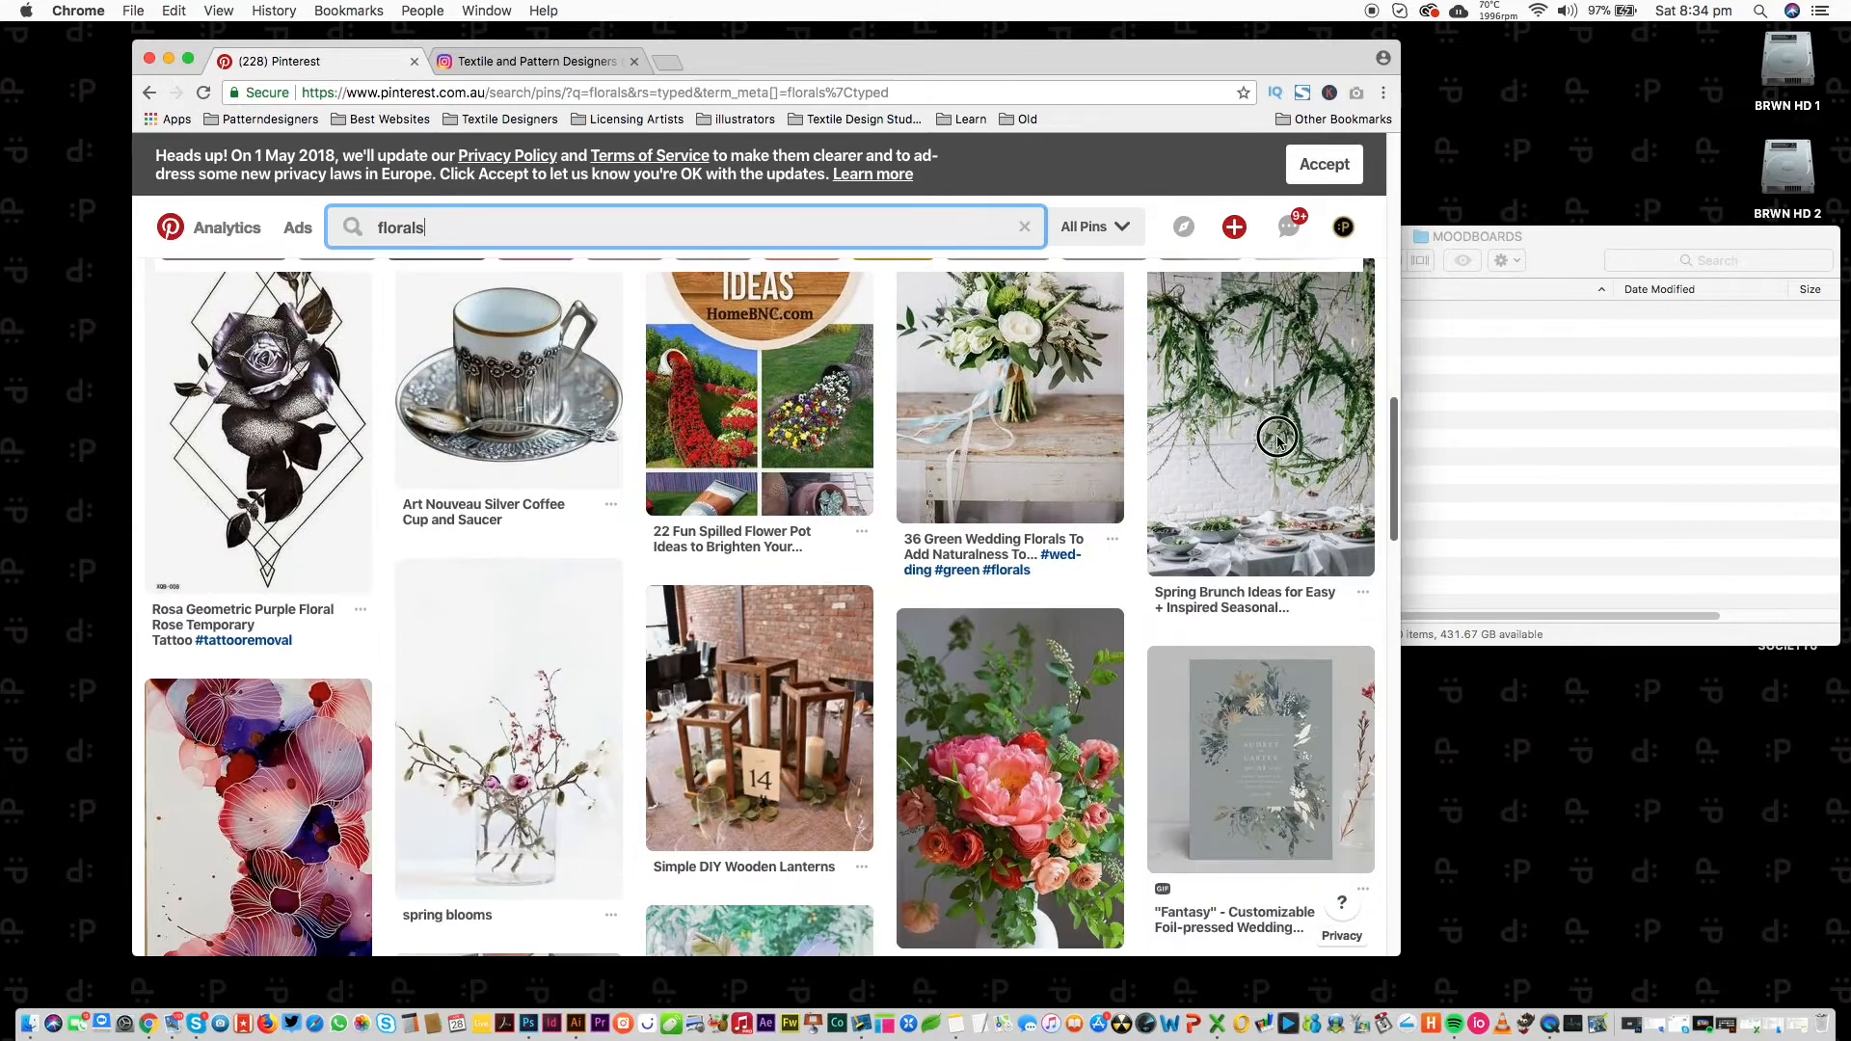
scroll(1335, 286, up, 6)
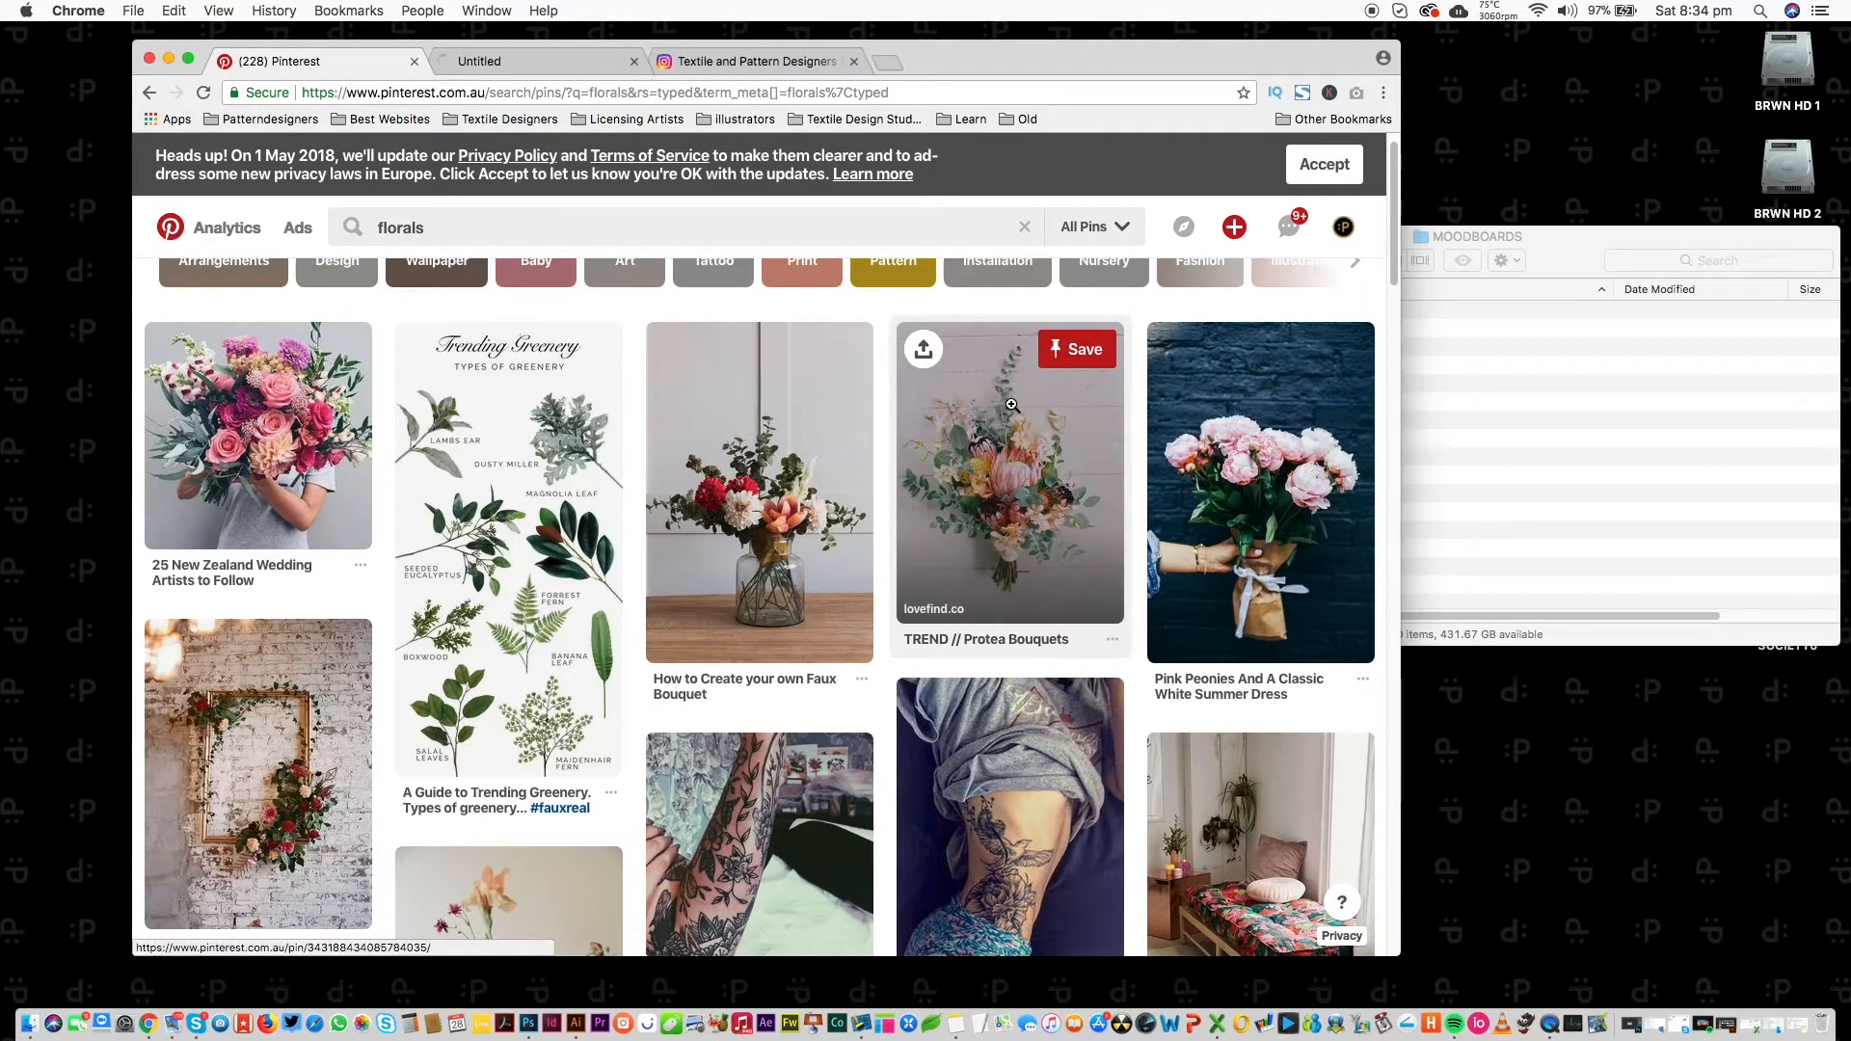
Open the Rosa Geometric tattoo pin from the florals results in a background tab, then begin a 'wild fl' search.
drag(1393, 250, 1323, 466)
super+click(266, 656)
drag(1393, 413, 1289, 701)
scroll(1020, 478, down, 3)
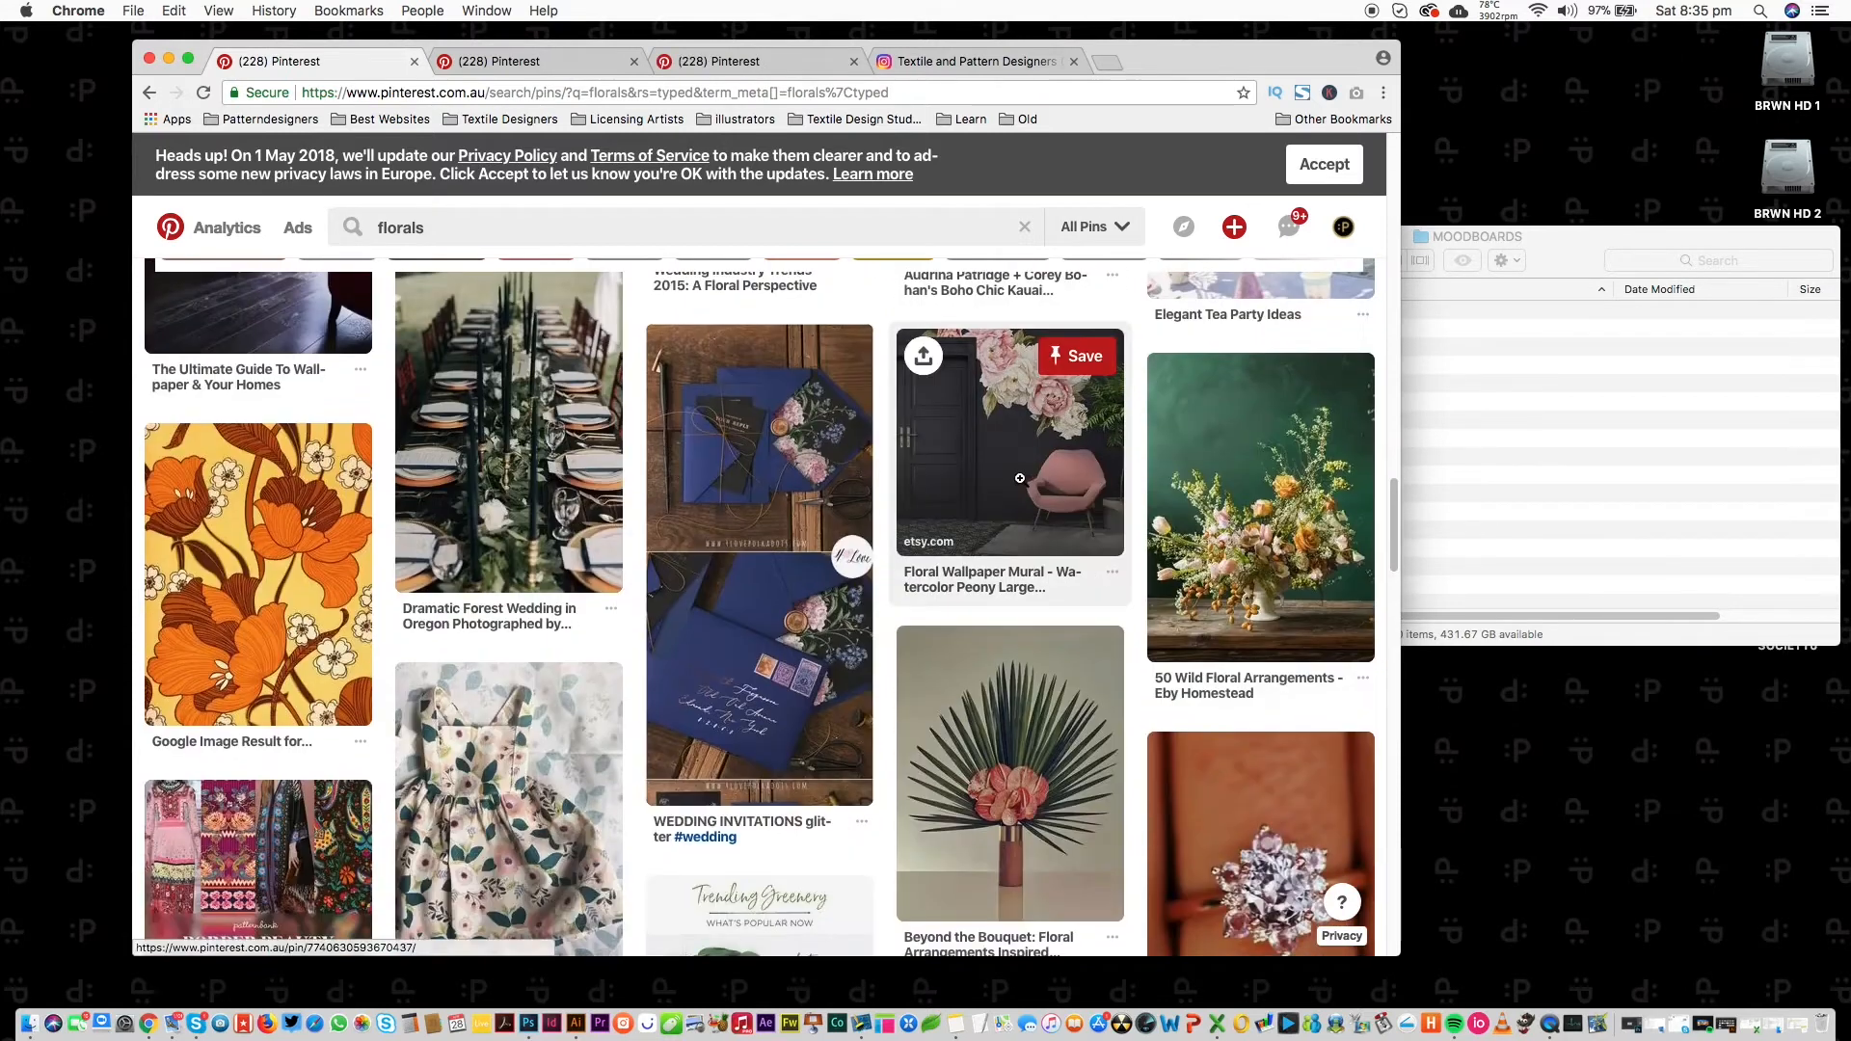
drag(1392, 602, 1331, 166)
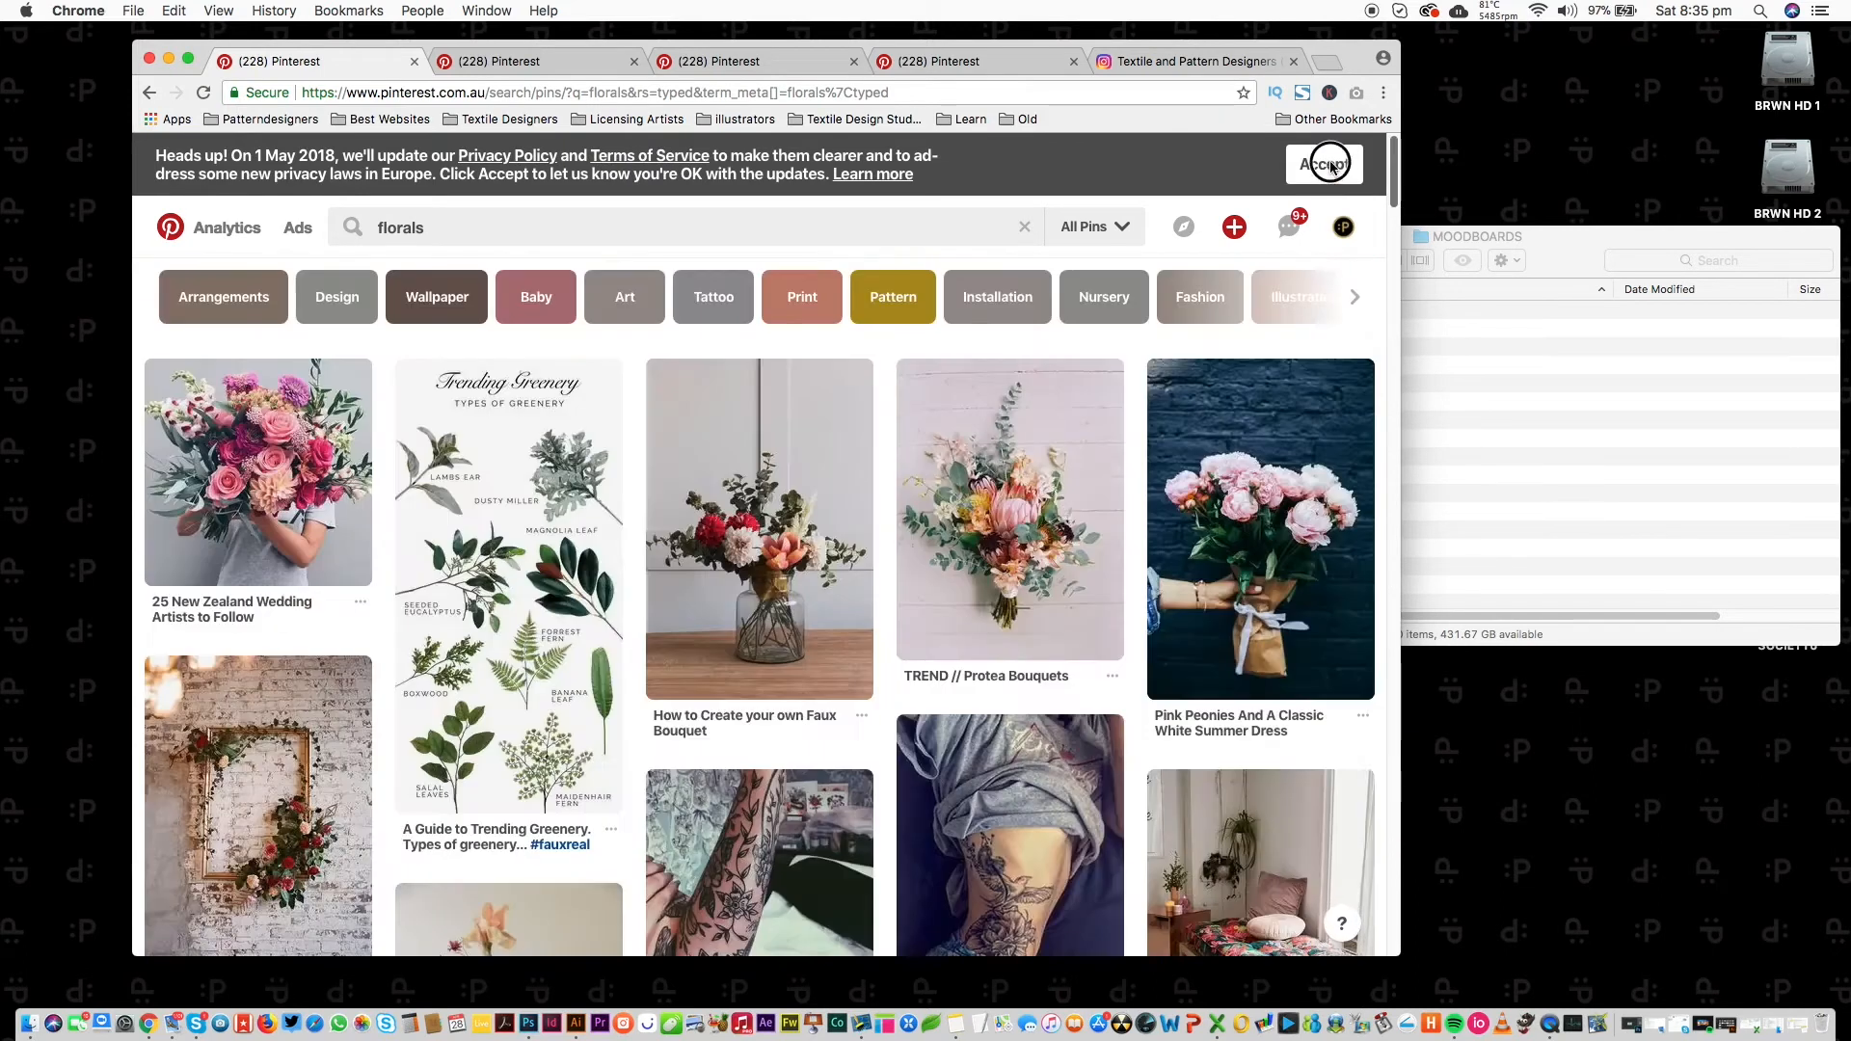
click(416, 231)
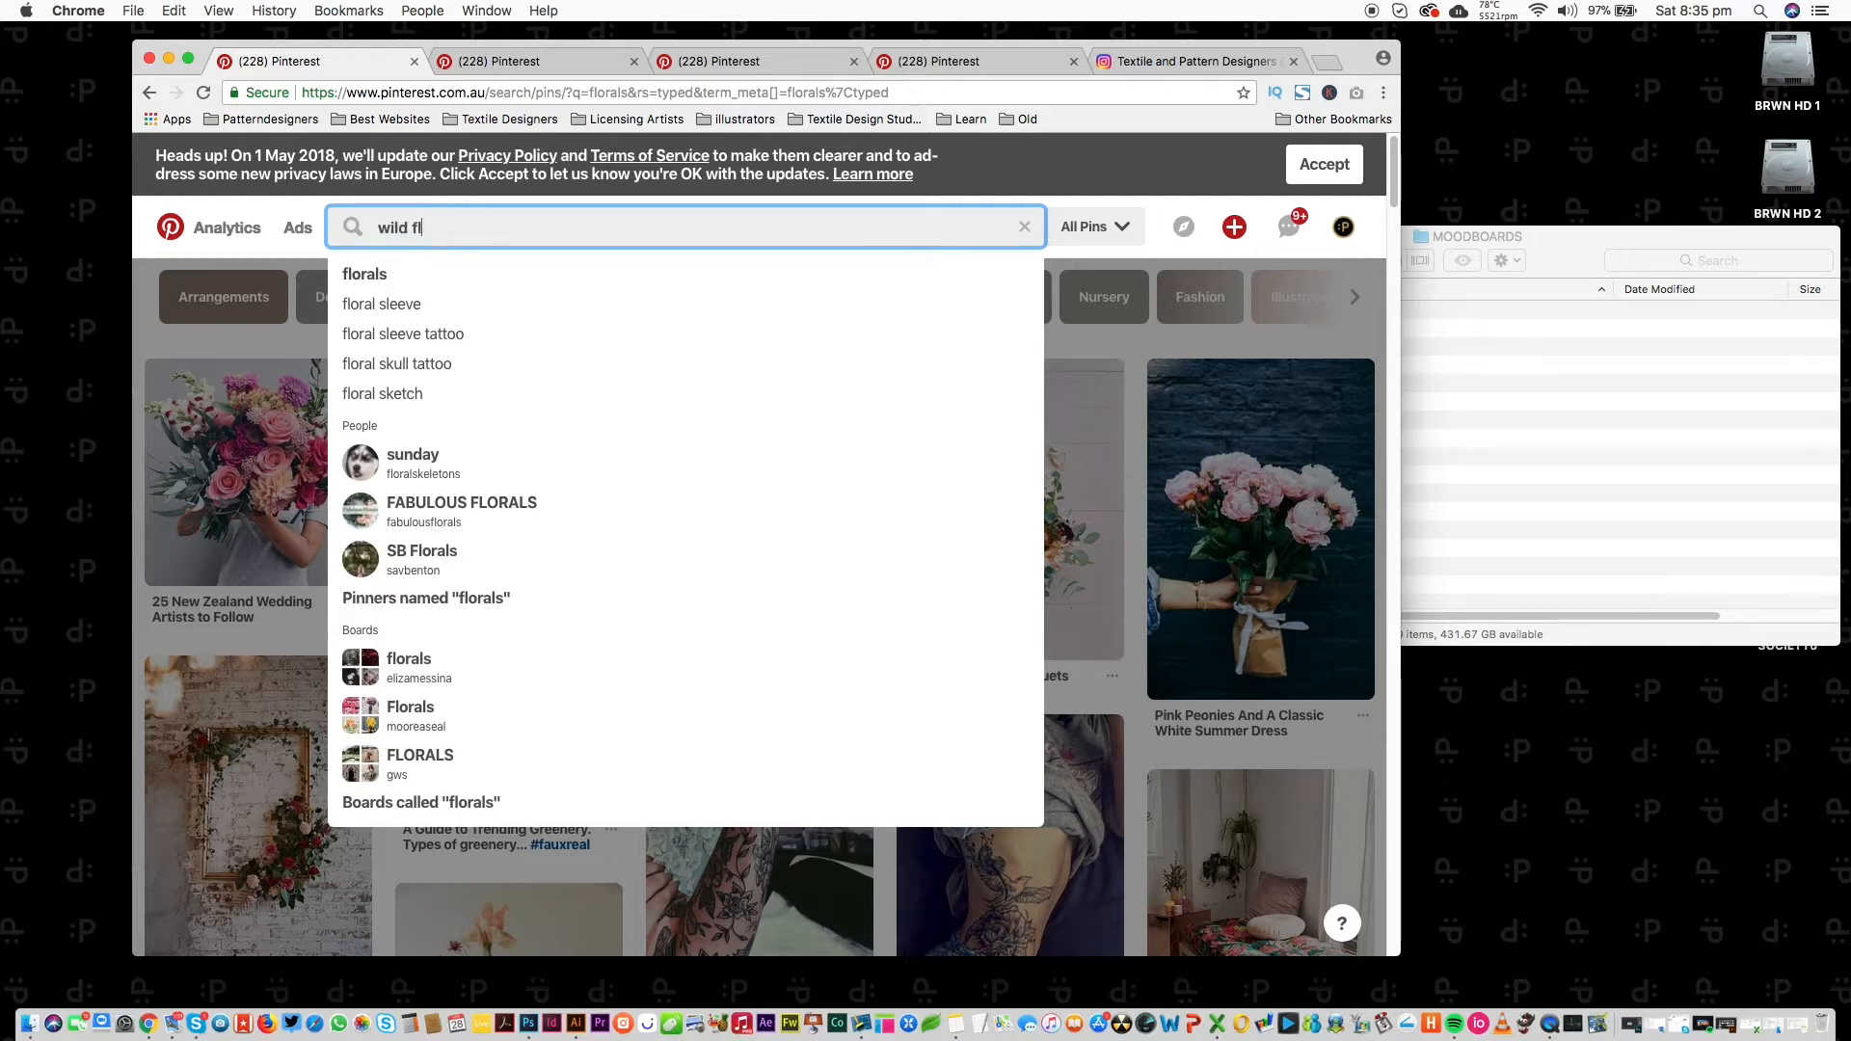
Search for wild florals, open the Coral Botanical pin in a new tab and close the Protea Bouquets pin.
key(Return)
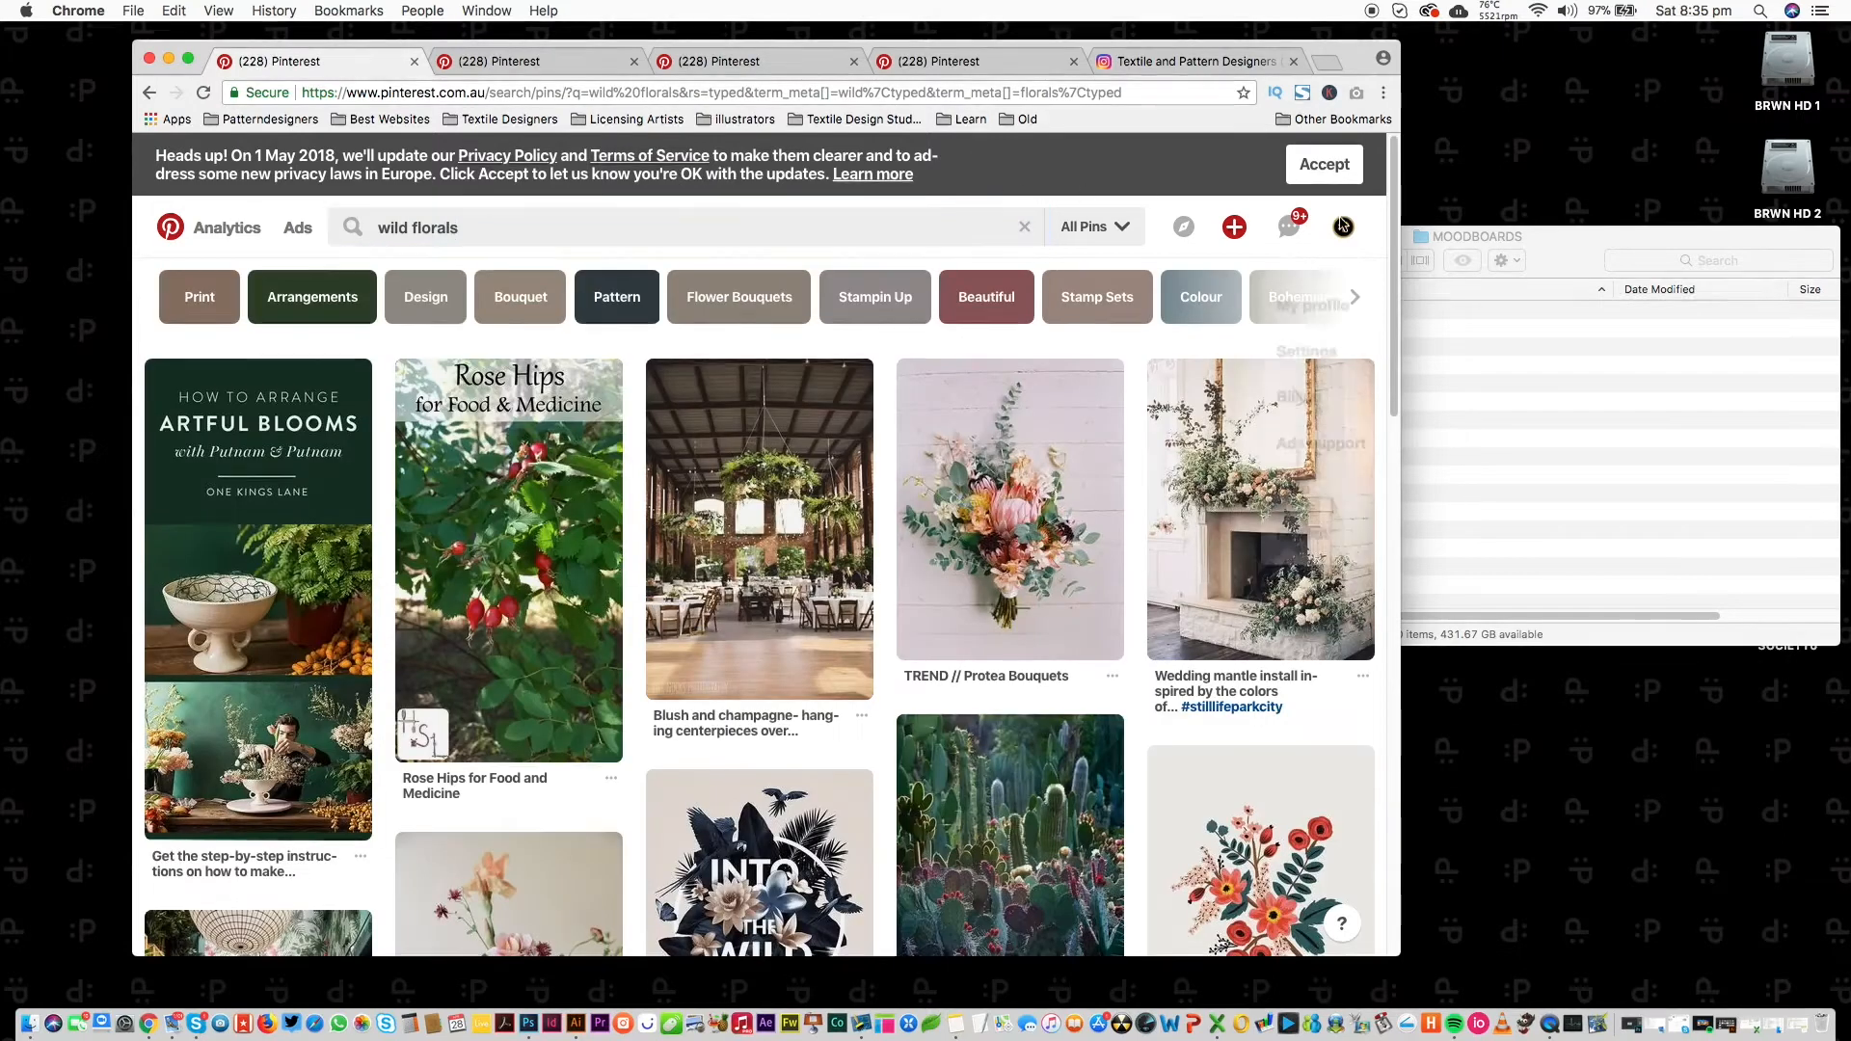
drag(1389, 177, 1382, 245)
super+click(1249, 532)
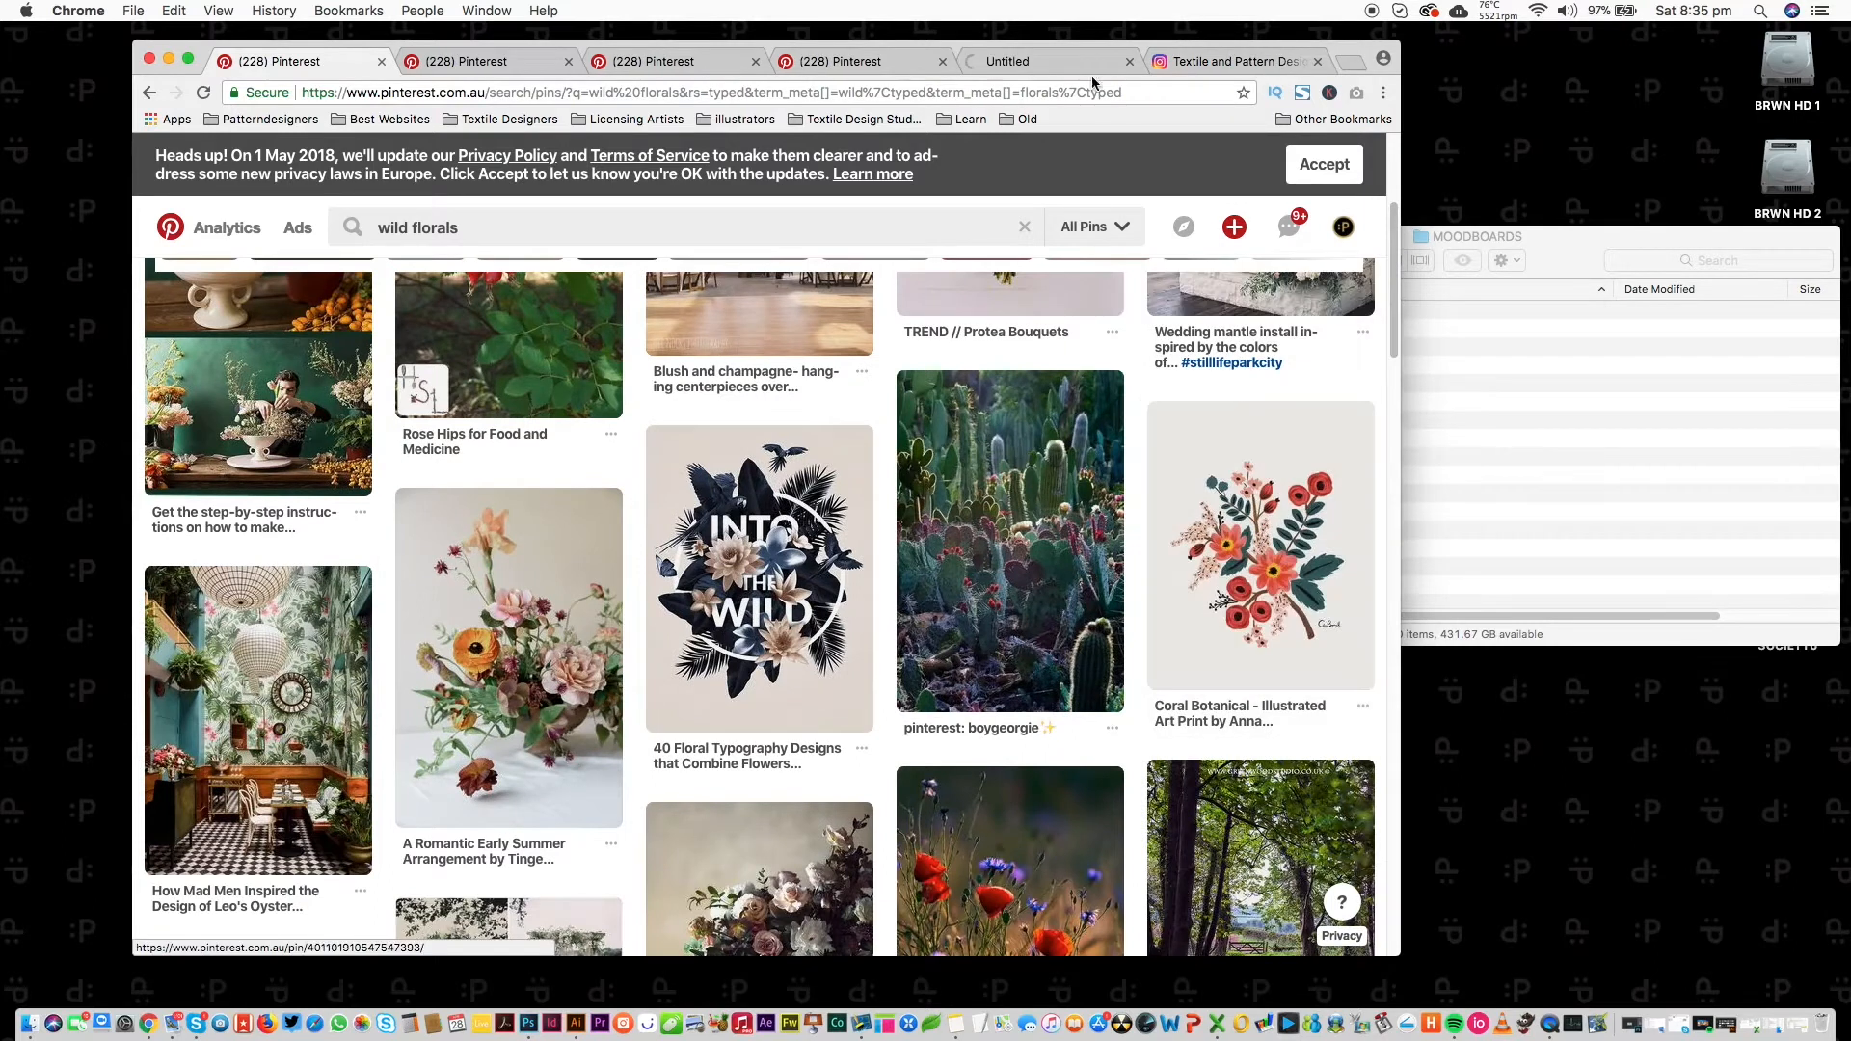
click(535, 61)
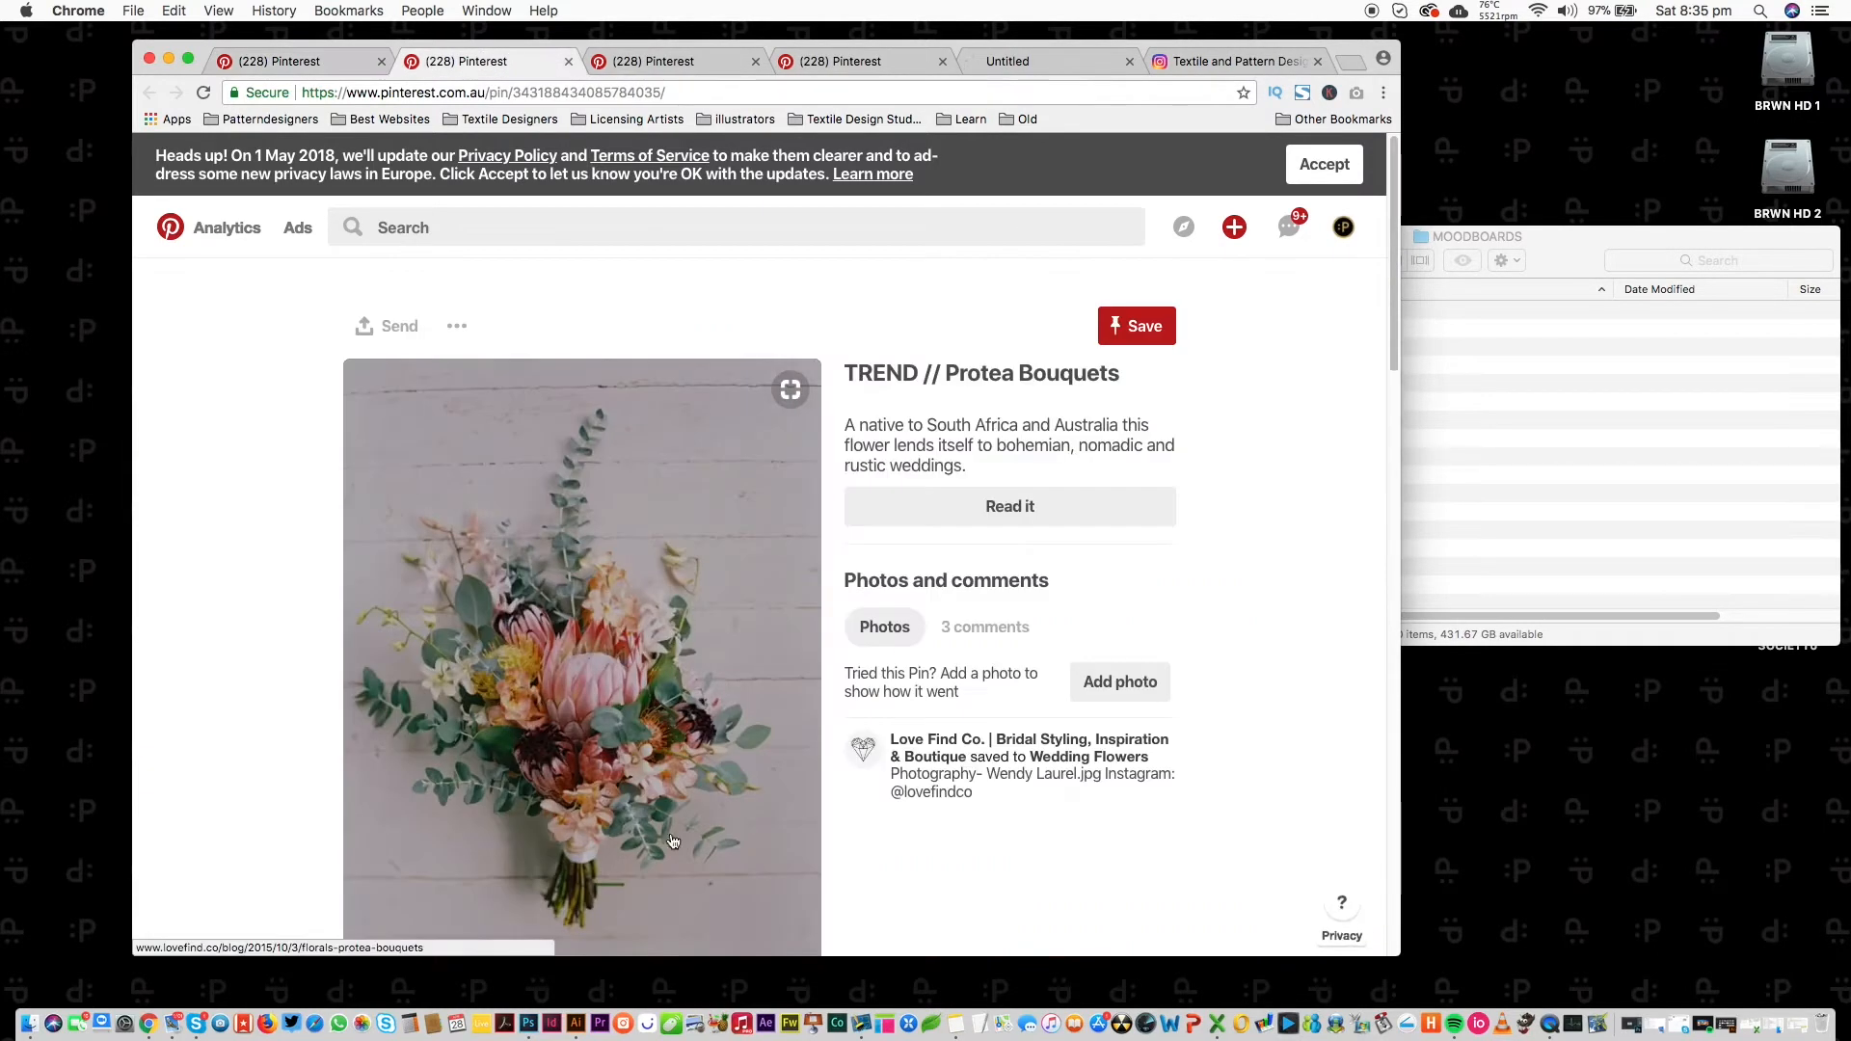
drag(1391, 289, 1373, 329)
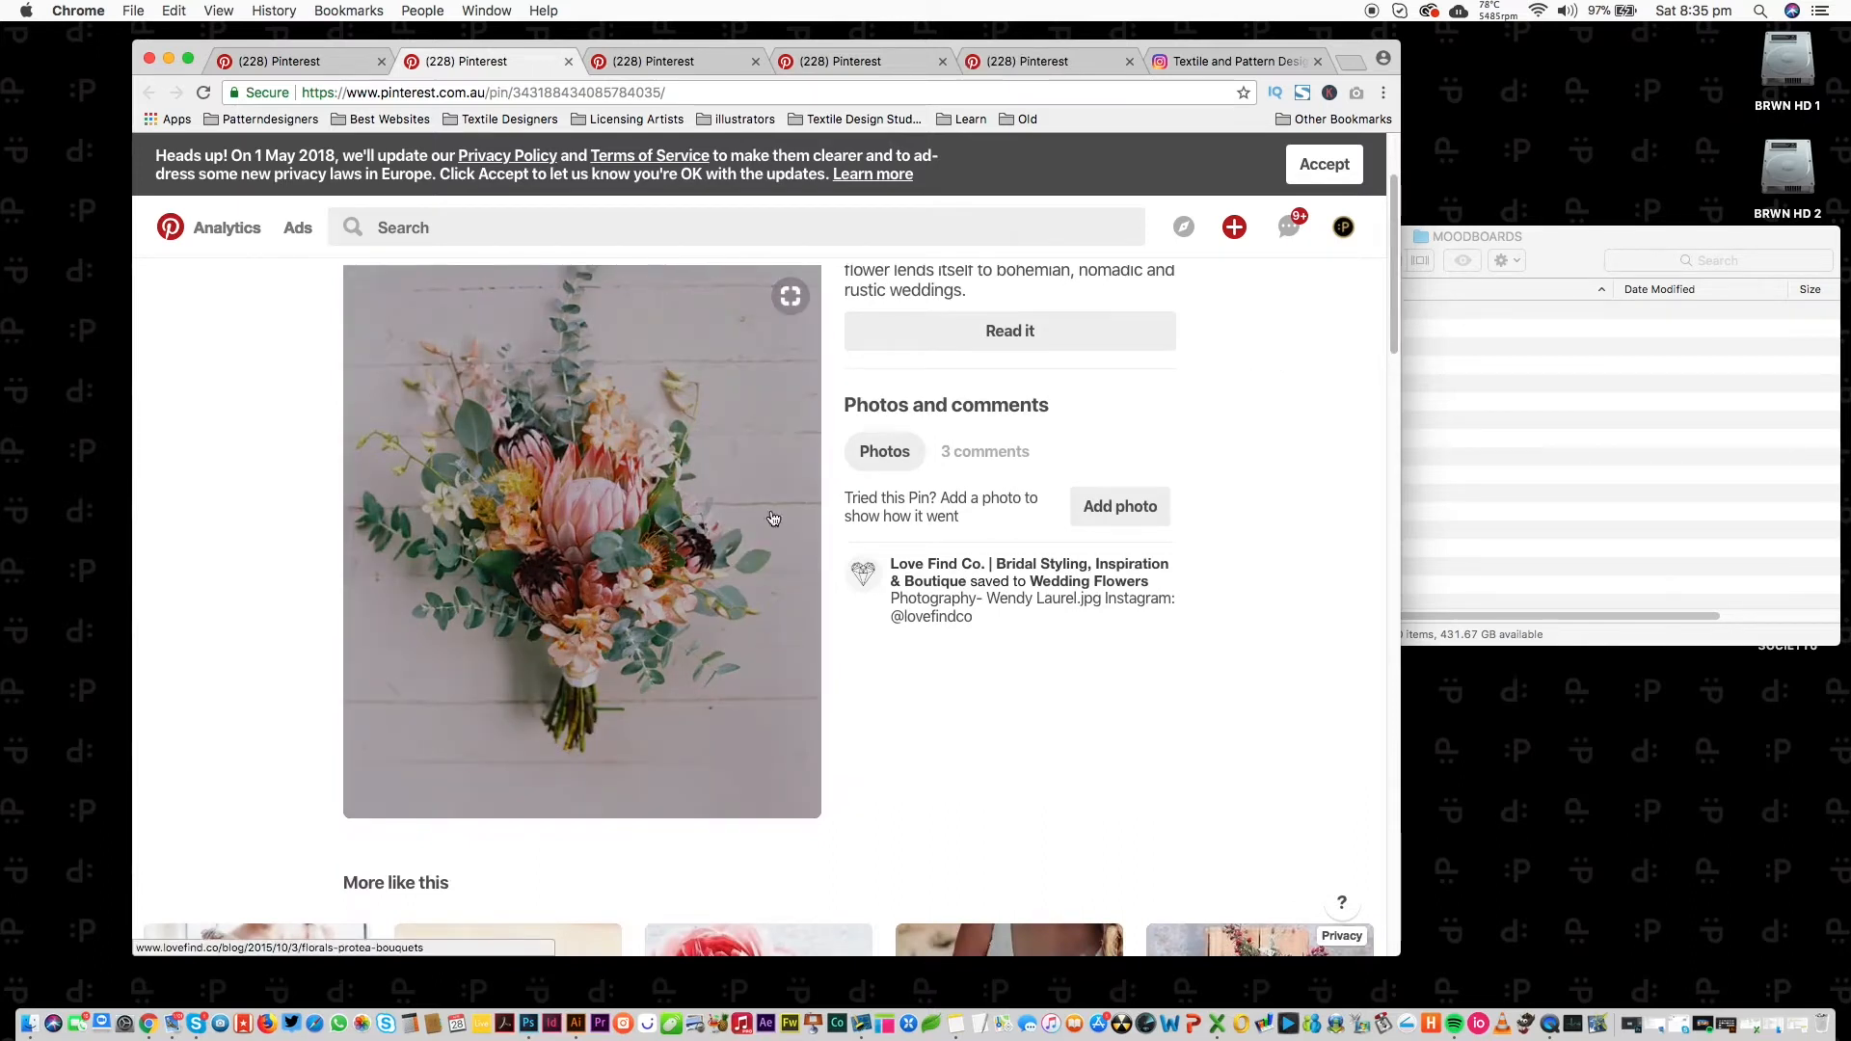
click(568, 60)
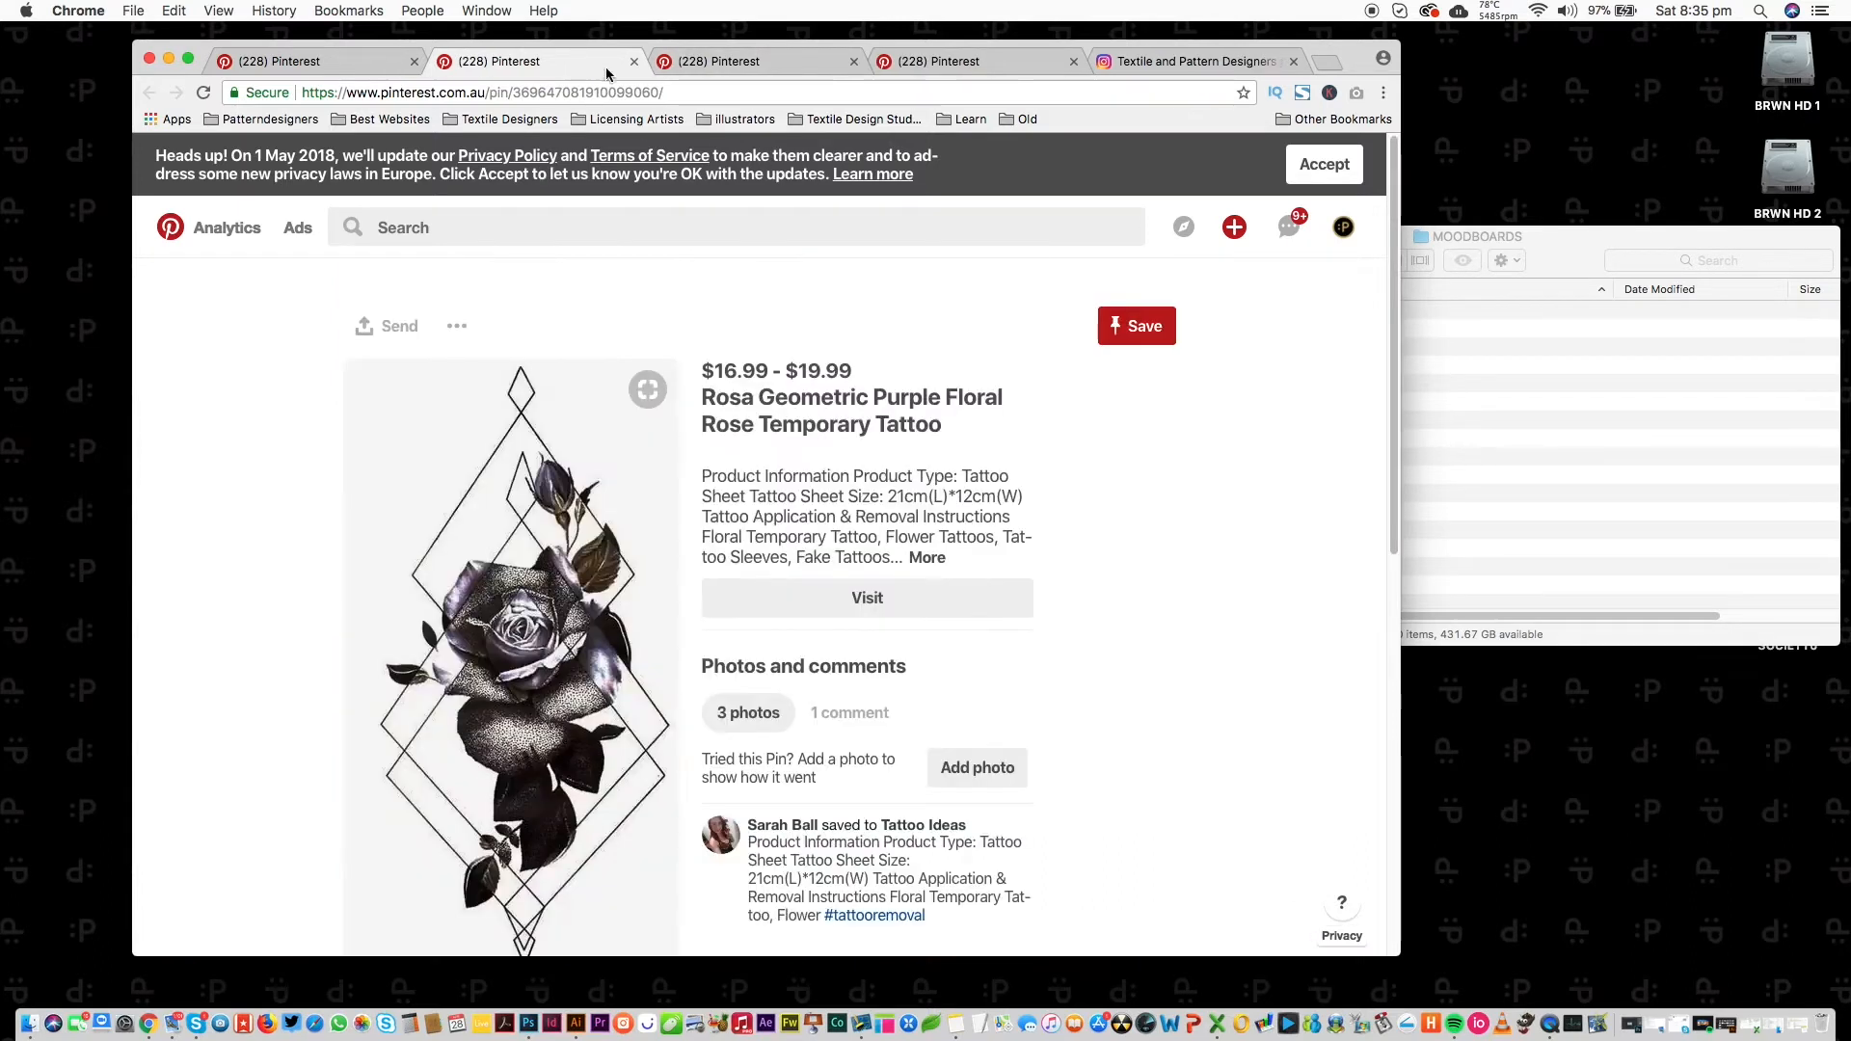
Save the tattoo and peony wallpaper images into the MOODBOARDS folder.
drag(498, 613, 1597, 411)
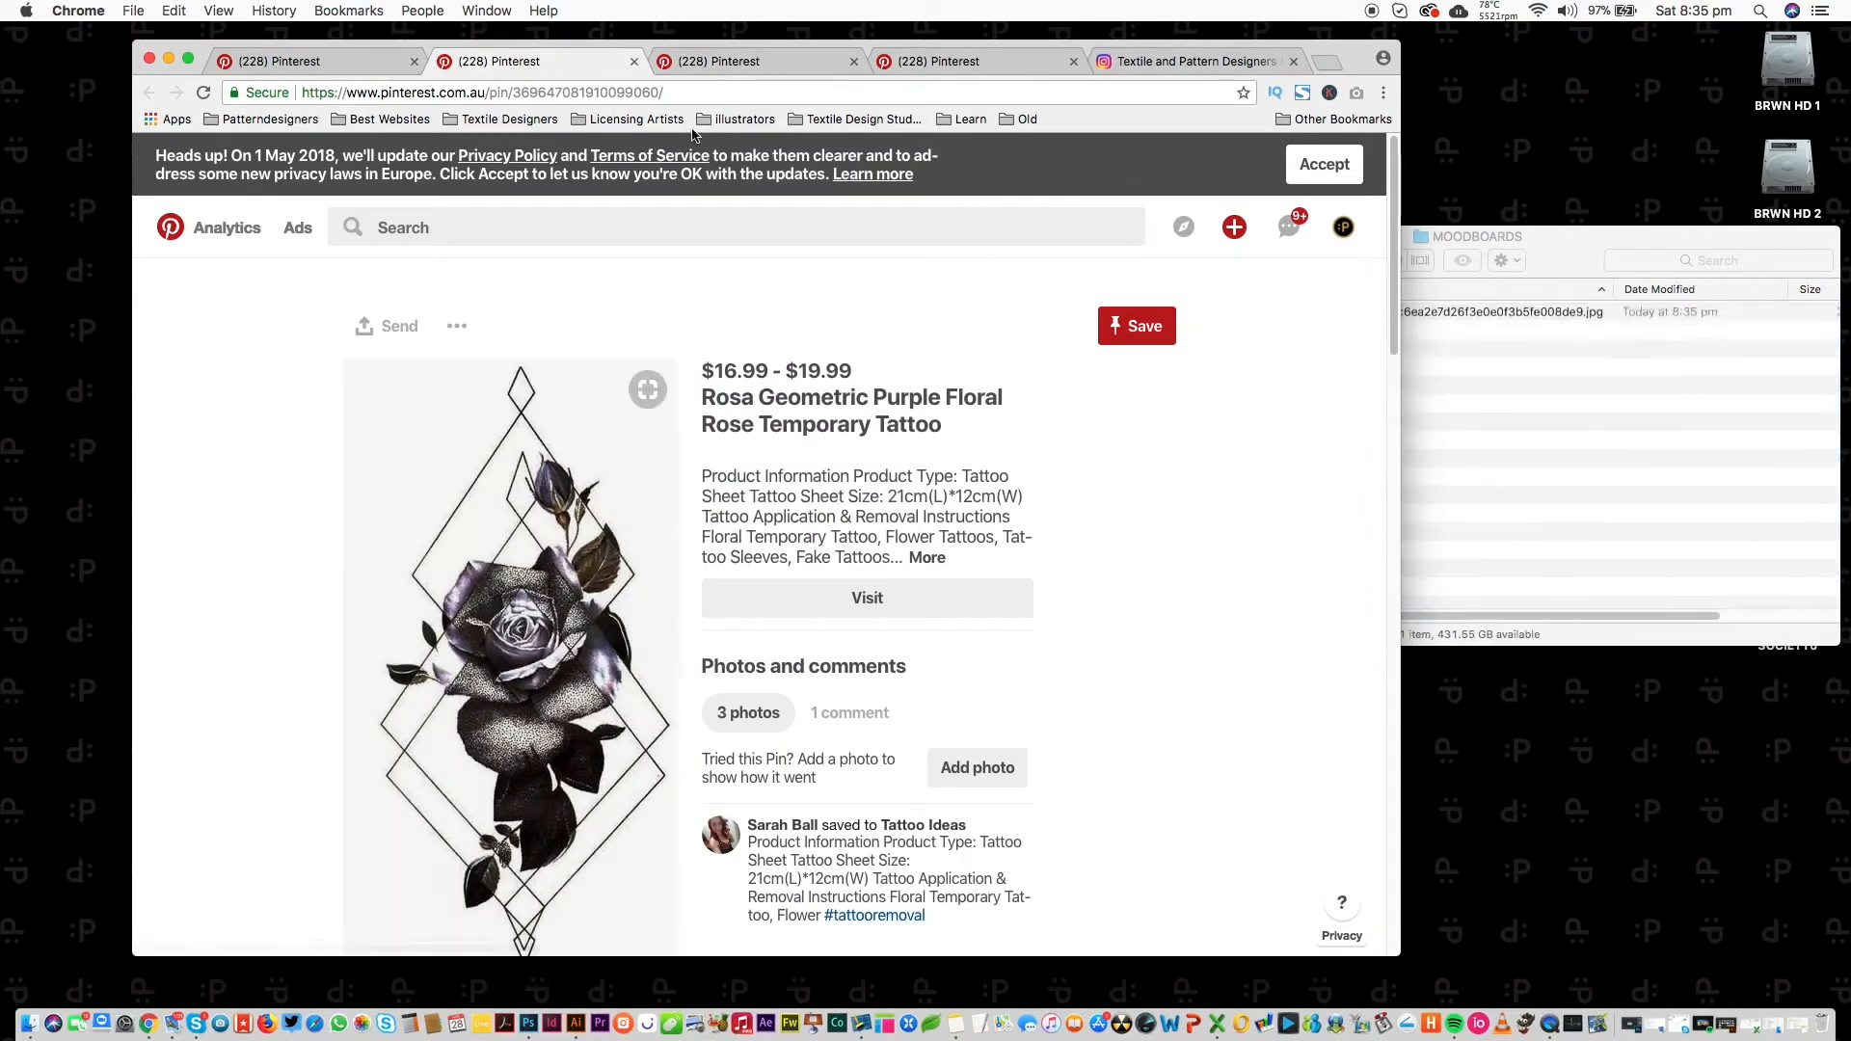
key(super+w)
drag(617, 578, 1479, 541)
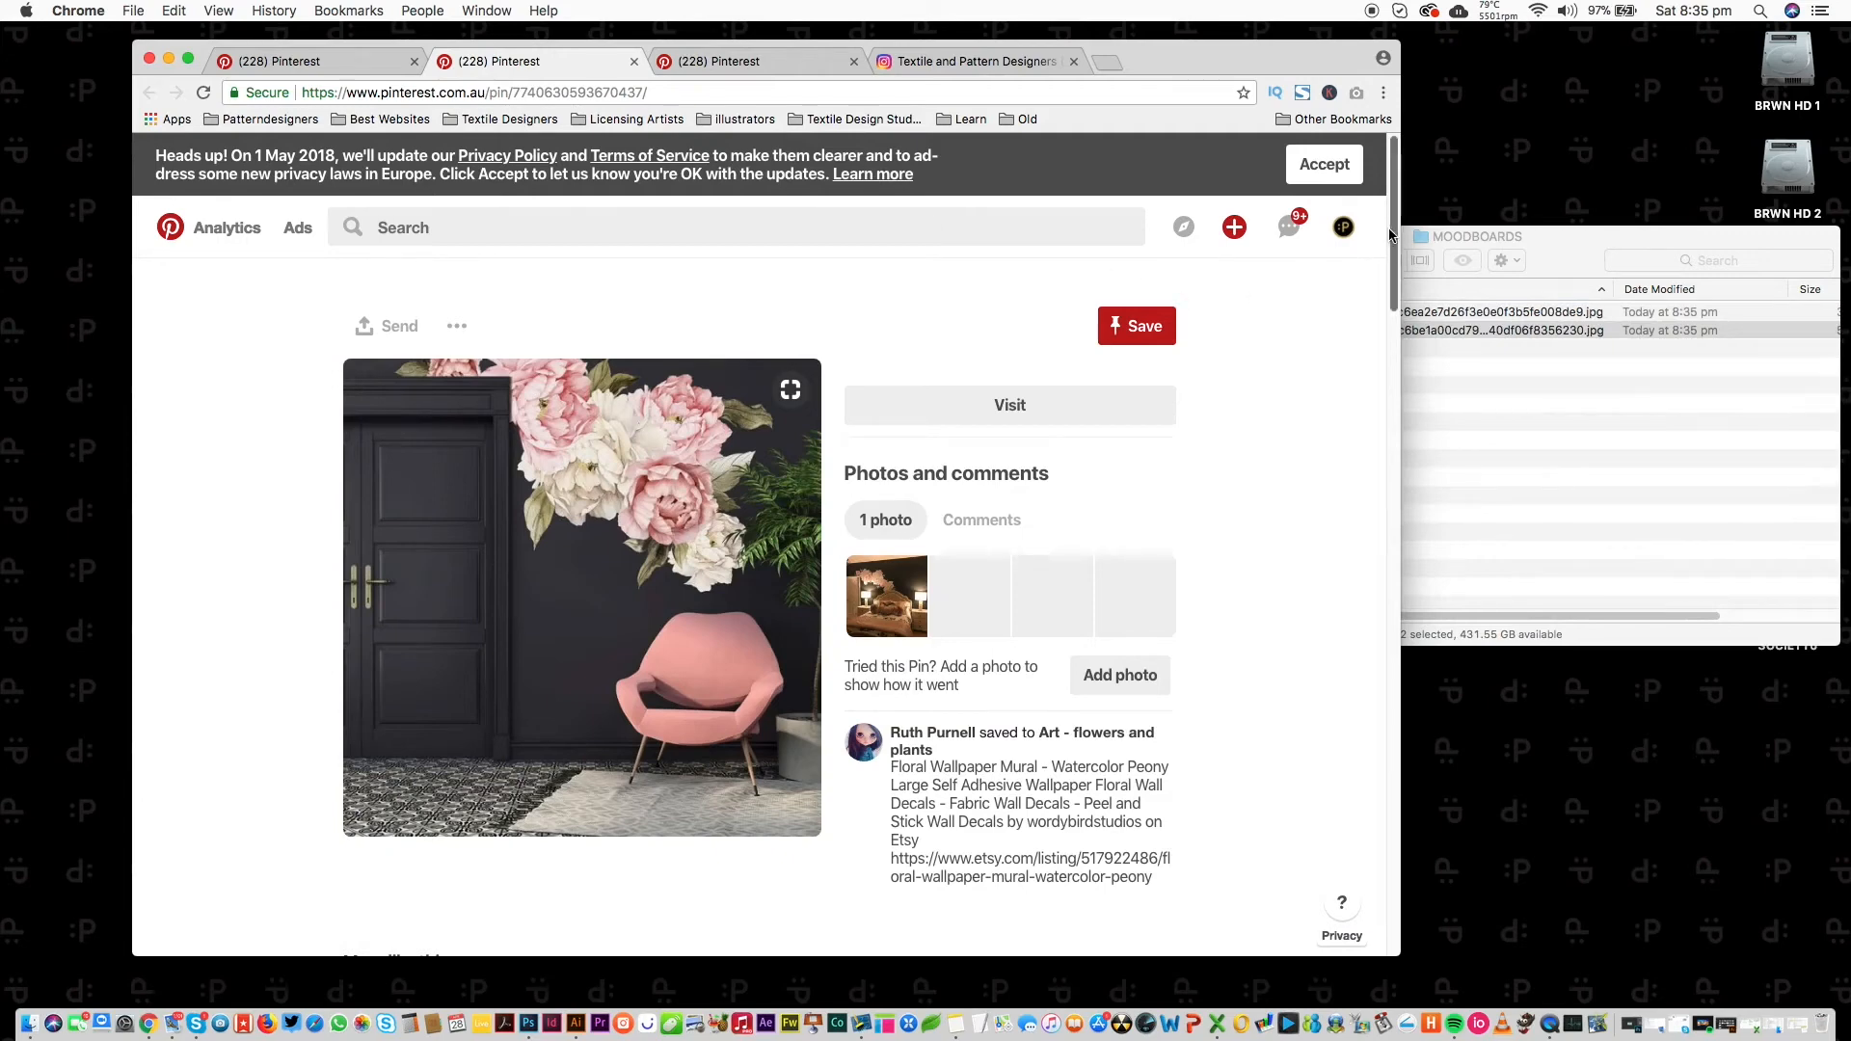
Open the Large Floral Wallpaper Mural, pink-room peony and floral mural portrait pins in separate tabs.
scroll(1359, 463, down, 5)
scroll(1352, 267, up, 5)
scroll(1340, 308, down, 5)
super+click(750, 590)
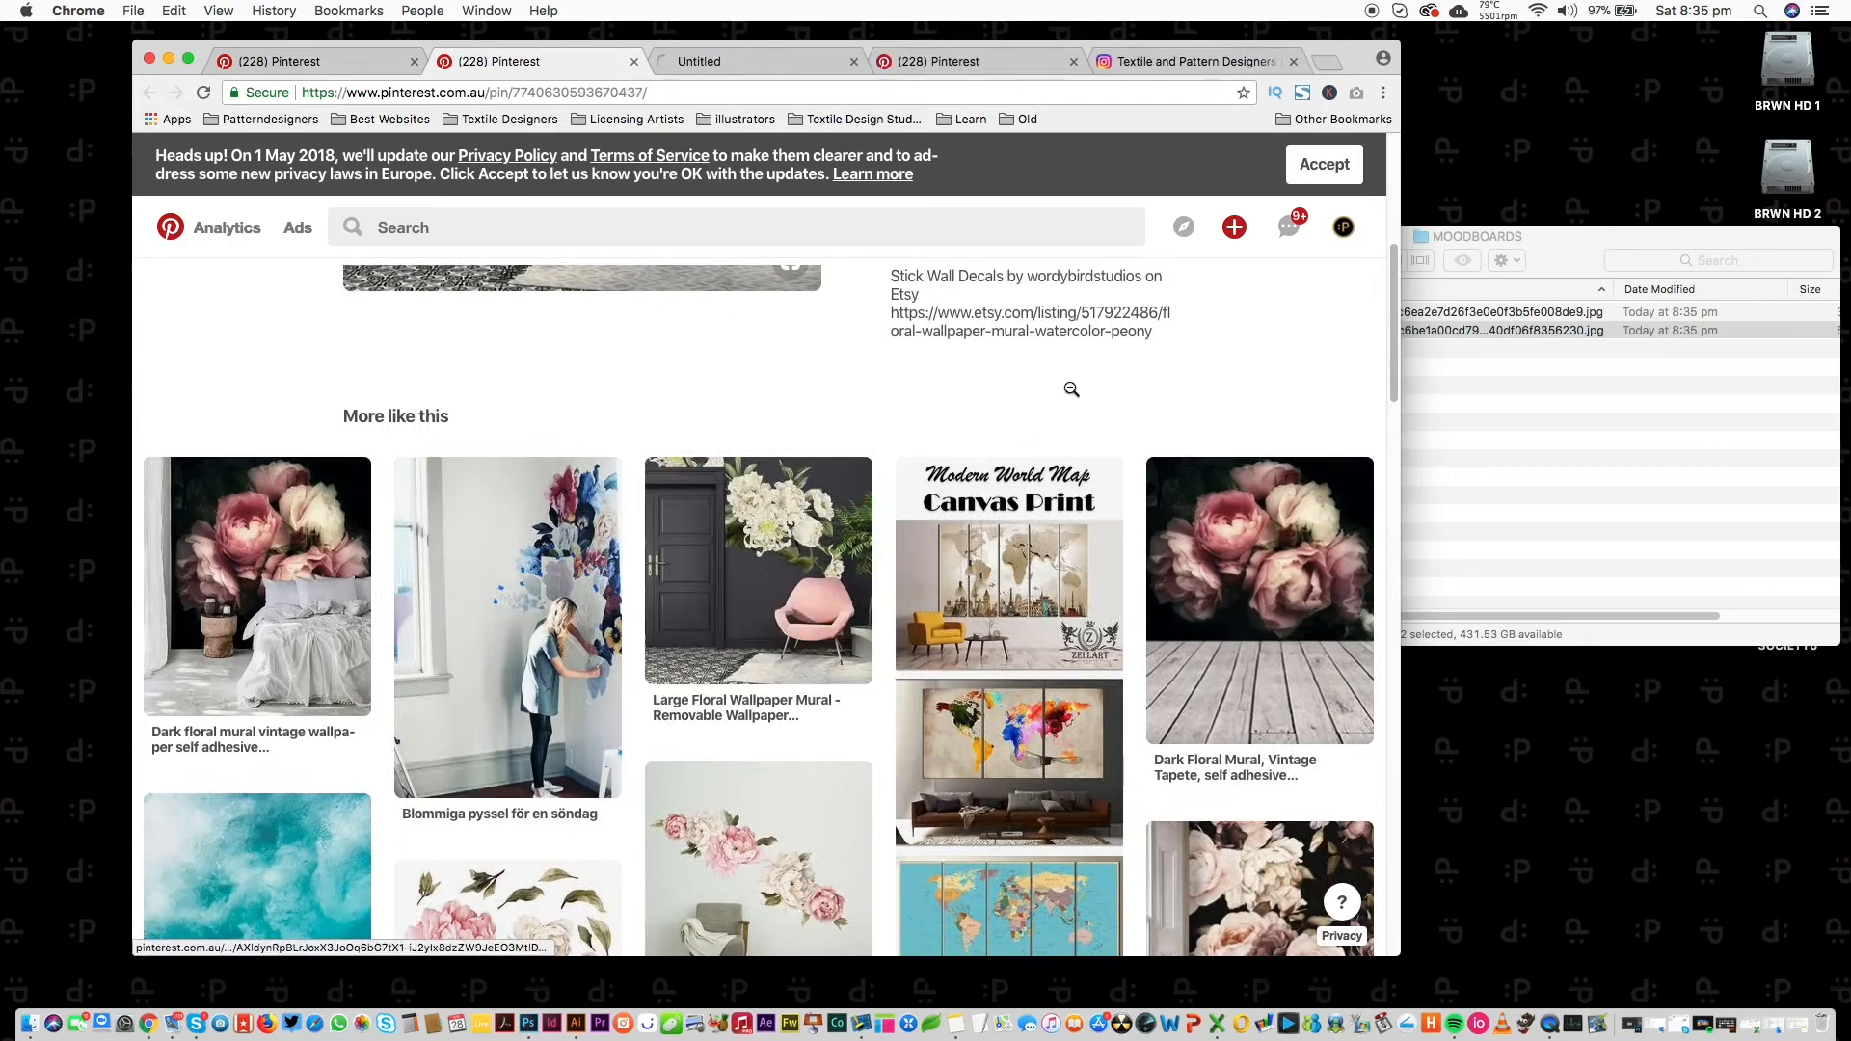
drag(1388, 273, 1365, 387)
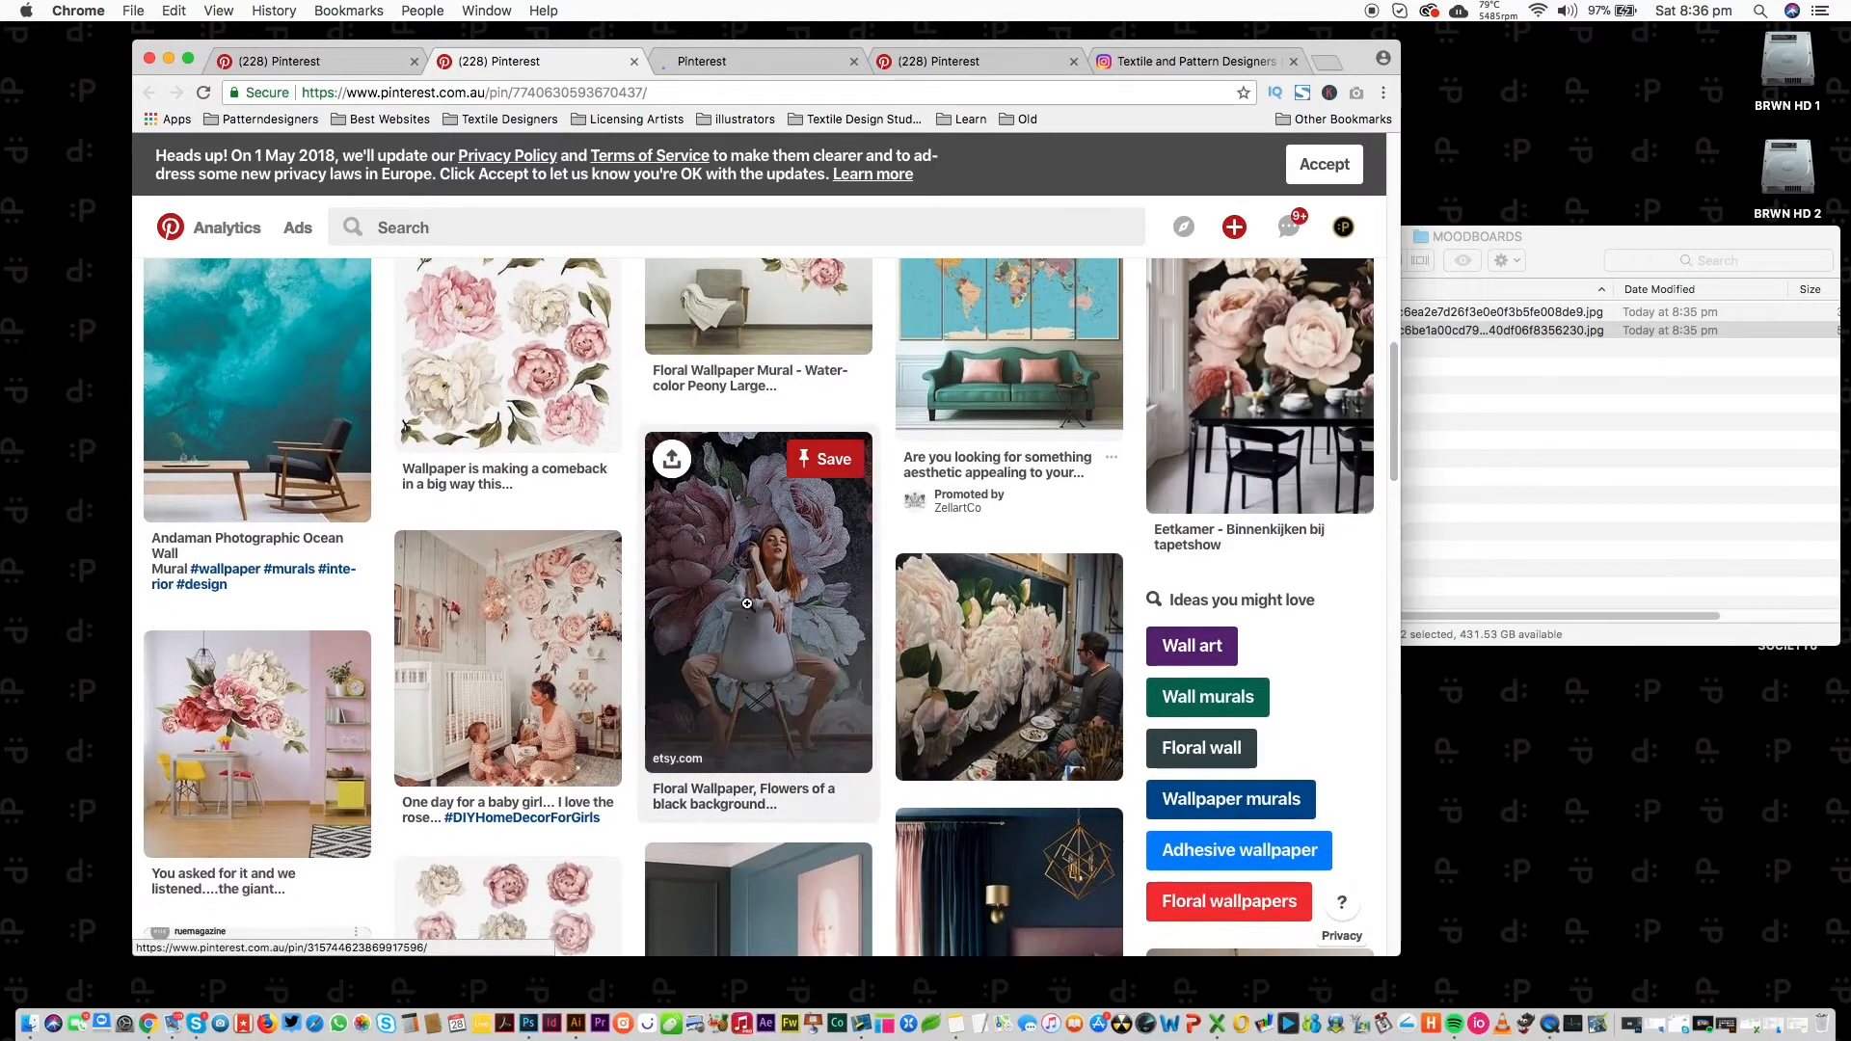
click(231, 718)
super+click(759, 617)
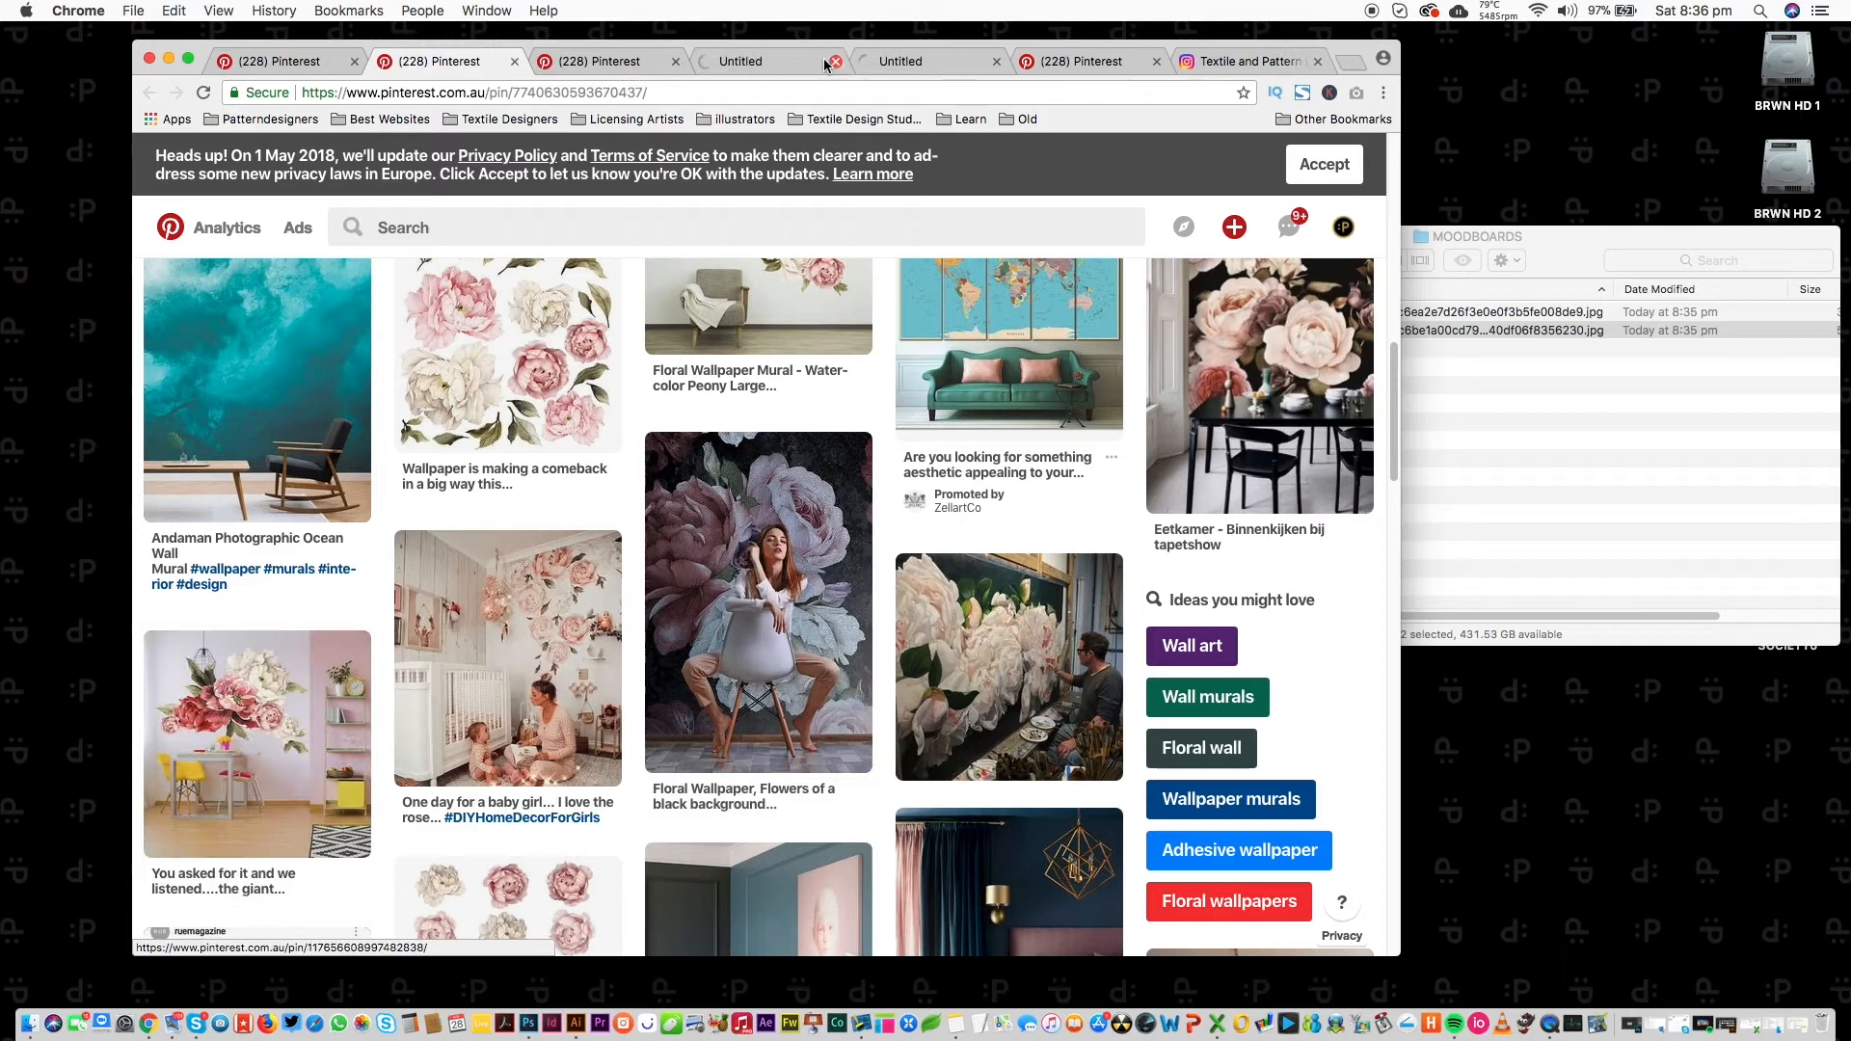
Save the floral mural, pink-room peony and another floral pin image into MOODBOARDS.
click(628, 63)
drag(680, 535, 1660, 439)
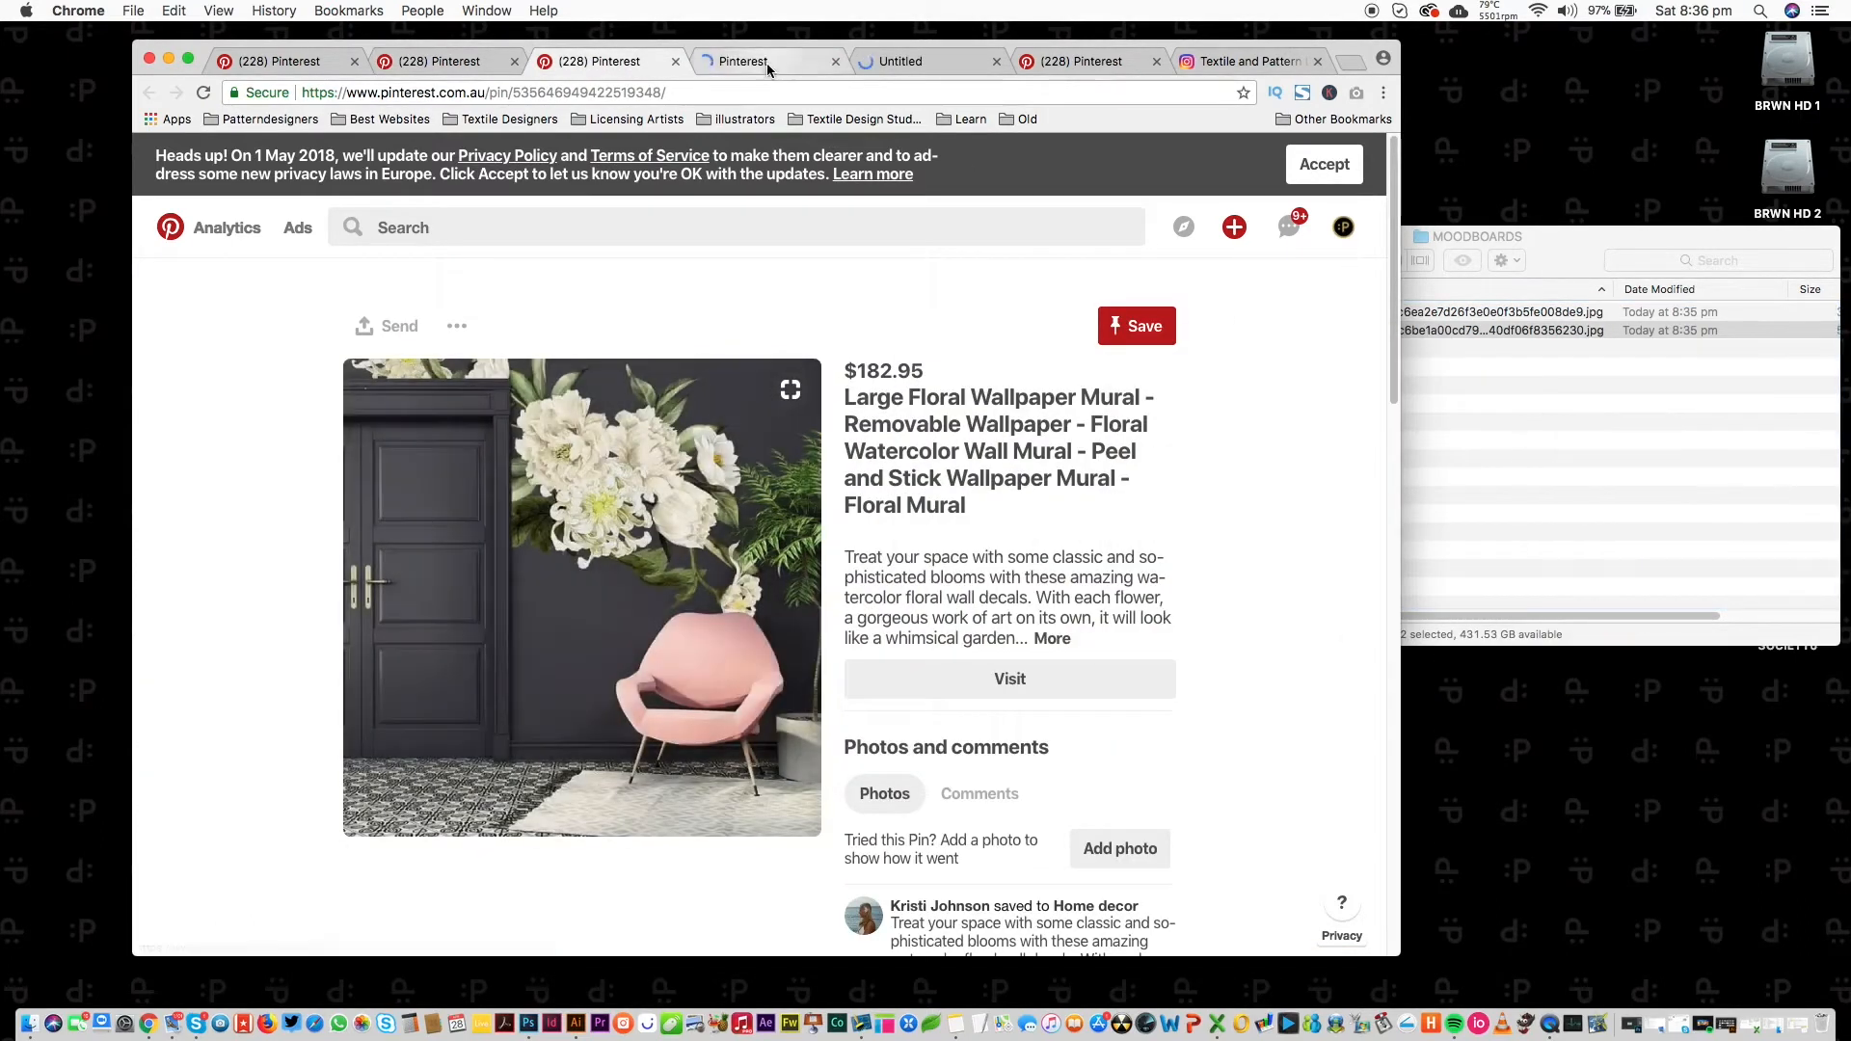
click(766, 61)
drag(815, 473, 1544, 449)
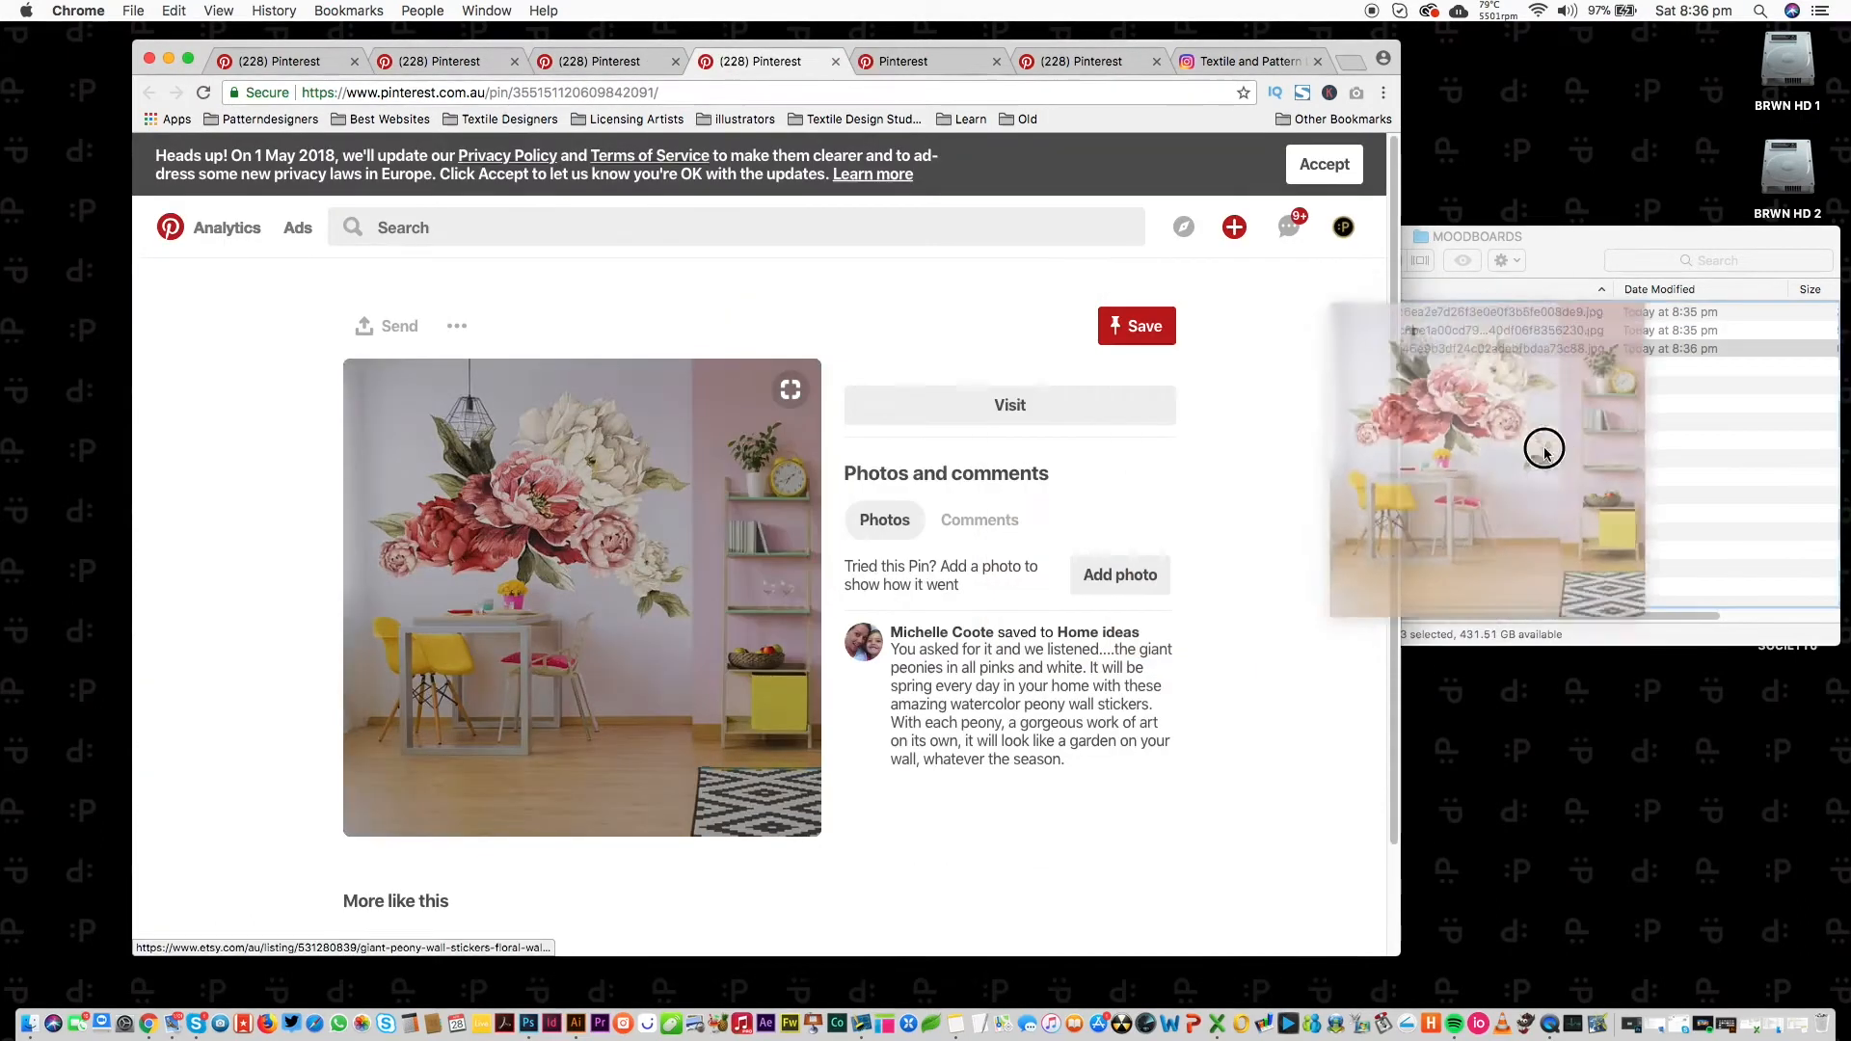
click(900, 62)
drag(722, 578, 1660, 569)
click(1082, 61)
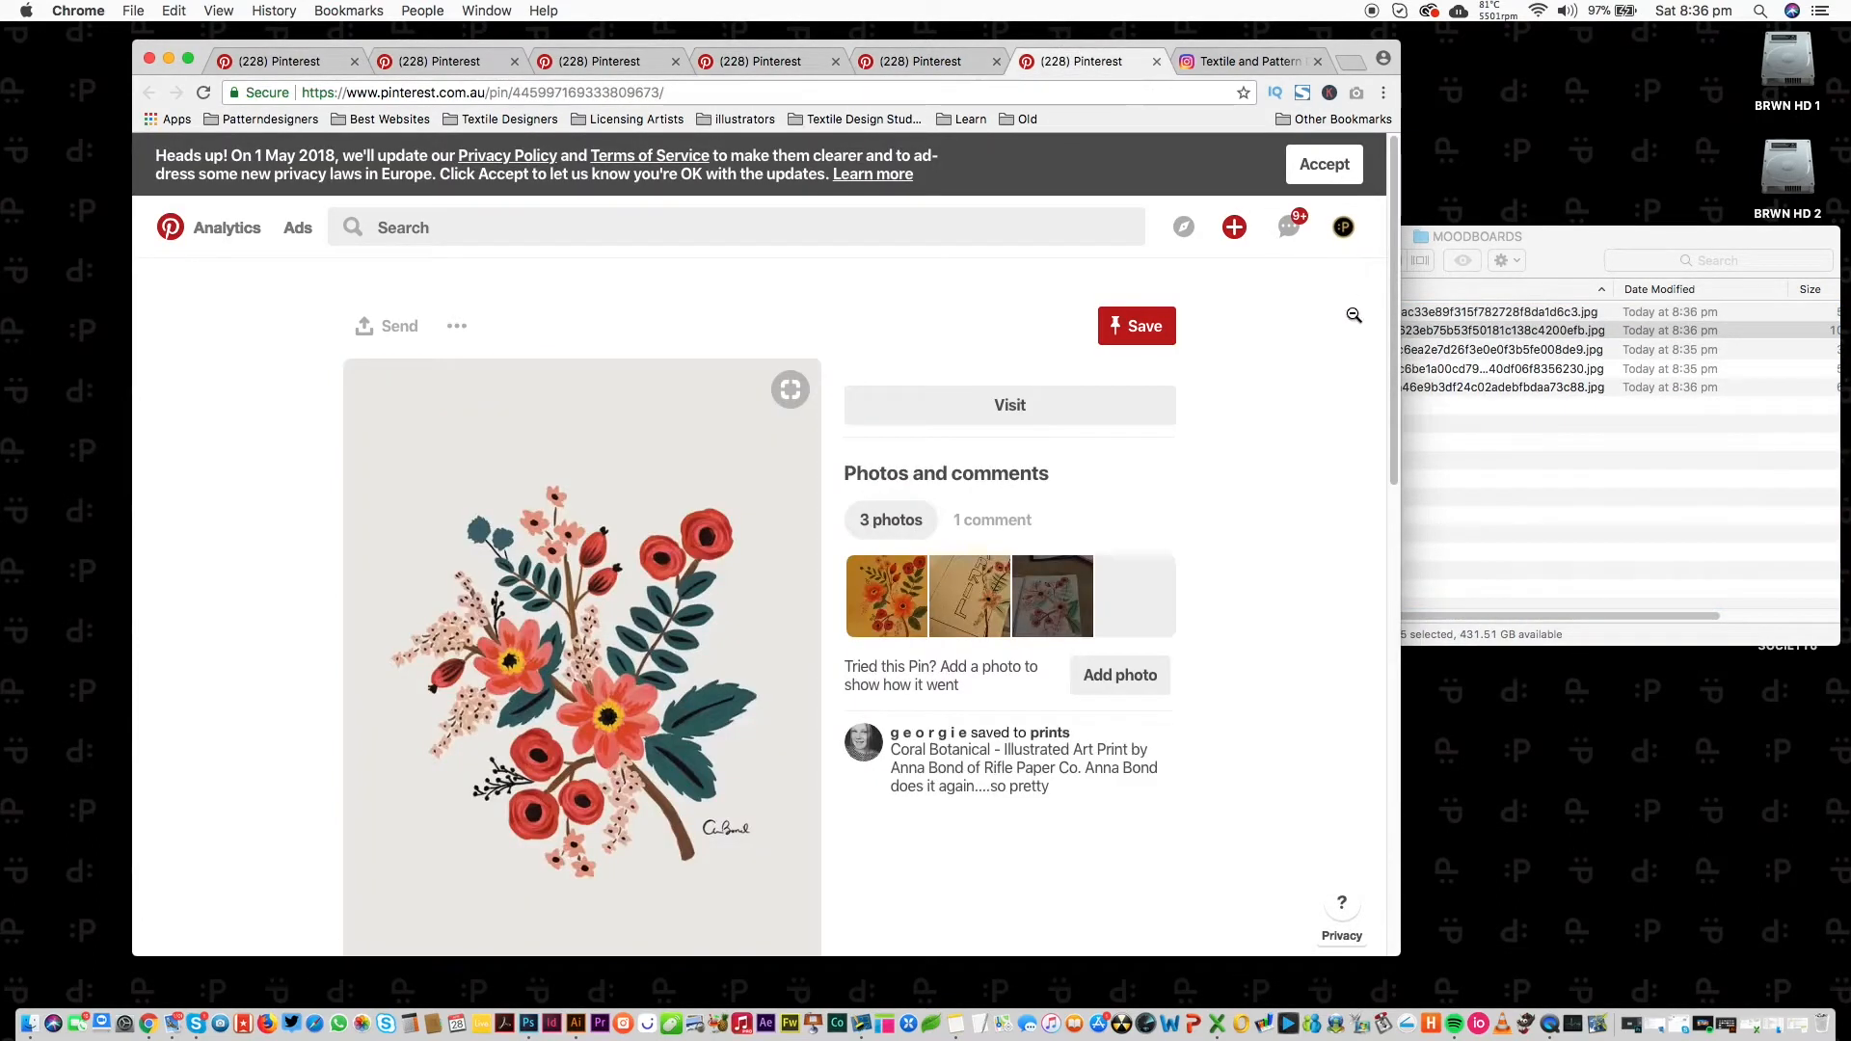
scroll(1396, 260, down, 4)
Save the Coral Botanical image to MOODBOARDS, then open the Pink Blooms pin in a new tab.
drag(617, 501, 1577, 466)
scroll(1384, 289, down, 10)
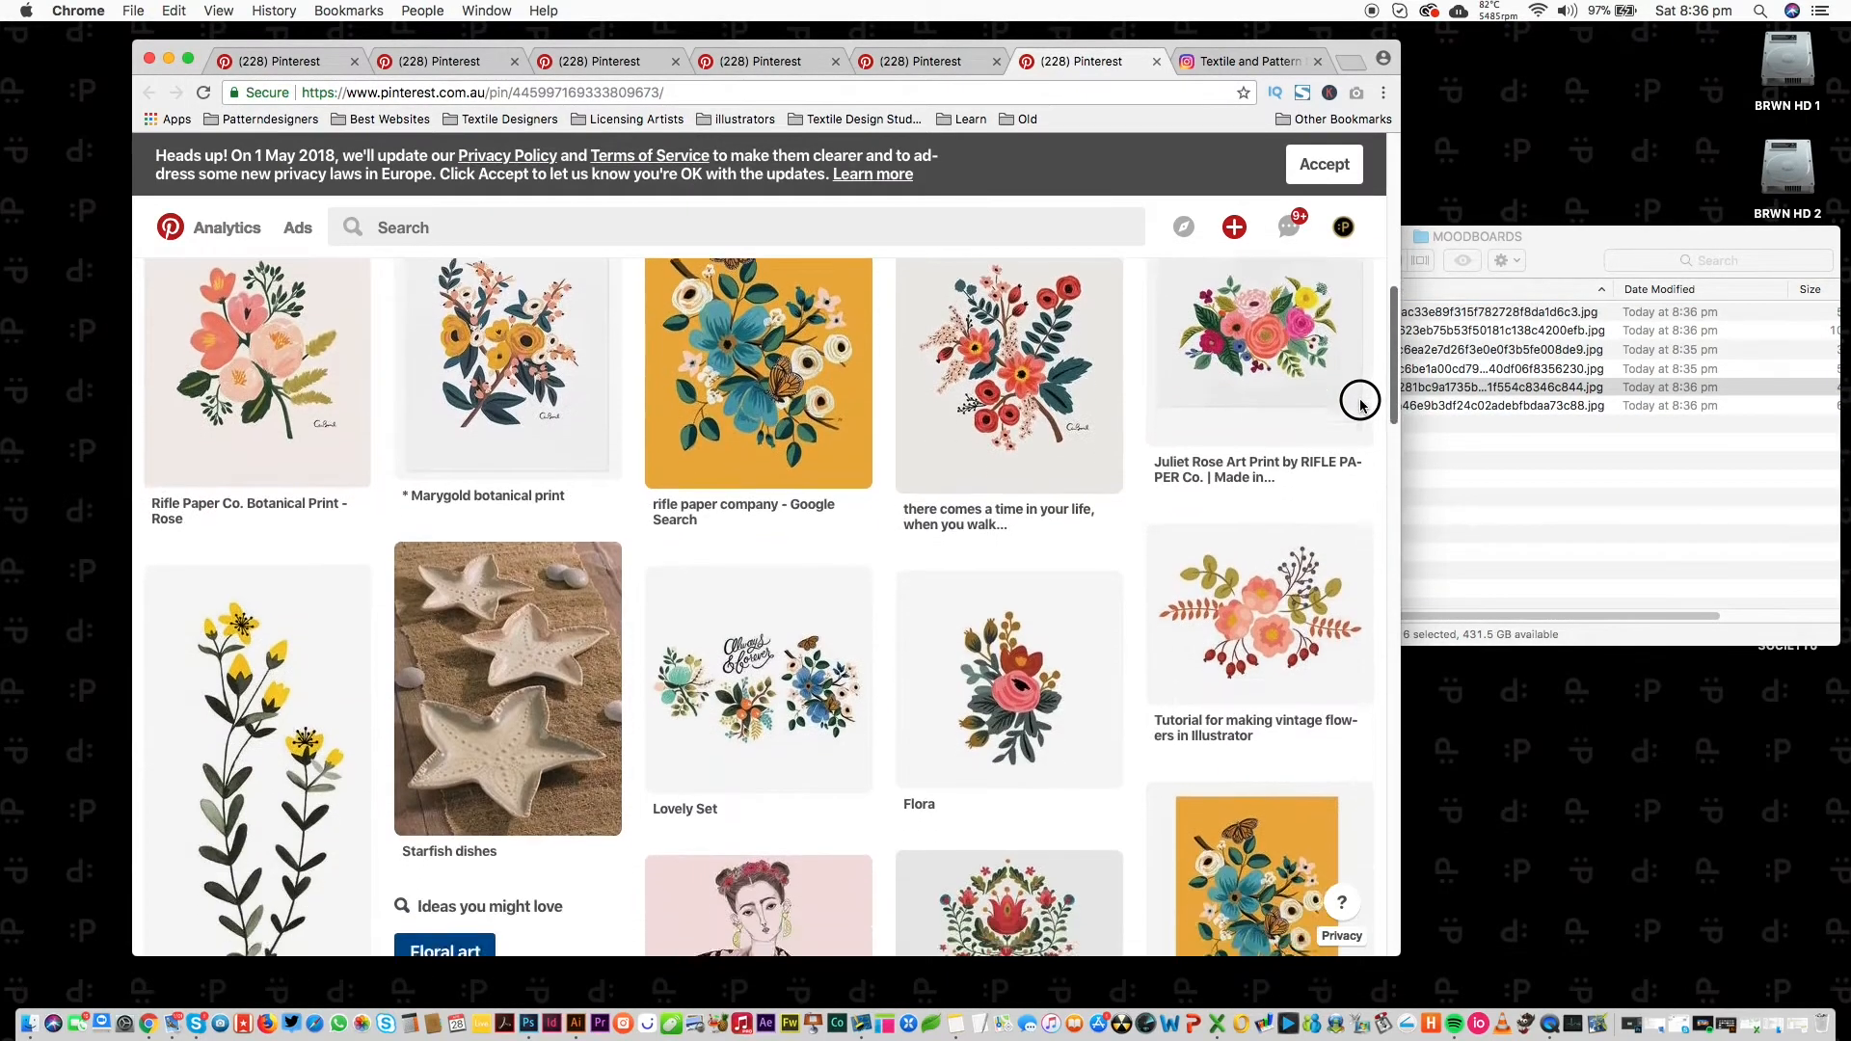
scroll(1350, 415, down, 5)
scroll(1336, 467, down, 3)
scroll(1316, 501, down, 2)
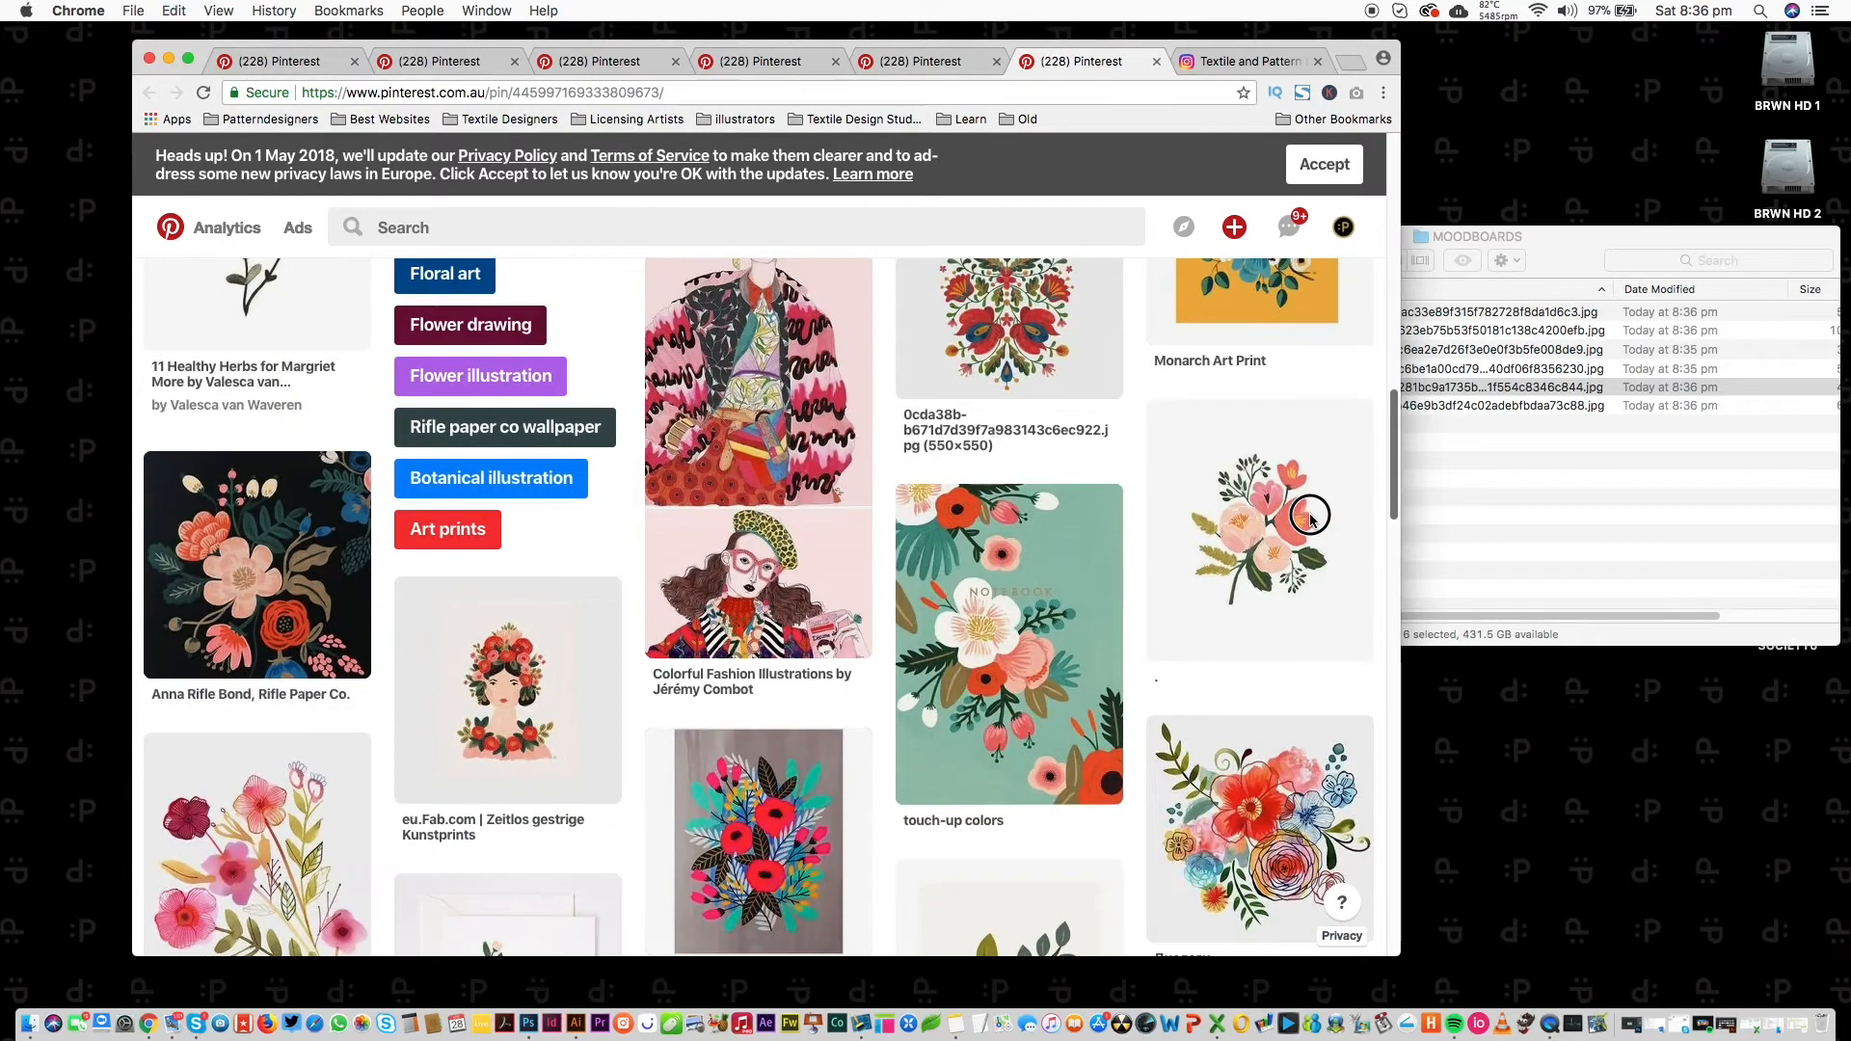
scroll(1301, 535, down, 3)
scroll(1293, 558, down, 1)
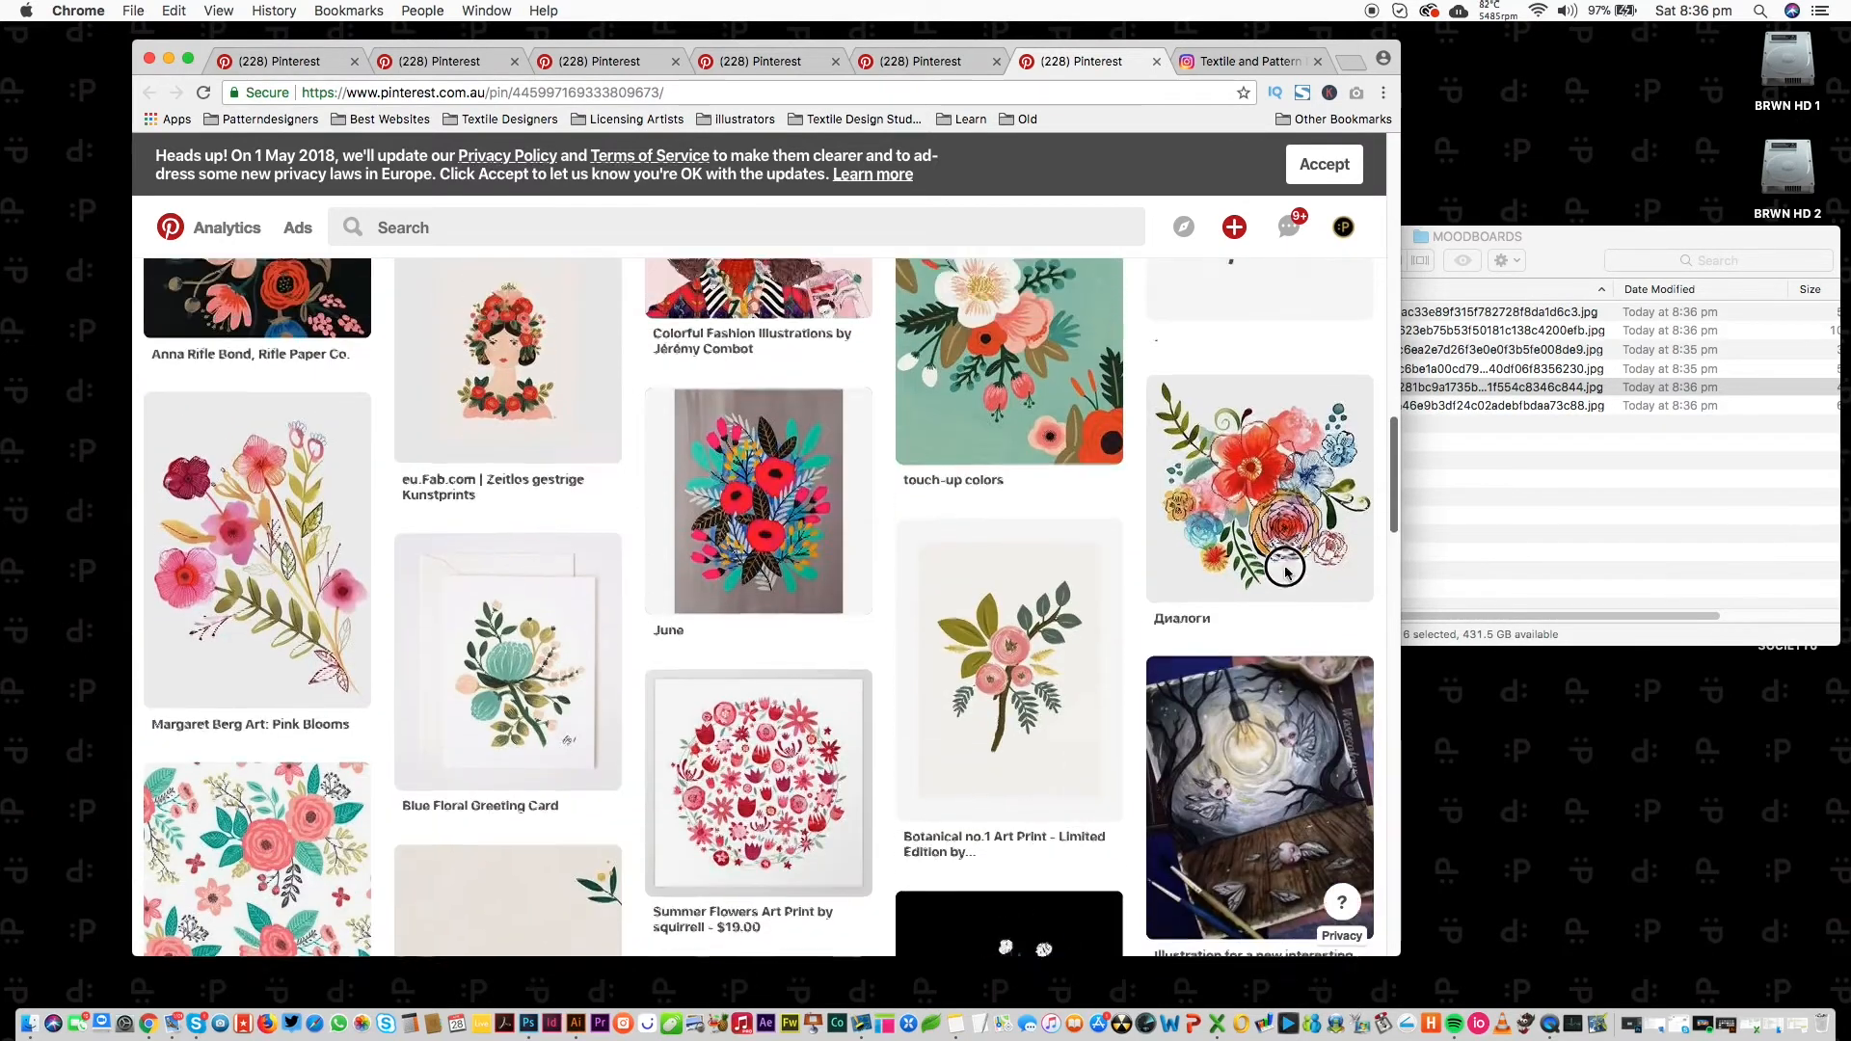
super+click(278, 600)
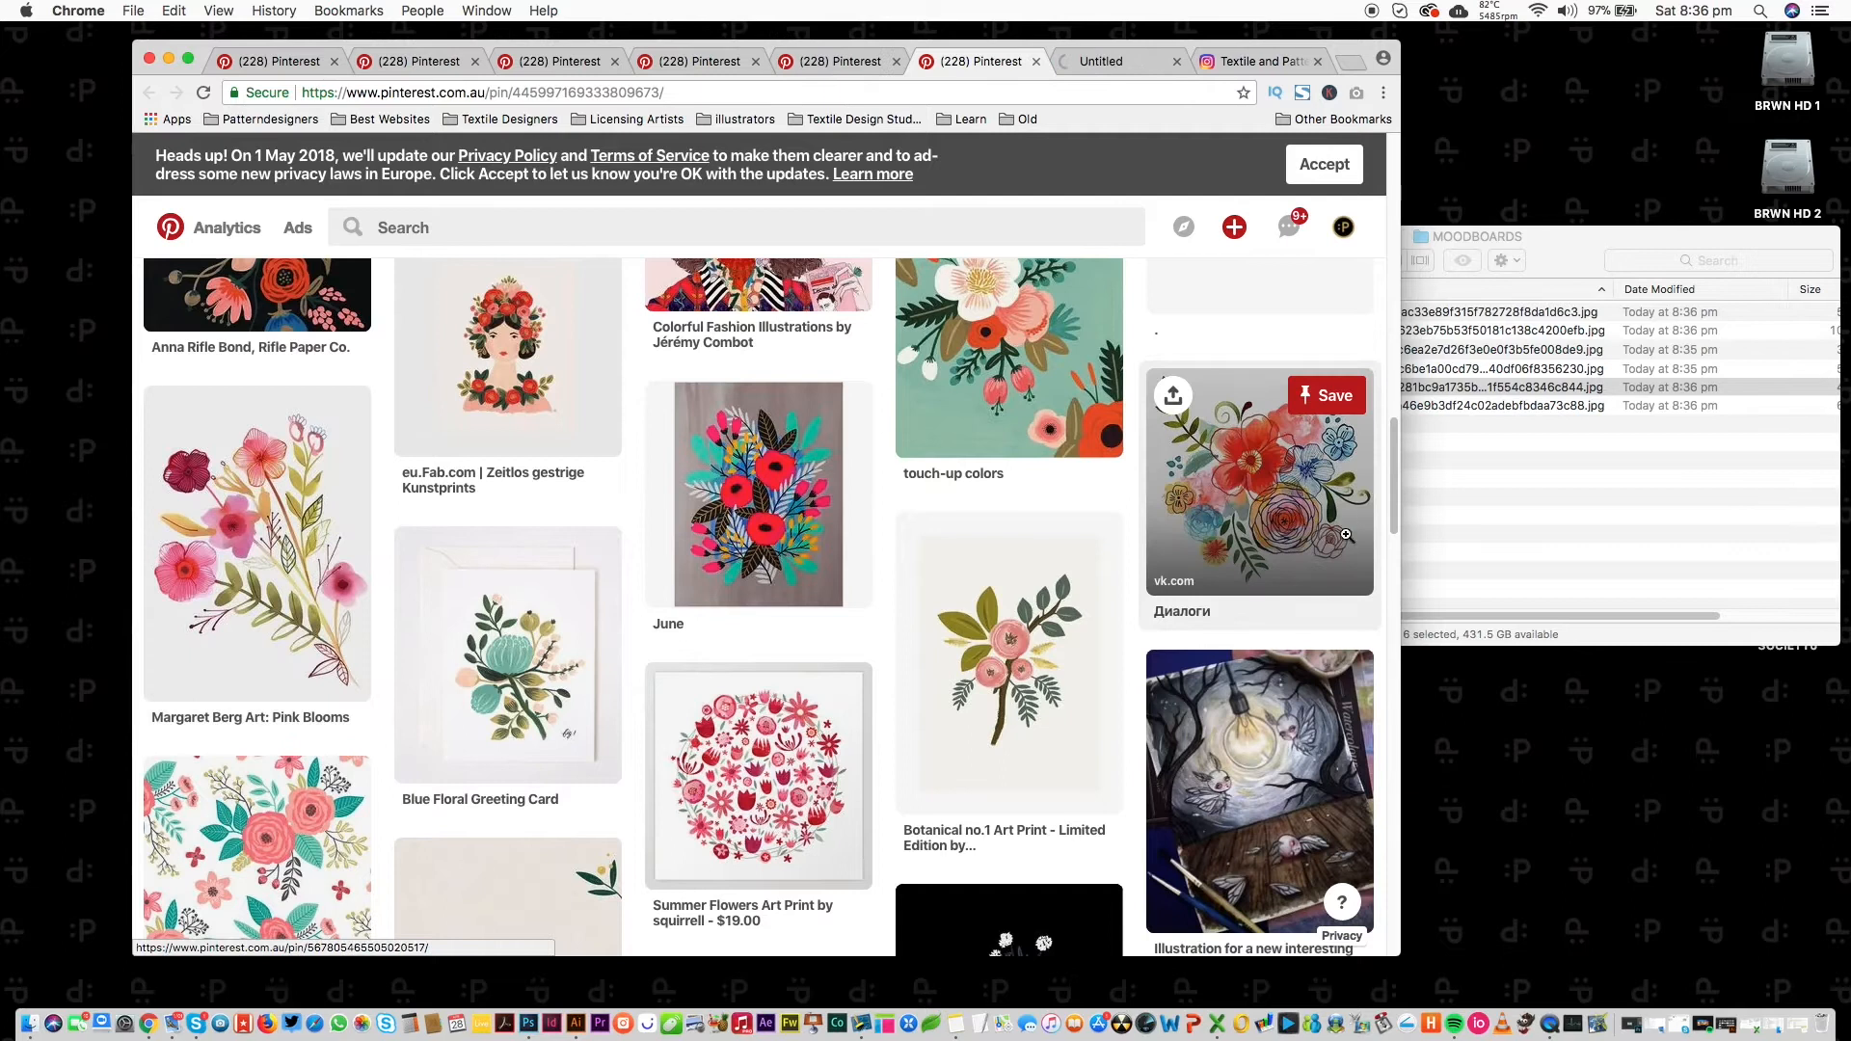
Open two more floral print pins in tabs and briefly check the Bellasecretgarden source page.
scroll(1384, 506, down, 10)
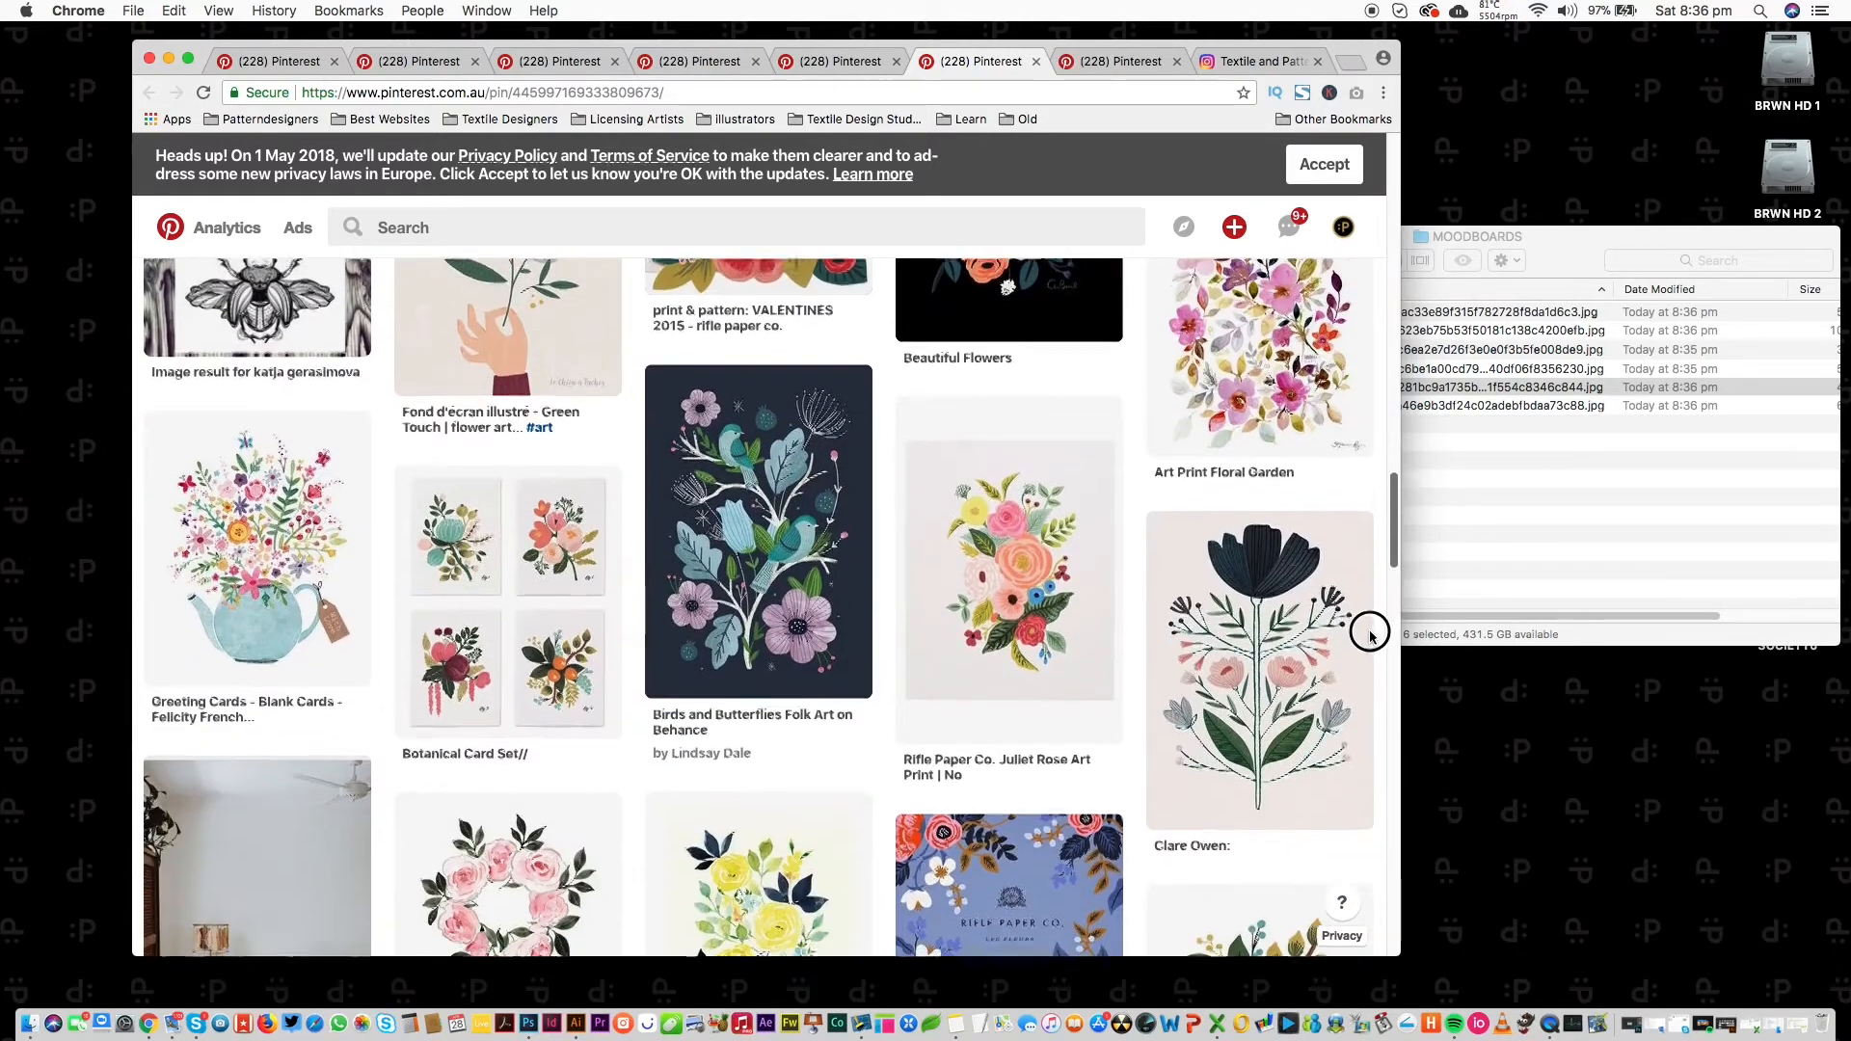
scroll(1373, 627, down, 1)
super+click(548, 574)
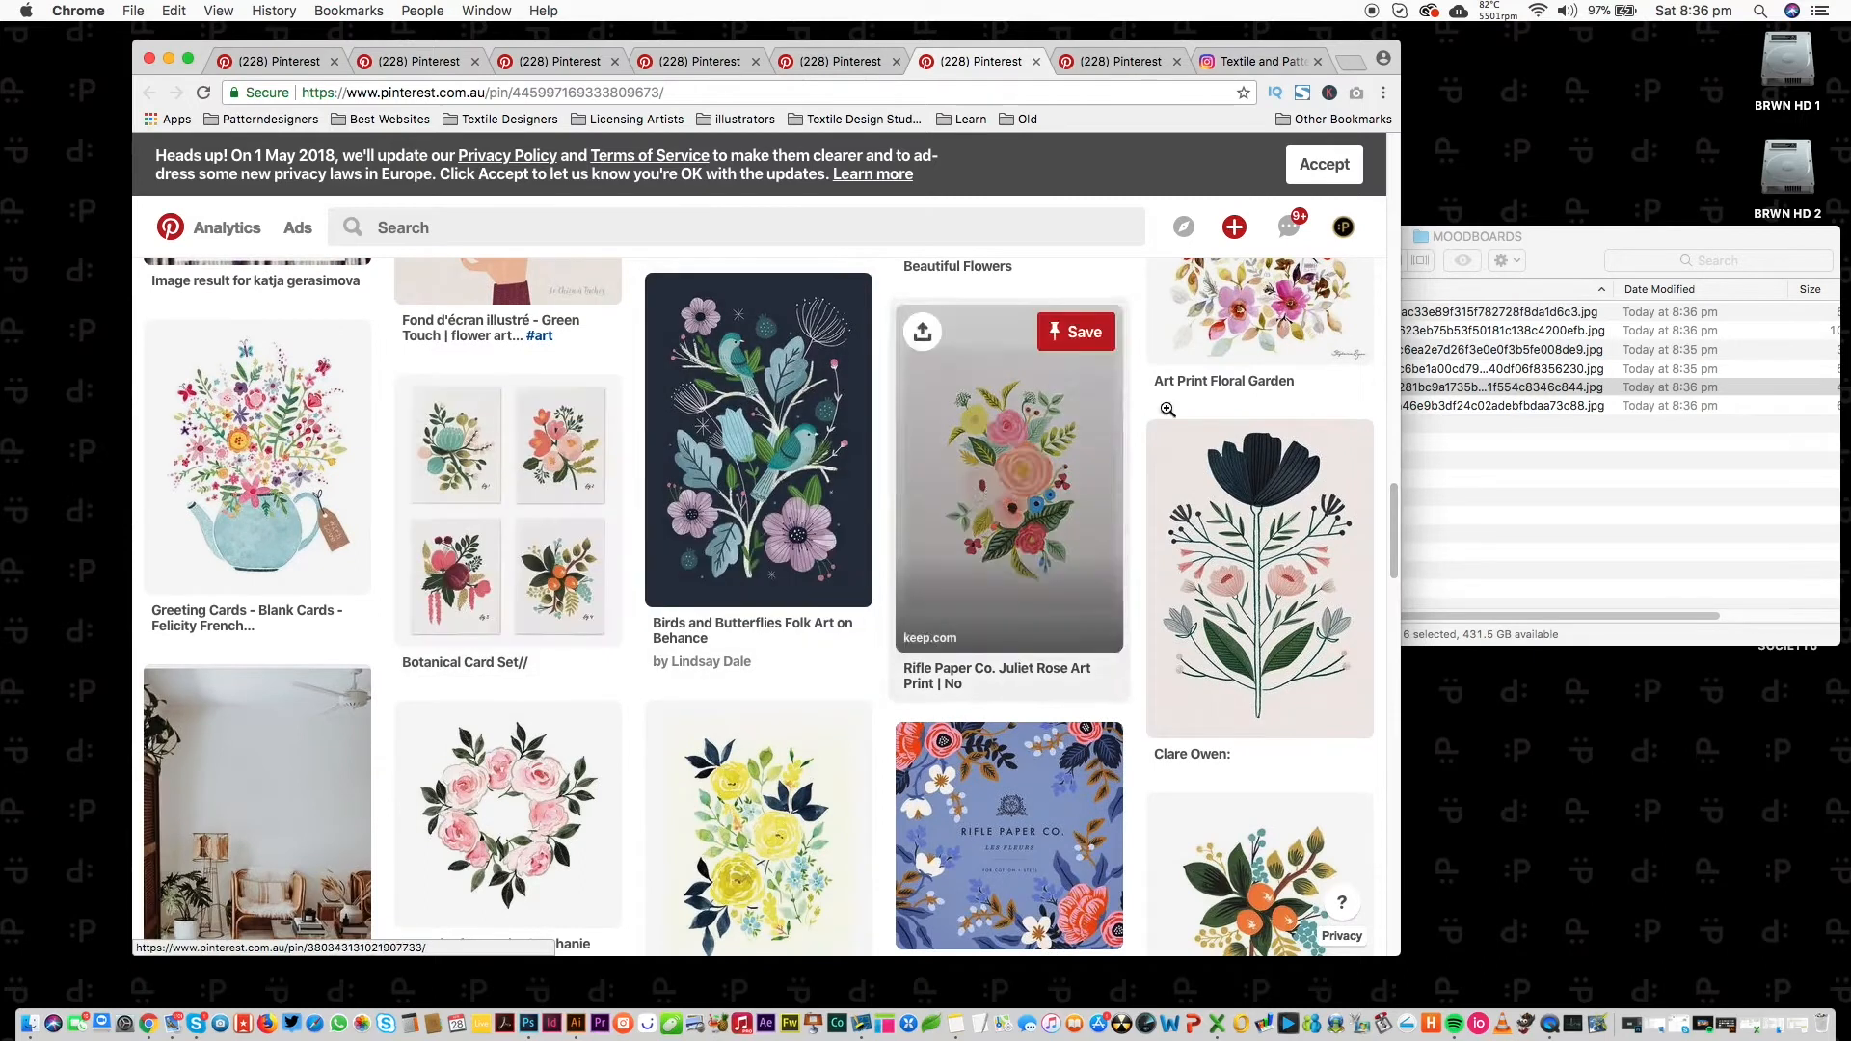
super+click(1244, 322)
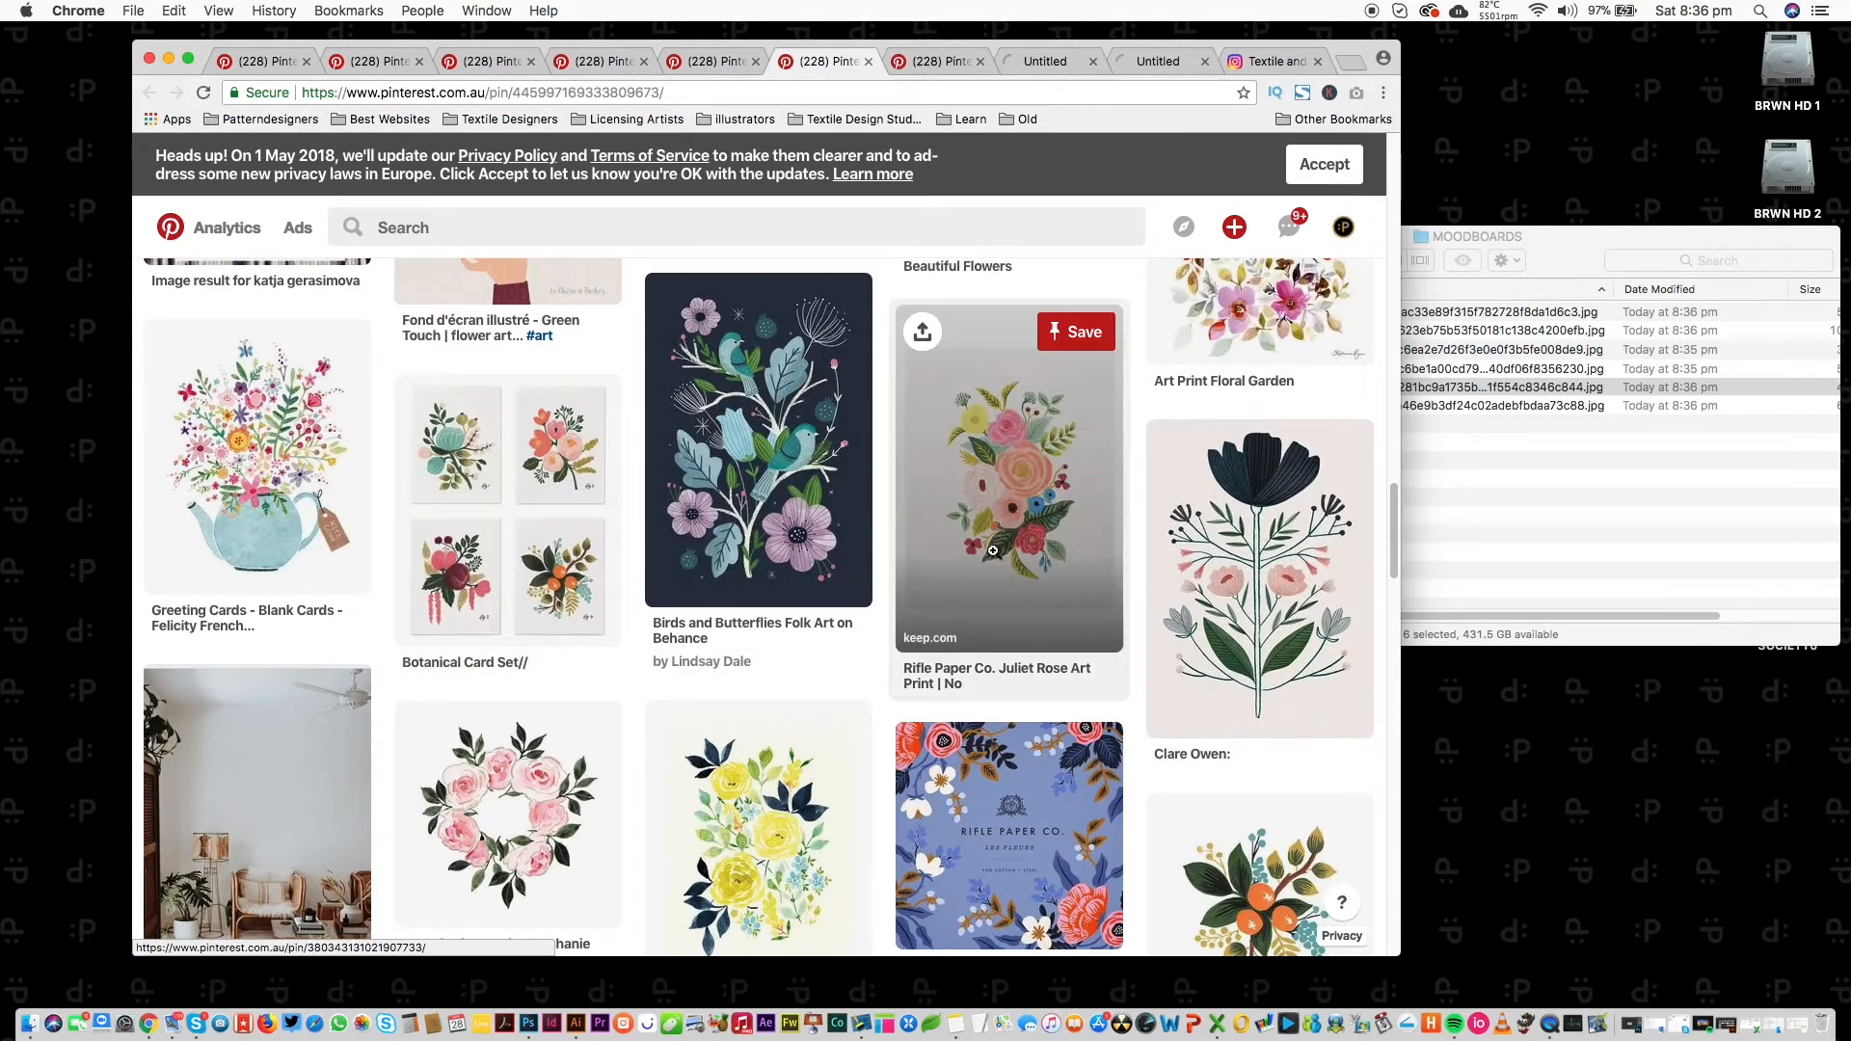
click(926, 63)
click(632, 587)
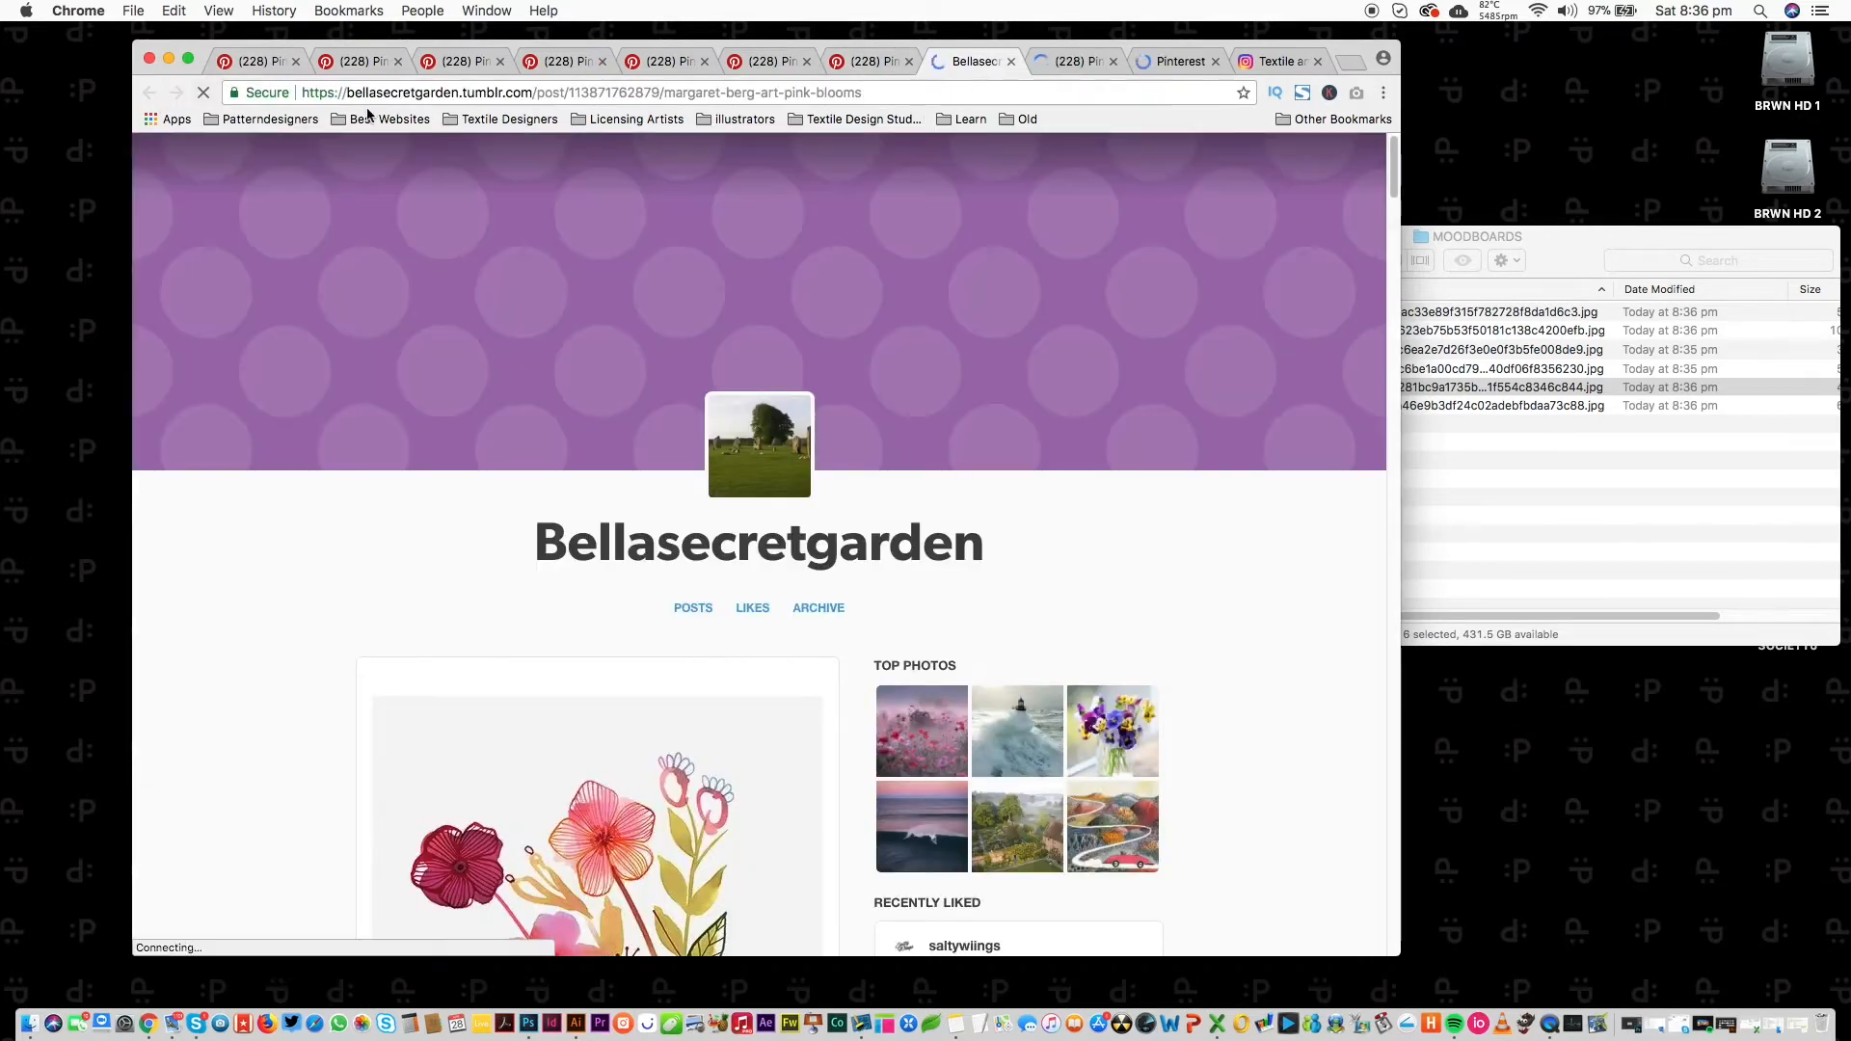
click(1011, 62)
Save the Pink Blooms and Art Print Floral Garden images into MOODBOARDS and close their pins.
drag(602, 611, 1553, 440)
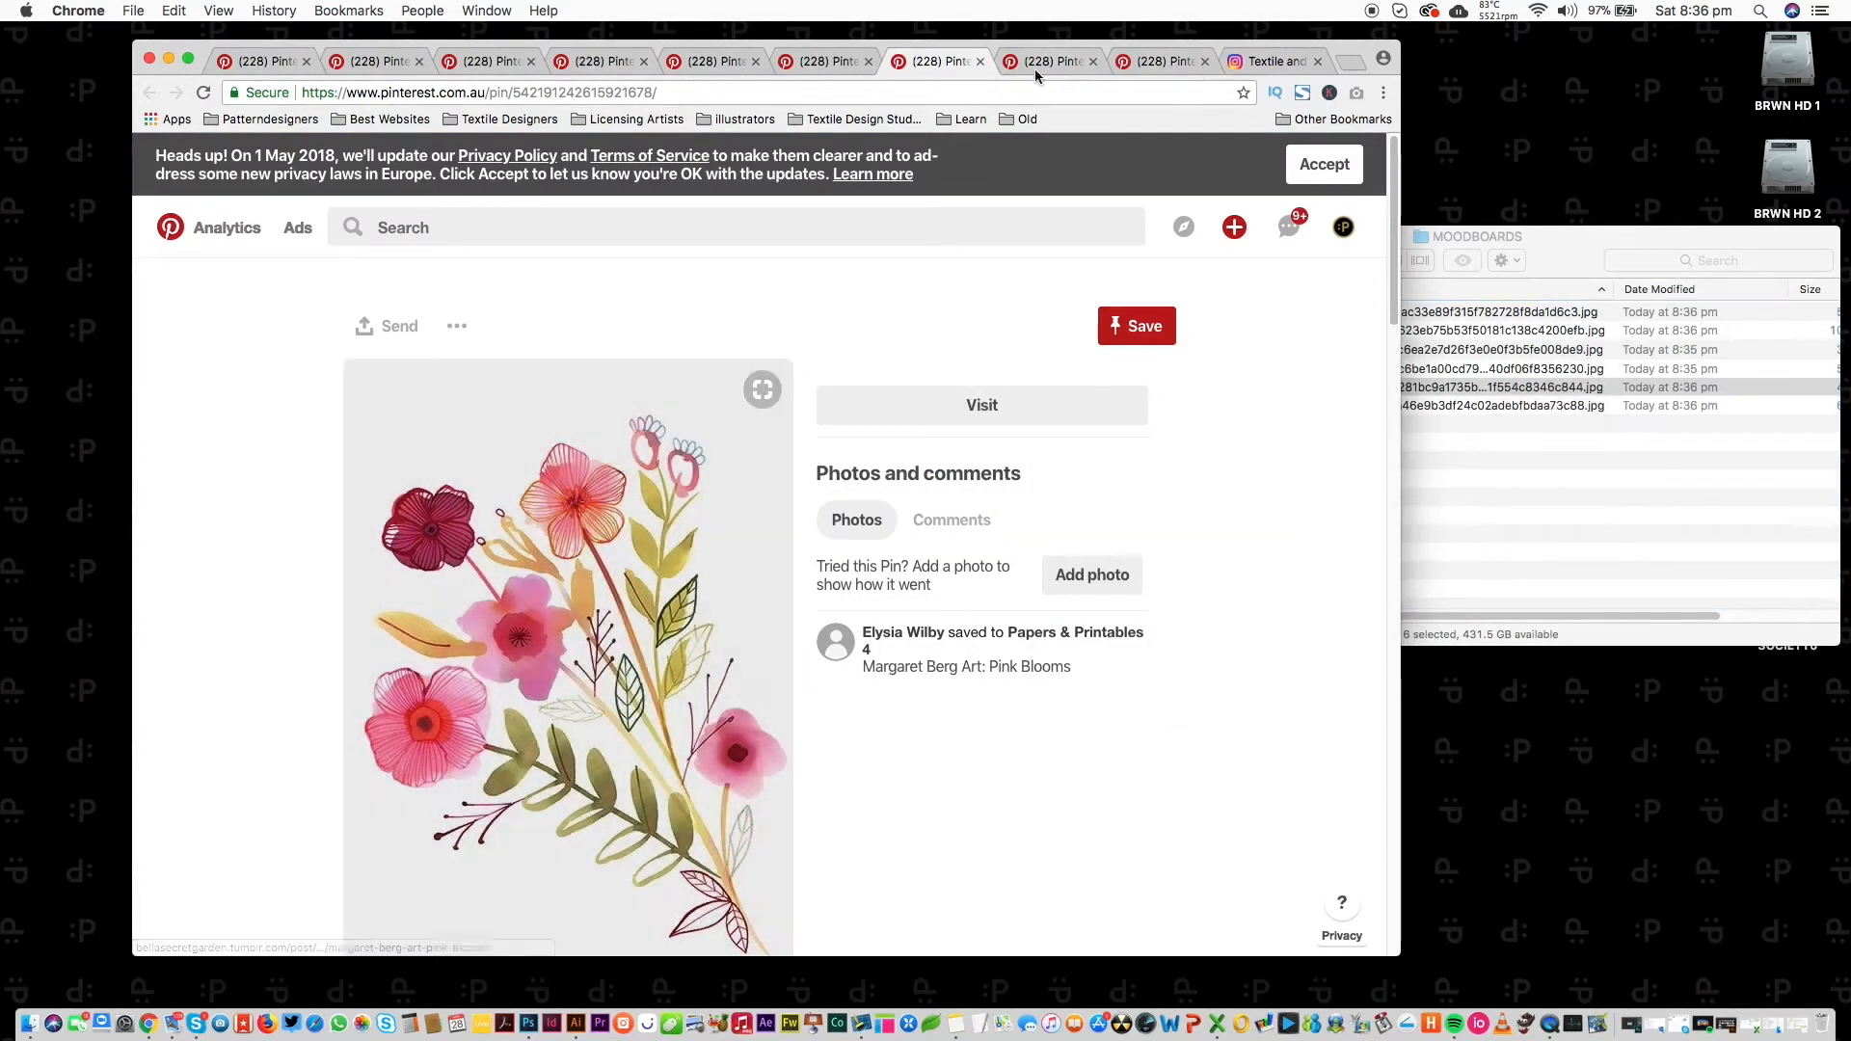
click(980, 60)
drag(598, 617, 1563, 472)
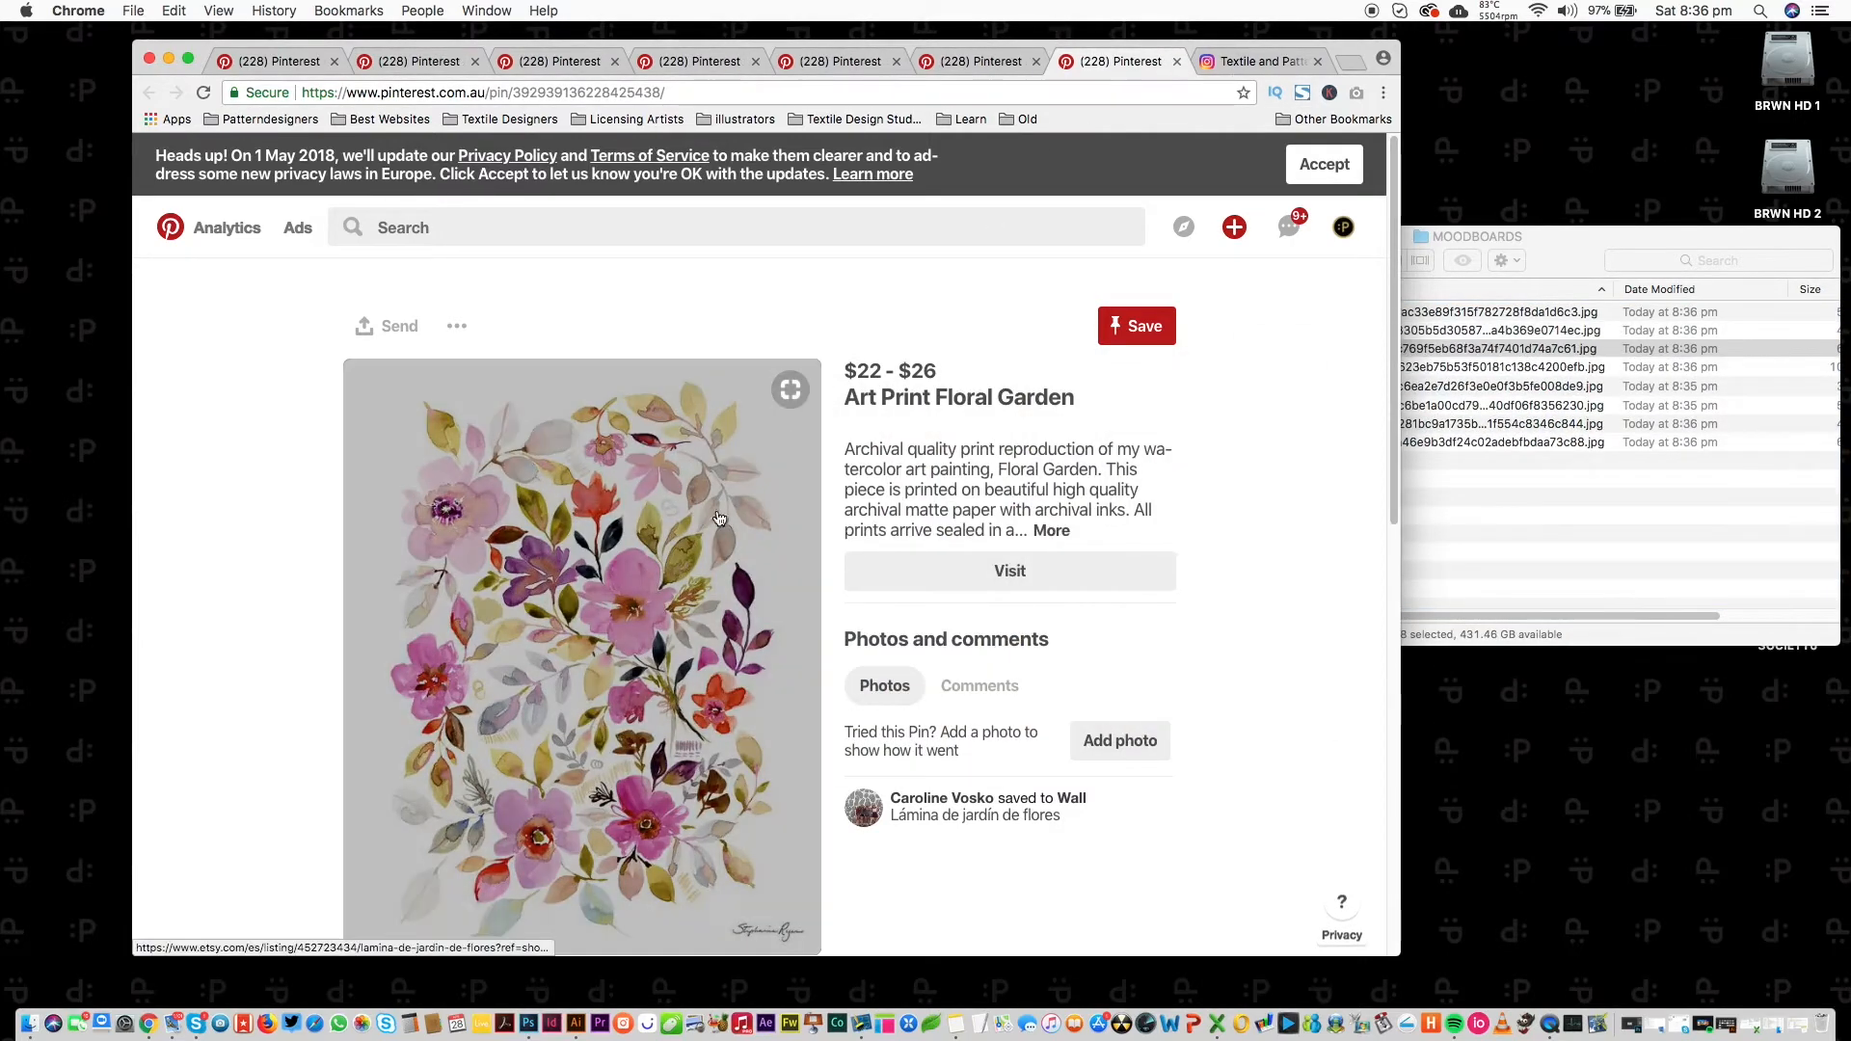
click(664, 557)
key(super+w)
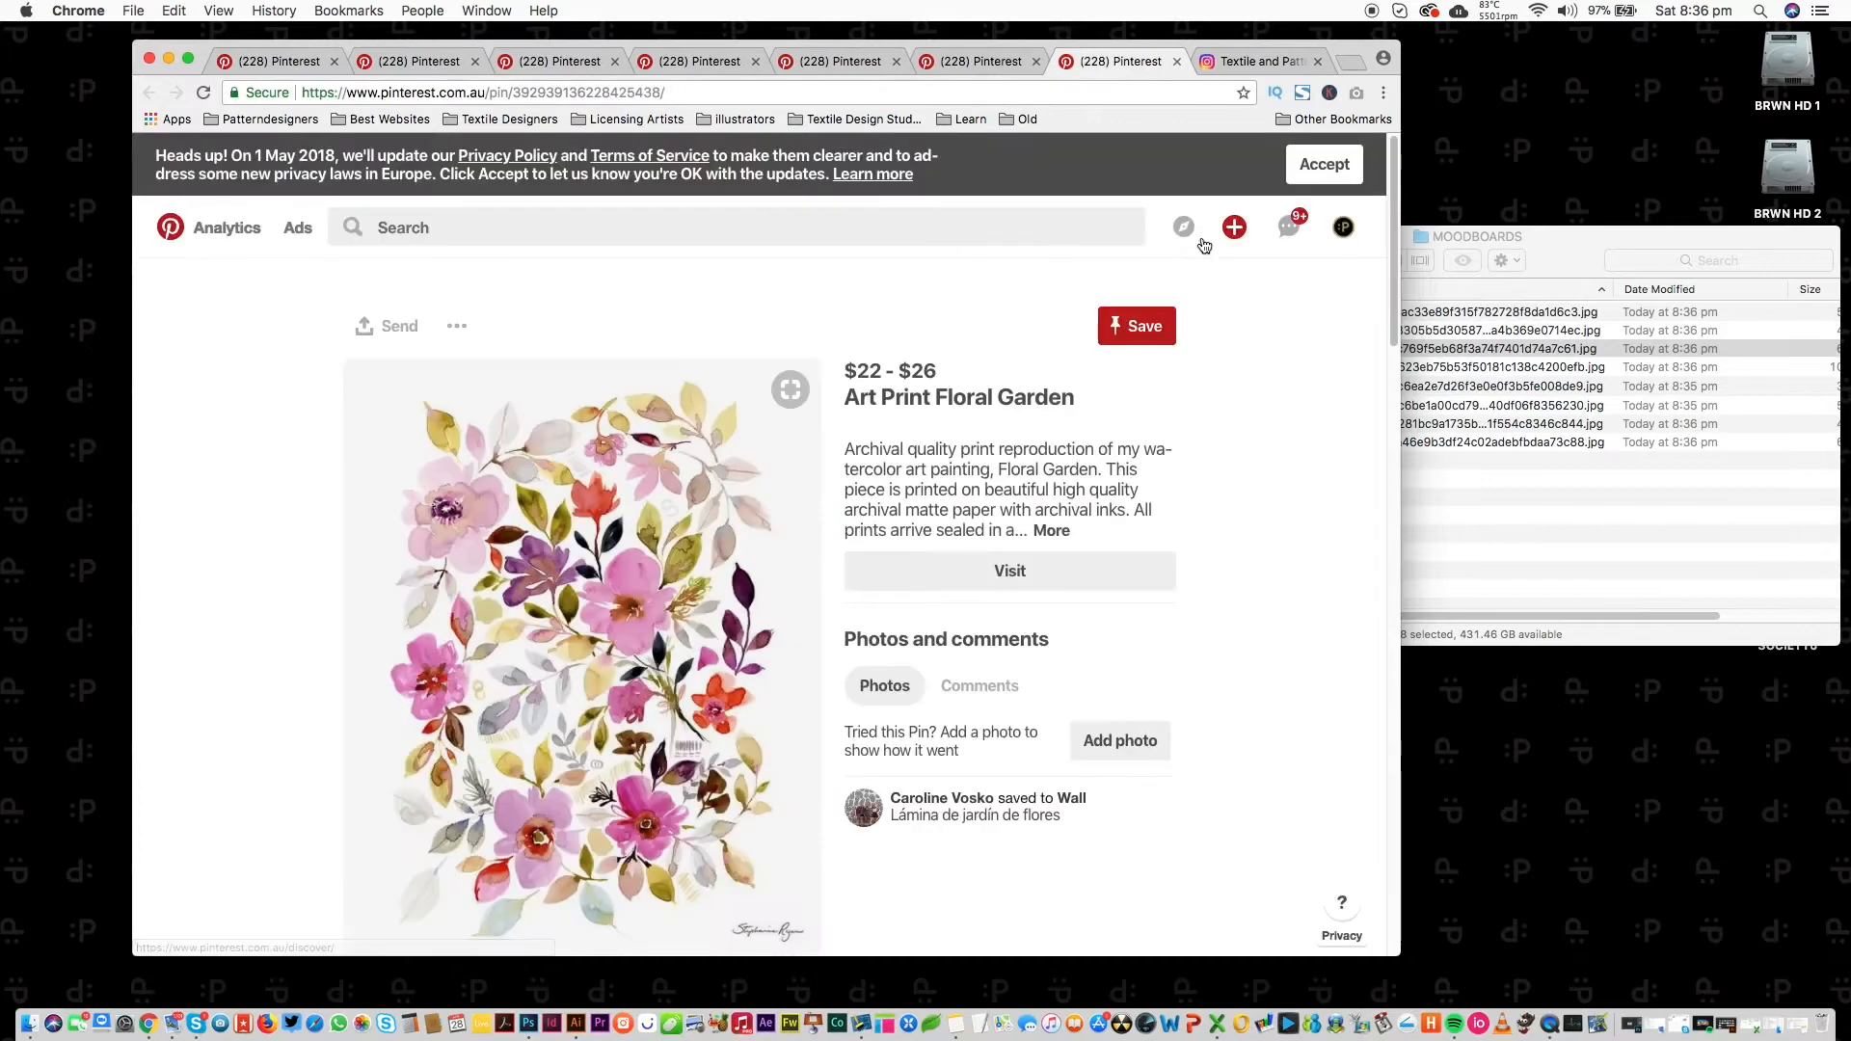
drag(650, 561, 1567, 441)
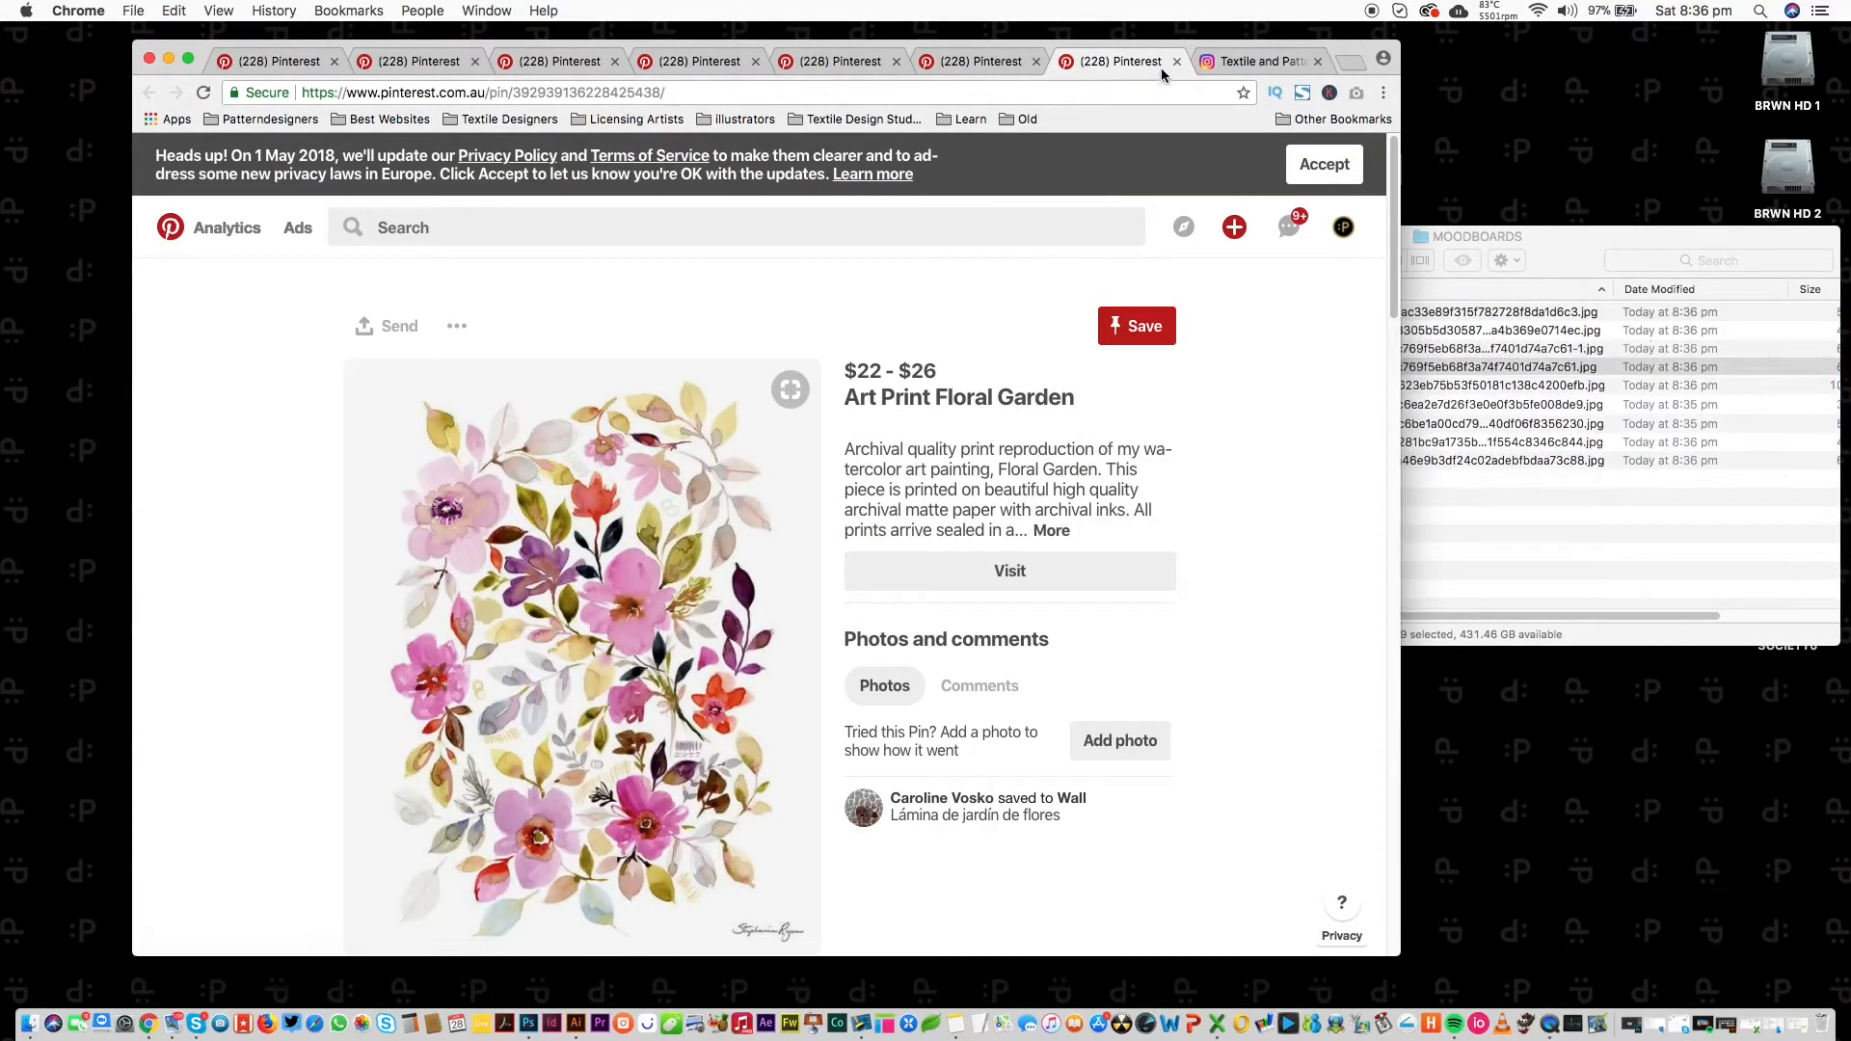
key(super+w)
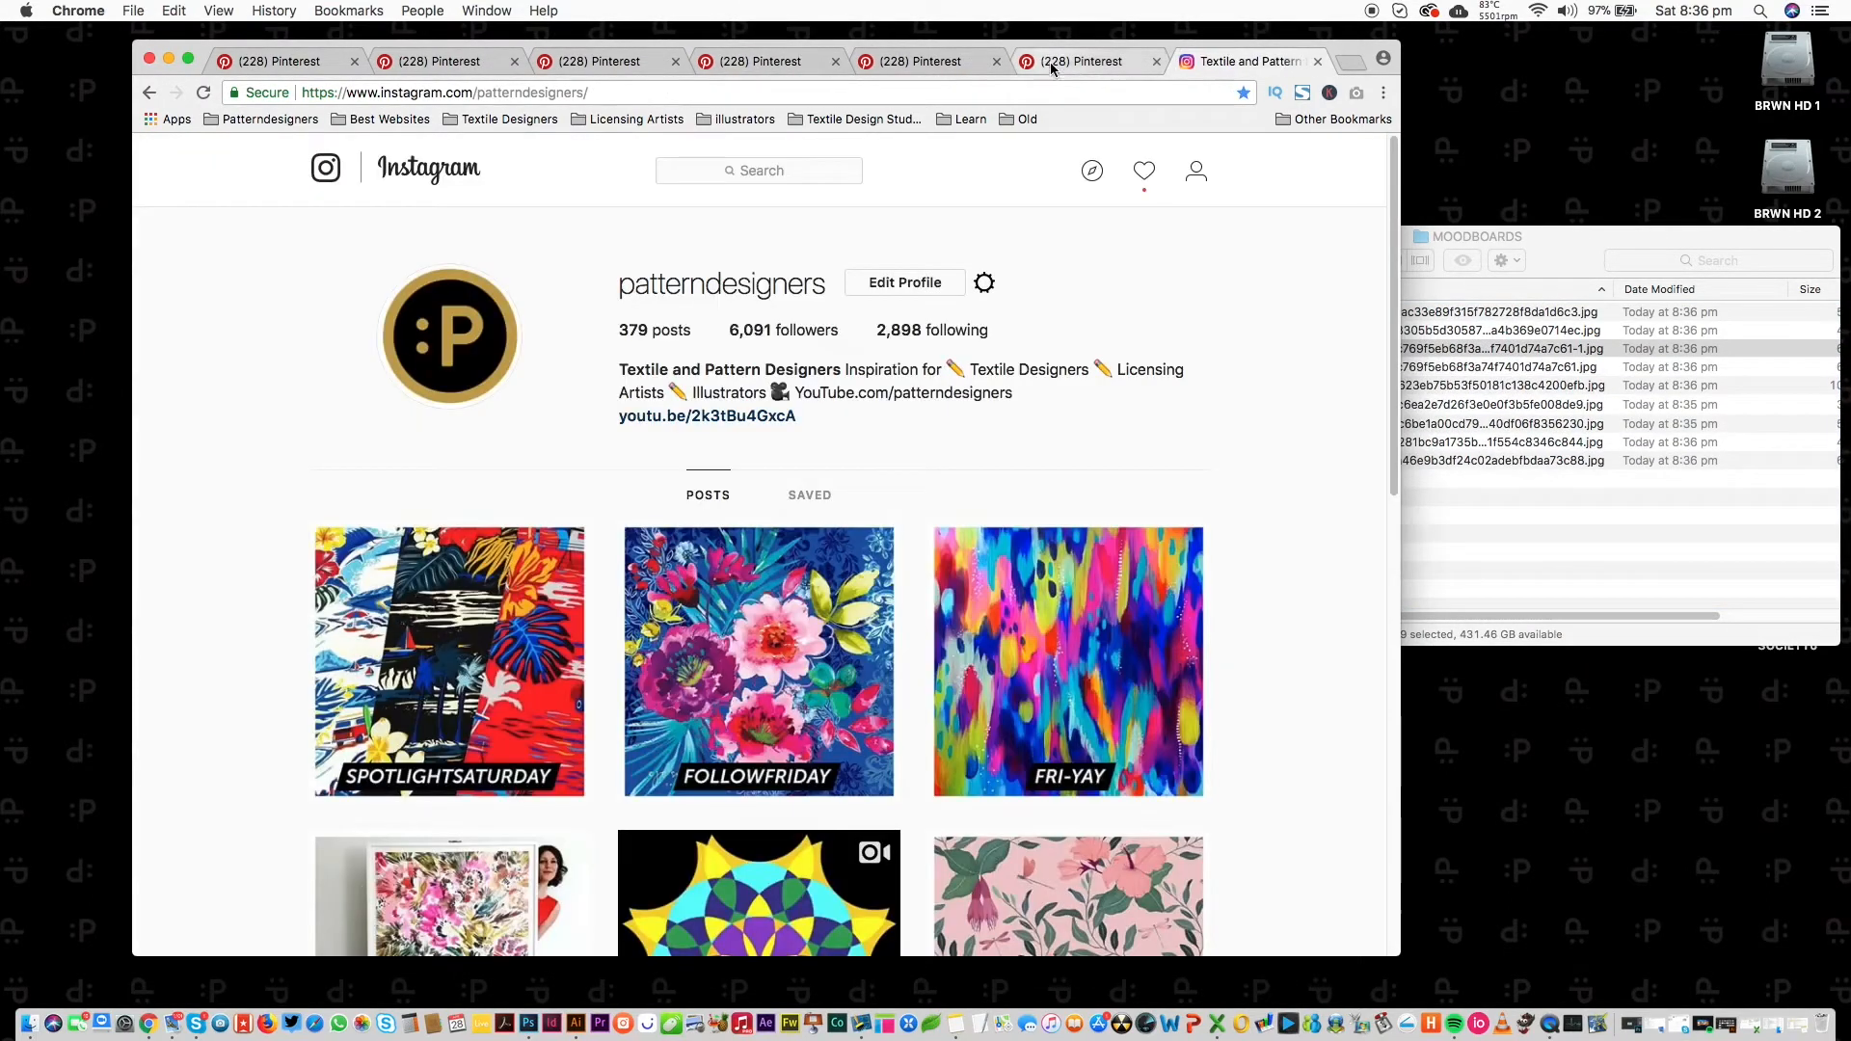
click(435, 64)
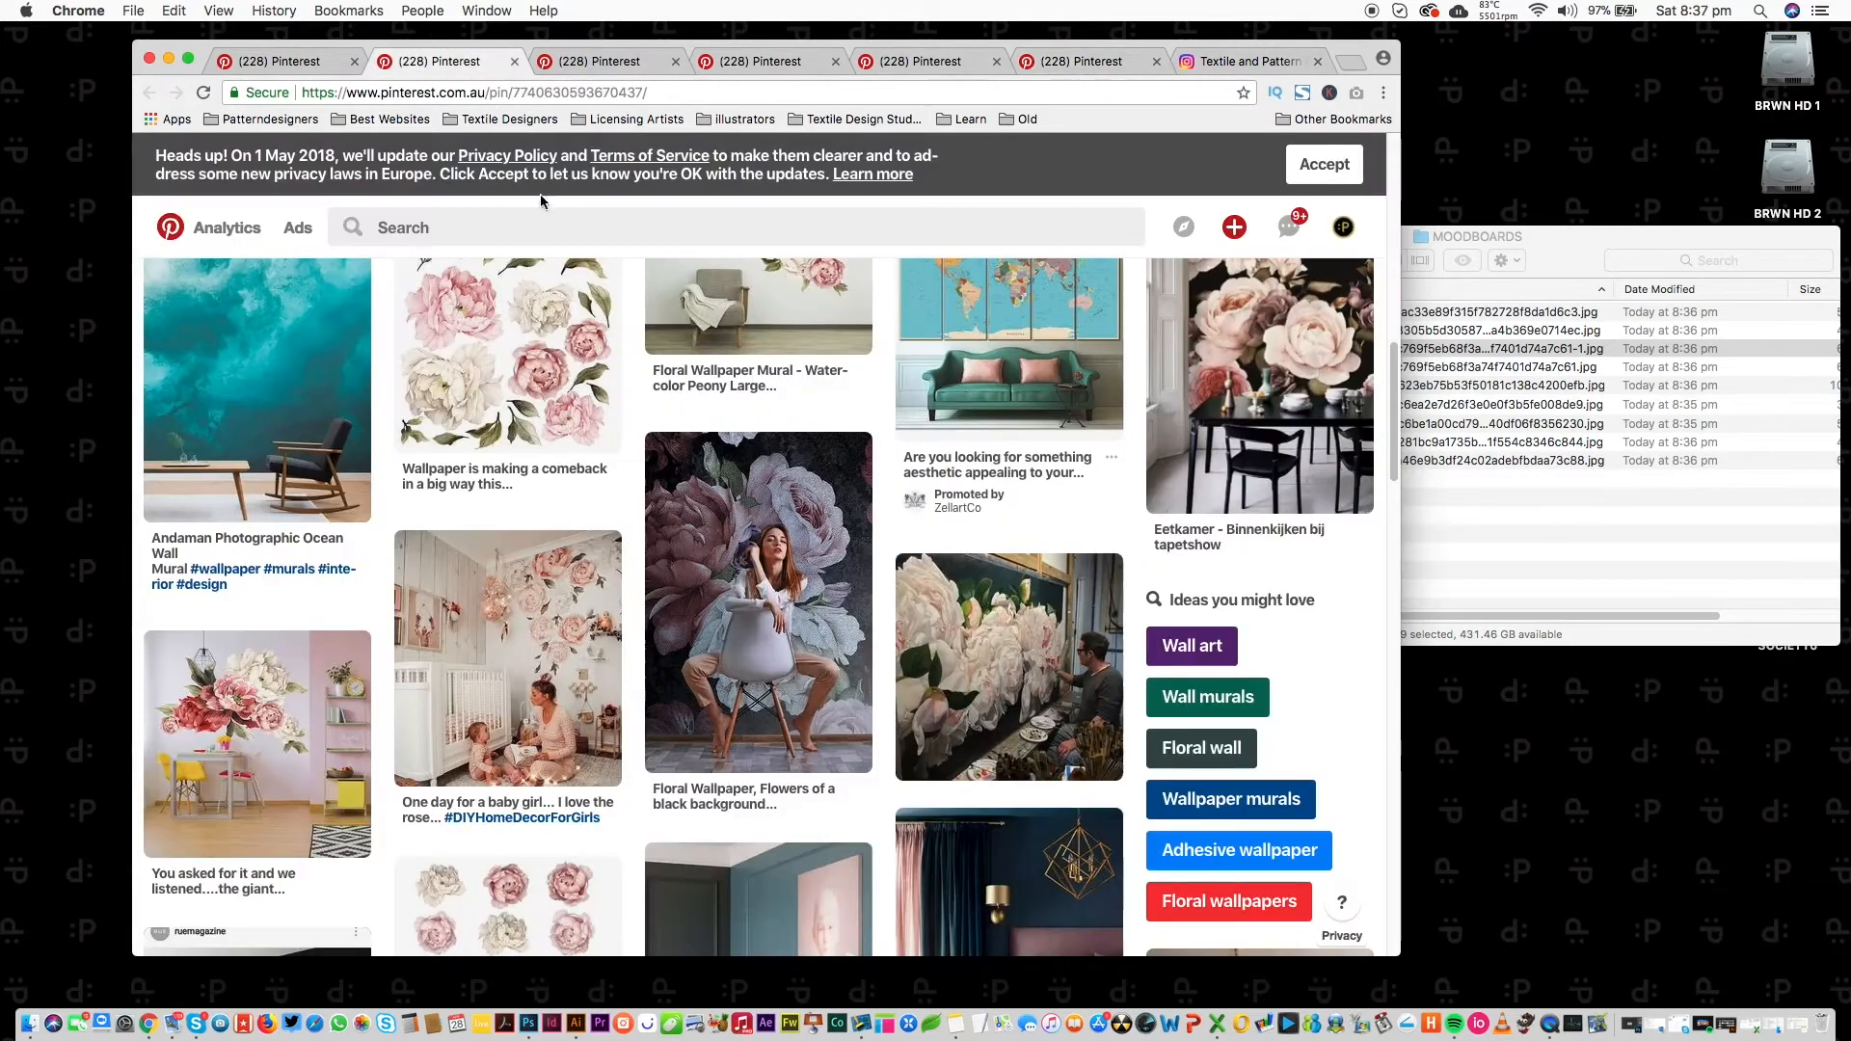
Search Pinterest for 'camilla' and pick the 'camilla frances prints' suggestion.
click(453, 226)
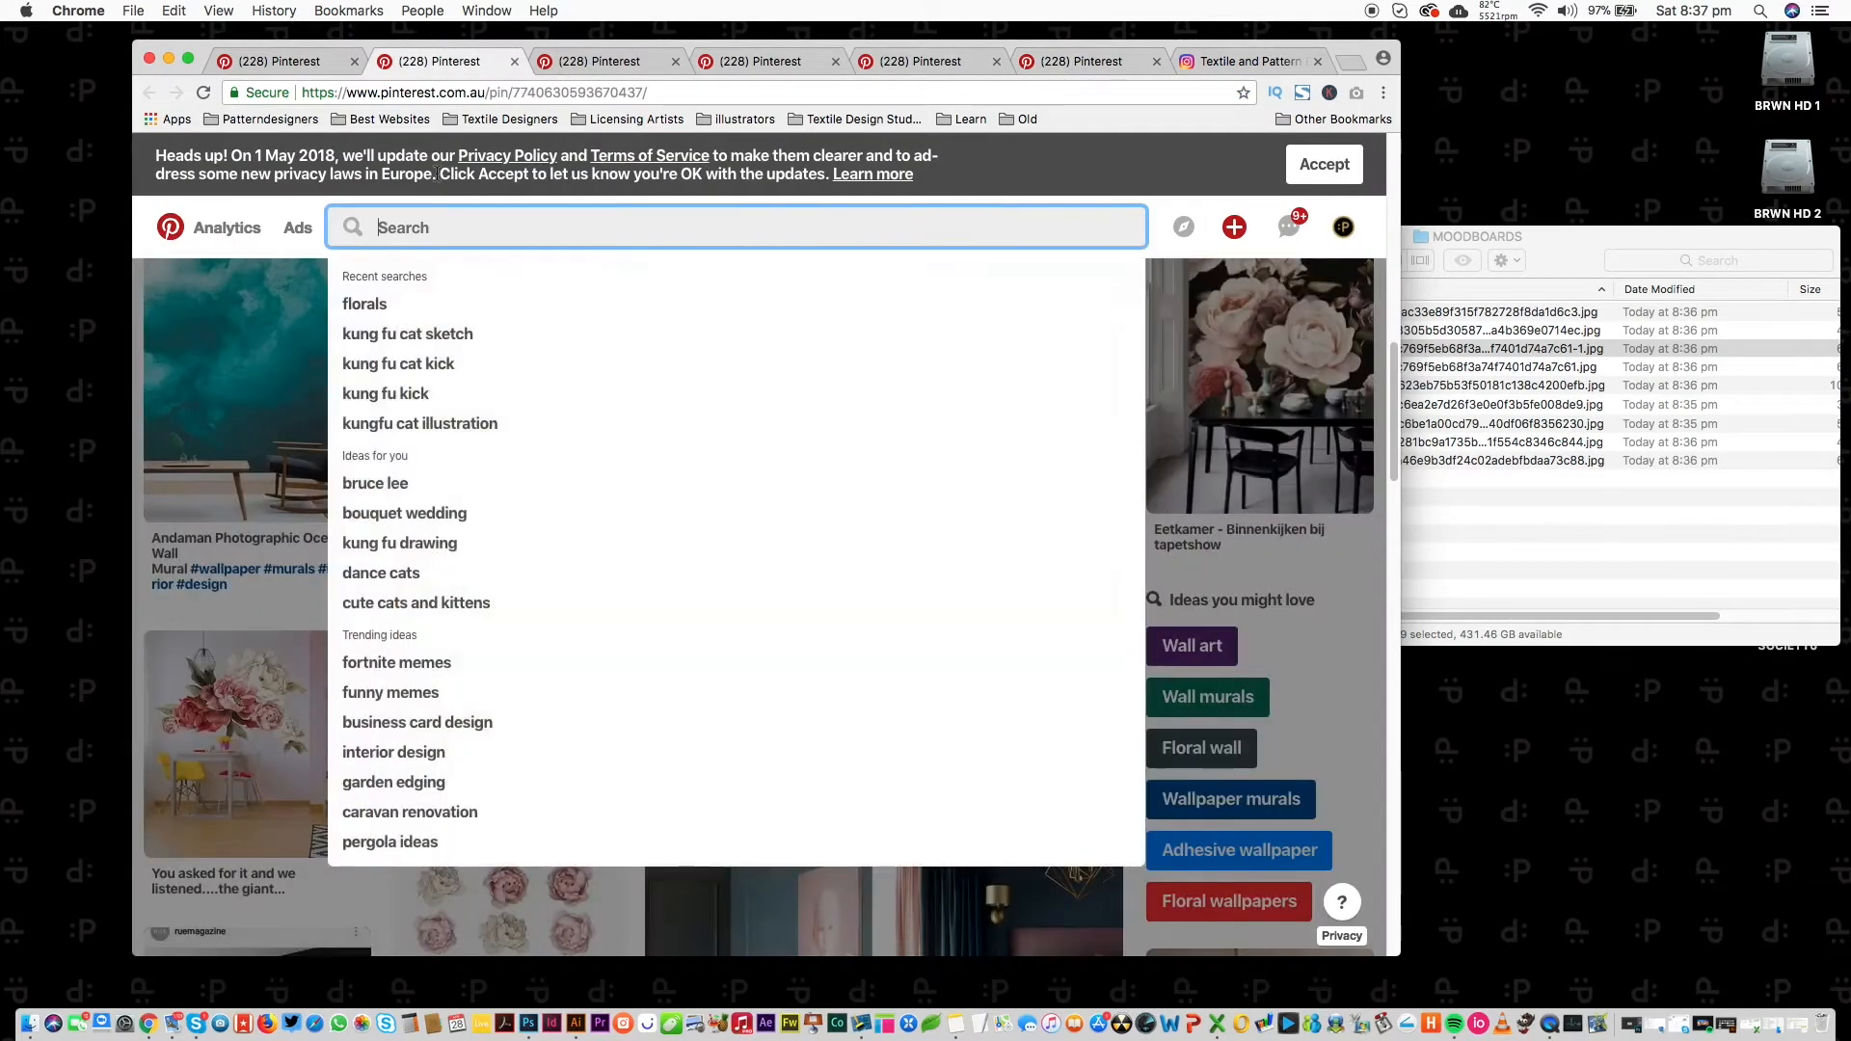
text(cam)
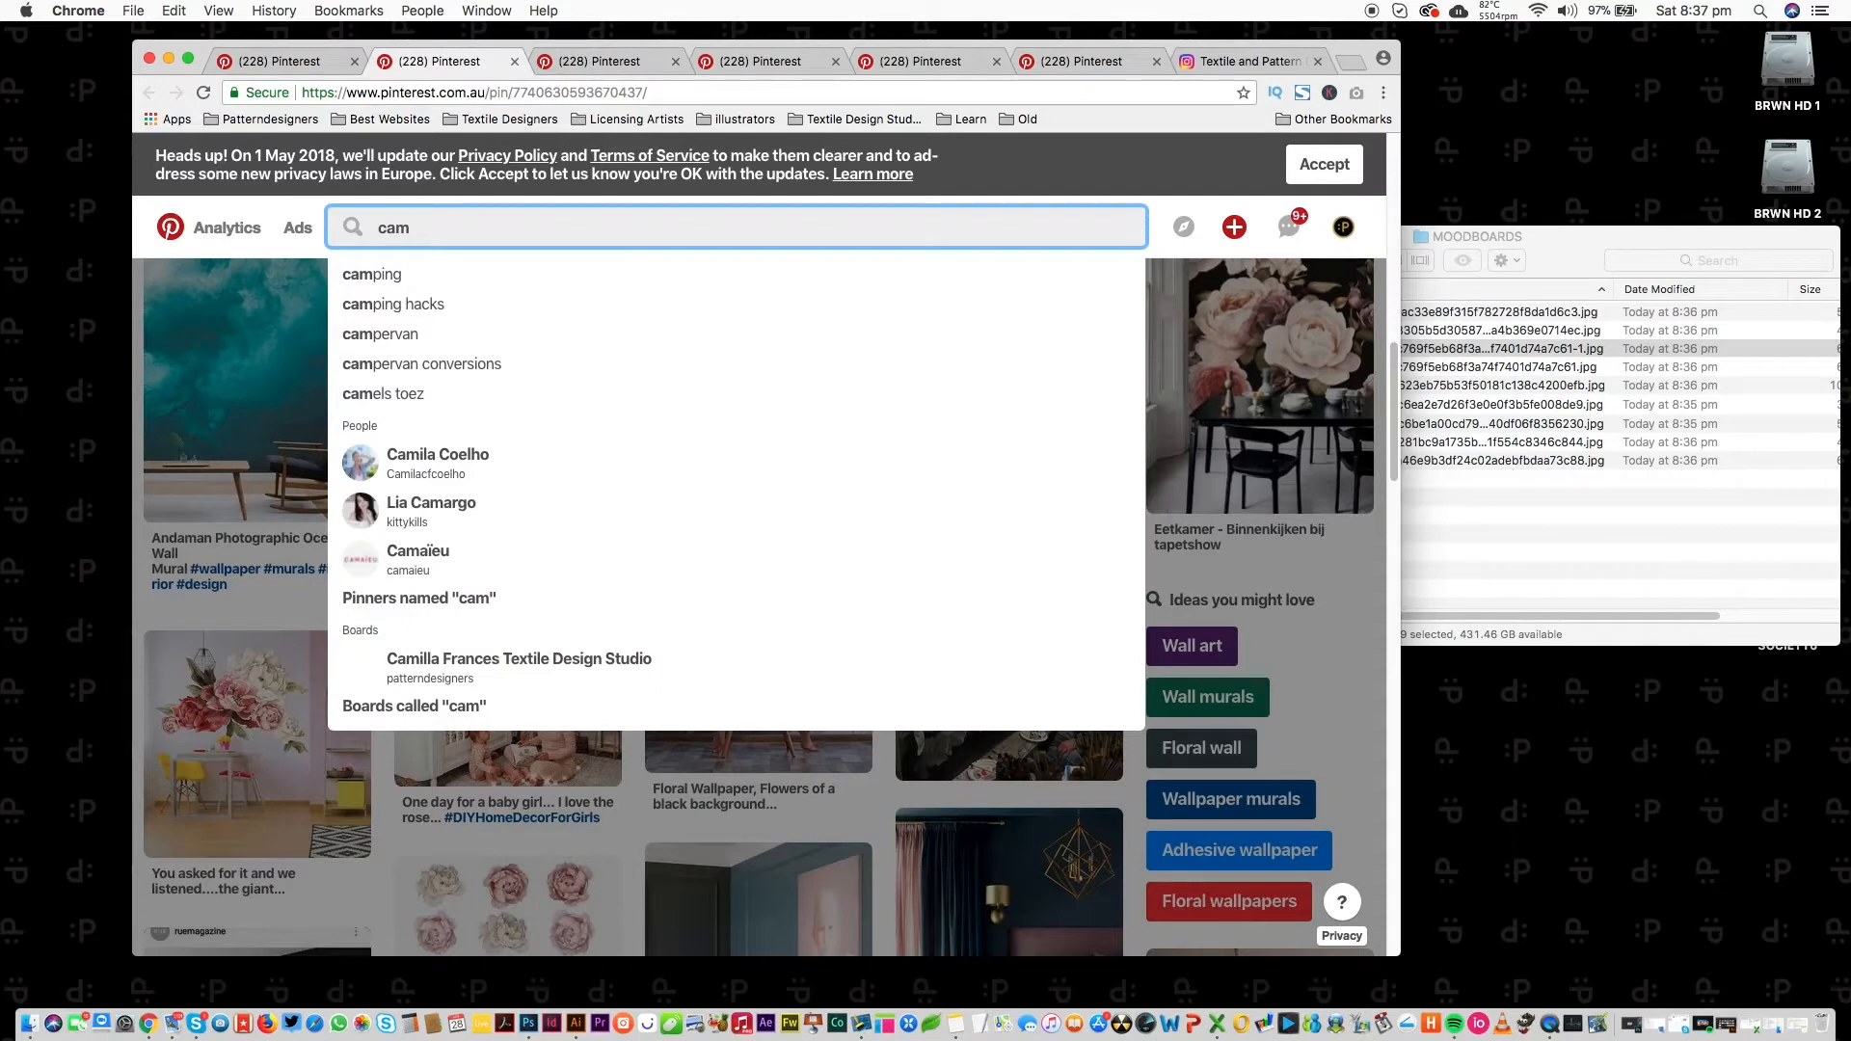
text(m)
key(BackSpace)
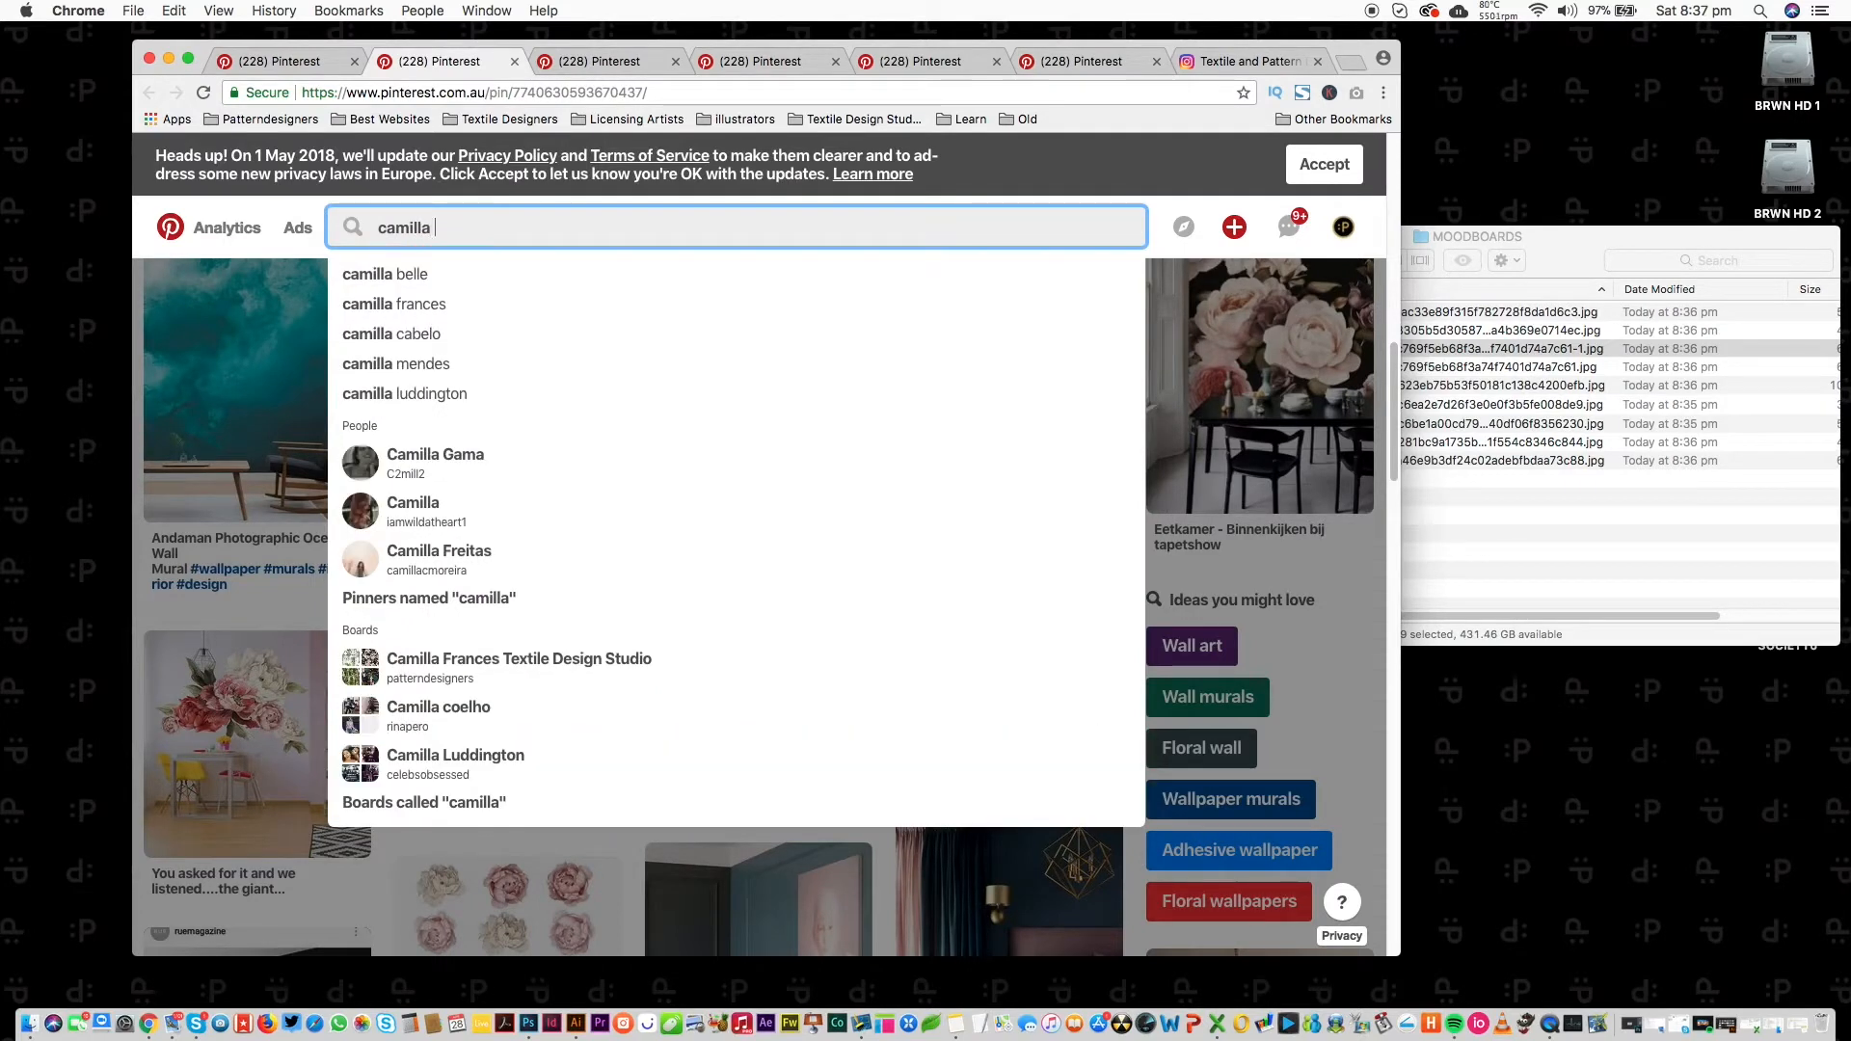
text(faces)
key(Return)
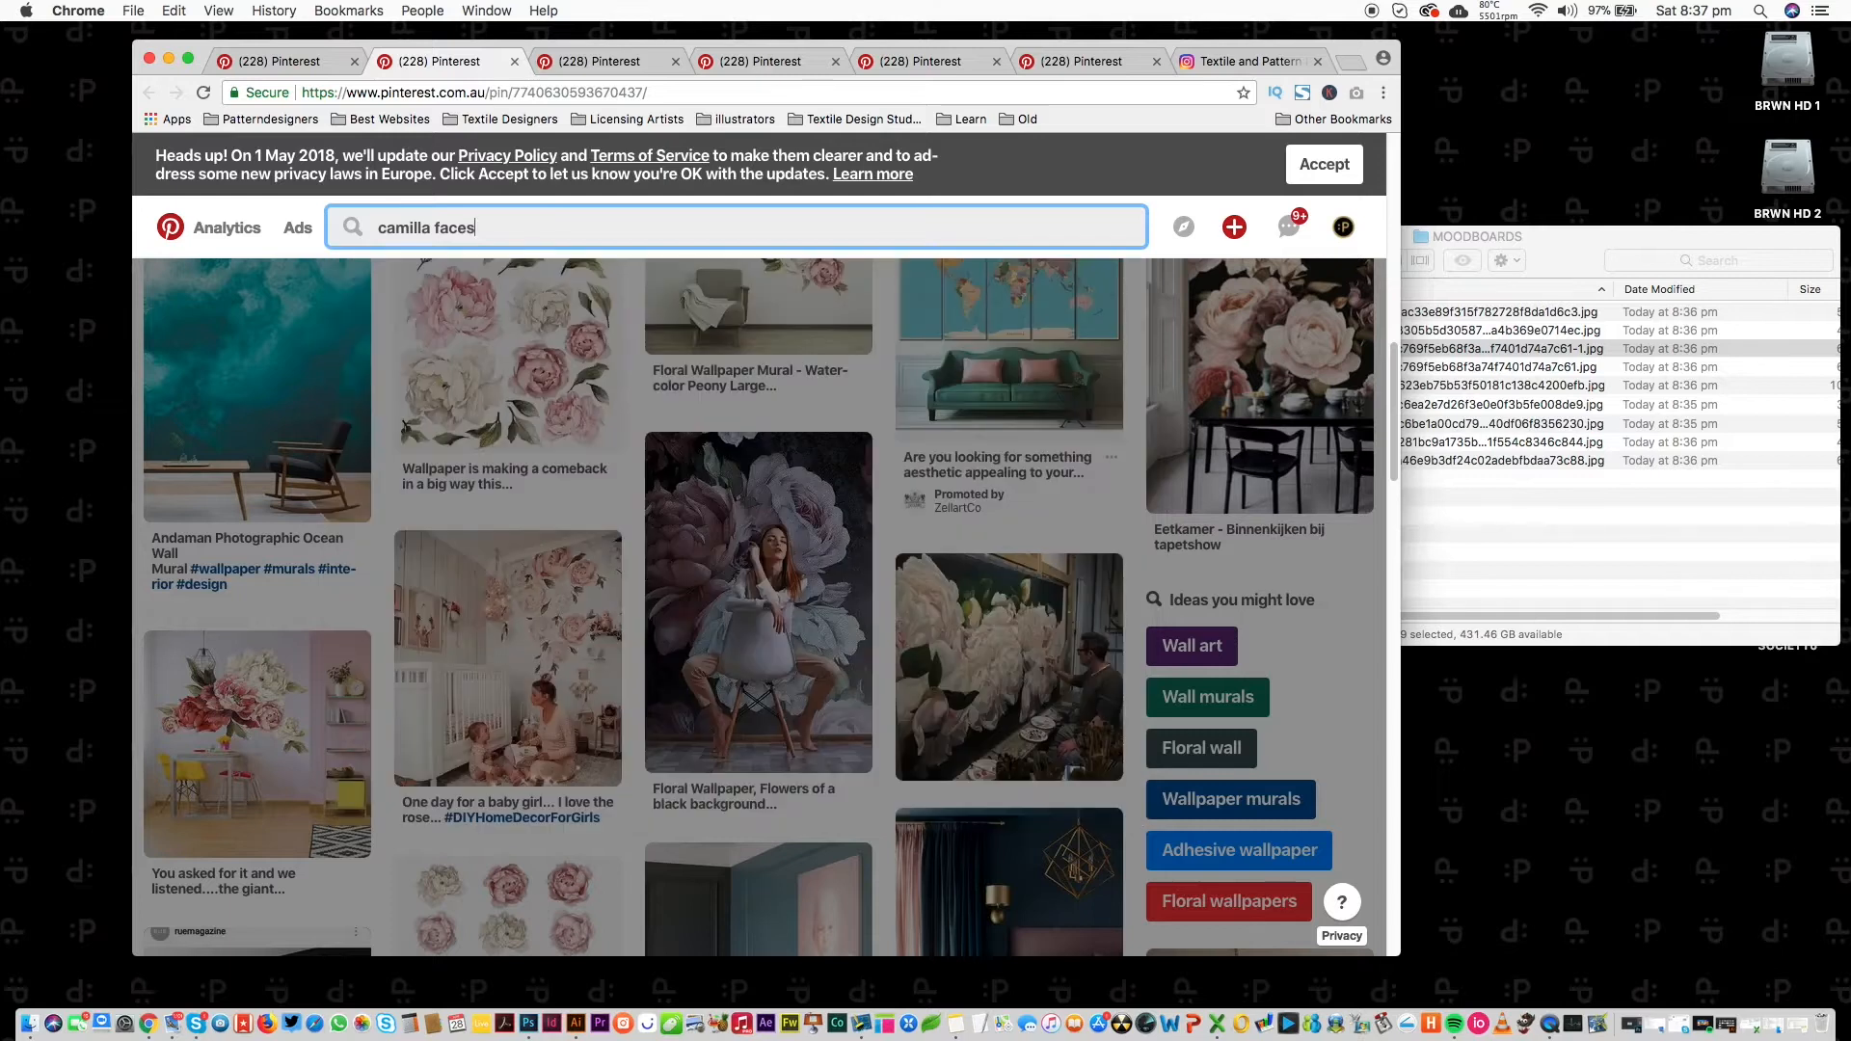
text(rac)
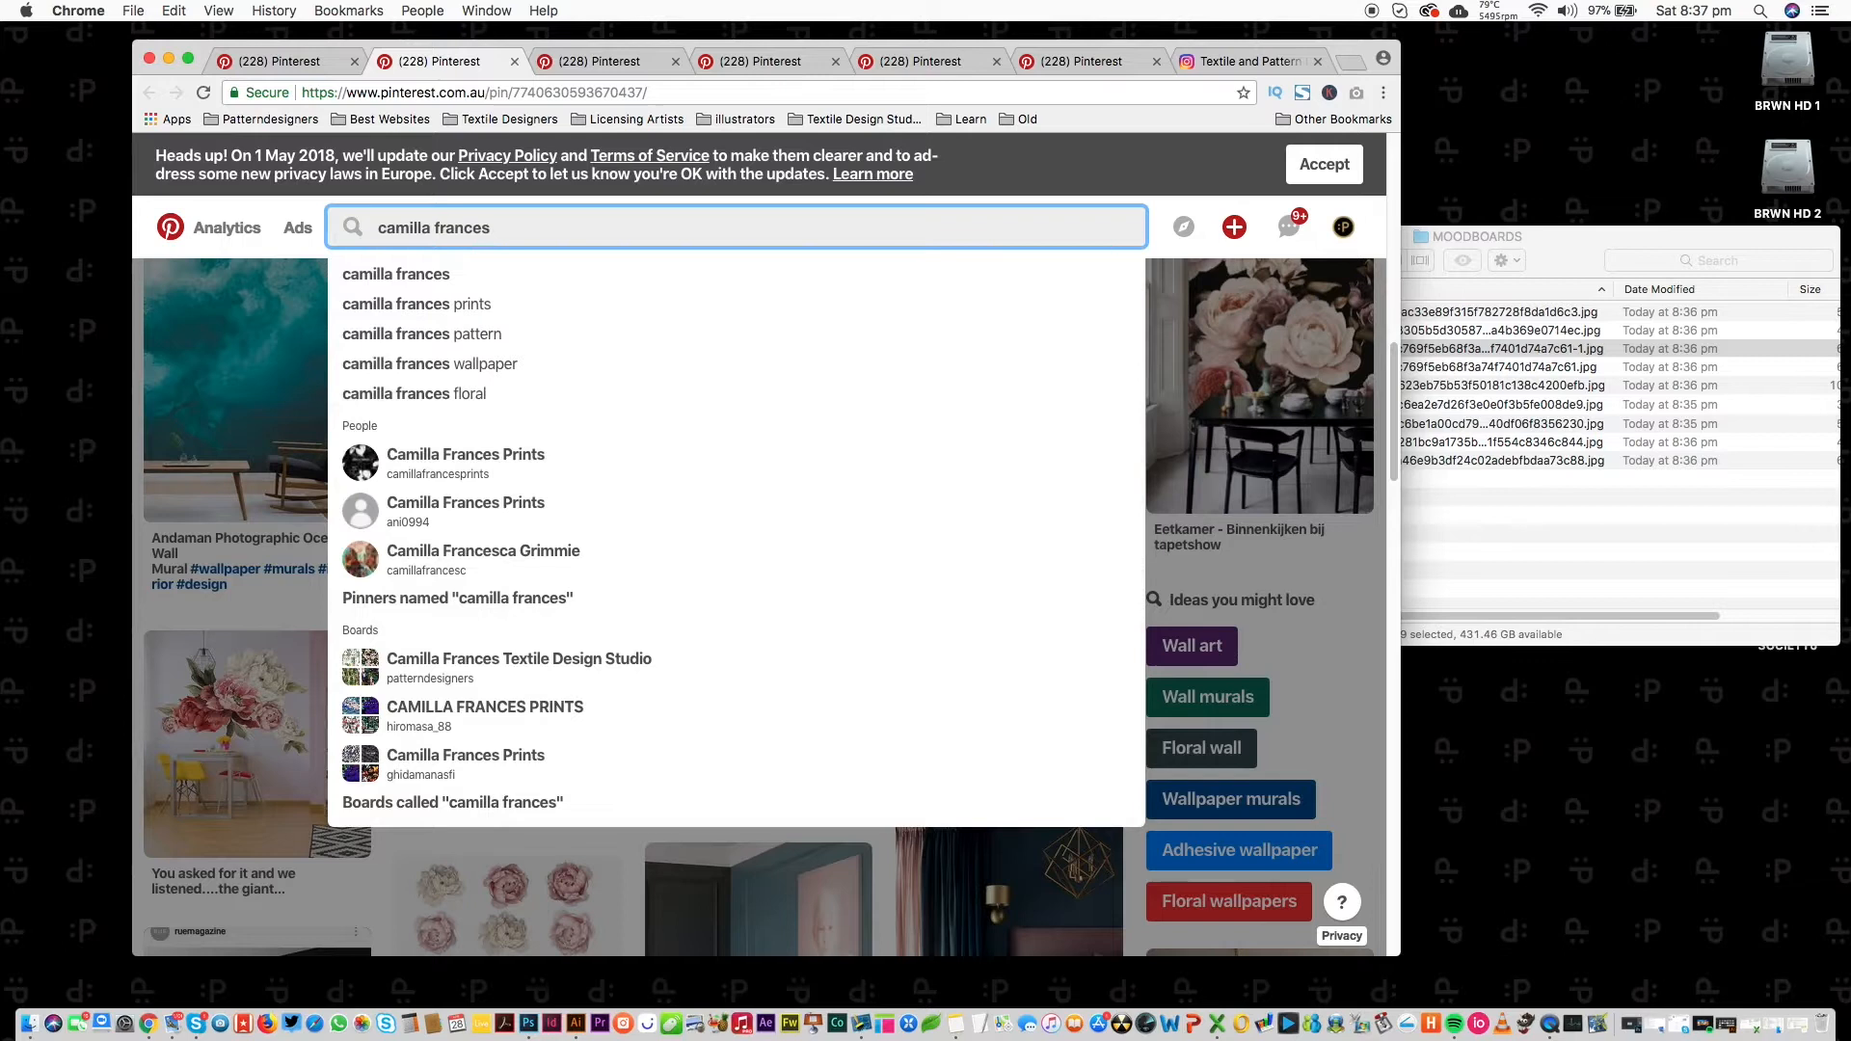
click(464, 304)
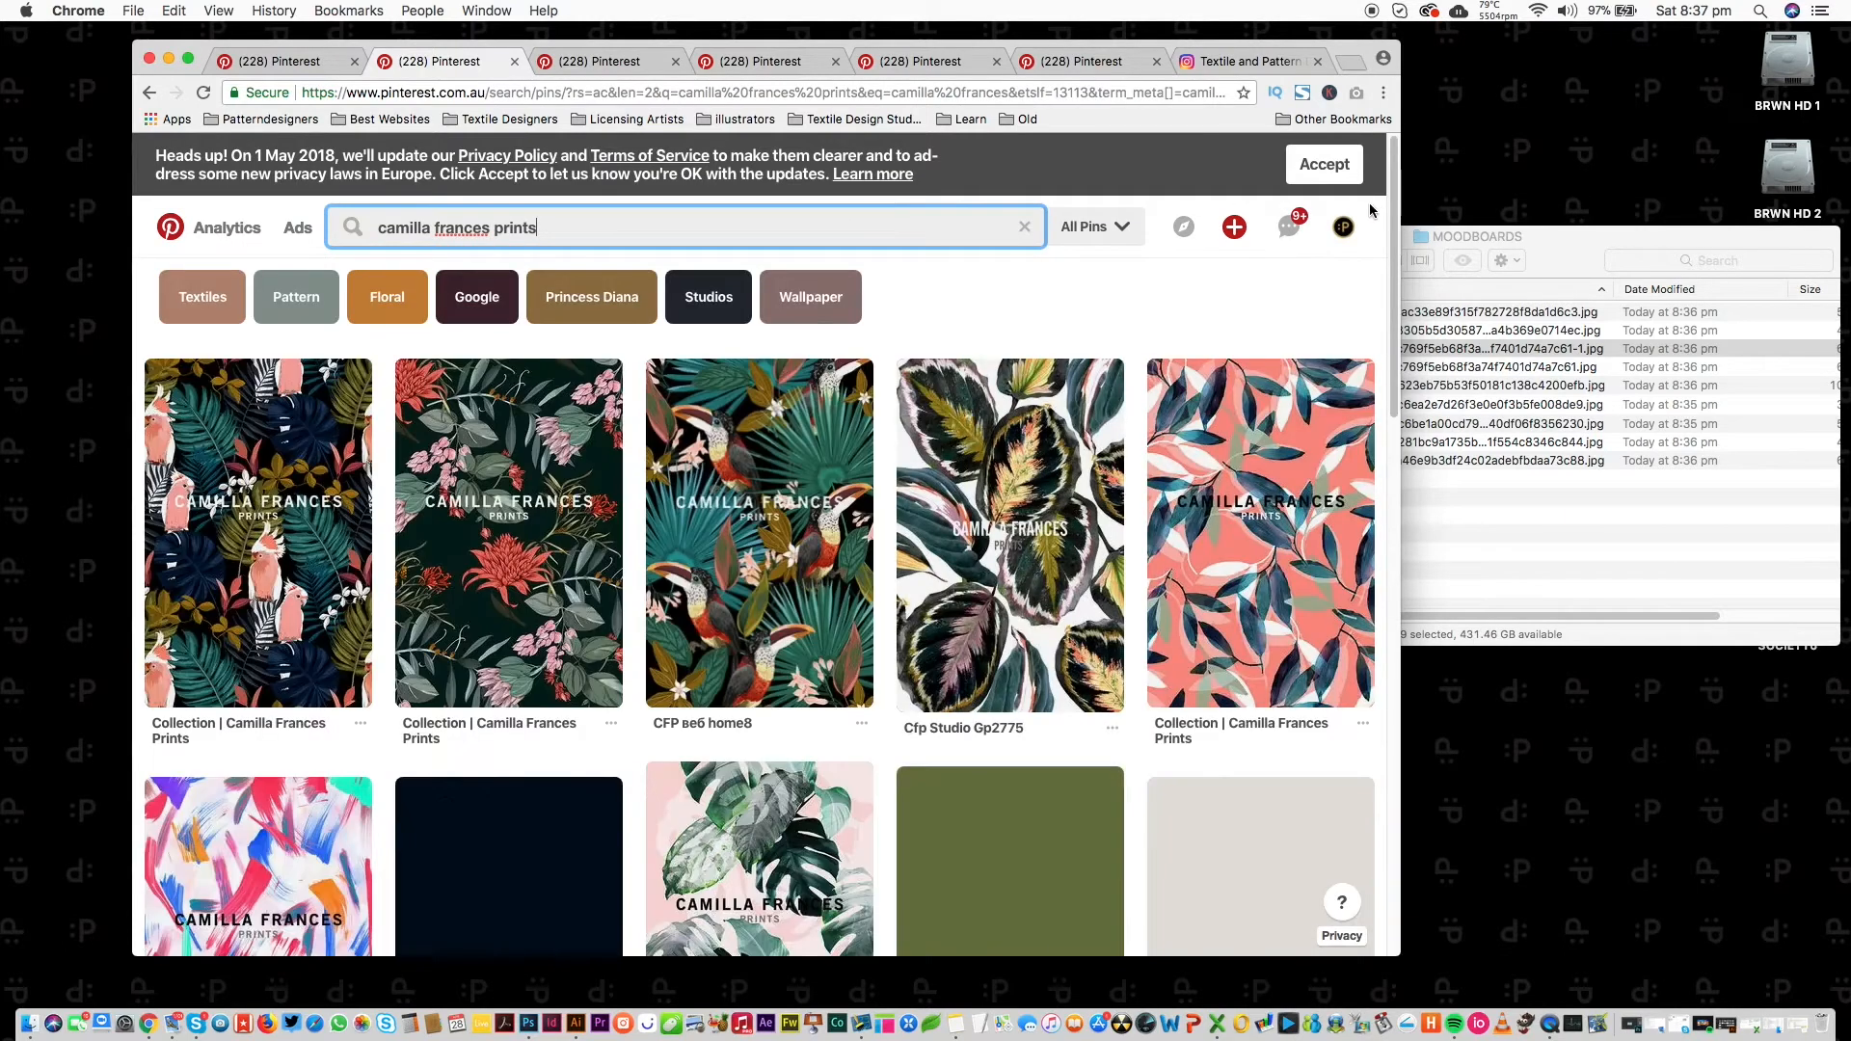
drag(1393, 200, 1227, 541)
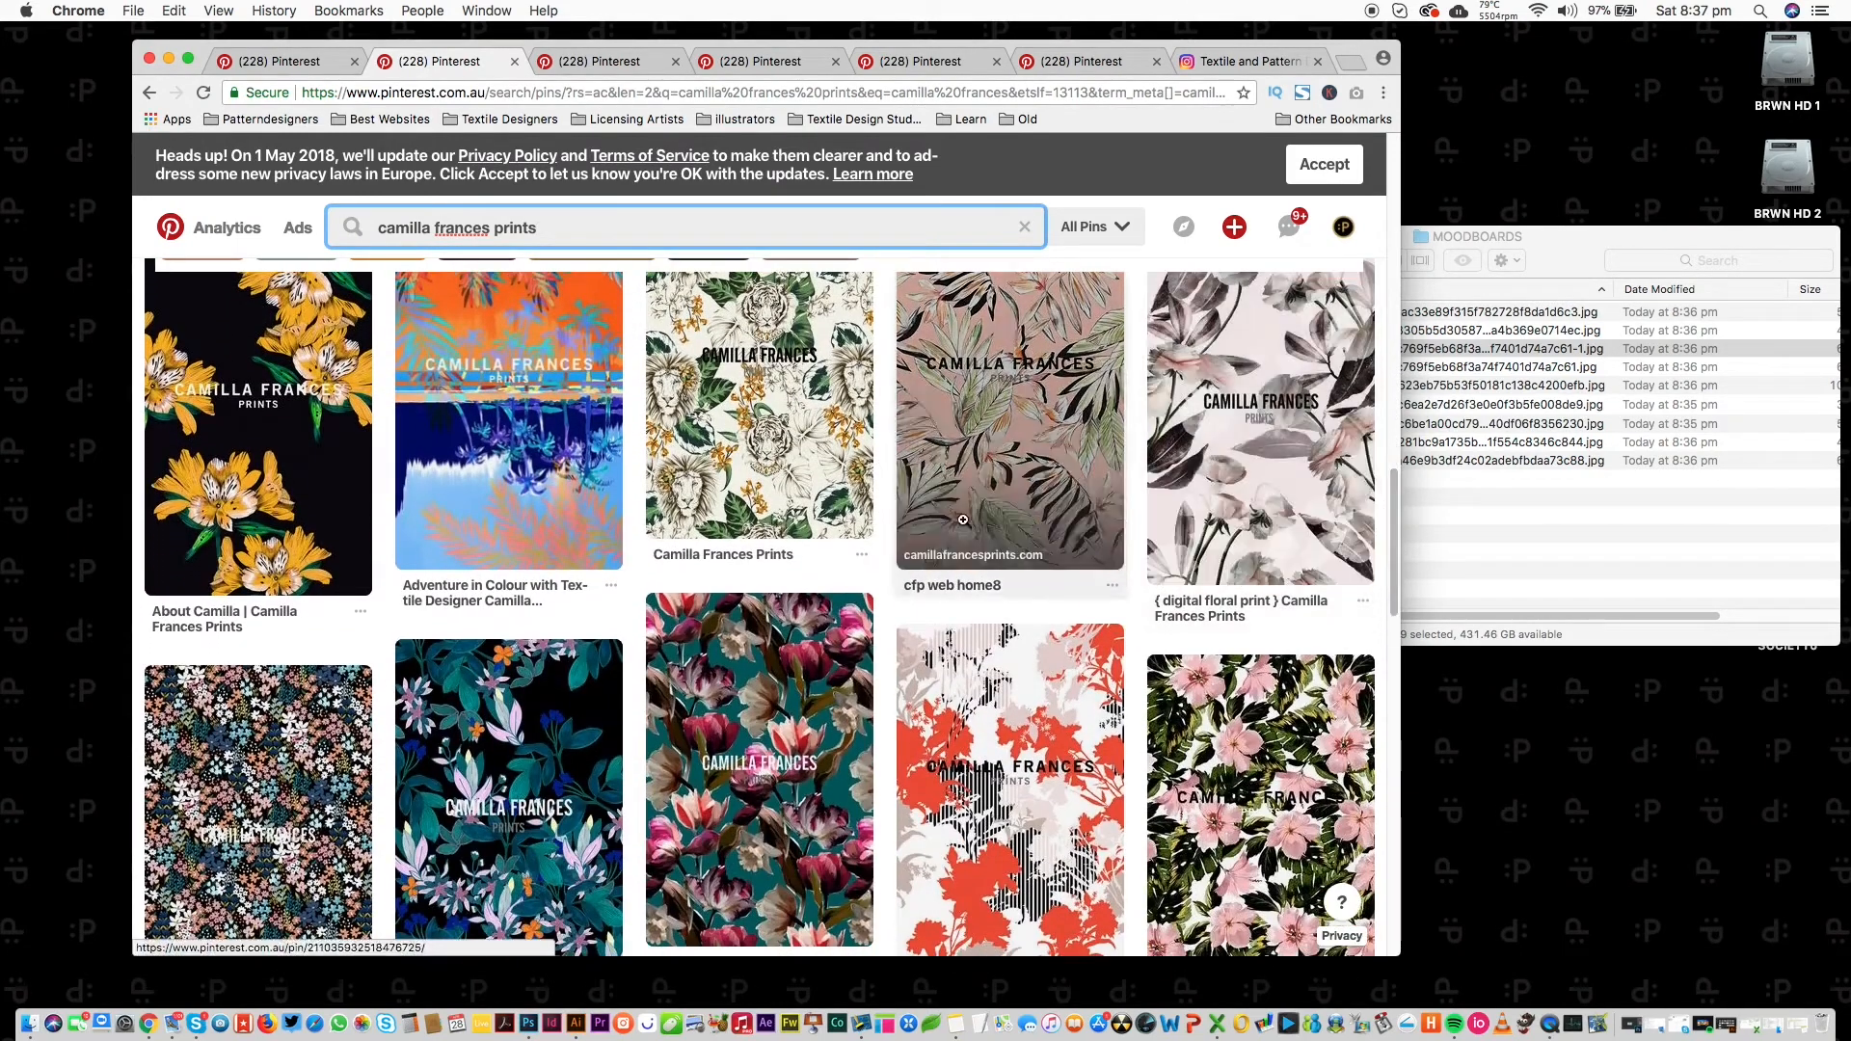
Open the yellow-flower, pink hibiscus, grey, pink-and-white, orange and tropical floral pins in background tabs.
super+click(286, 511)
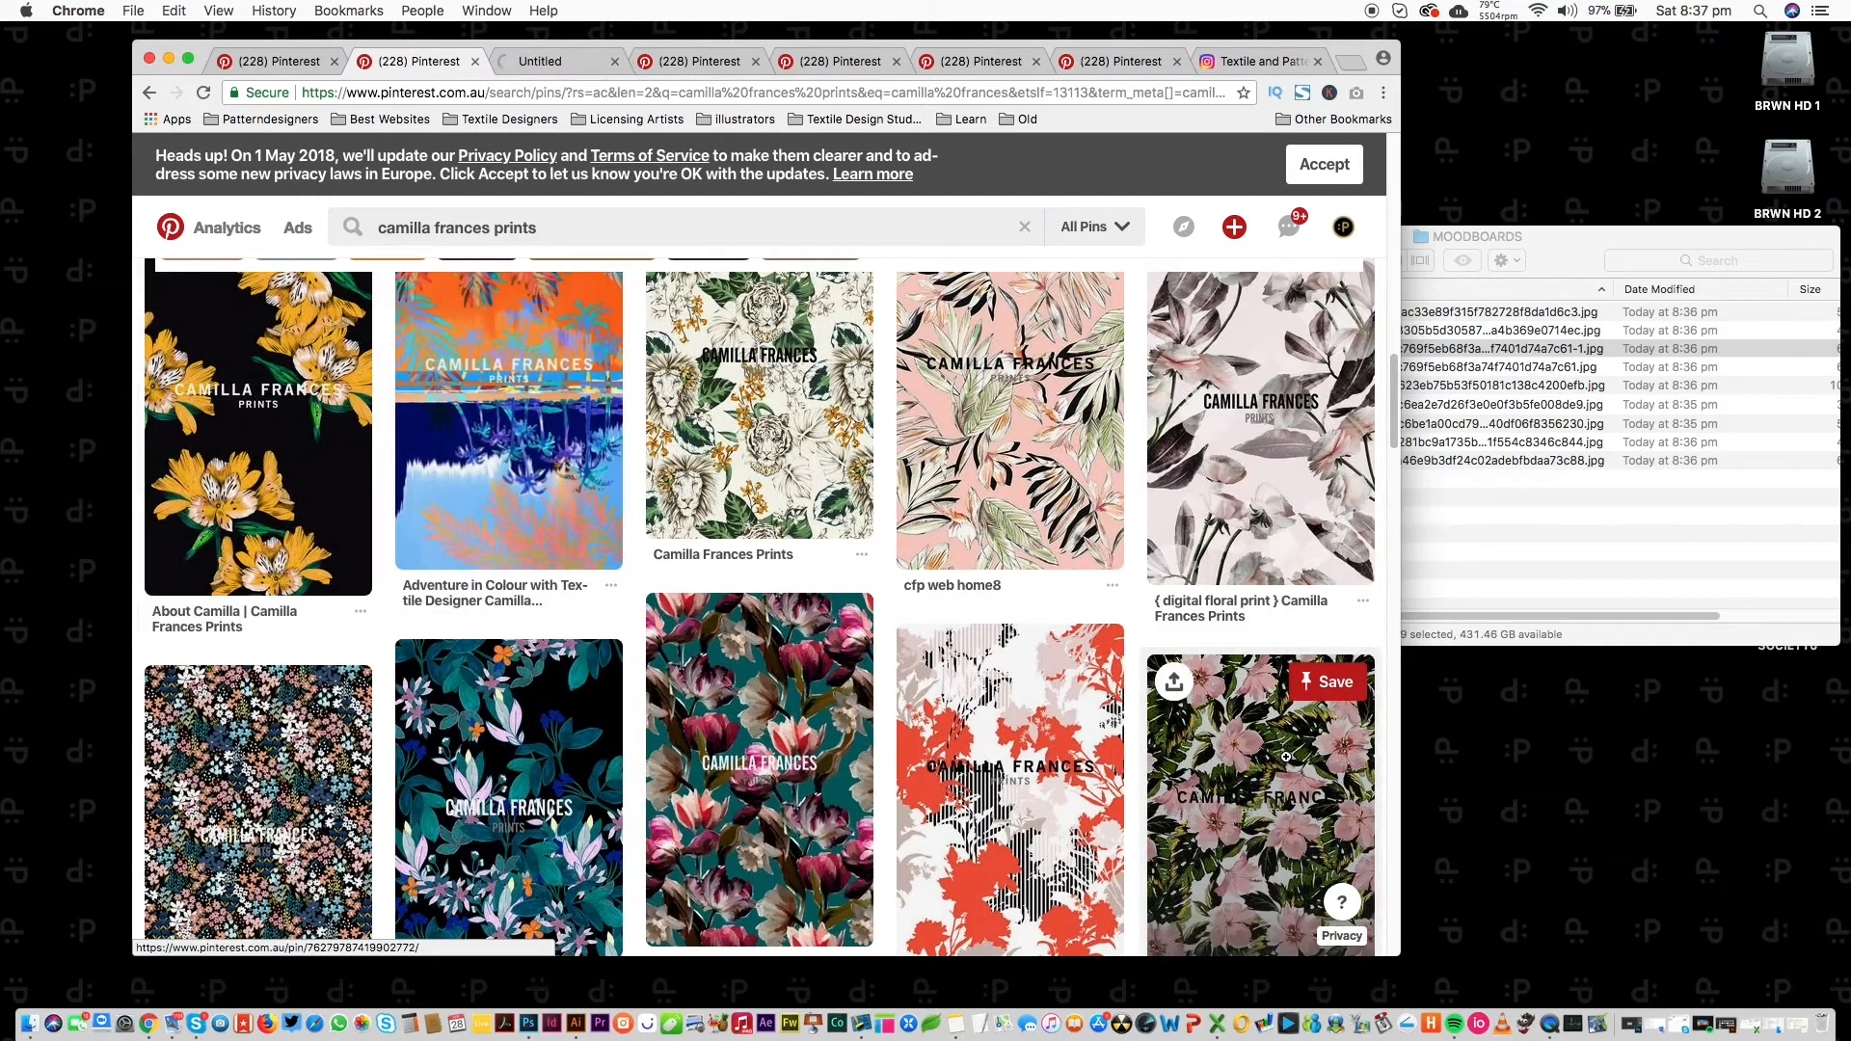
super+click(1259, 743)
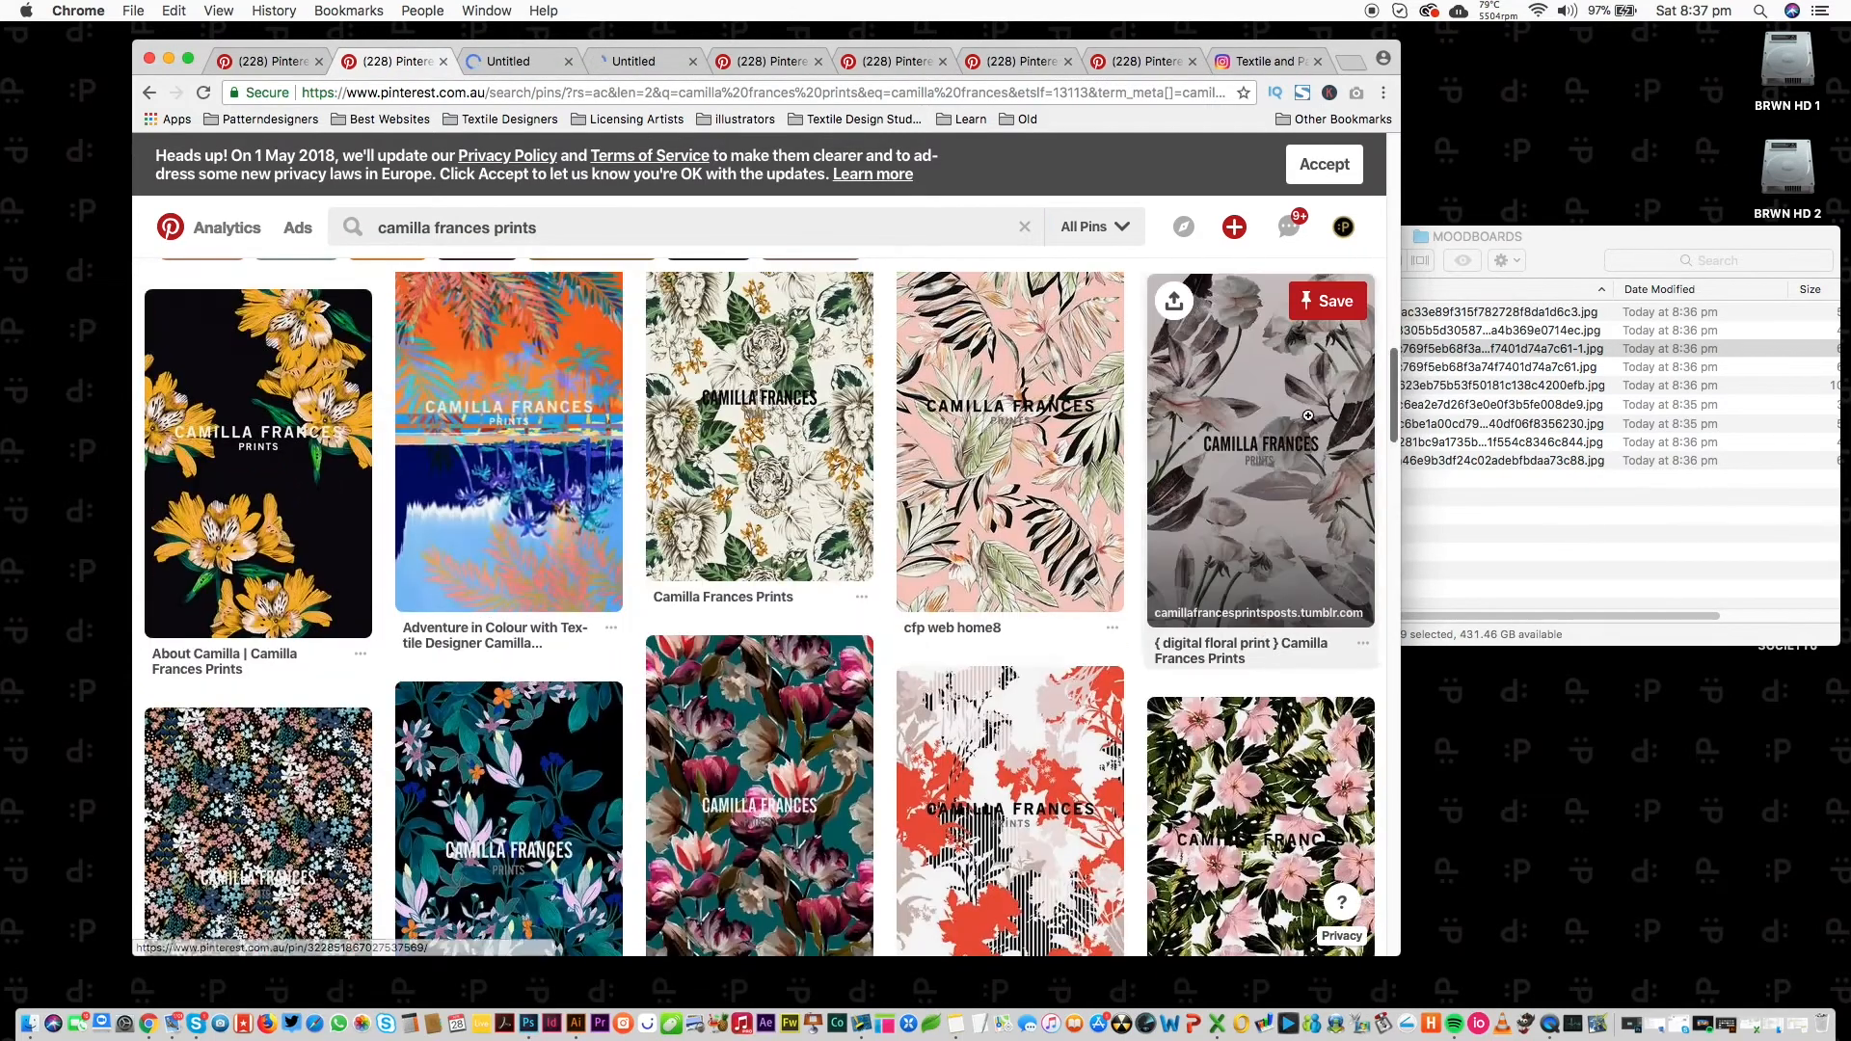
super+click(1307, 414)
drag(1393, 424, 1357, 586)
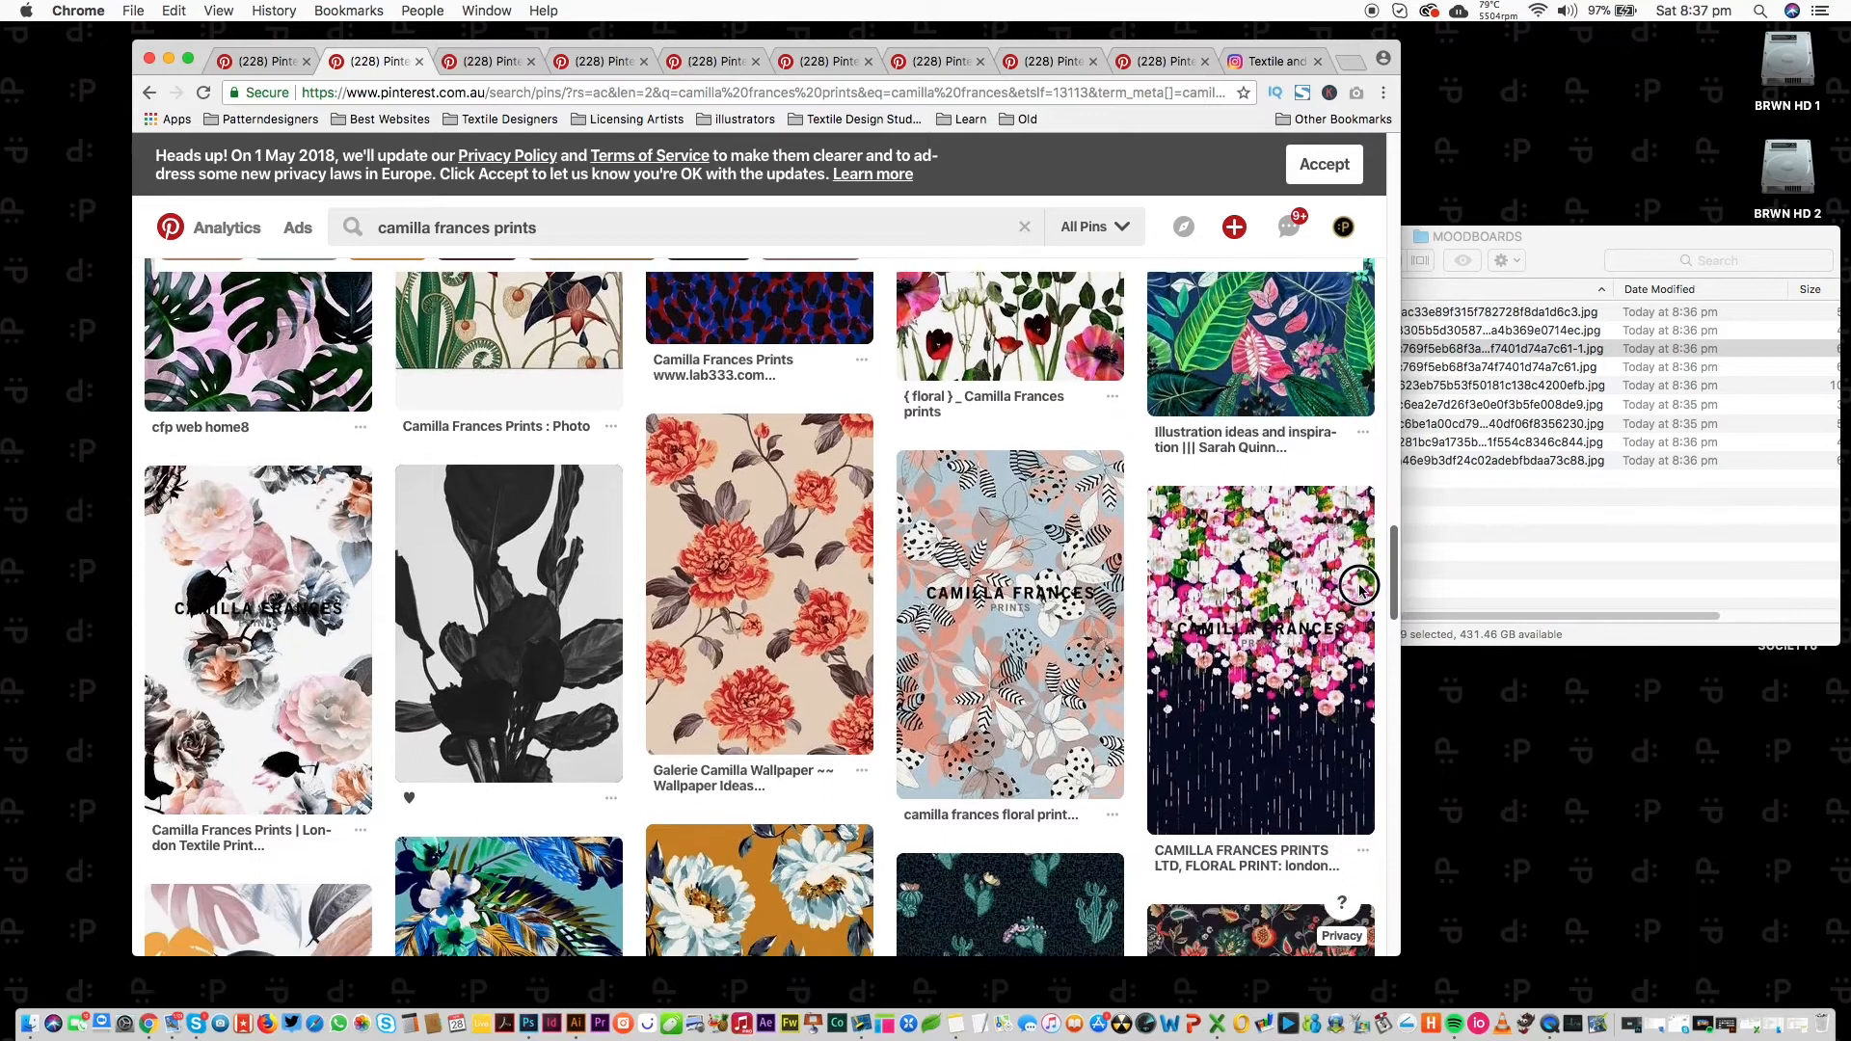
super+click(1264, 572)
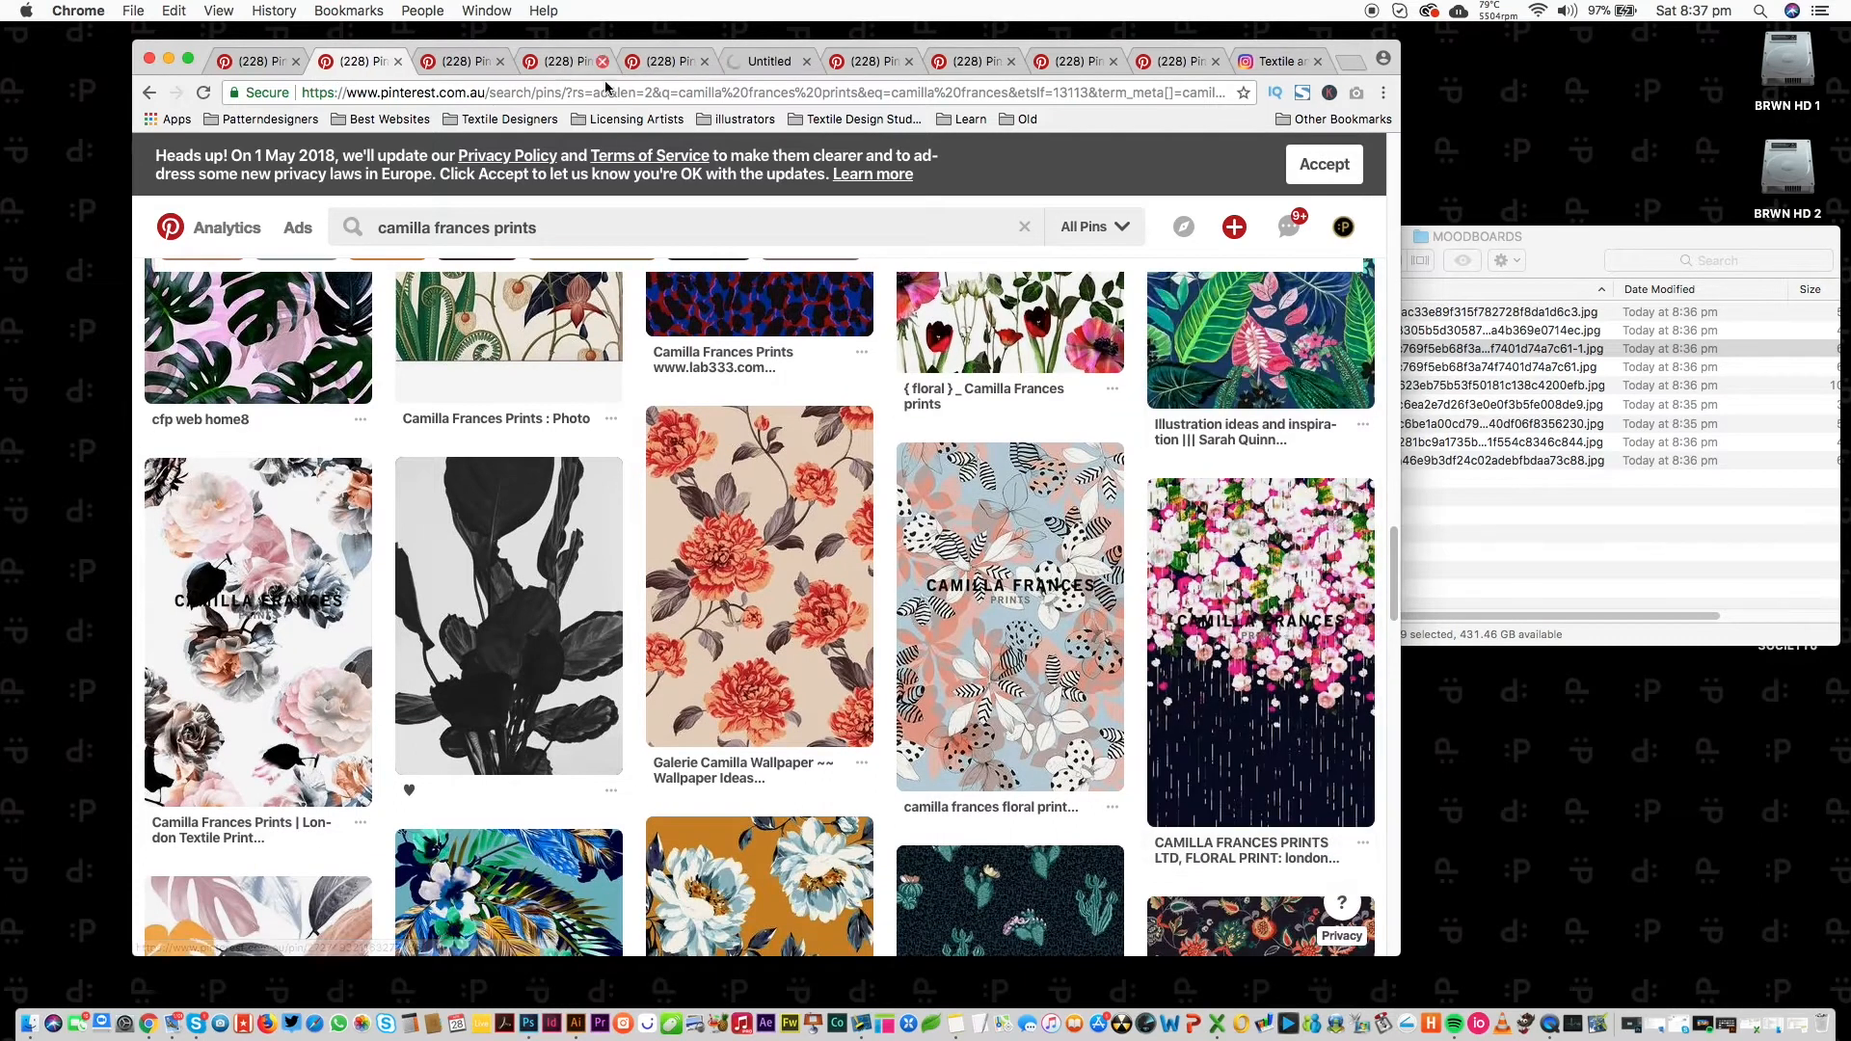
super+click(729, 906)
drag(1393, 540, 1386, 583)
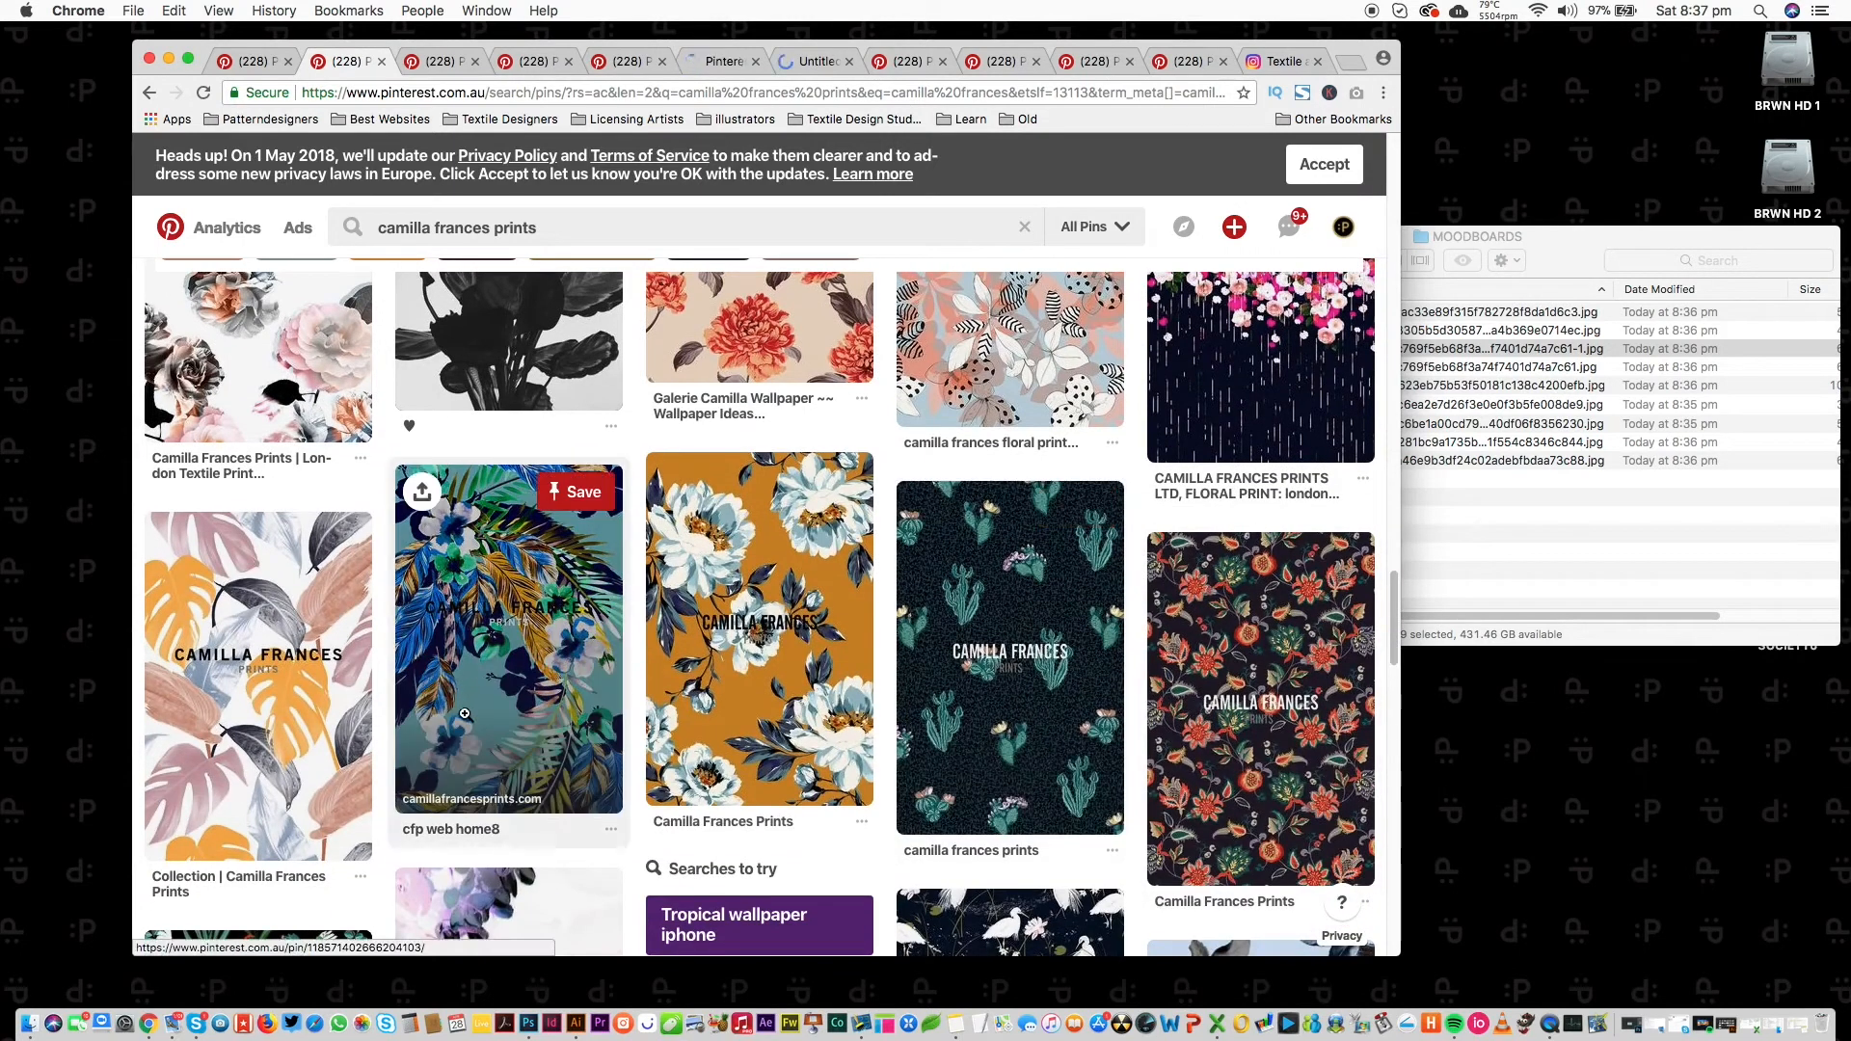
super+click(465, 714)
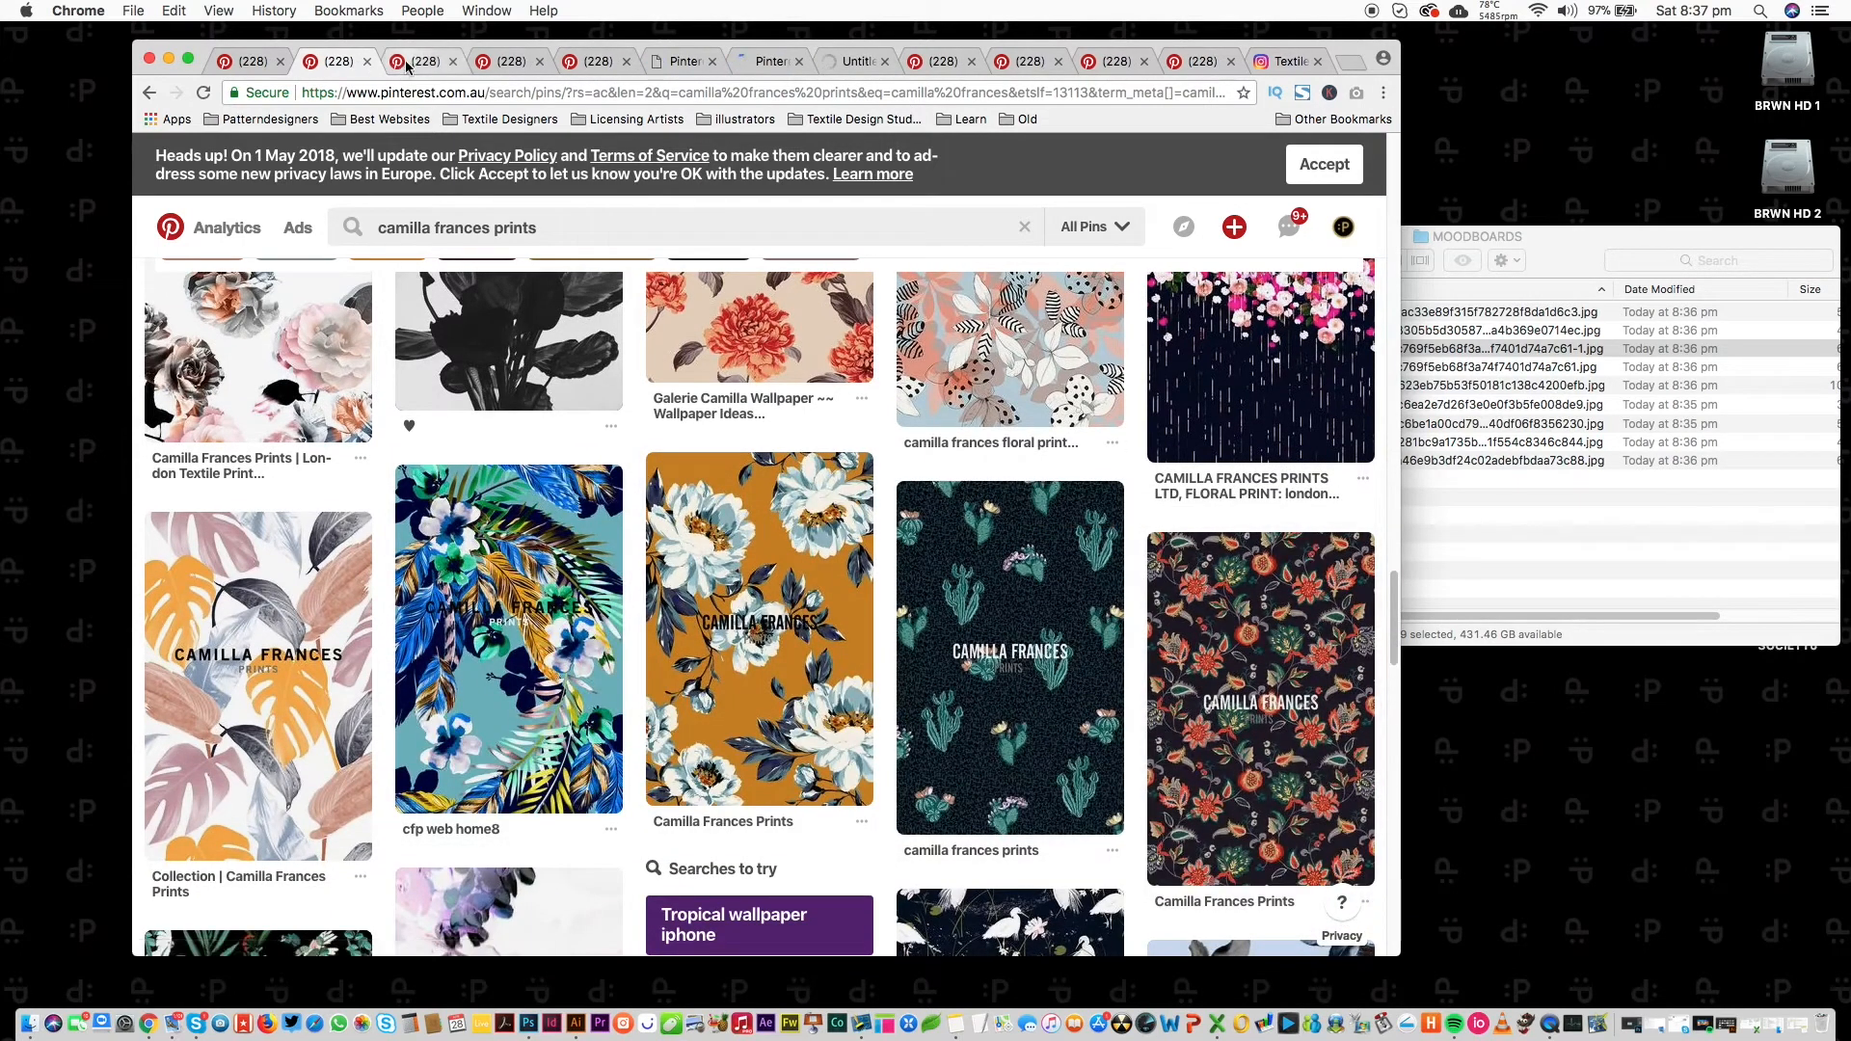
Save the yellow-flower, pink hibiscus and grey floral prints into MOODBOARDS, closing each pin.
click(407, 65)
drag(713, 415, 1430, 407)
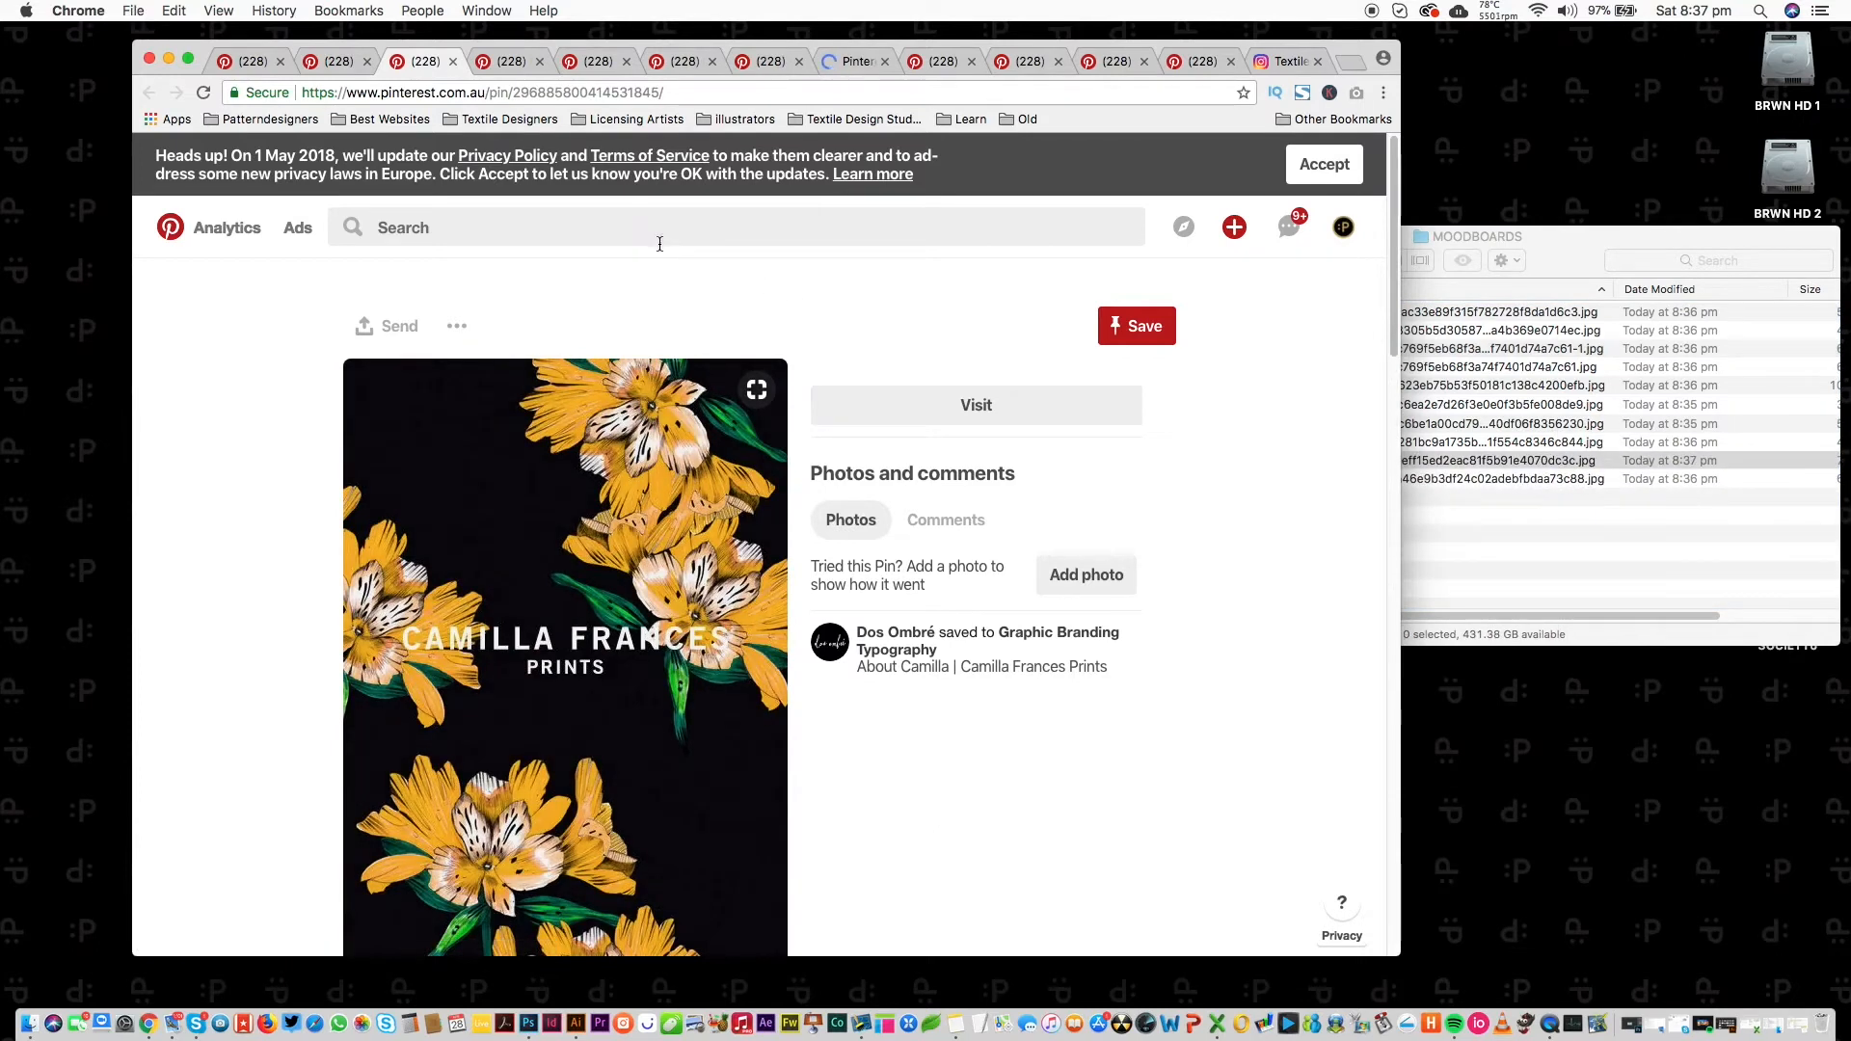
key(super+w)
drag(637, 538, 1624, 503)
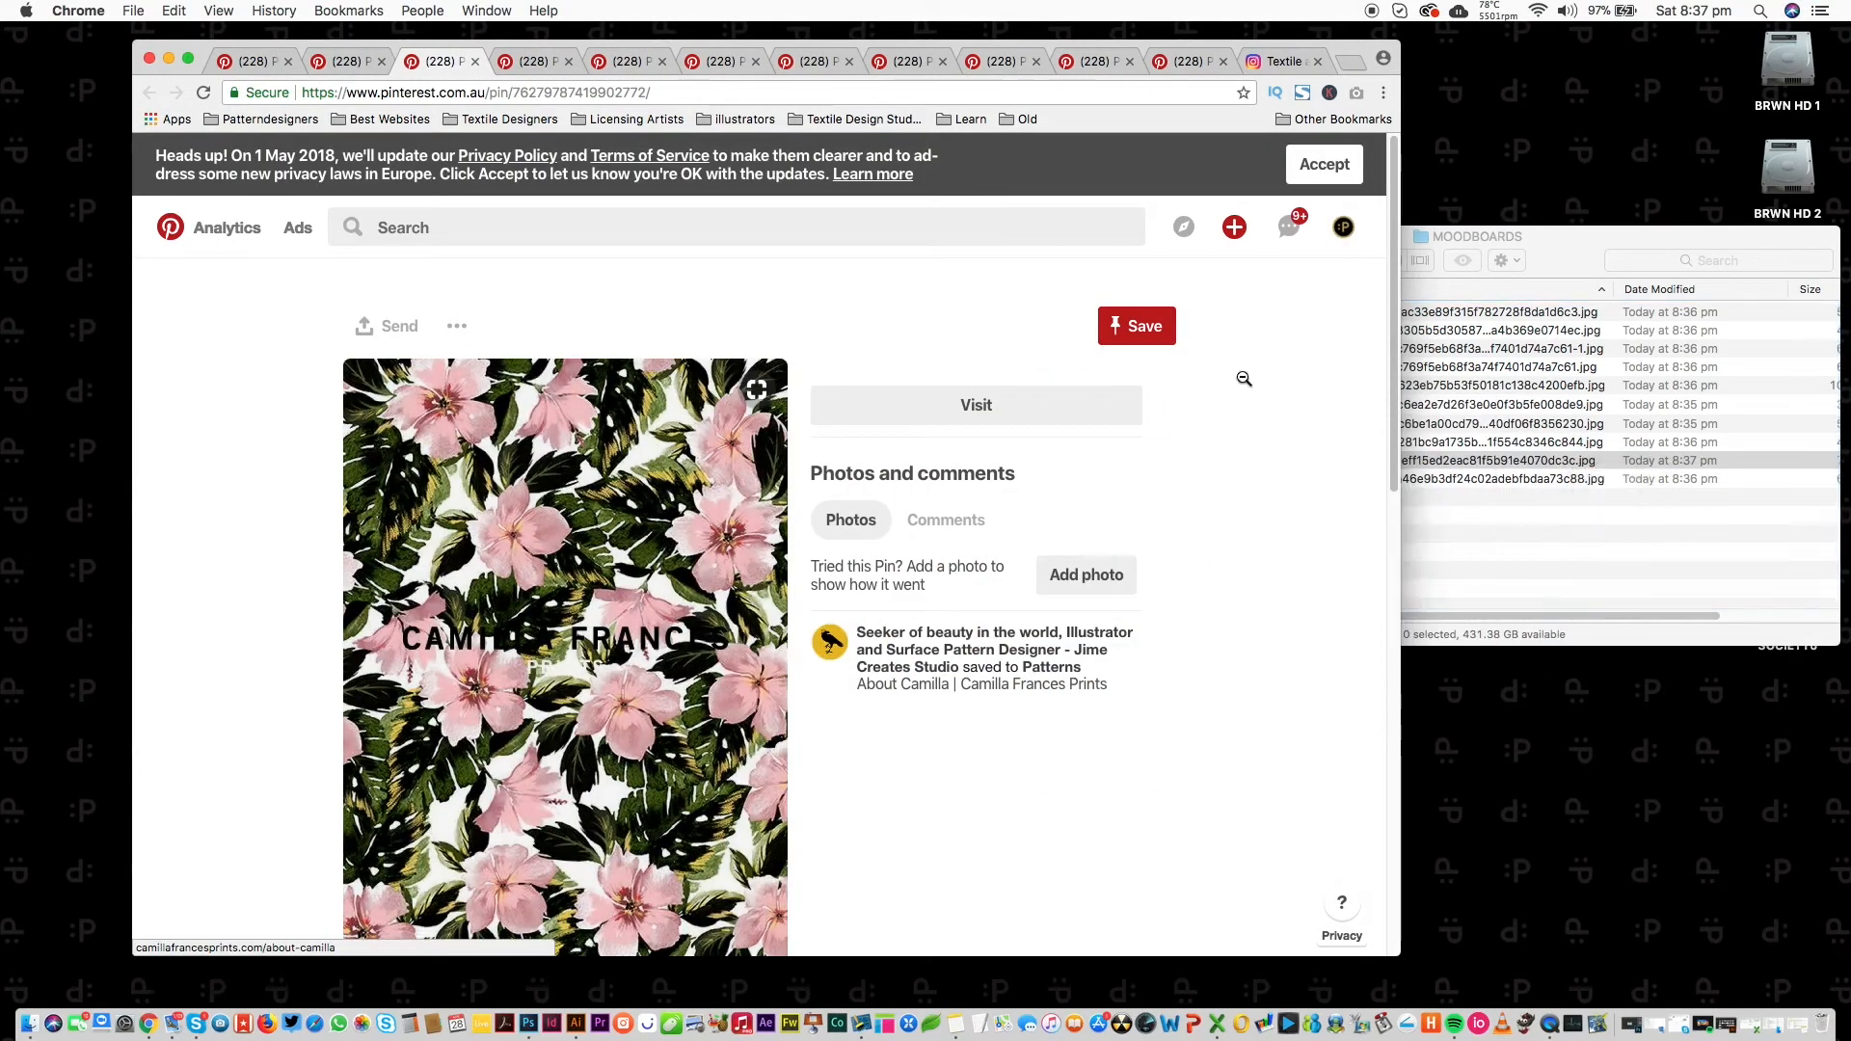
key(super+w)
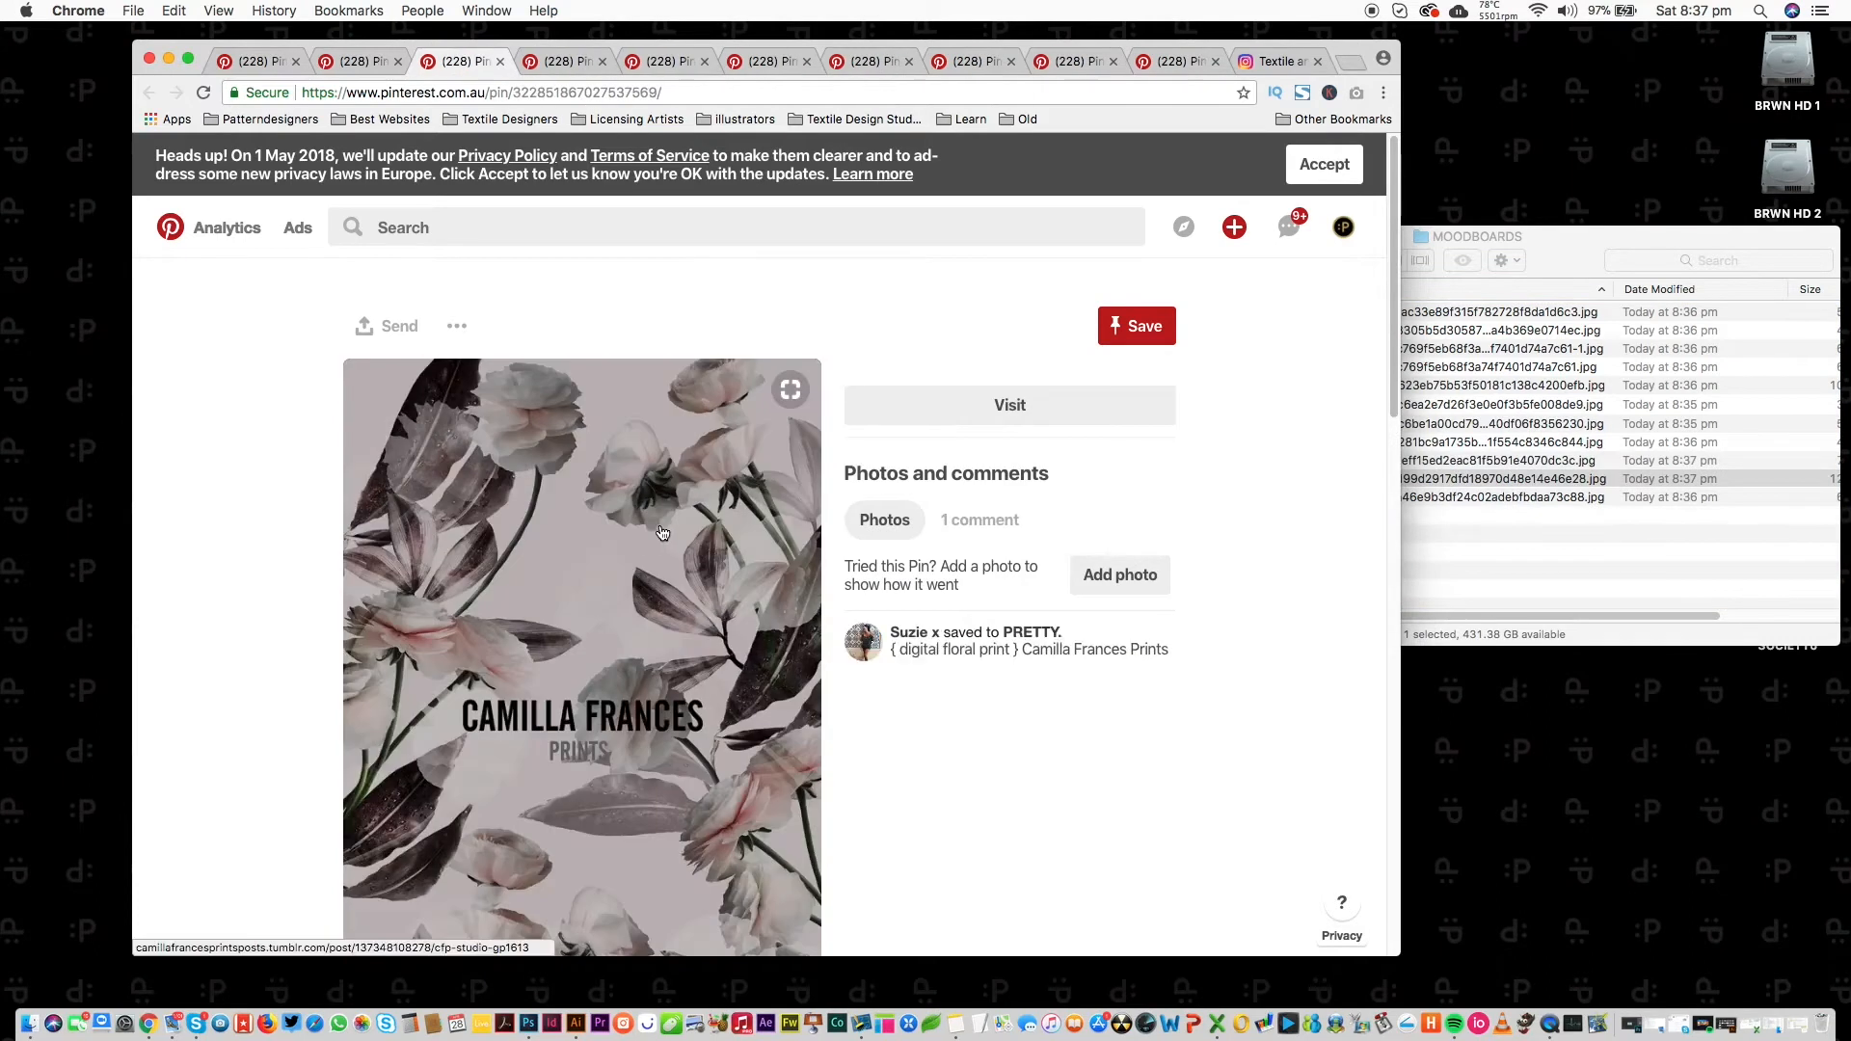
click(651, 560)
key(super+w)
drag(719, 549, 1561, 501)
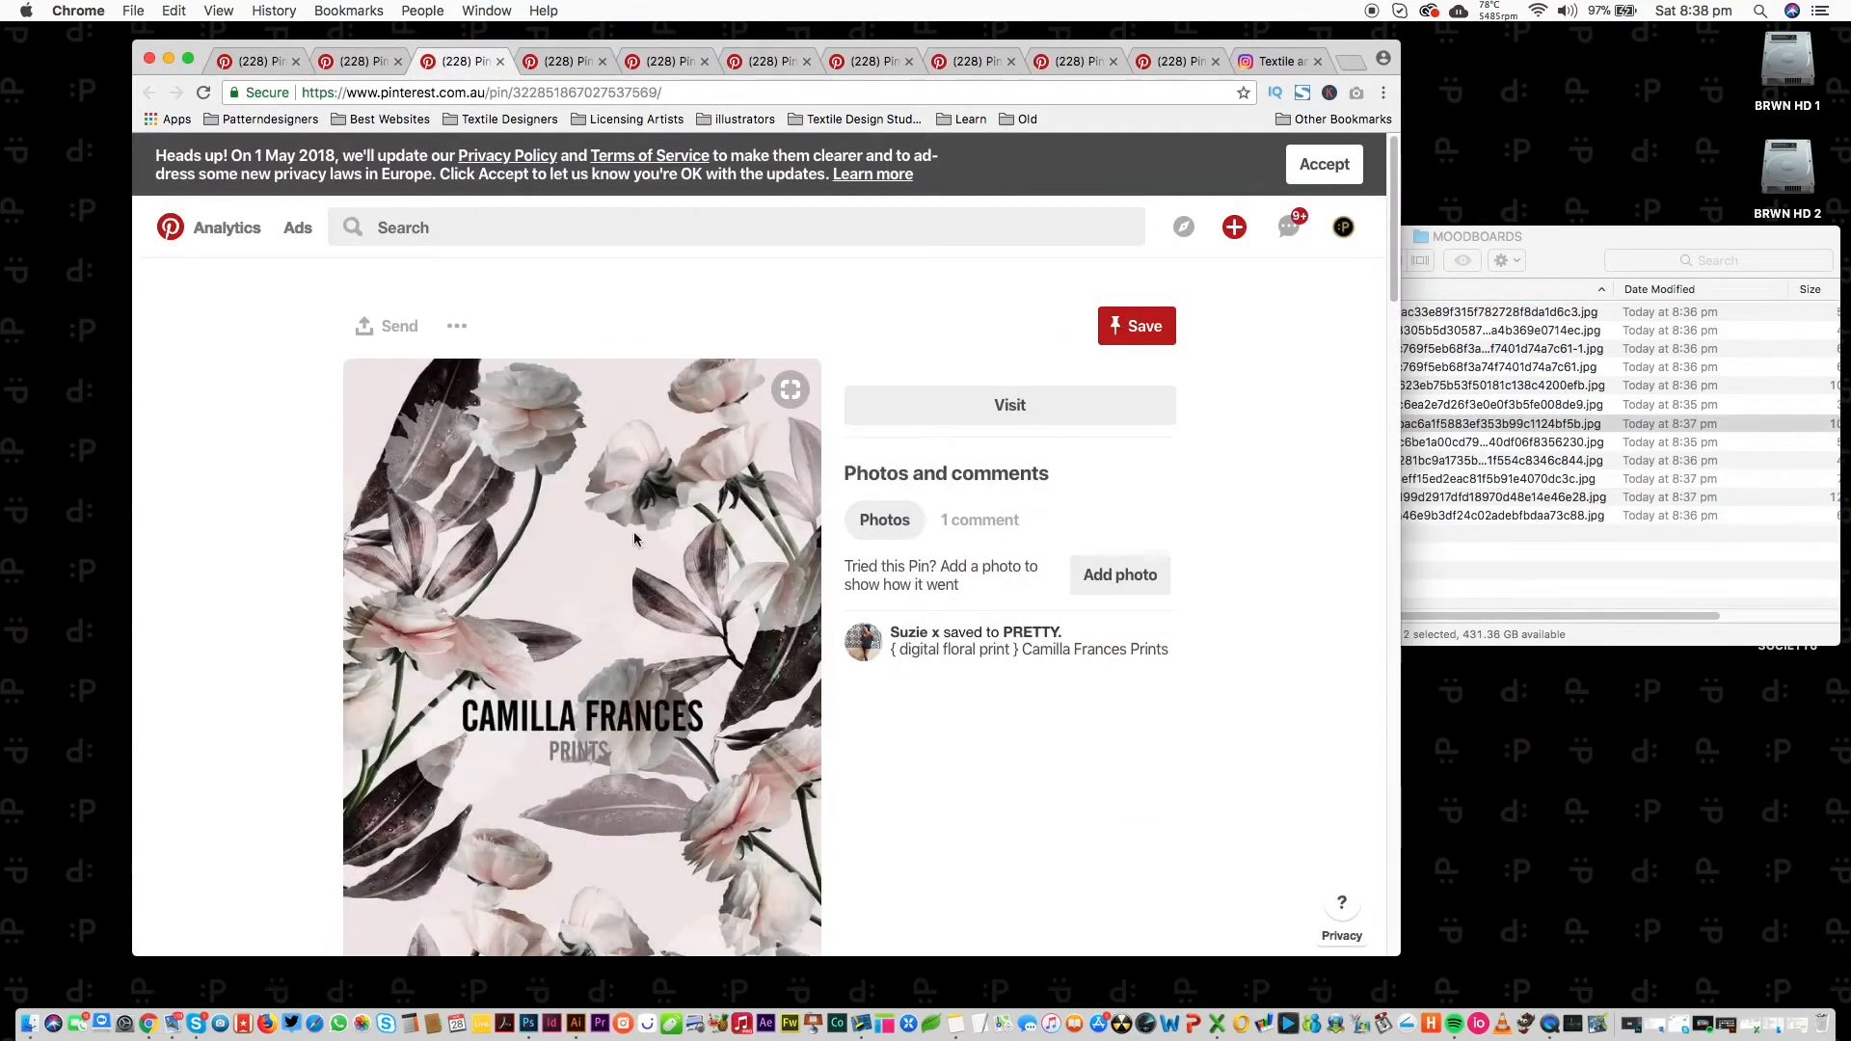
key(super+w)
Save the pink floral drip, orange and tropical floral prints into MOODBOARDS, closing each pin.
drag(622, 606, 1494, 532)
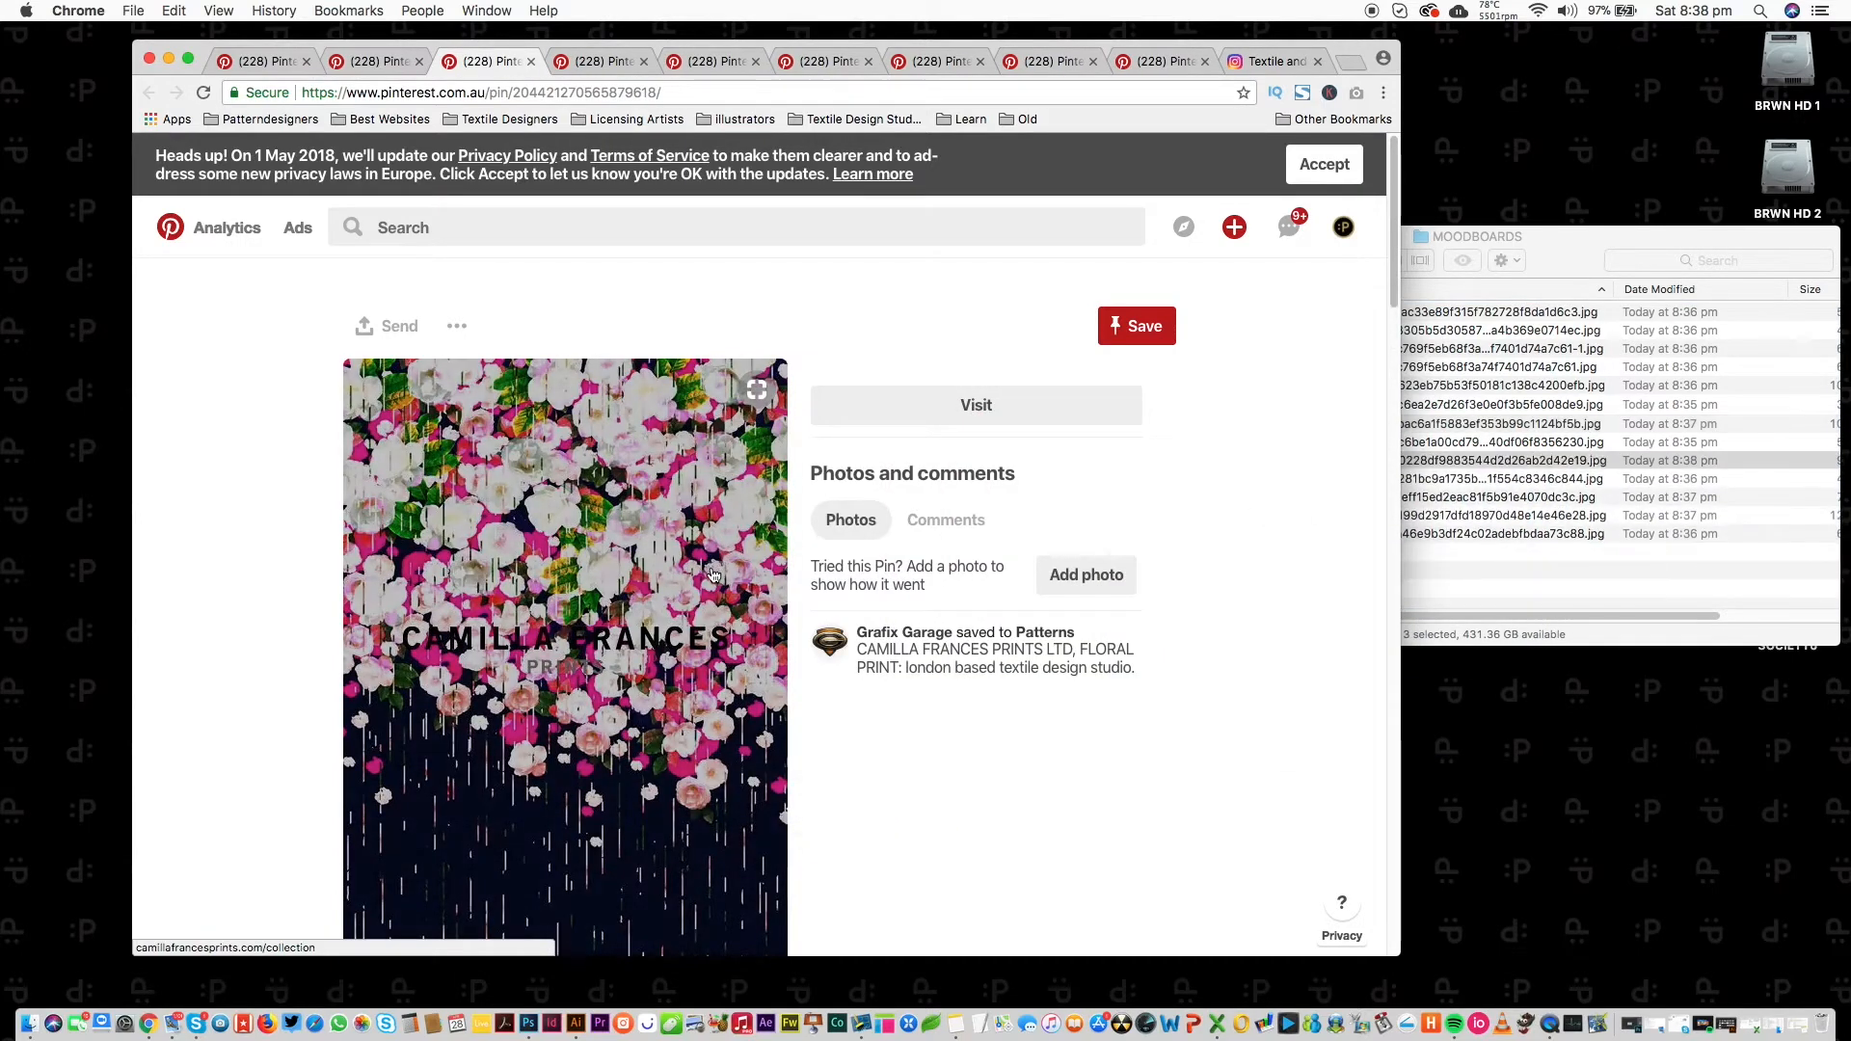
key(super+w)
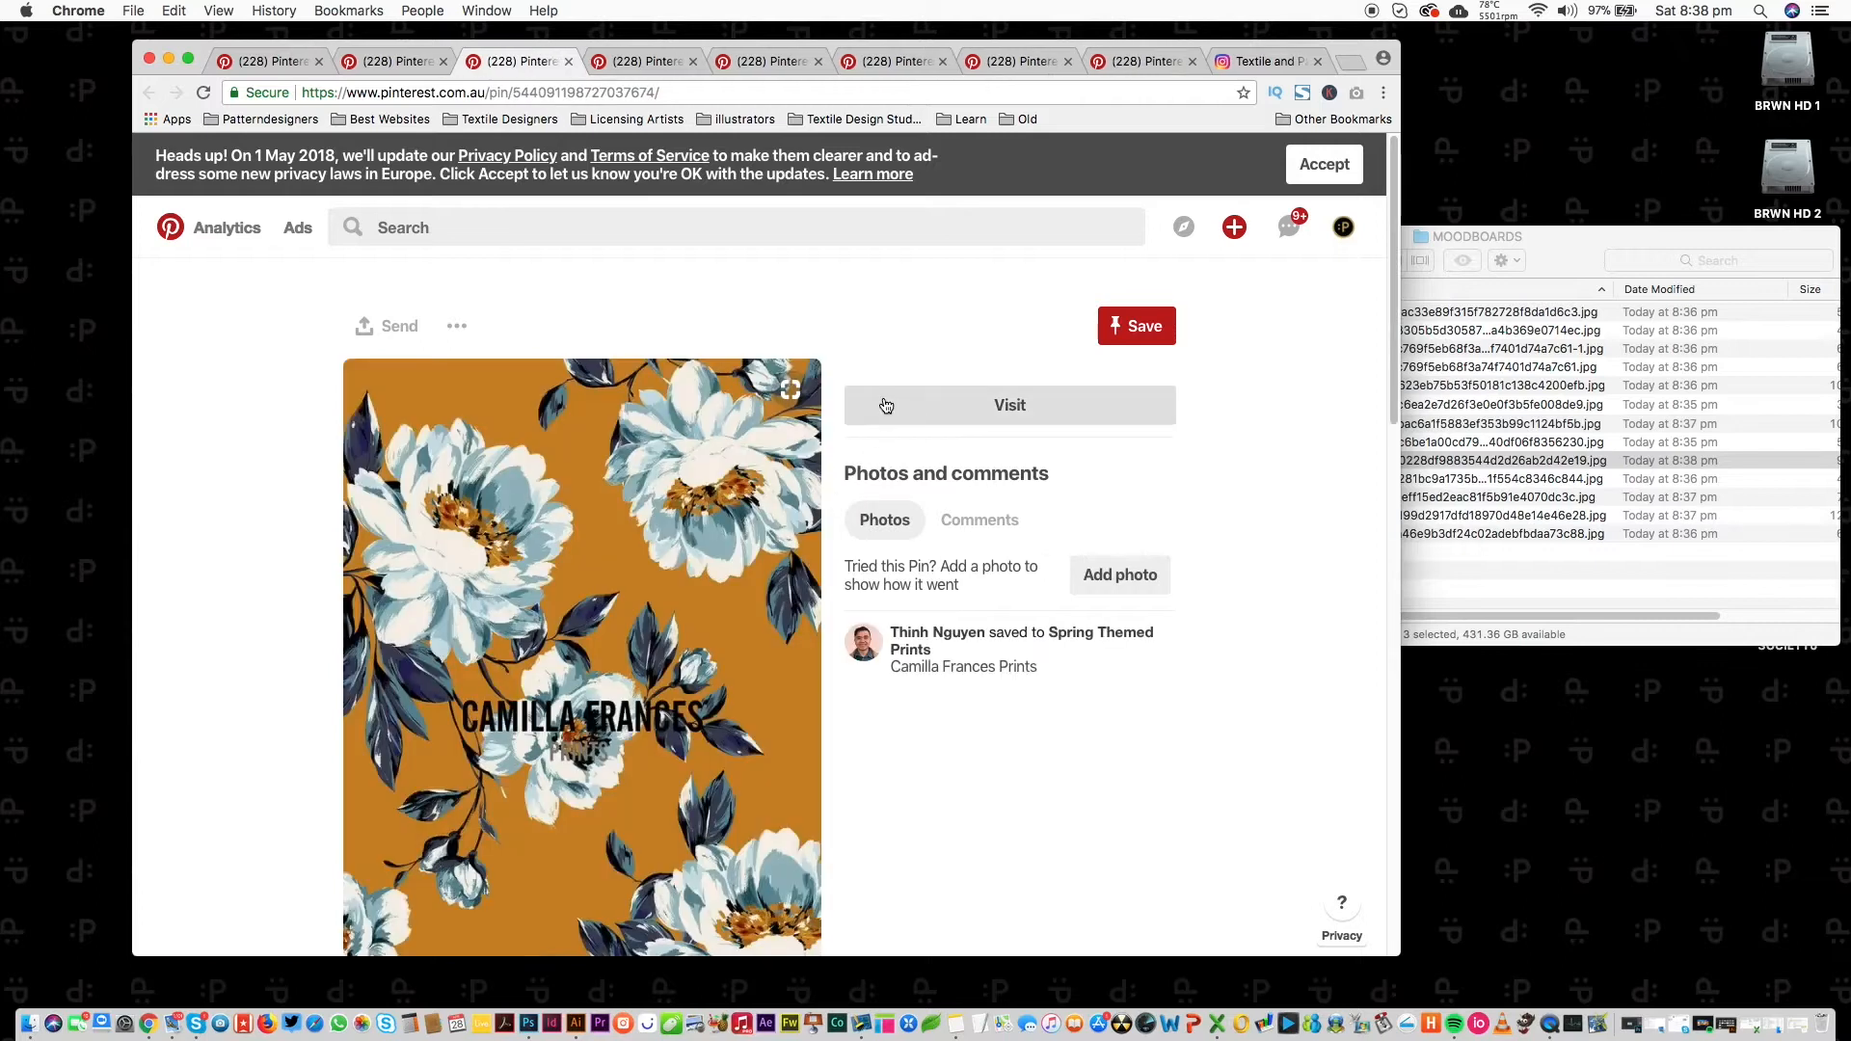
drag(694, 554, 1570, 475)
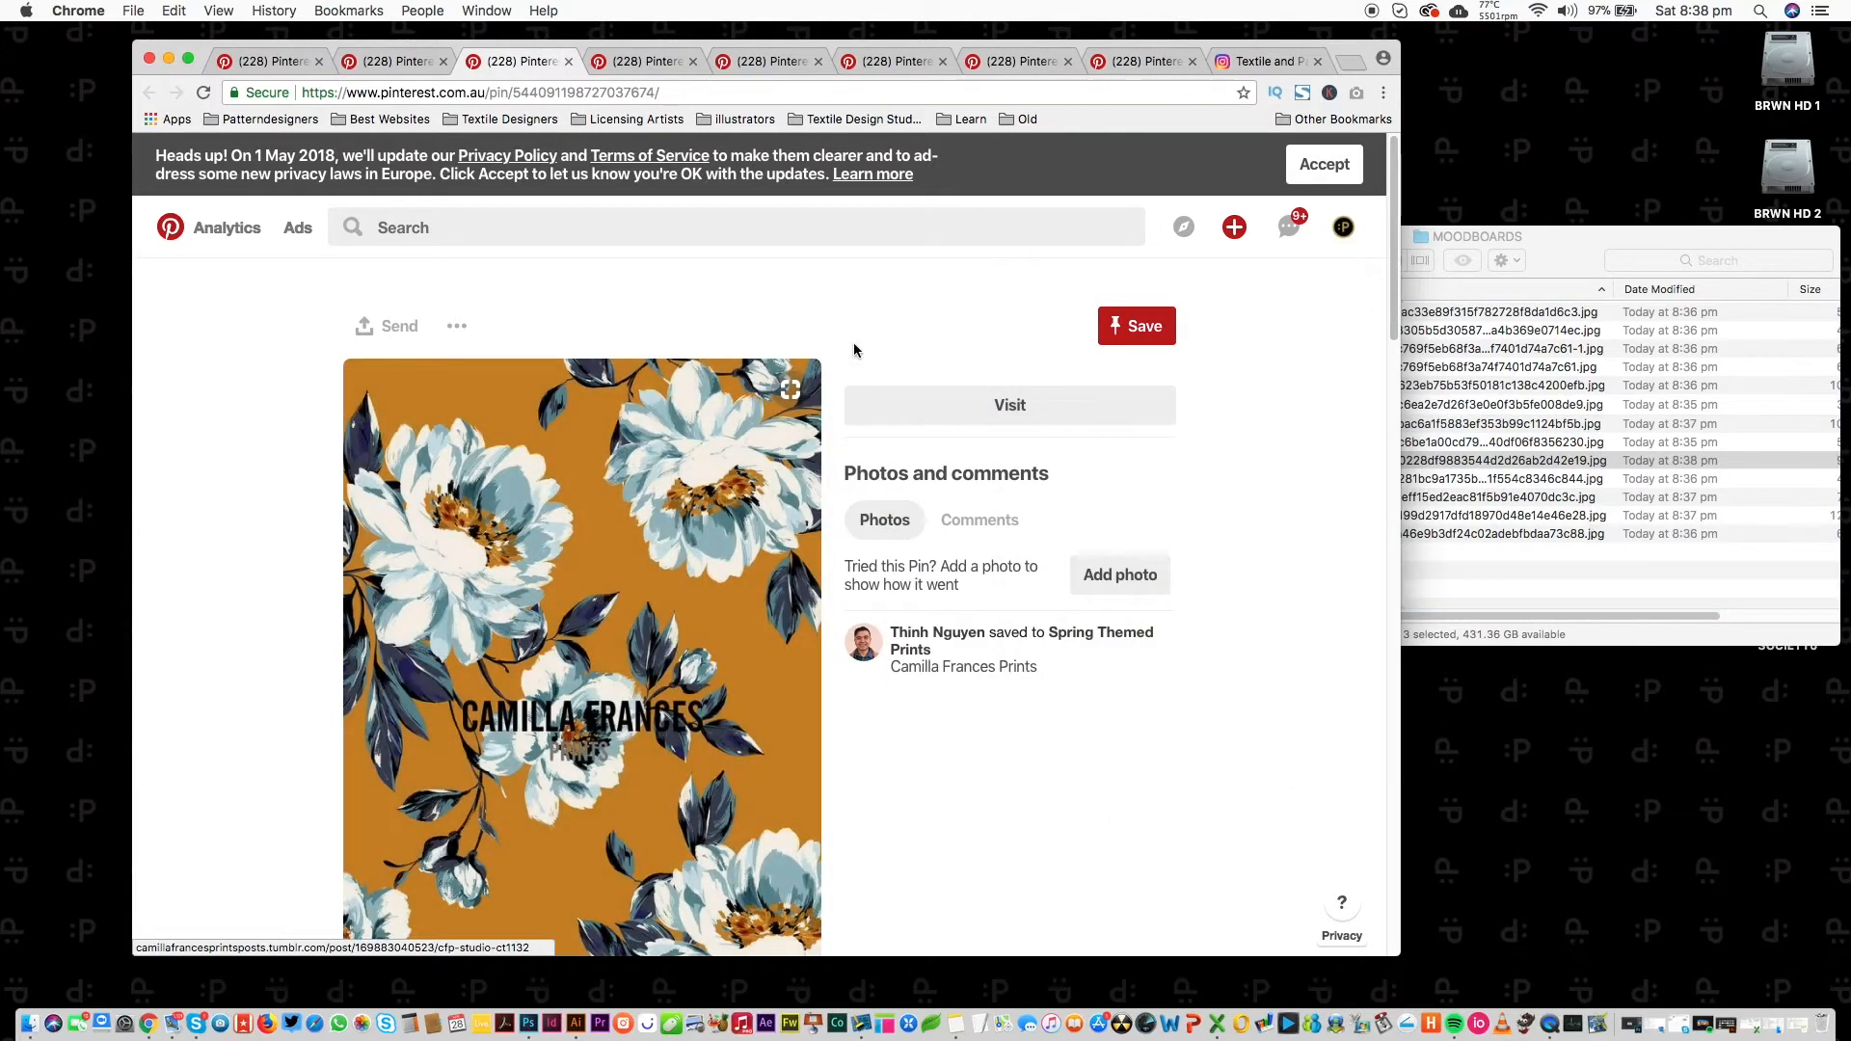
key(super+w)
drag(677, 570, 1512, 487)
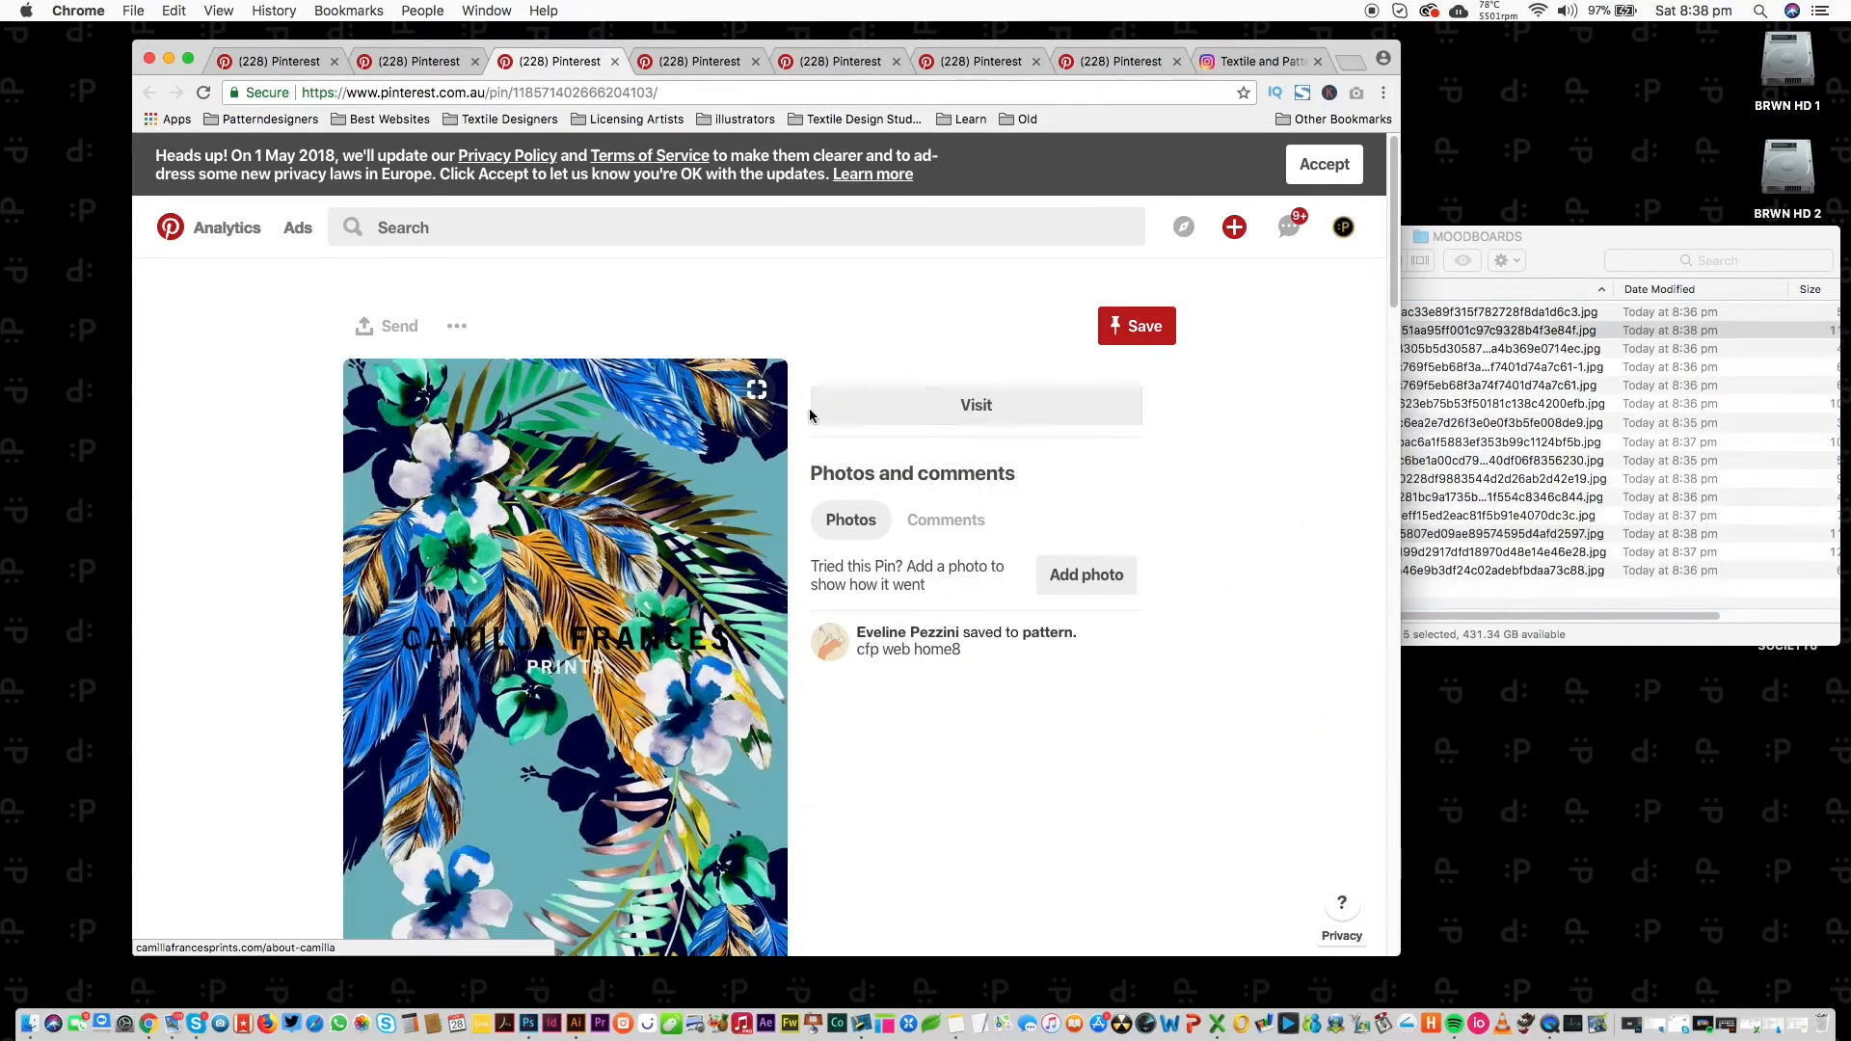
key(super+w)
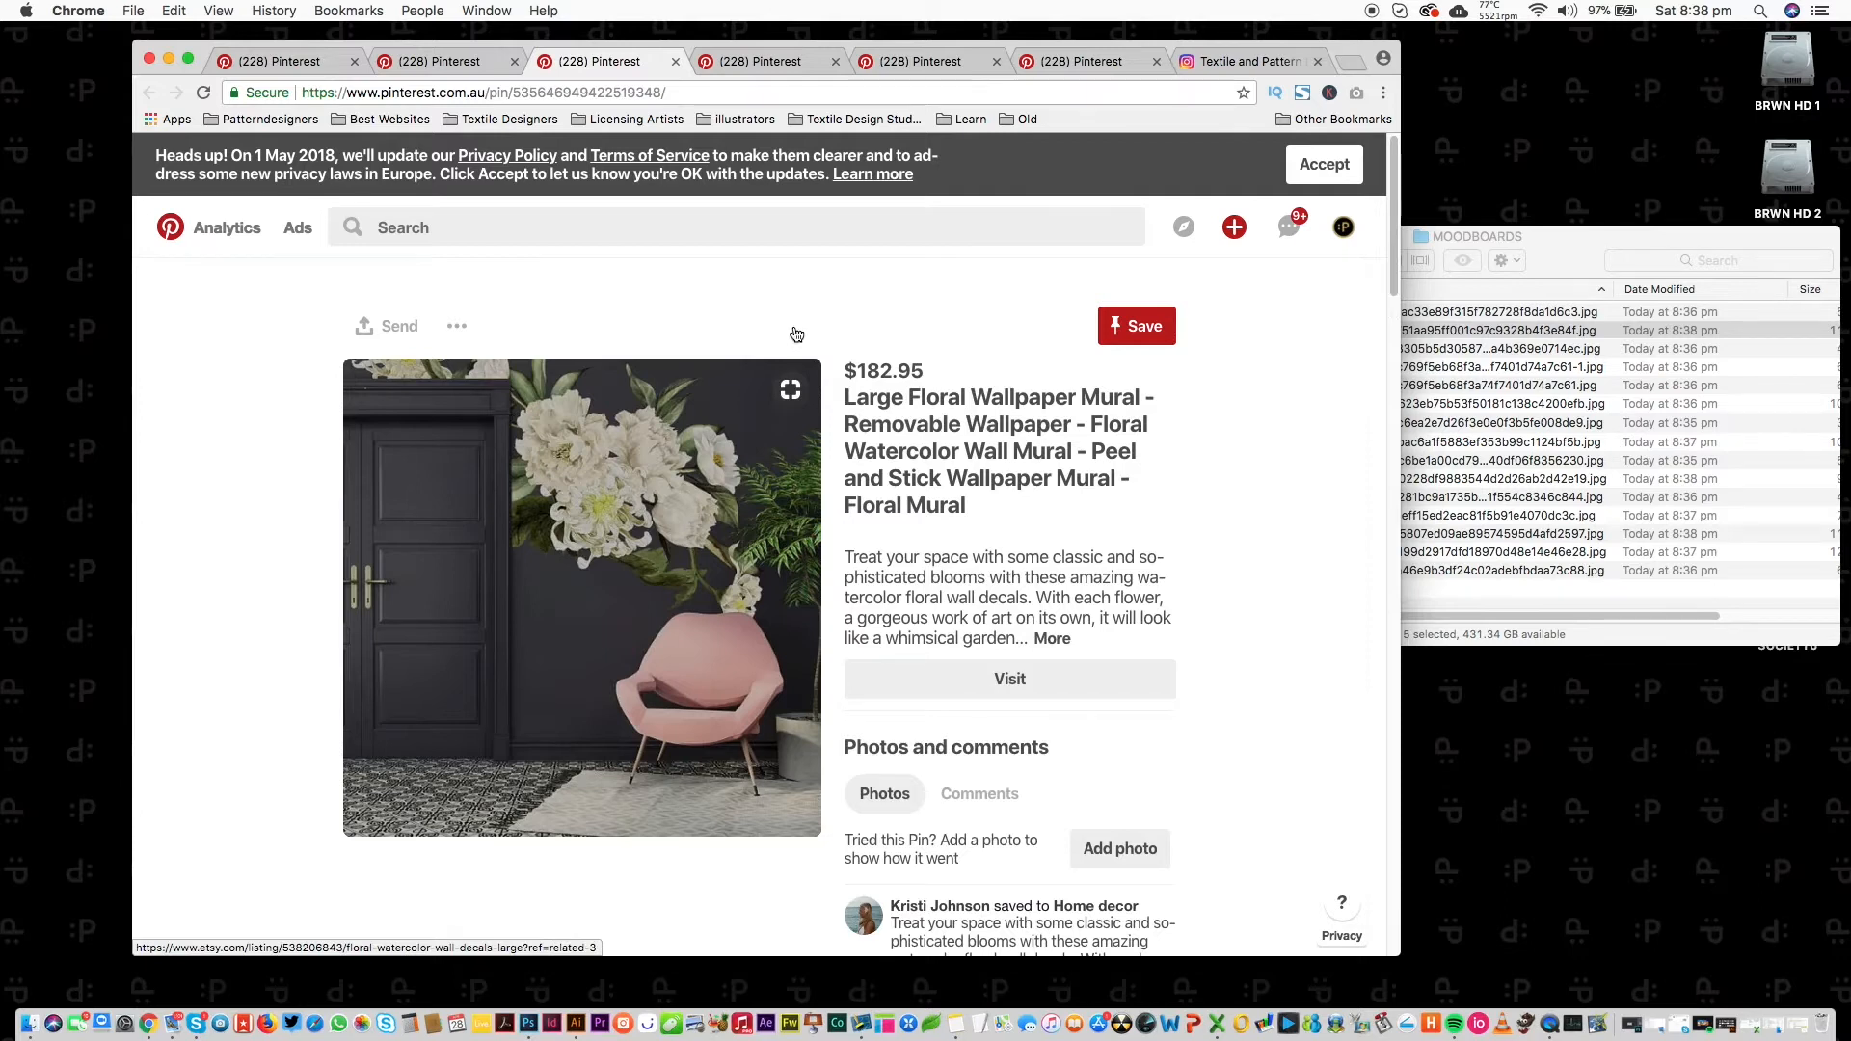
Close the leftover wallpaper mural, peony mural and floral wallpaper pin pages.
key(super+w)
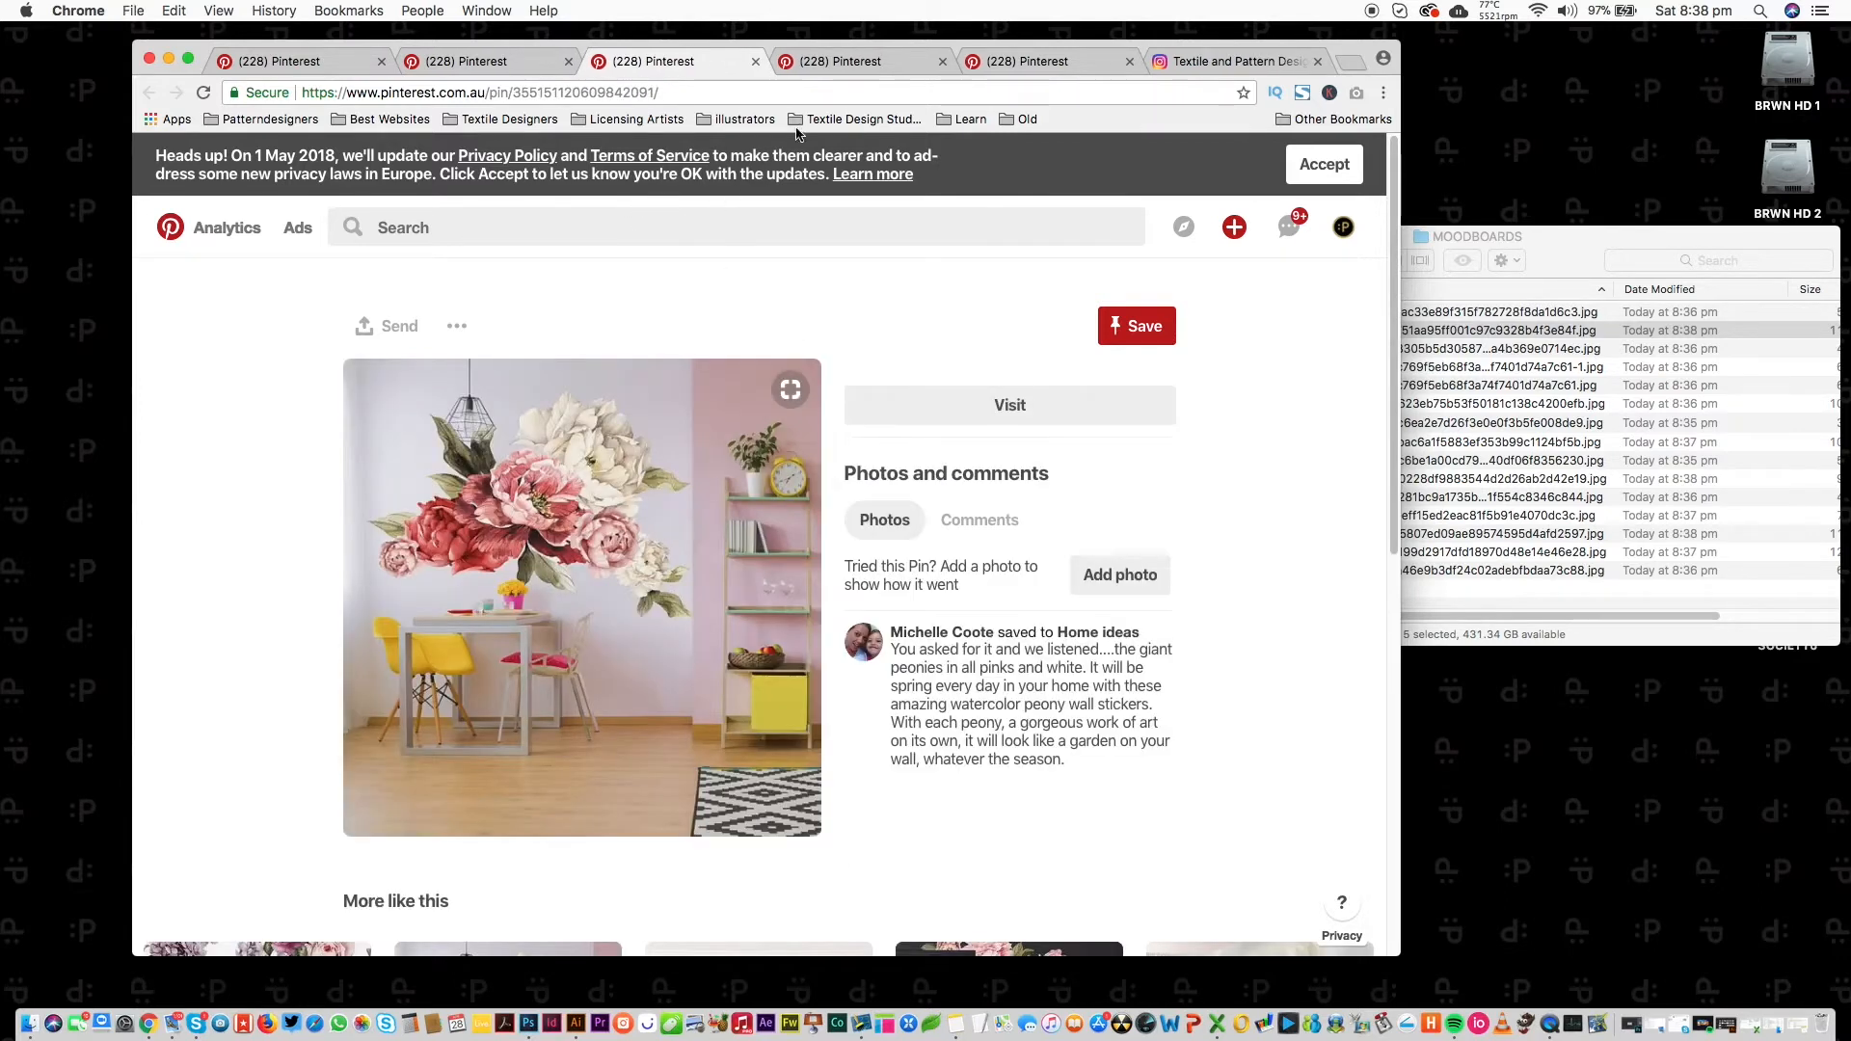
key(super+w)
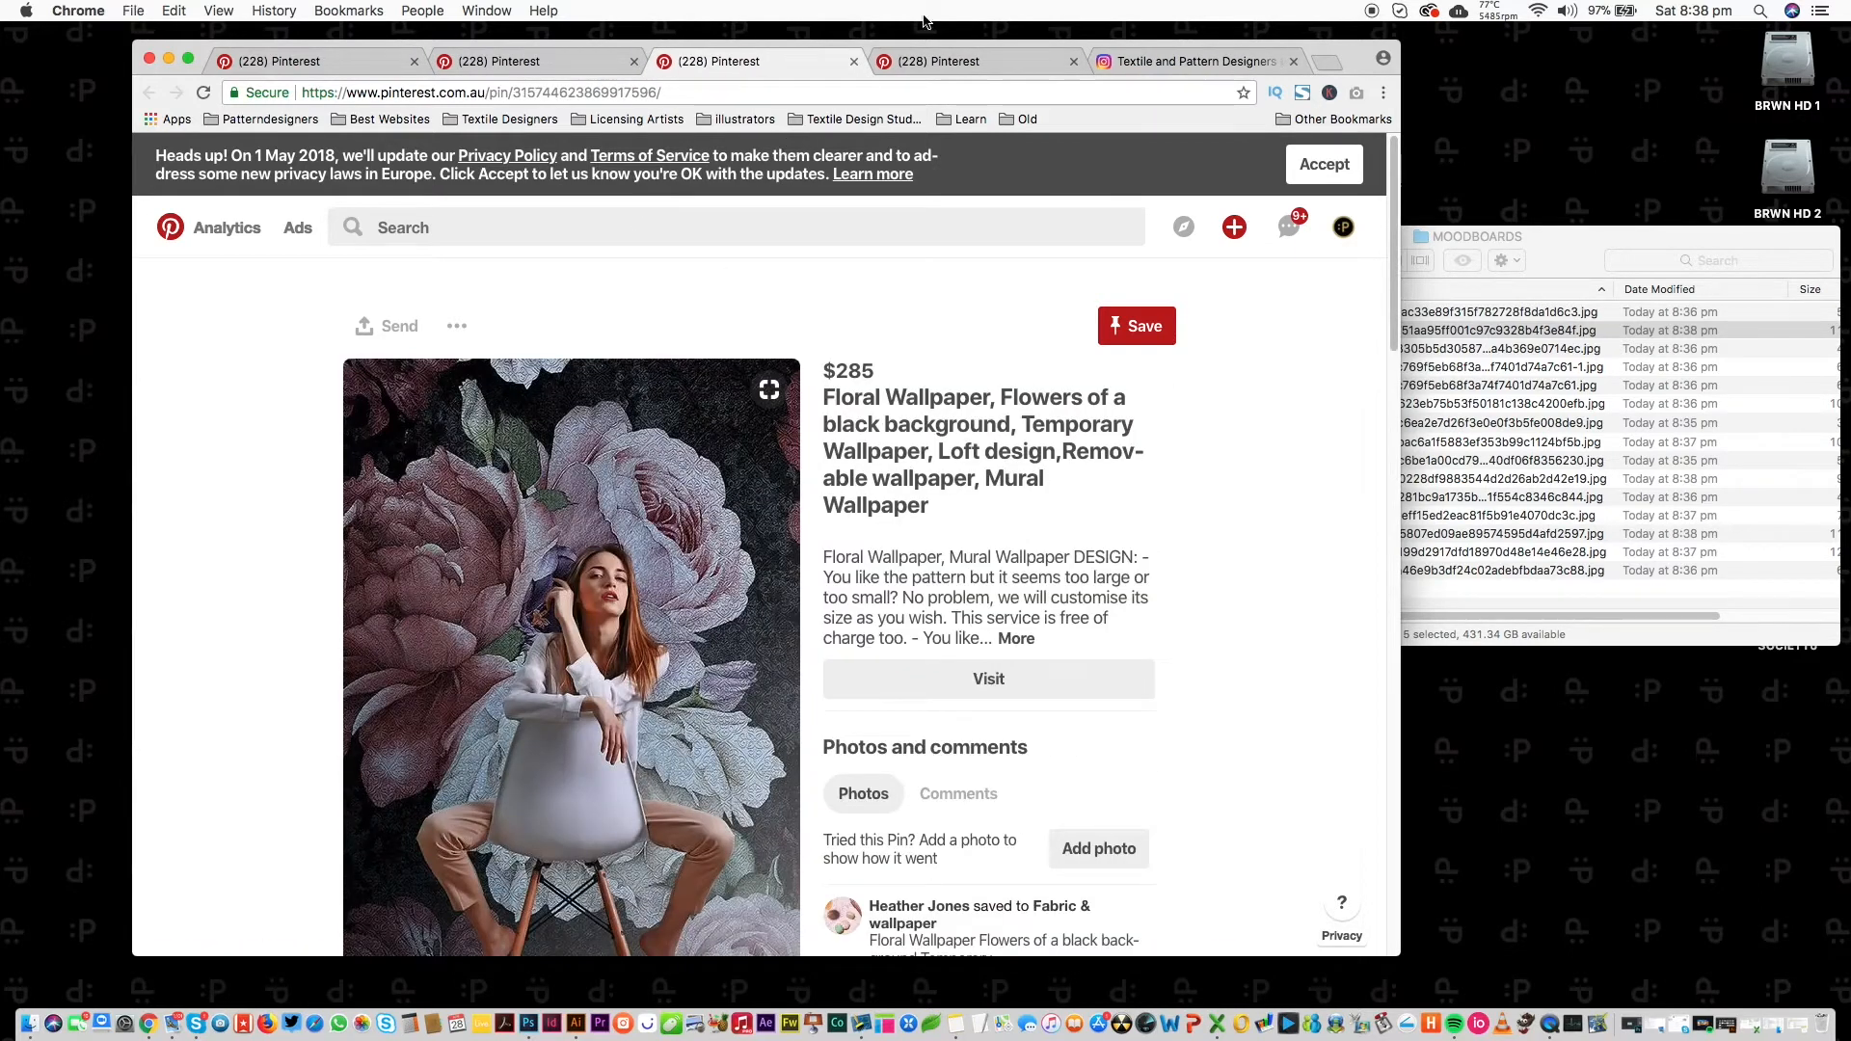
key(super+w)
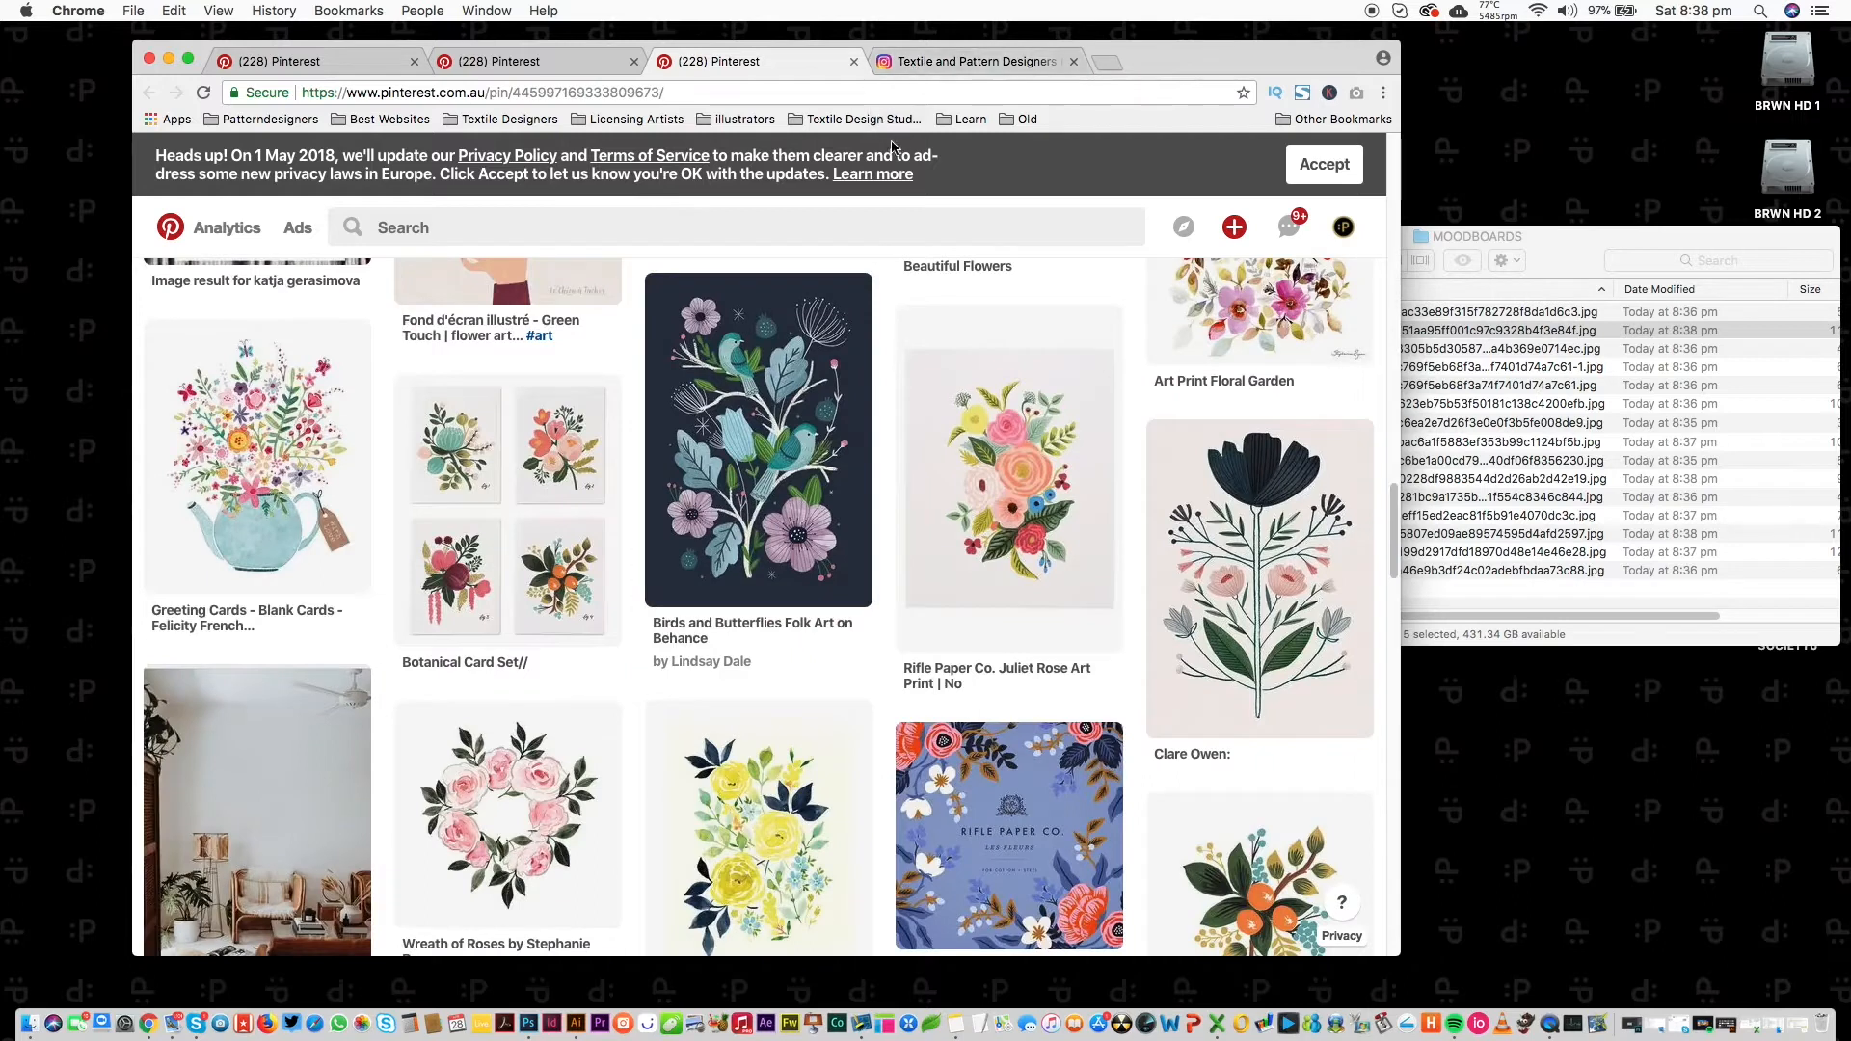
key(super+w)
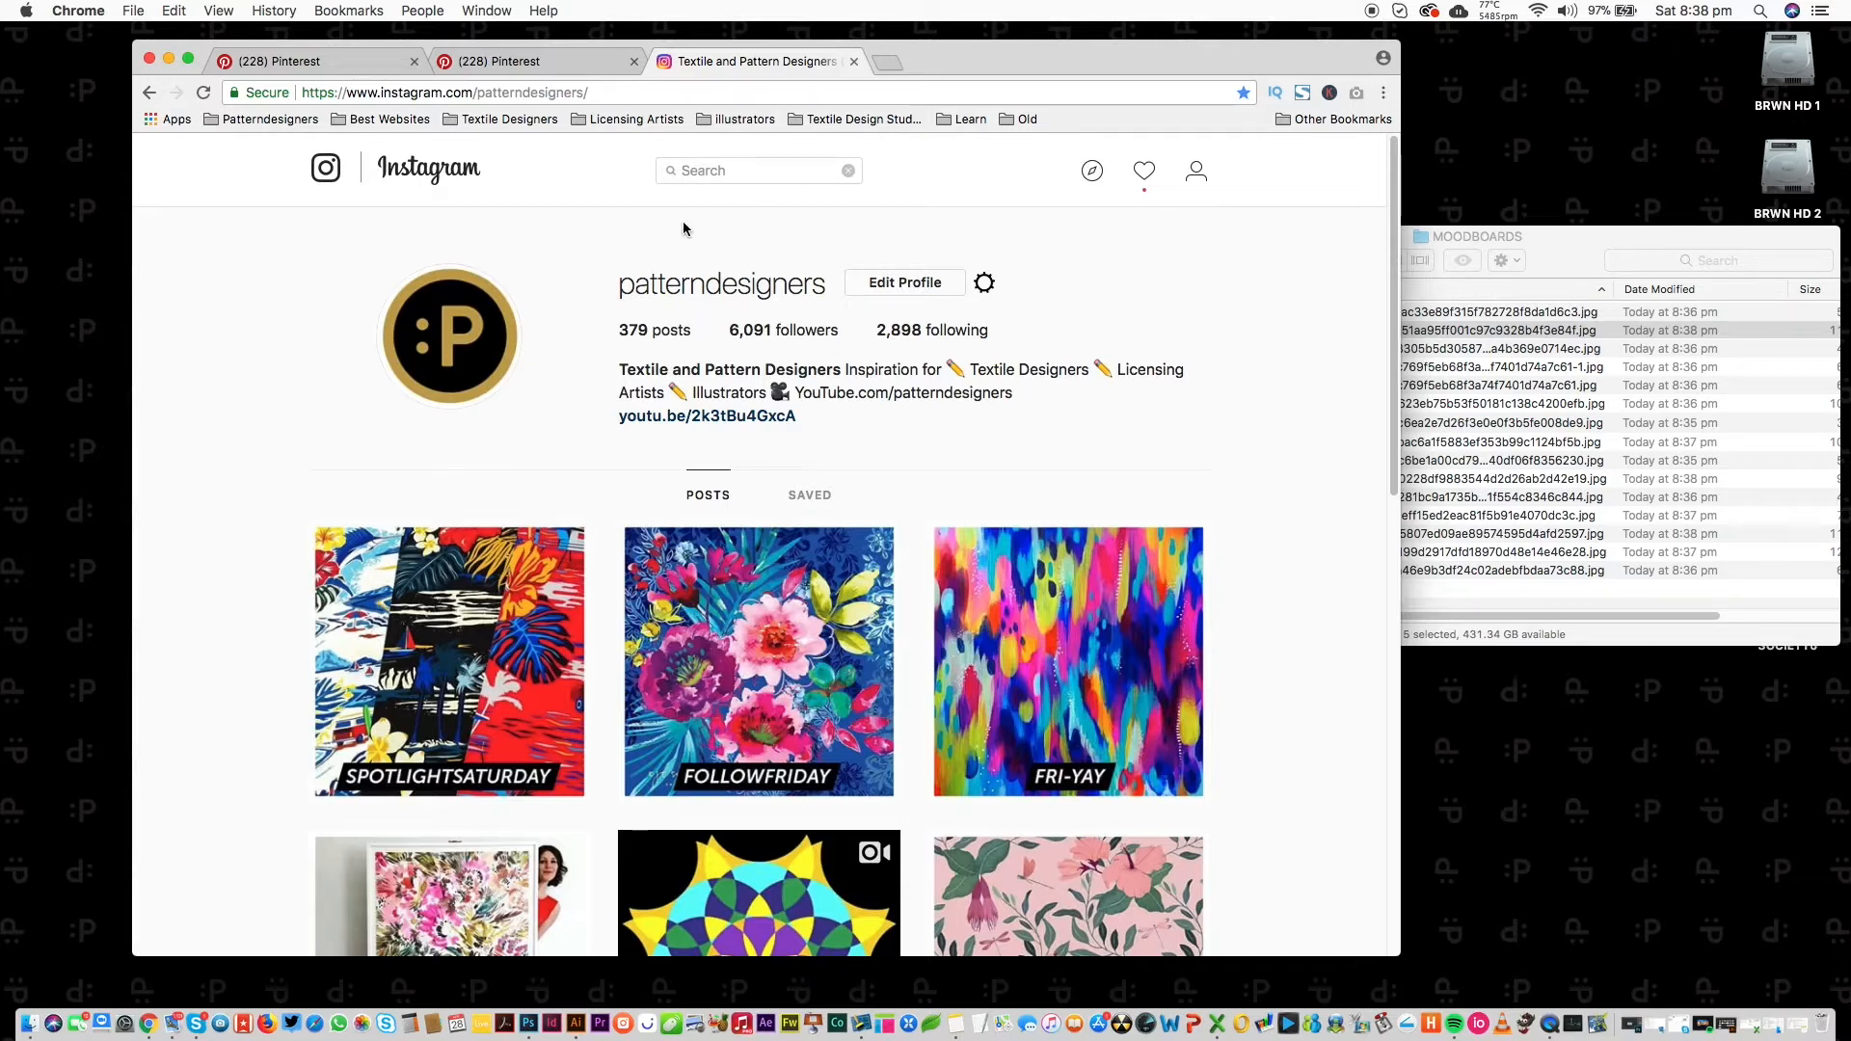
Find the collage artist's Instagram profile with a 'clov' search and scroll her posts.
text(clover robin)
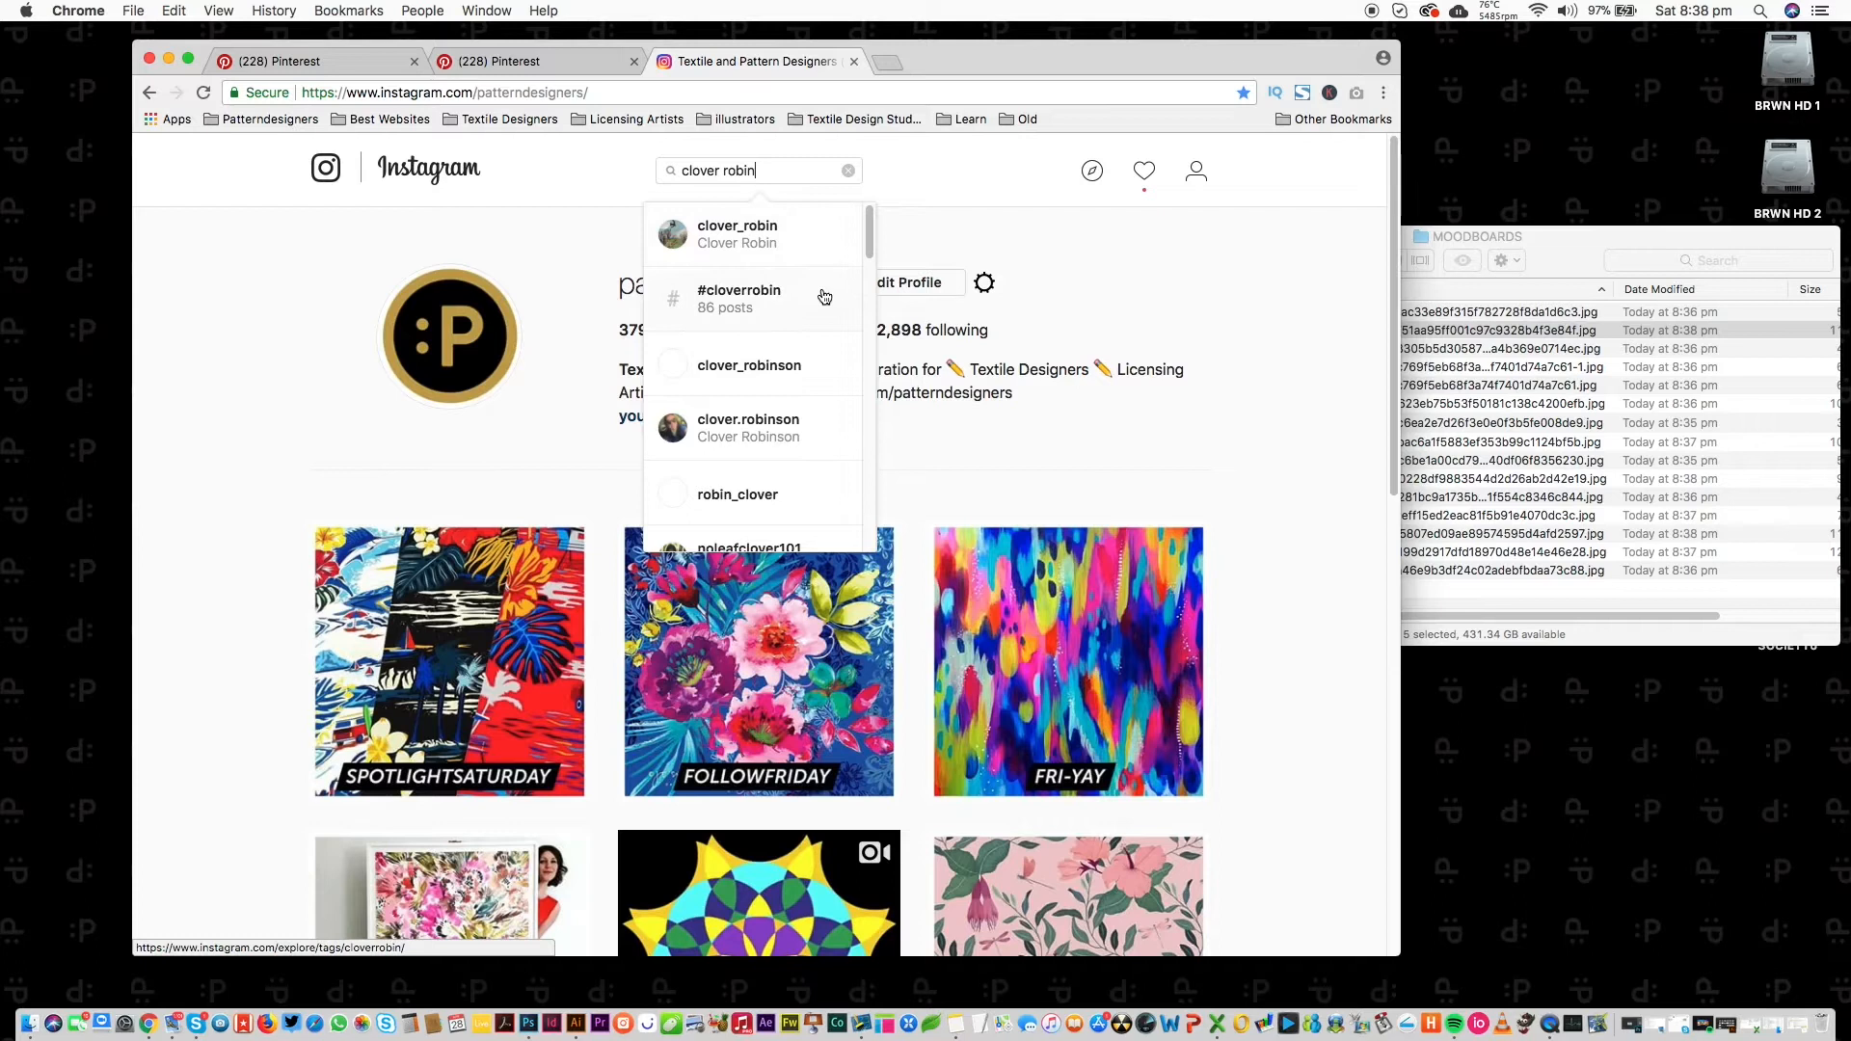
click(732, 241)
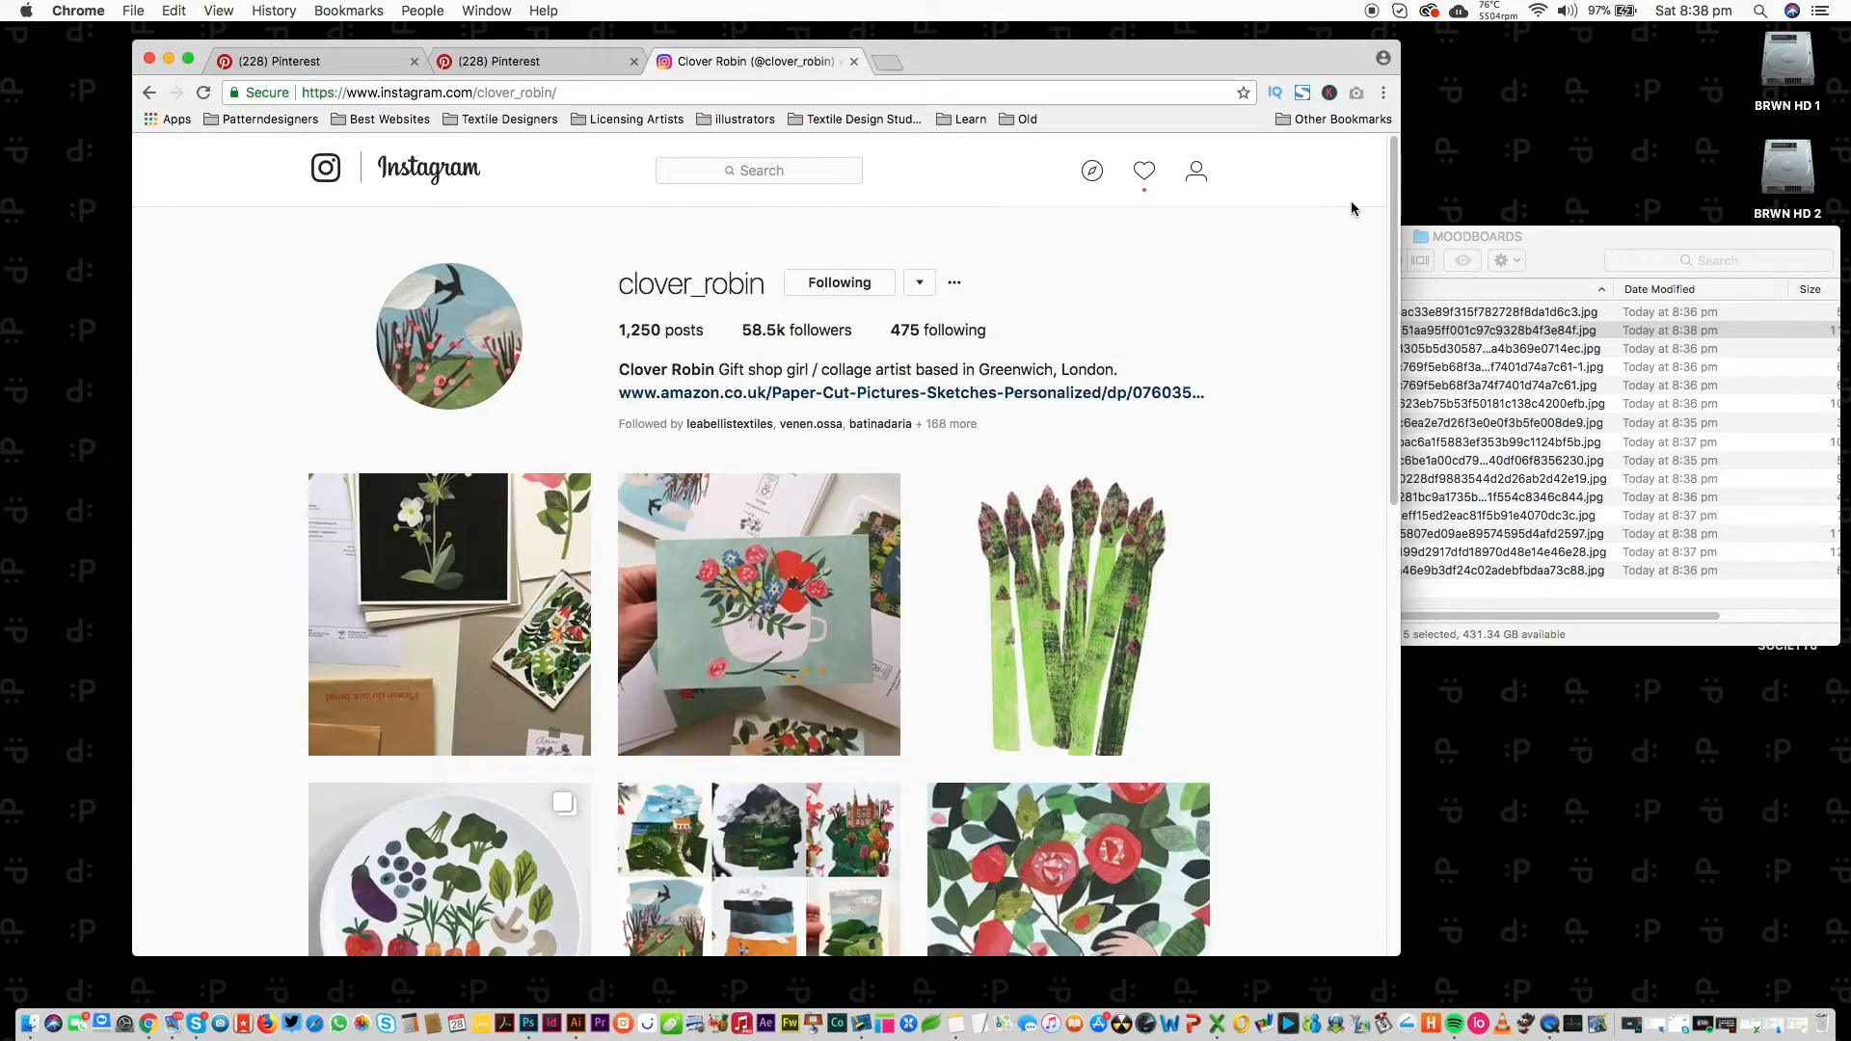
scroll(1369, 290, down, 6)
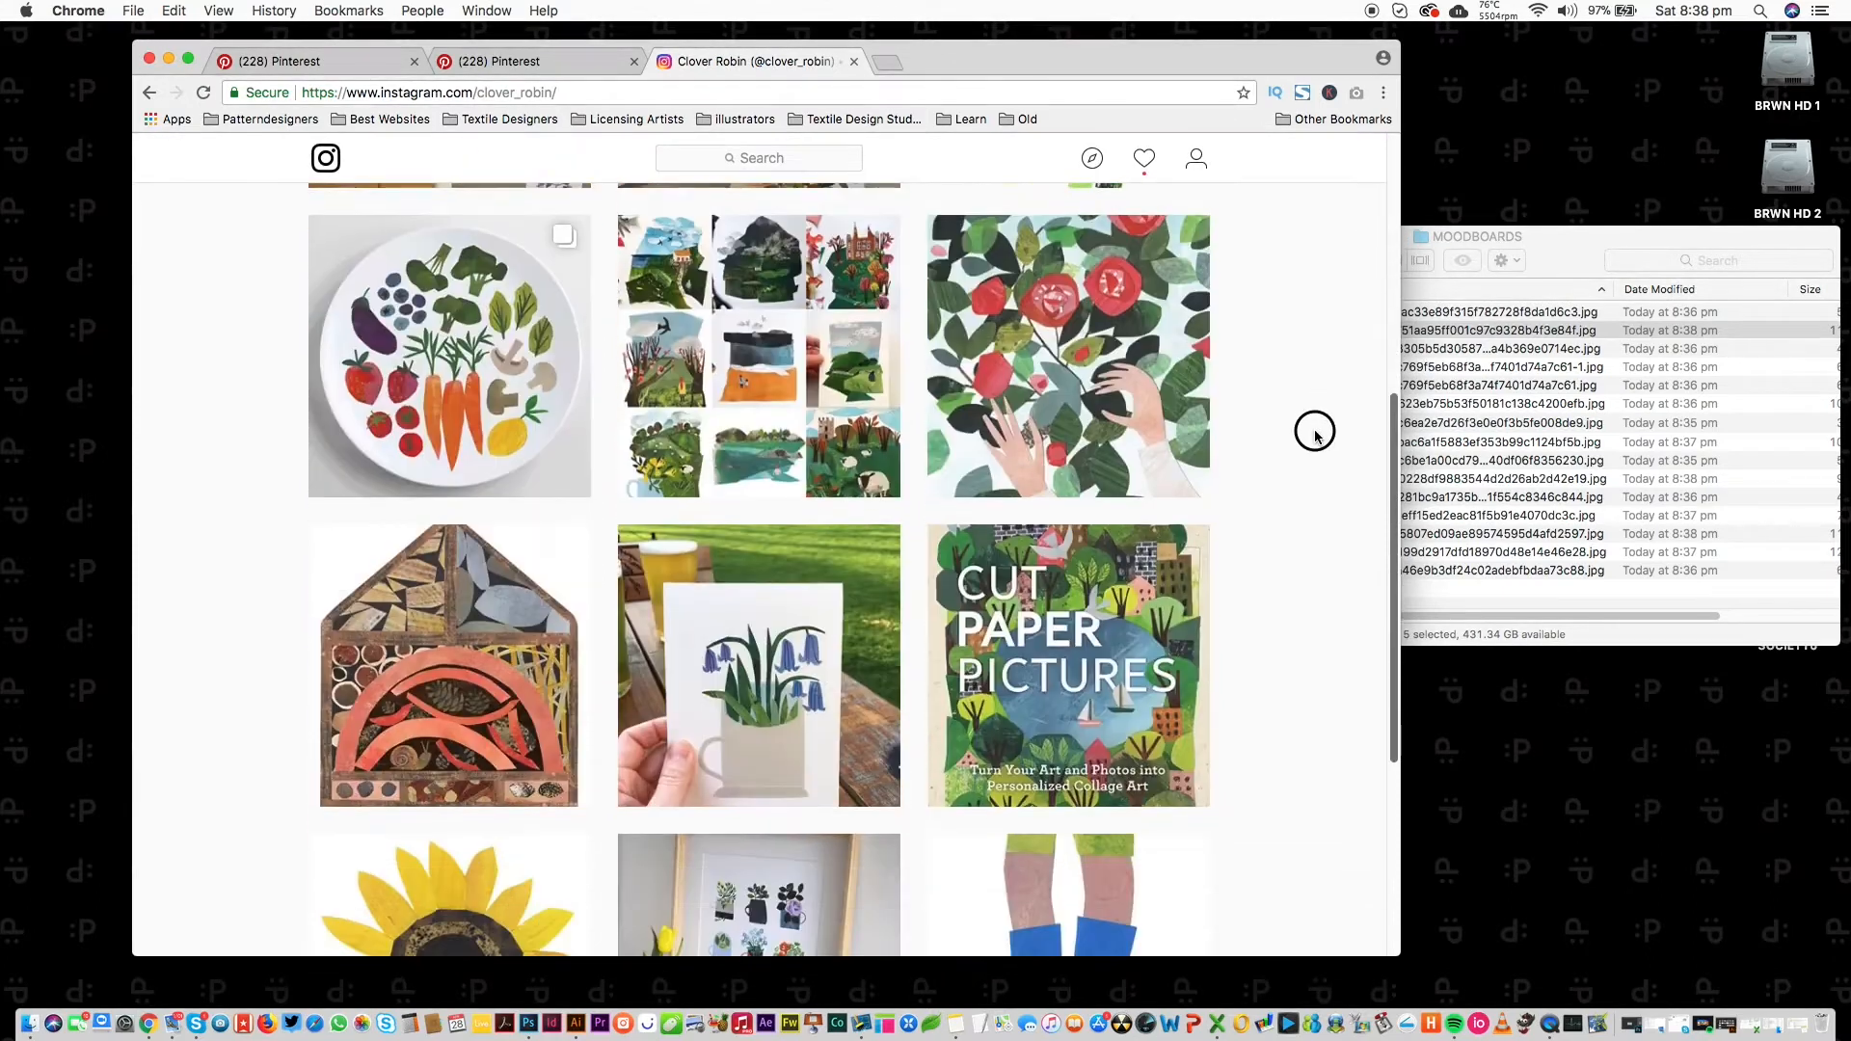
scroll(1317, 436, down, 6)
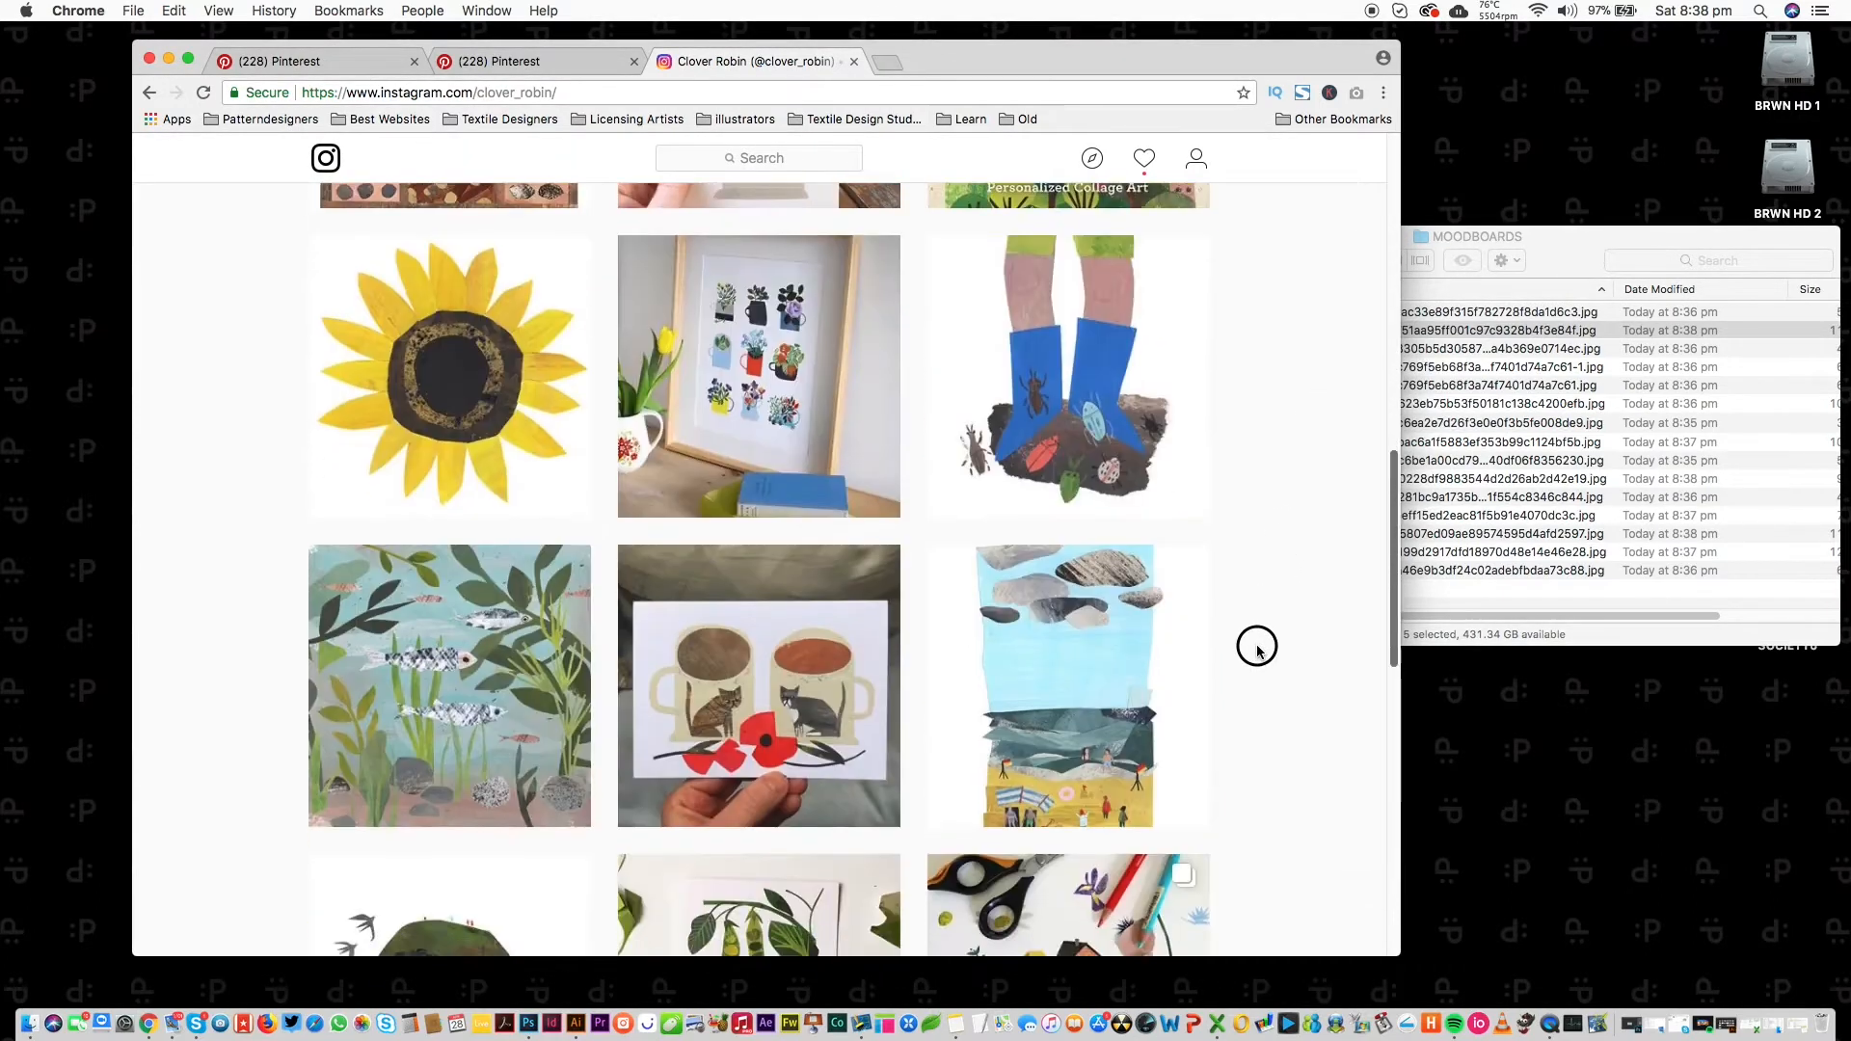
scroll(1257, 636, down, 1)
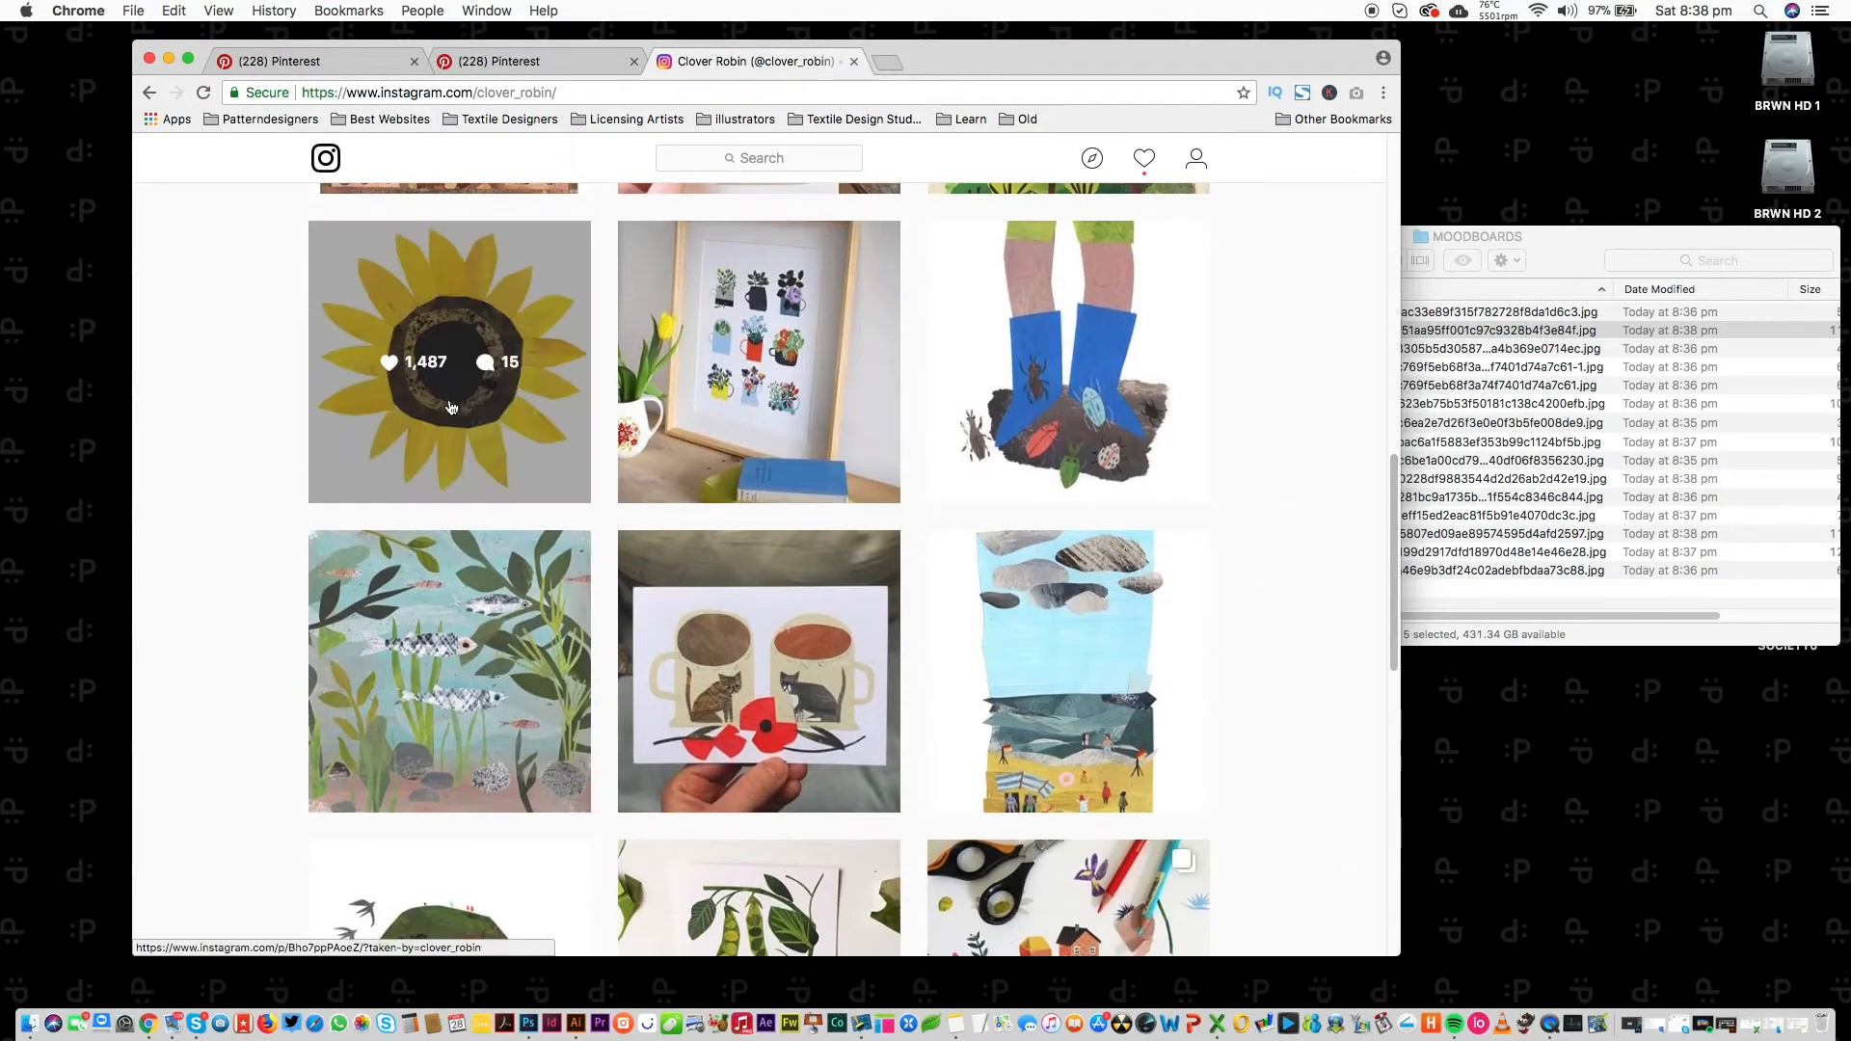
Open the sunflower post and the flower-jug print post in background tabs.
super+click(450, 439)
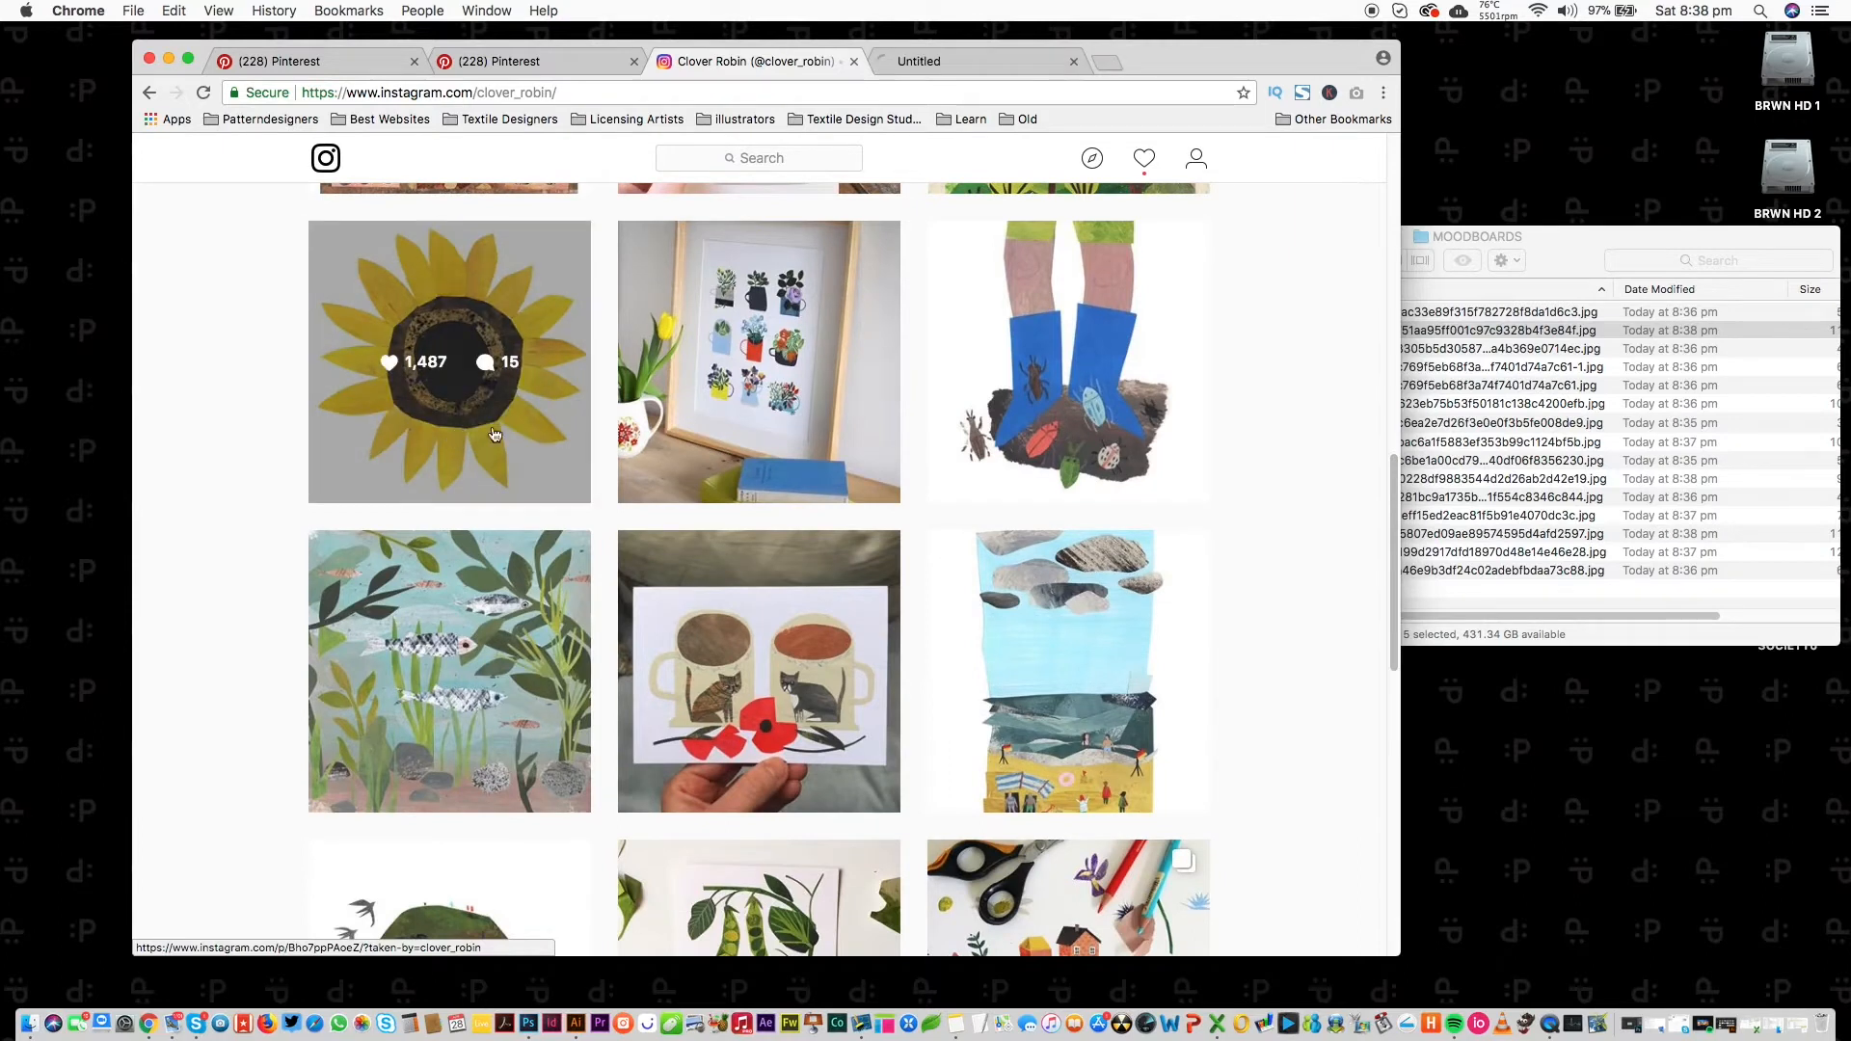
drag(1396, 489, 1285, 826)
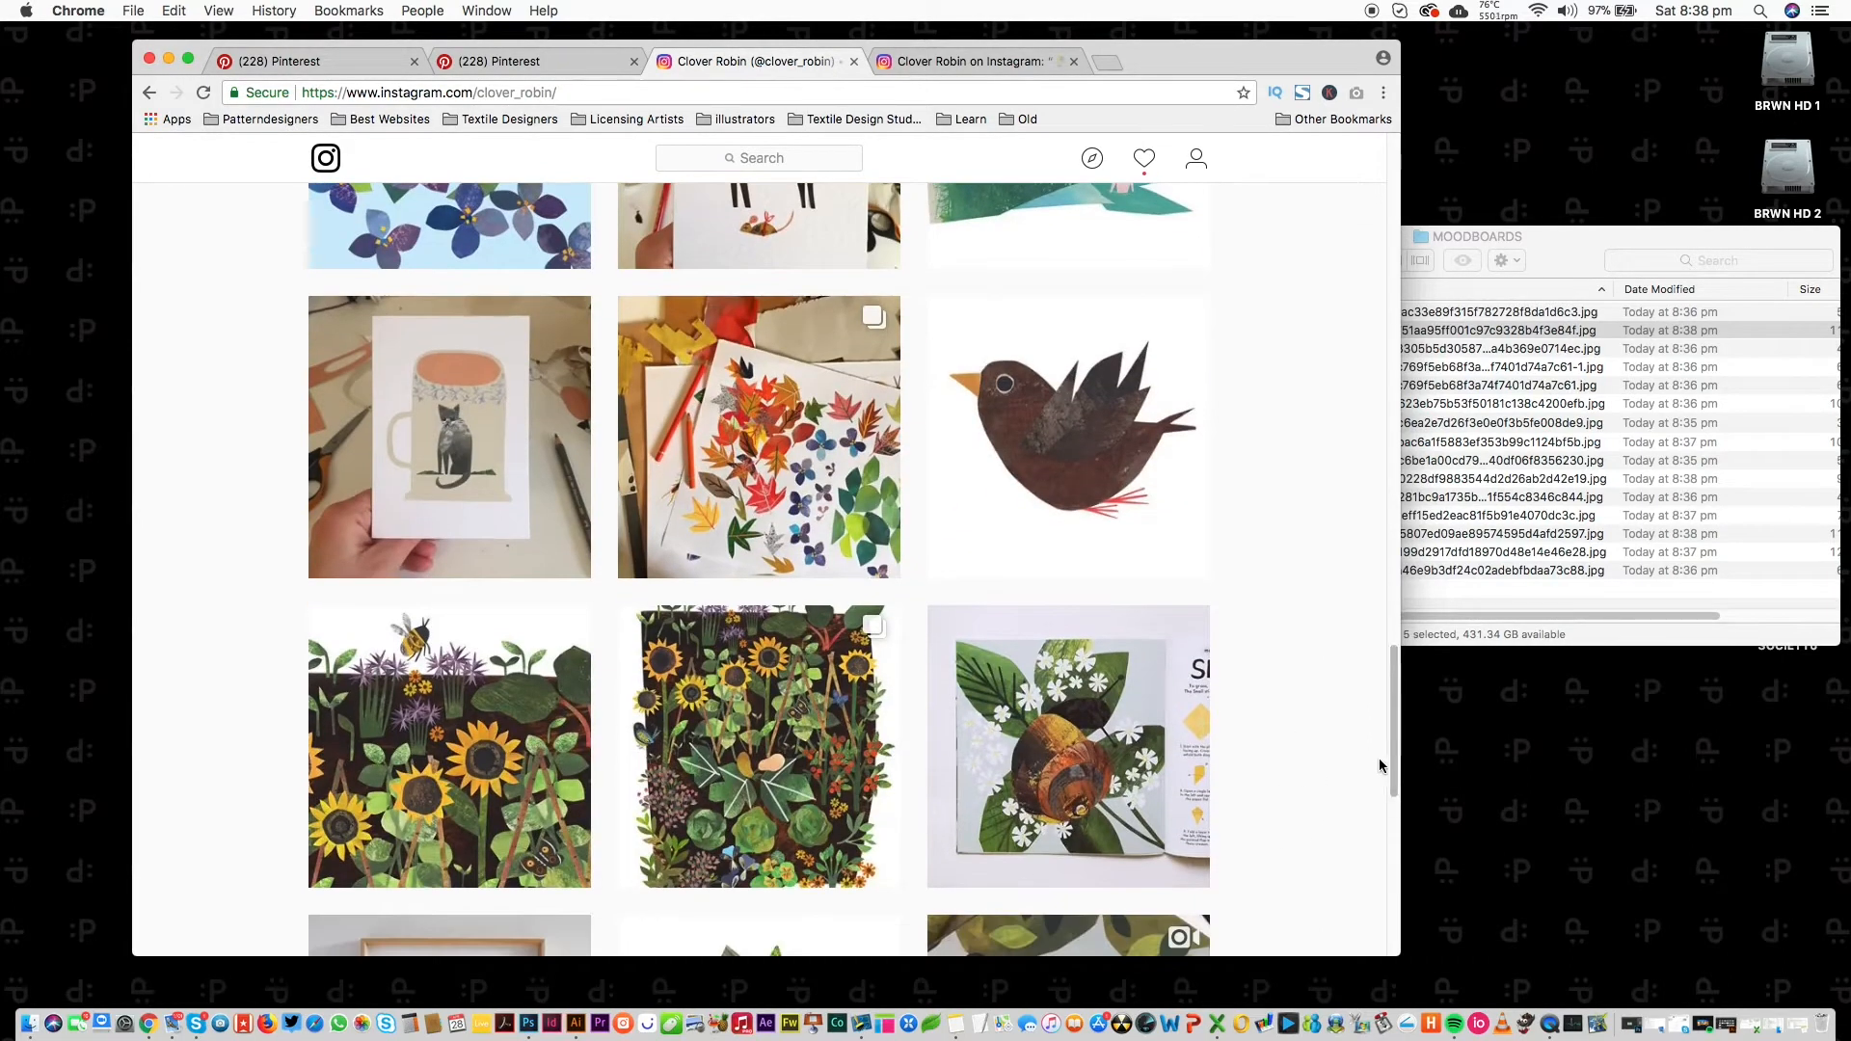
drag(1392, 742, 1355, 849)
super+click(472, 480)
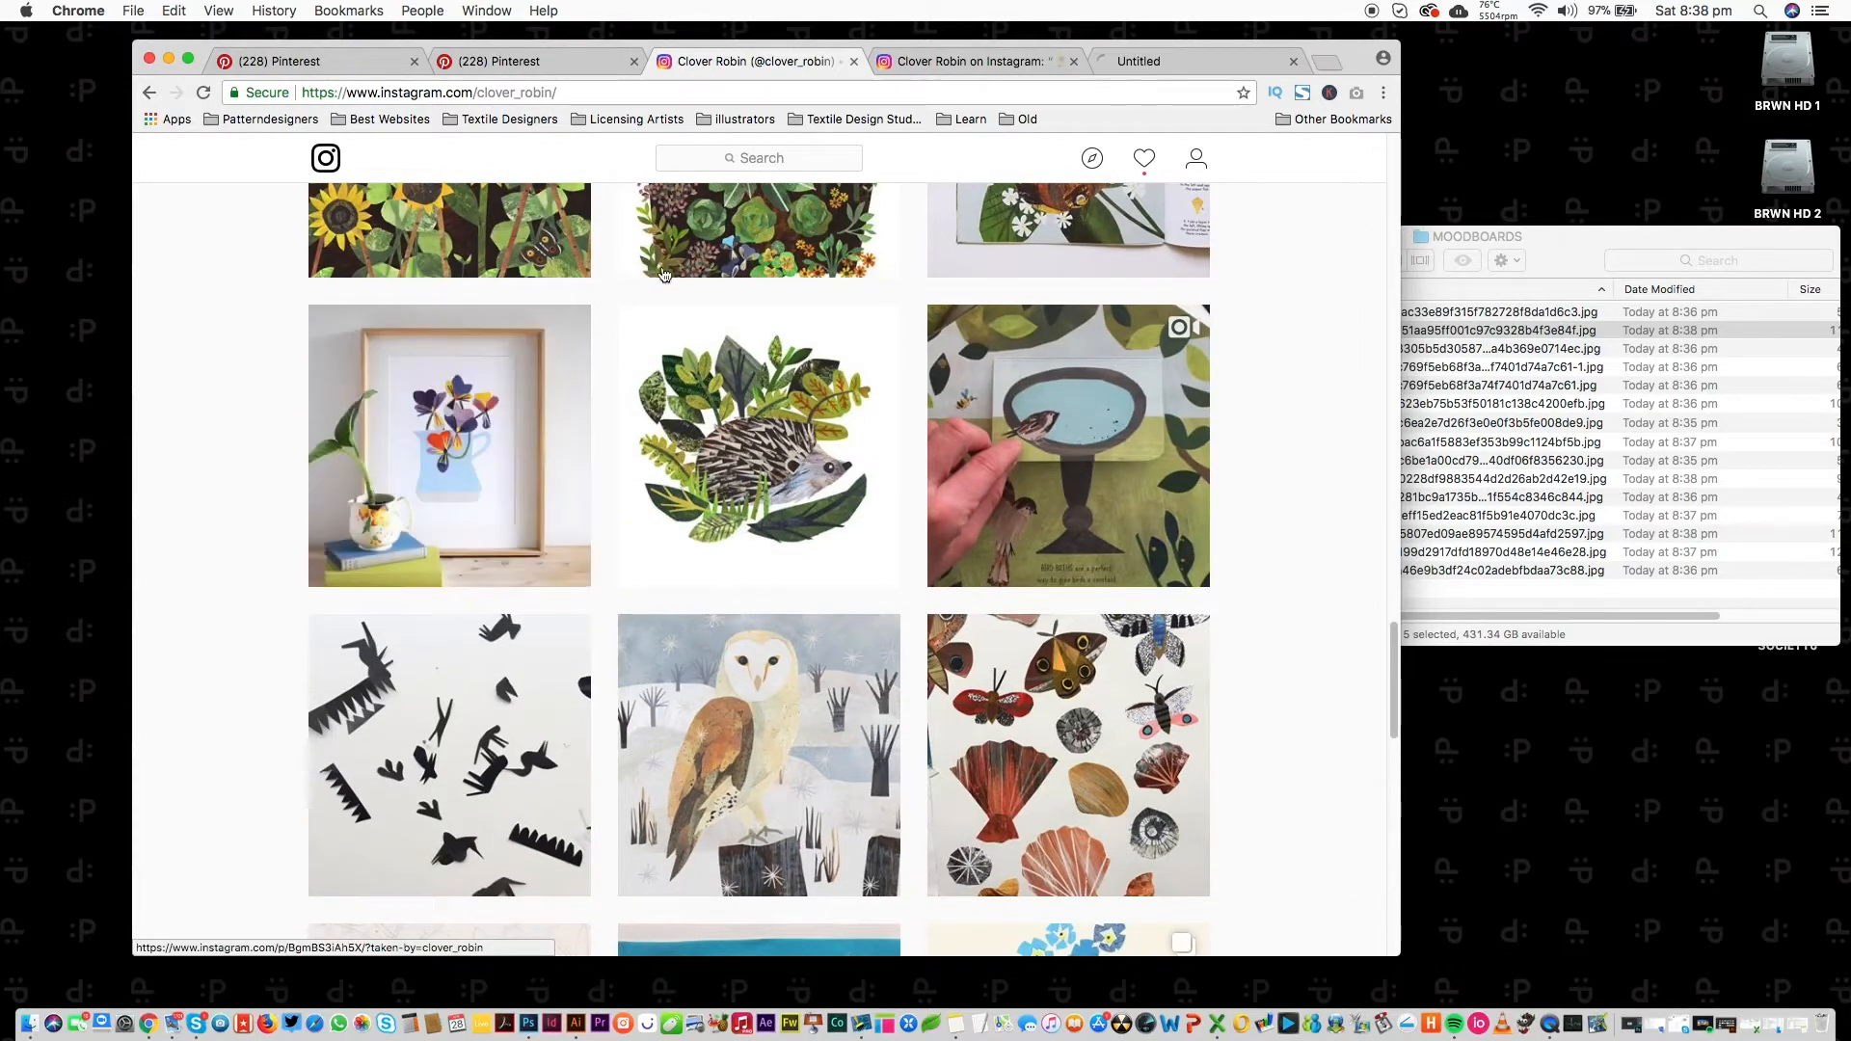
super+click(472, 480)
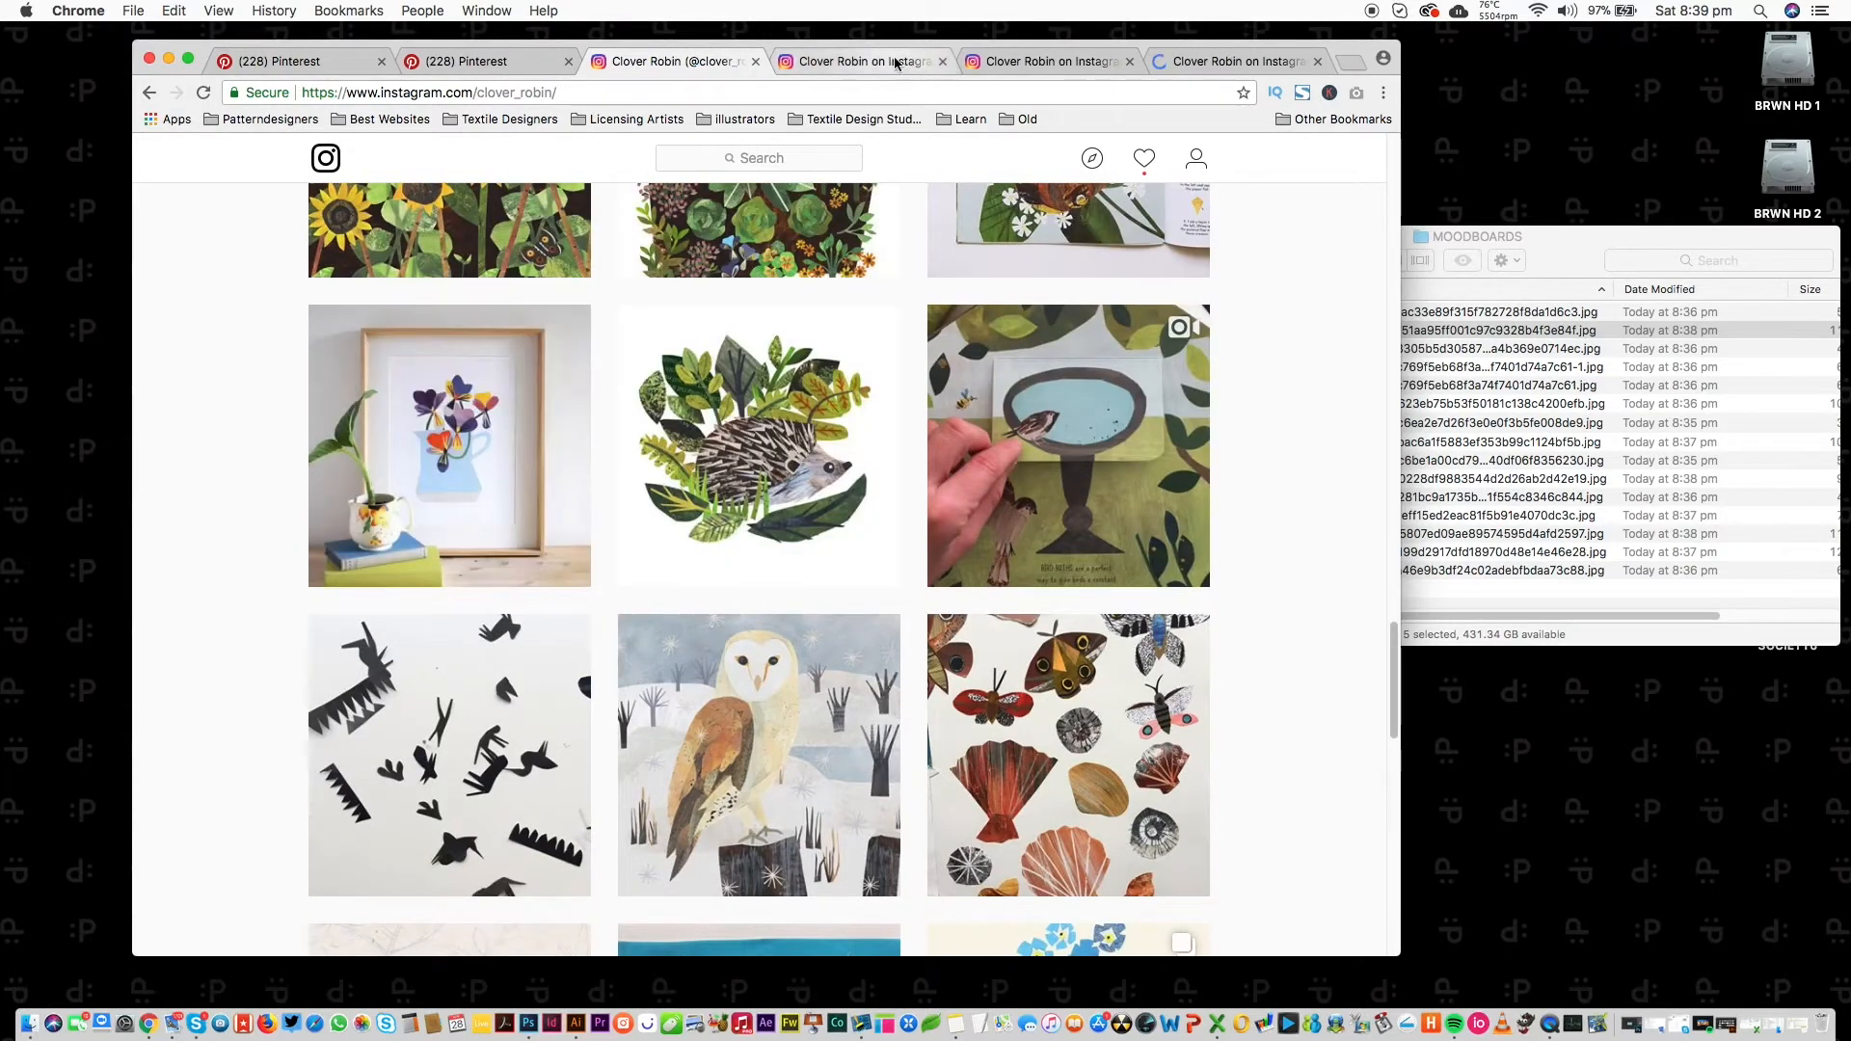
Screenshot the sunflower and flower-jug print images, closing each post tab back to the profile grid.
click(867, 61)
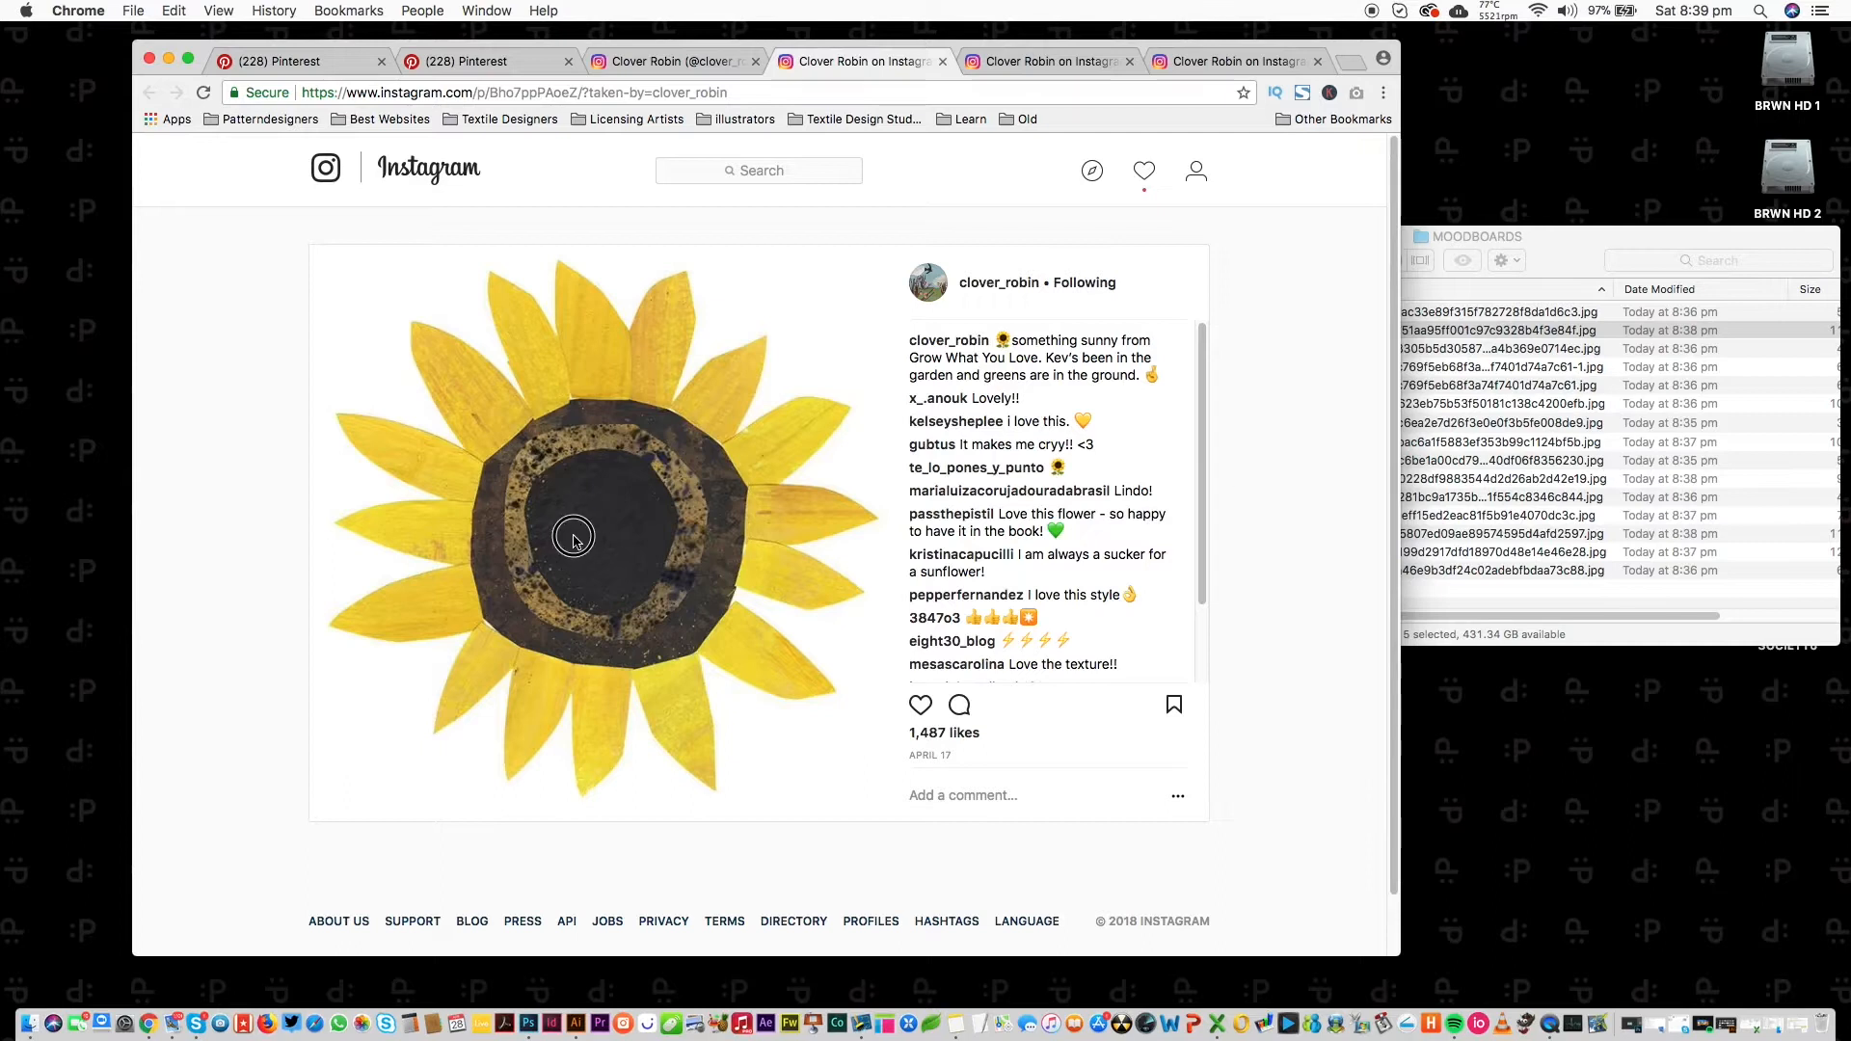
mouse_move(312, 251)
mouse_down()
mouse_move(347, 306)
mouse_move(963, 797)
mouse_move(901, 797)
mouse_move(896, 816)
mouse_up()
key(super+w)
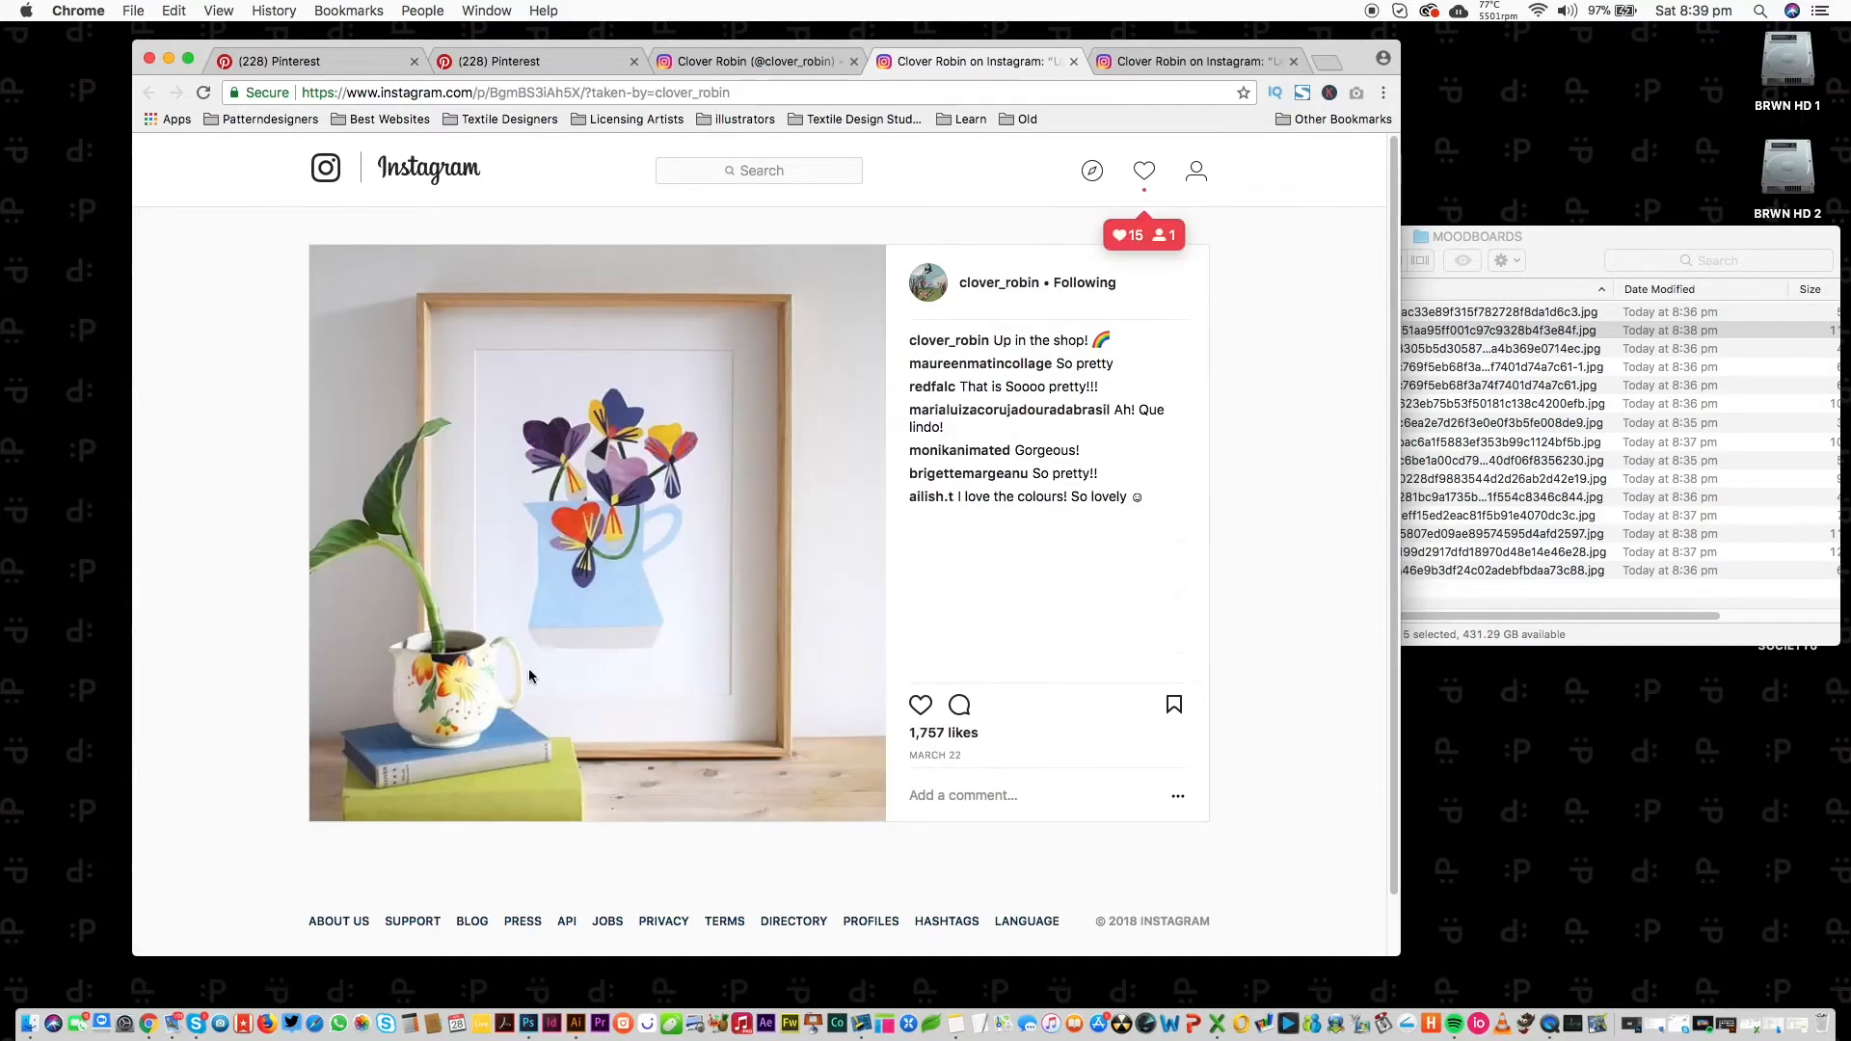
key(super+shift+4)
drag(312, 251, 885, 820)
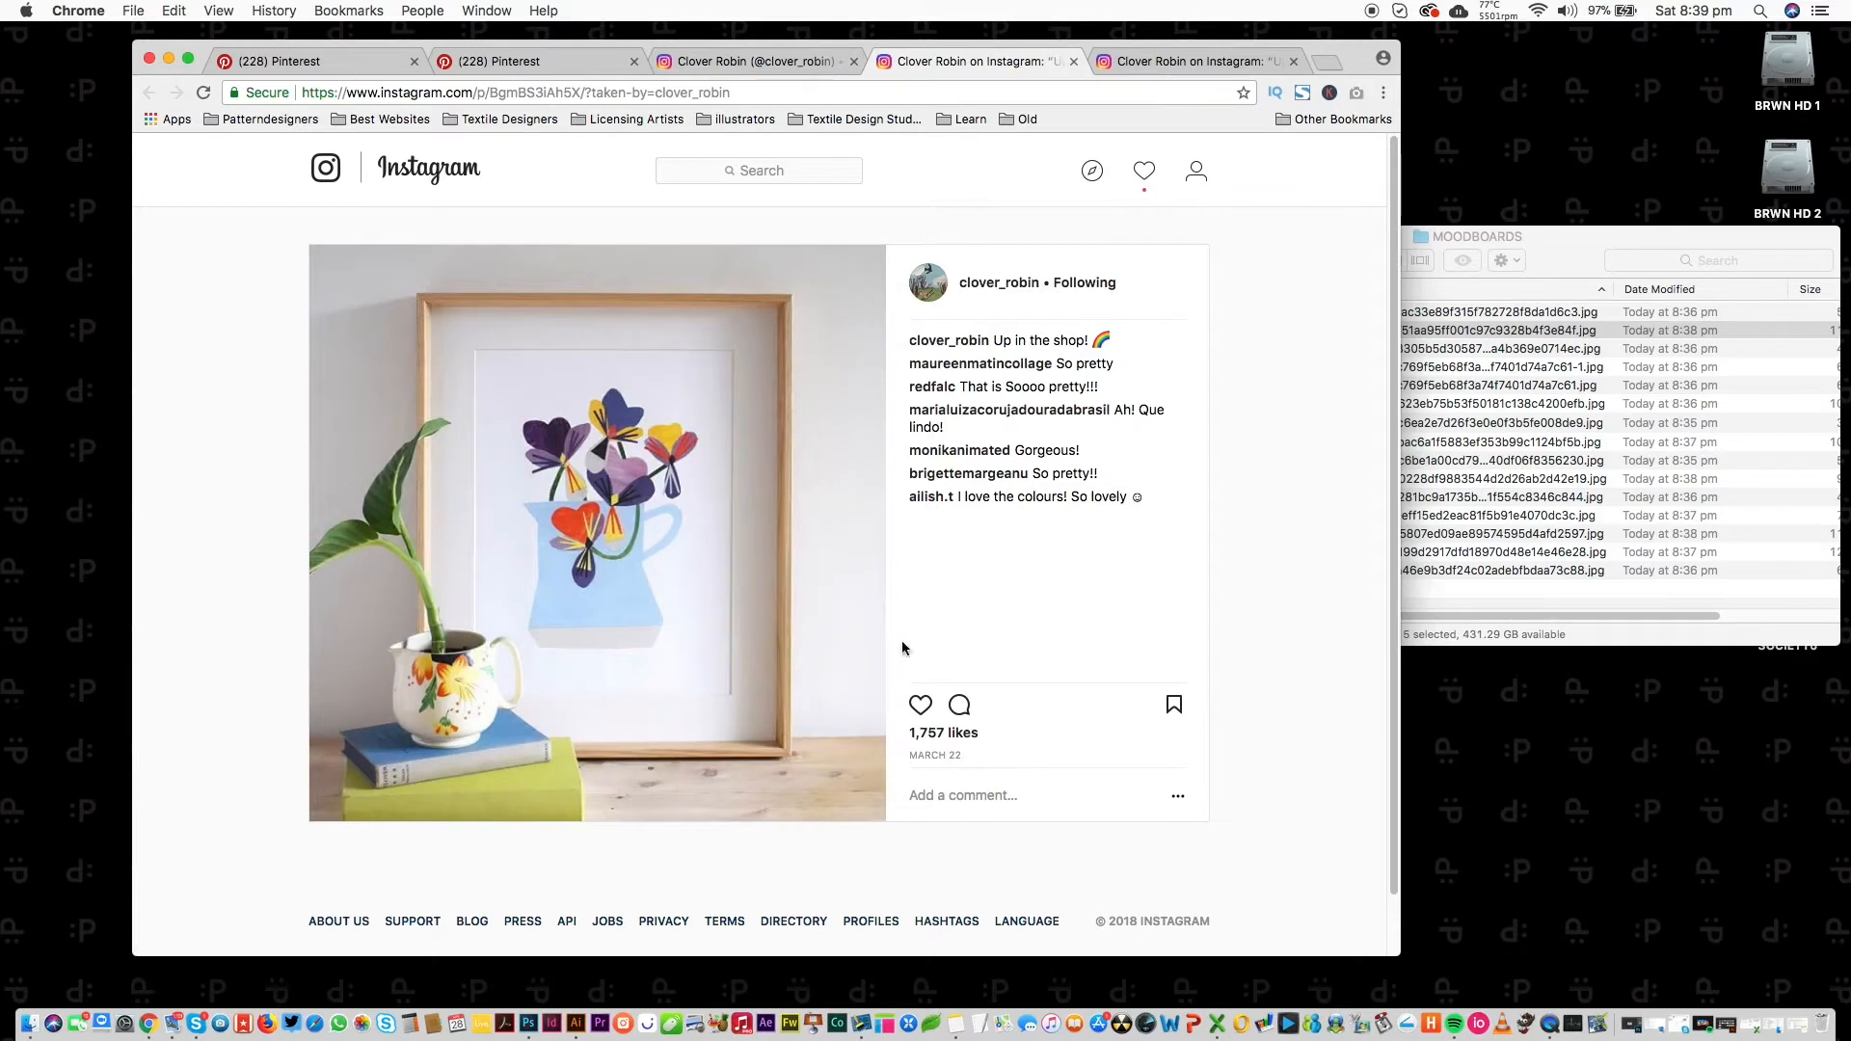
key(super+w)
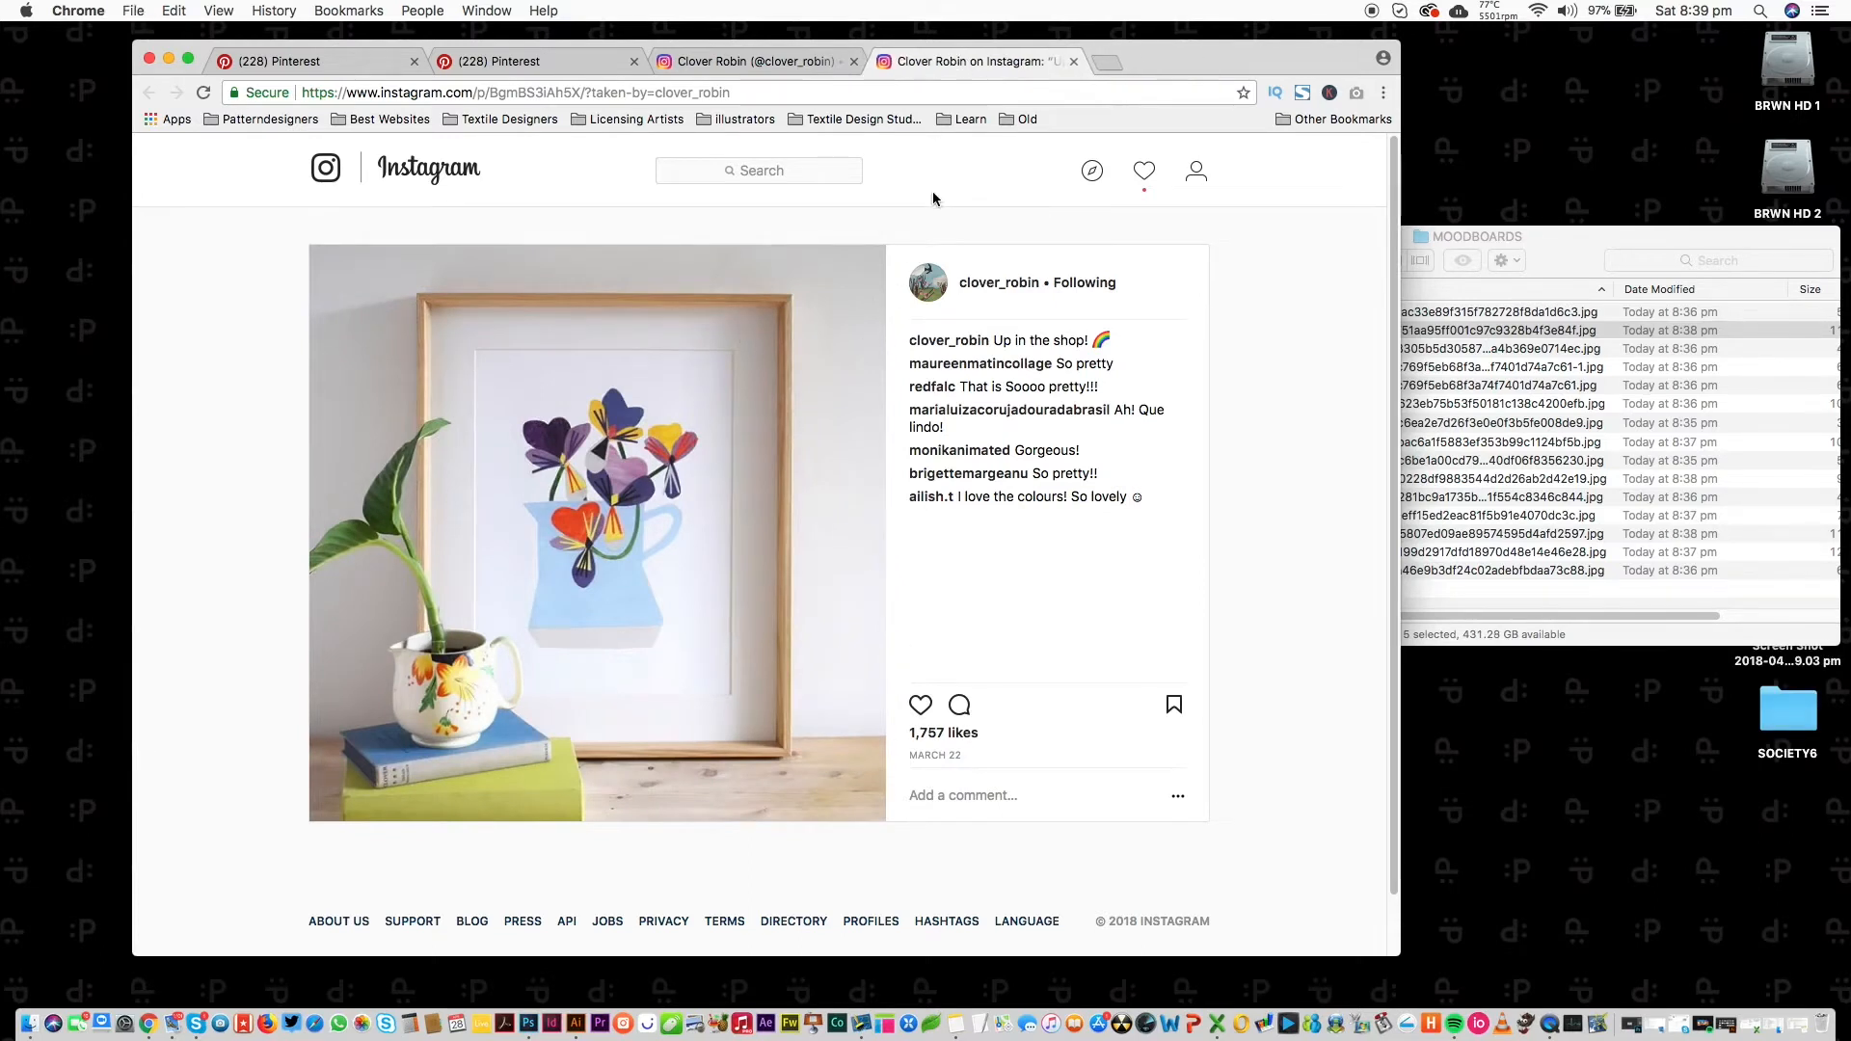
key(super+w)
scroll(1335, 274, down, 10)
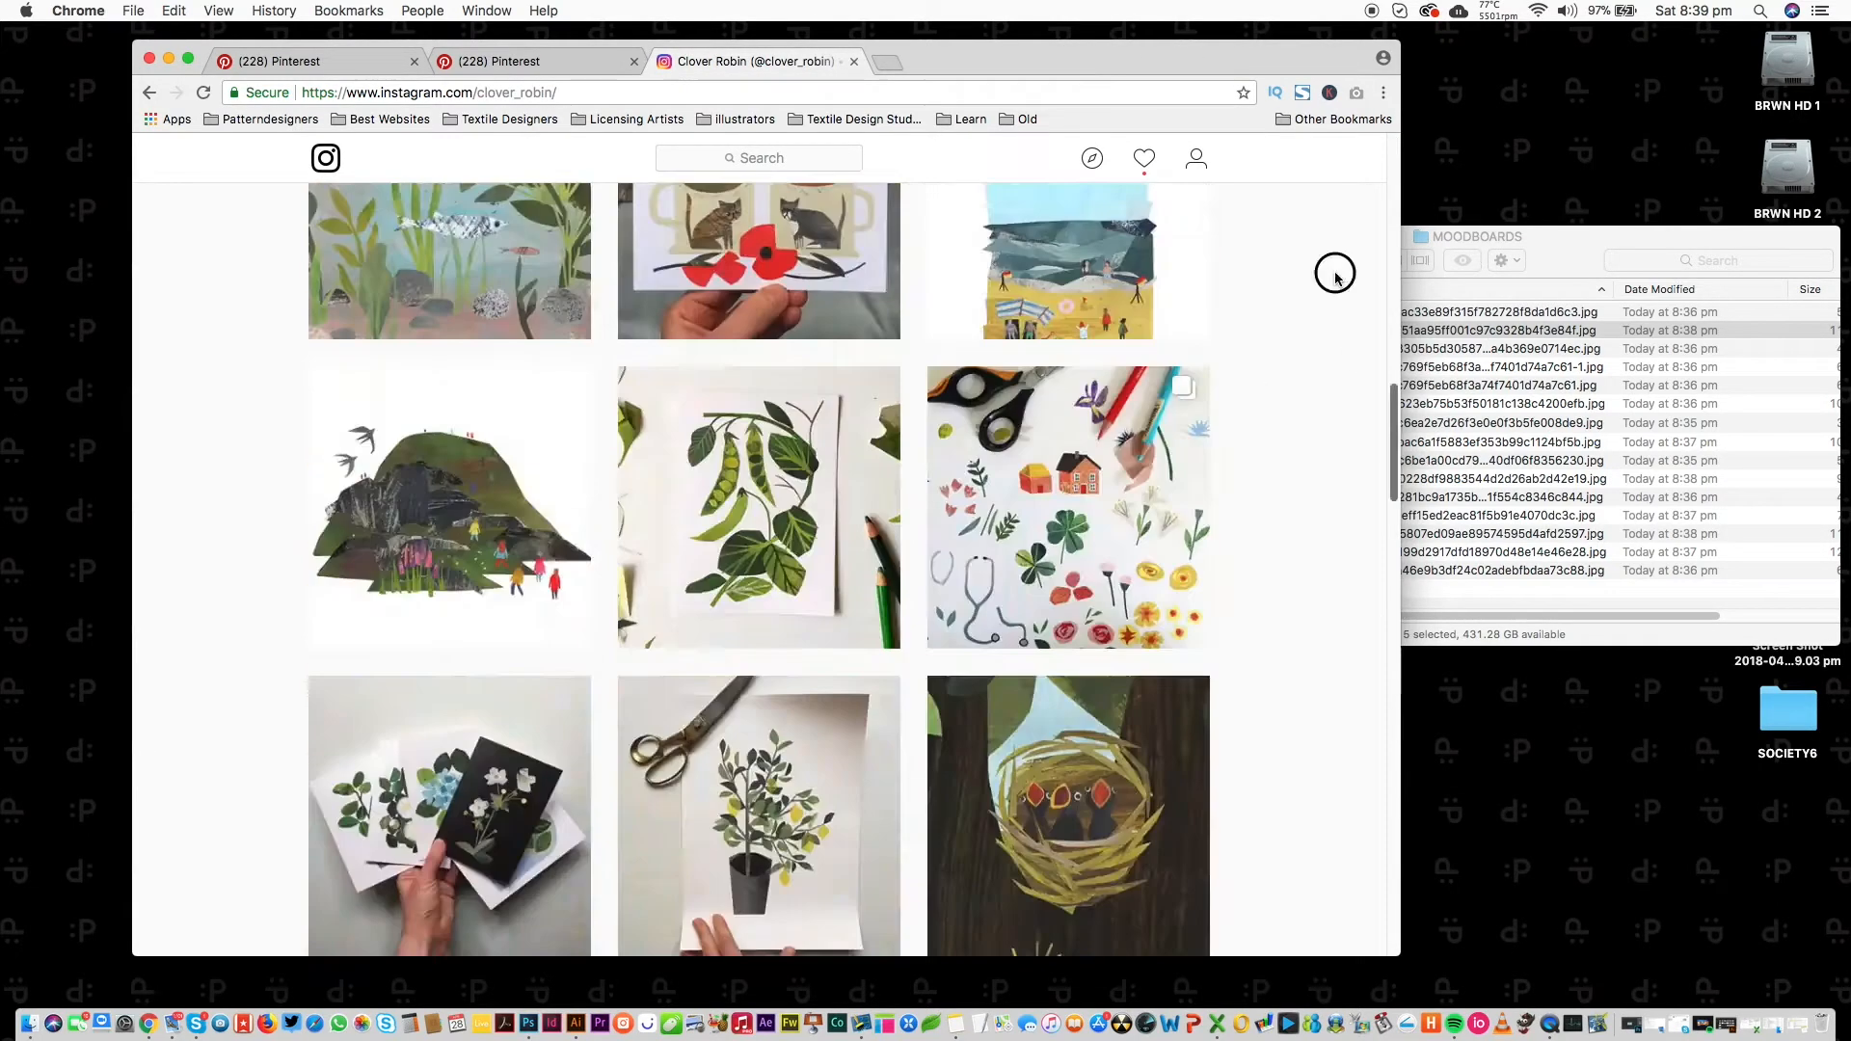
scroll(1335, 275, up, 10)
Search Instagram for 'floral' and open the #floralpainting hashtag page.
click(684, 171)
text(f)
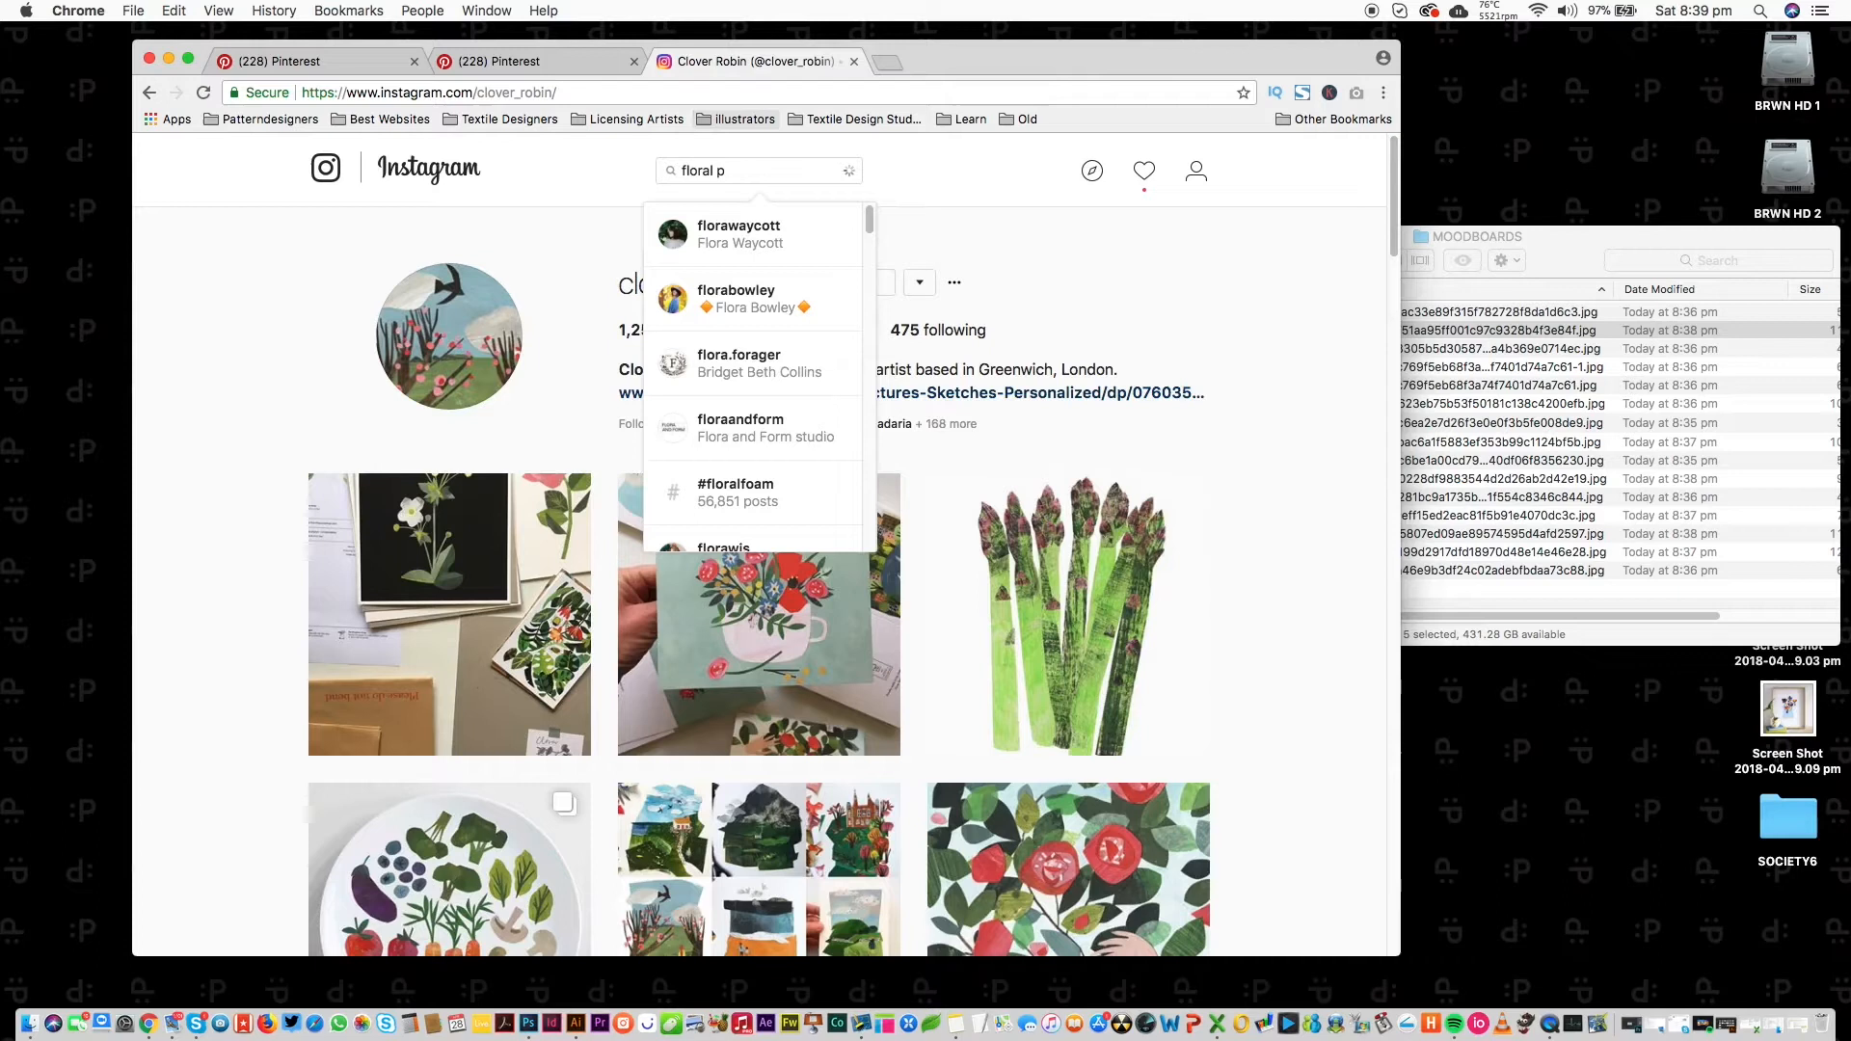
text(loral)
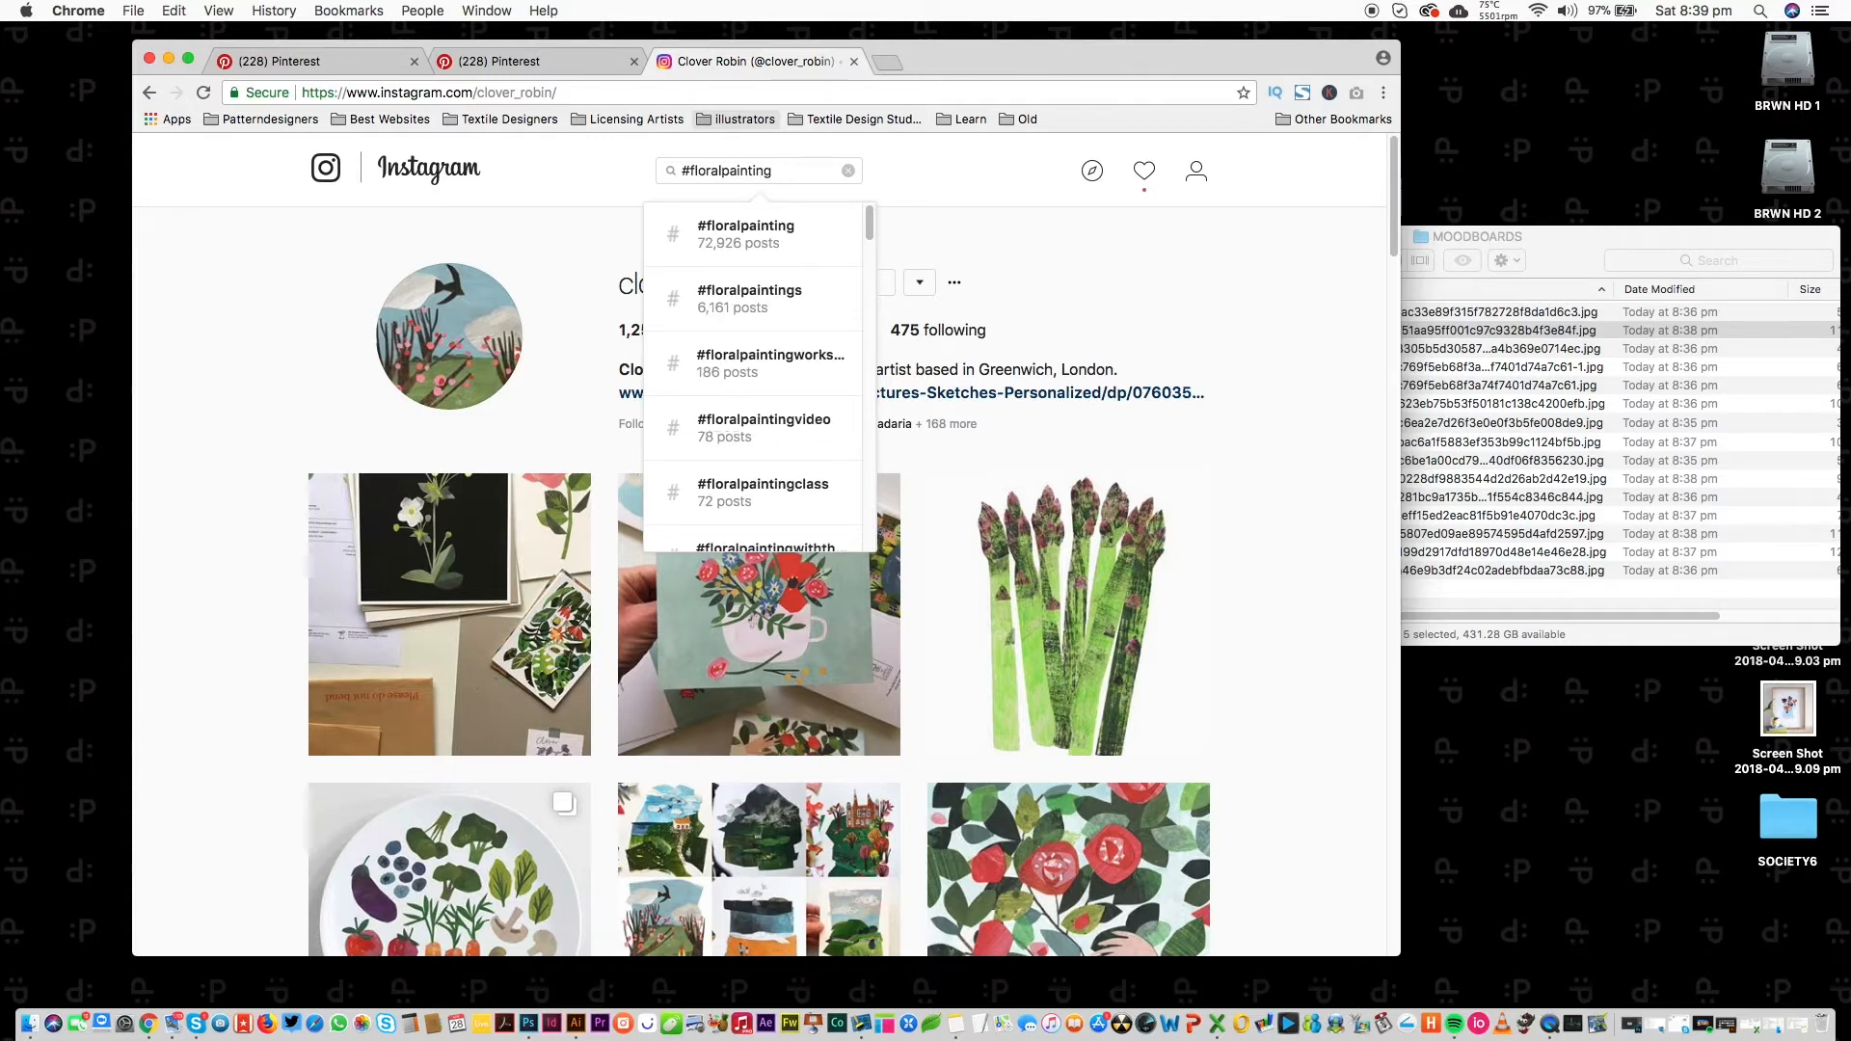
click(761, 247)
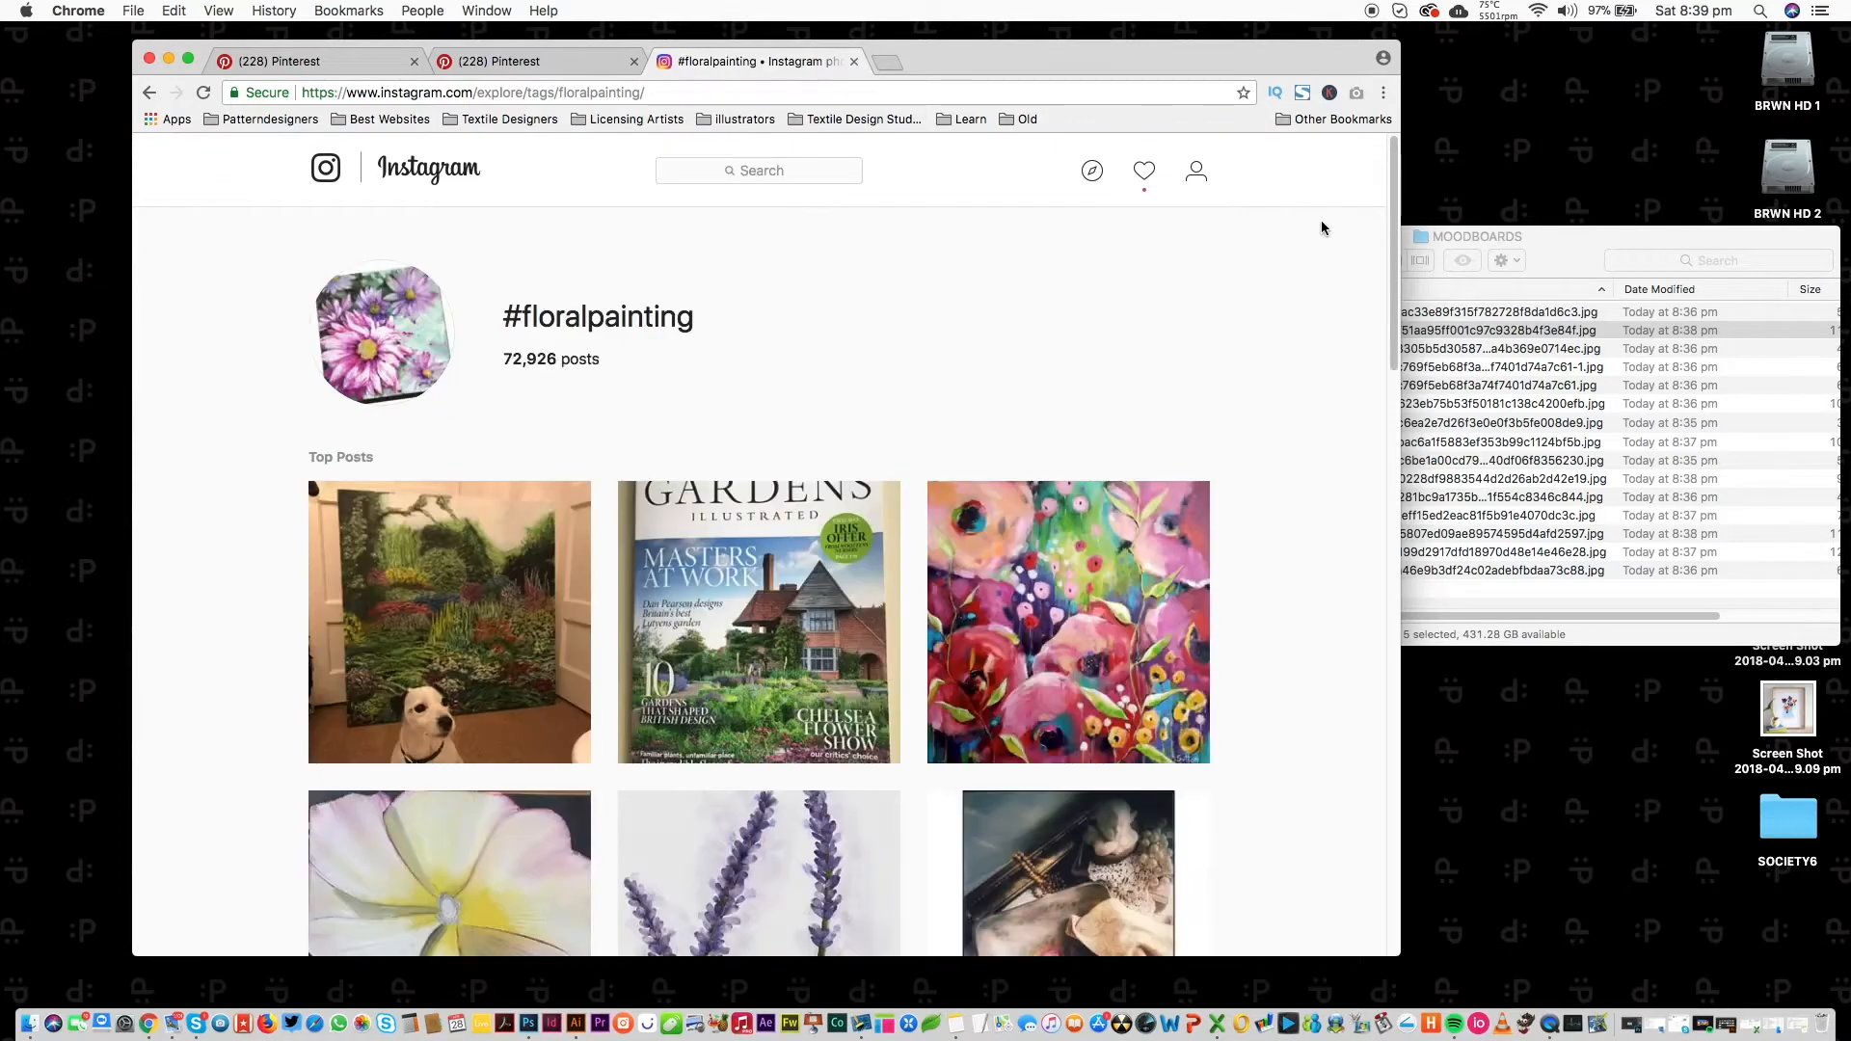
drag(1391, 181, 1260, 521)
scroll(1260, 522, down, 10)
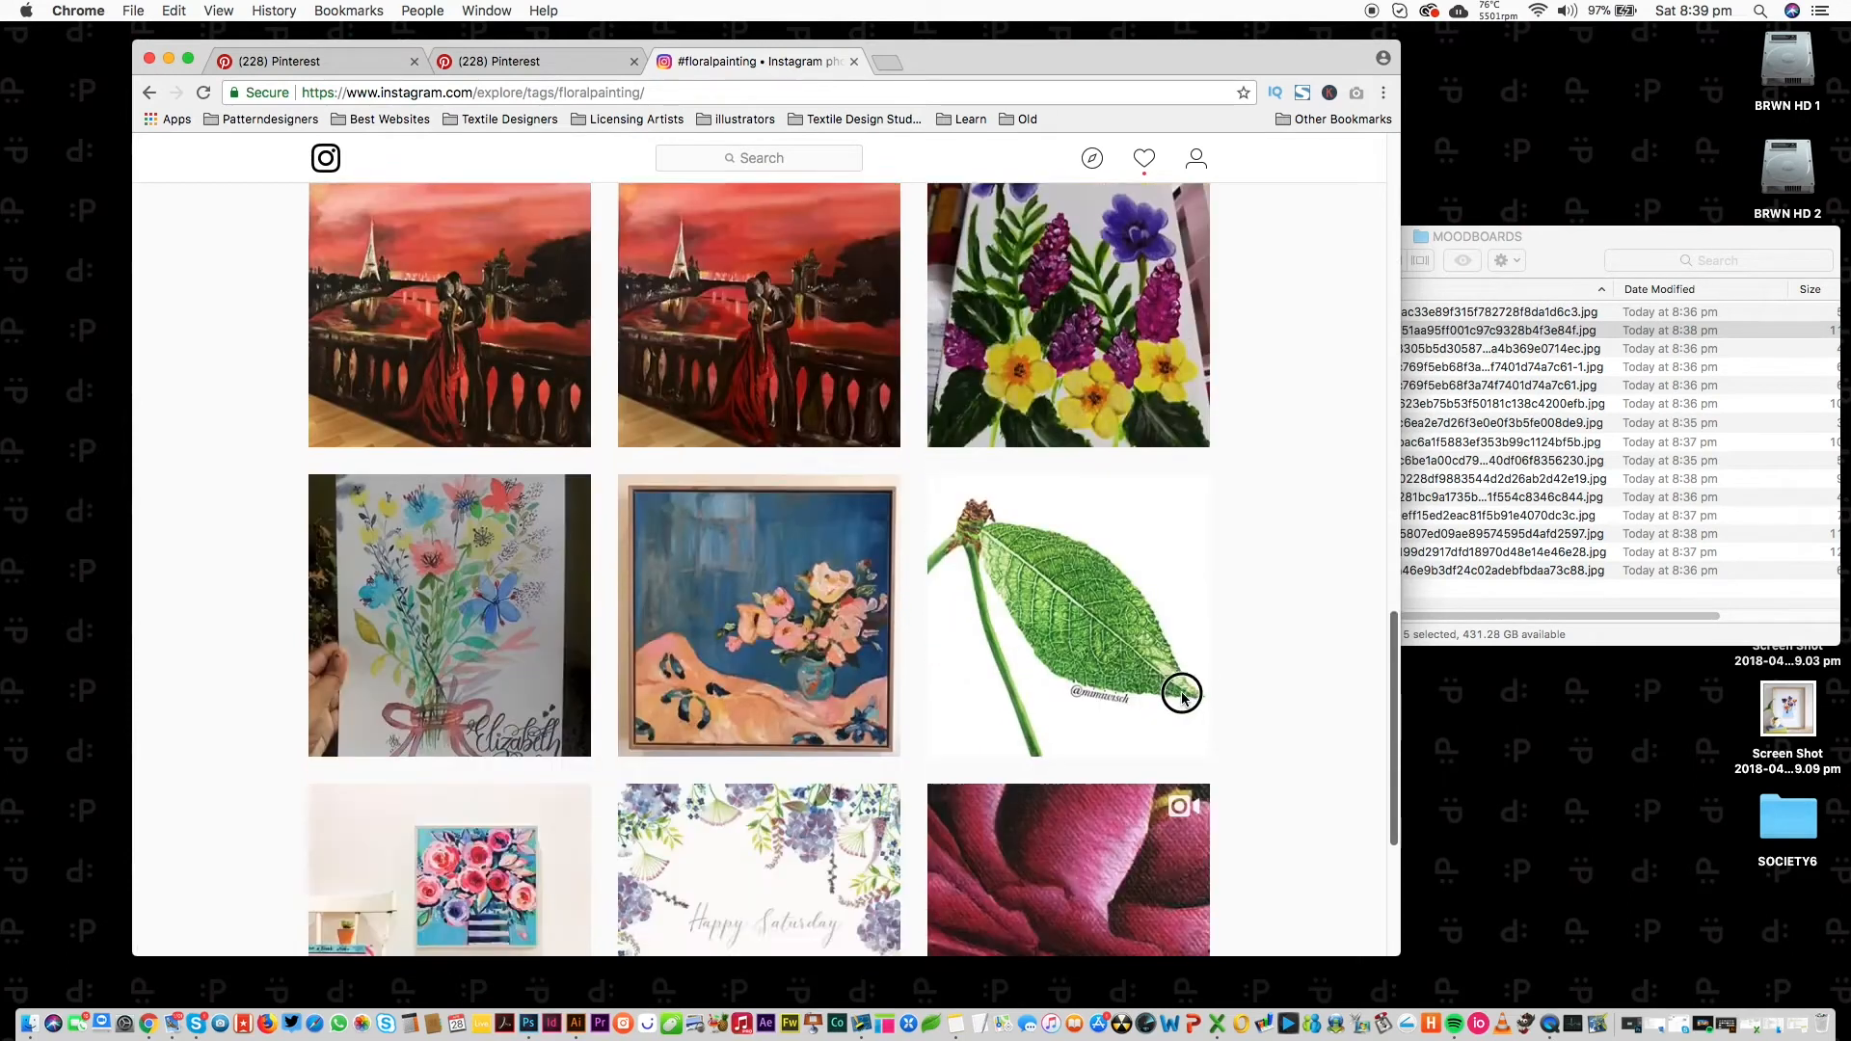
scroll(1138, 801, down, 5)
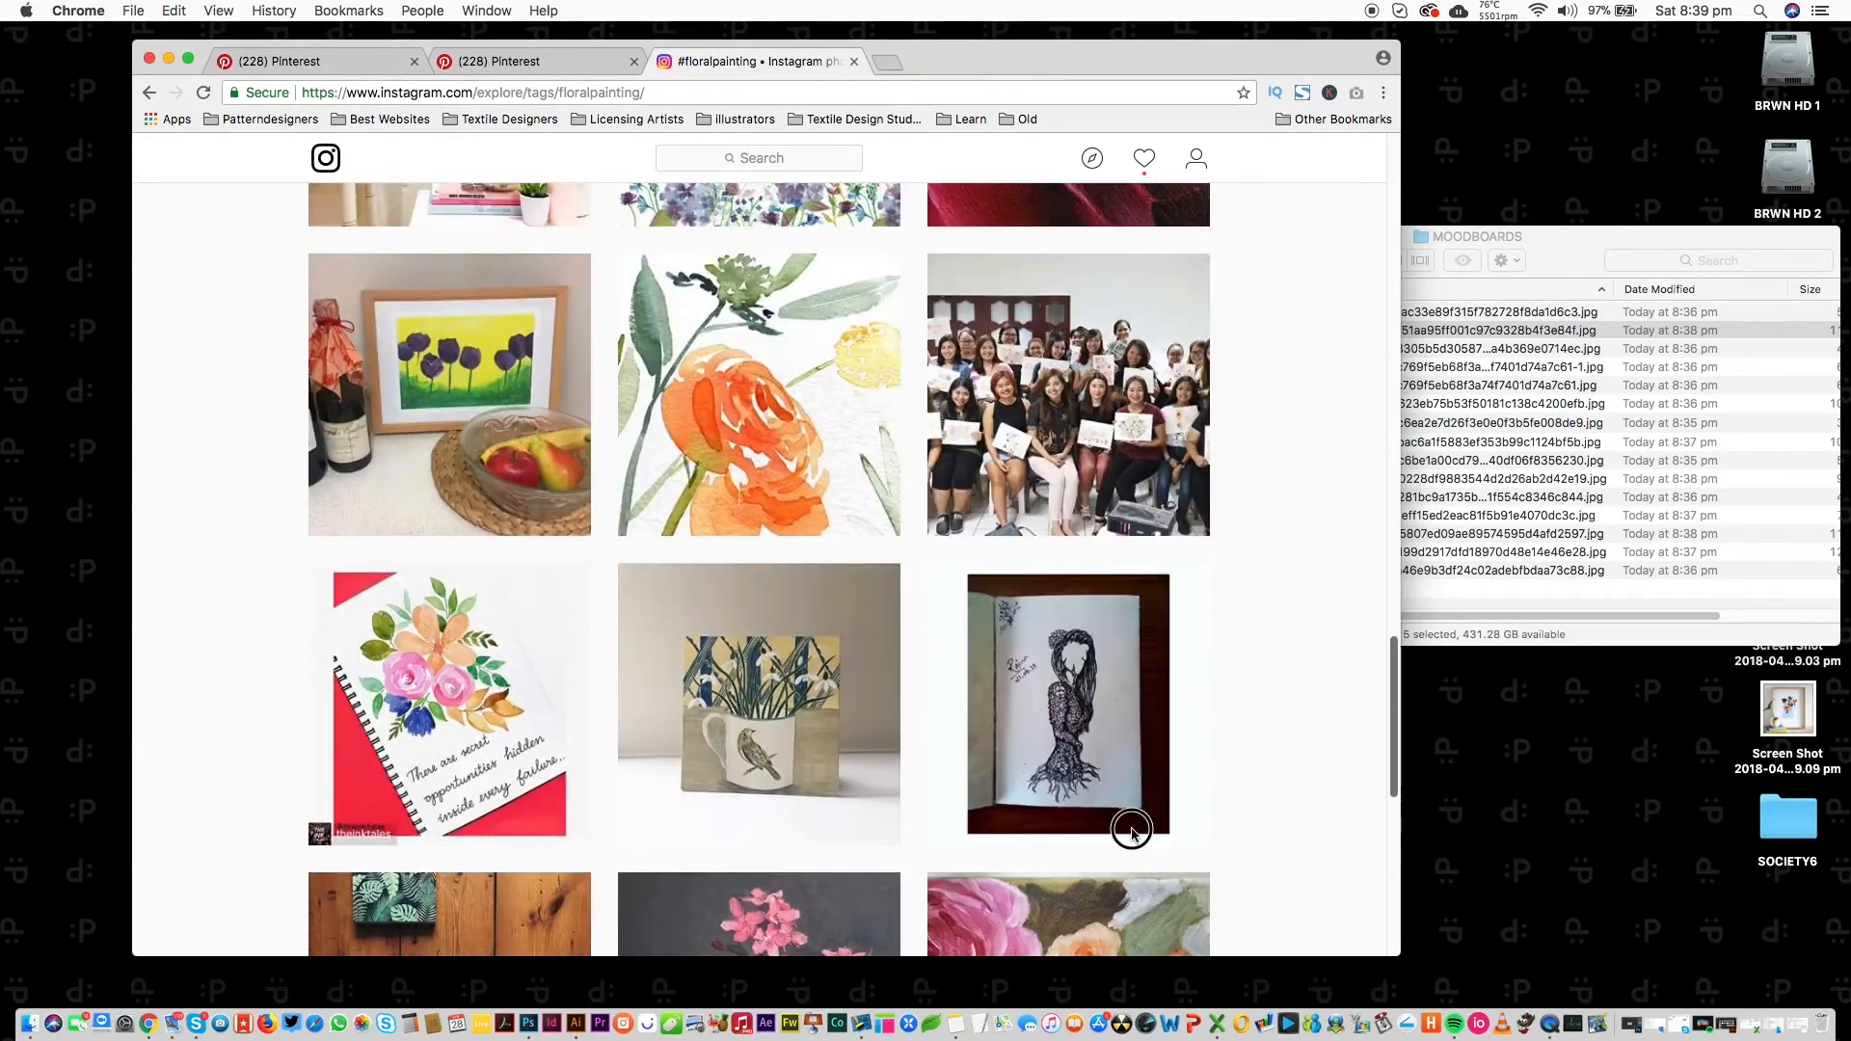
Open the orange watercolour post and the purple abstract floral post in background tabs.
super+click(759, 404)
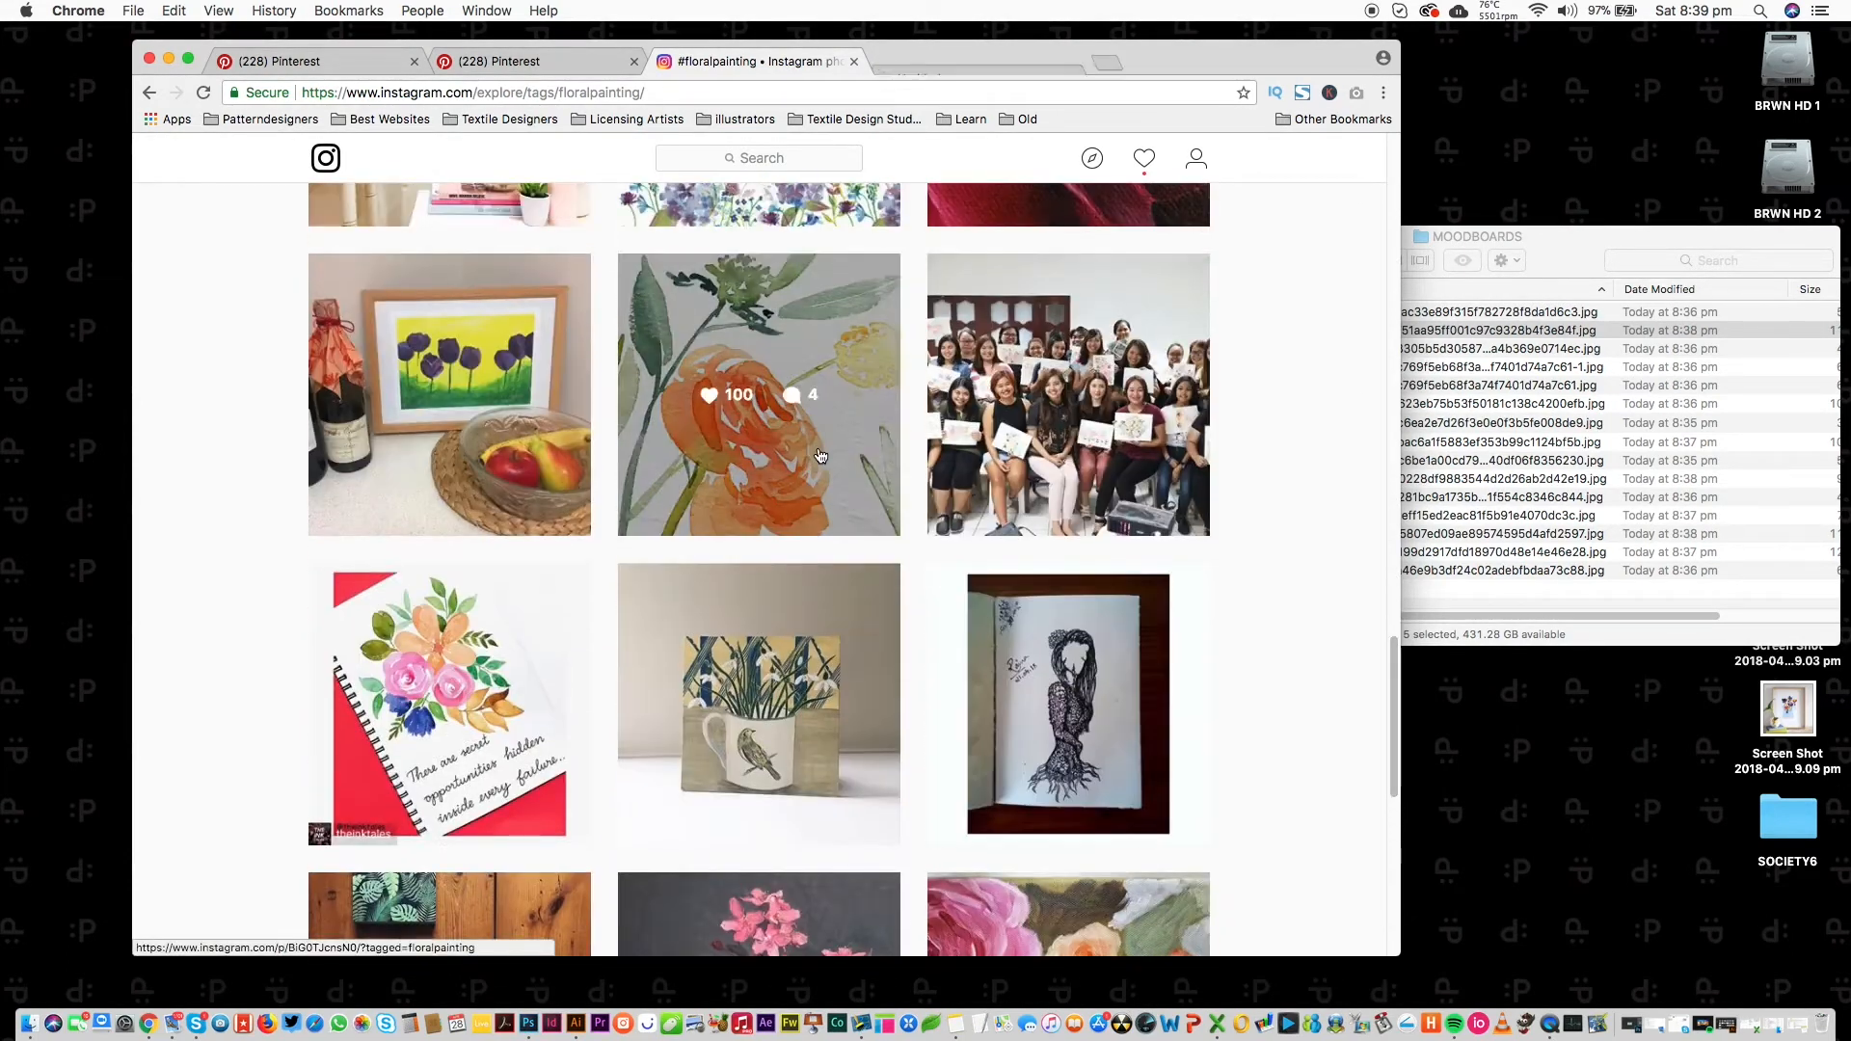
drag(1392, 677, 1334, 992)
drag(1388, 772, 1379, 855)
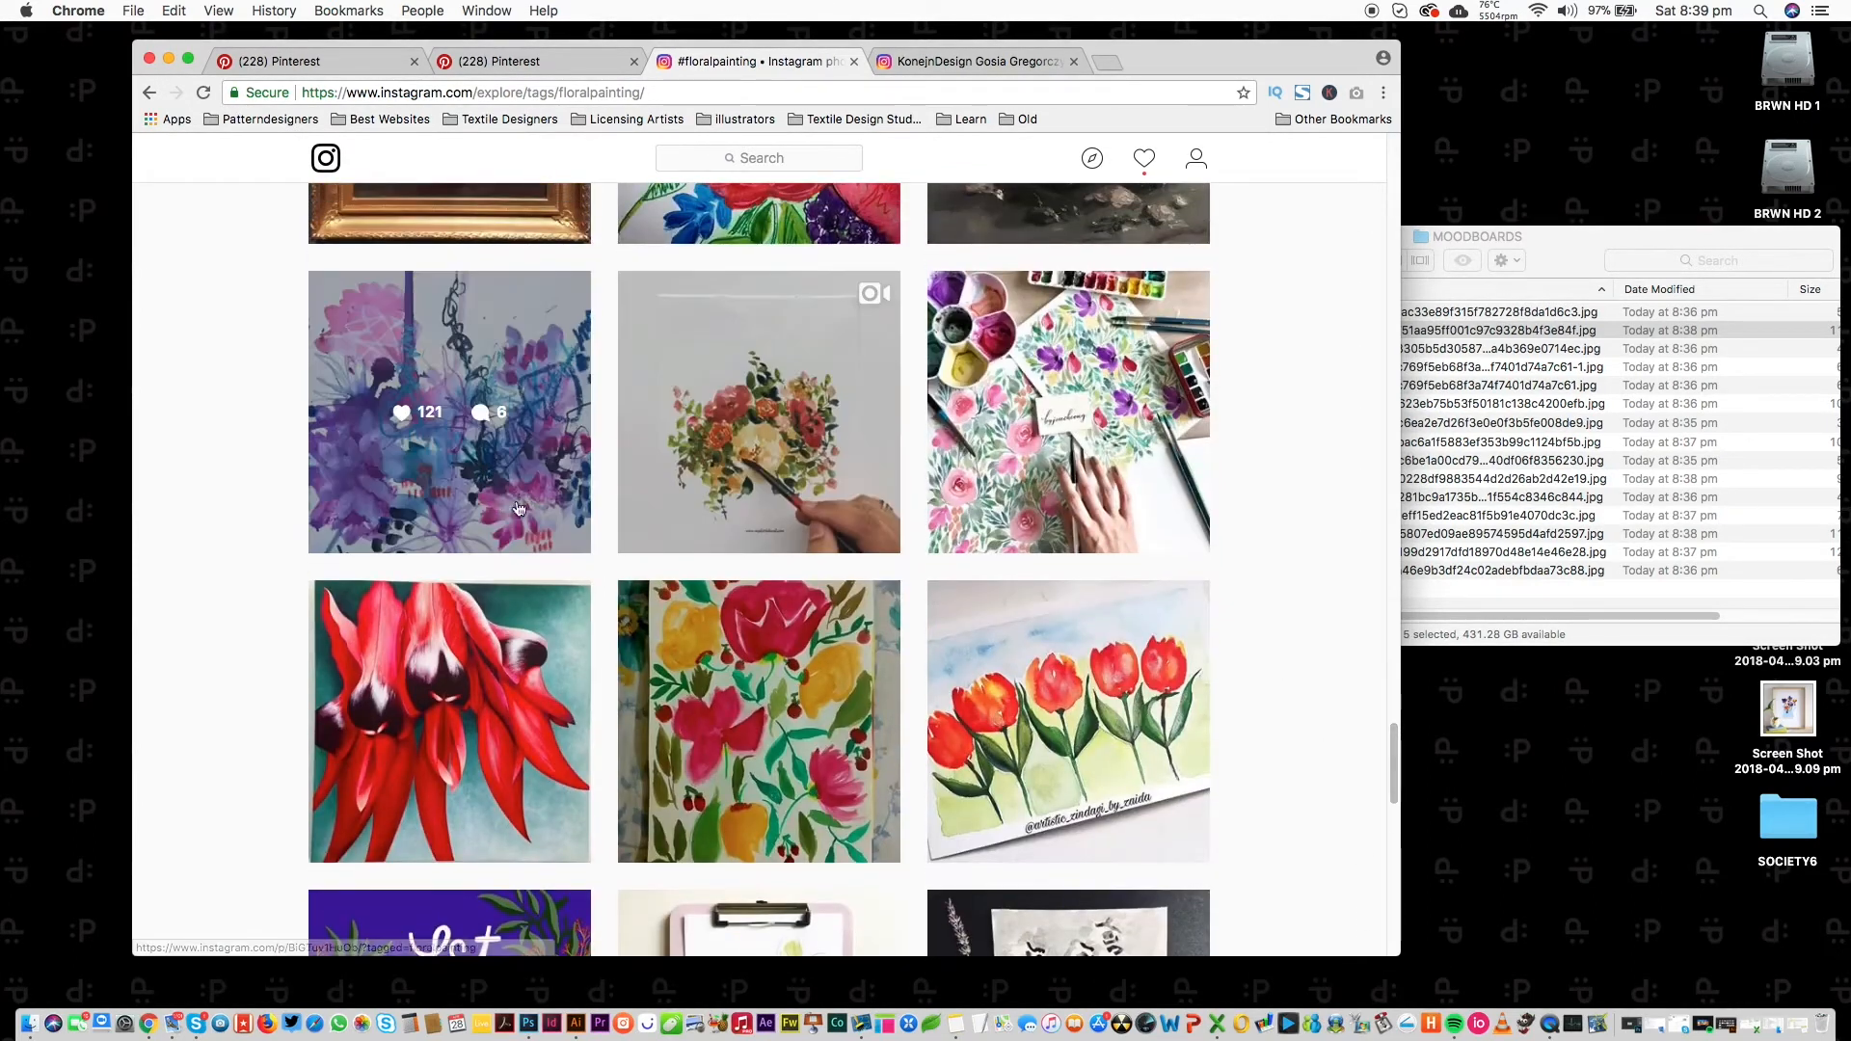
super+click(492, 509)
Screenshot the orange watercolour painting with its tag labels hidden.
click(978, 58)
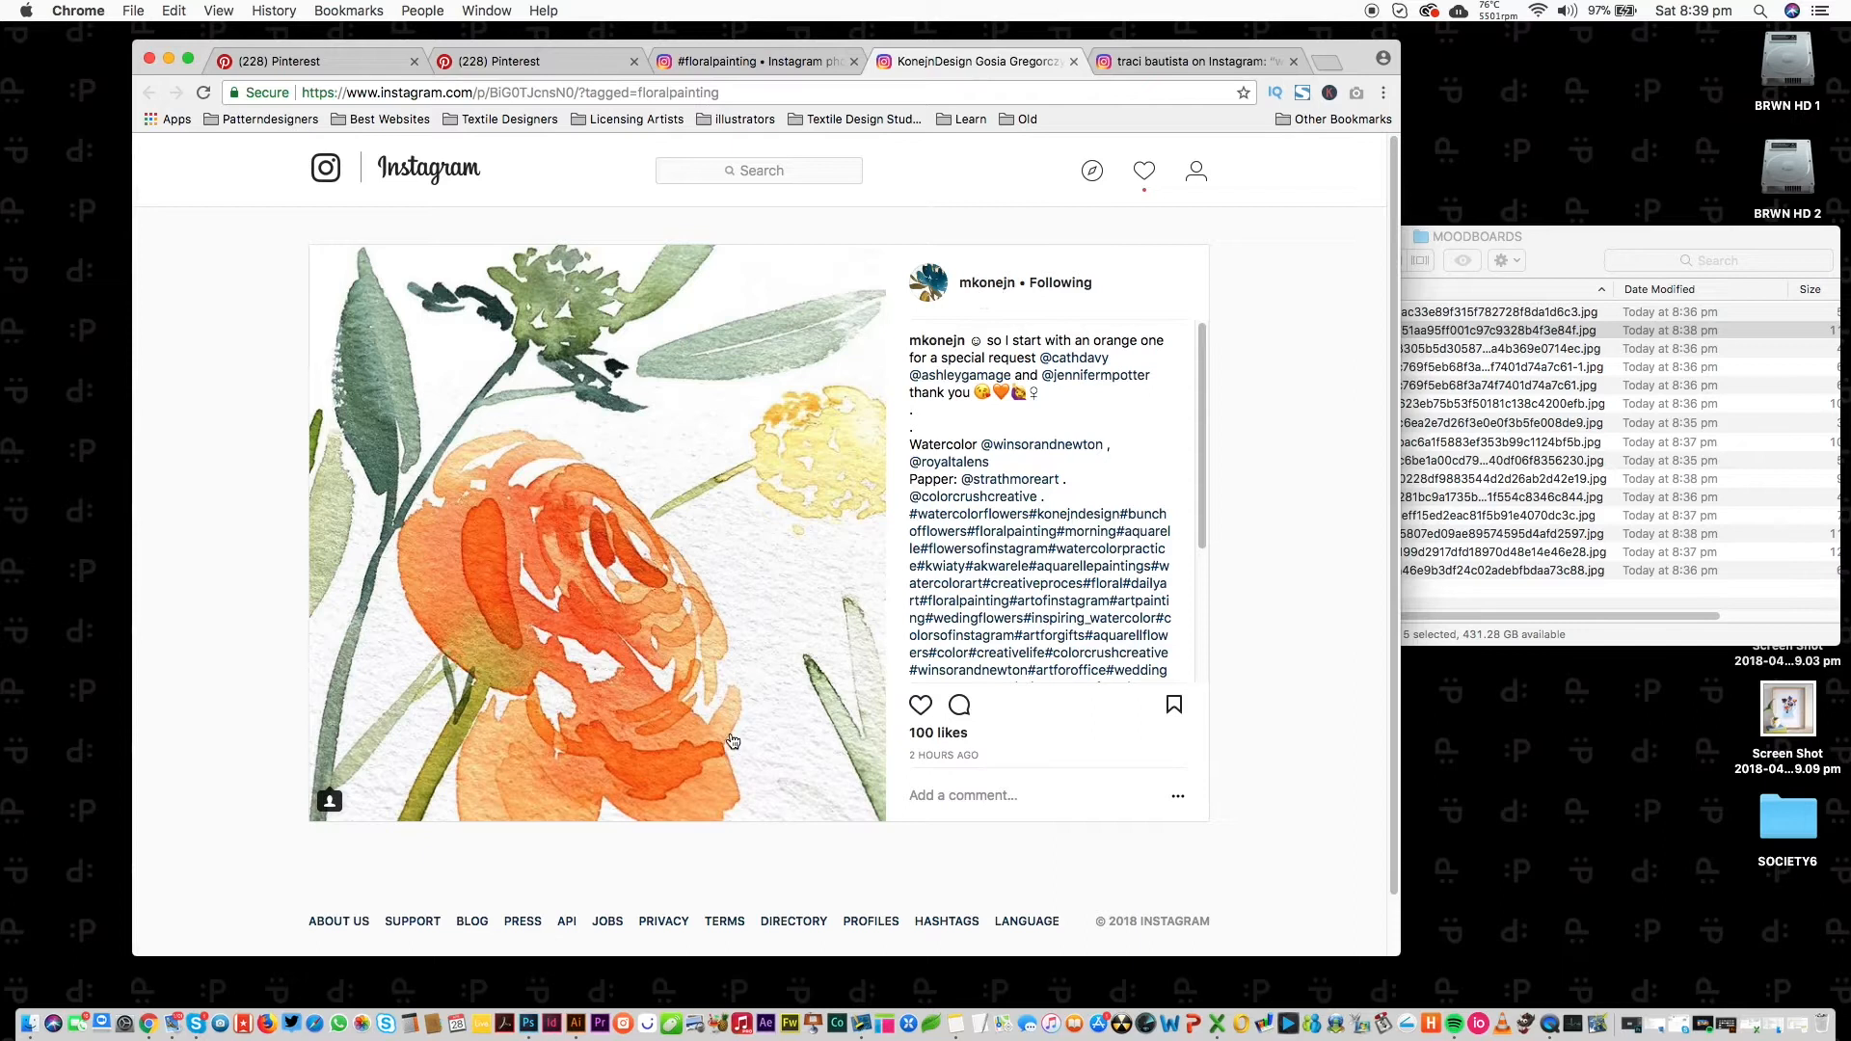
click(508, 614)
drag(310, 246, 880, 821)
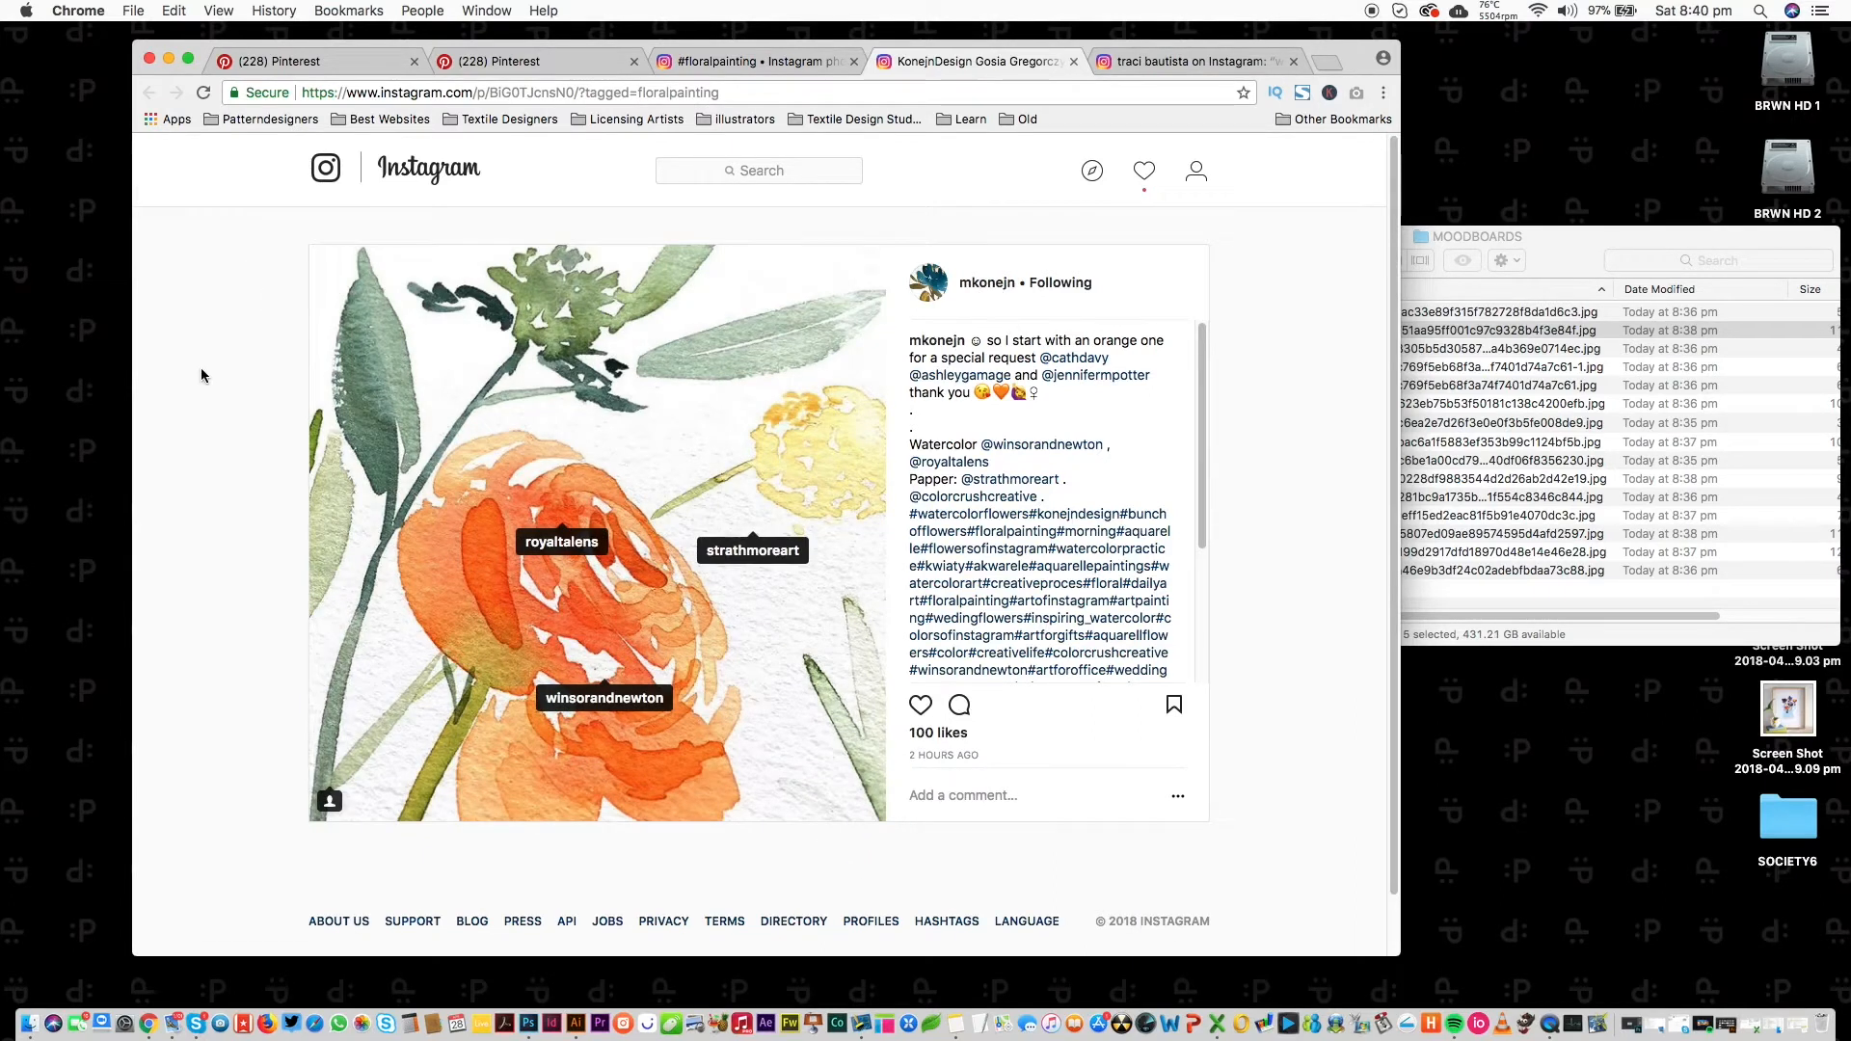
click(497, 791)
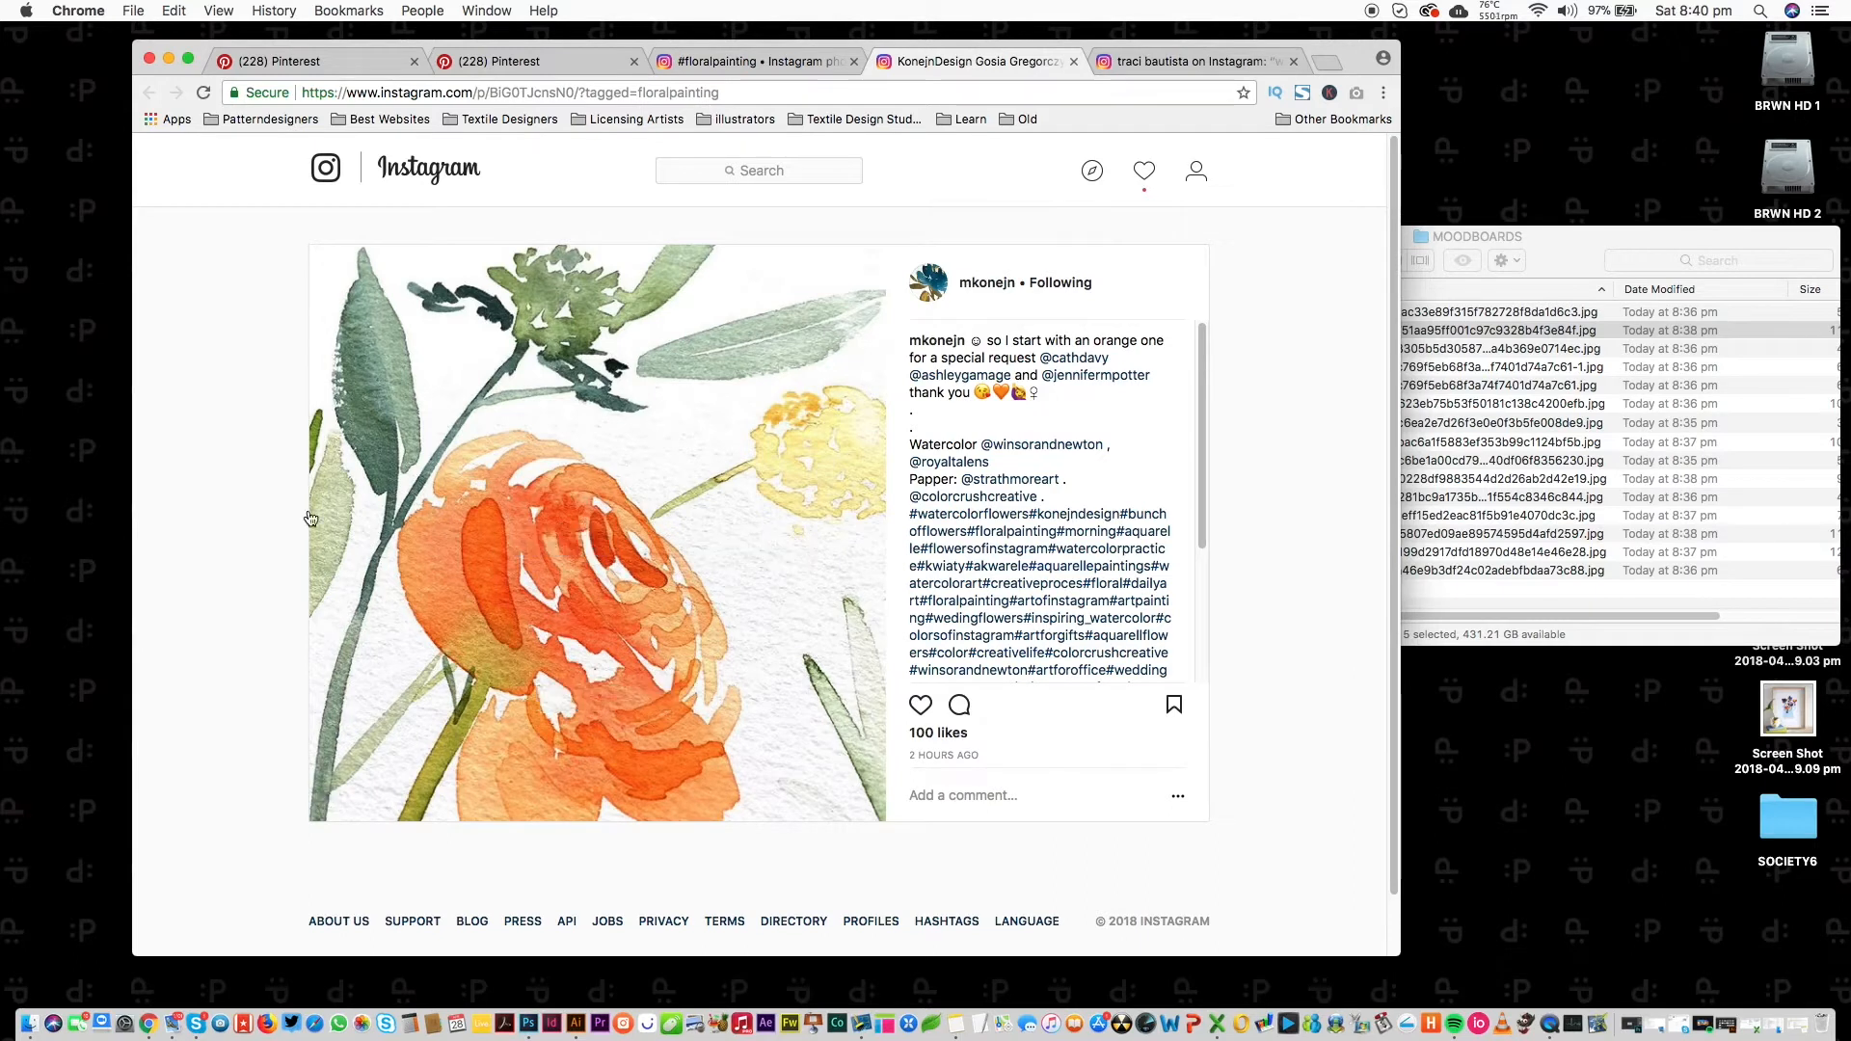
mouse_move(314, 251)
mouse_down()
mouse_move(823, 714)
mouse_move(764, 785)
mouse_move(880, 806)
mouse_move(879, 755)
mouse_up()
Visit the watercolour artist's profile, then screenshot the abstract floral image.
click(988, 281)
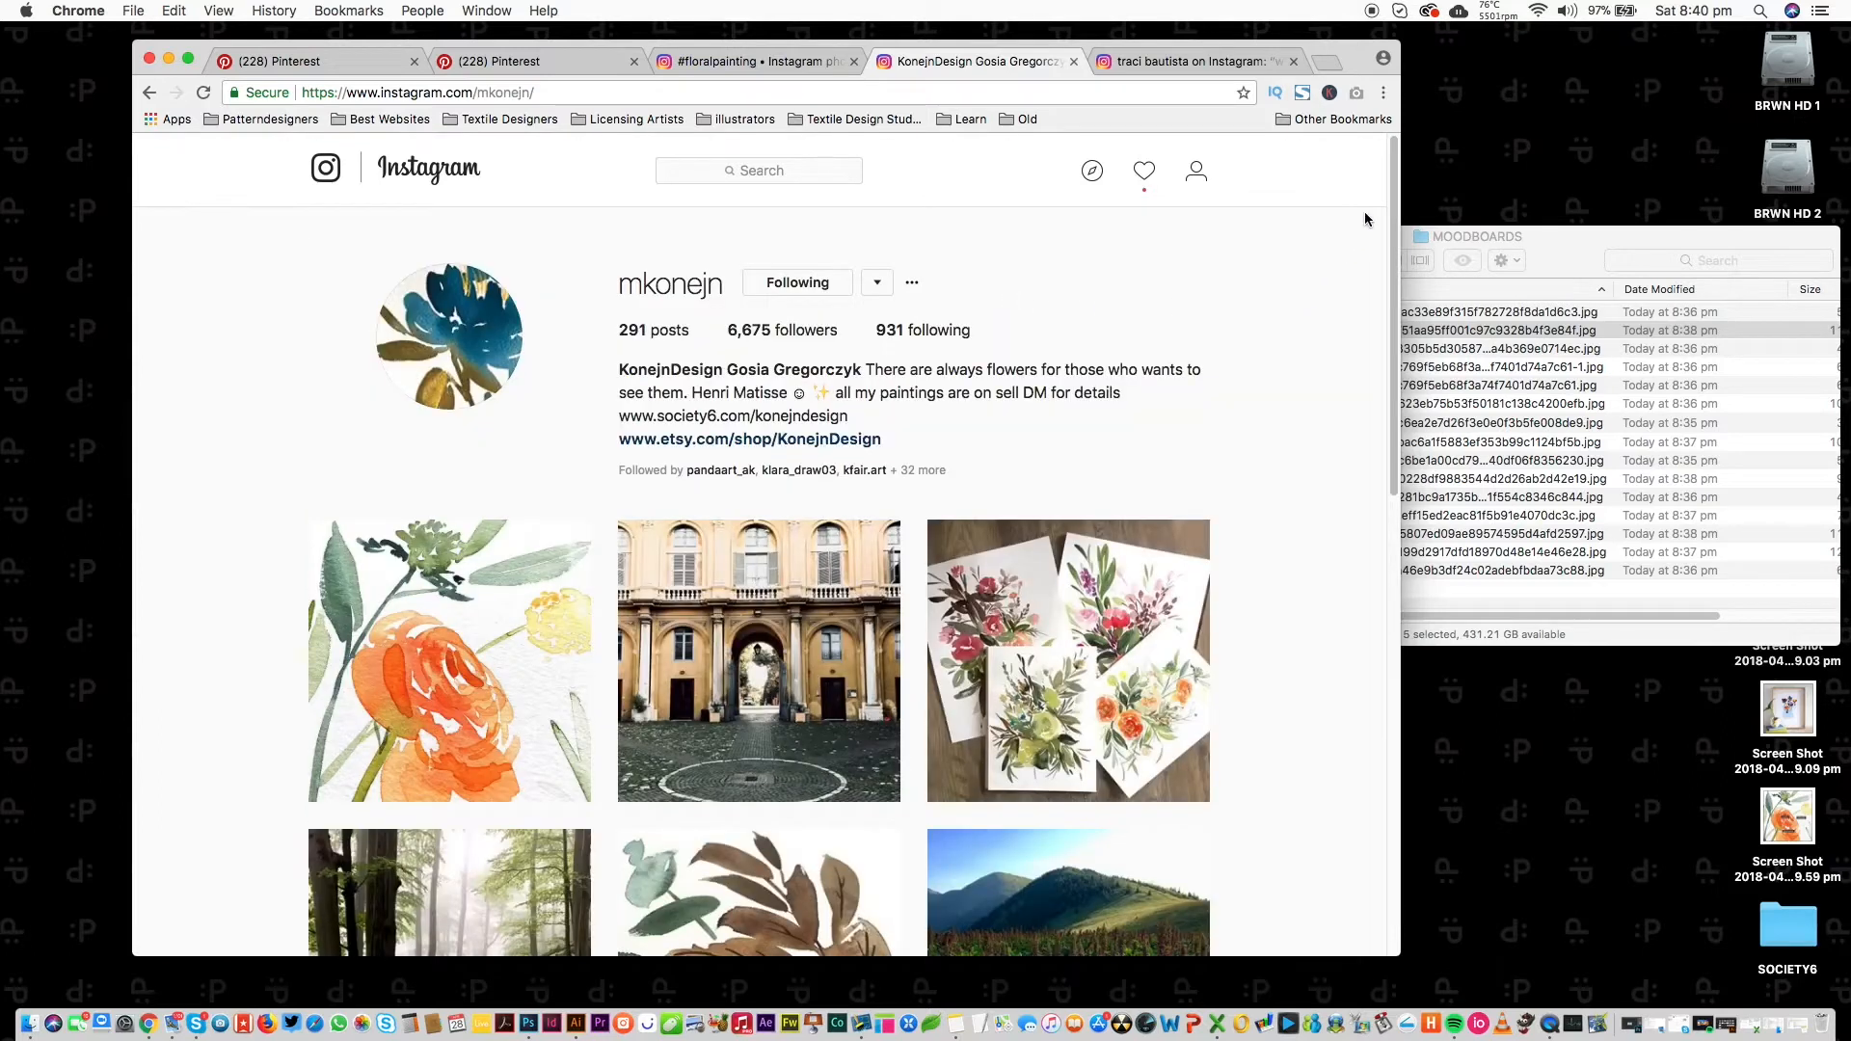
scroll(1347, 359, down, 6)
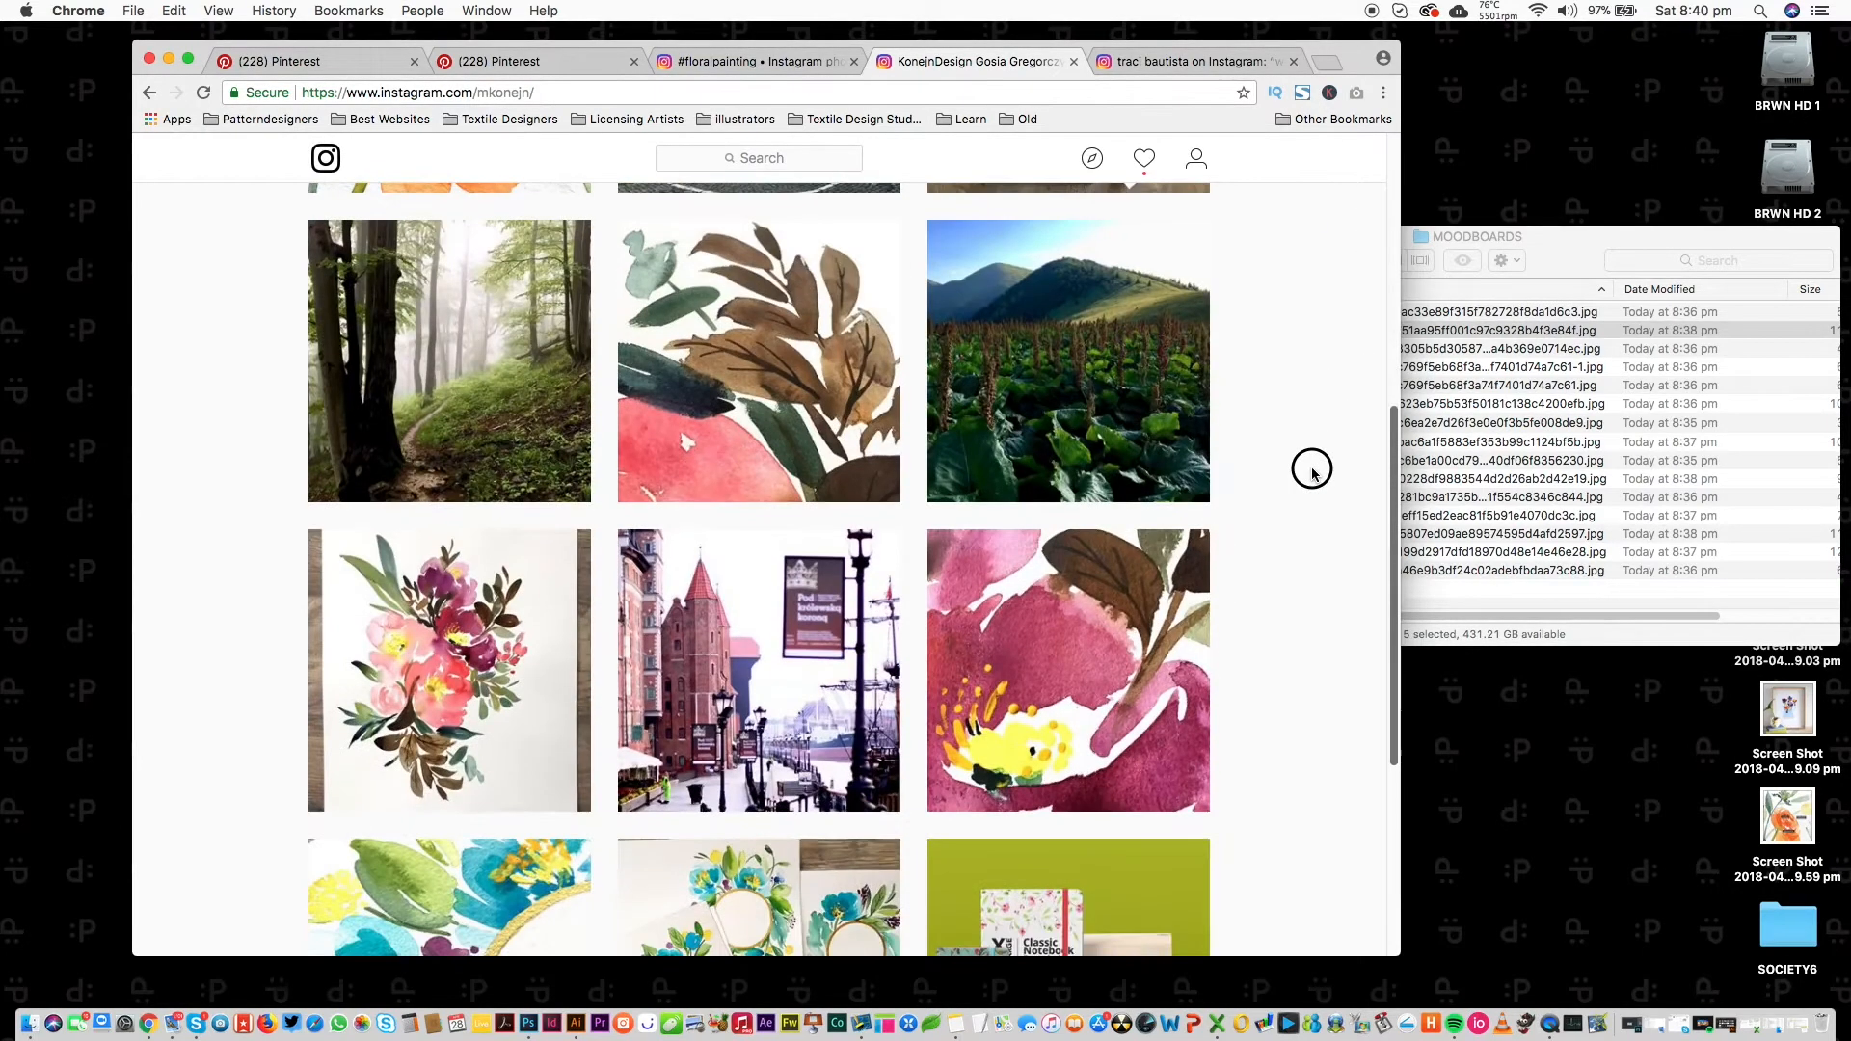
scroll(1312, 472, down, 2)
click(425, 570)
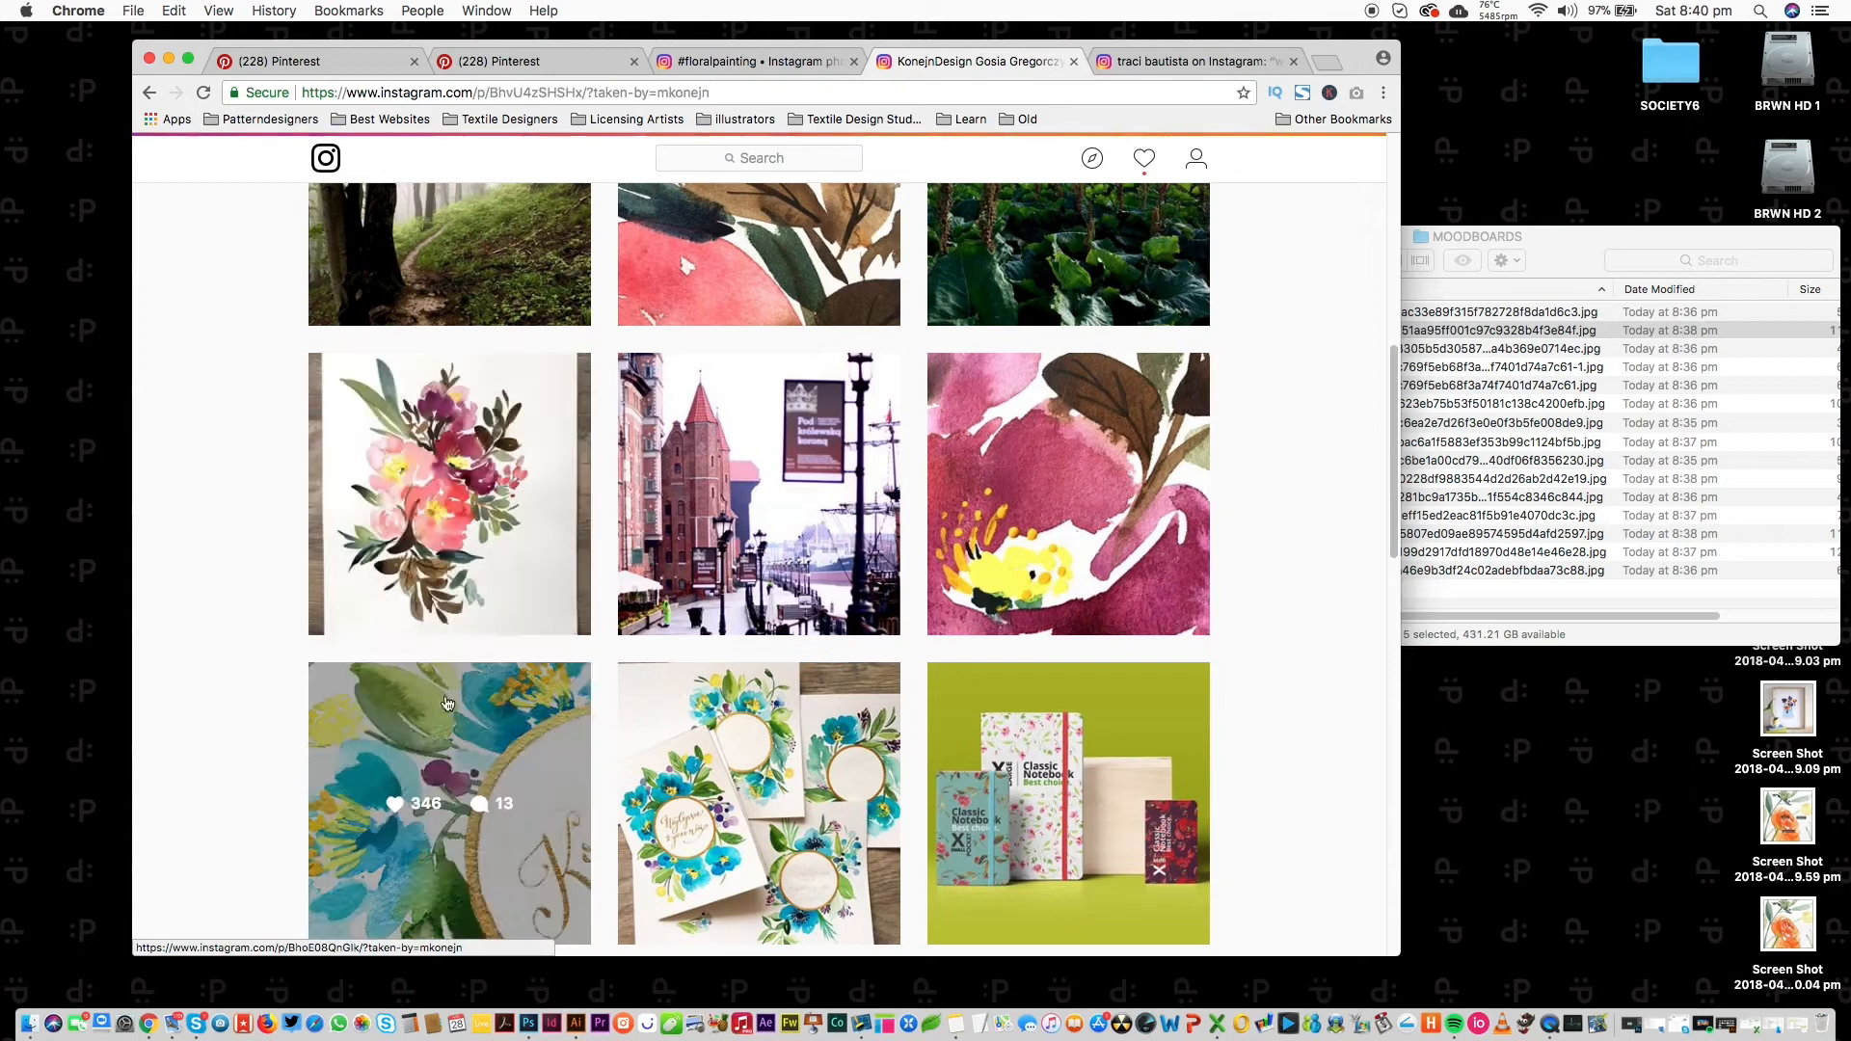
key(super+w)
key(super+shift+4)
drag(311, 249, 885, 817)
Screenshot the dot-cards image from the abstract painter's Instagram profile.
click(1001, 285)
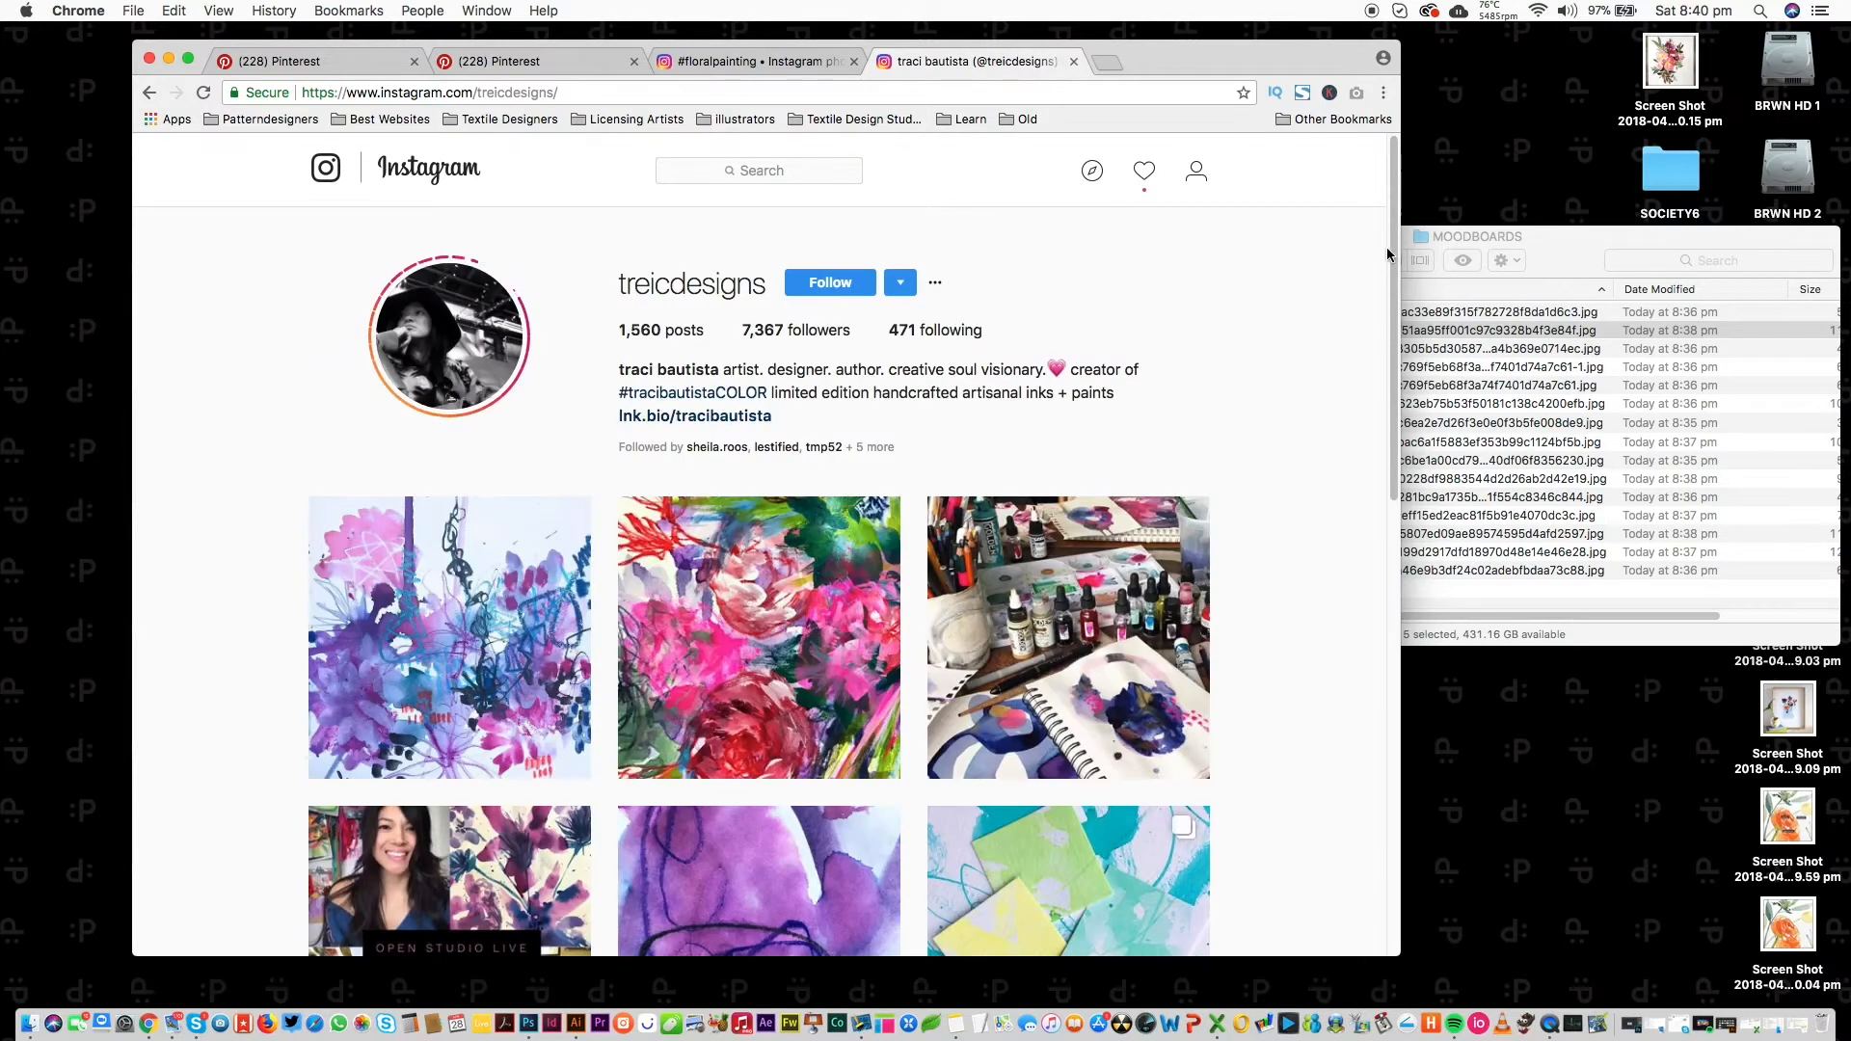
scroll(1376, 364, down, 10)
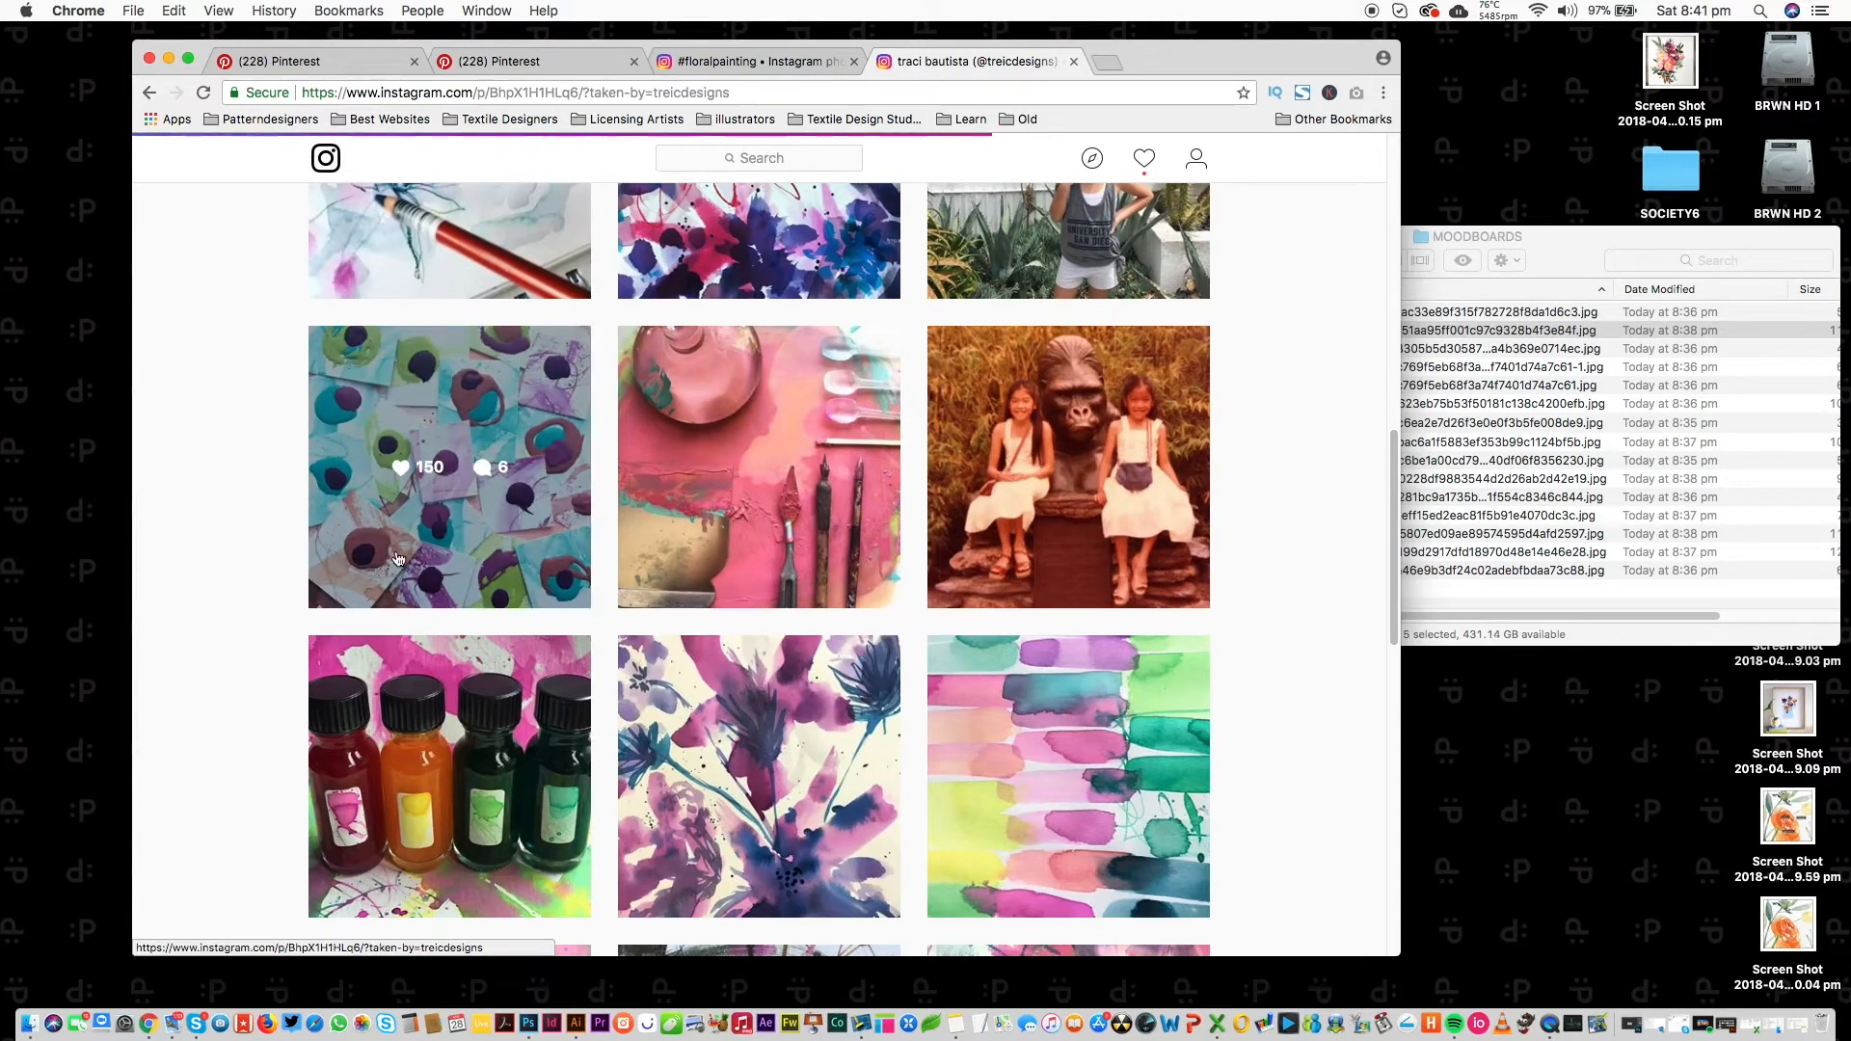
click(424, 529)
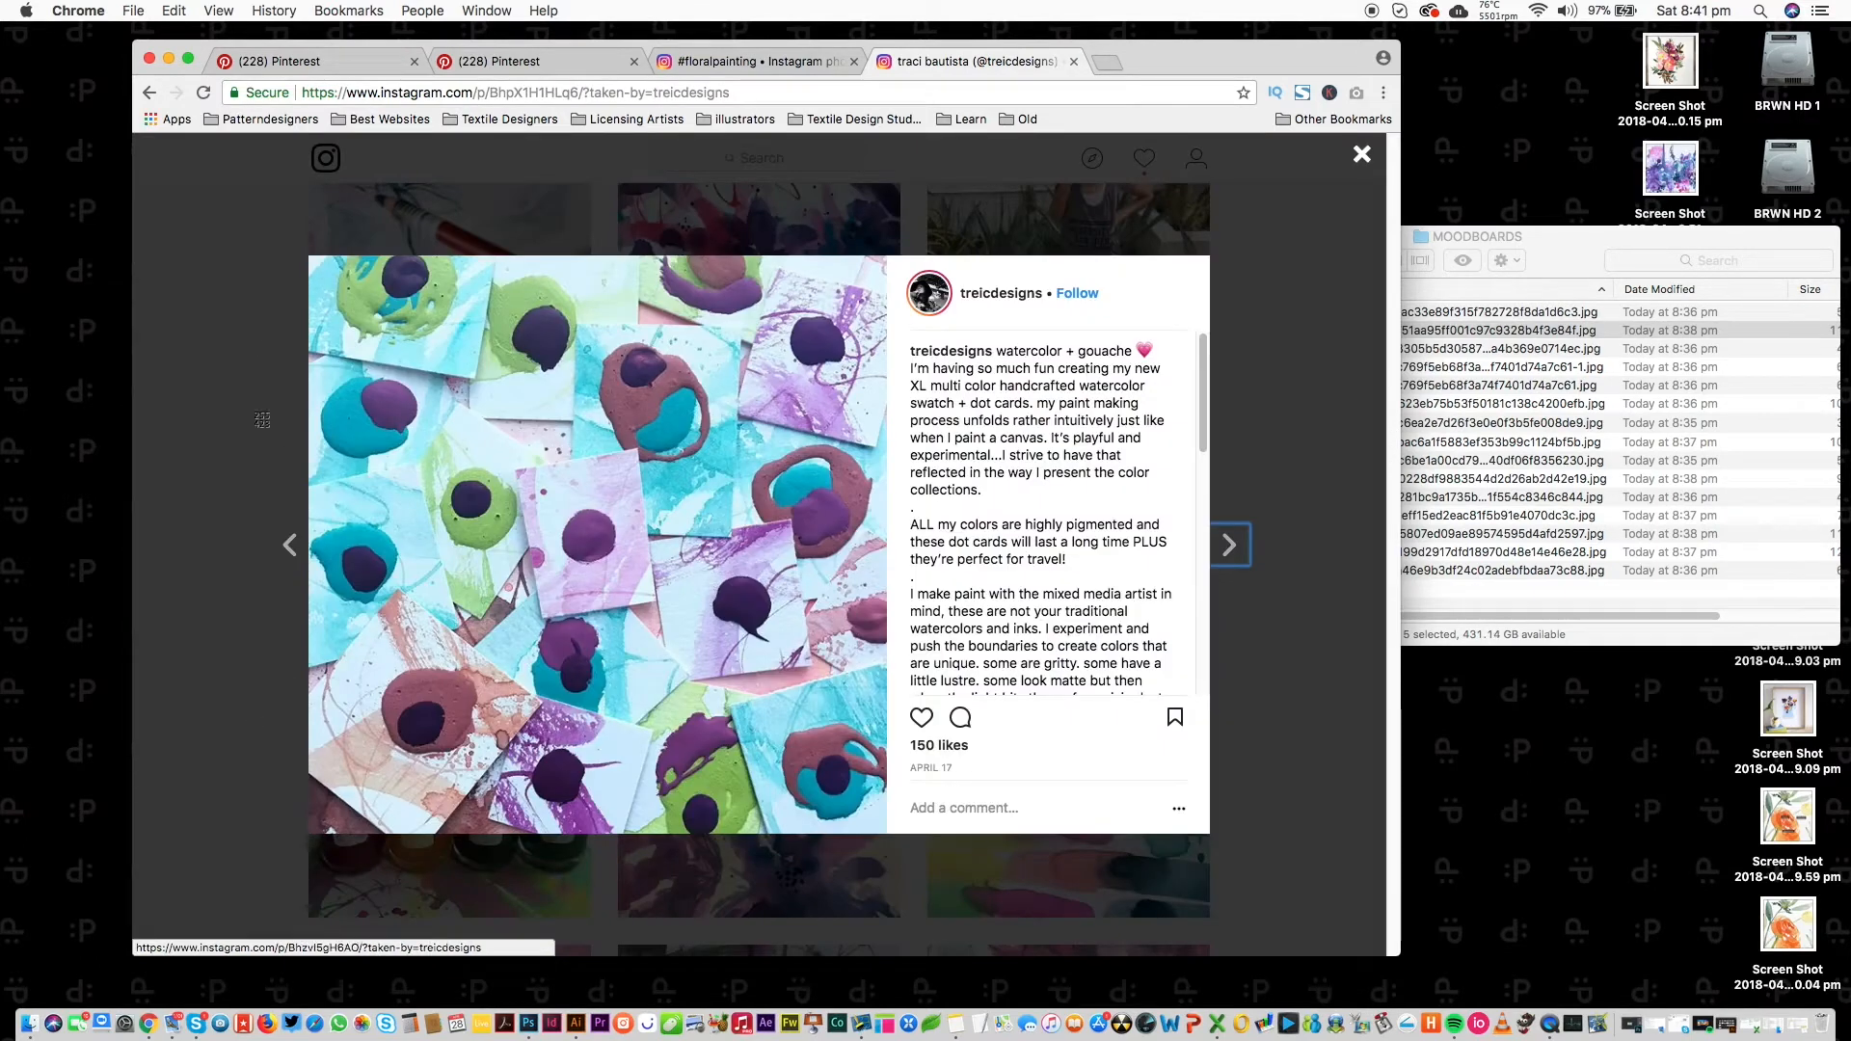
drag(313, 258, 885, 829)
click(1362, 154)
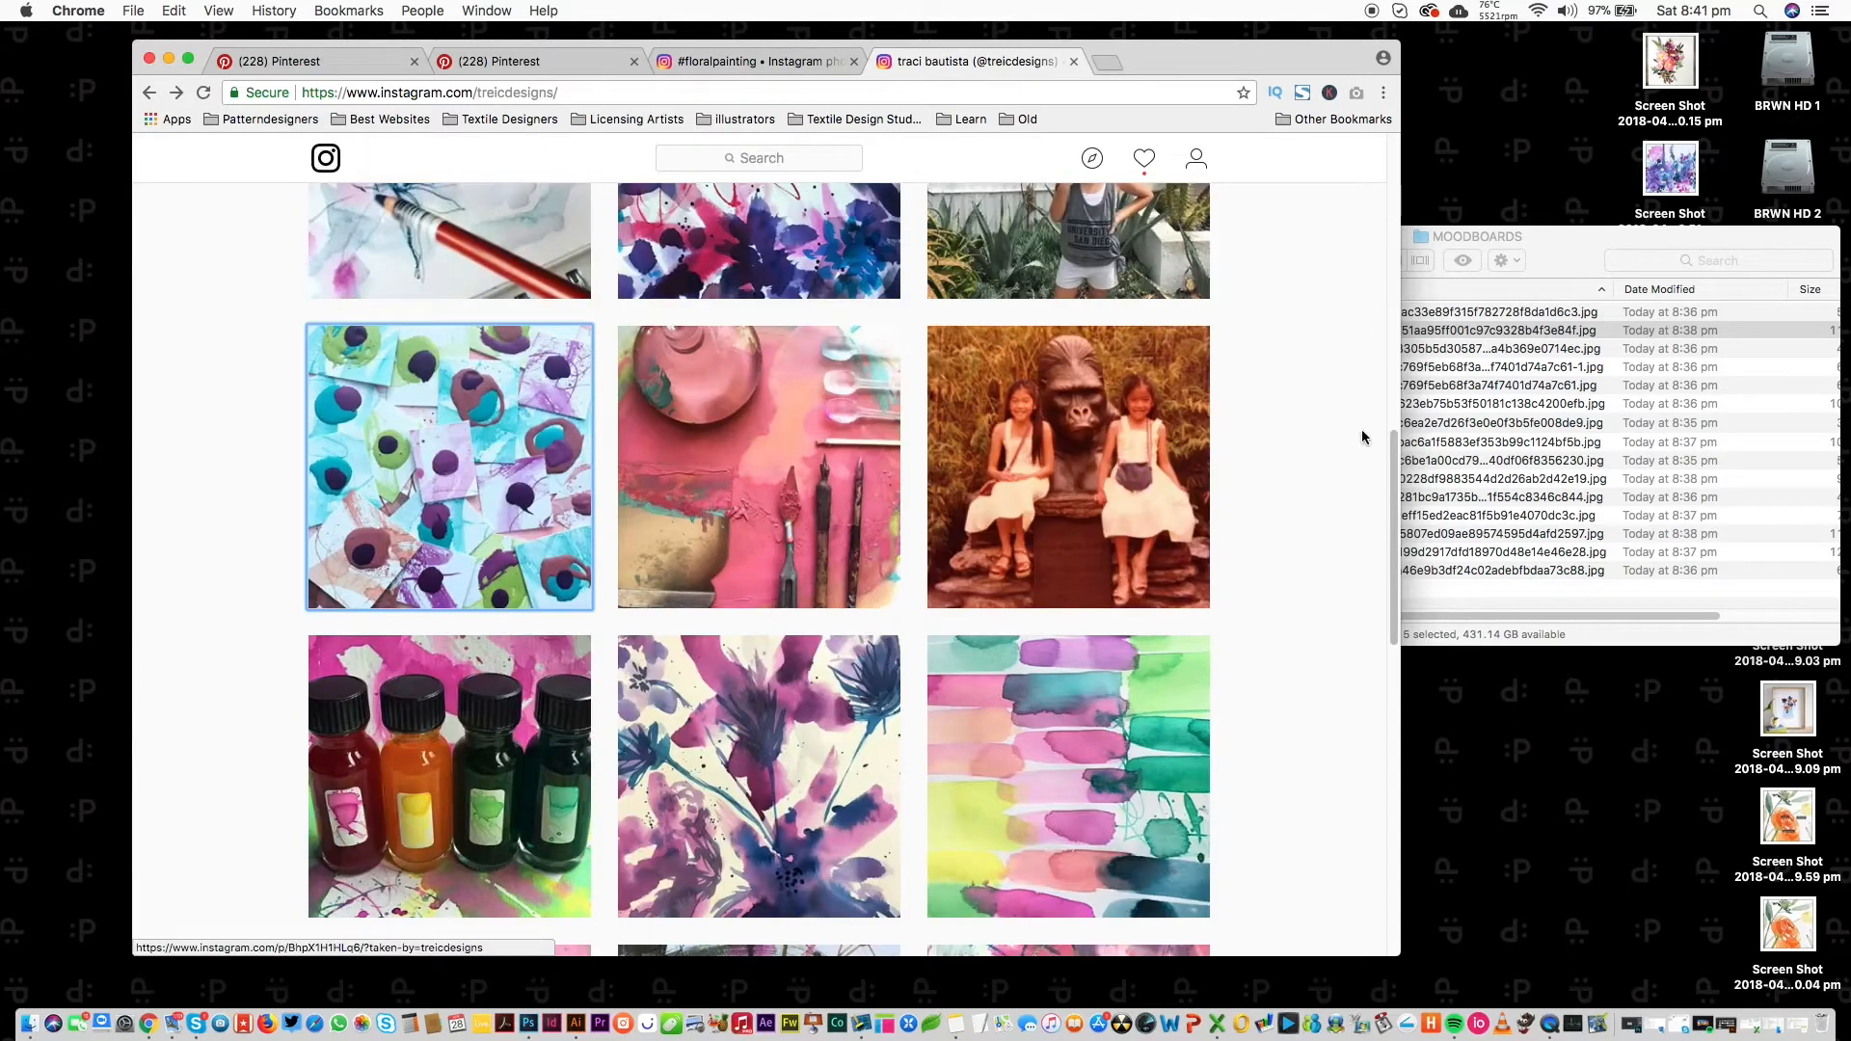
Screenshot the watercolour swatch post, then close that painter's profile tab.
scroll(1379, 559, down, 5)
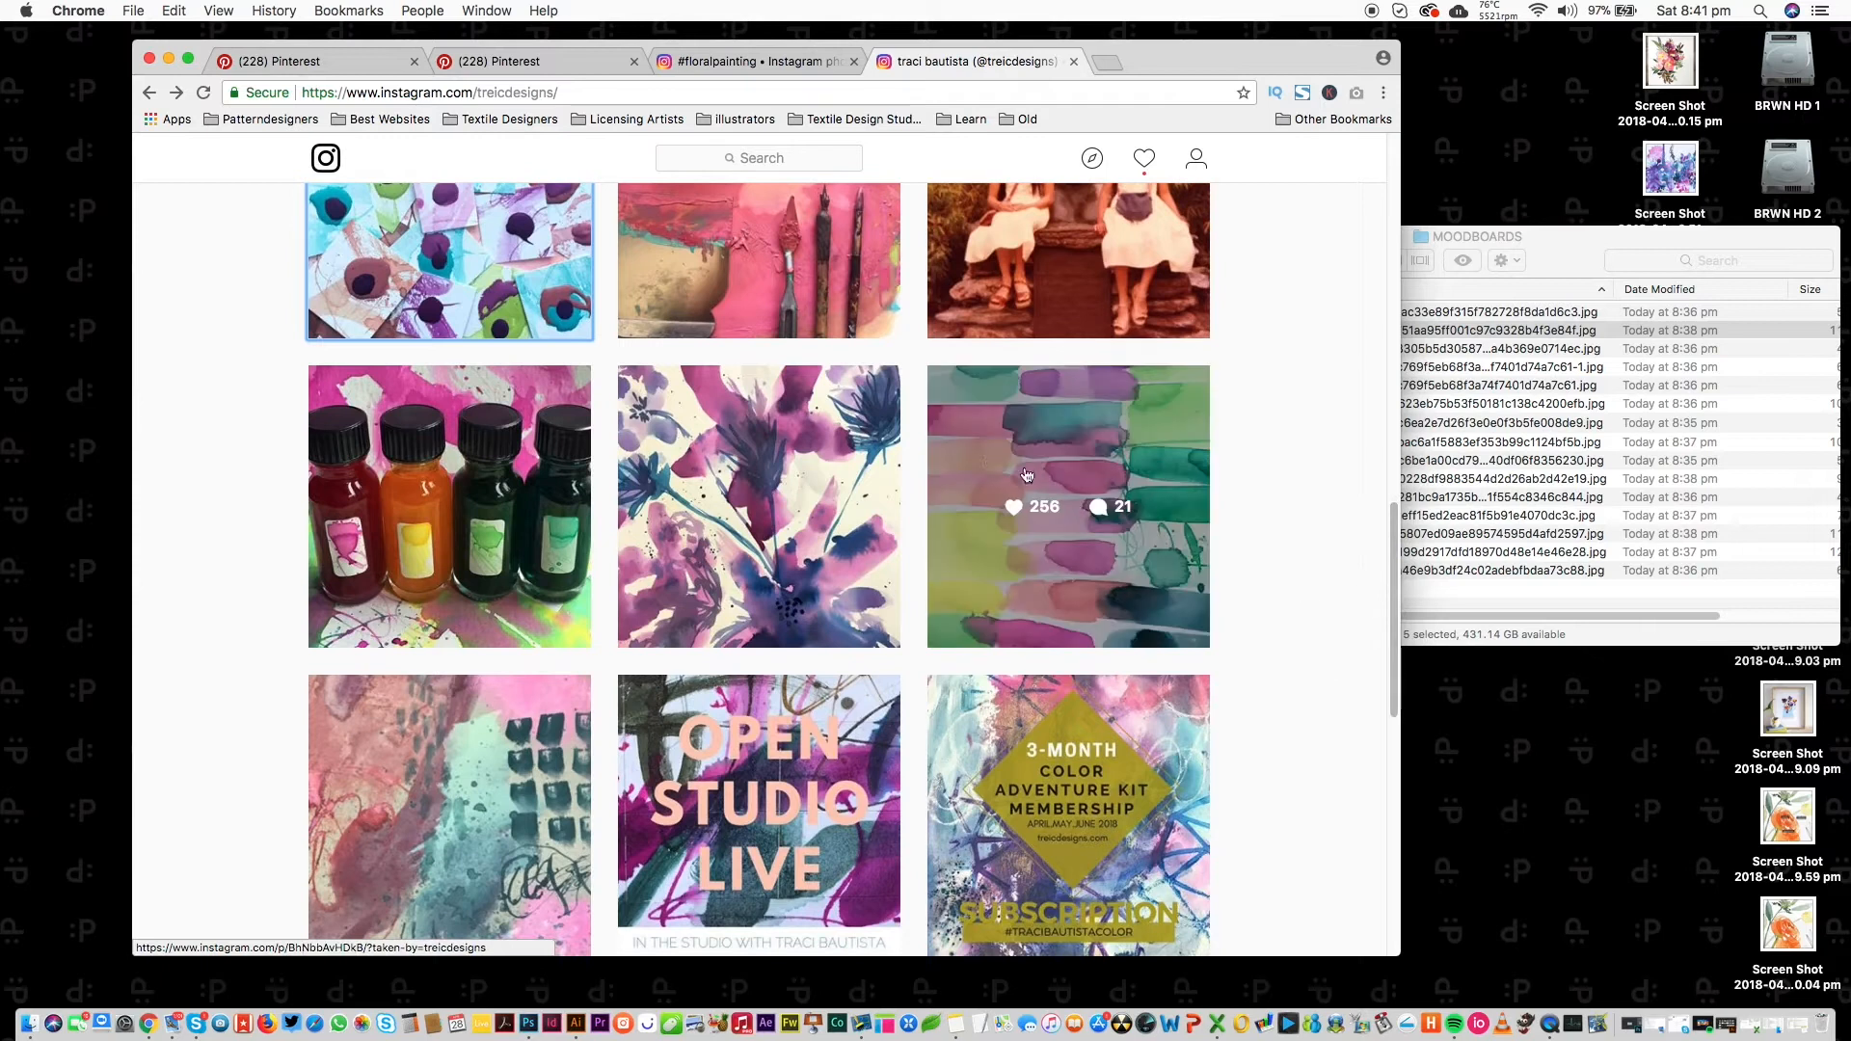
click(962, 507)
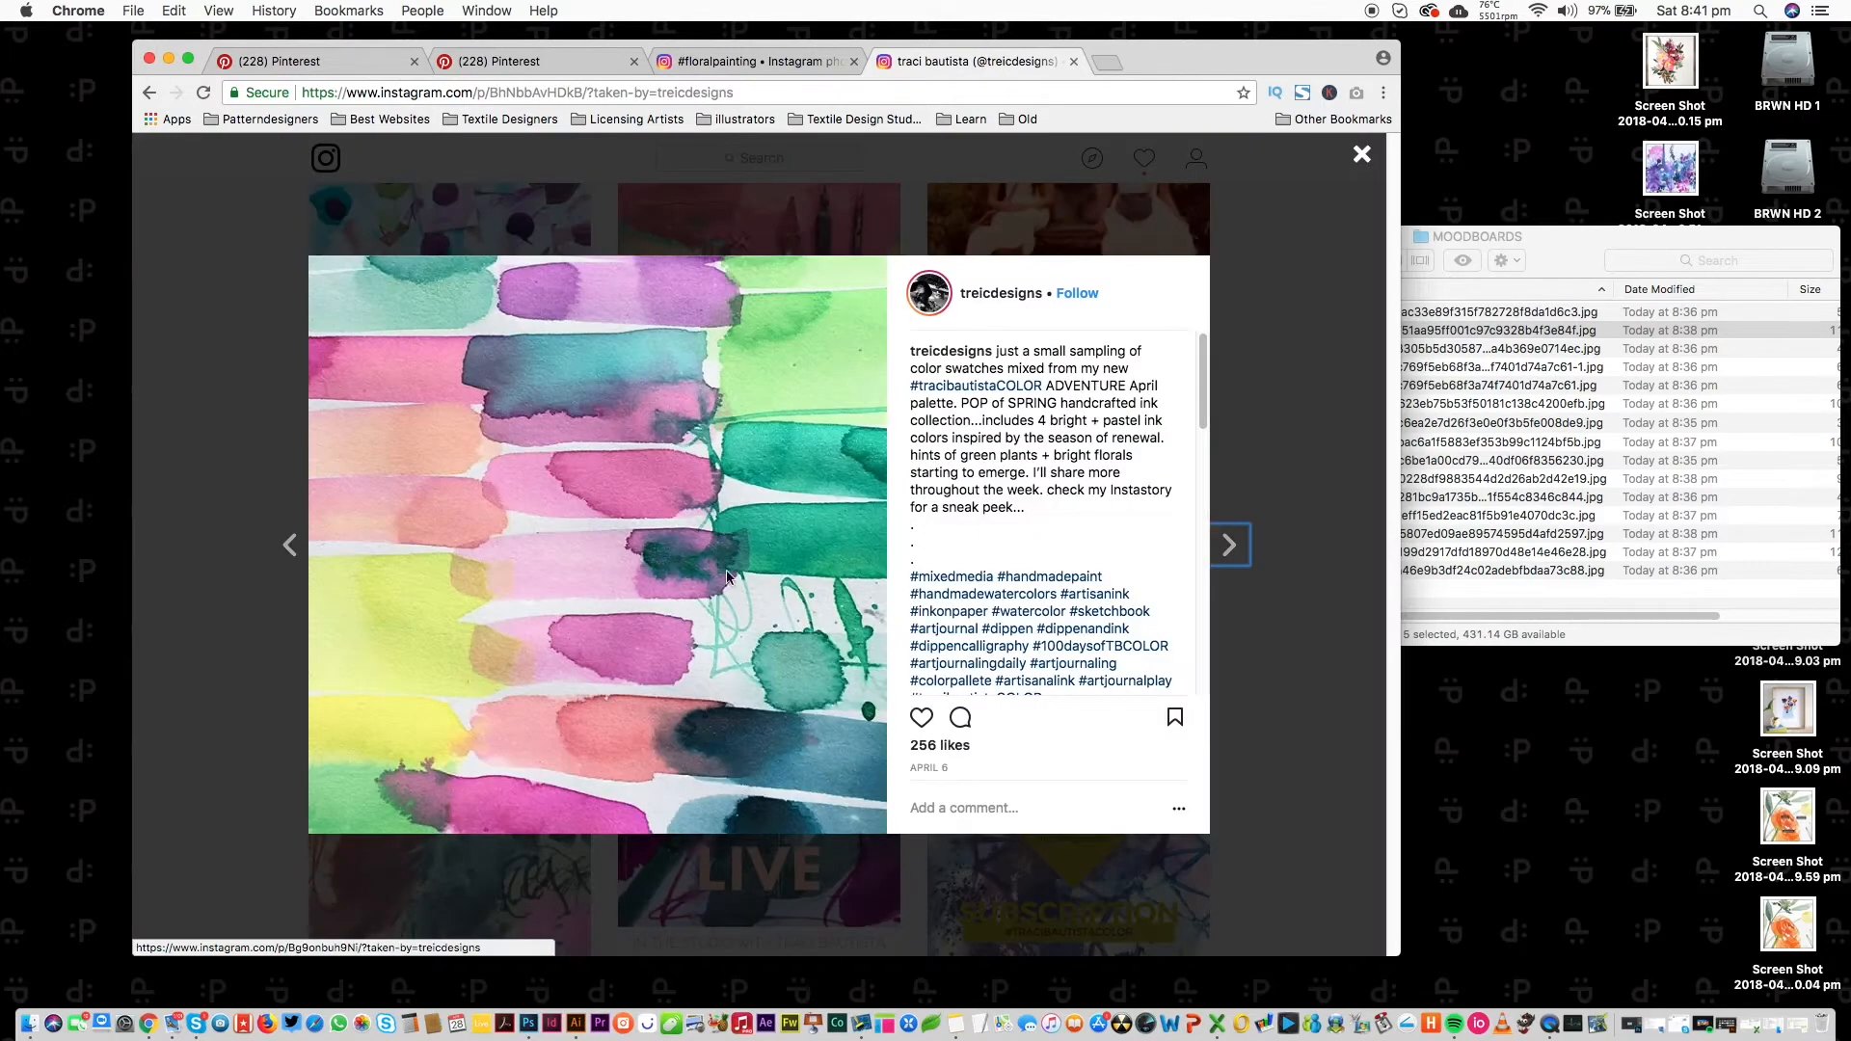
drag(309, 258, 902, 841)
click(1362, 154)
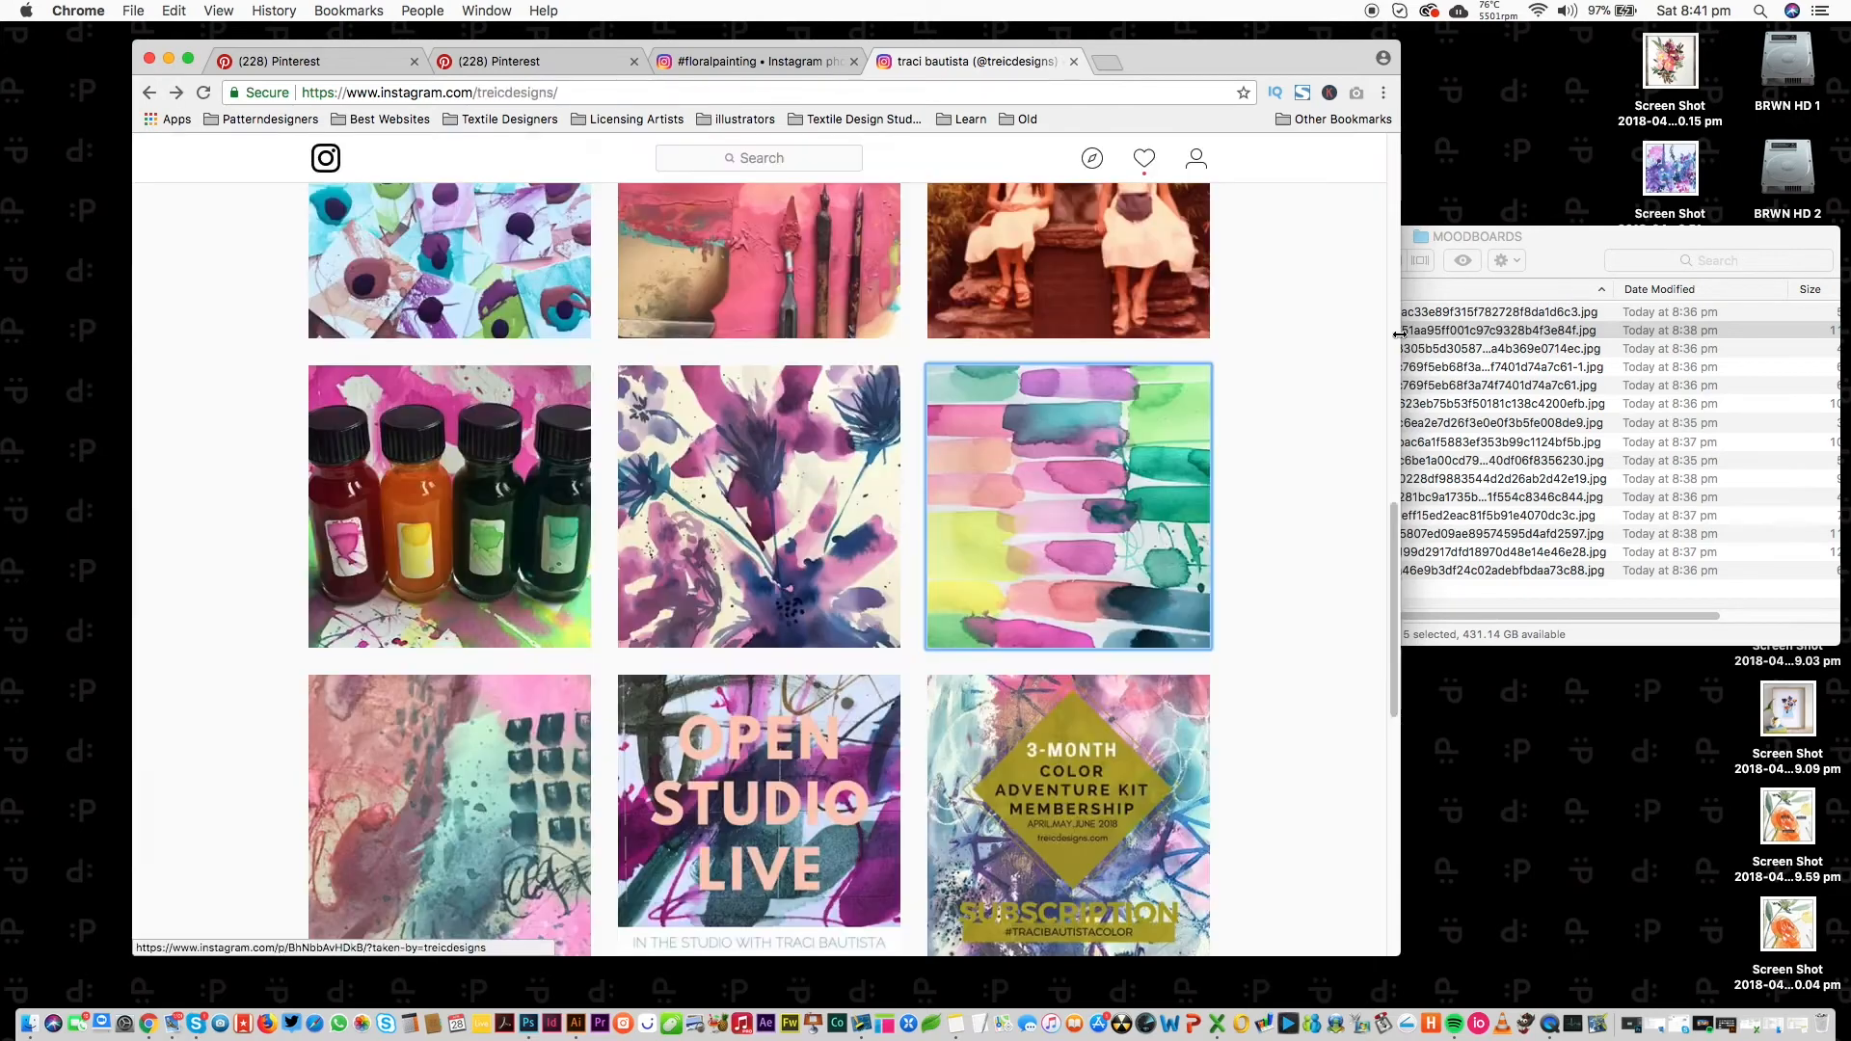
scroll(1385, 682, down, 8)
scroll(1359, 761, down, 10)
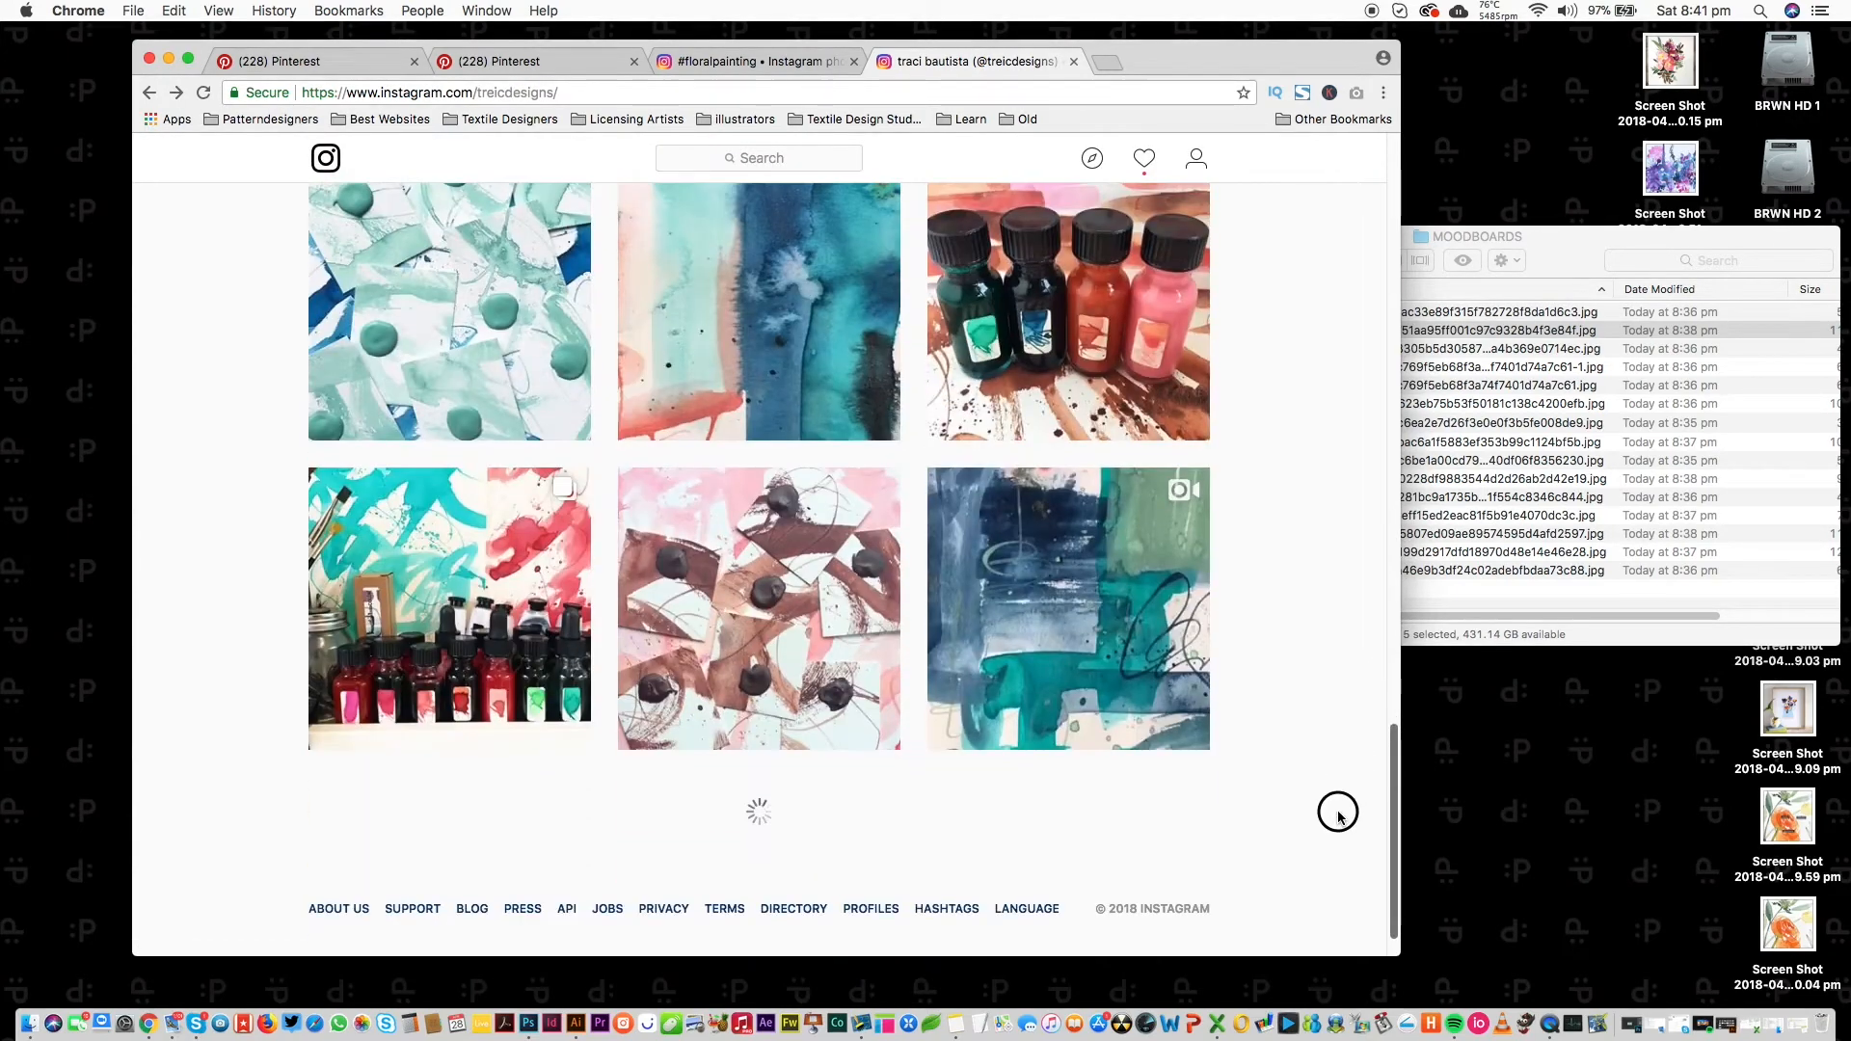
scroll(1307, 868, up, 15)
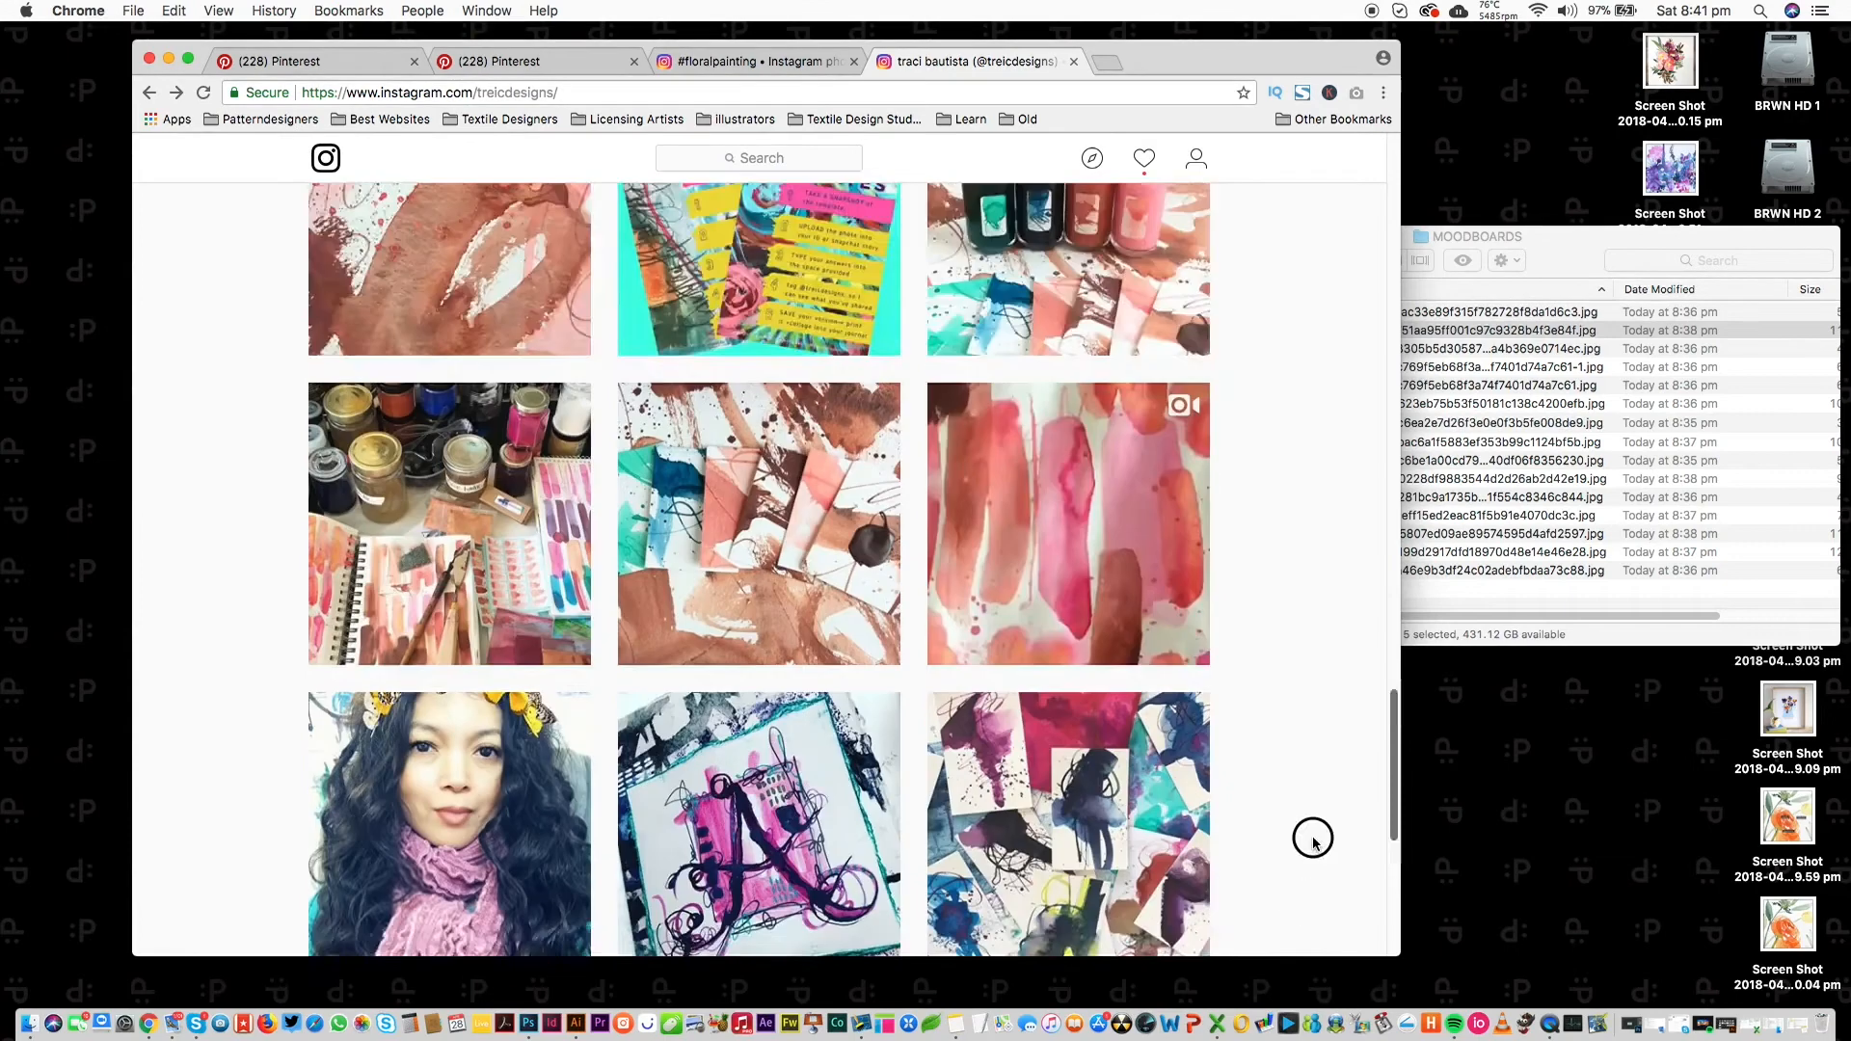
key(super+w)
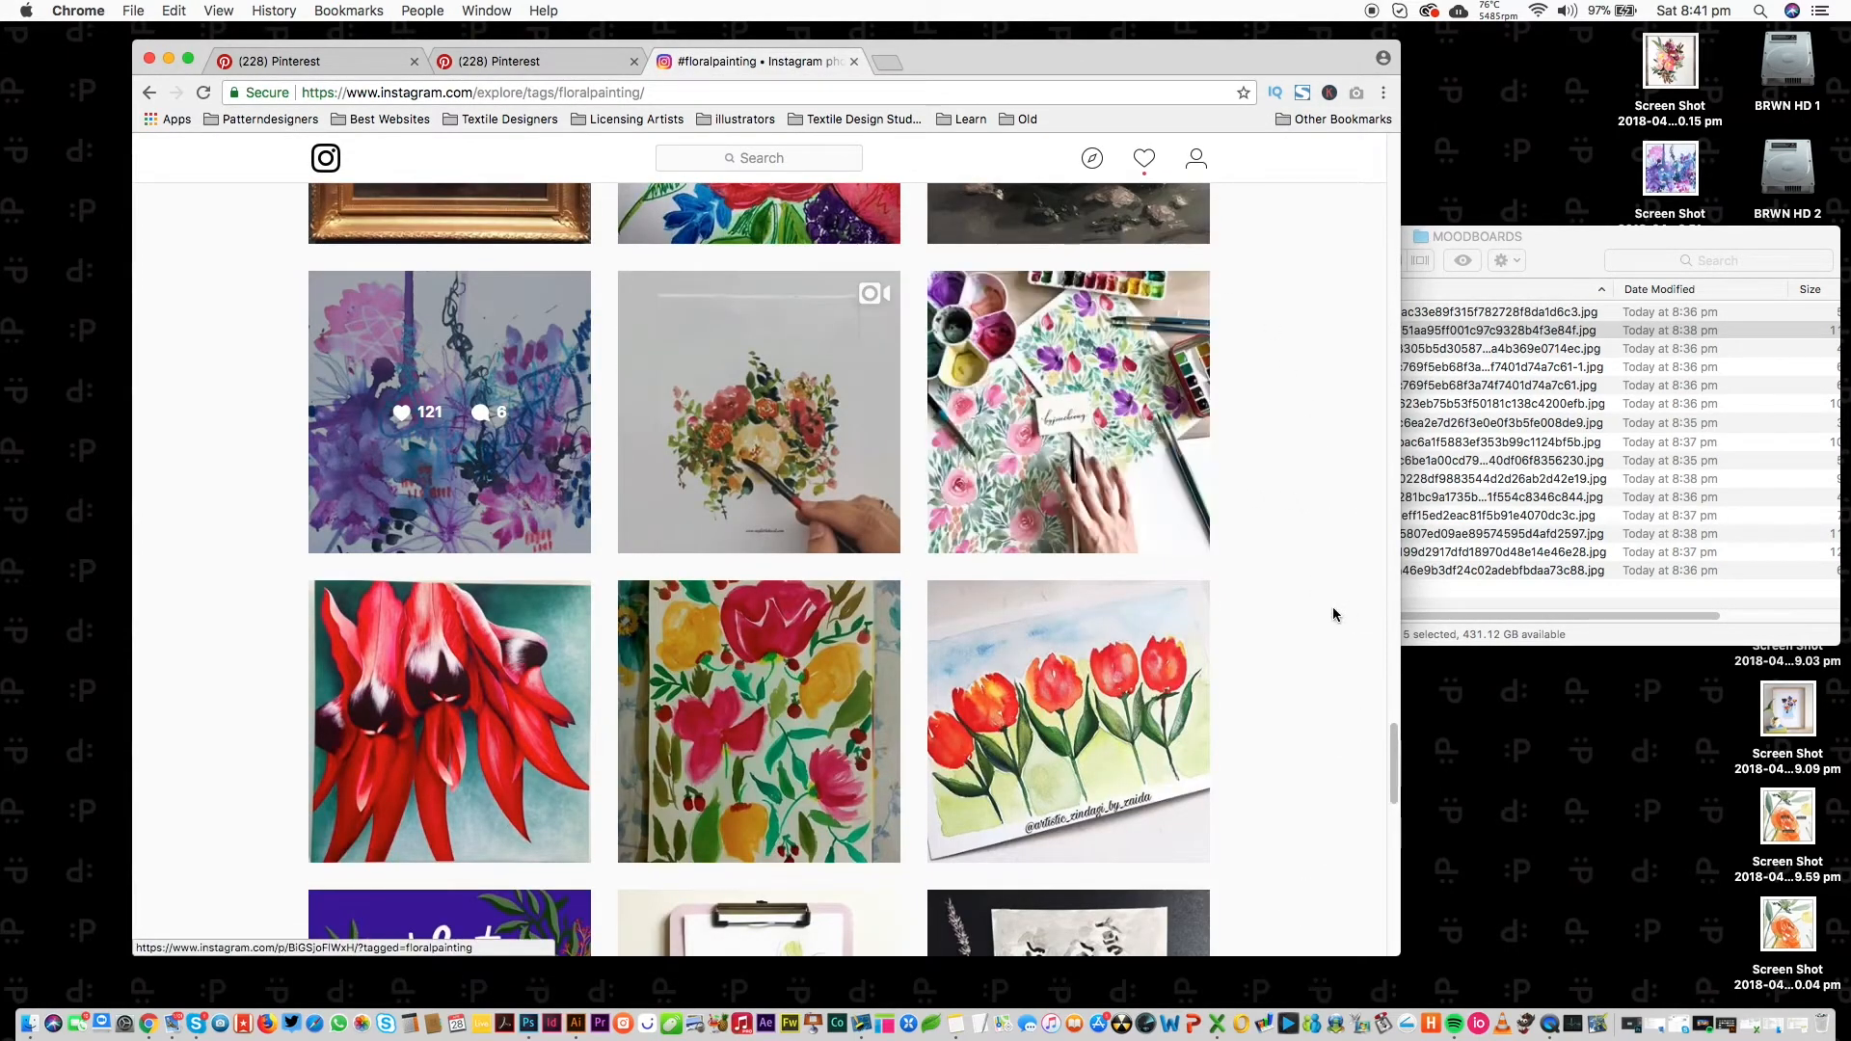
Go to the profile of the orange flower painting's artist.
drag(1392, 752, 1331, 414)
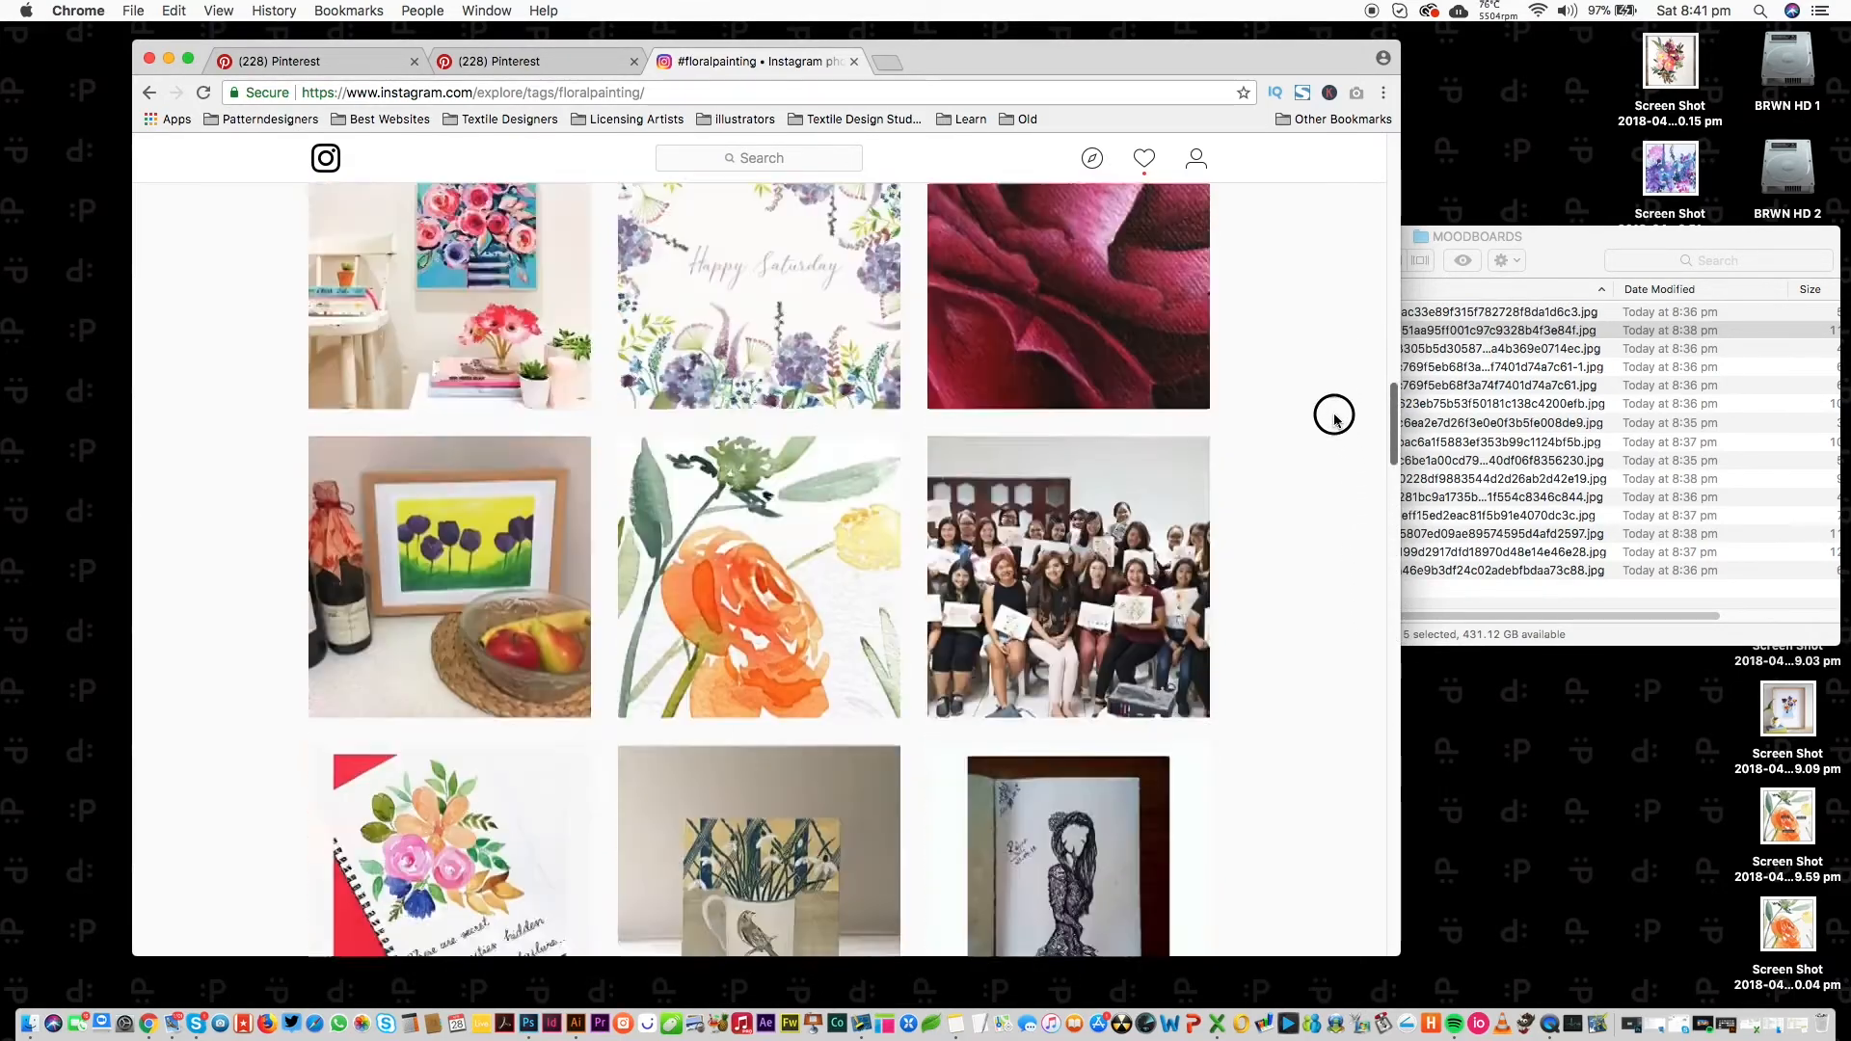
scroll(910, 397, down, 3)
click(776, 208)
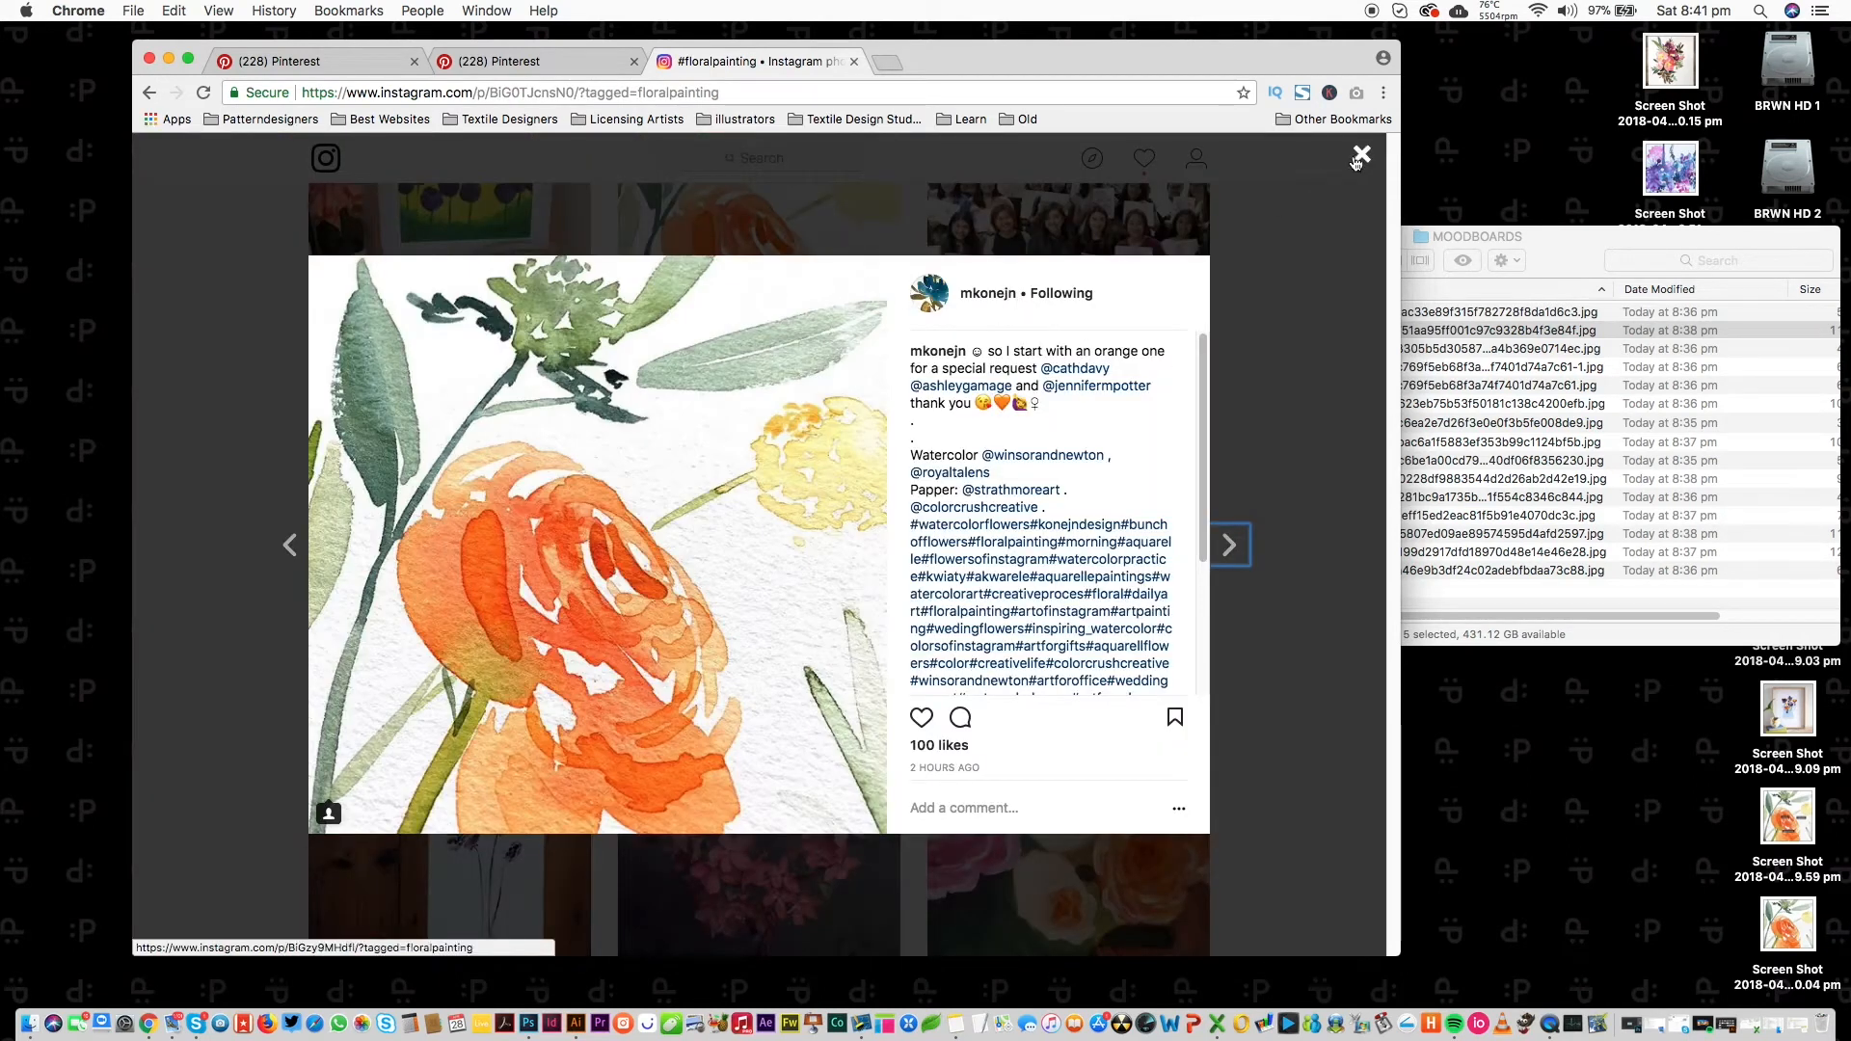
click(1360, 156)
click(814, 334)
click(985, 294)
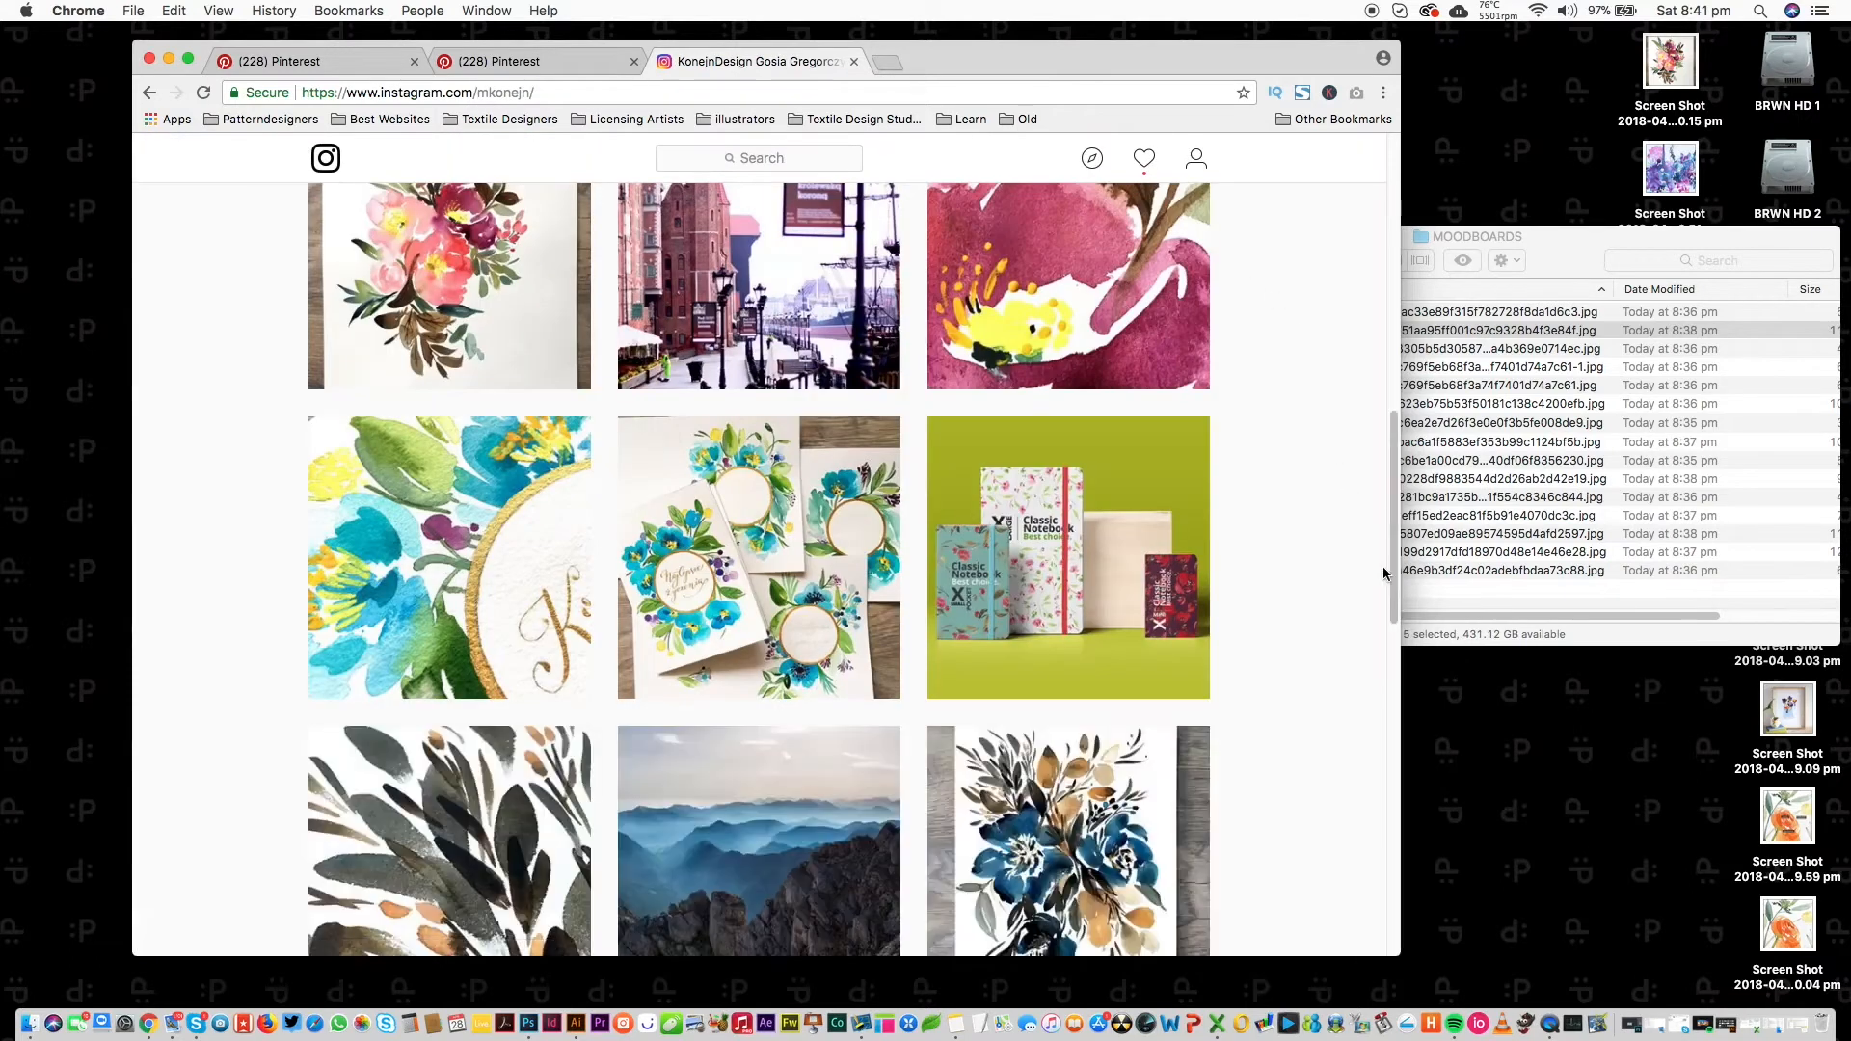
Screenshot the navy and gold floral painting post and close the Instagram tab.
drag(1392, 479, 1288, 790)
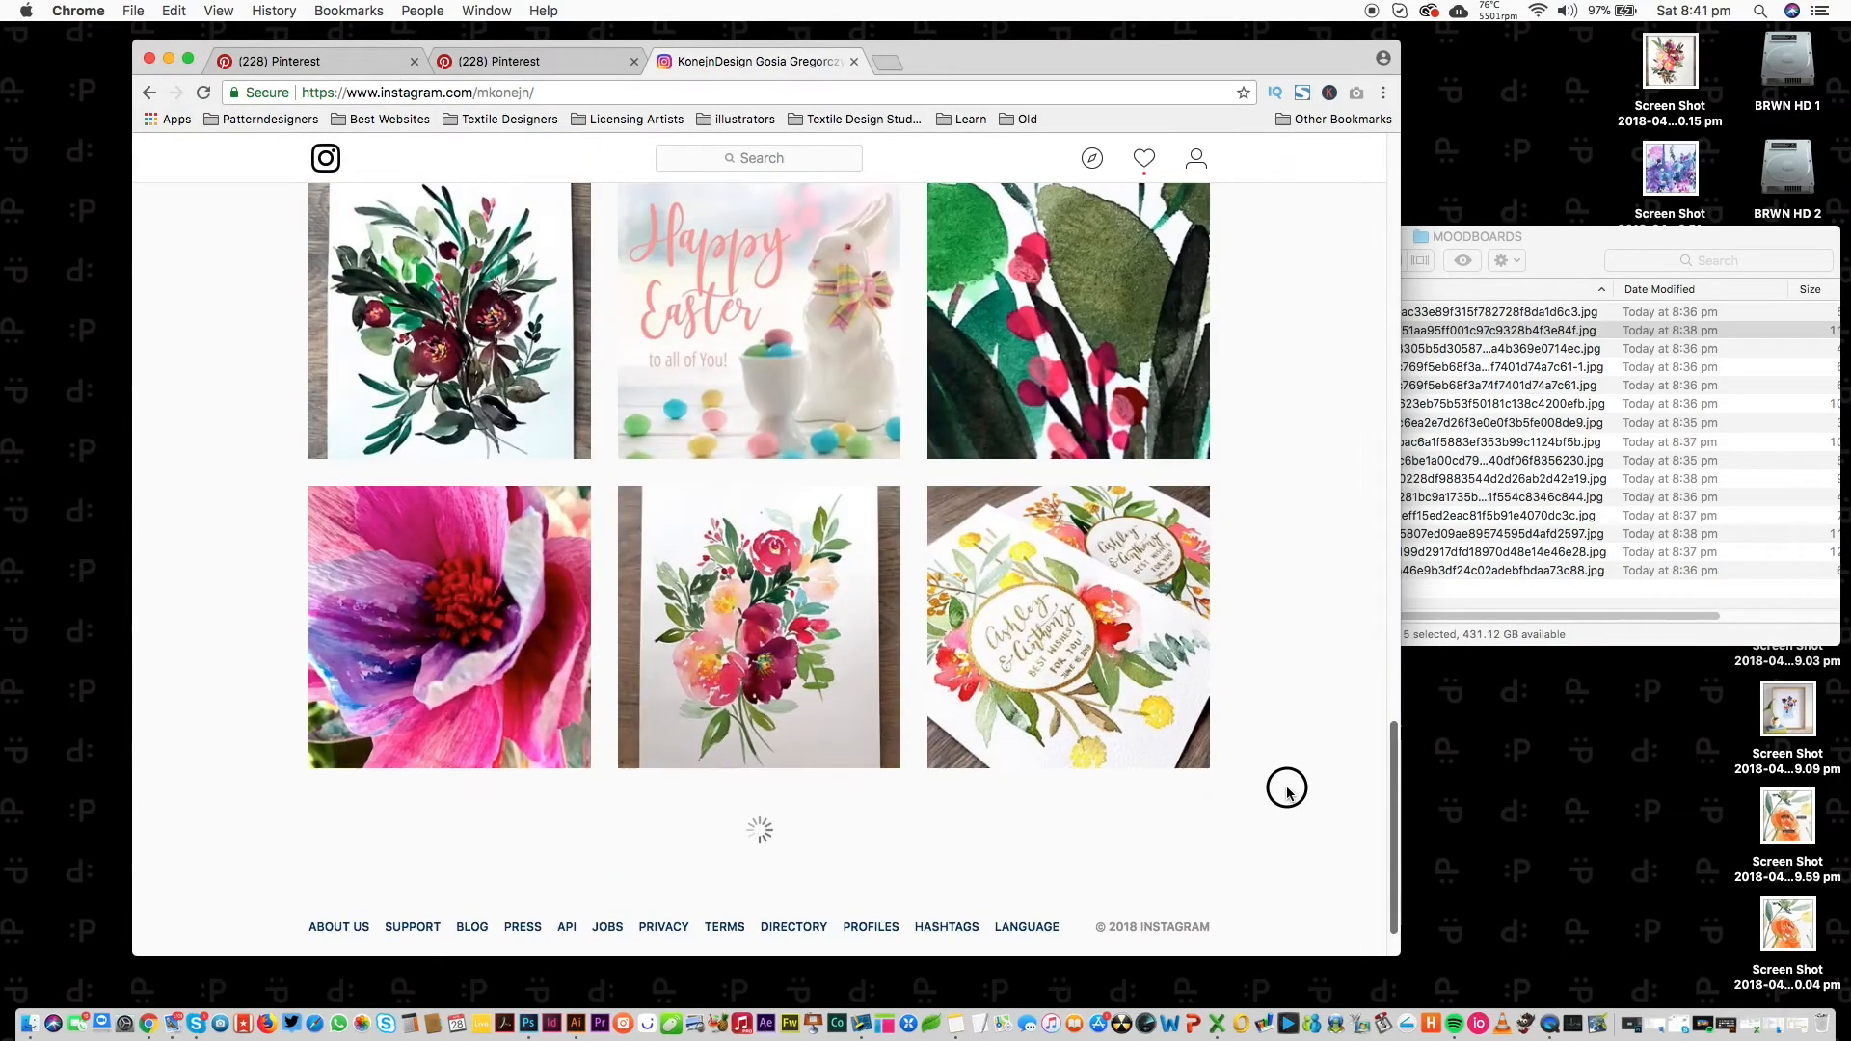
scroll(1287, 790, down, 10)
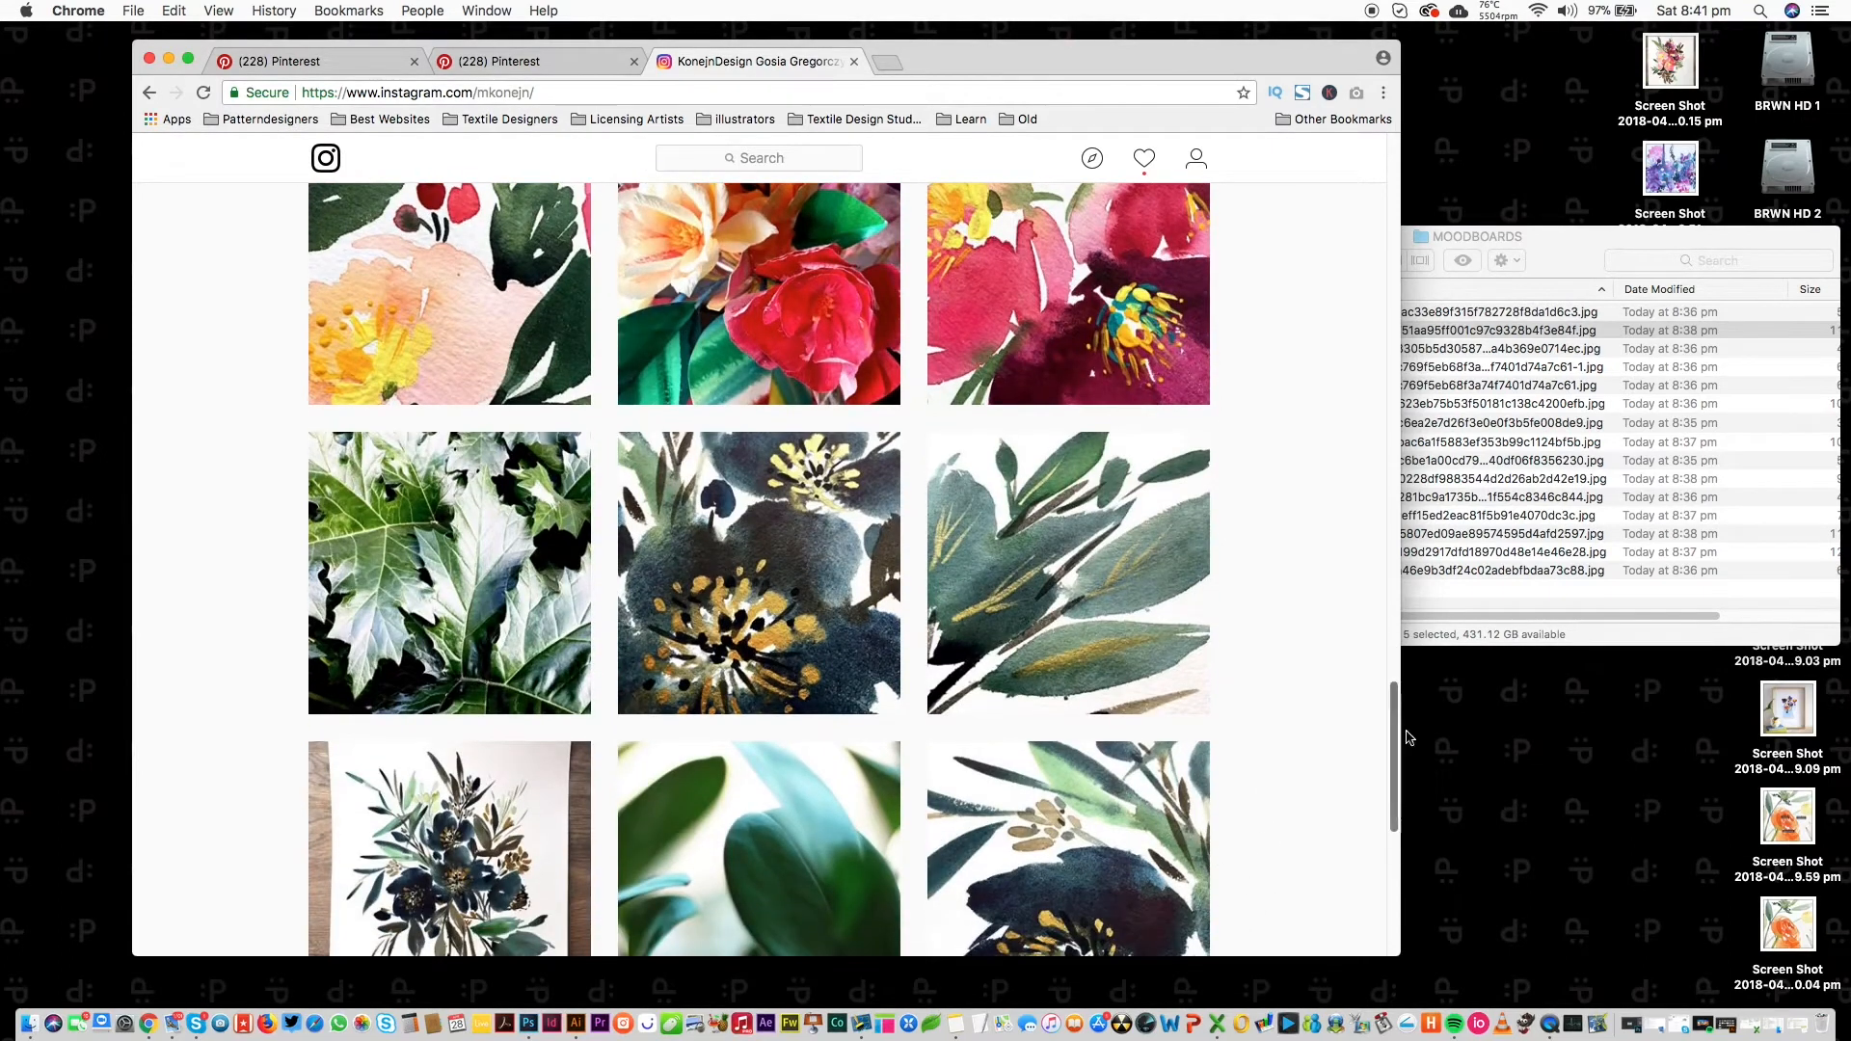
scroll(1392, 714, down, 3)
click(773, 464)
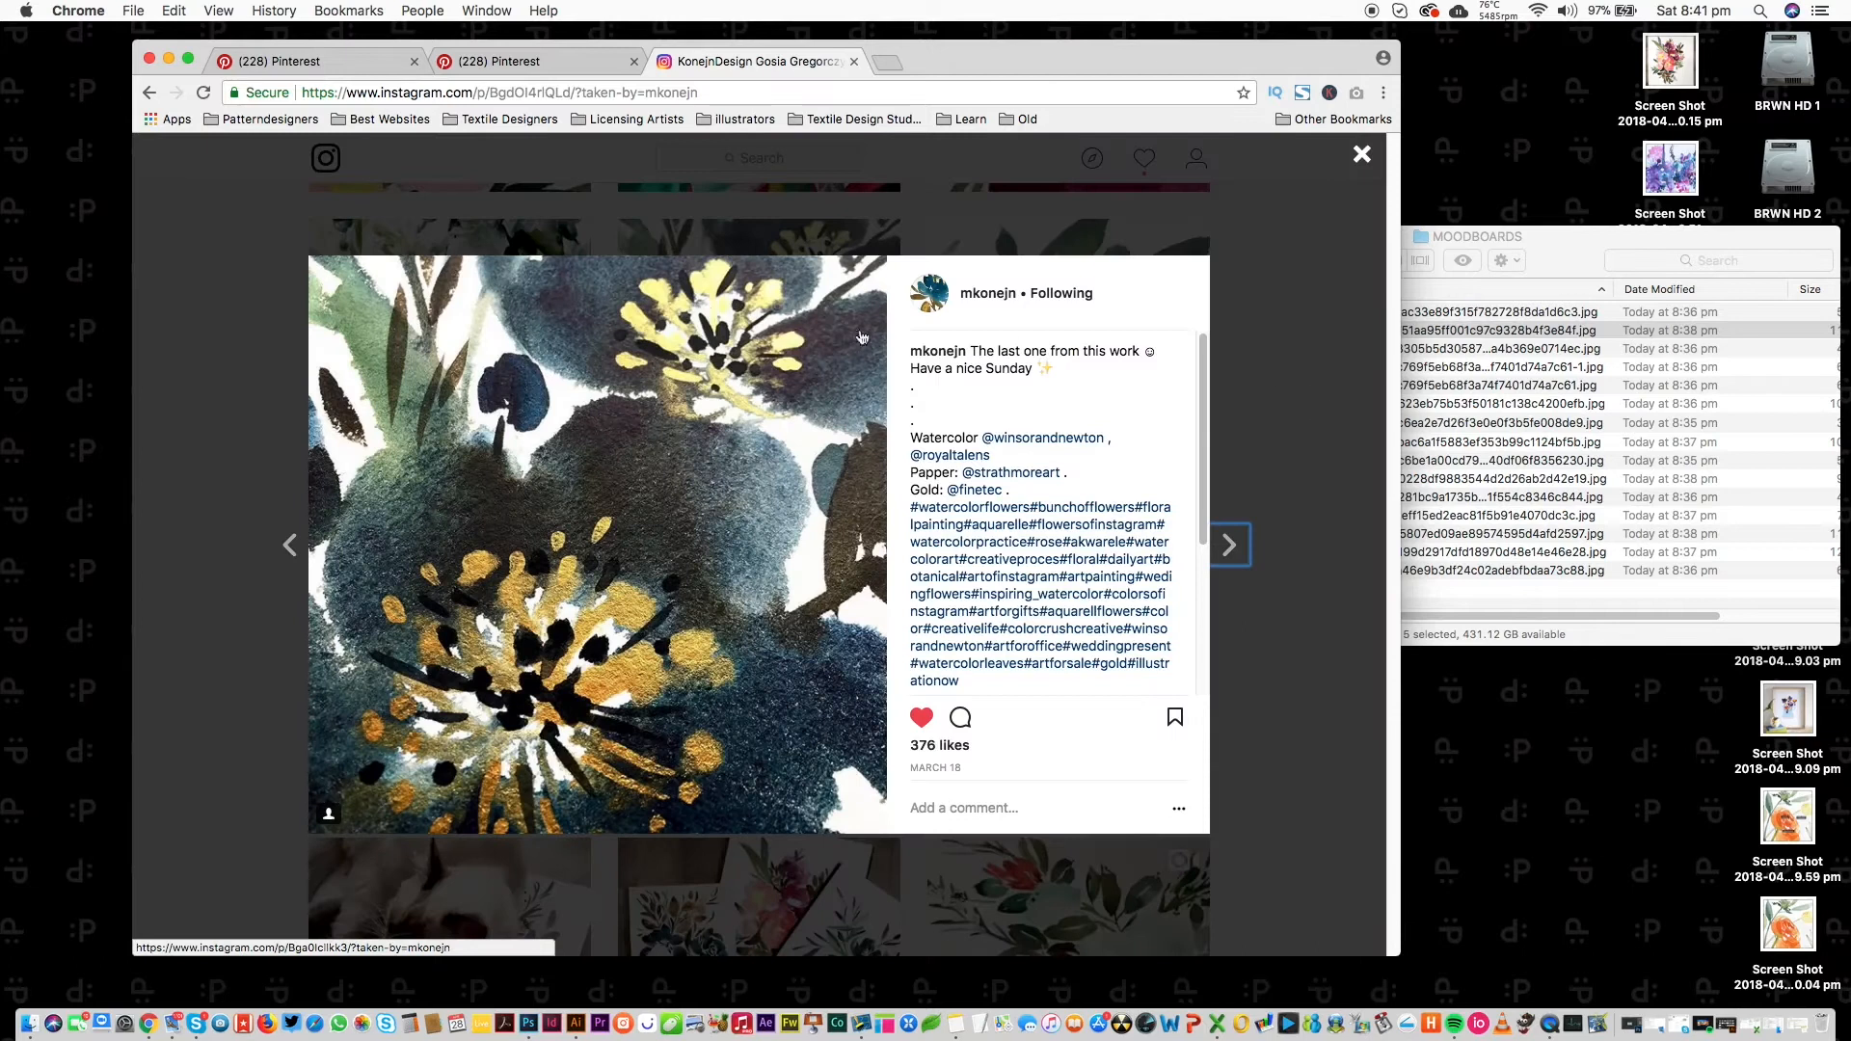
drag(308, 256, 949, 893)
click(854, 60)
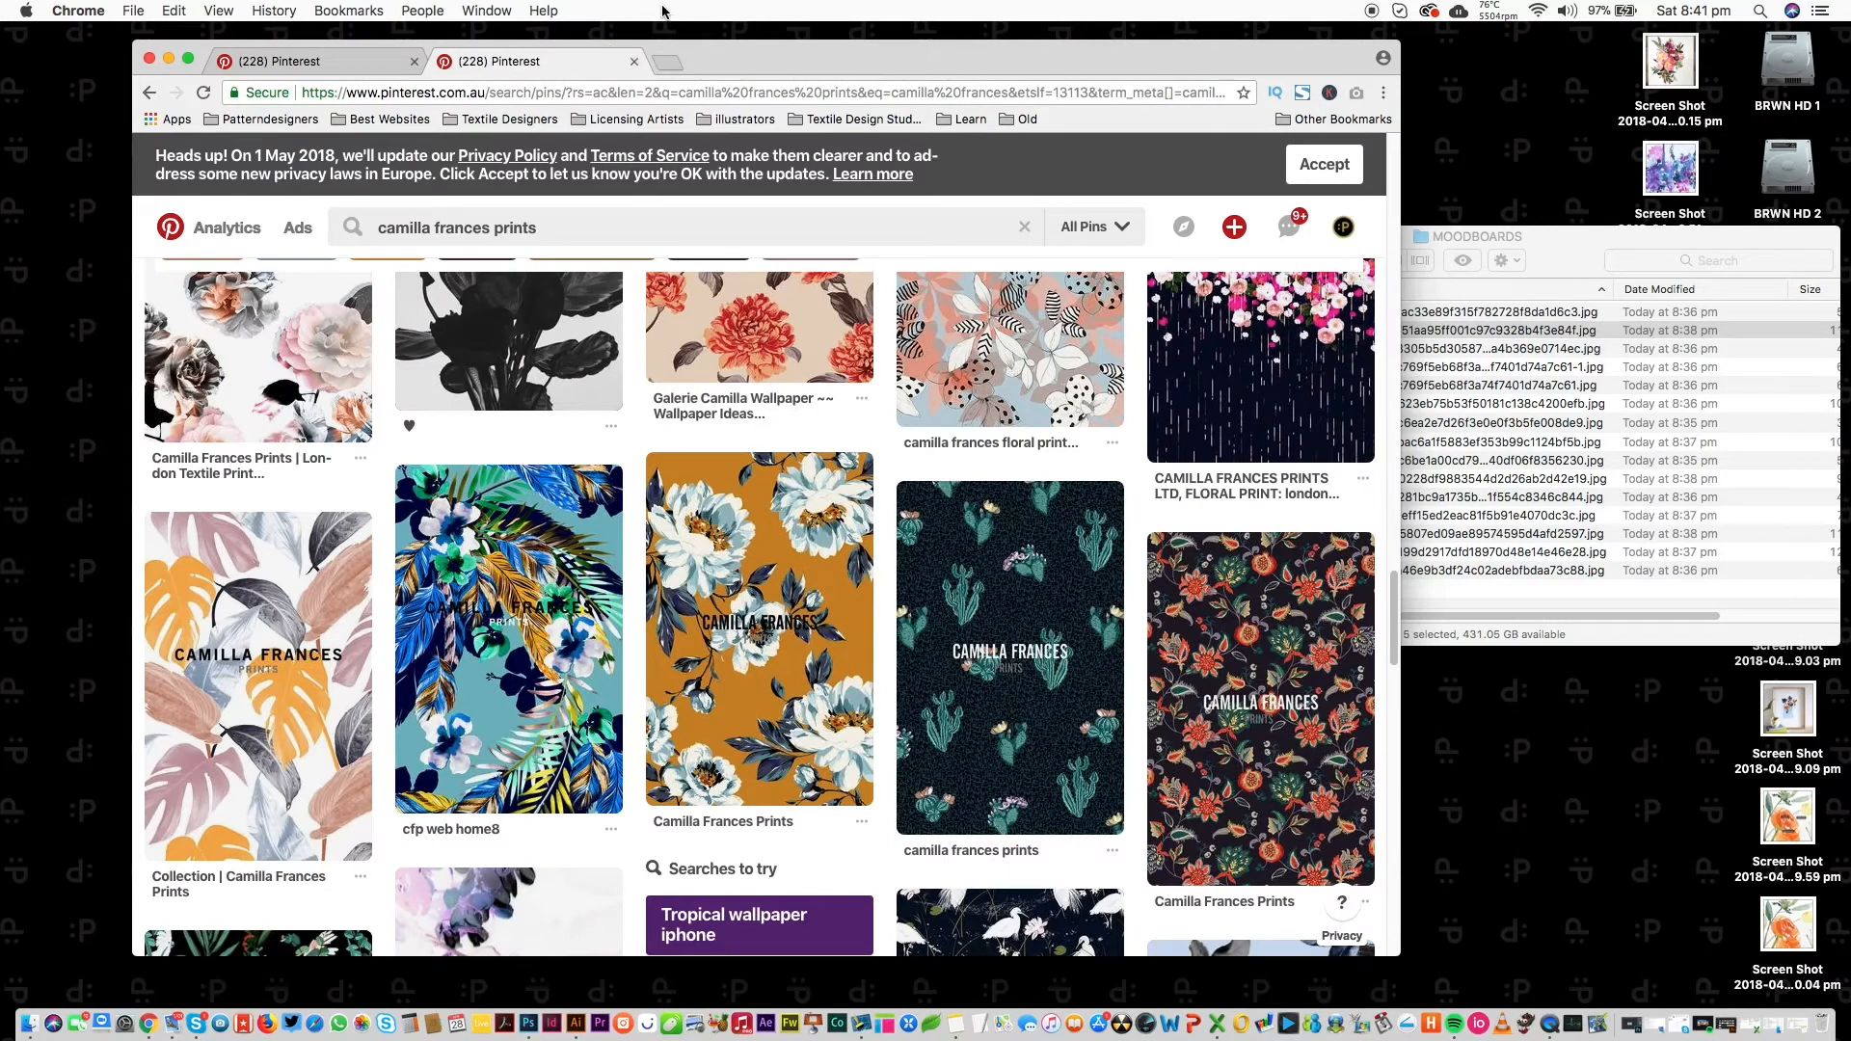
Close the second Pinterest 'camilla frances prints' results tab with Cmd+W.
key(super+w)
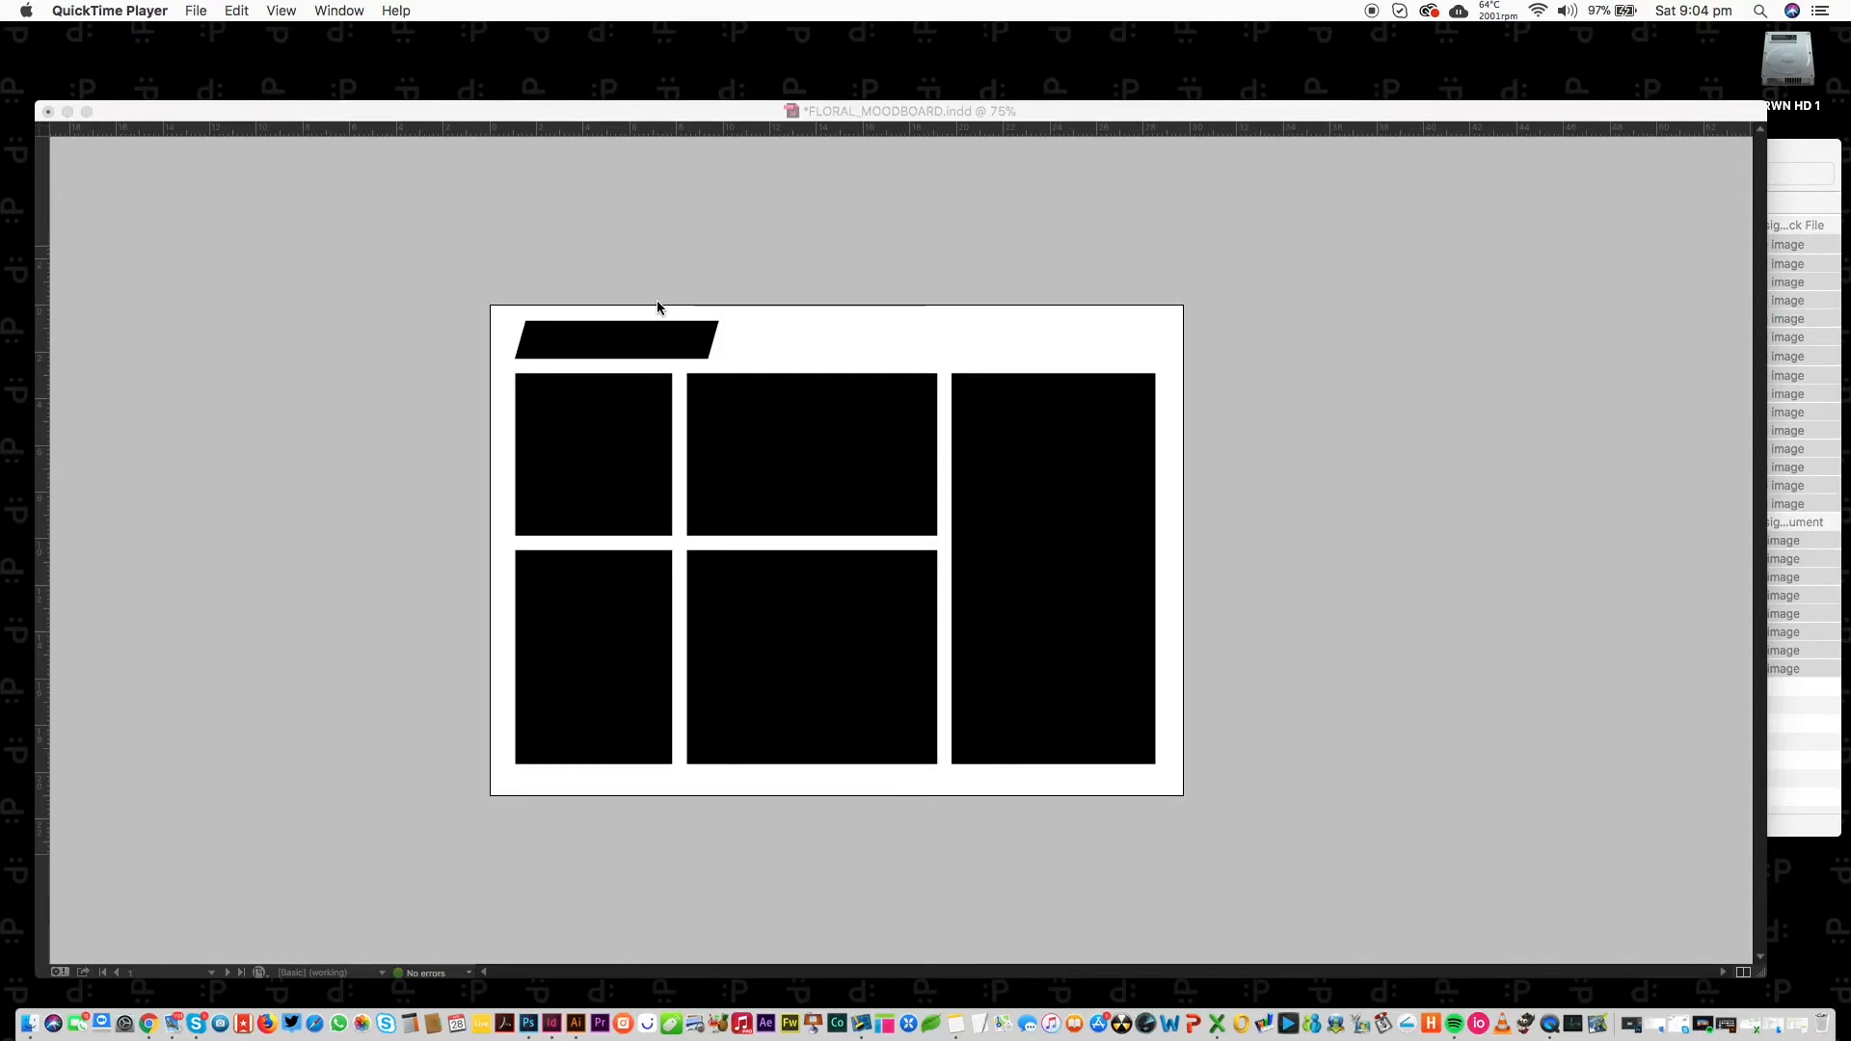
Bring the FLORAL_MOODBOARD layout to the front and shift its window slightly right.
click(416, 342)
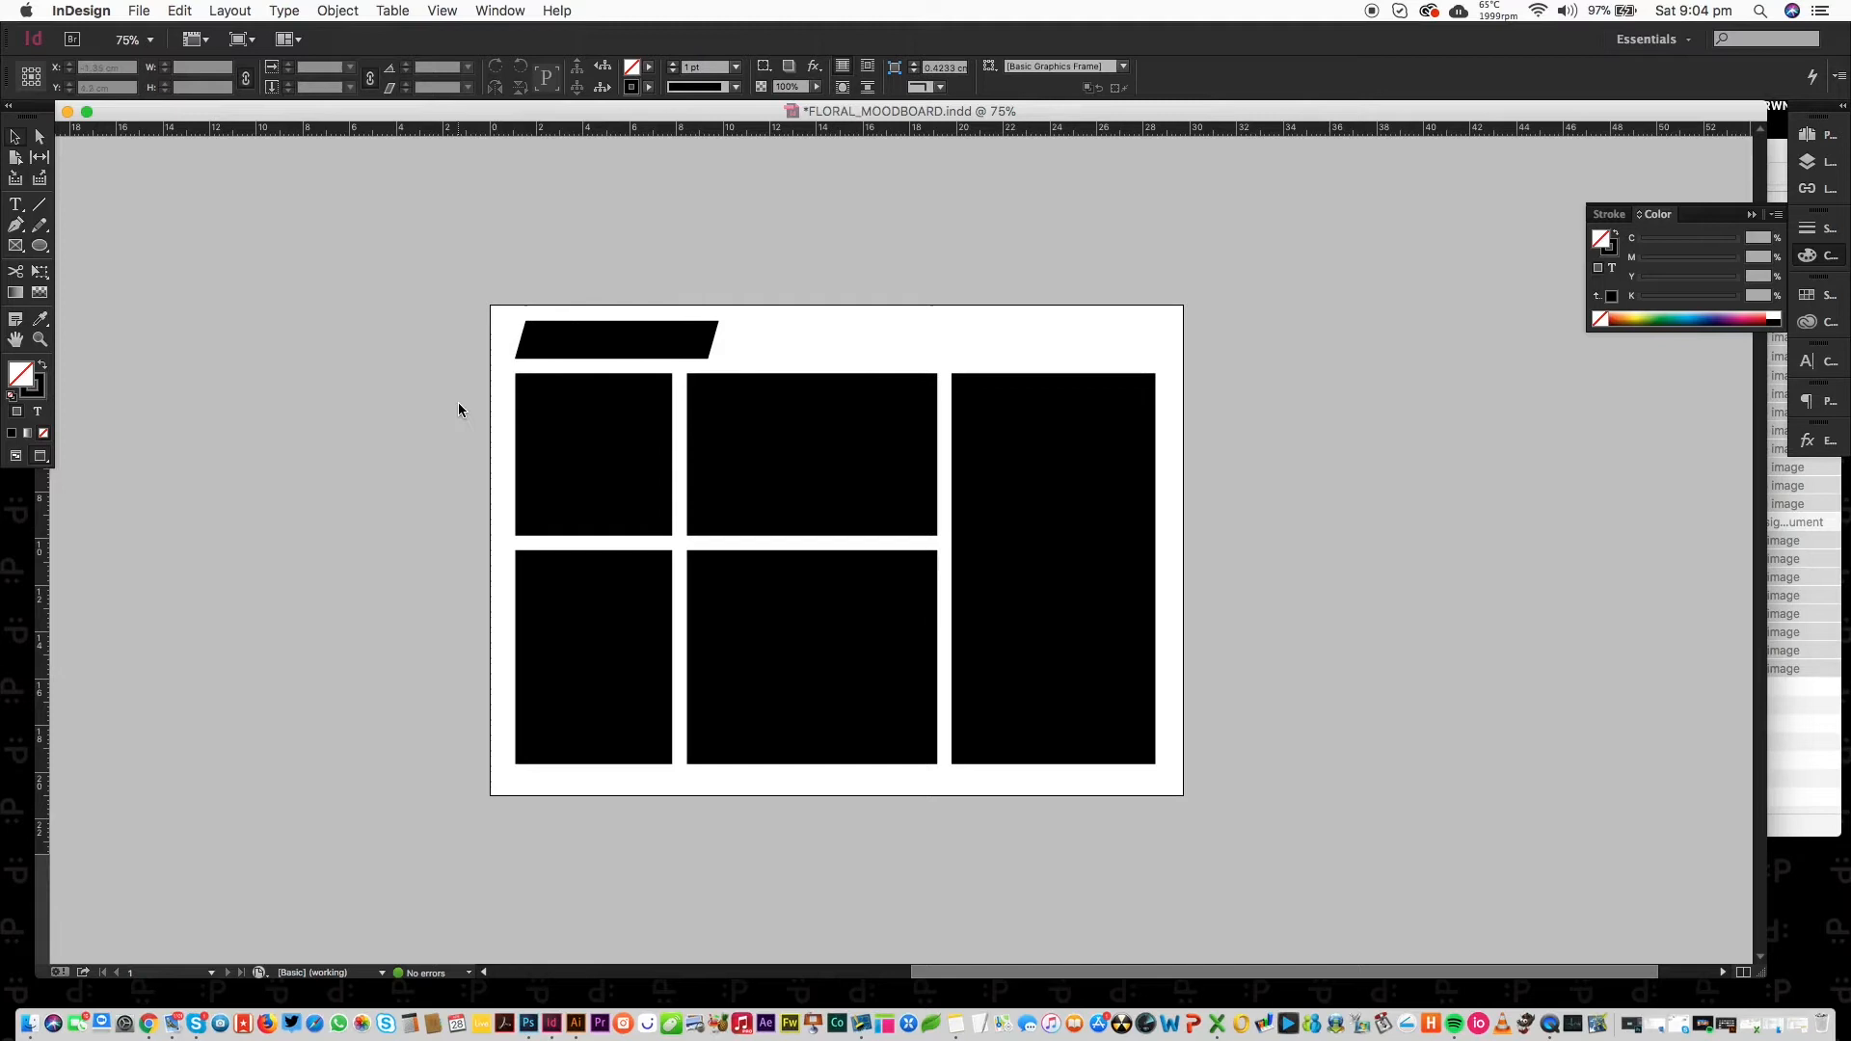
drag(351, 113, 371, 111)
drag(517, 302, 1242, 789)
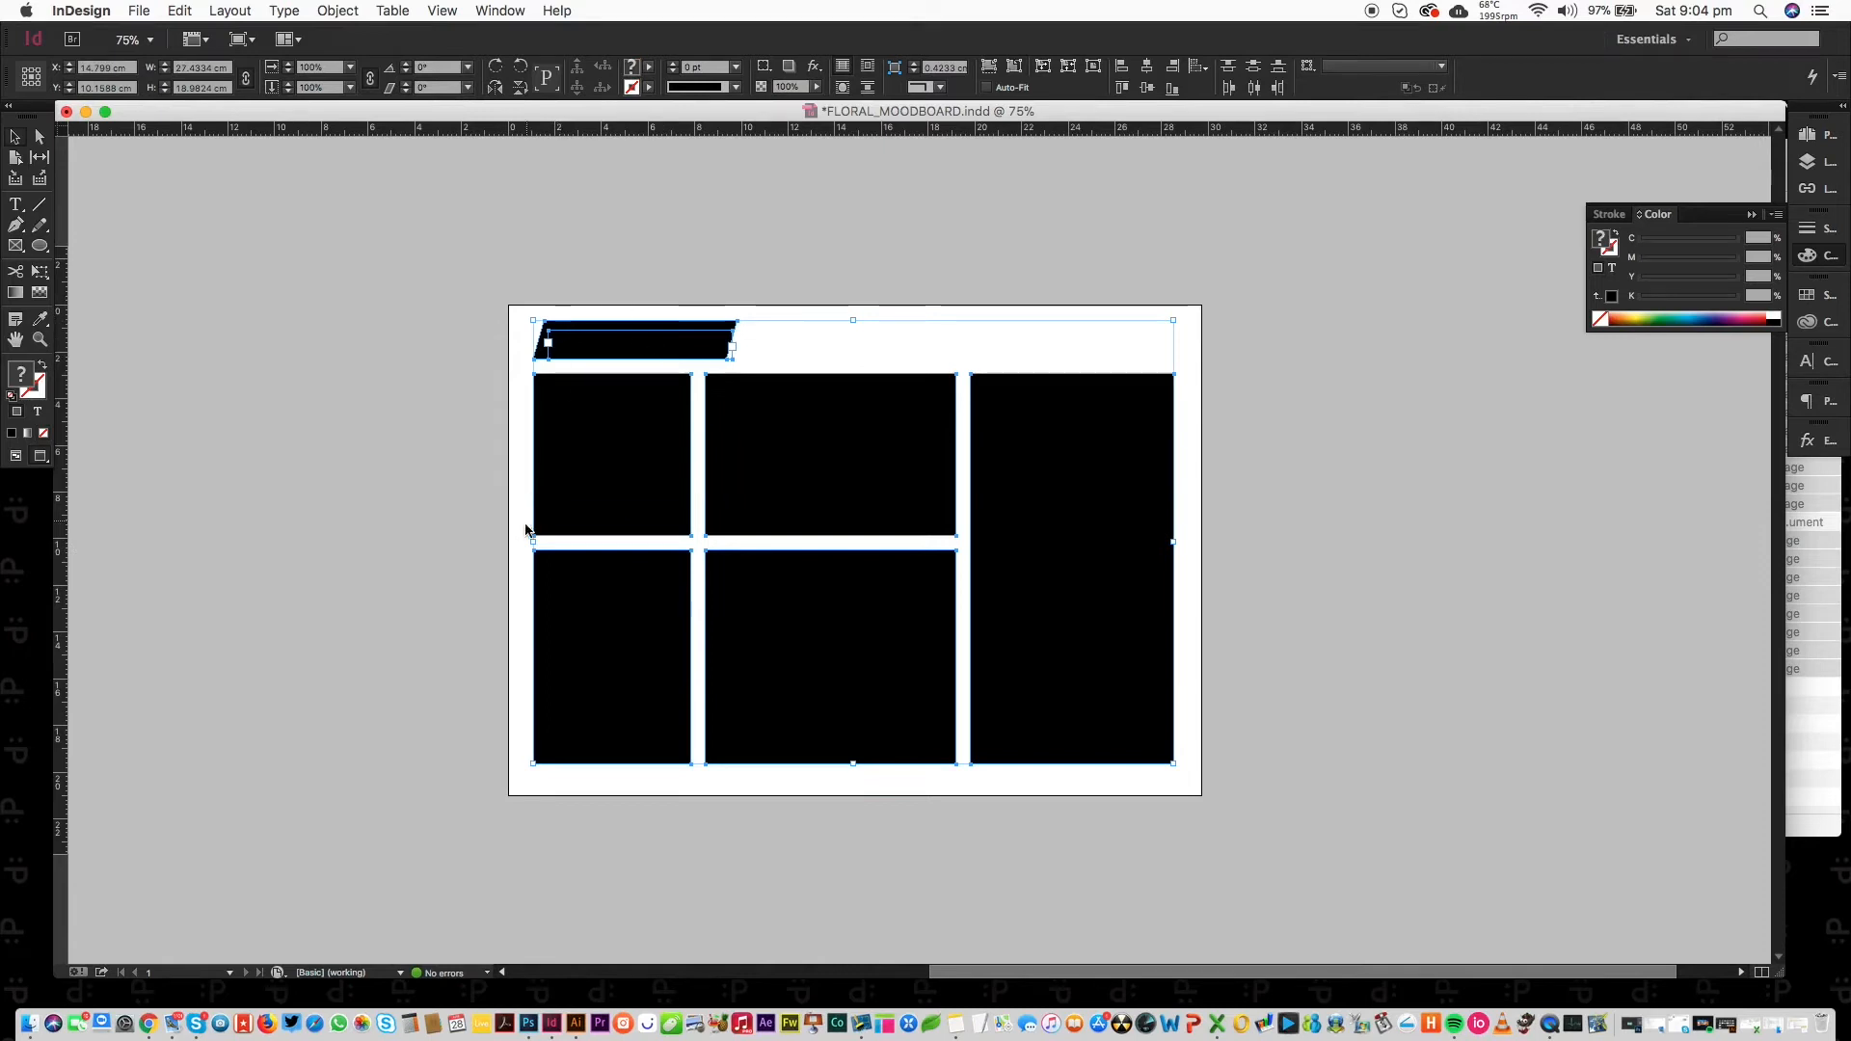
click(1247, 446)
Type the title 'FLORAL MOOD' inside the top black parallelogram.
key(t)
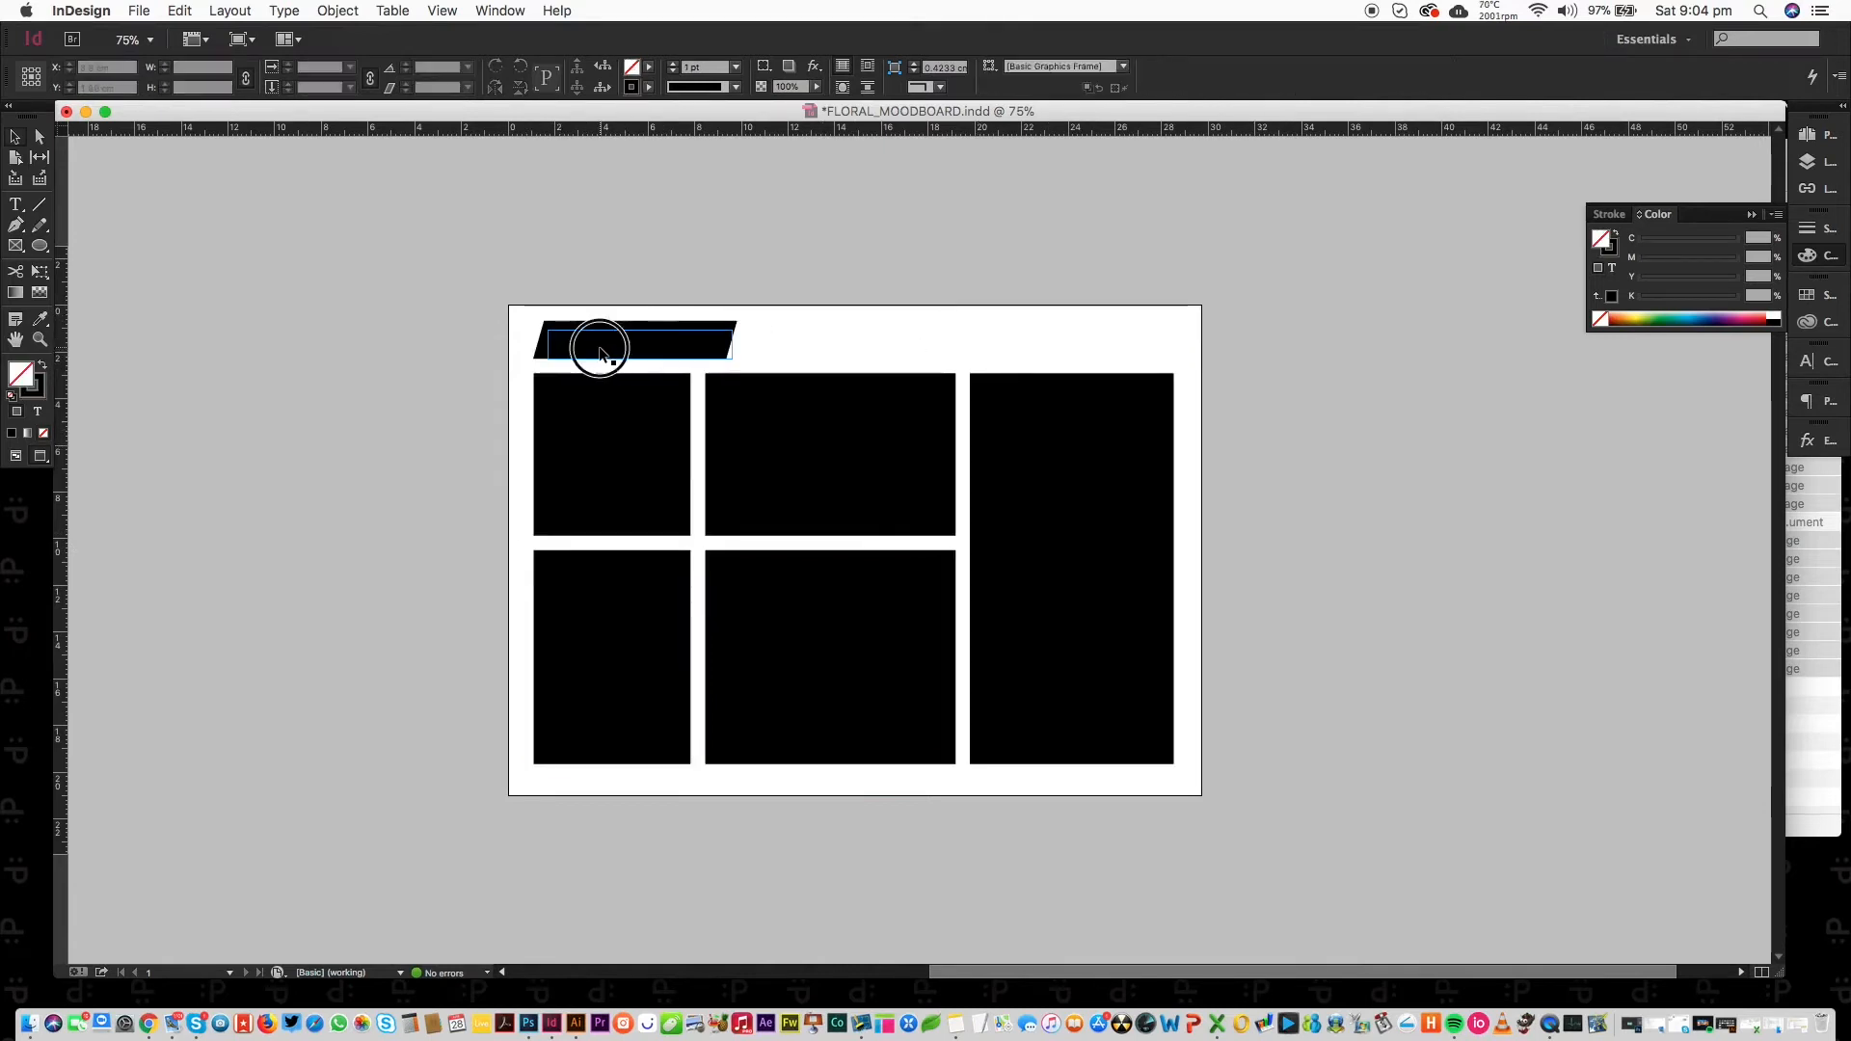
click(598, 351)
text(FLORAL)
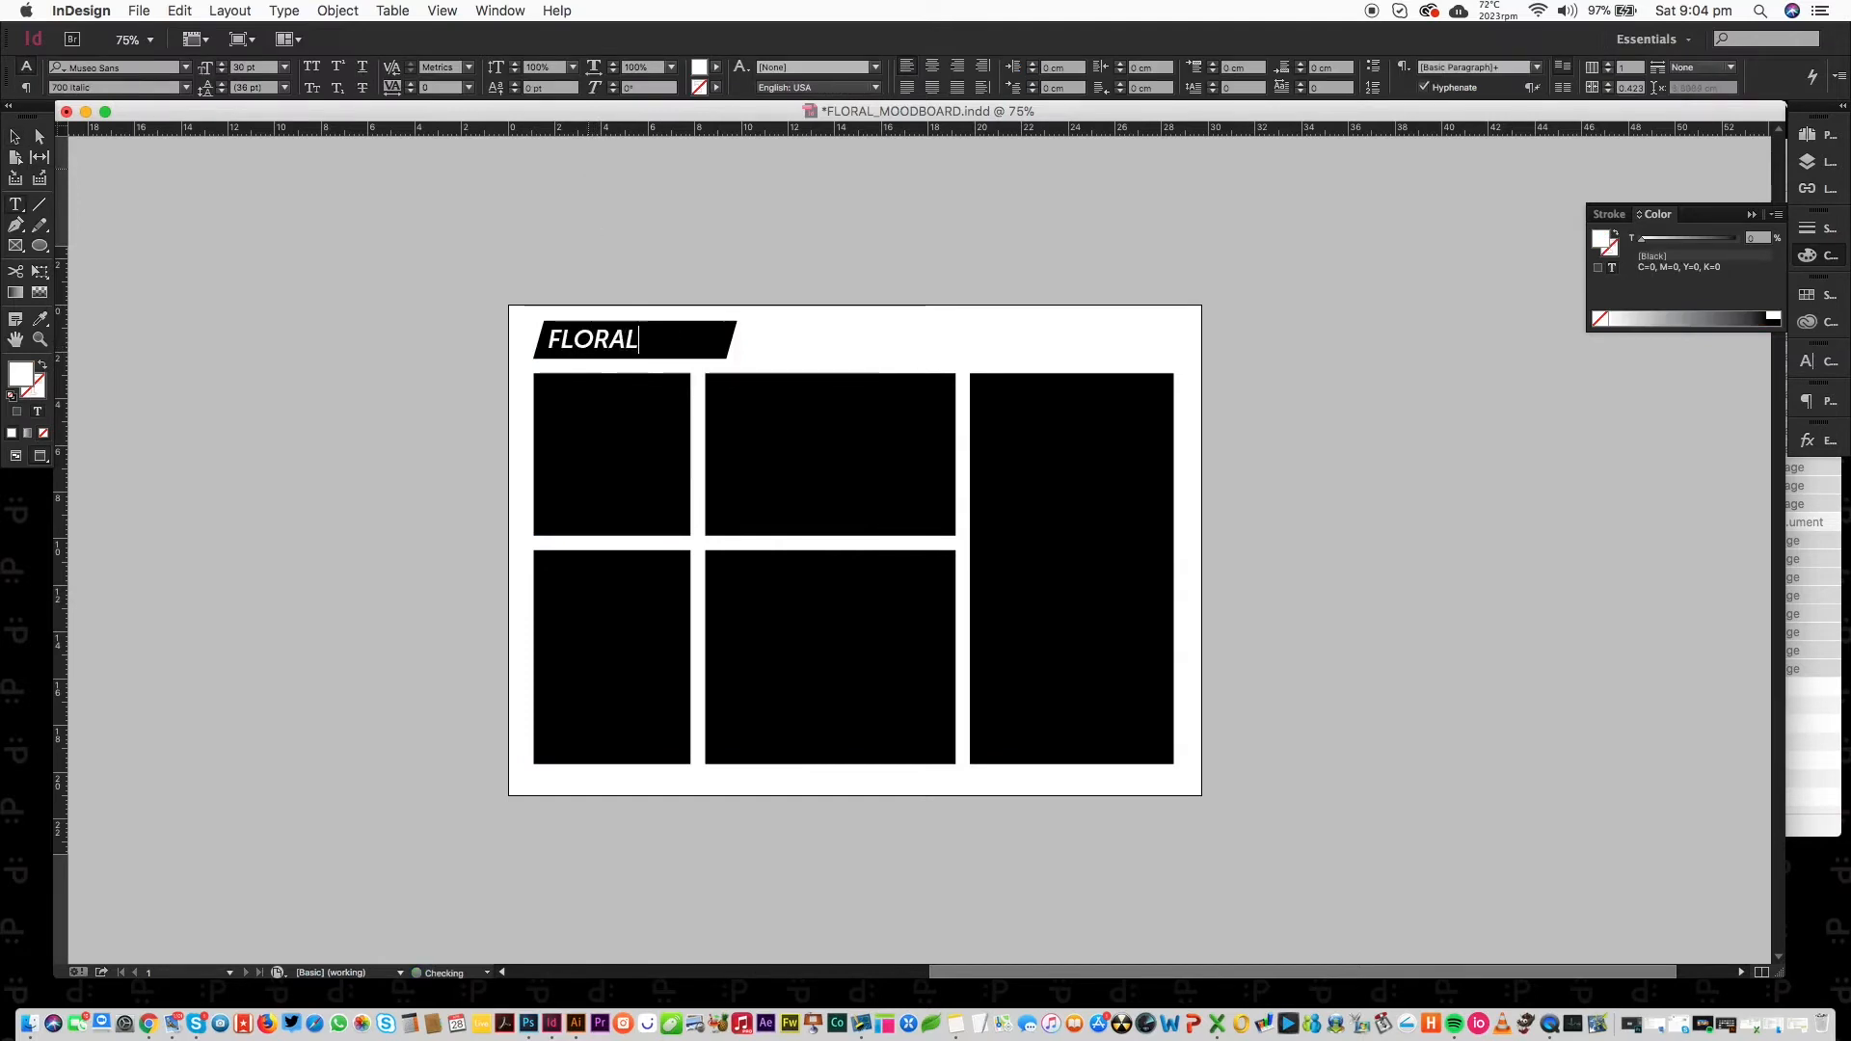
key(BackSpace)
key(BackSpace)
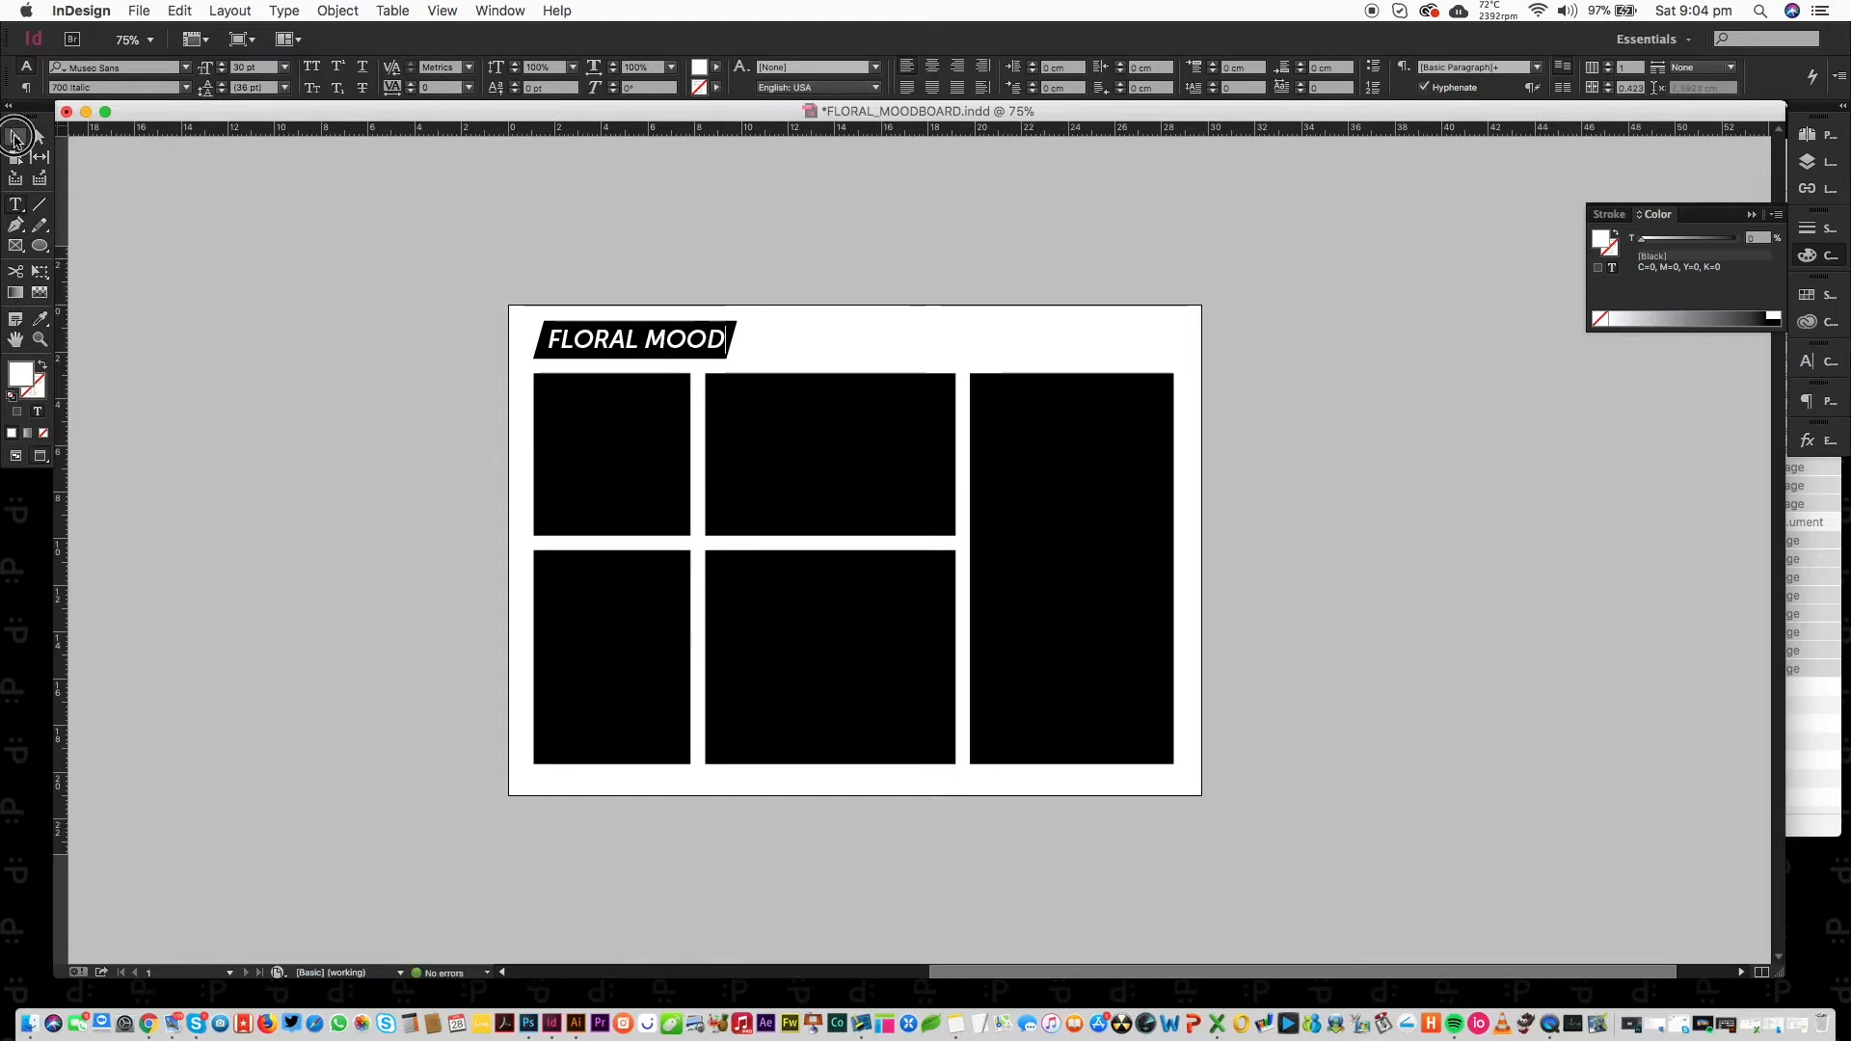
click(14, 138)
drag(652, 448, 628, 466)
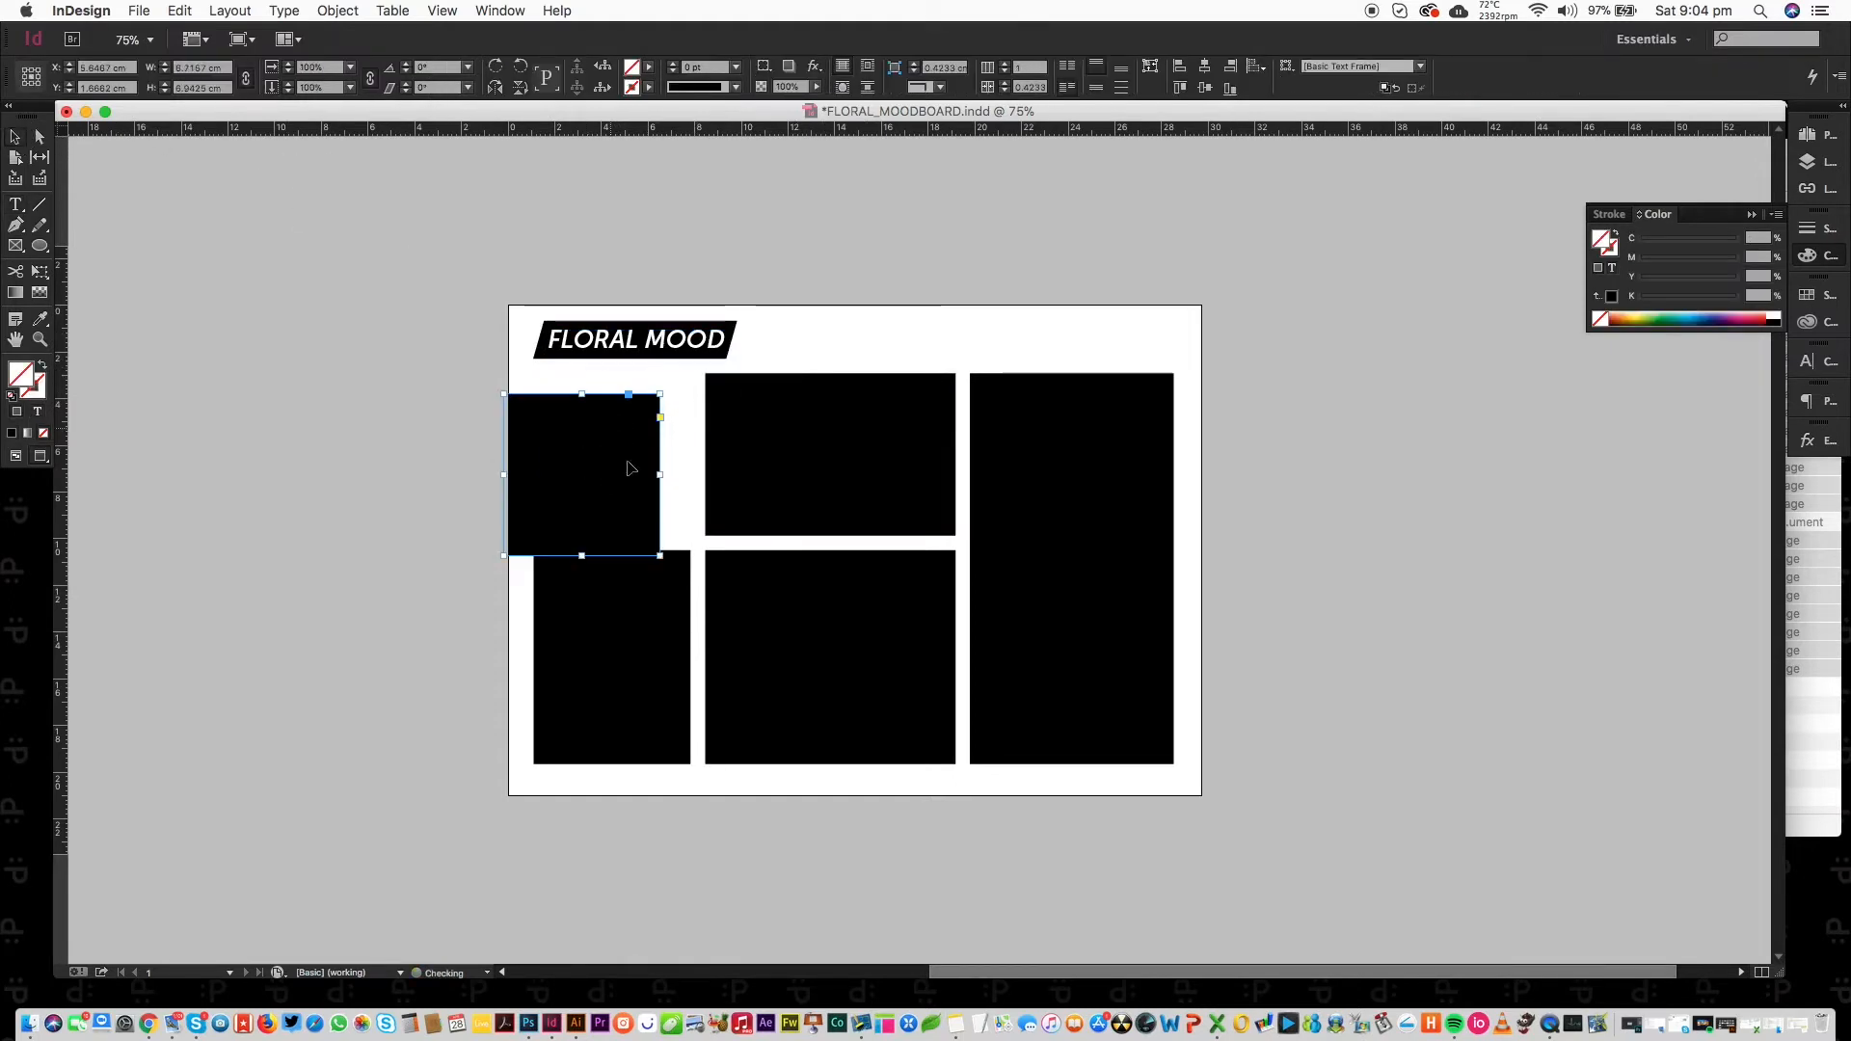
Widen the lower- and upper-middle frames to meet the right column and close the gap between them.
key(super+z)
click(680, 592)
click(881, 608)
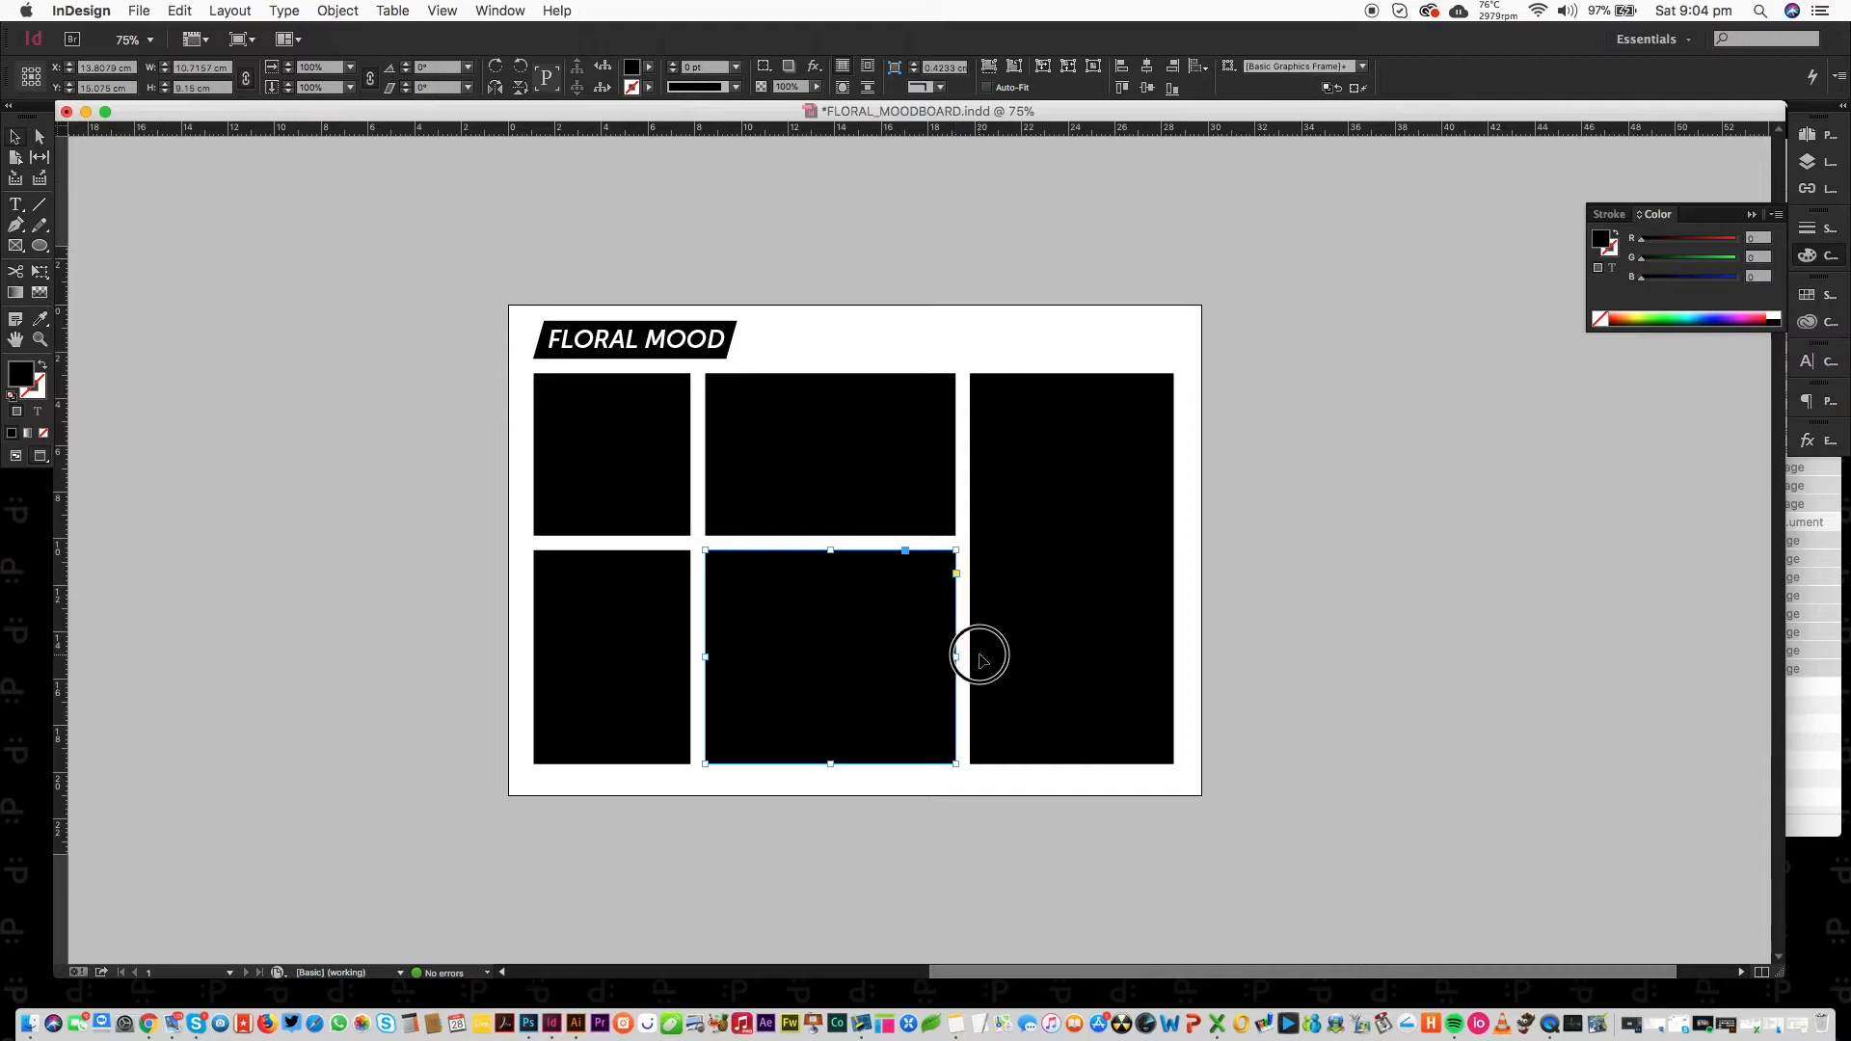
drag(957, 658, 971, 657)
click(943, 473)
drag(956, 455, 971, 463)
drag(836, 535, 837, 550)
Stretch the upper-left and lower-left frames over their remaining gutters.
click(688, 455)
drag(688, 454, 704, 458)
click(681, 577)
drag(694, 551, 705, 536)
key(super+shift+a)
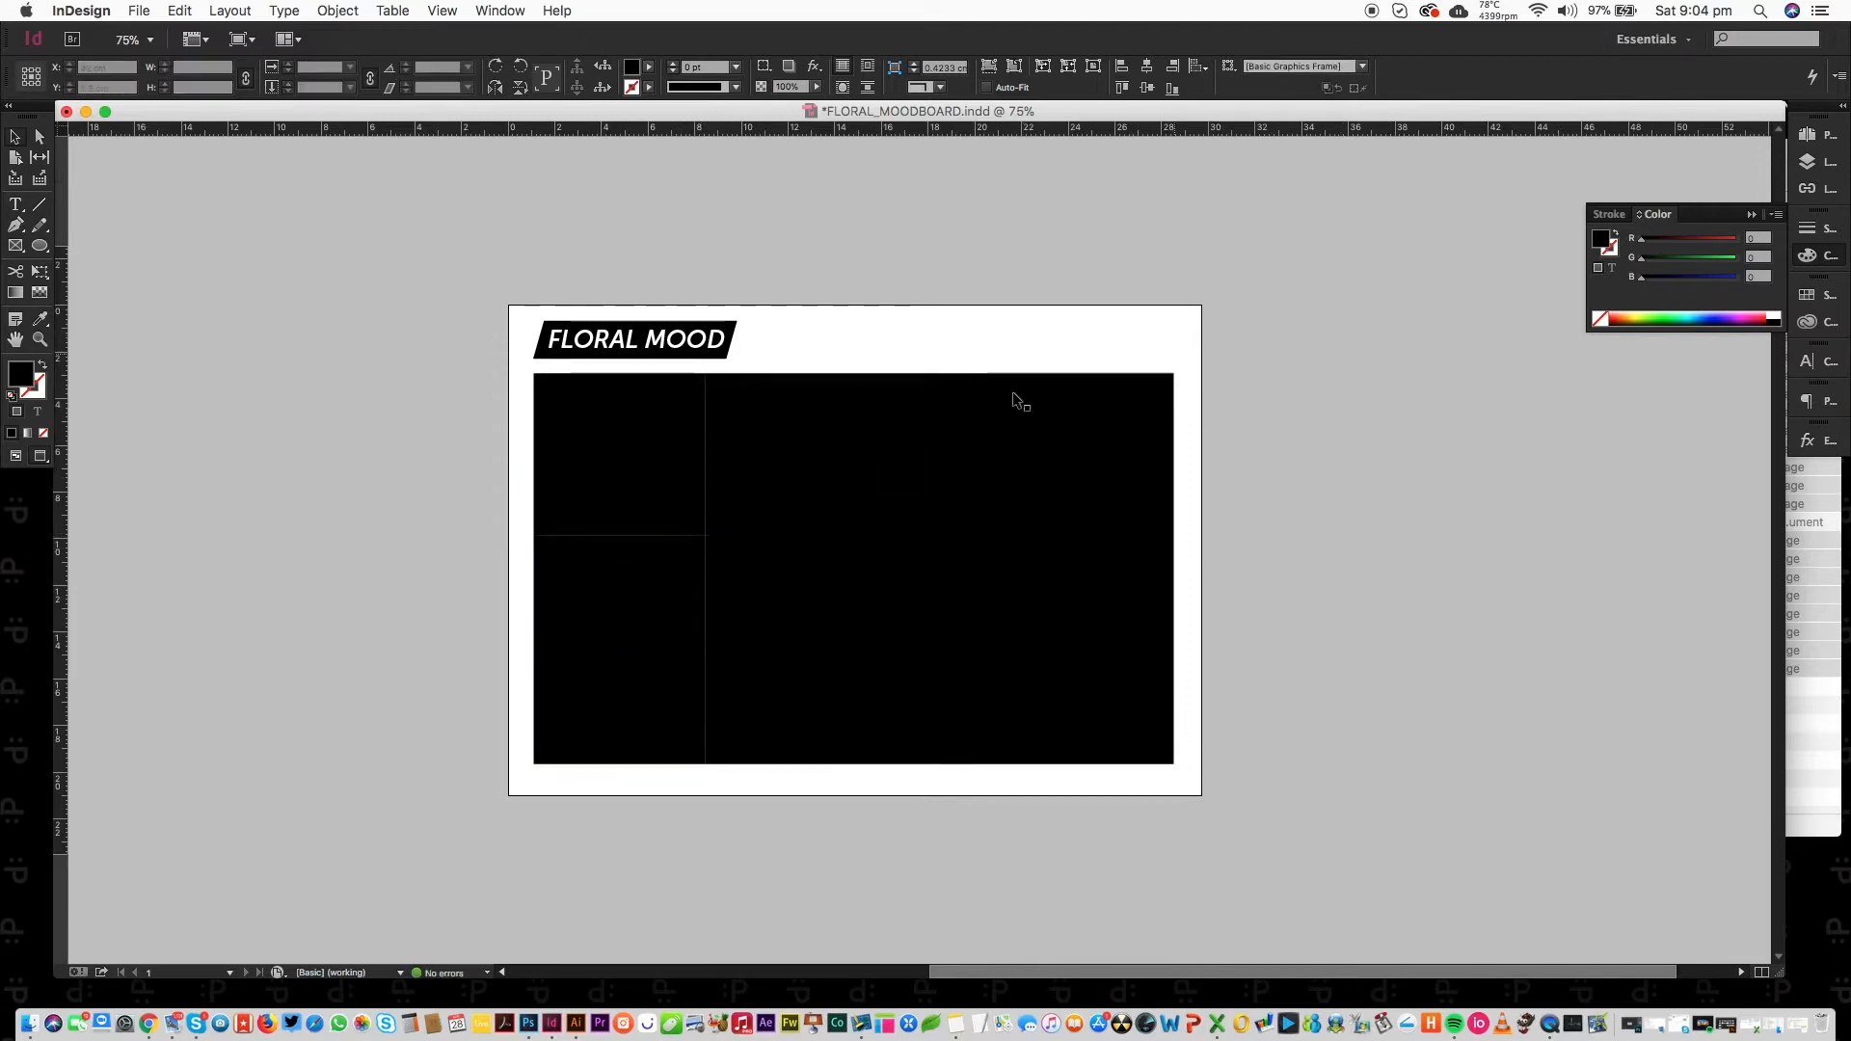
click(617, 504)
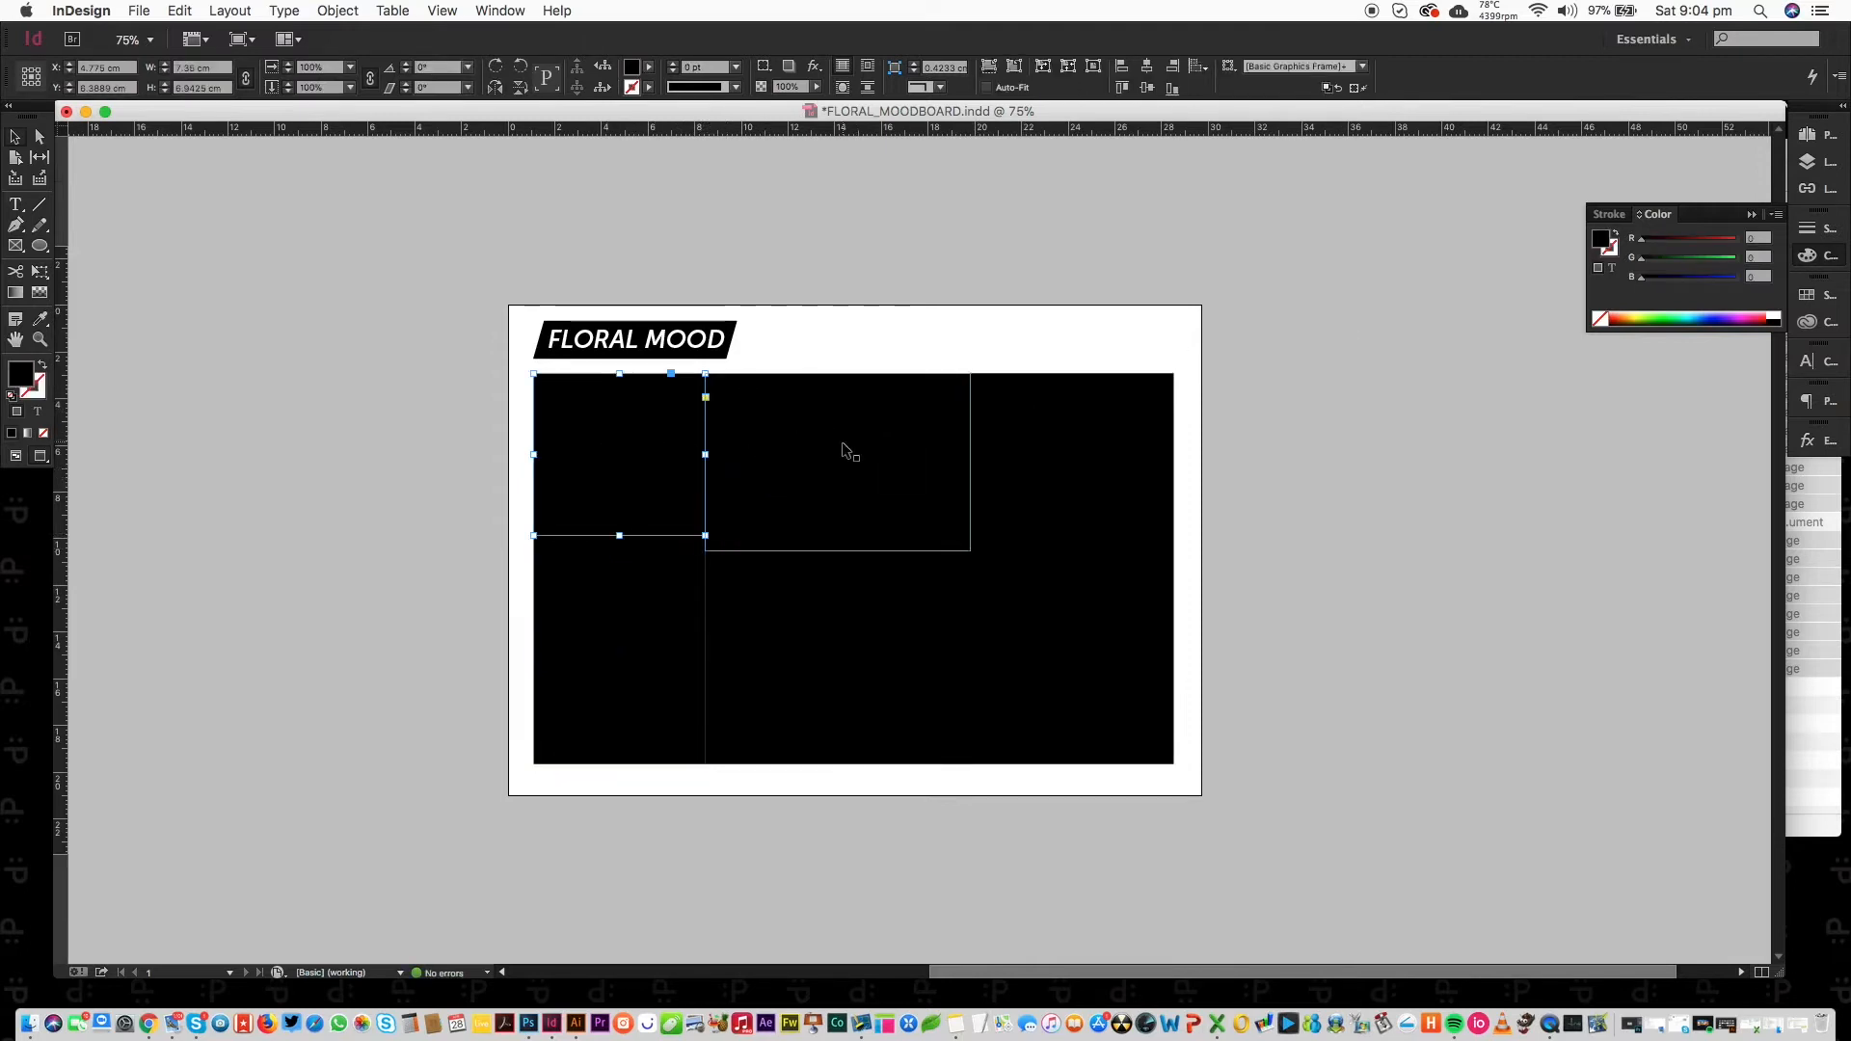
Place the pink-flowers-on-navy print acfaa0228…jpg into the upper-left frame.
key(super+d)
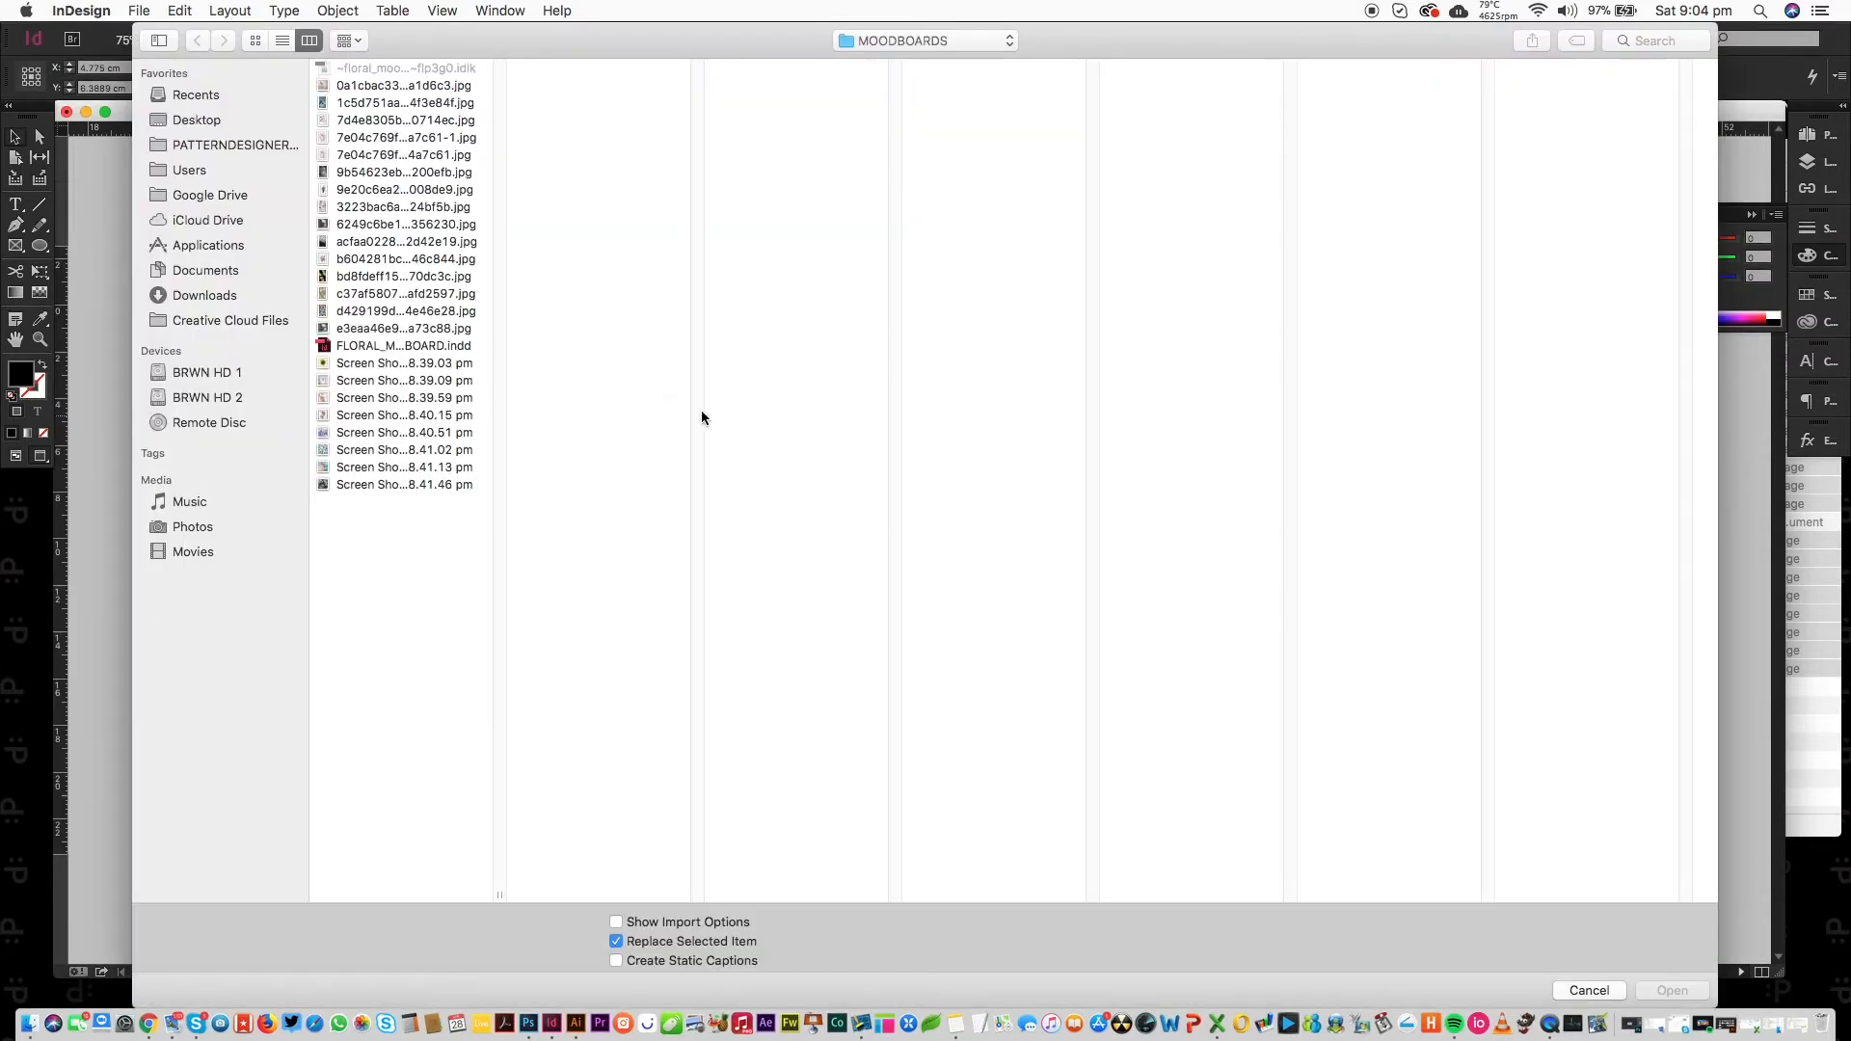
click(407, 95)
click(433, 86)
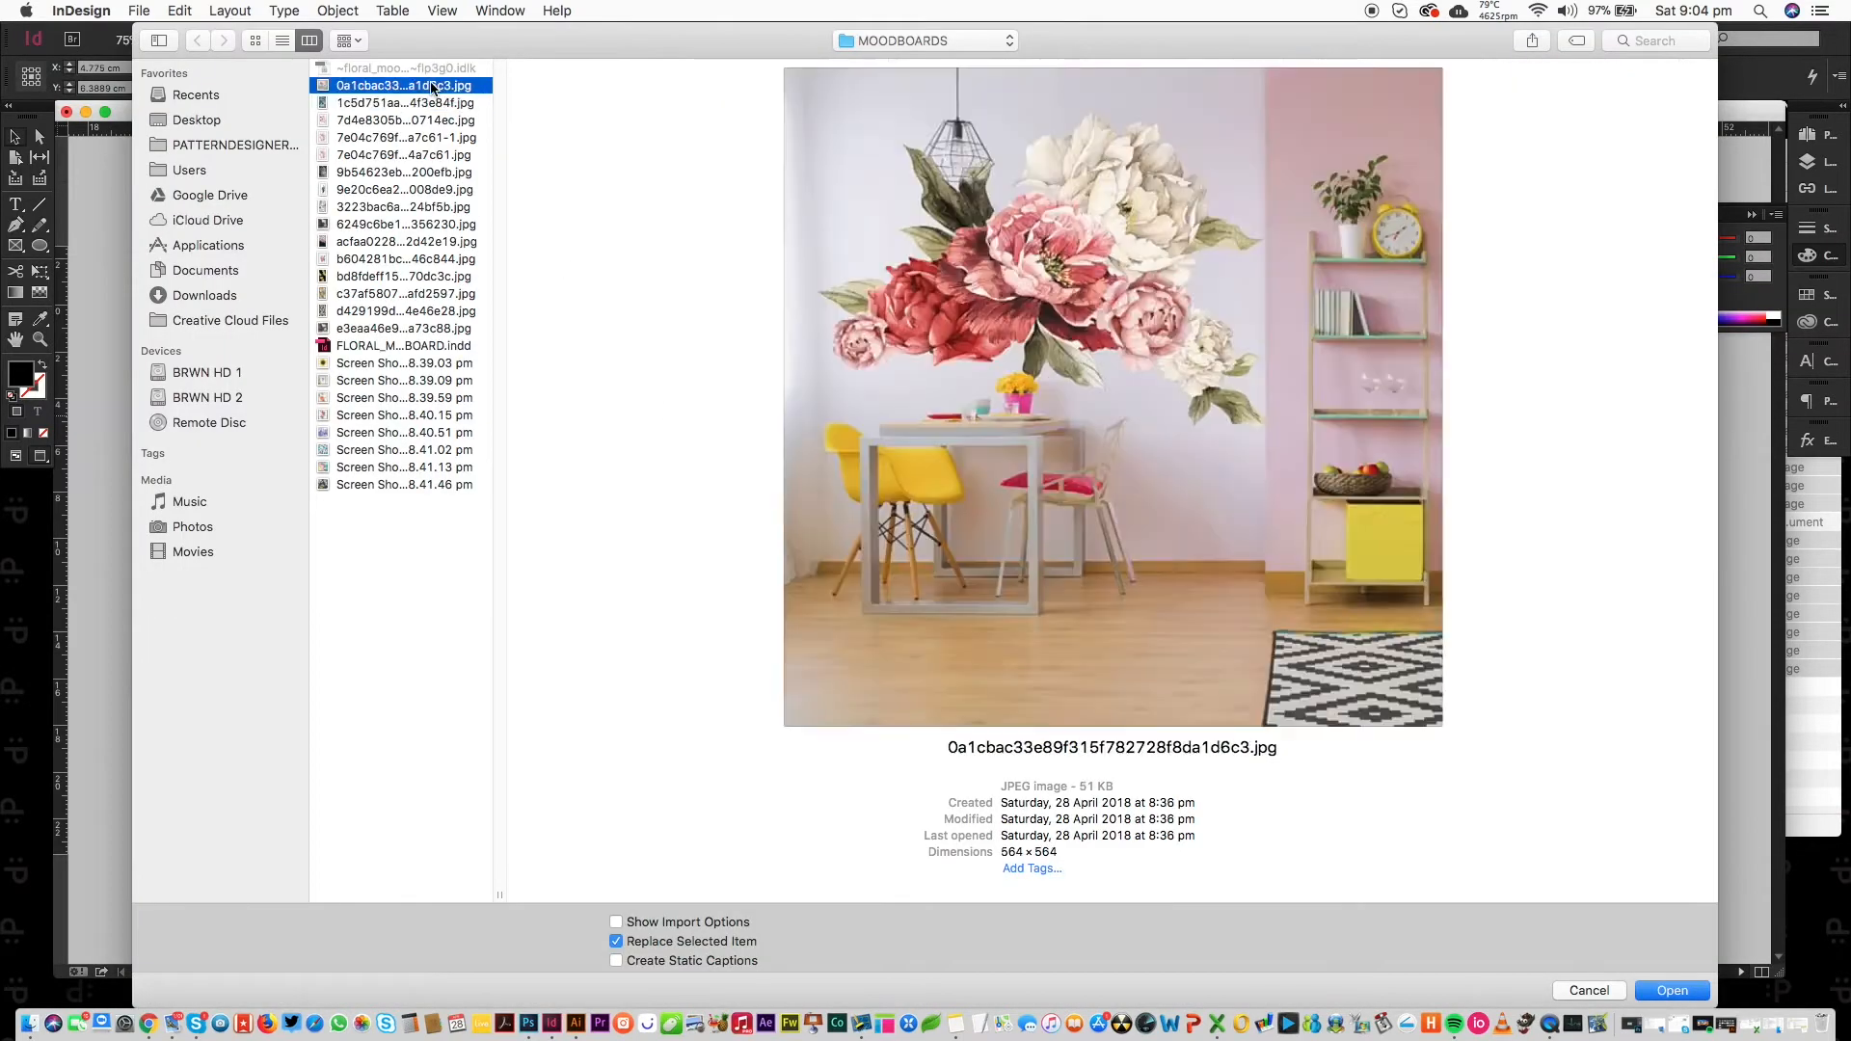
key(Down)
key(Down)
key(Down)
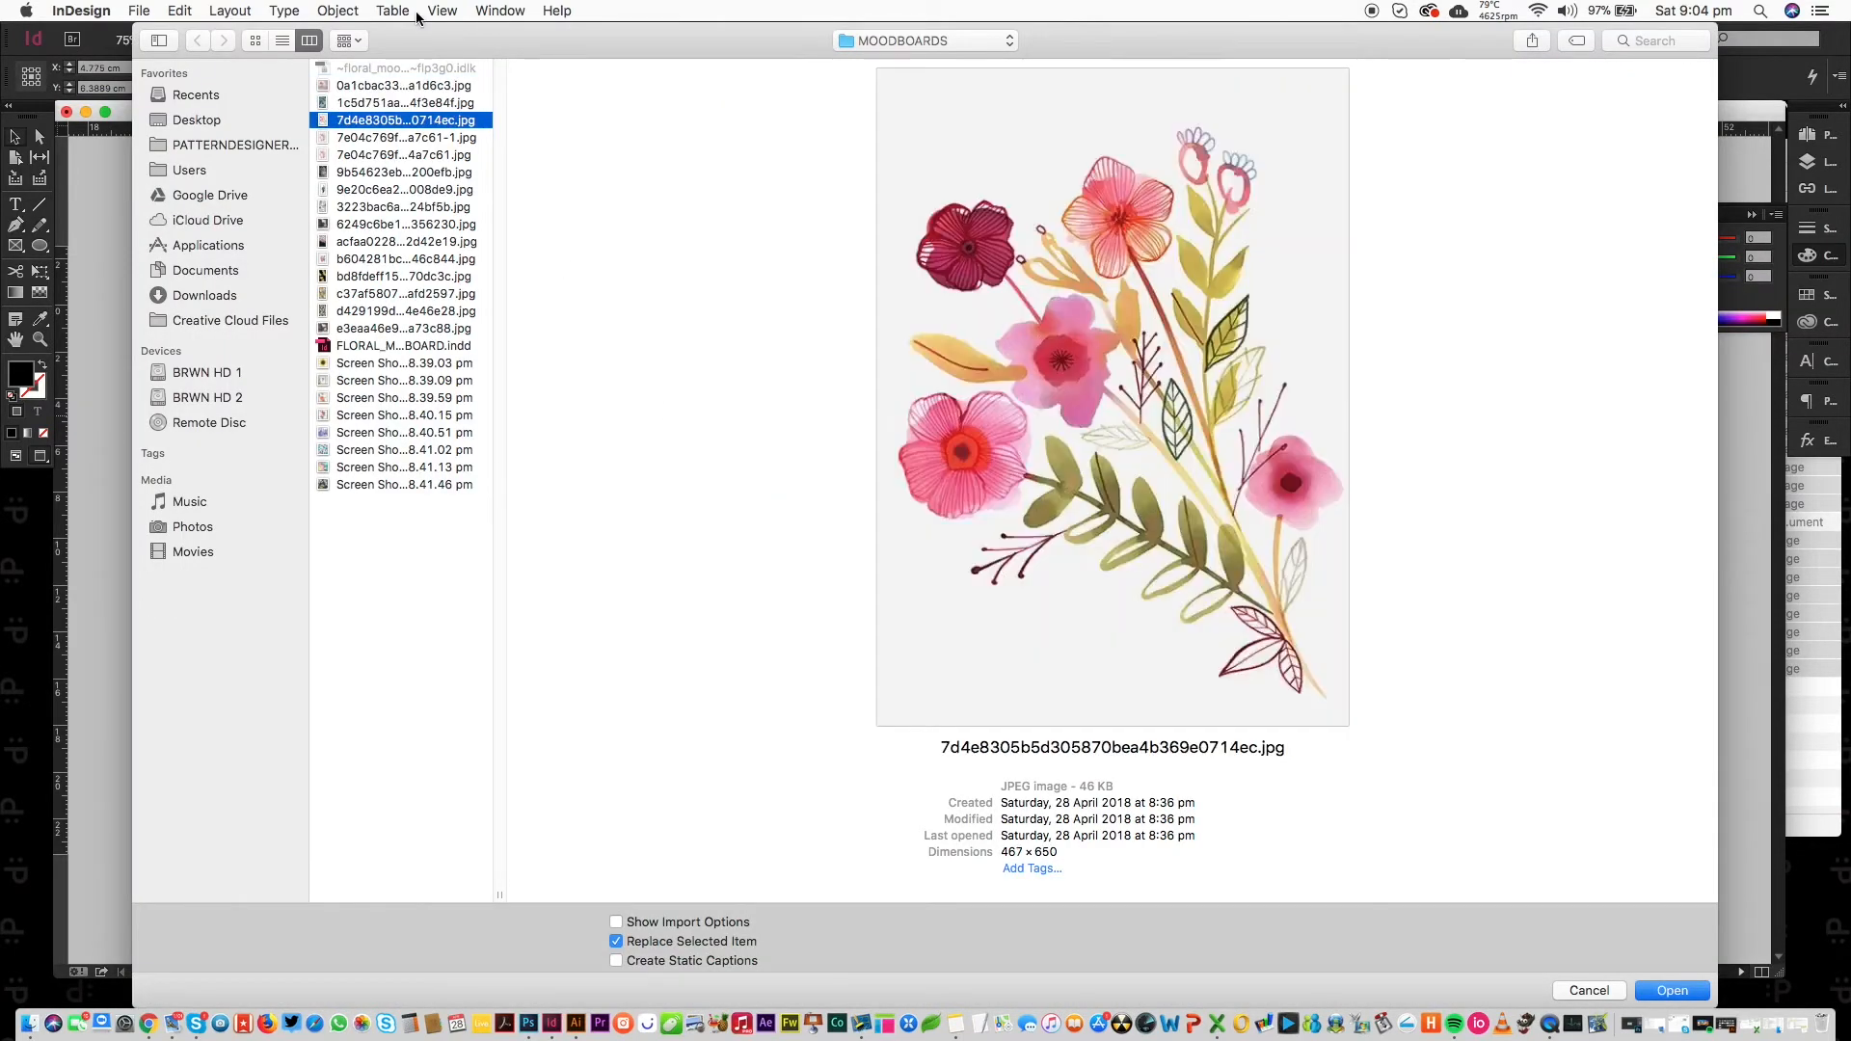
key(Down)
key(Down)
key(Down)
key(Down)
key(Down)
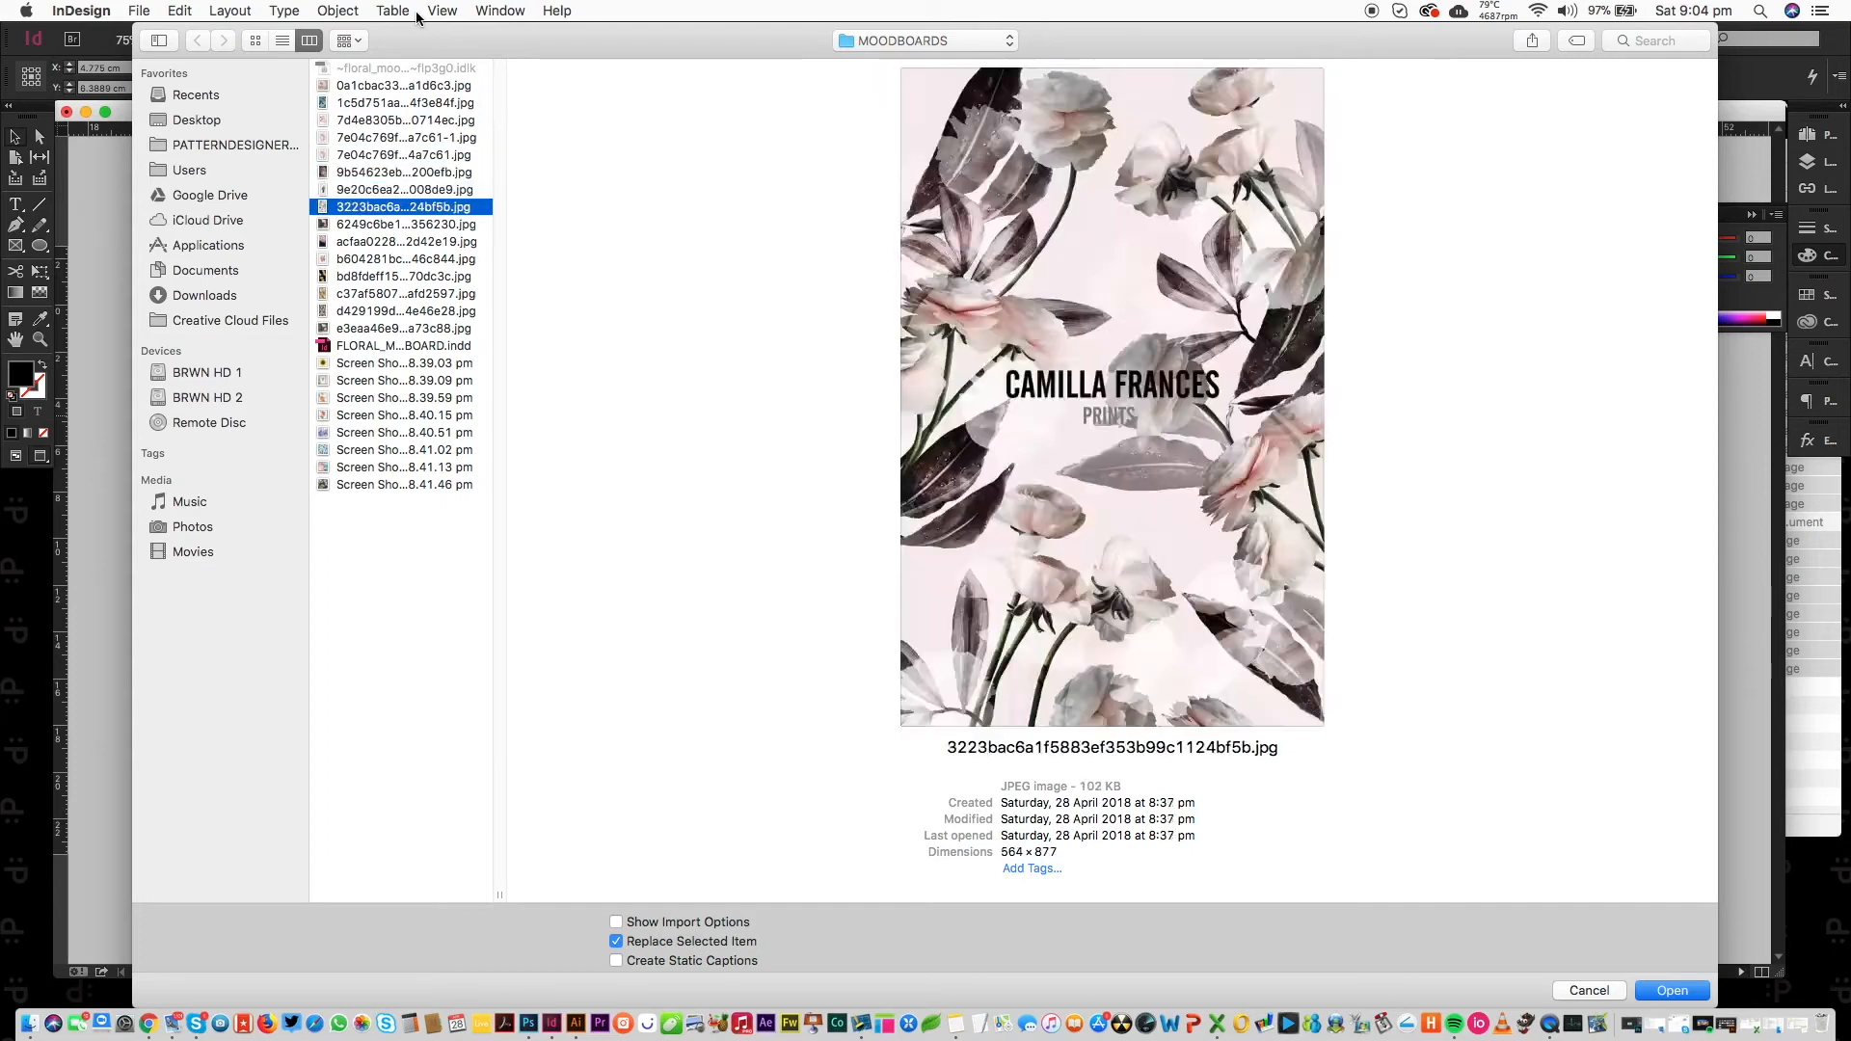
key(Down)
key(Down)
key(Up)
key(Return)
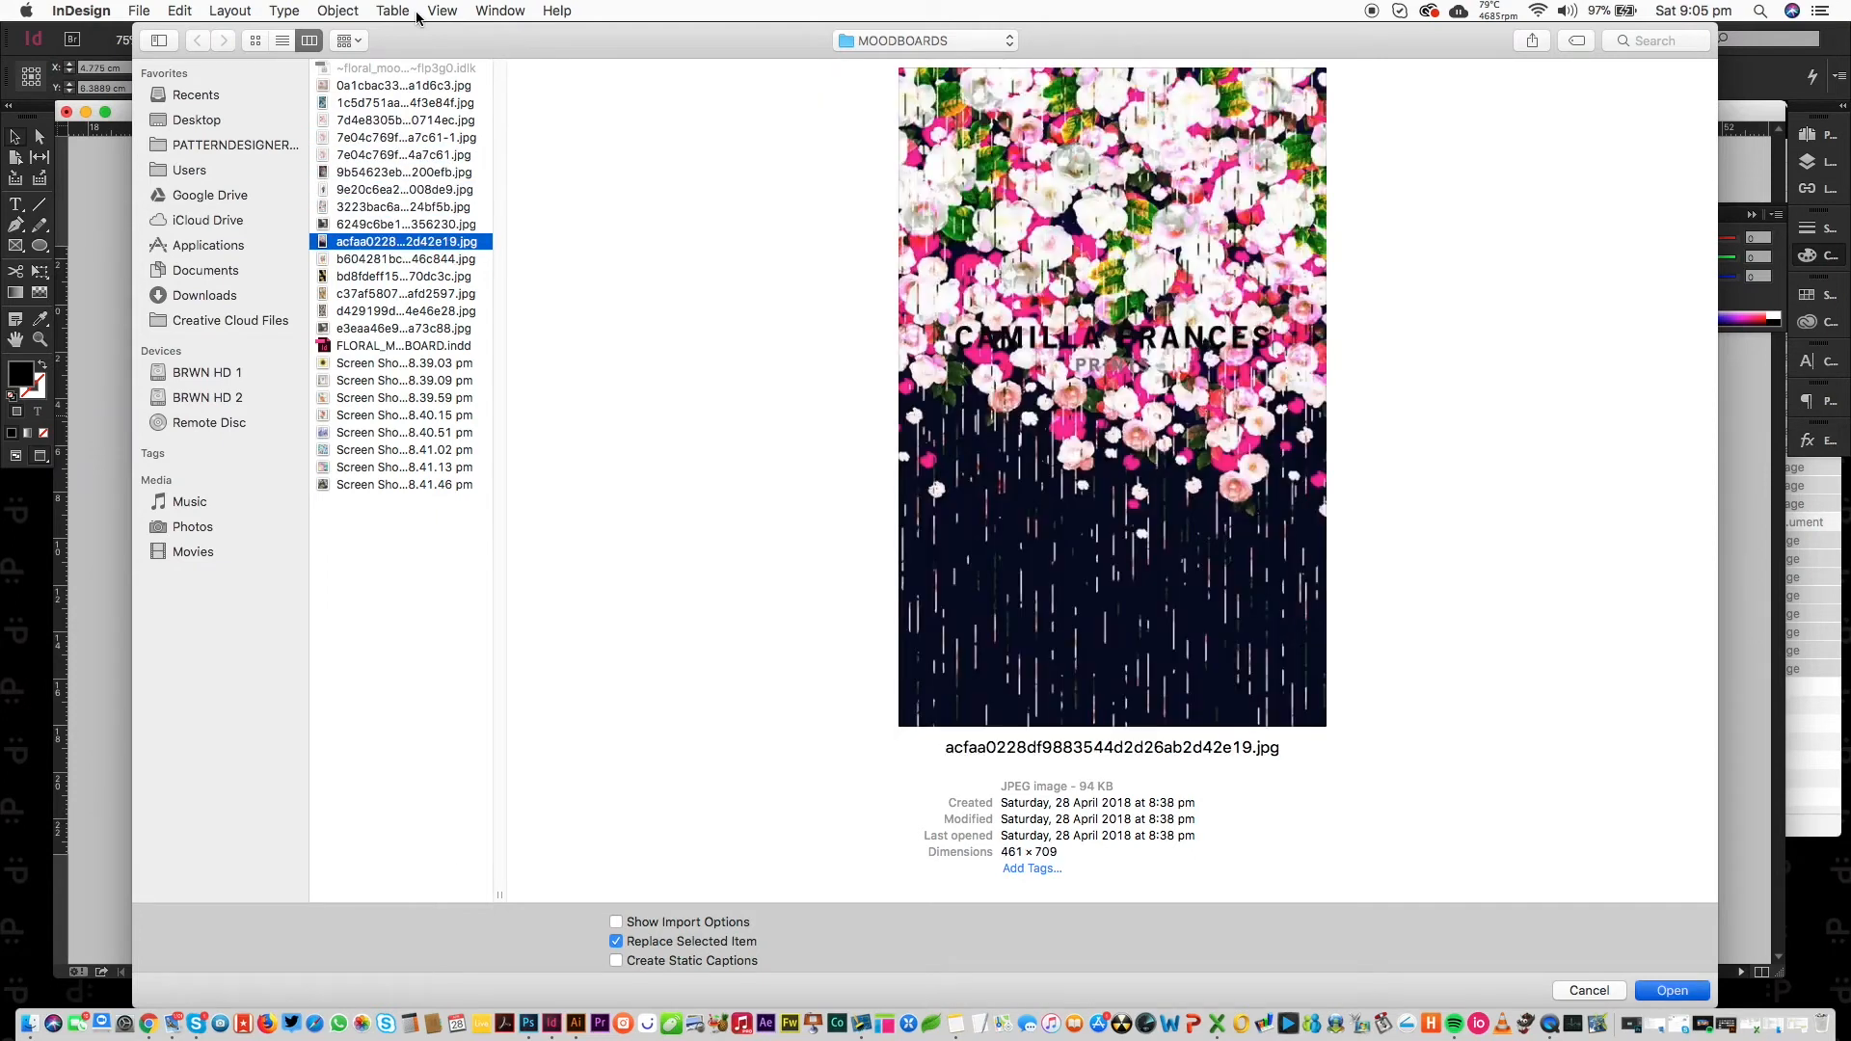
Reposition the print inside its frame so the blossoms sit along the top.
drag(625, 453, 629, 510)
click(620, 337)
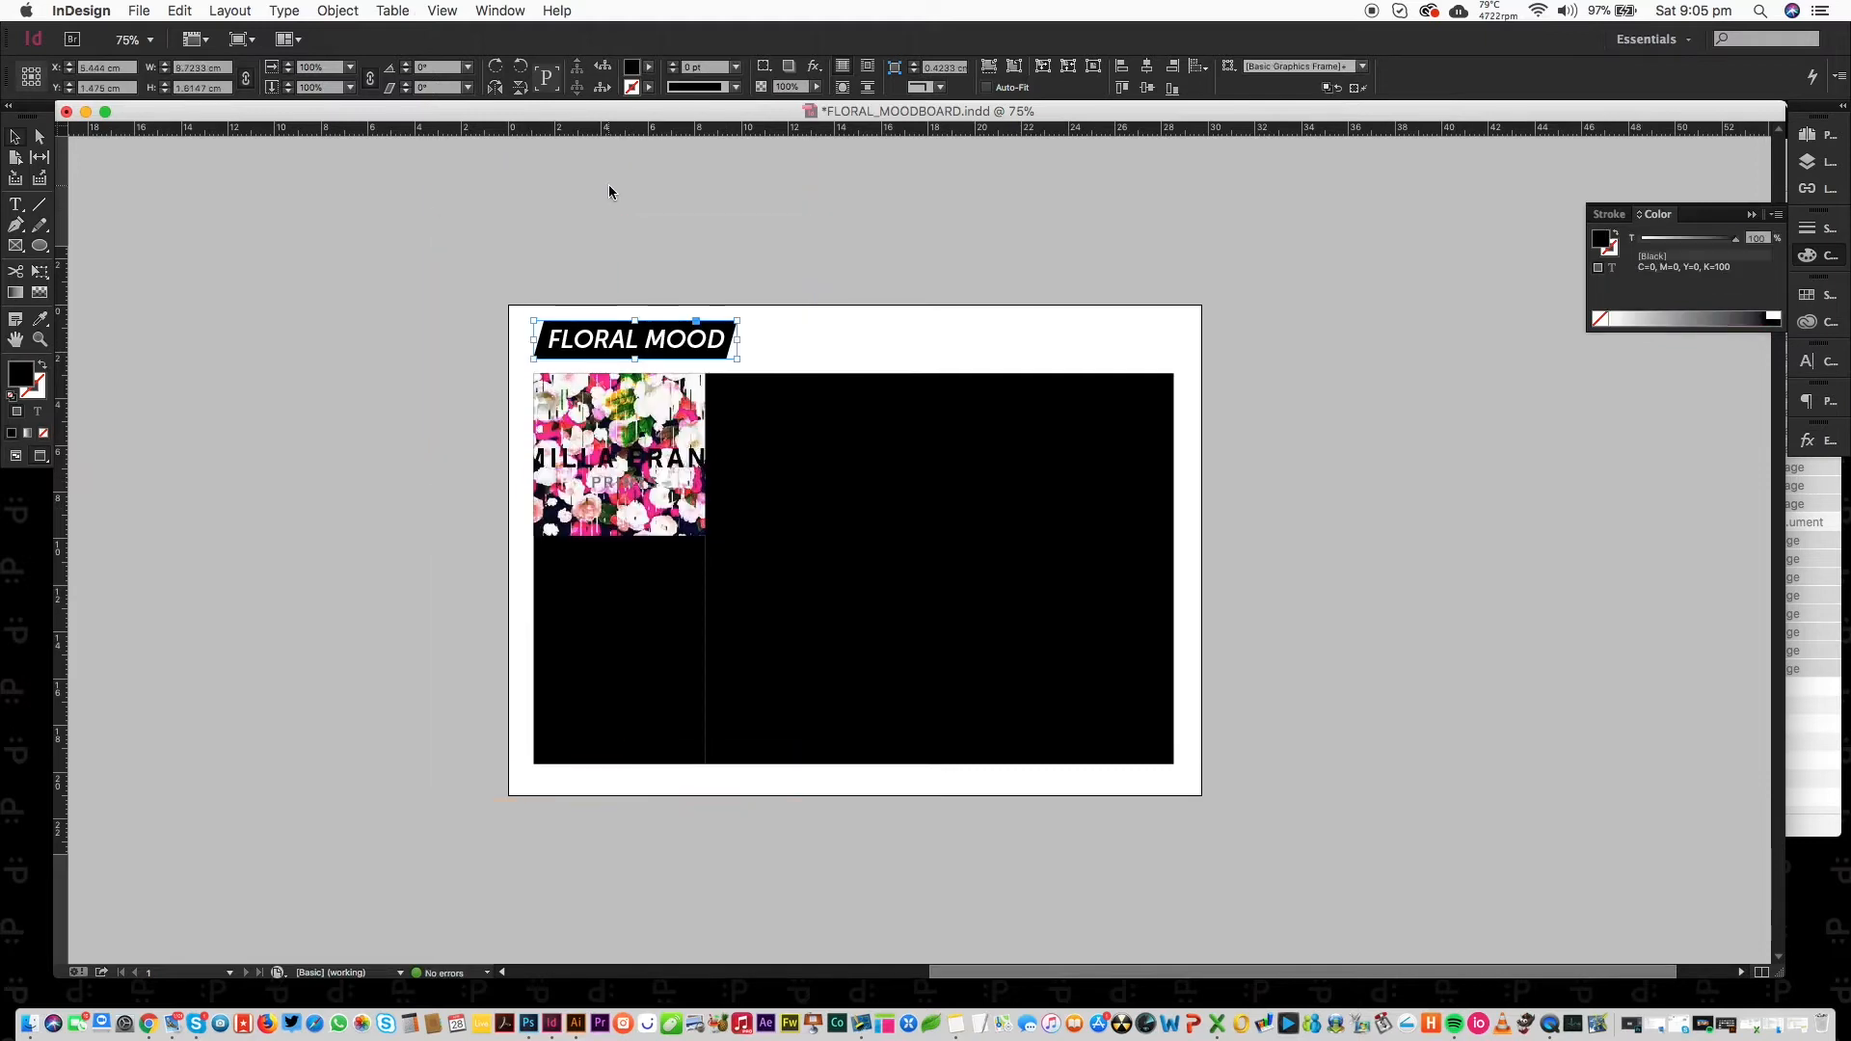
click(618, 456)
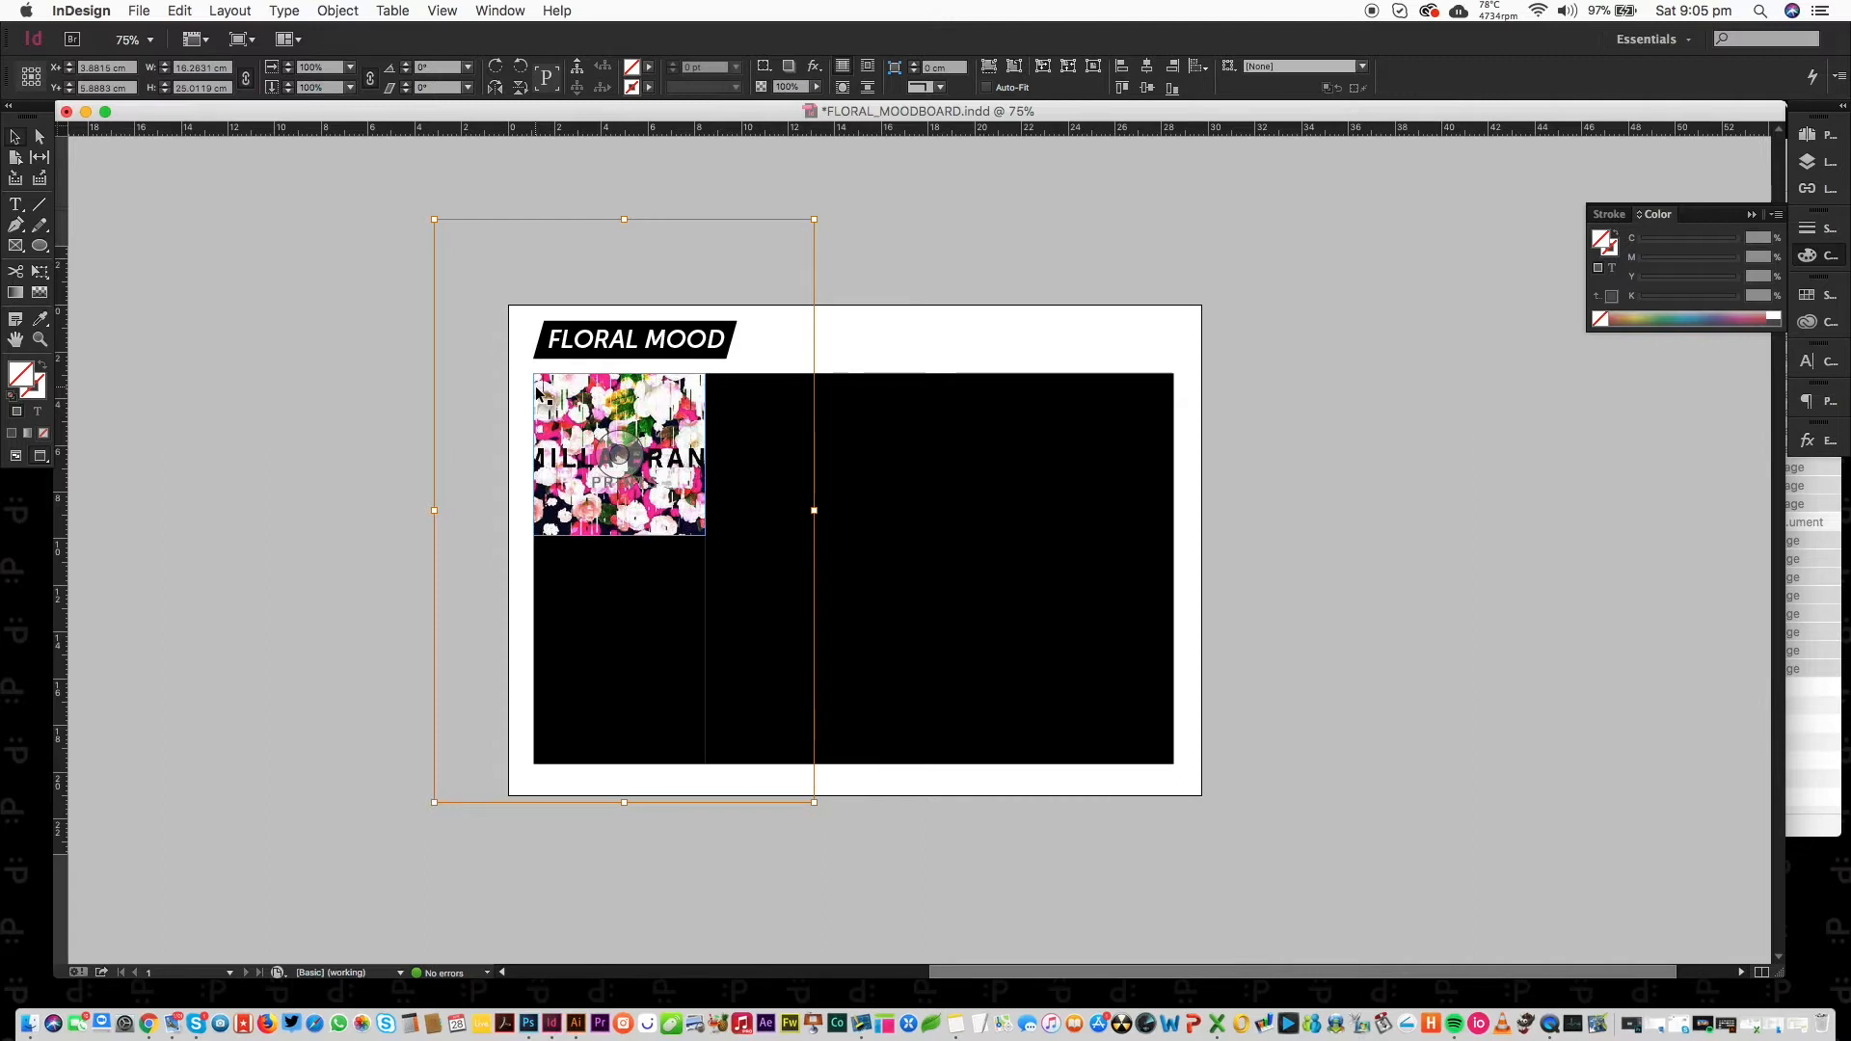
drag(628, 462, 617, 352)
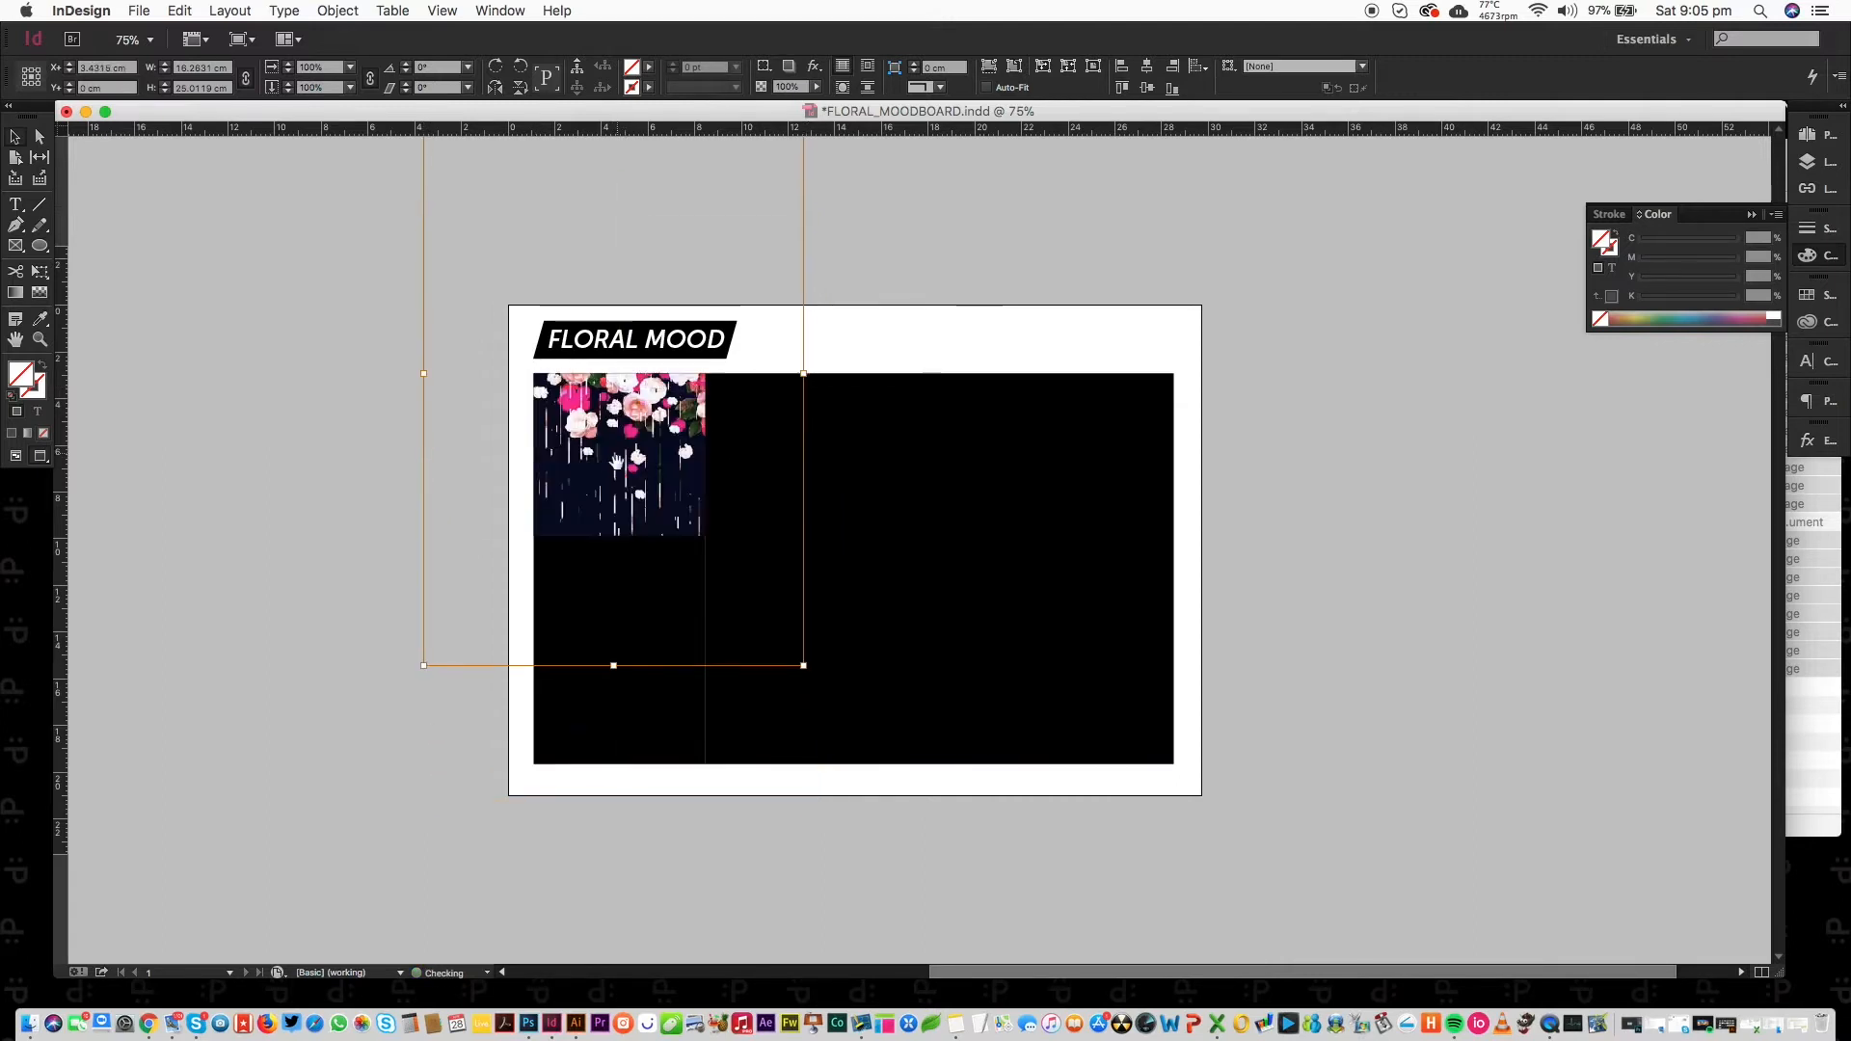
drag(623, 455, 616, 455)
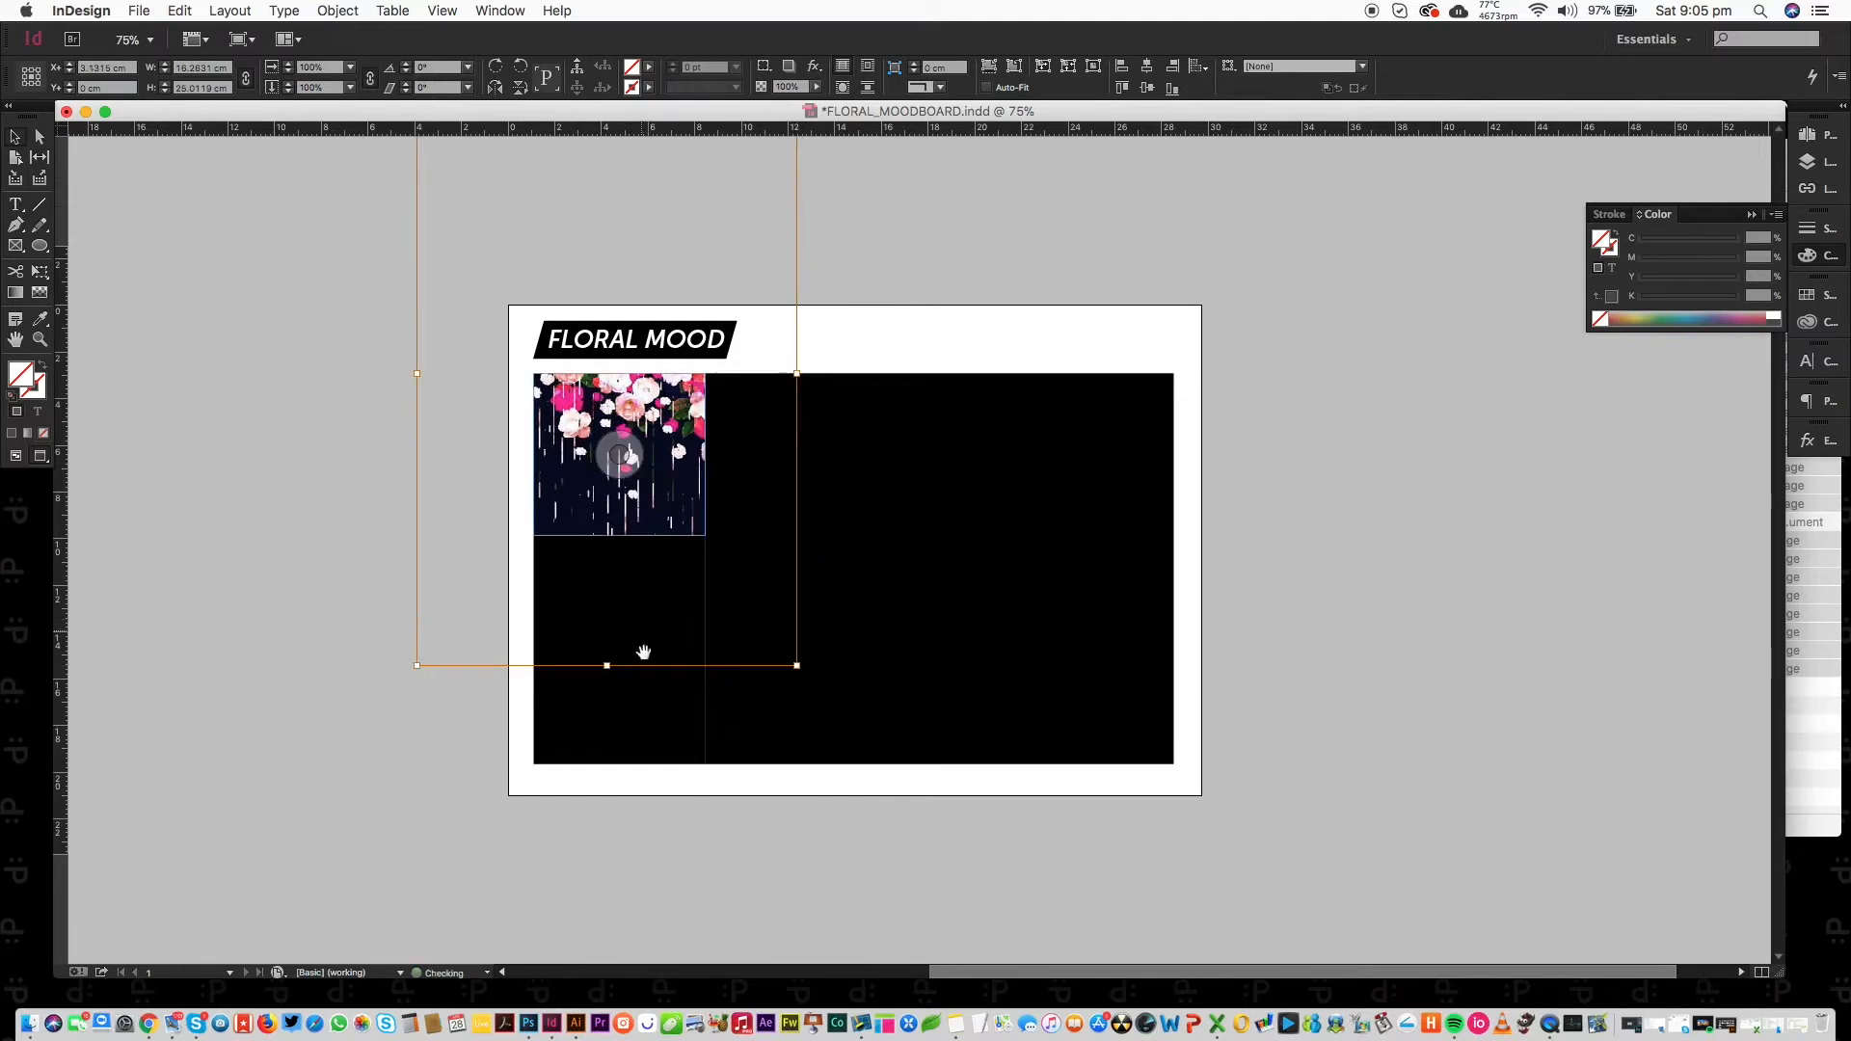
click(271, 732)
Place the pink chair room peony image in the lower-left frame and nudge it into position.
click(620, 587)
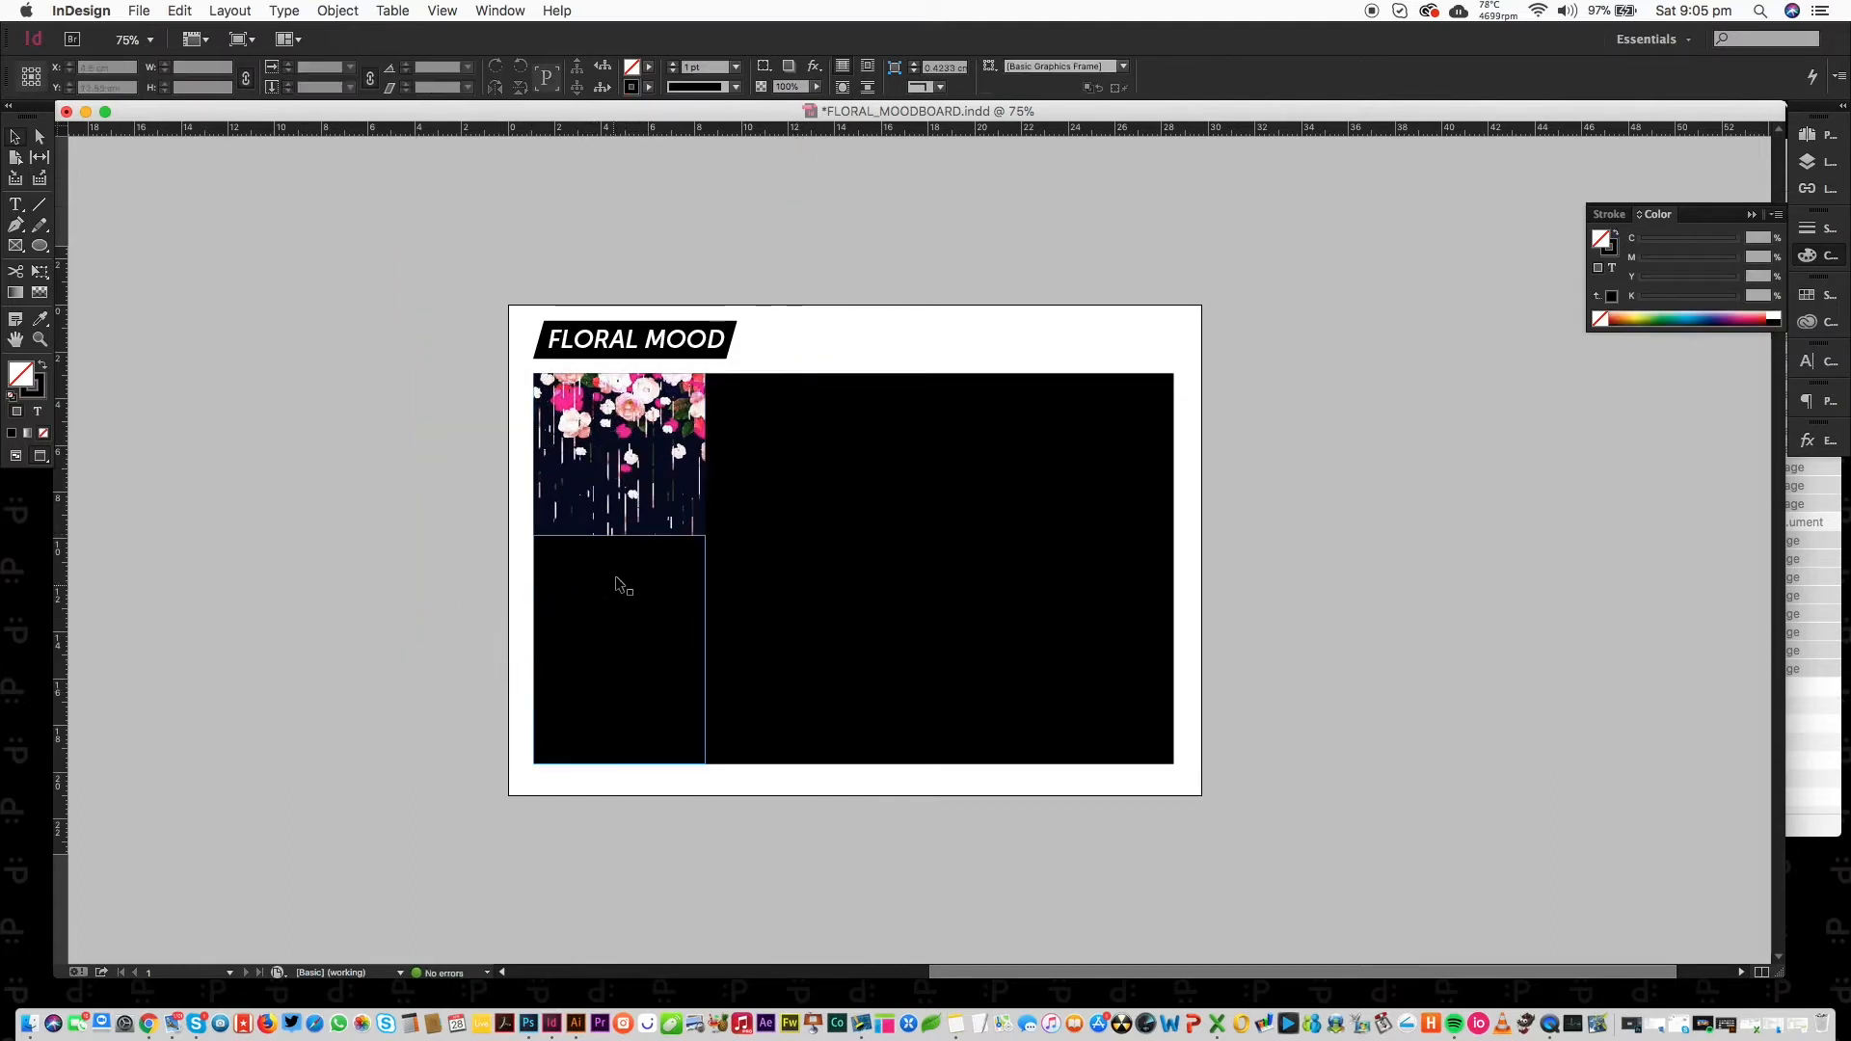
key(super+d)
click(363, 189)
key(Down)
key(Down)
key(Down)
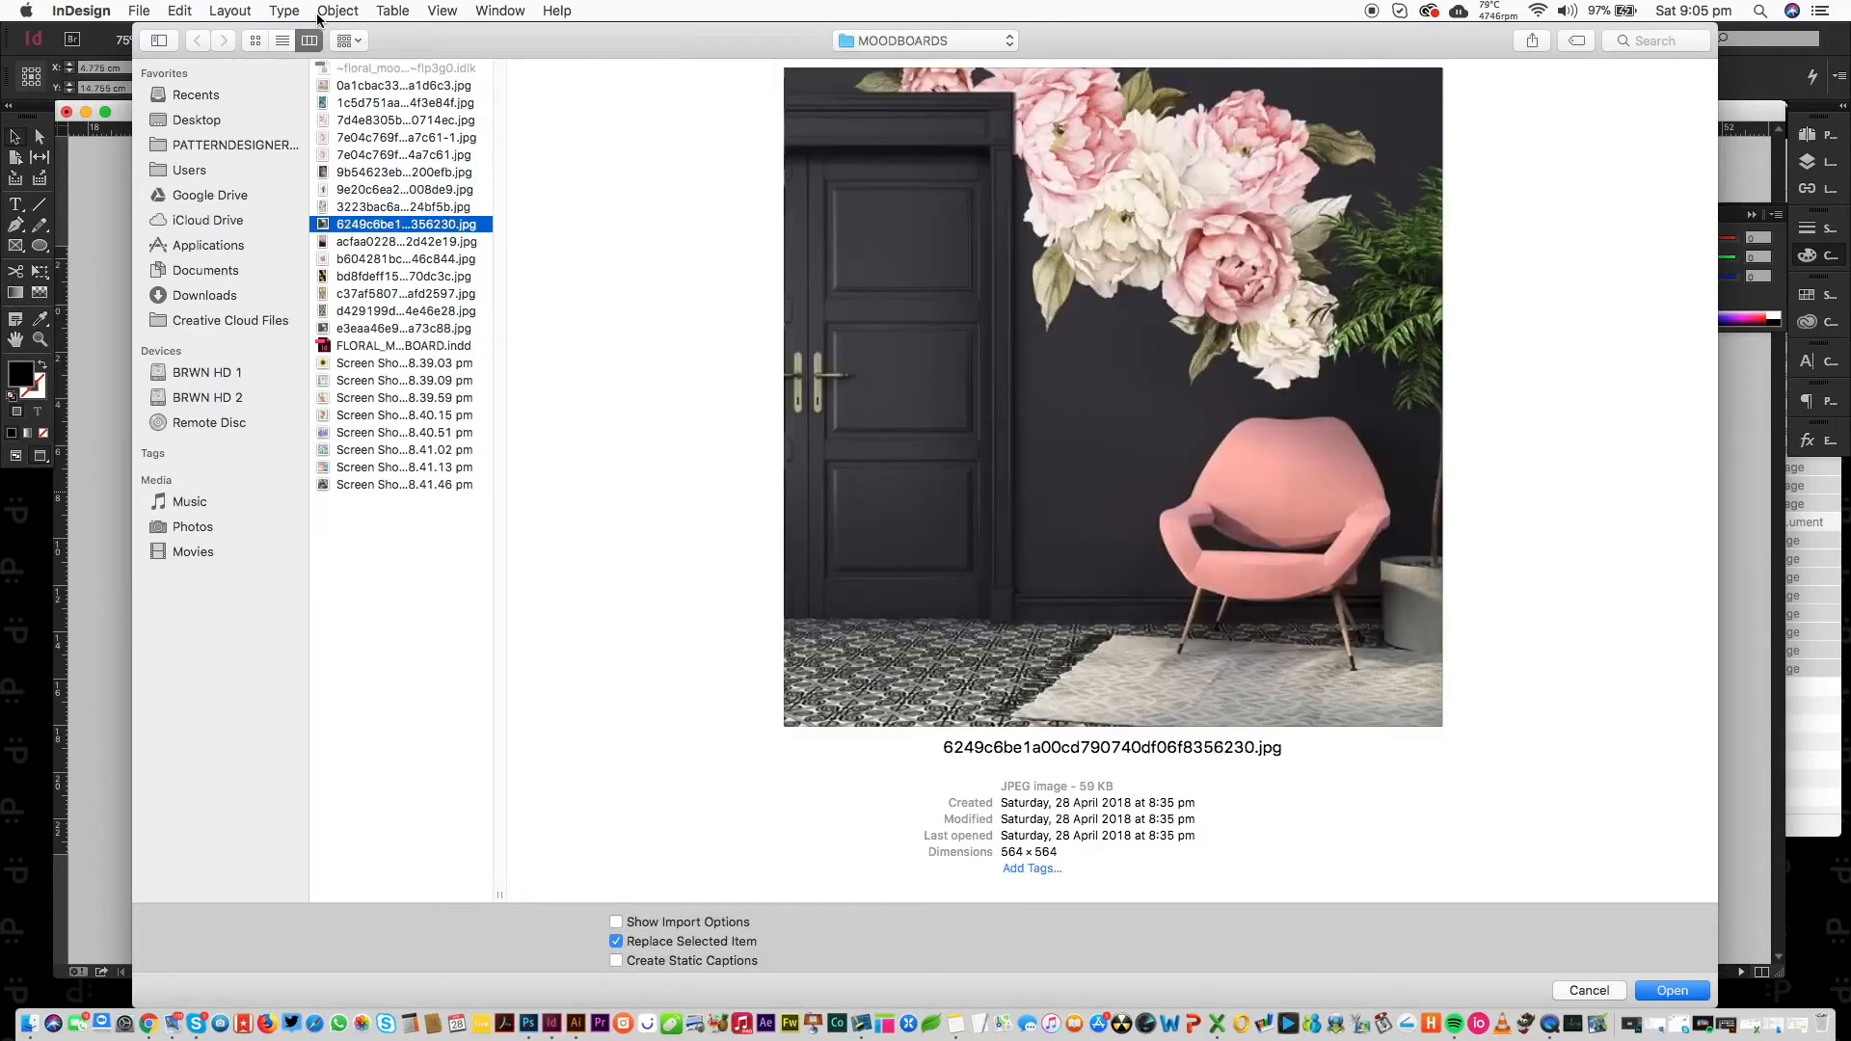
key(Up)
key(Return)
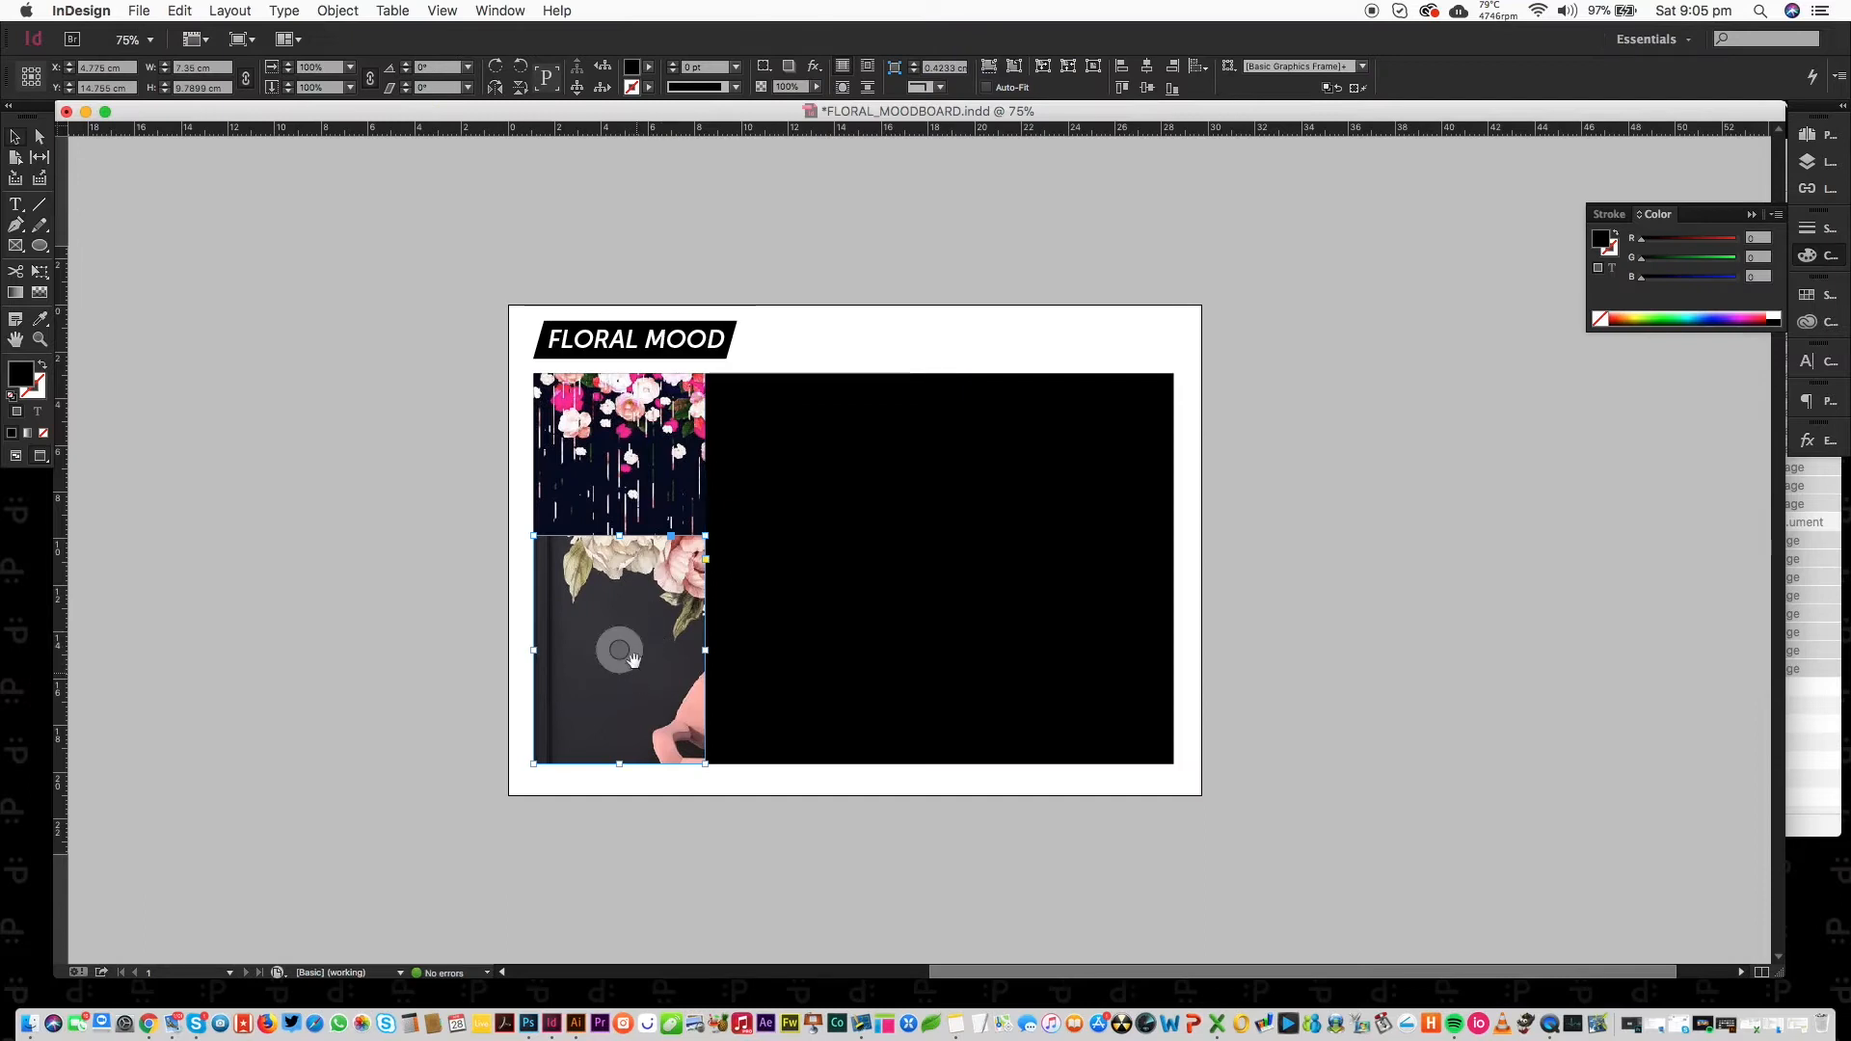
drag(611, 649, 526, 731)
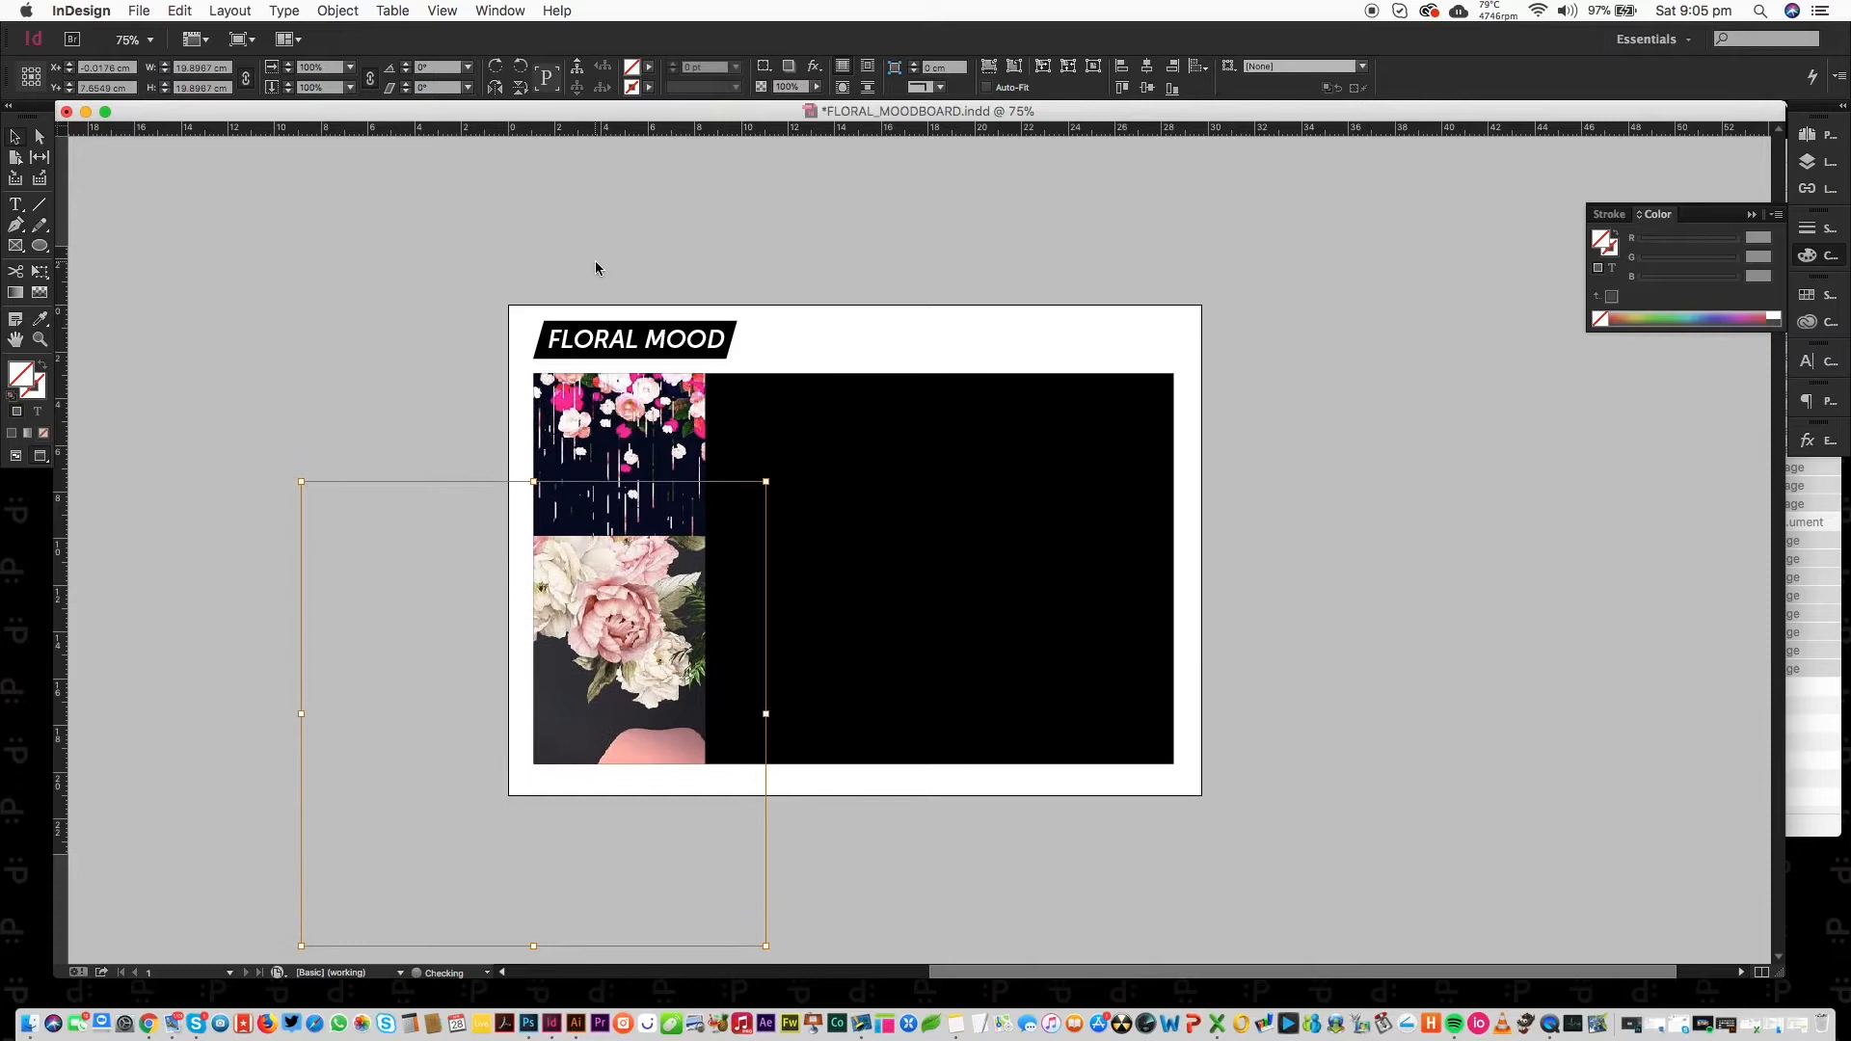
key(shift+Right)
key(shift+Down)
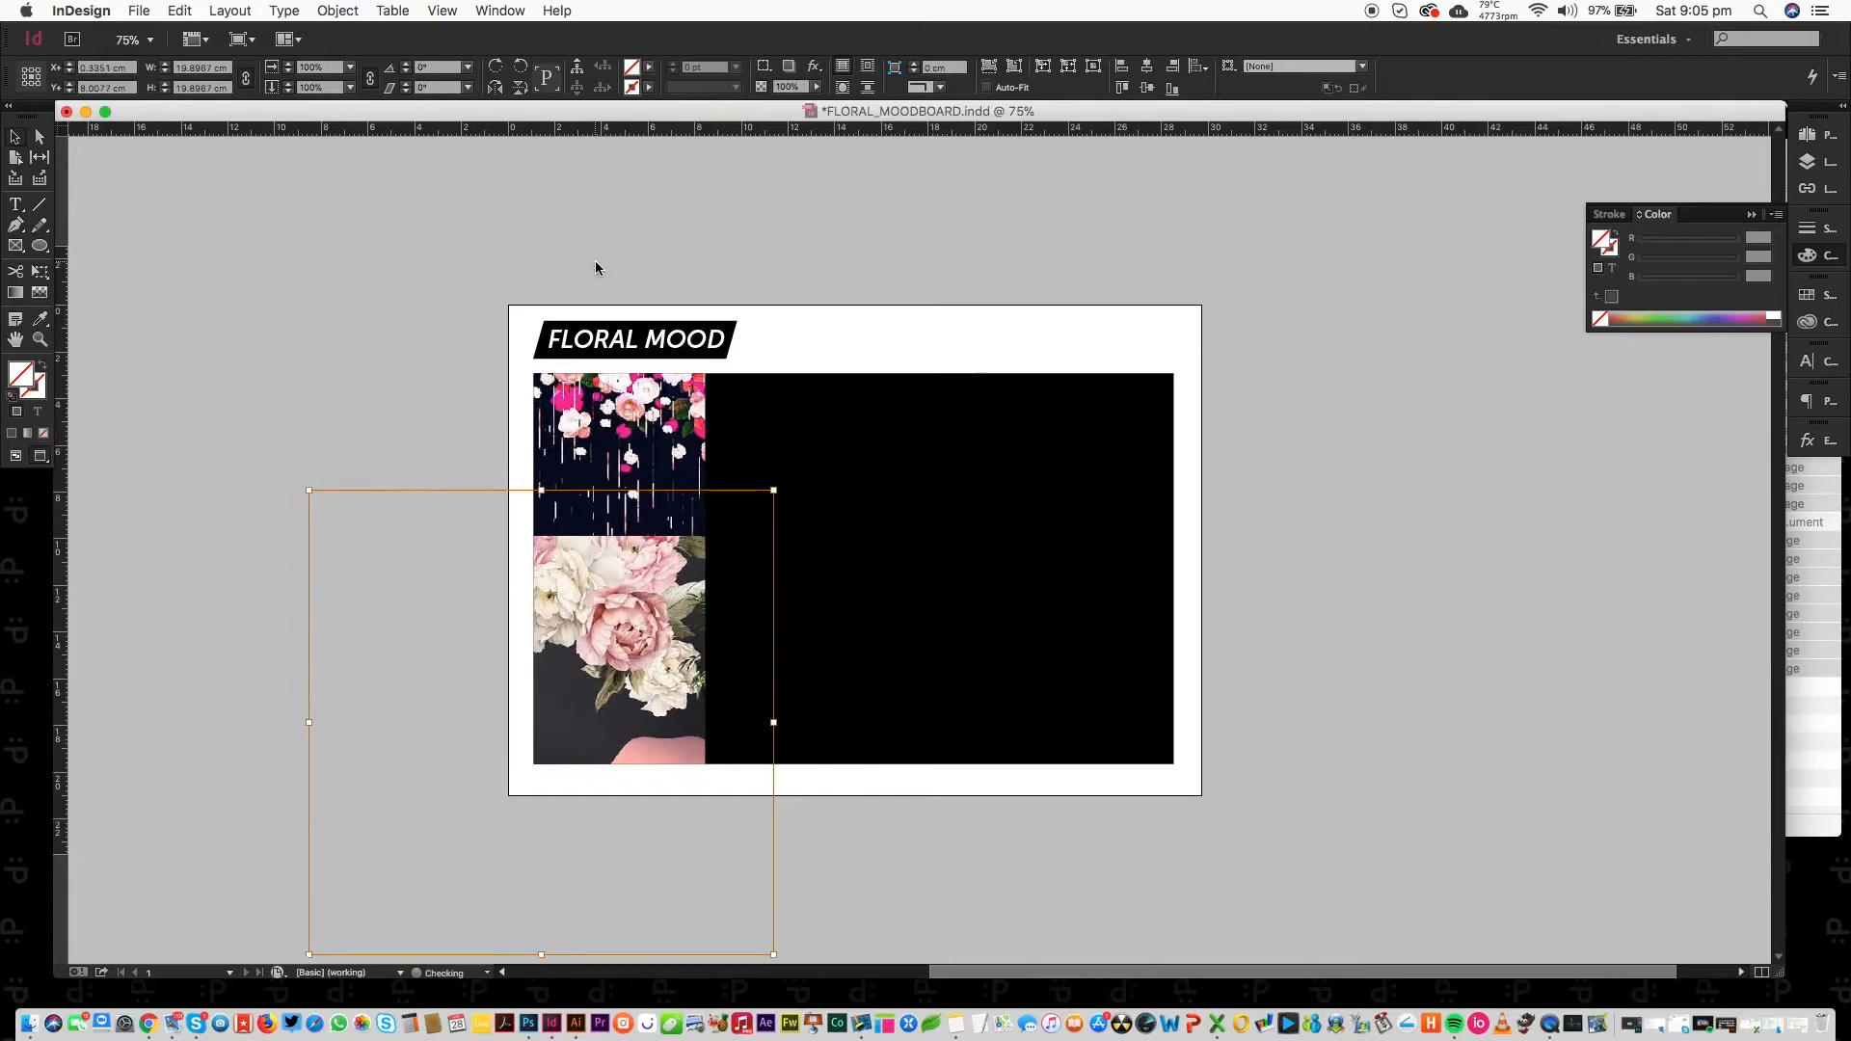
Fill the upper-middle frame with the orange peony print, replacing the first pick, and shift it up.
click(820, 457)
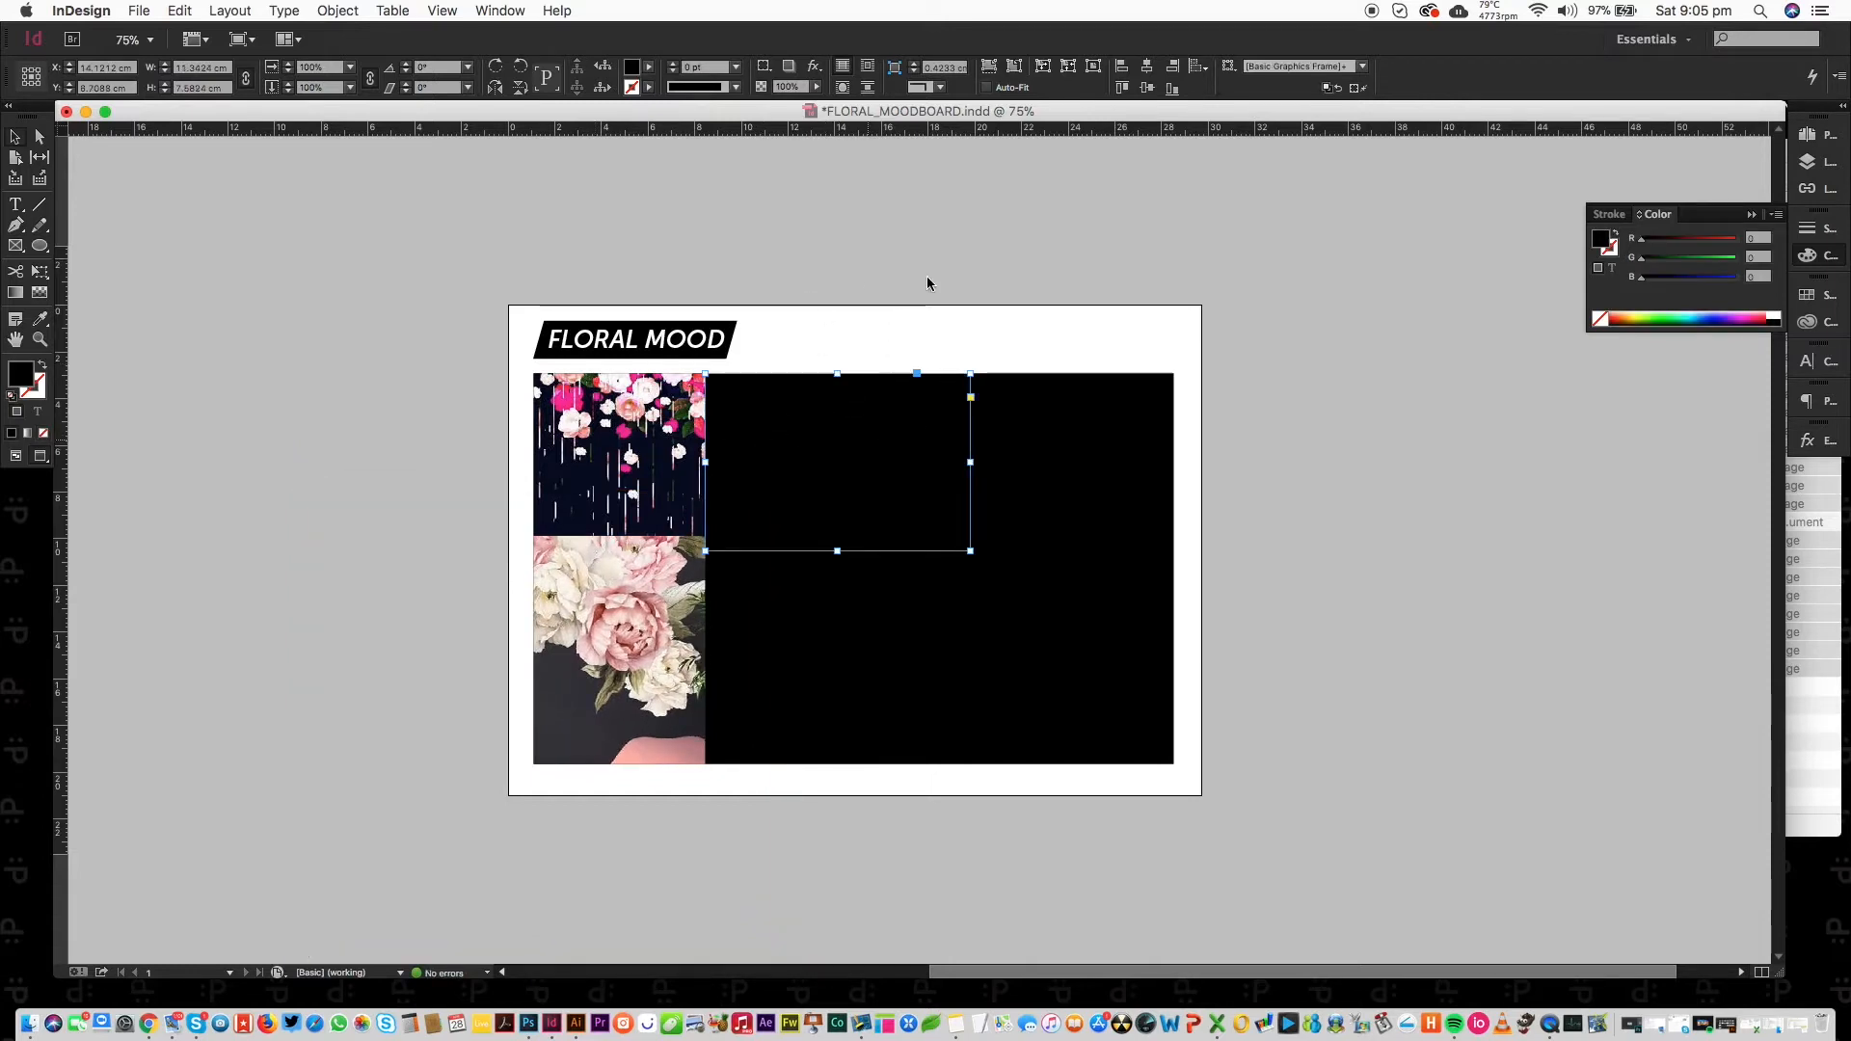
key(super+d)
double_click(397, 242)
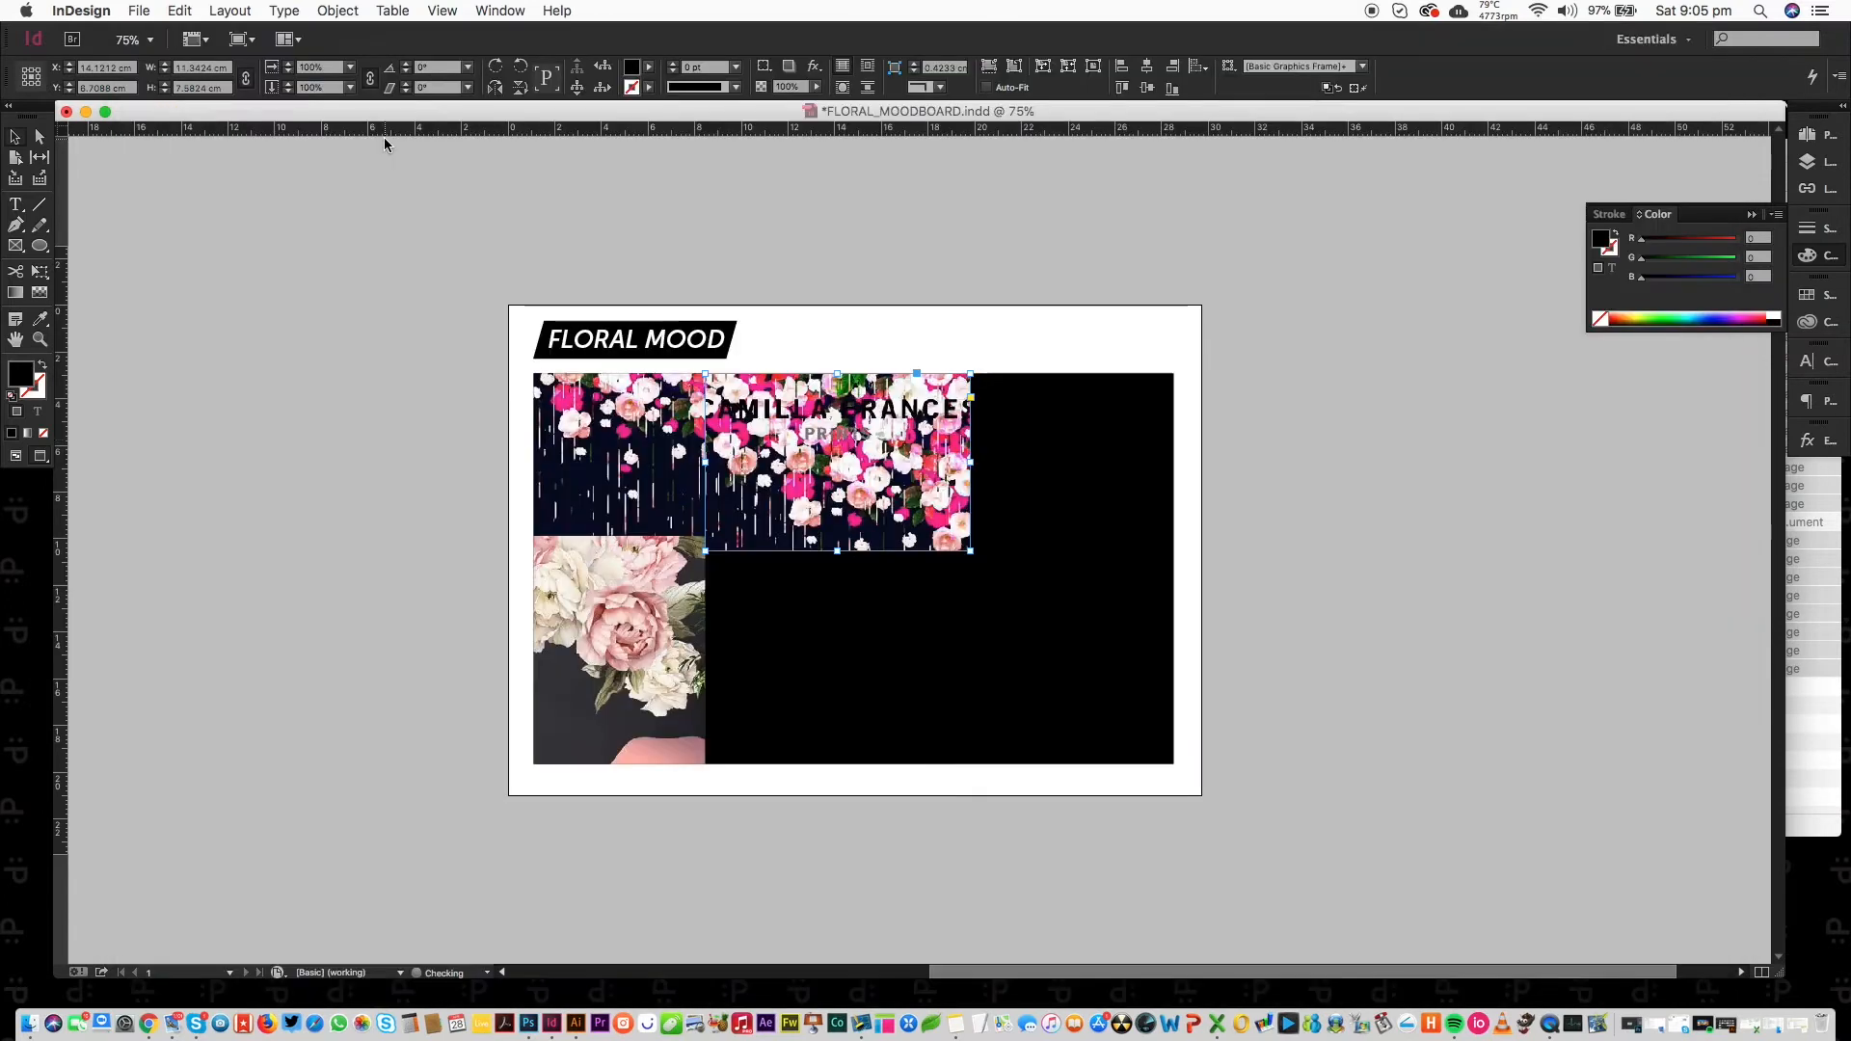
click(837, 462)
key(super+d)
click(372, 275)
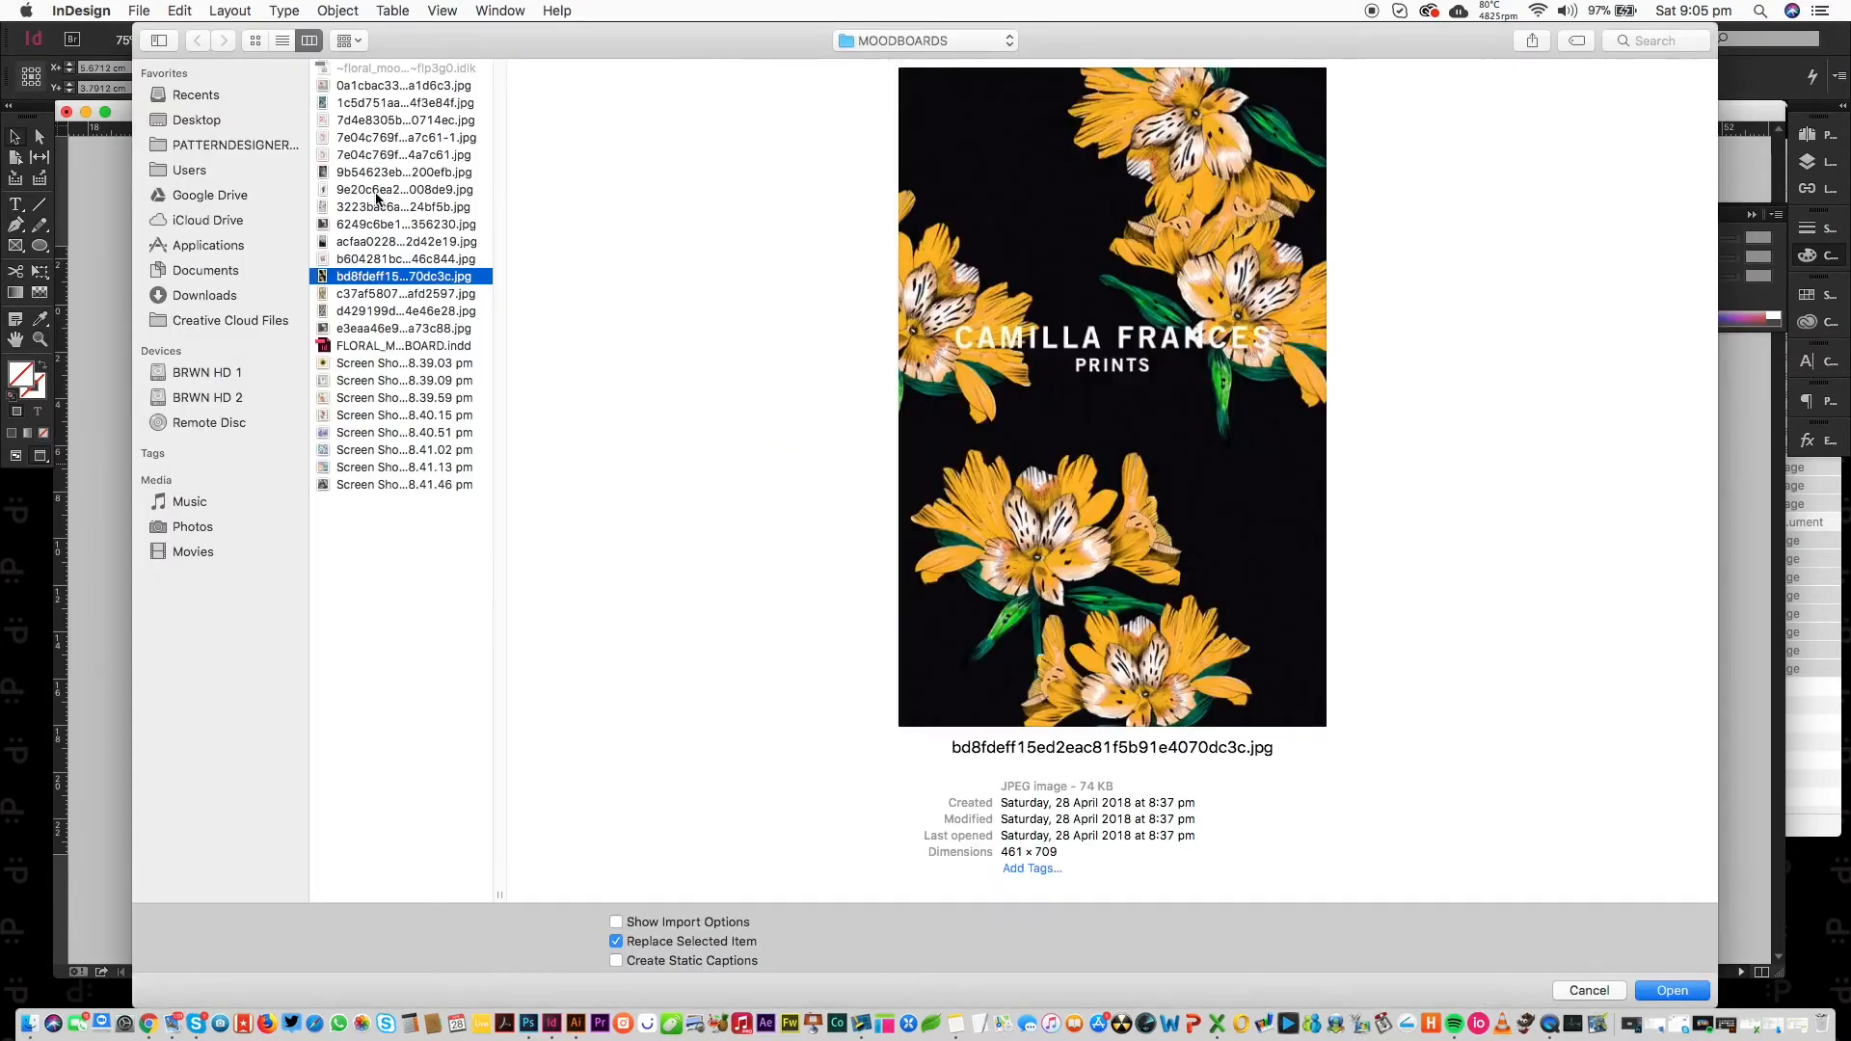
key(Down)
key(Down)
key(Up)
key(Return)
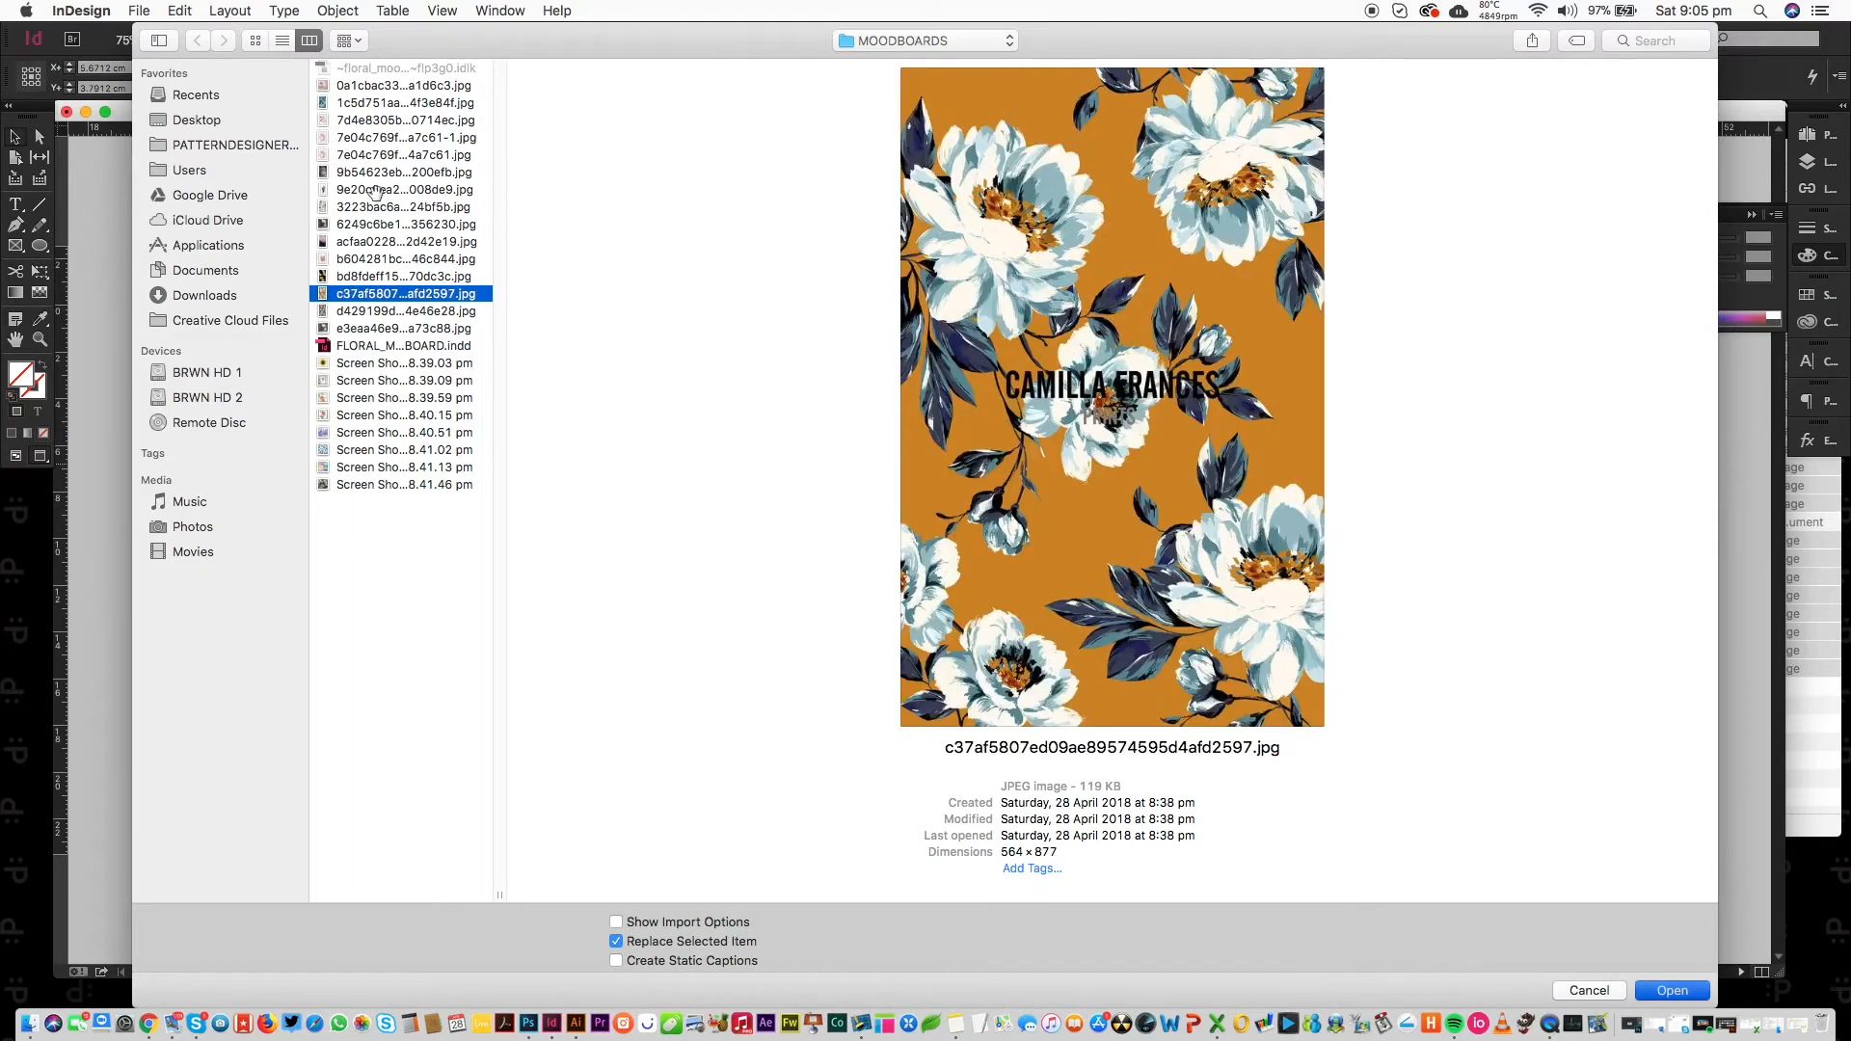
mouse_move(835, 469)
mouse_down()
mouse_move(840, 501)
mouse_move(843, 456)
mouse_up()
Select the empty right-hand frame and choose the orange peony print file to place.
click(1078, 477)
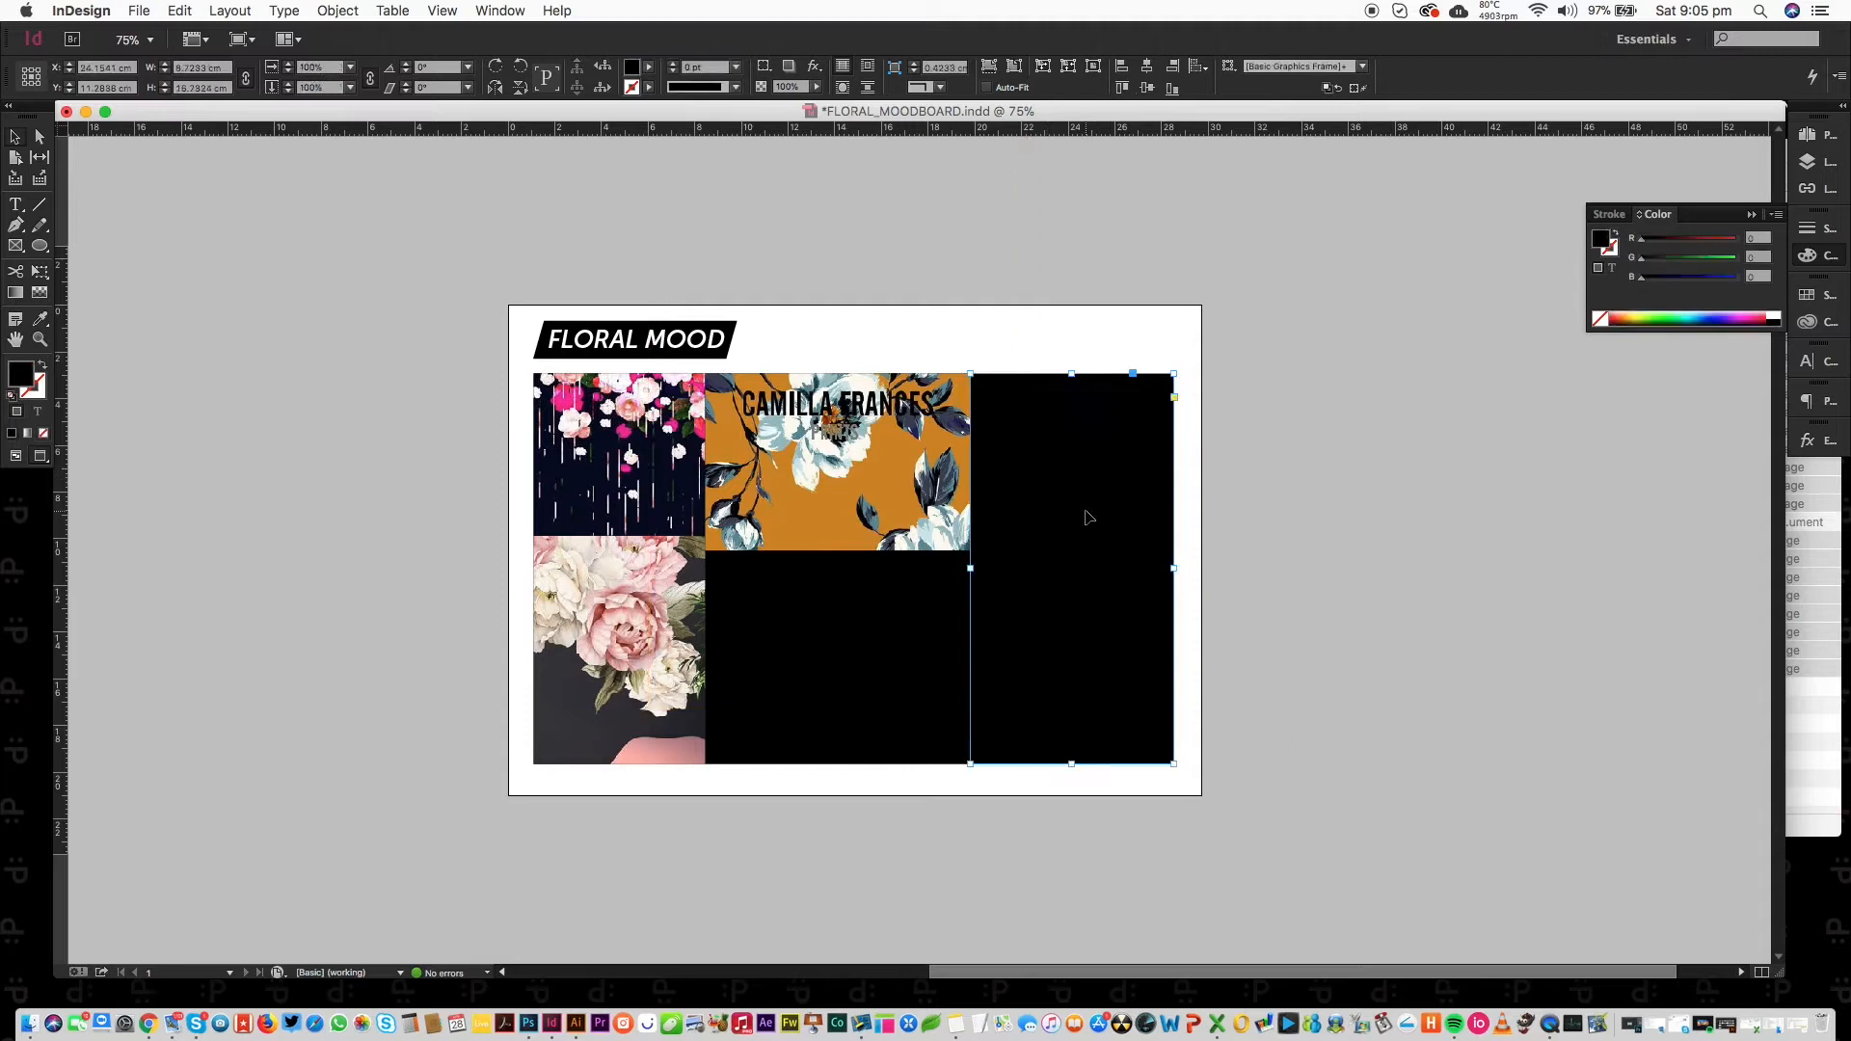
key(super+d)
click(390, 293)
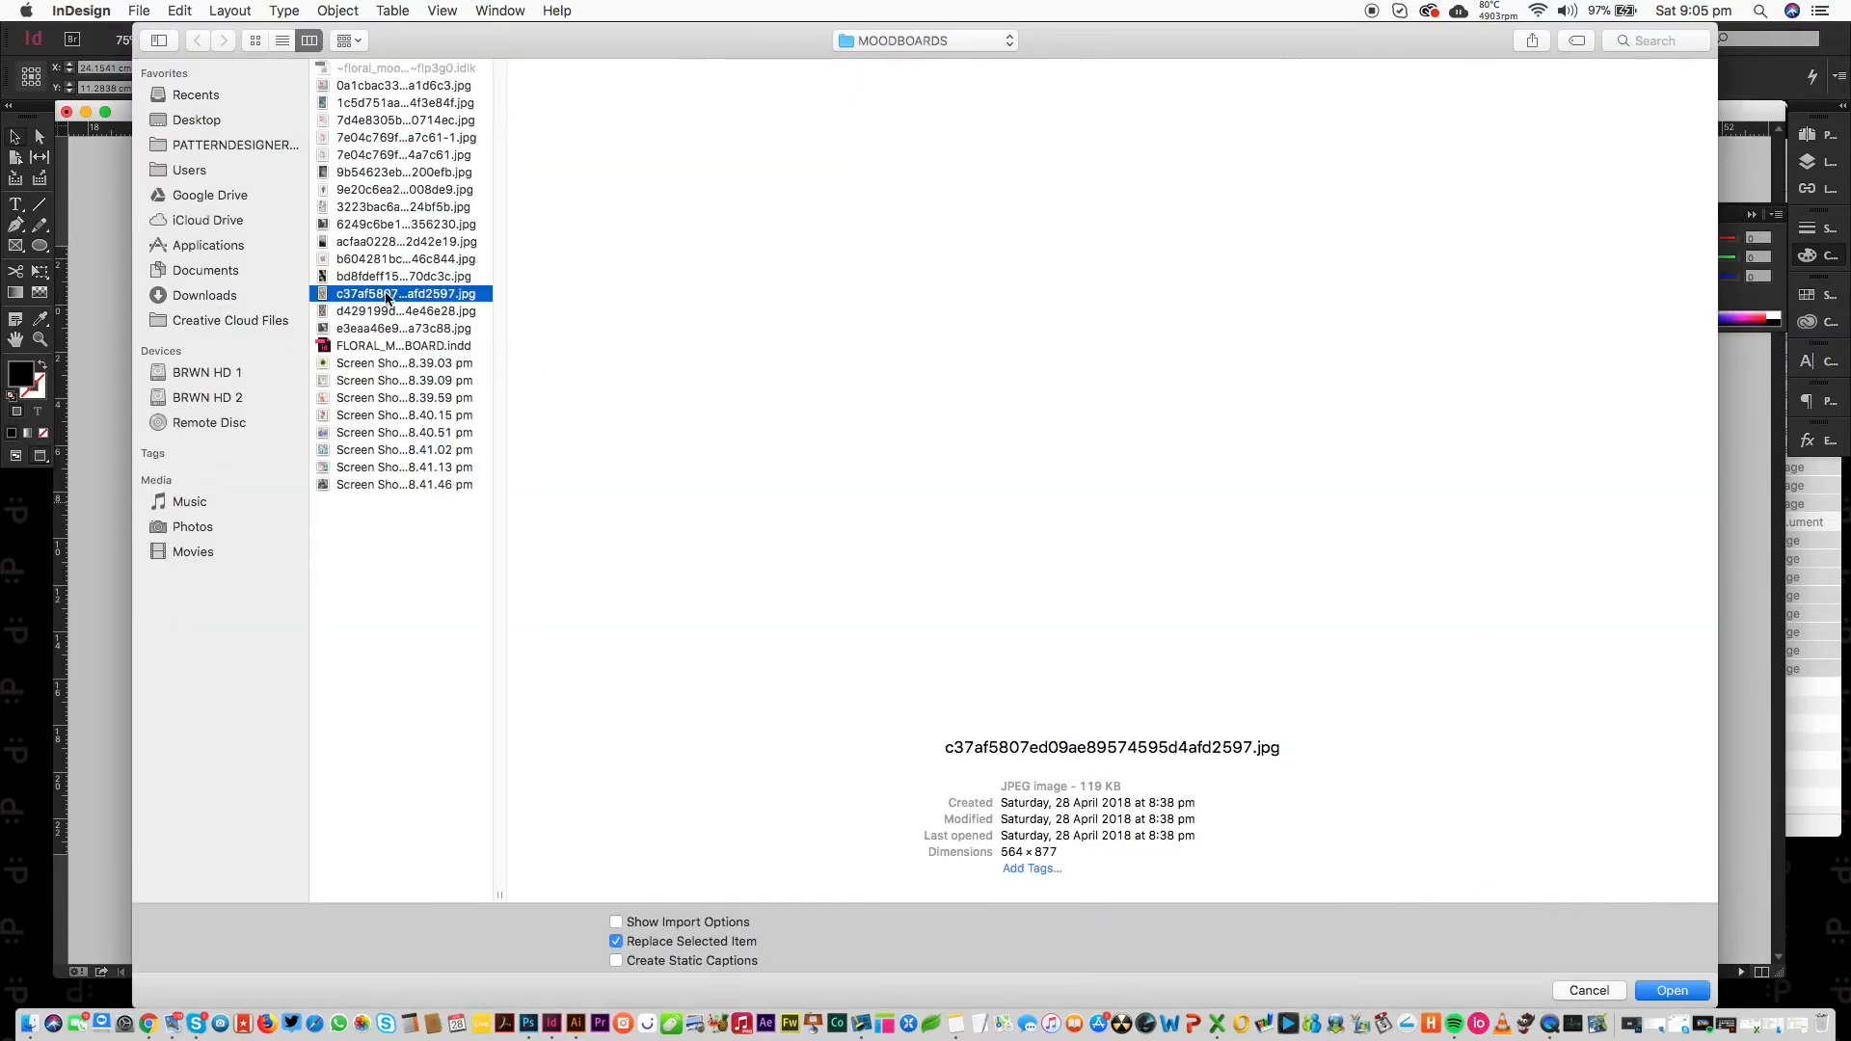
Place the orange peony print in the right frame, shifted right and up.
key(Return)
click(1071, 570)
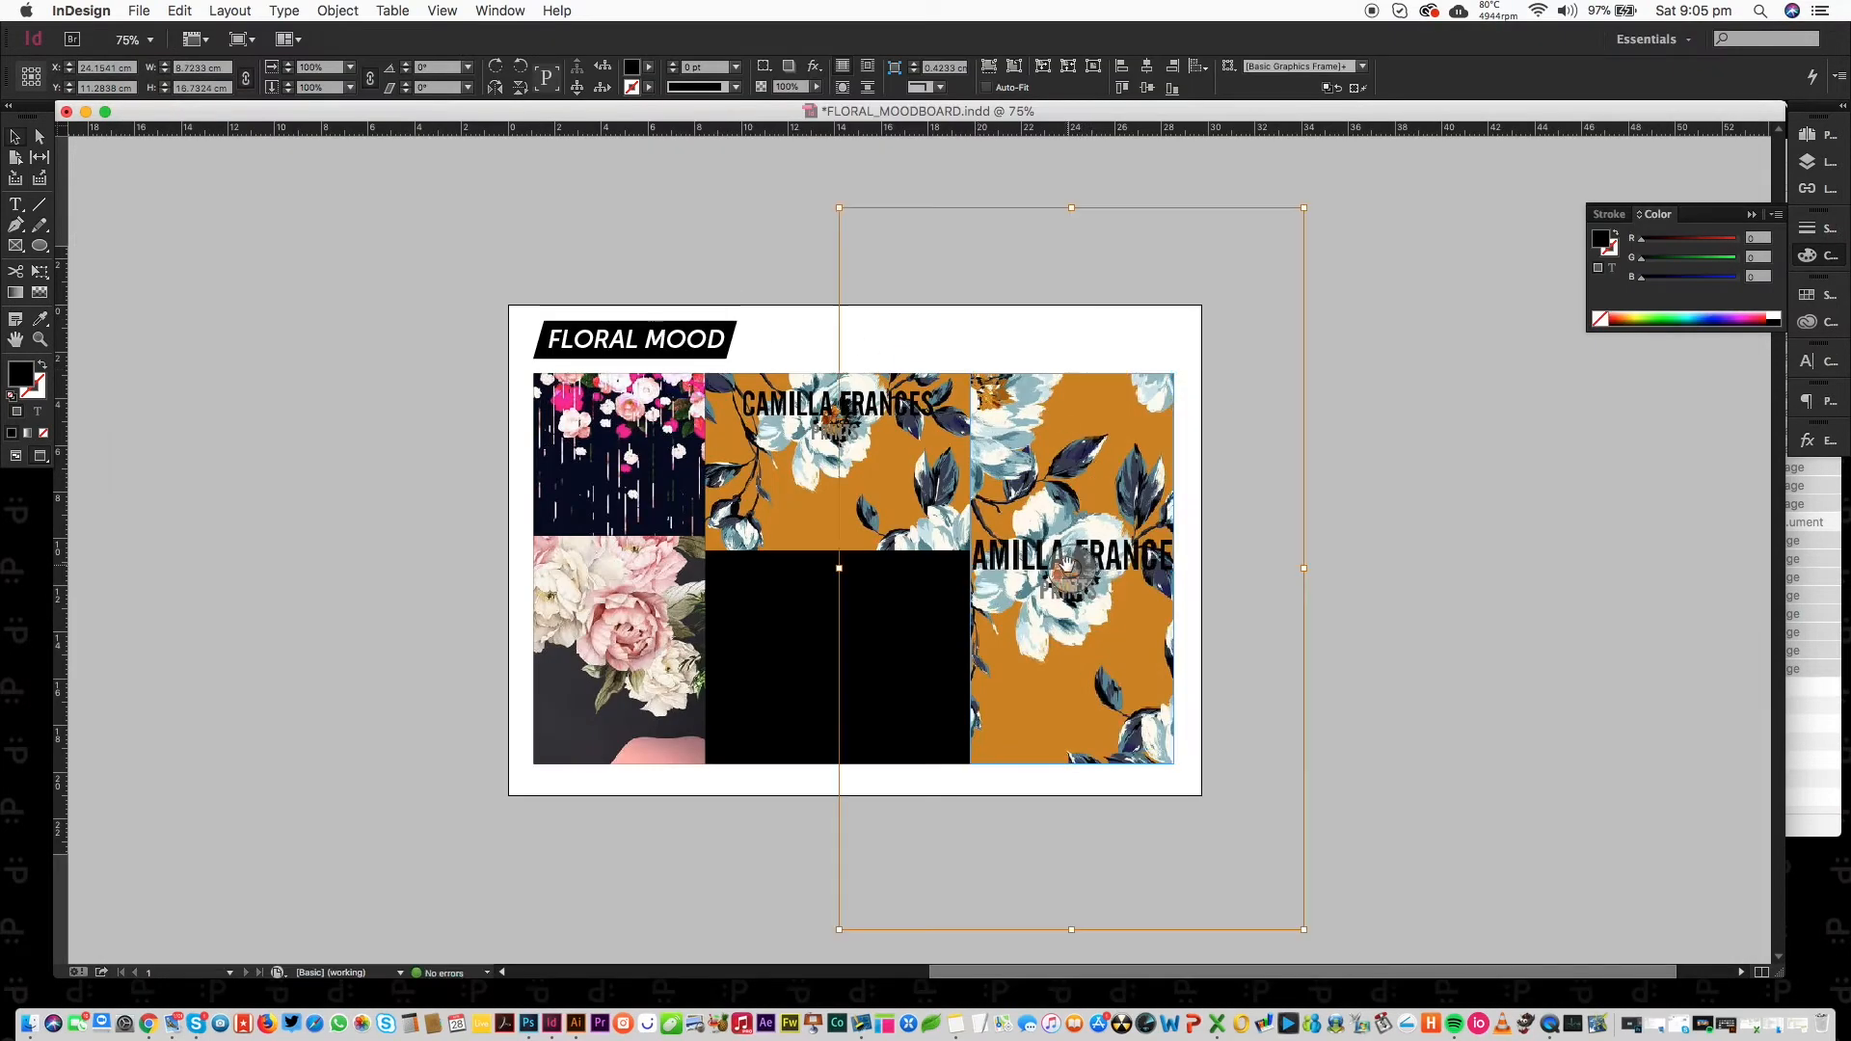
drag(1071, 571, 1111, 530)
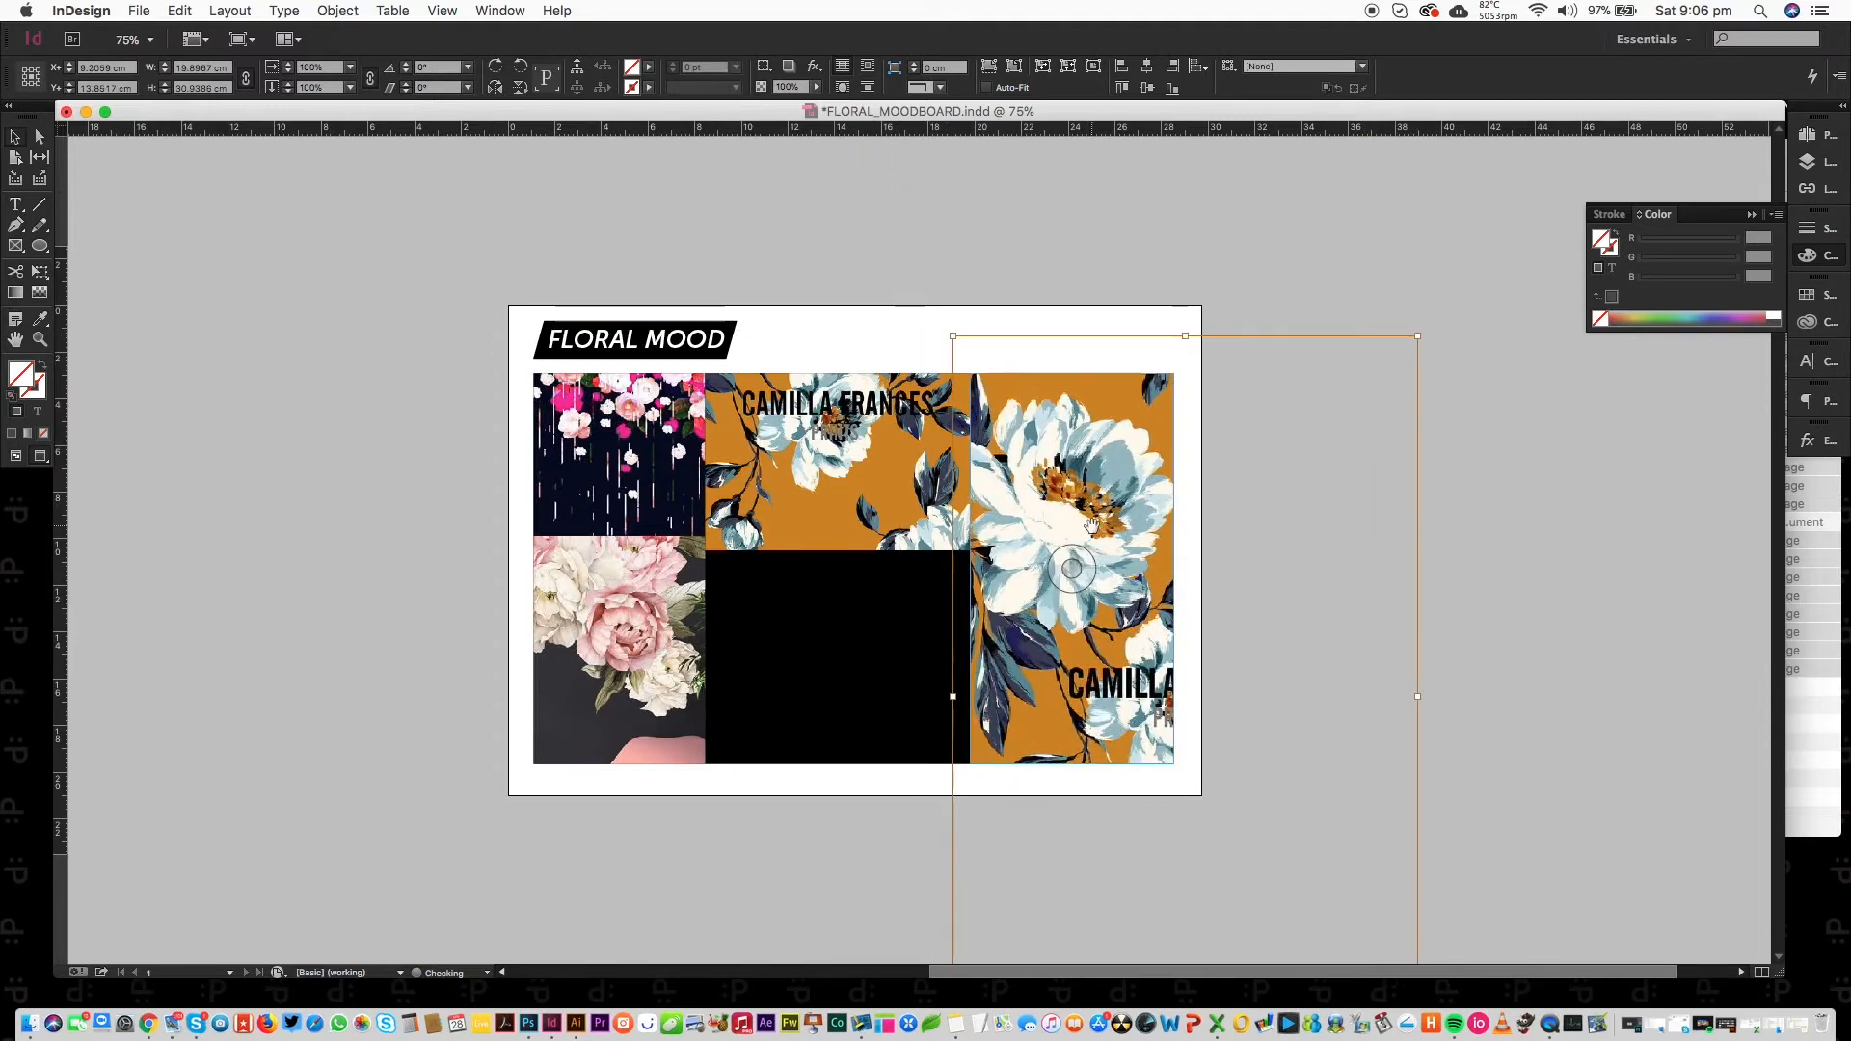
Replace the upper-middle image with a saved screenshot.
click(837, 463)
key(super+d)
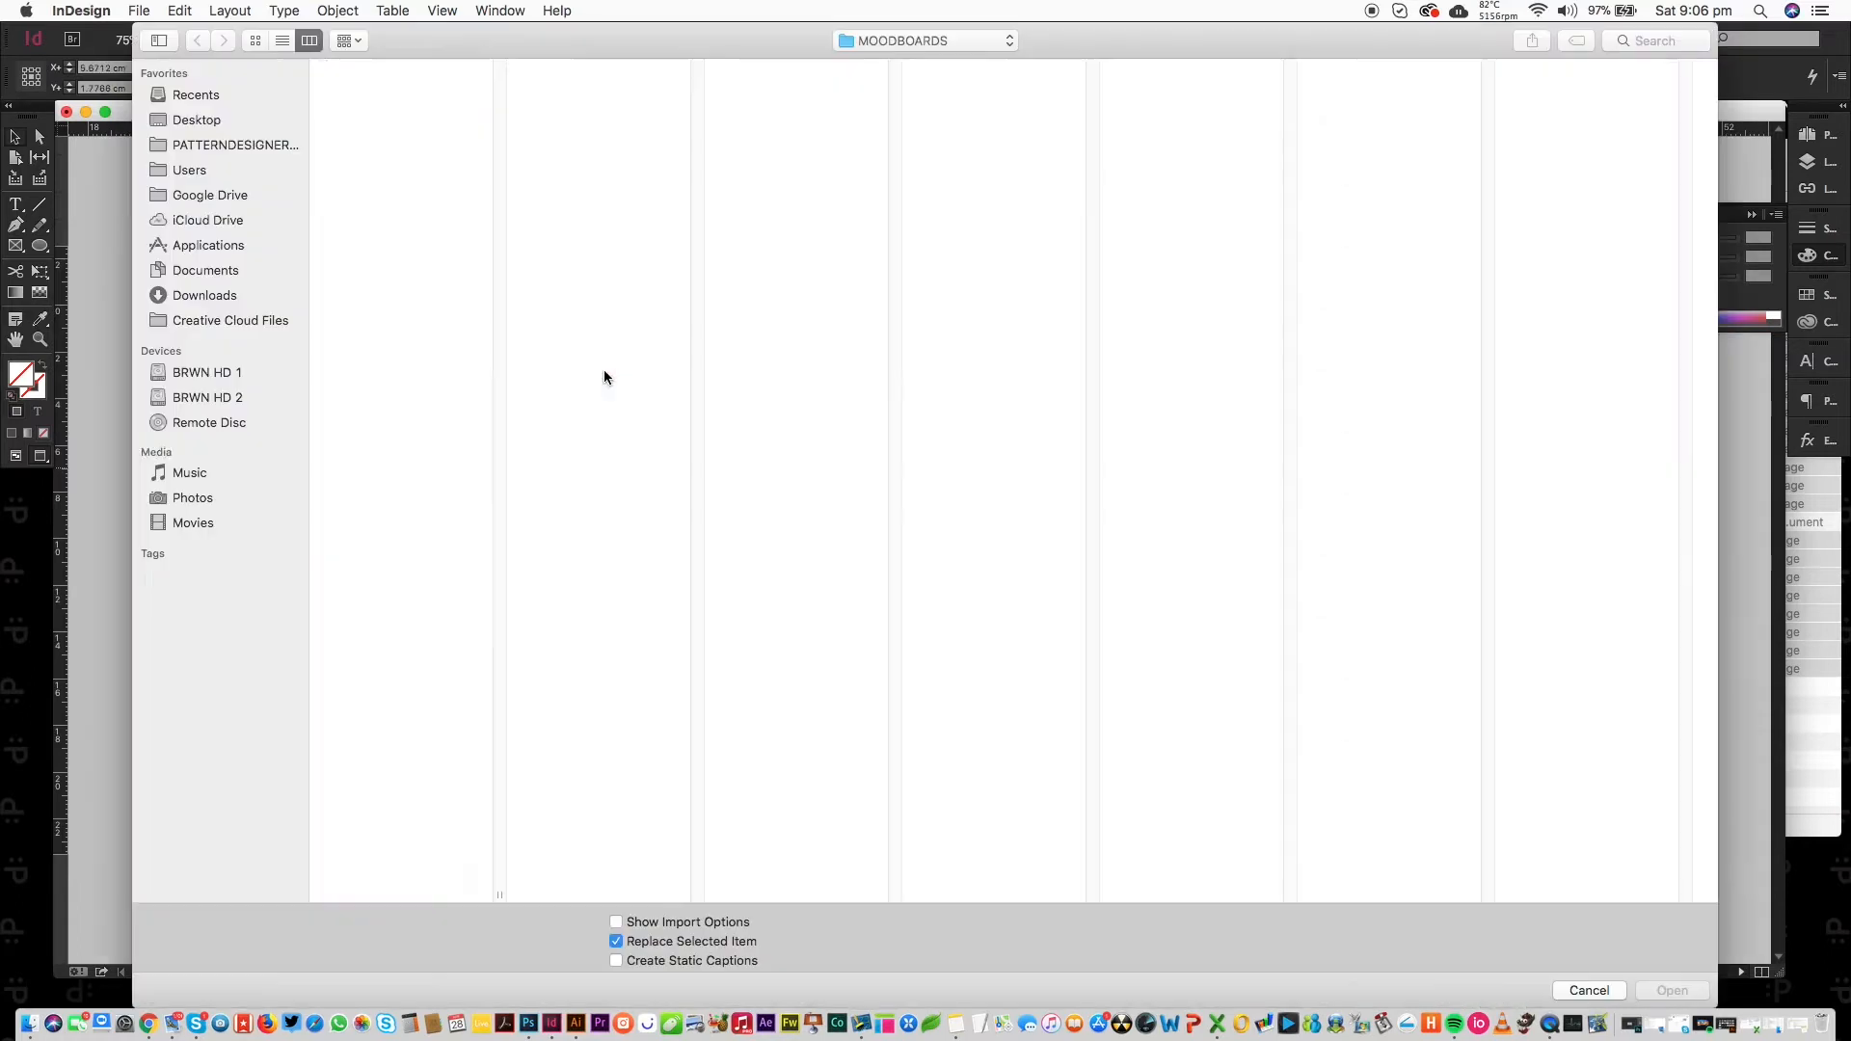
click(403, 380)
key(Down)
key(Down)
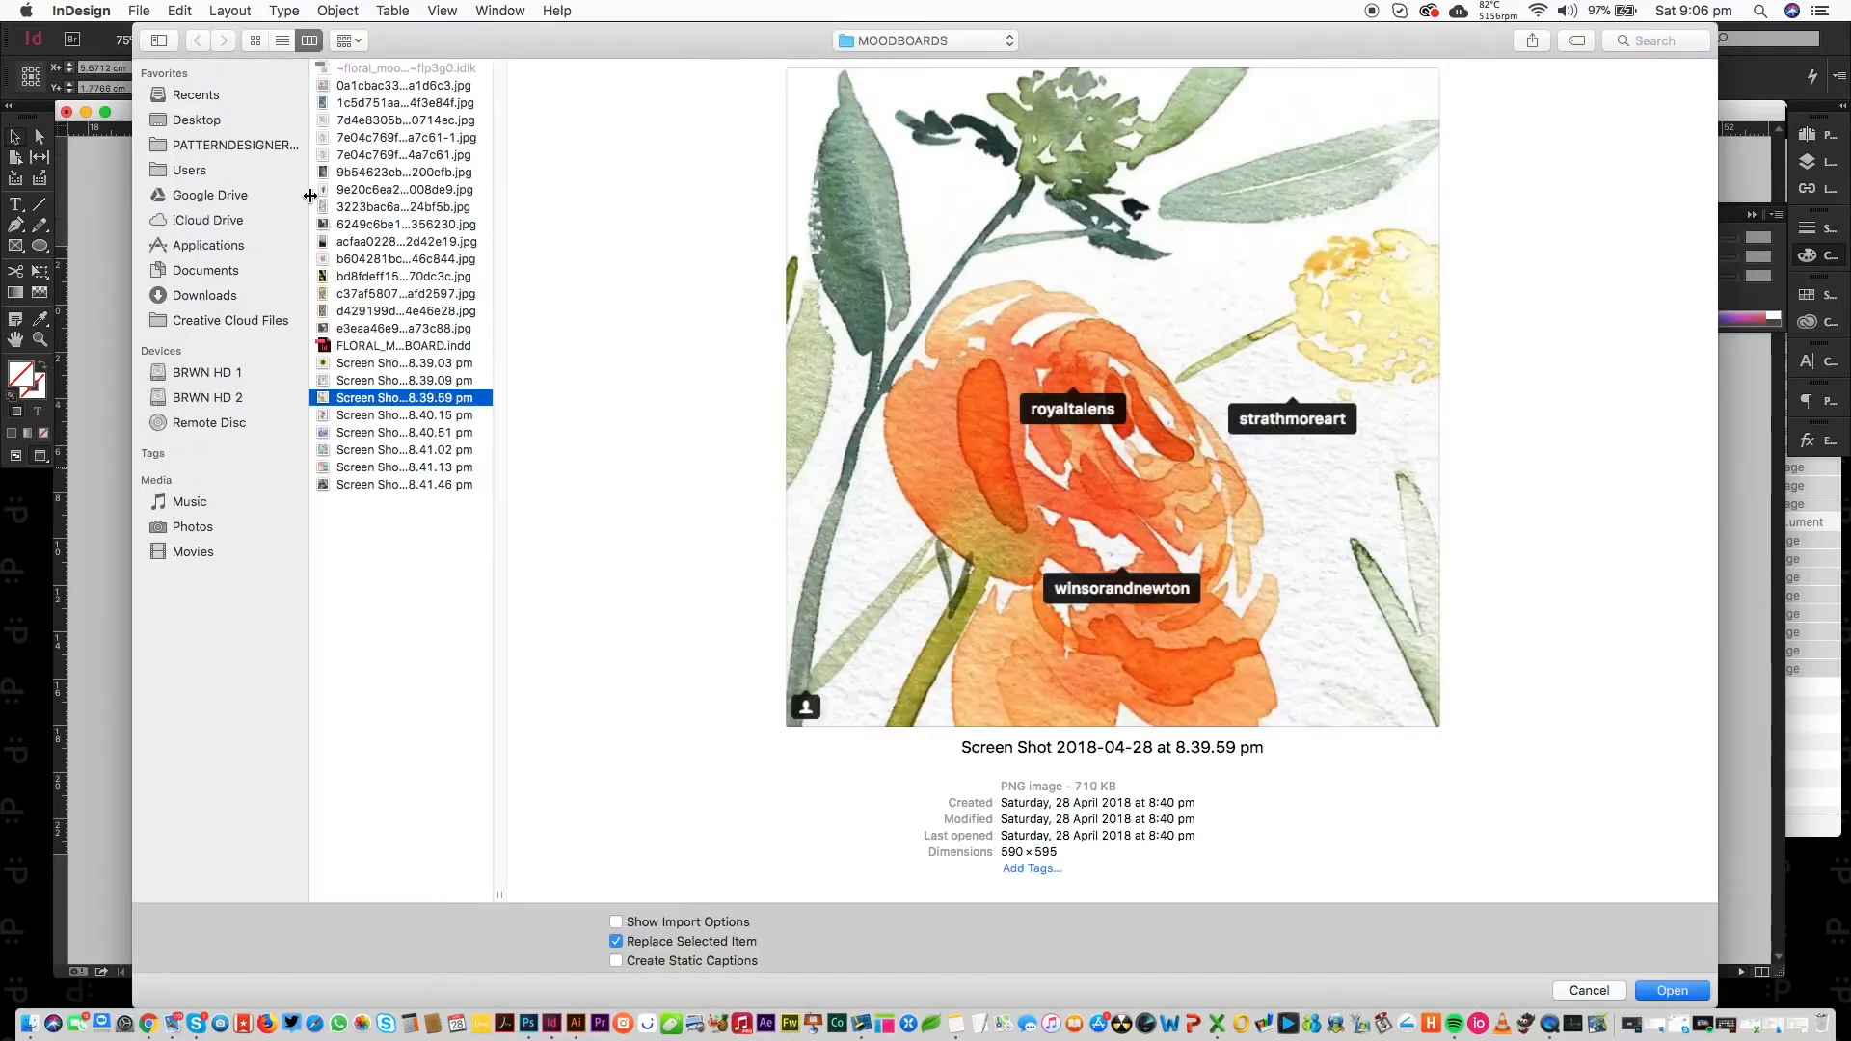
key(Return)
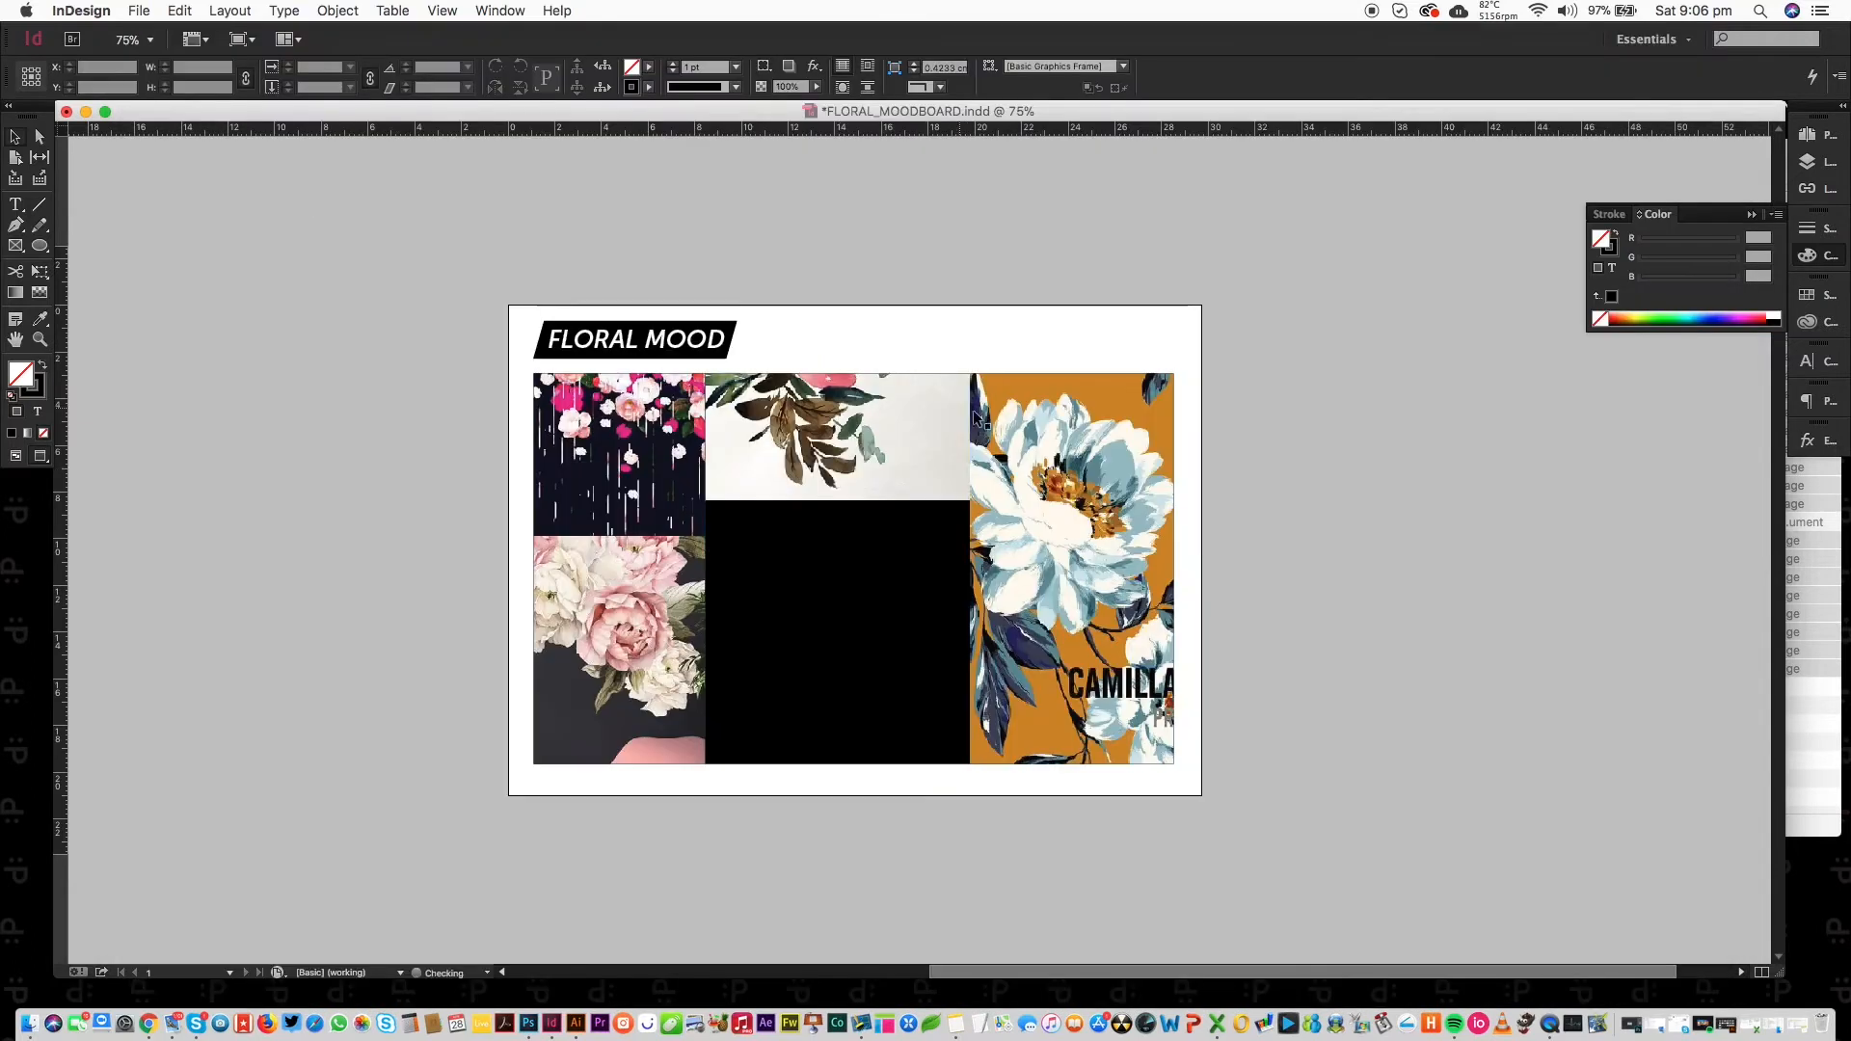
Place the pink watercolour florals screenshot in the lower-middle frame and nudge it into place.
click(838, 641)
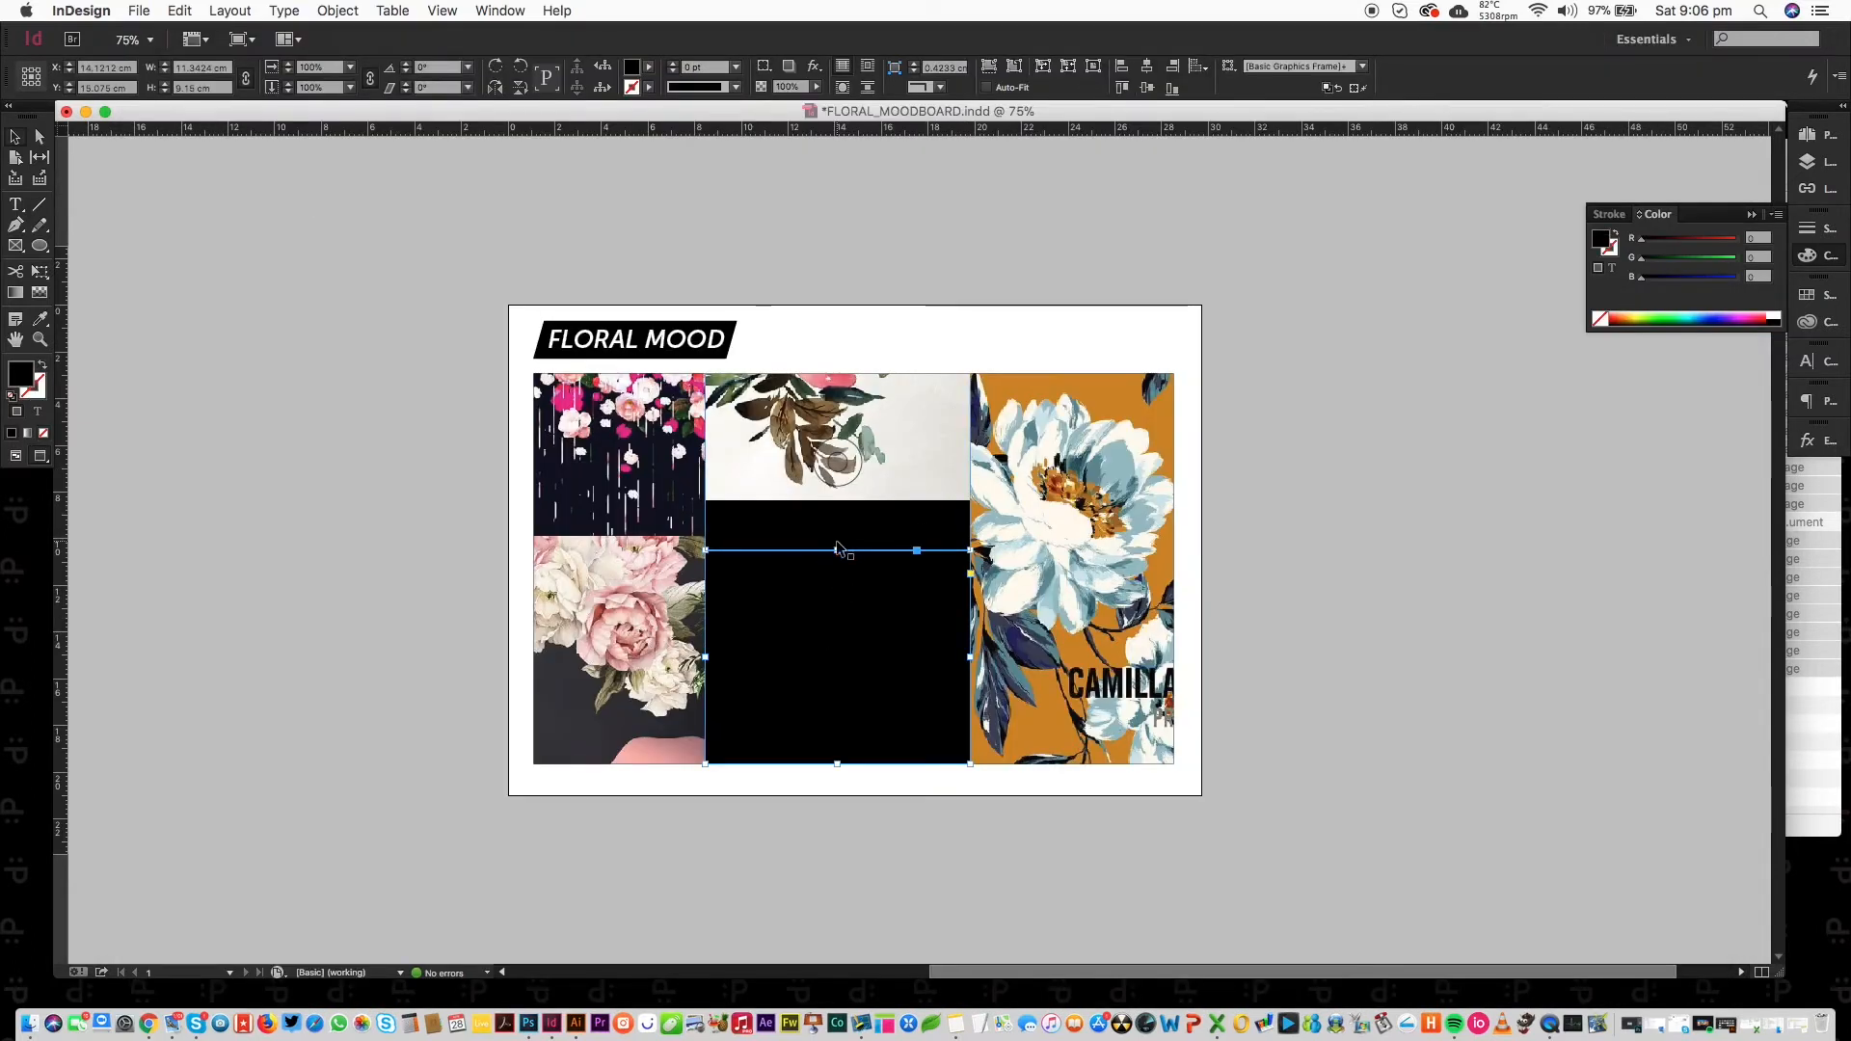
key(super+d)
click(351, 381)
key(Down)
key(Down)
key(Return)
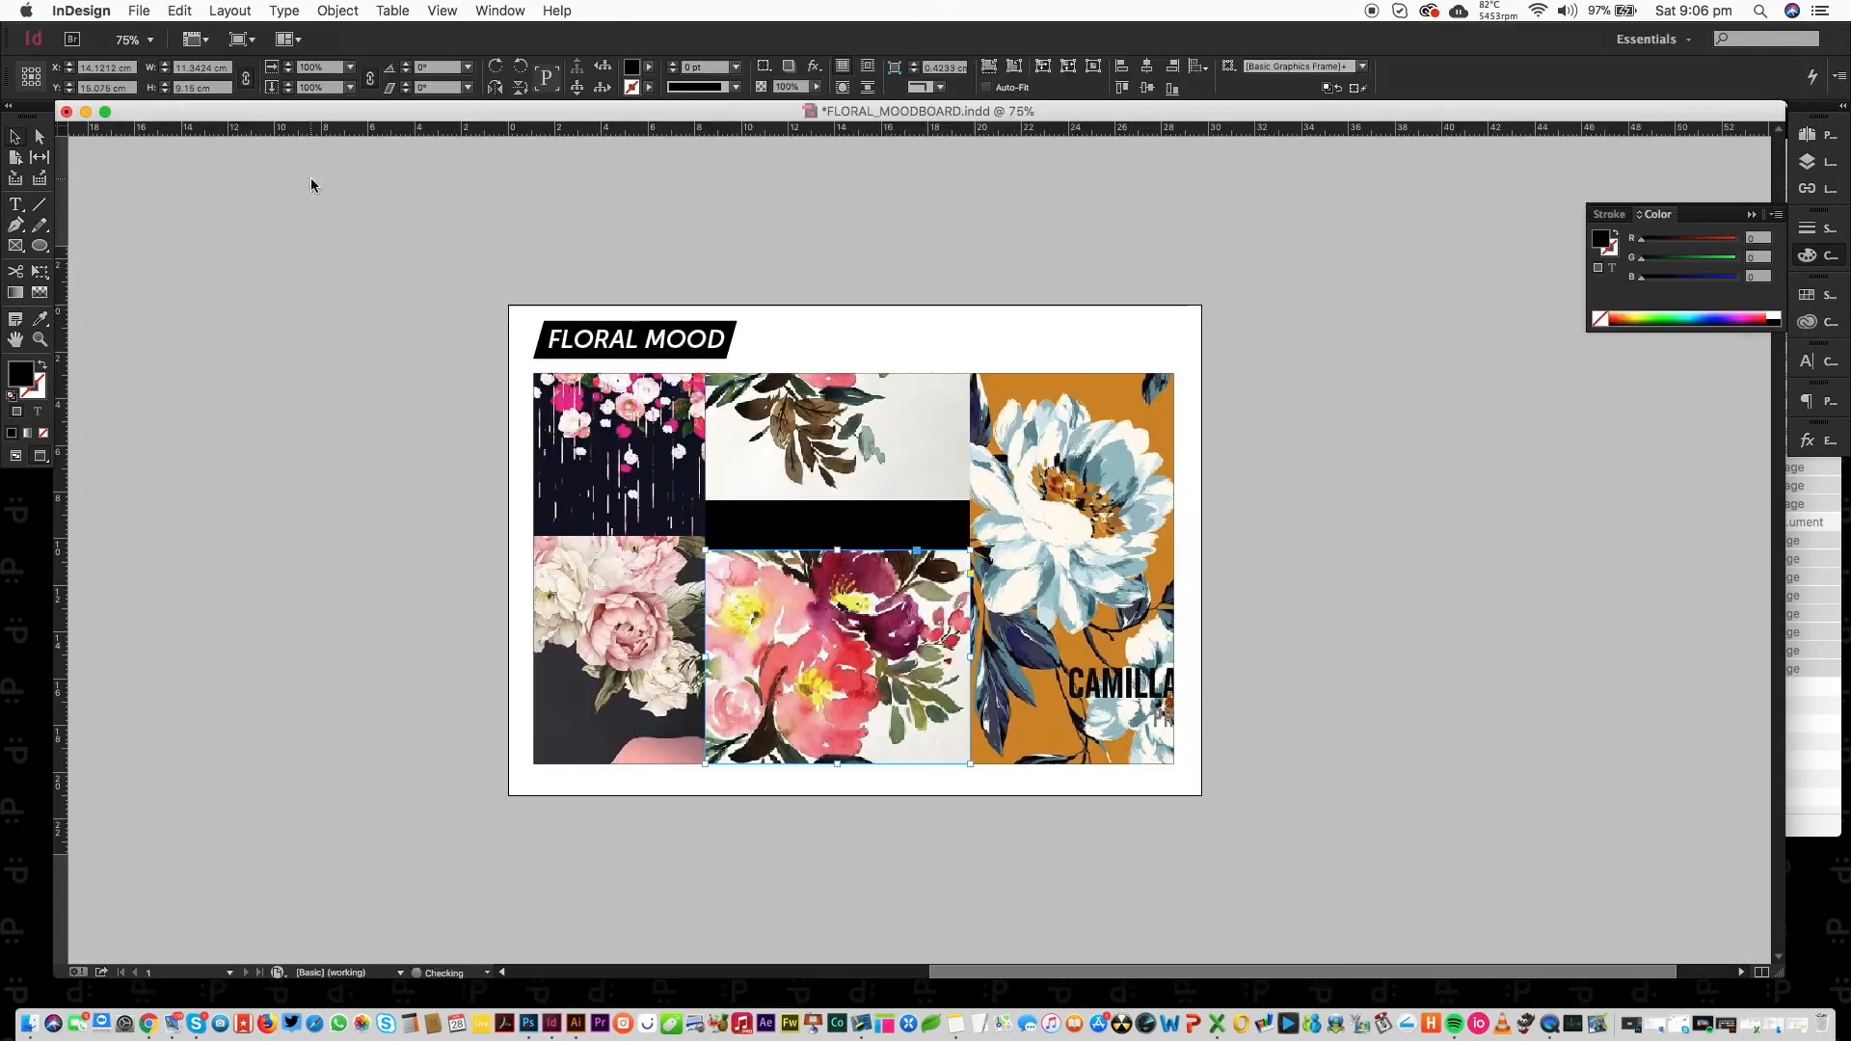
drag(837, 666, 838, 627)
key(shift+Down)
key(shift+Down)
key(shift+Down)
key(shift+Down)
key(shift+Down)
key(shift+Down)
key(shift+Down)
key(shift+Down)
key(shift+Down)
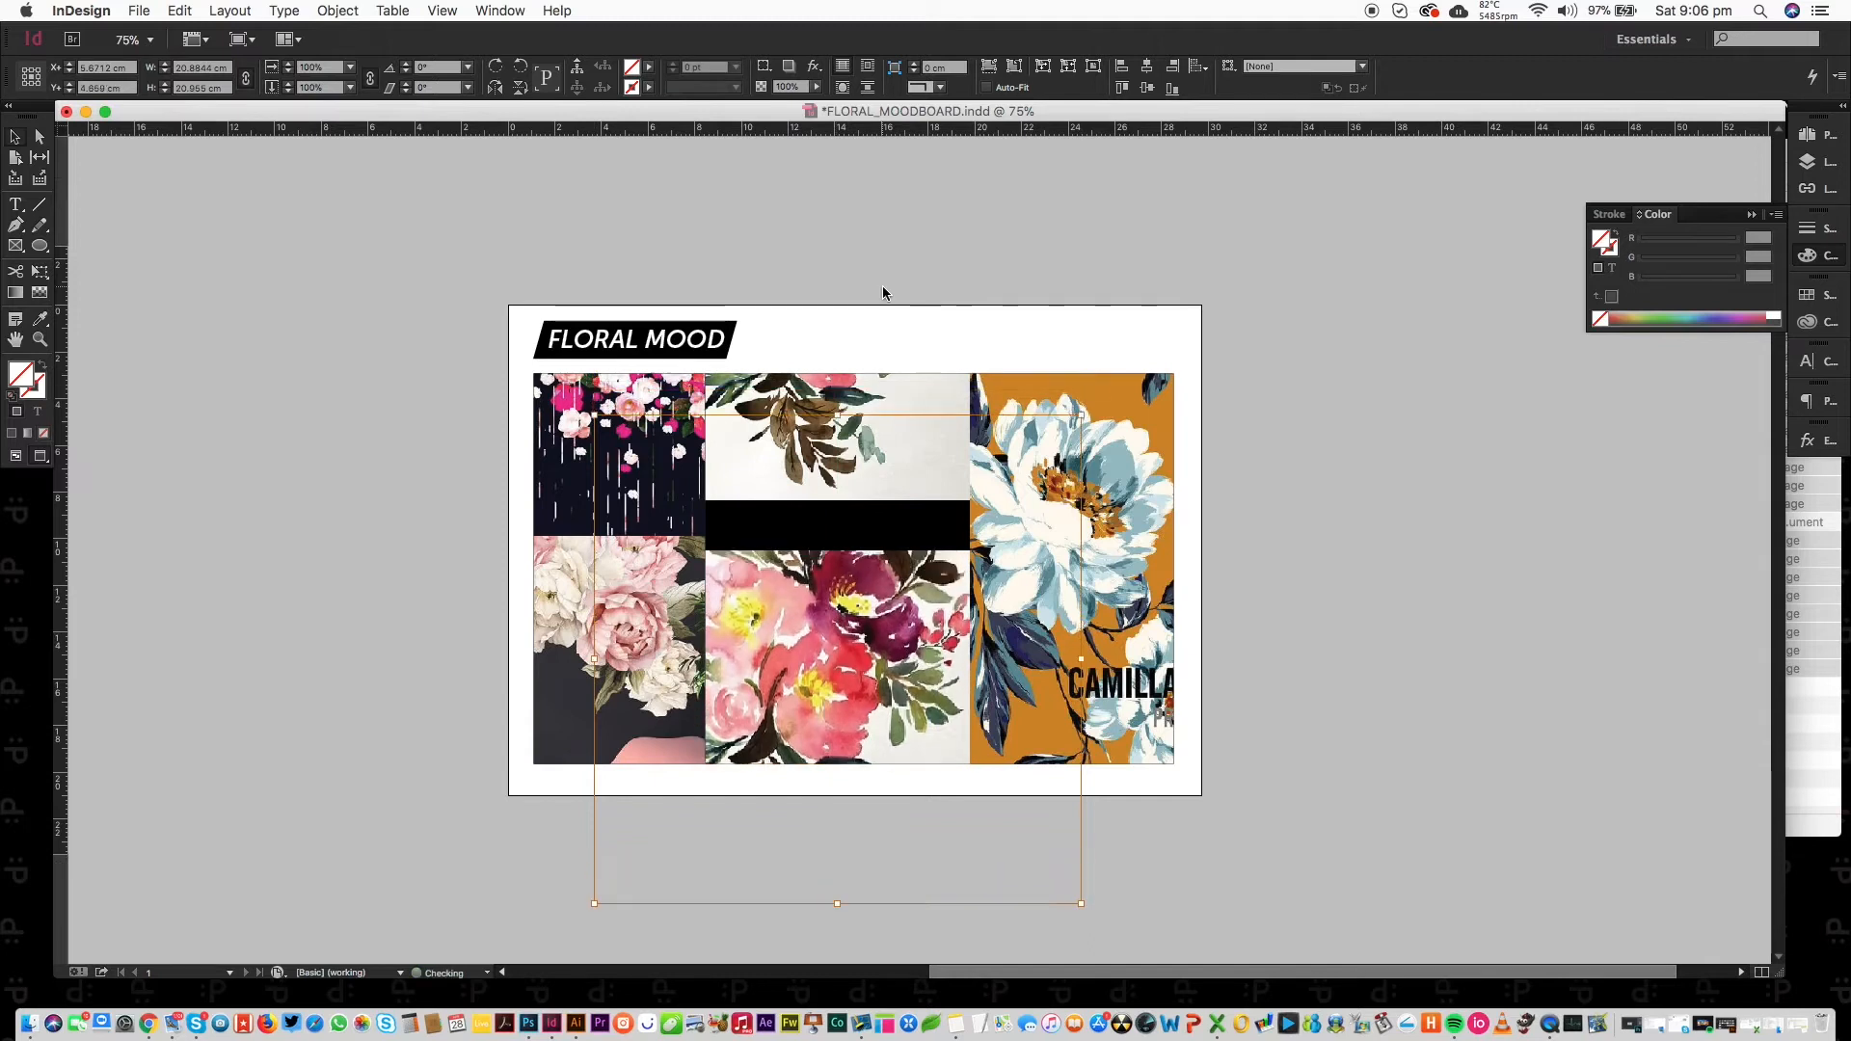
key(shift+Right)
key(shift+Right)
key(shift+Right)
key(shift+Left)
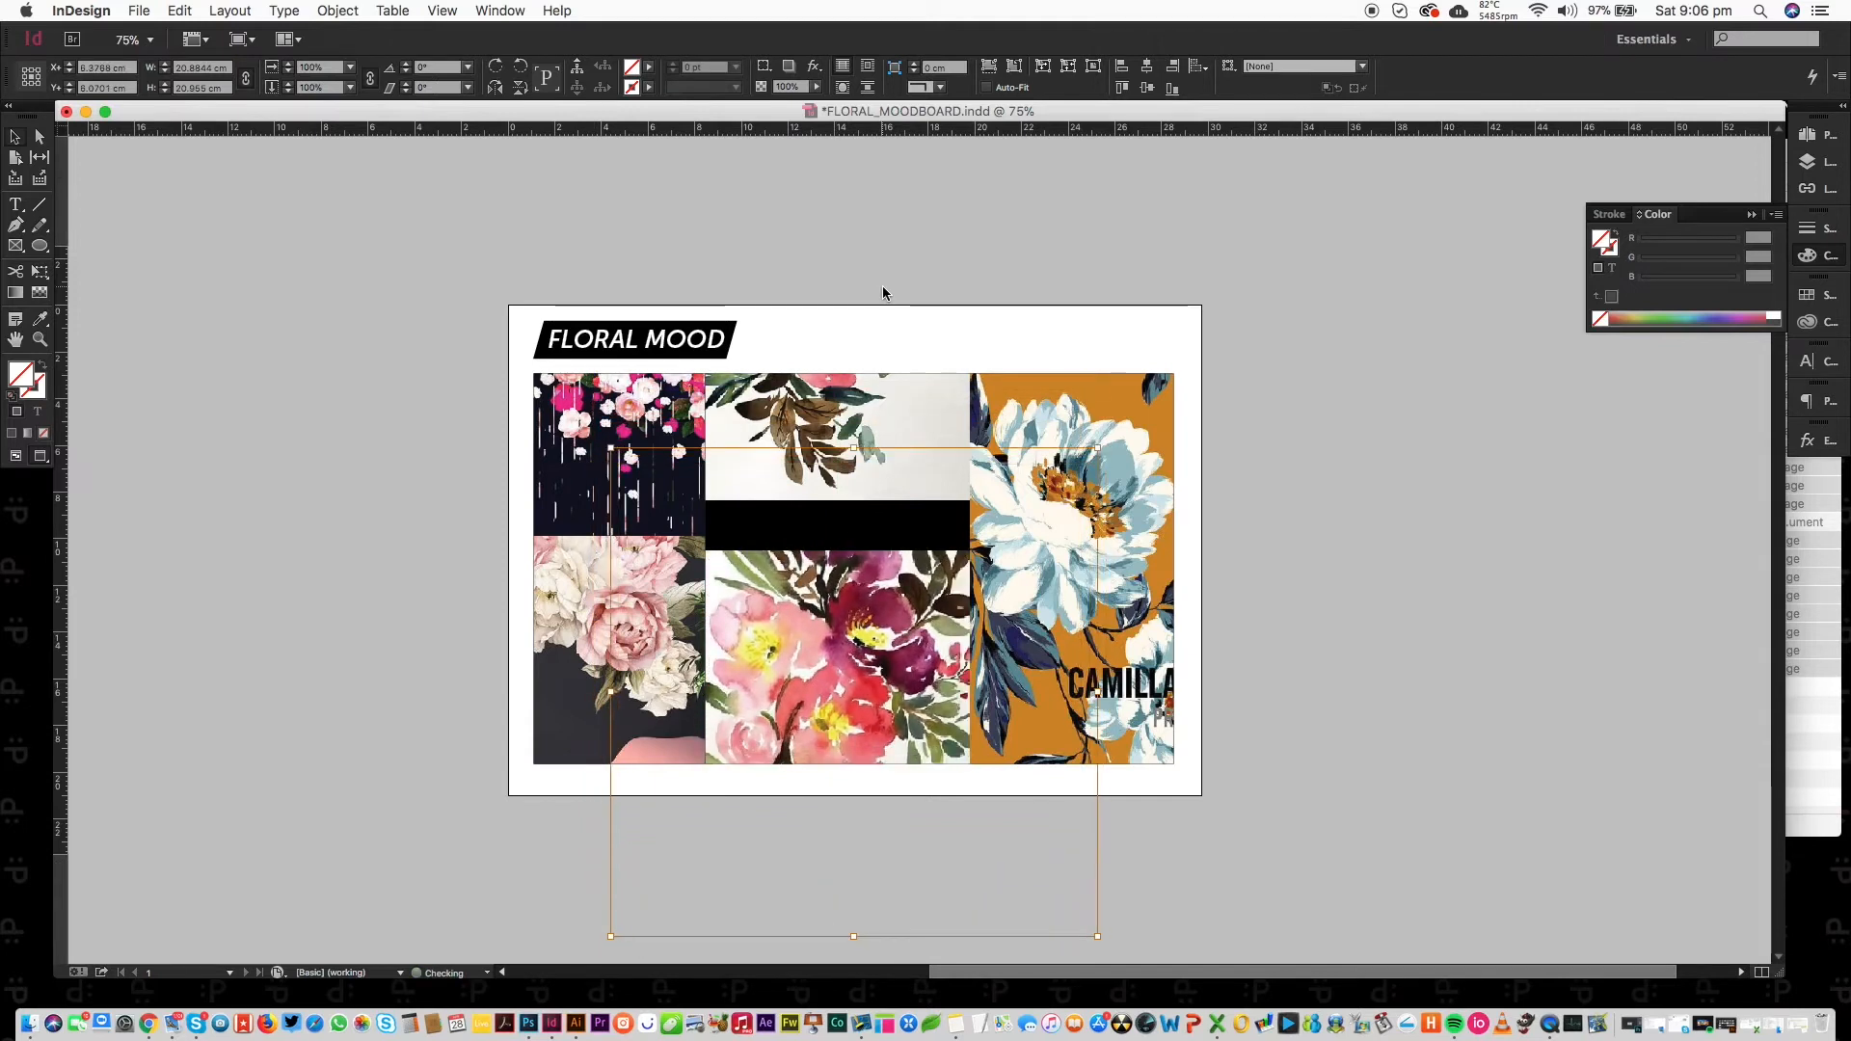
click(1103, 279)
Swap the upper-middle image for the dark gold floral screenshot, scaled down to 12 cm.
click(829, 448)
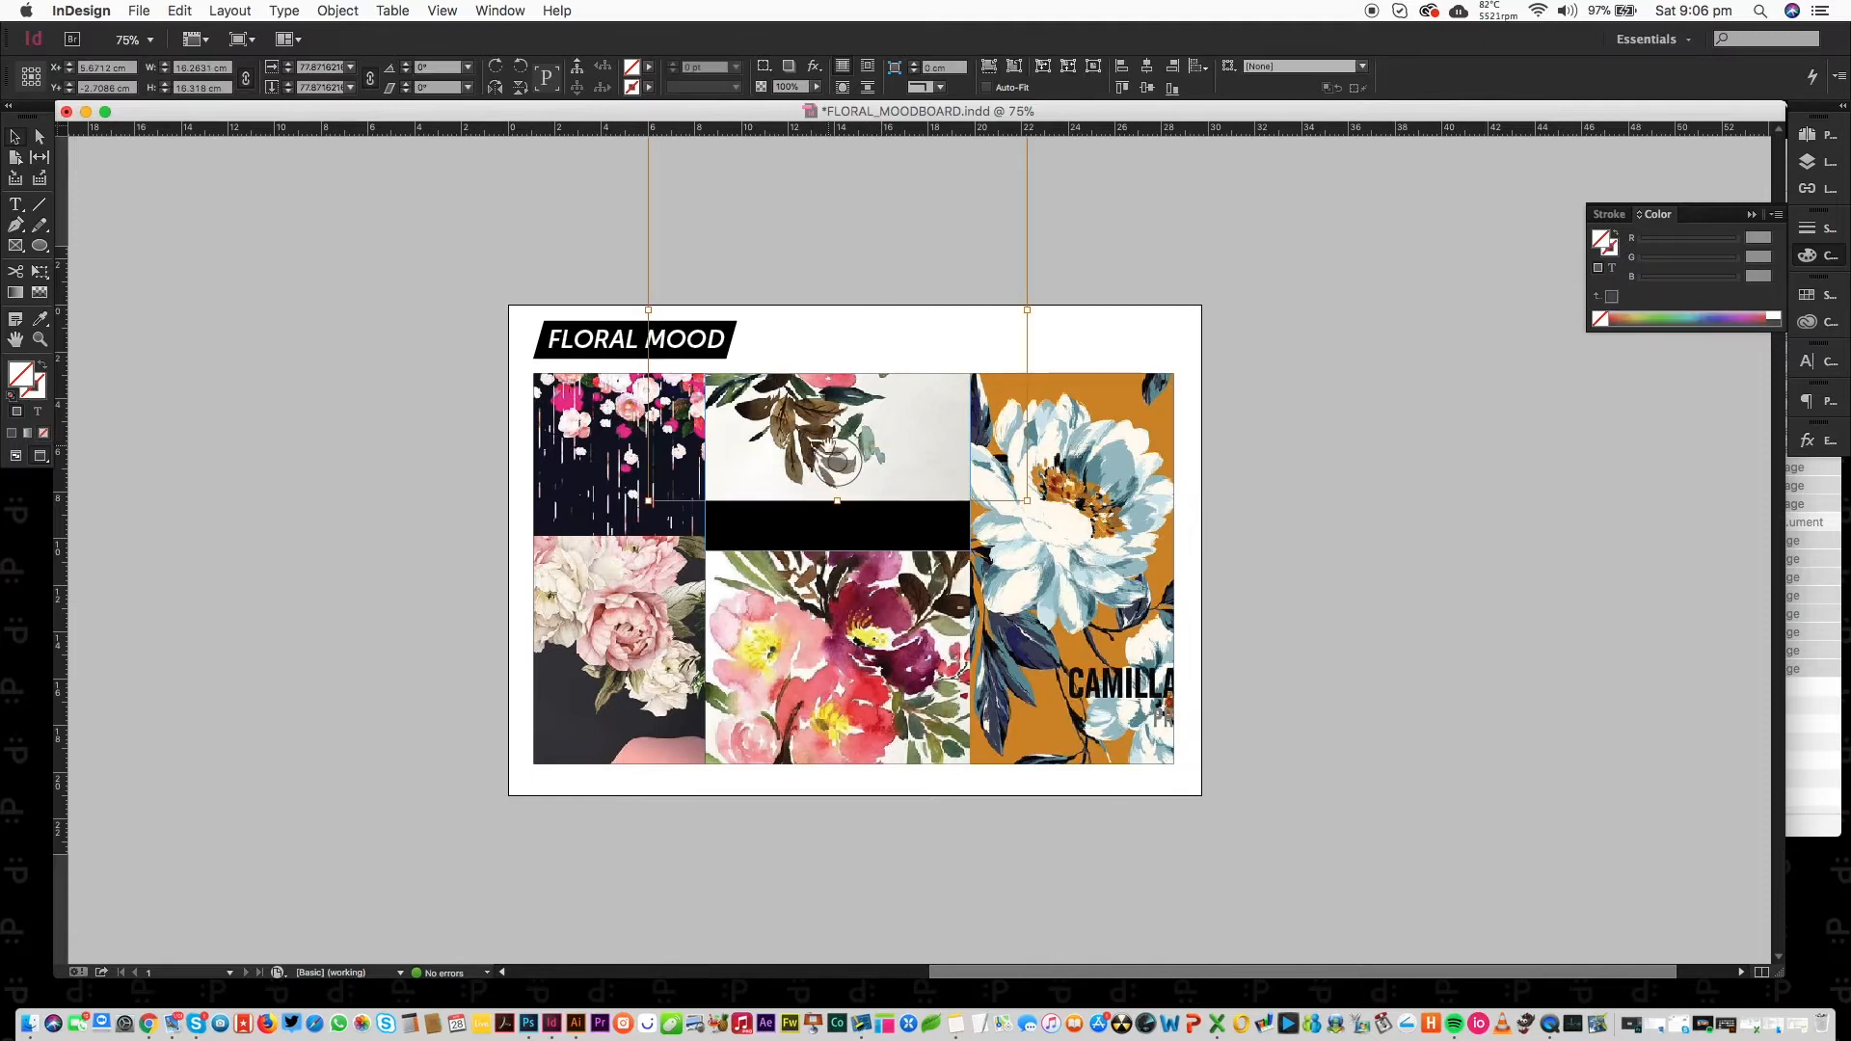
key(super+d)
click(412, 403)
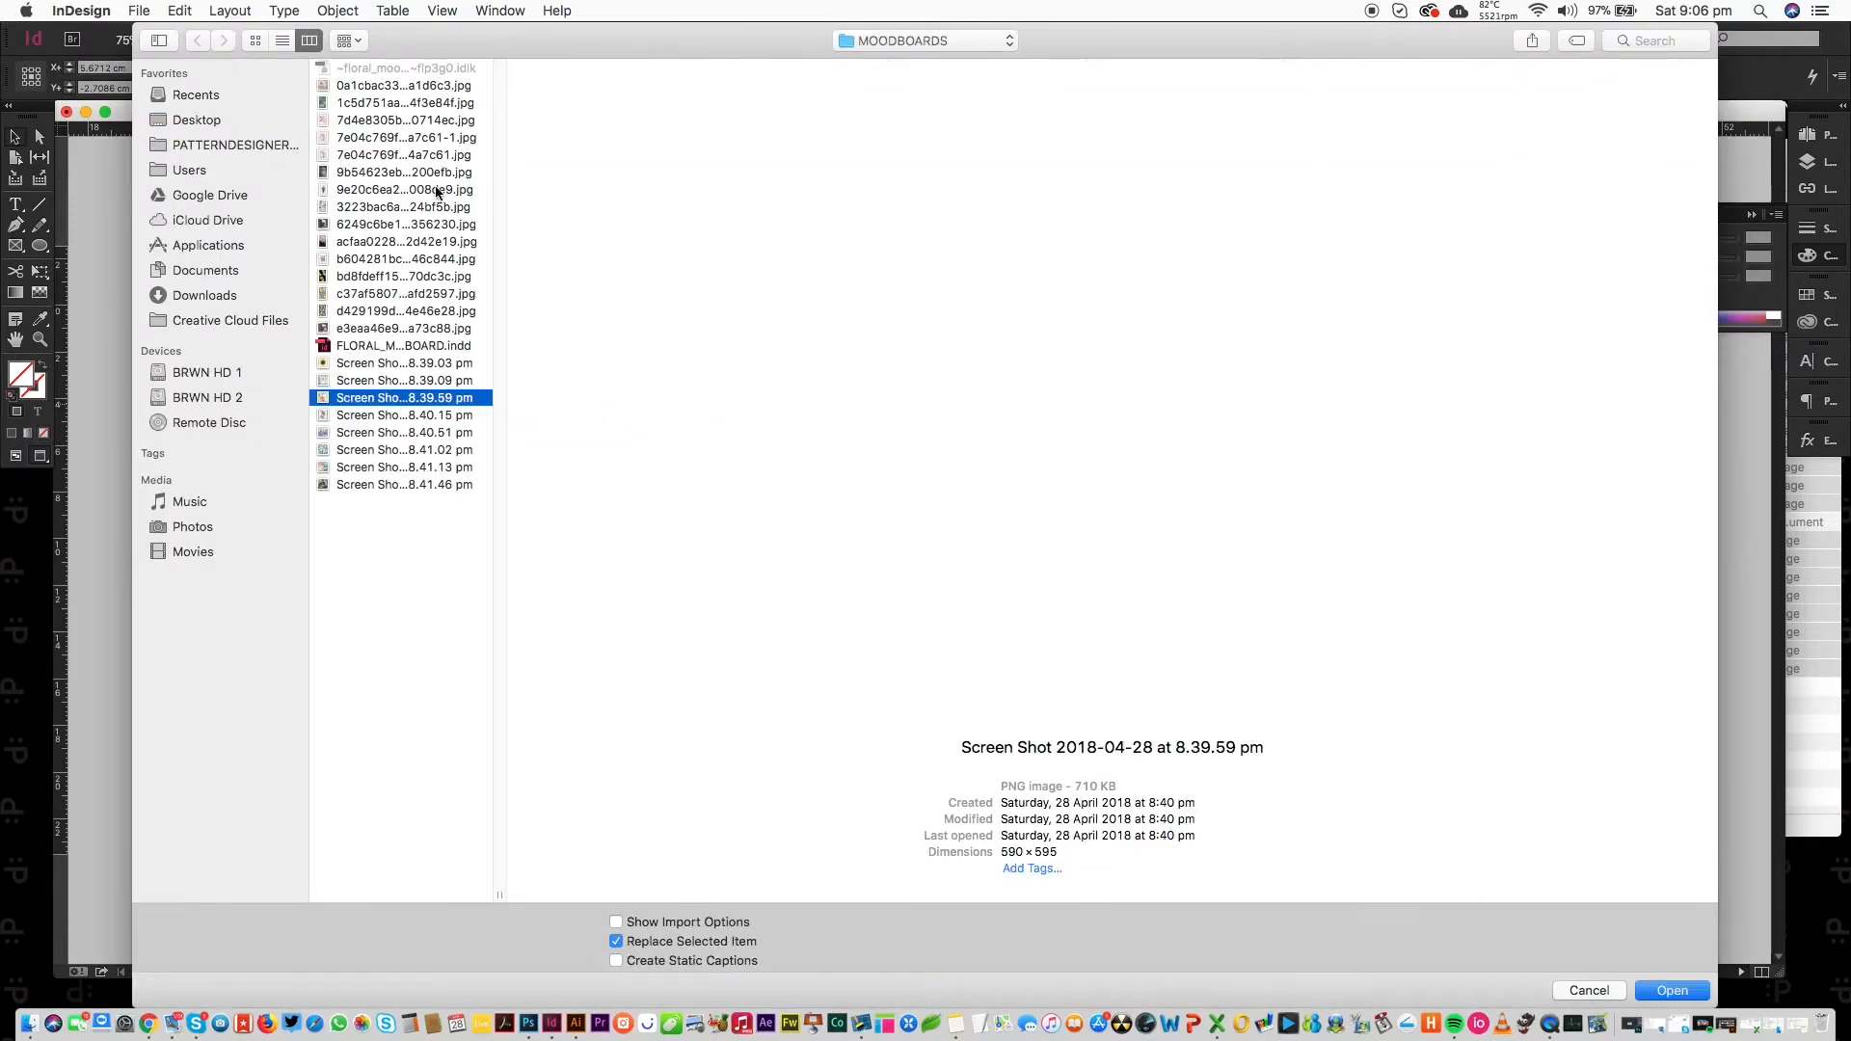
key(Down)
key(Down)
key(Down)
key(Down)
key(Down)
key(Return)
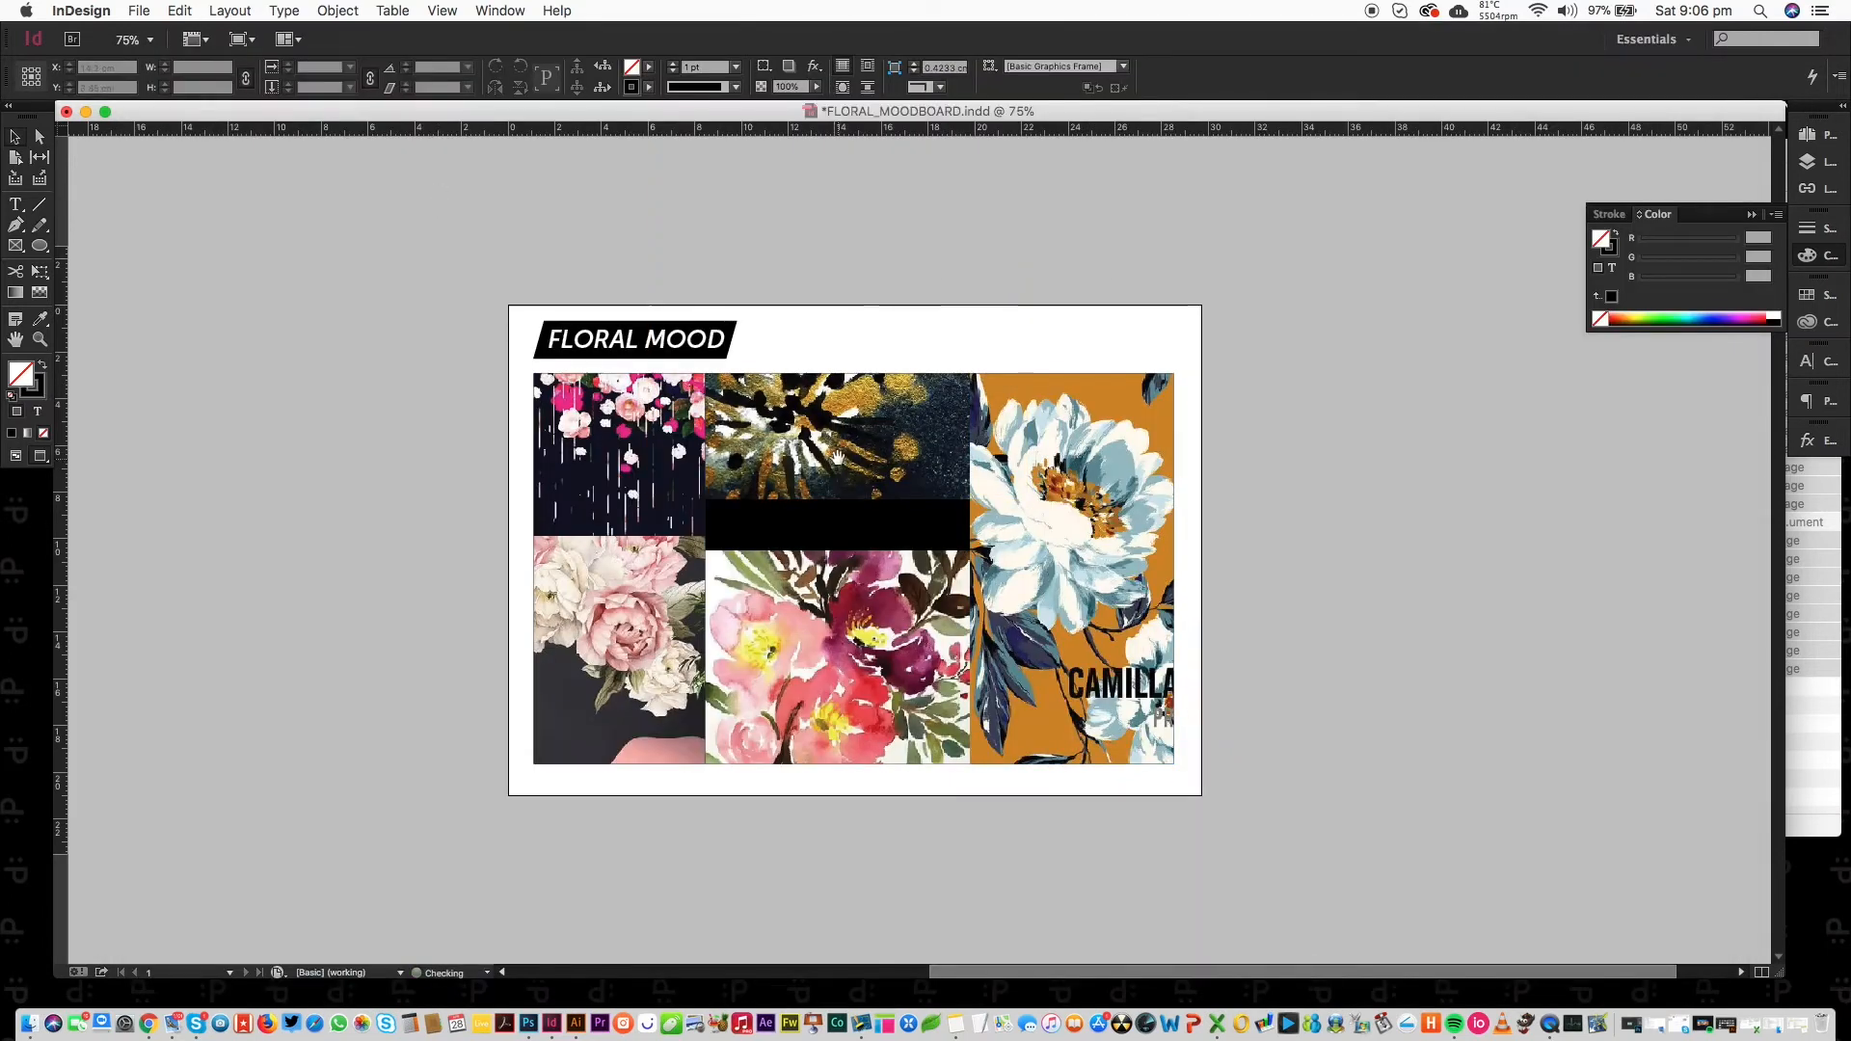
drag(837, 482, 854, 525)
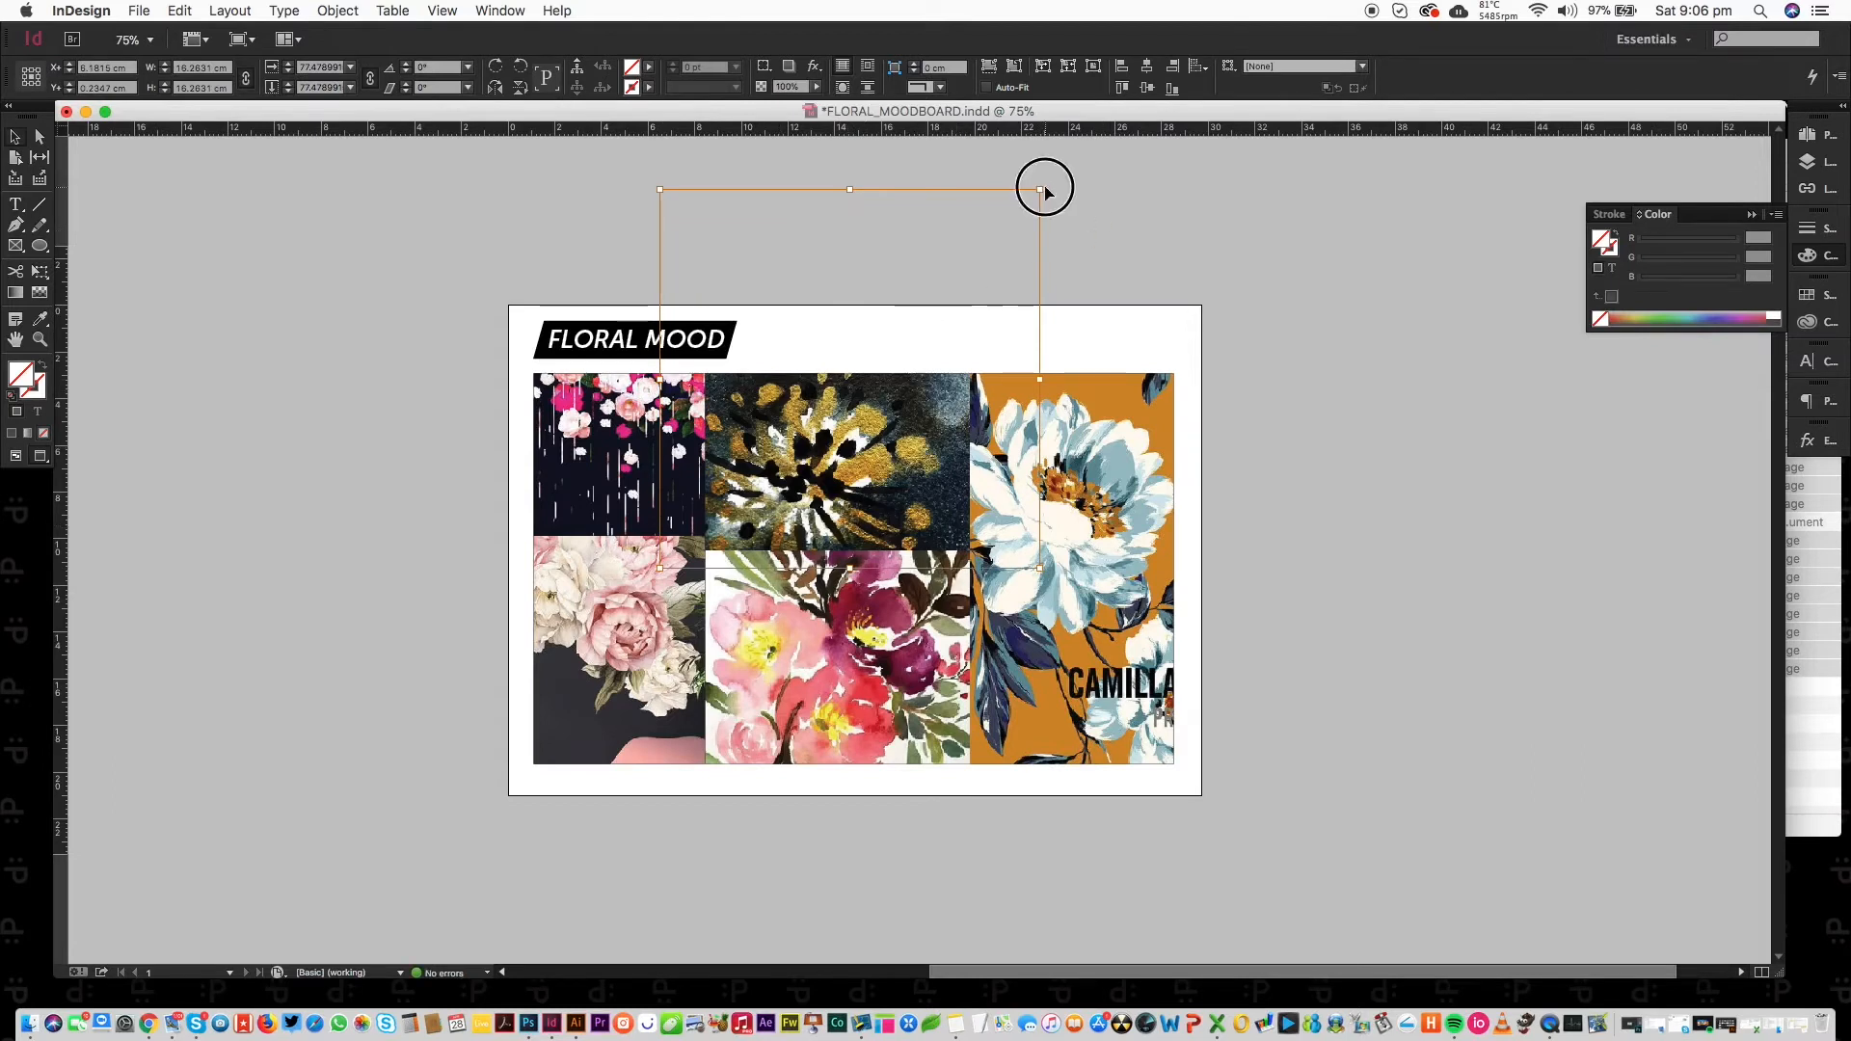
drag(1042, 192, 980, 248)
drag(659, 248, 700, 288)
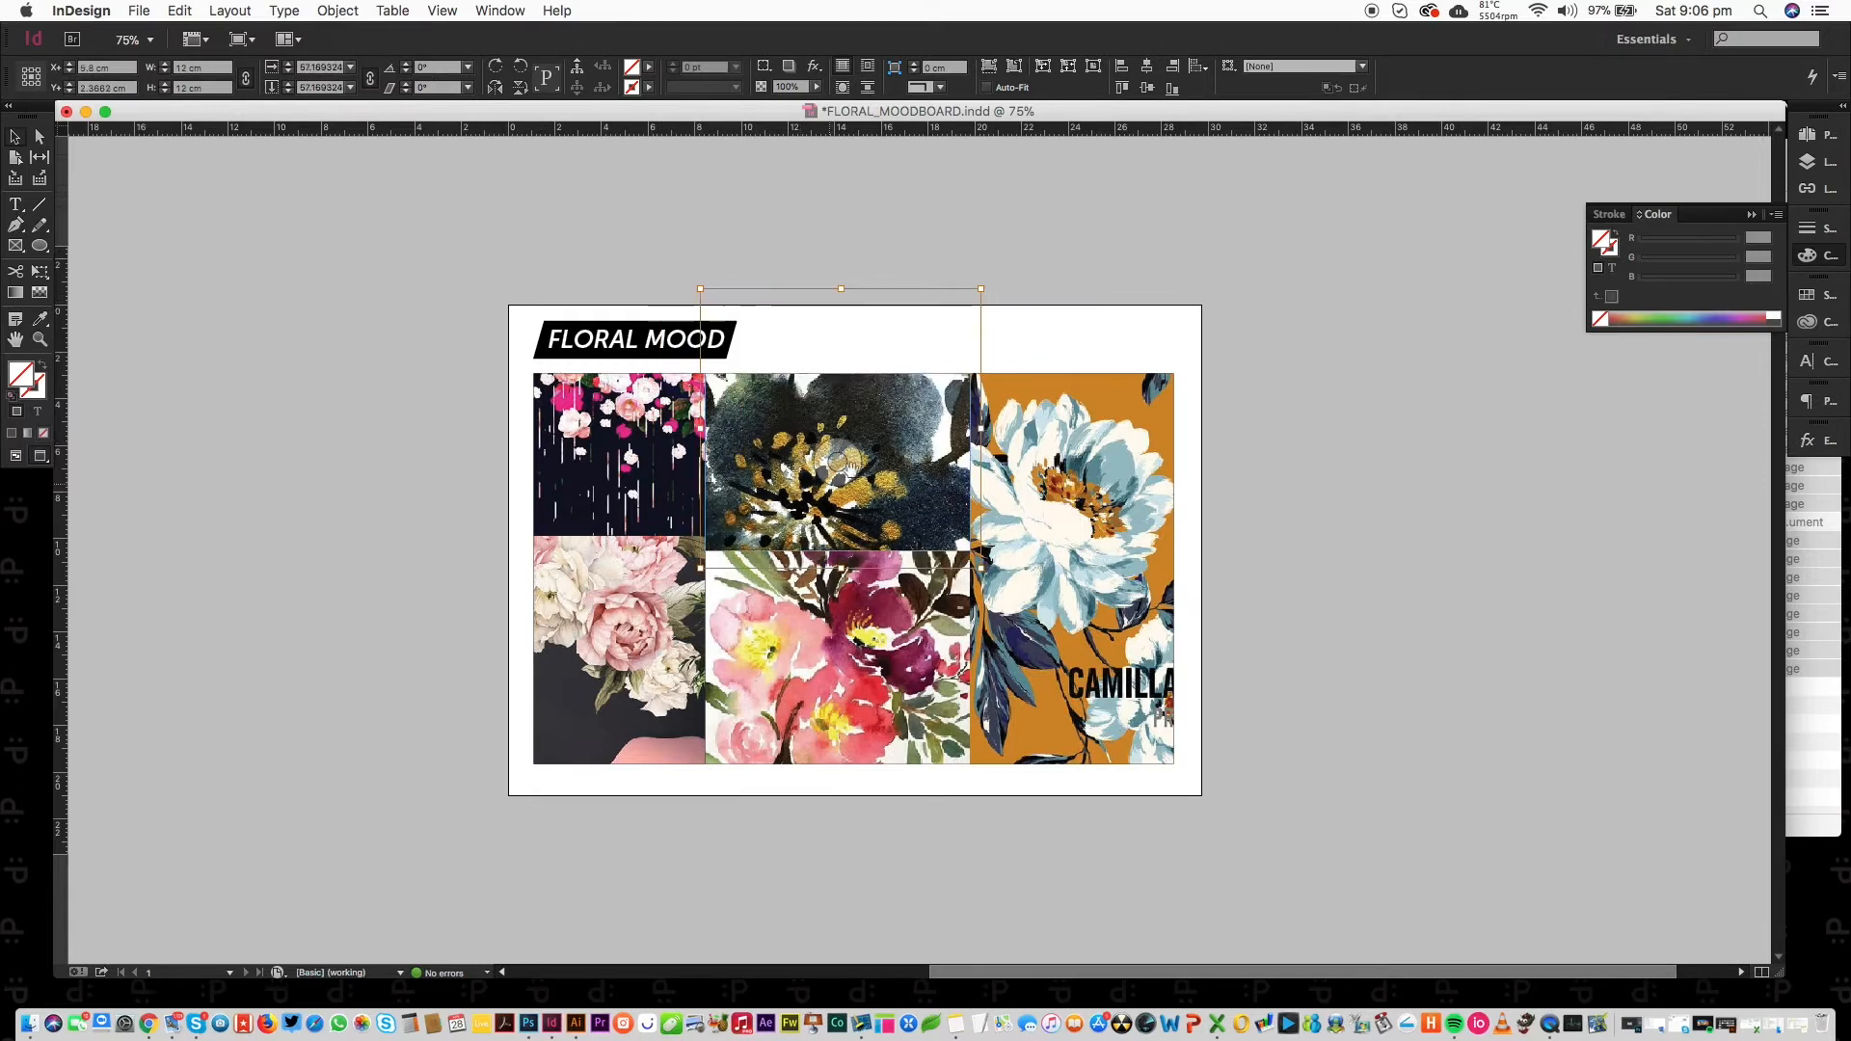
click(1275, 522)
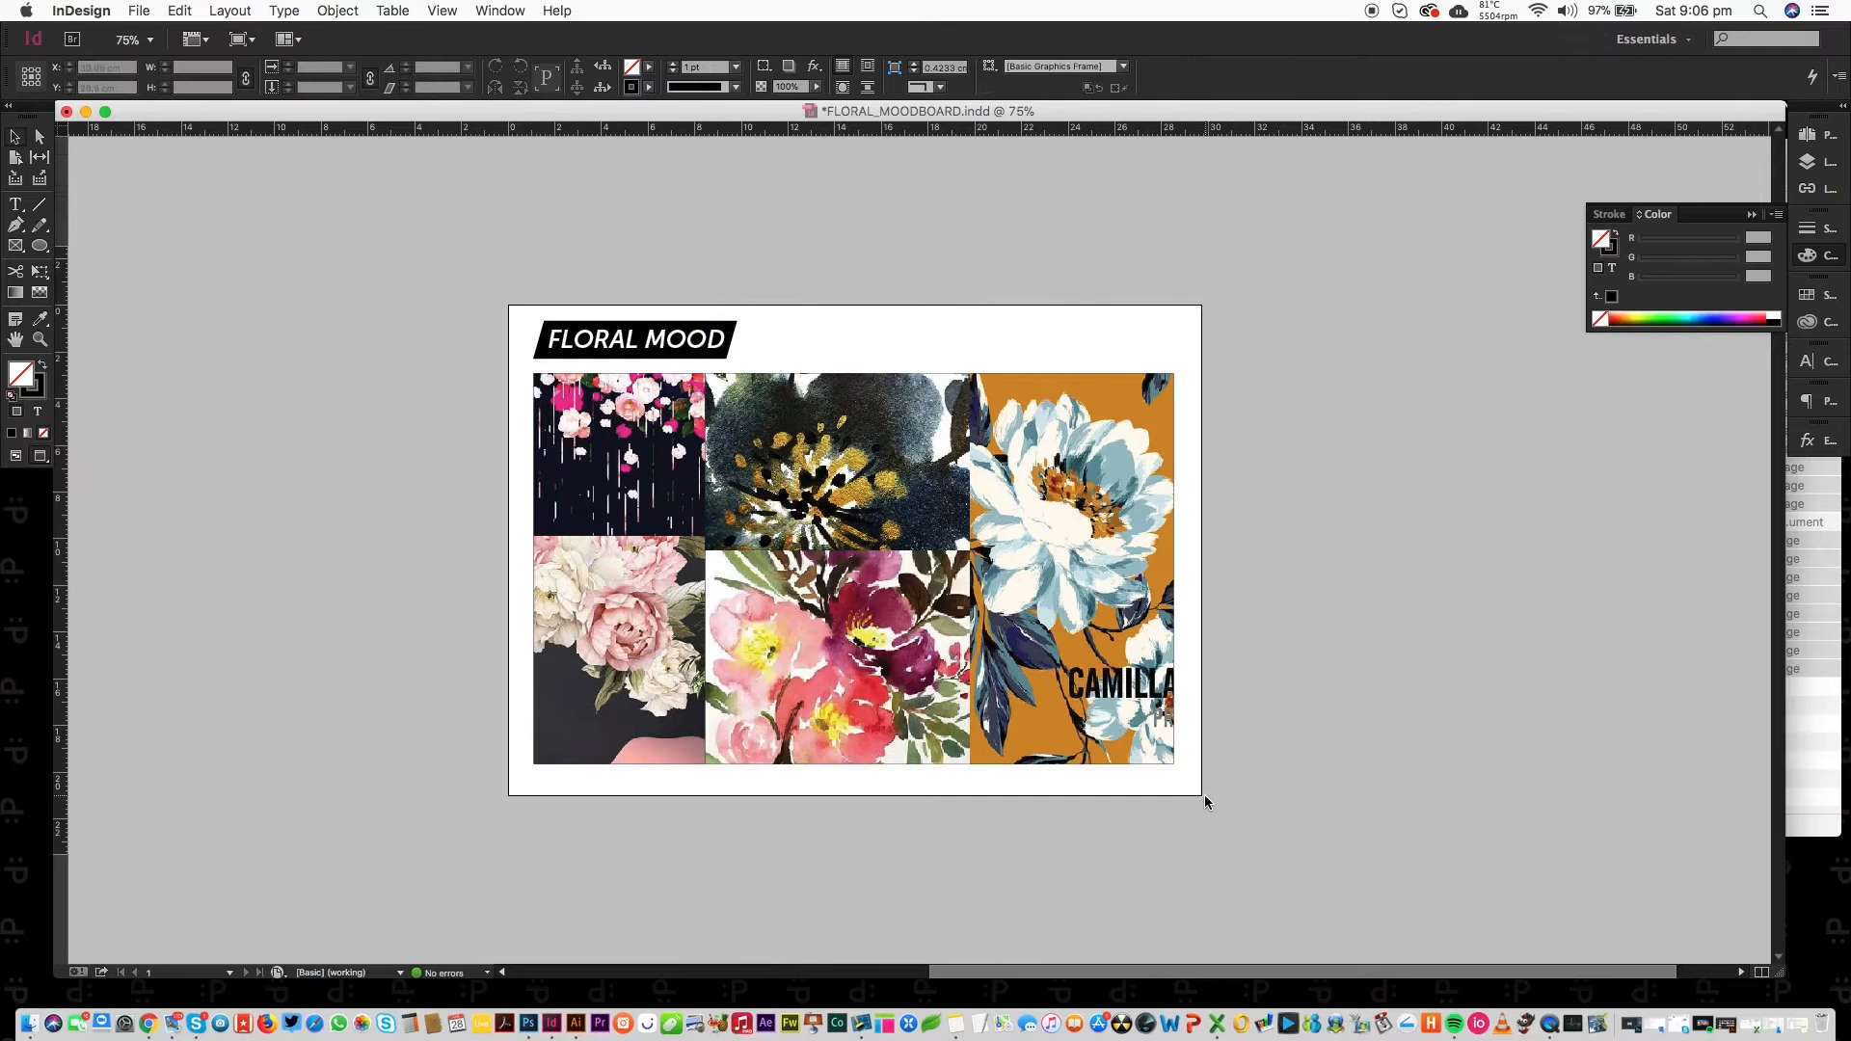
Rotate and reposition the pink peony to fill its frame, then draw a small circle beside FLORAL MOOD.
click(632, 637)
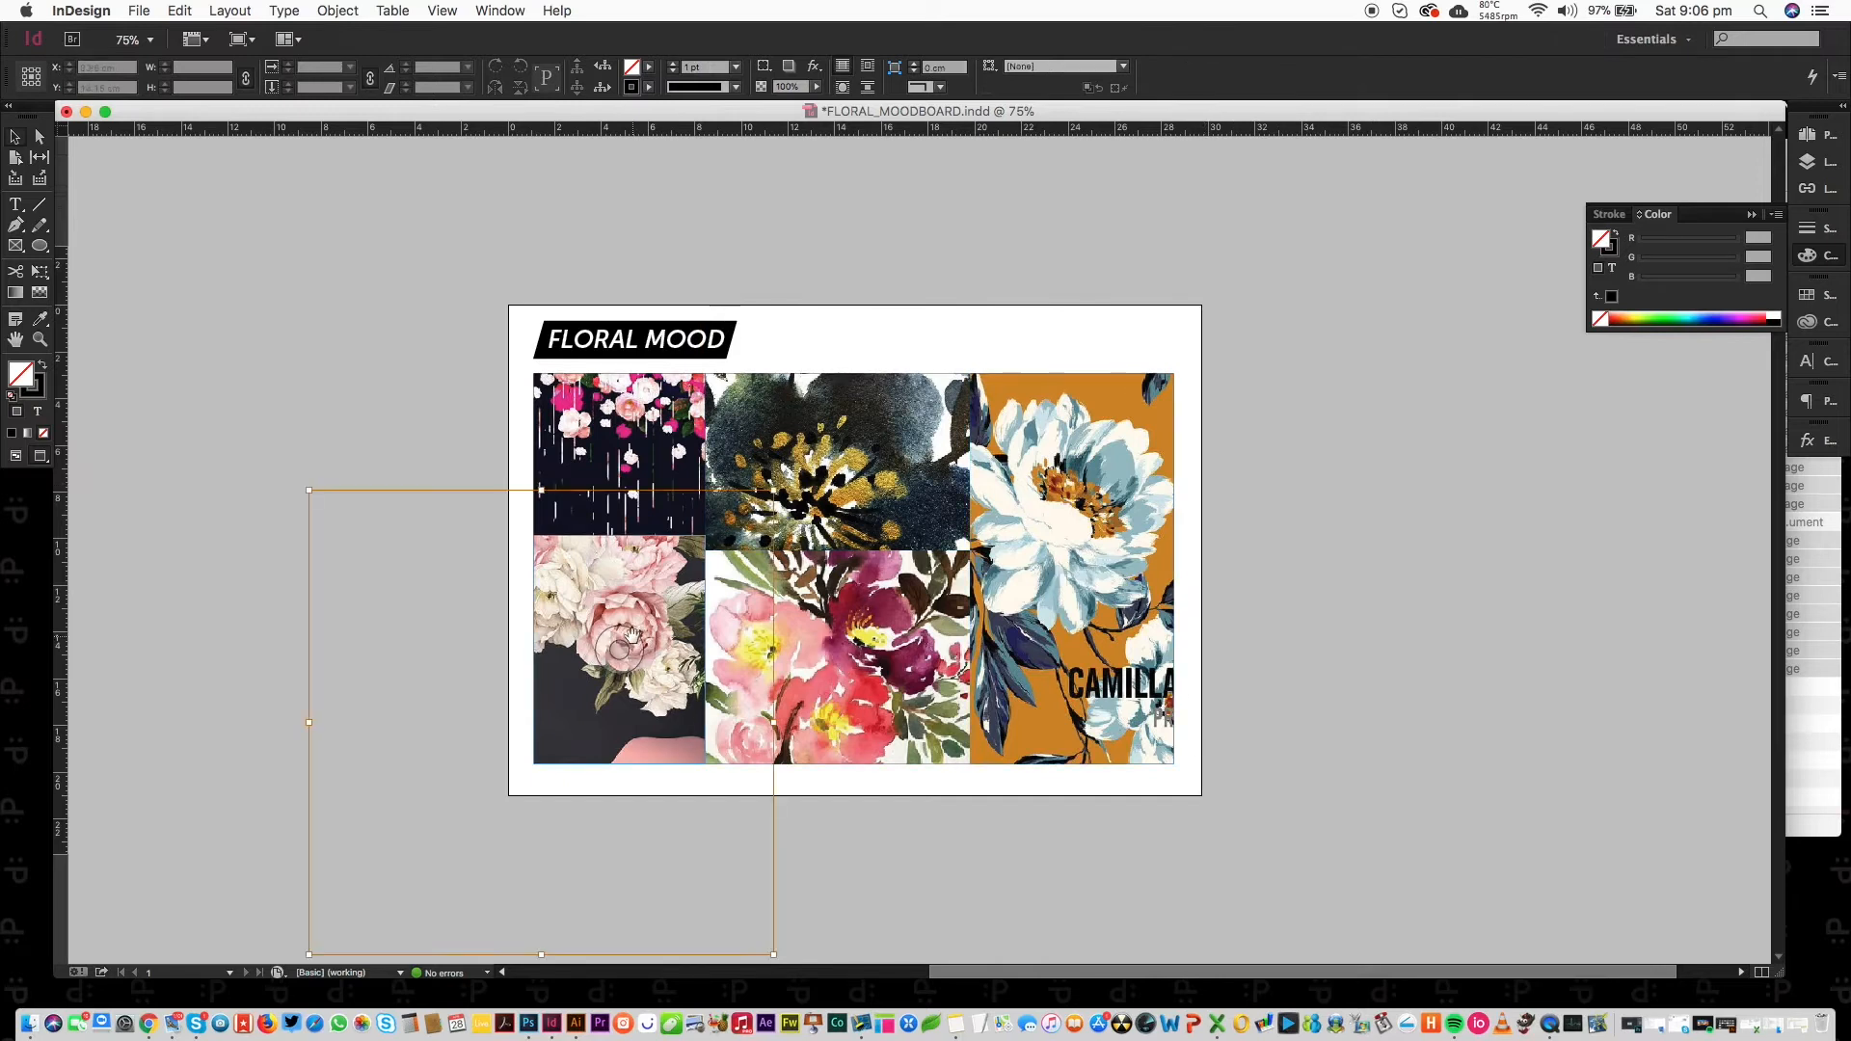
drag(779, 485, 414, 907)
drag(653, 655, 817, 457)
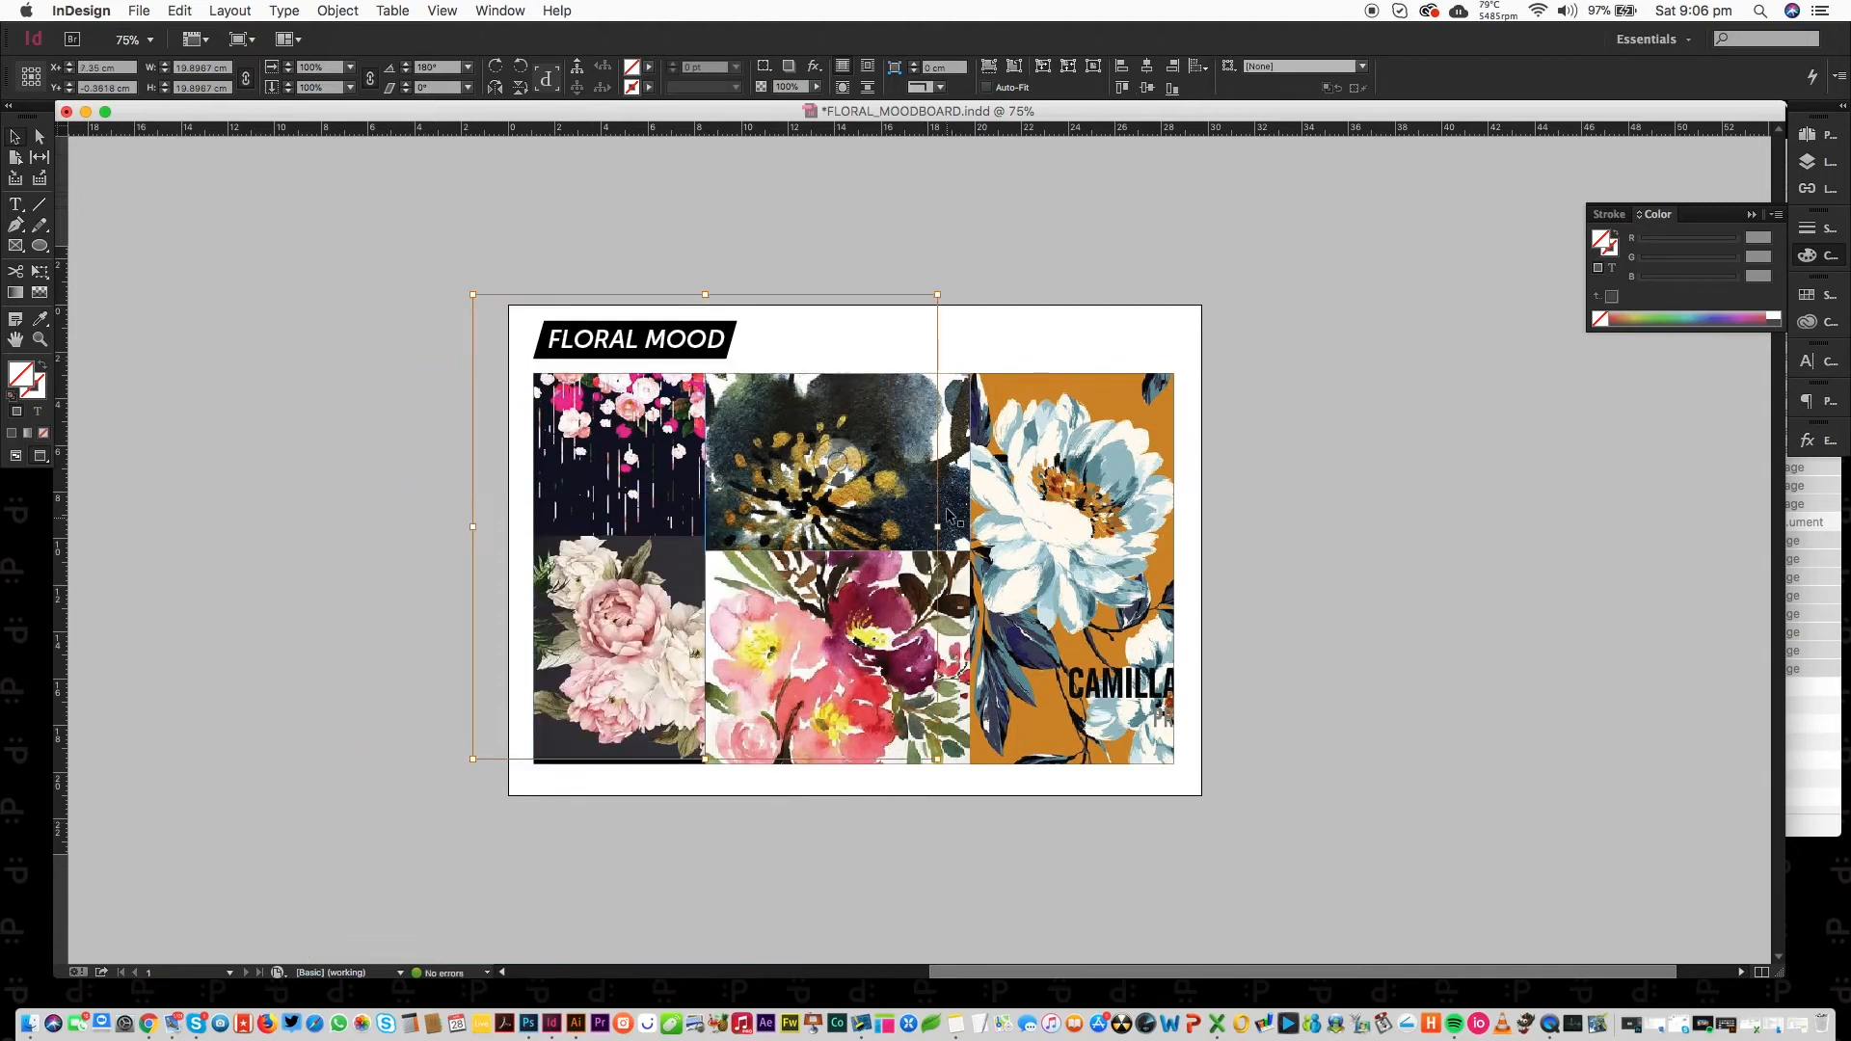
drag(669, 735, 669, 741)
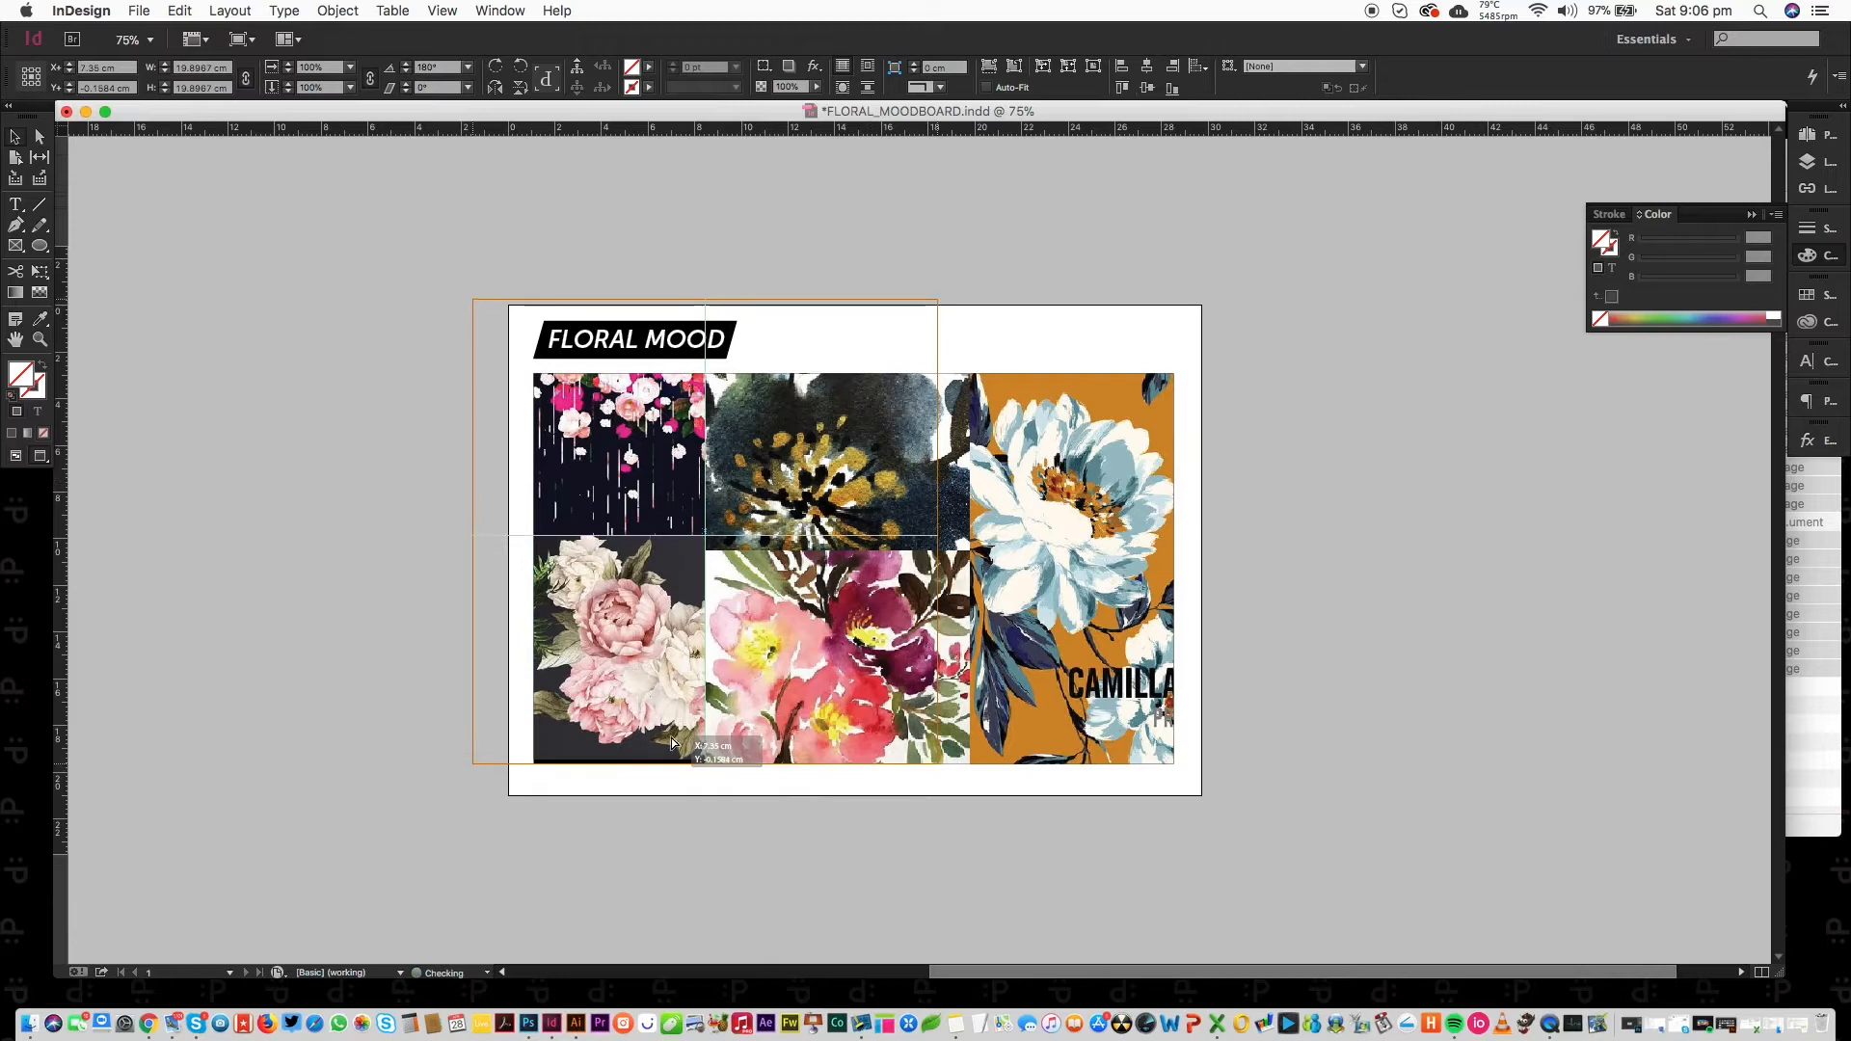
key(shift+Right)
key(shift+Right)
key(shift+Left)
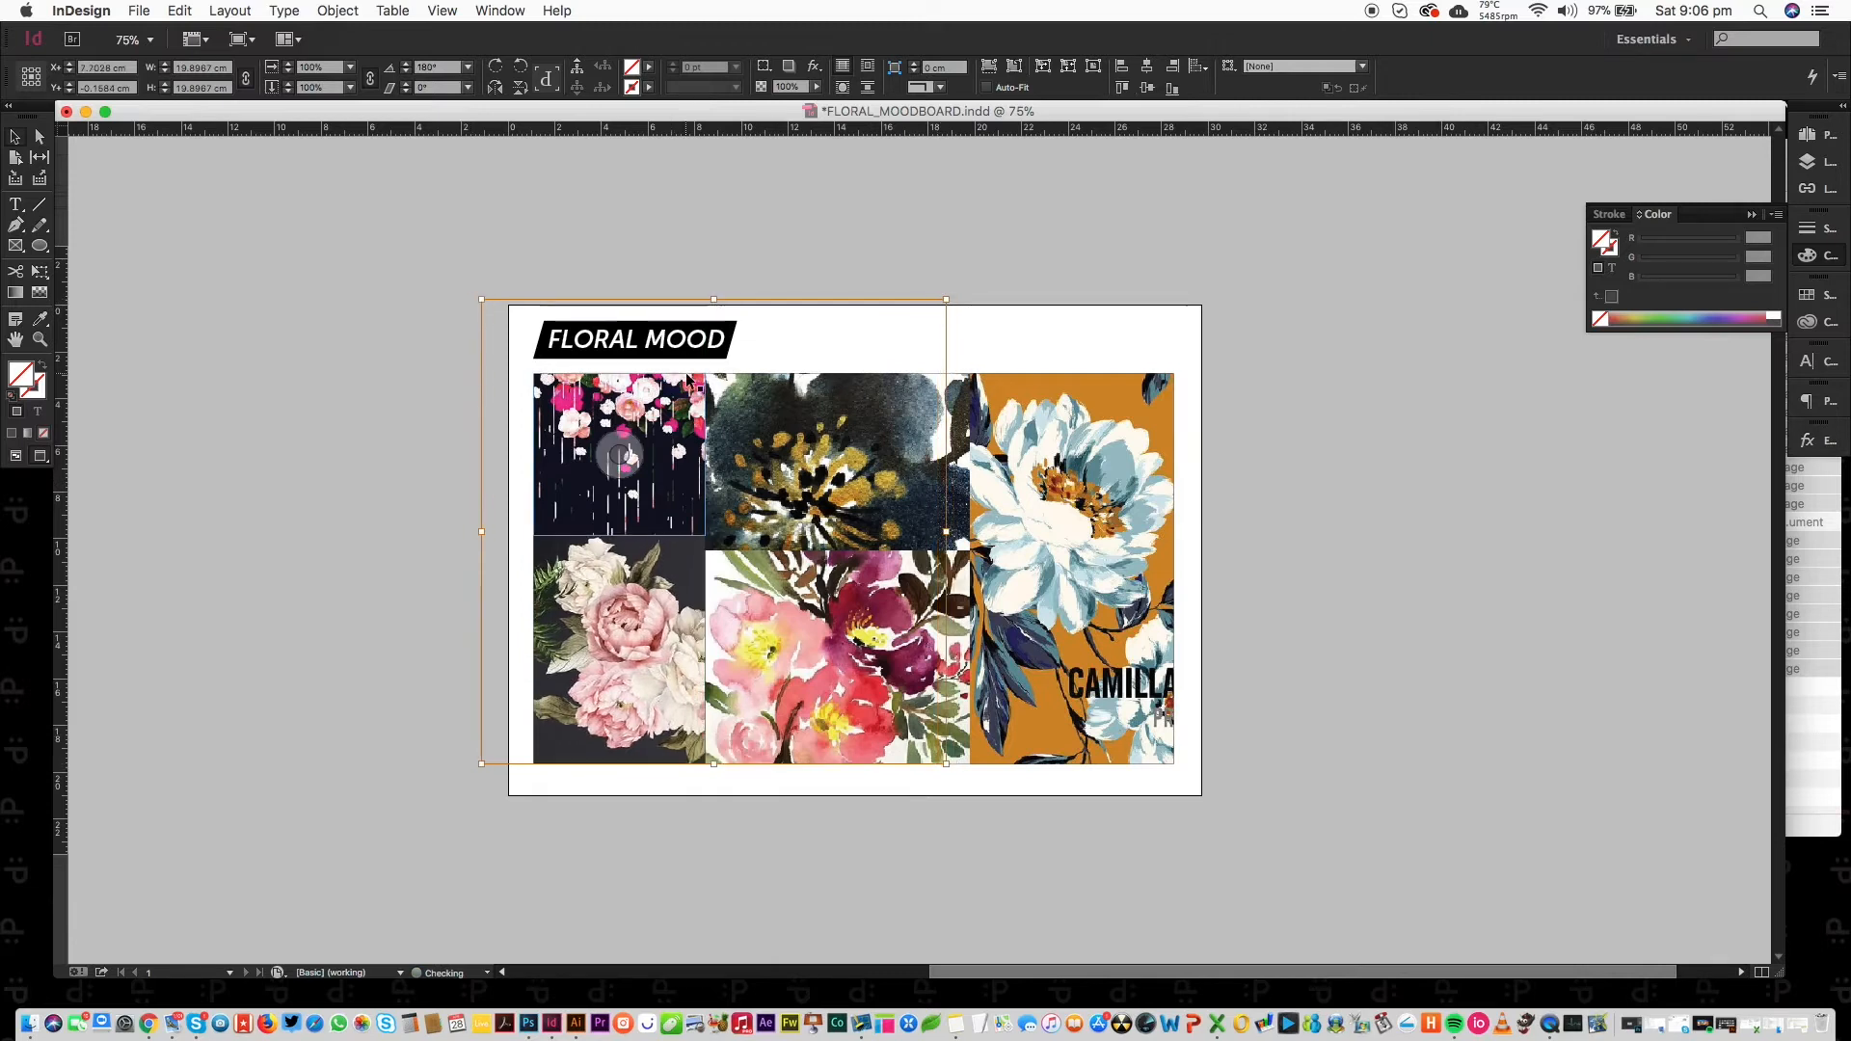
click(1212, 432)
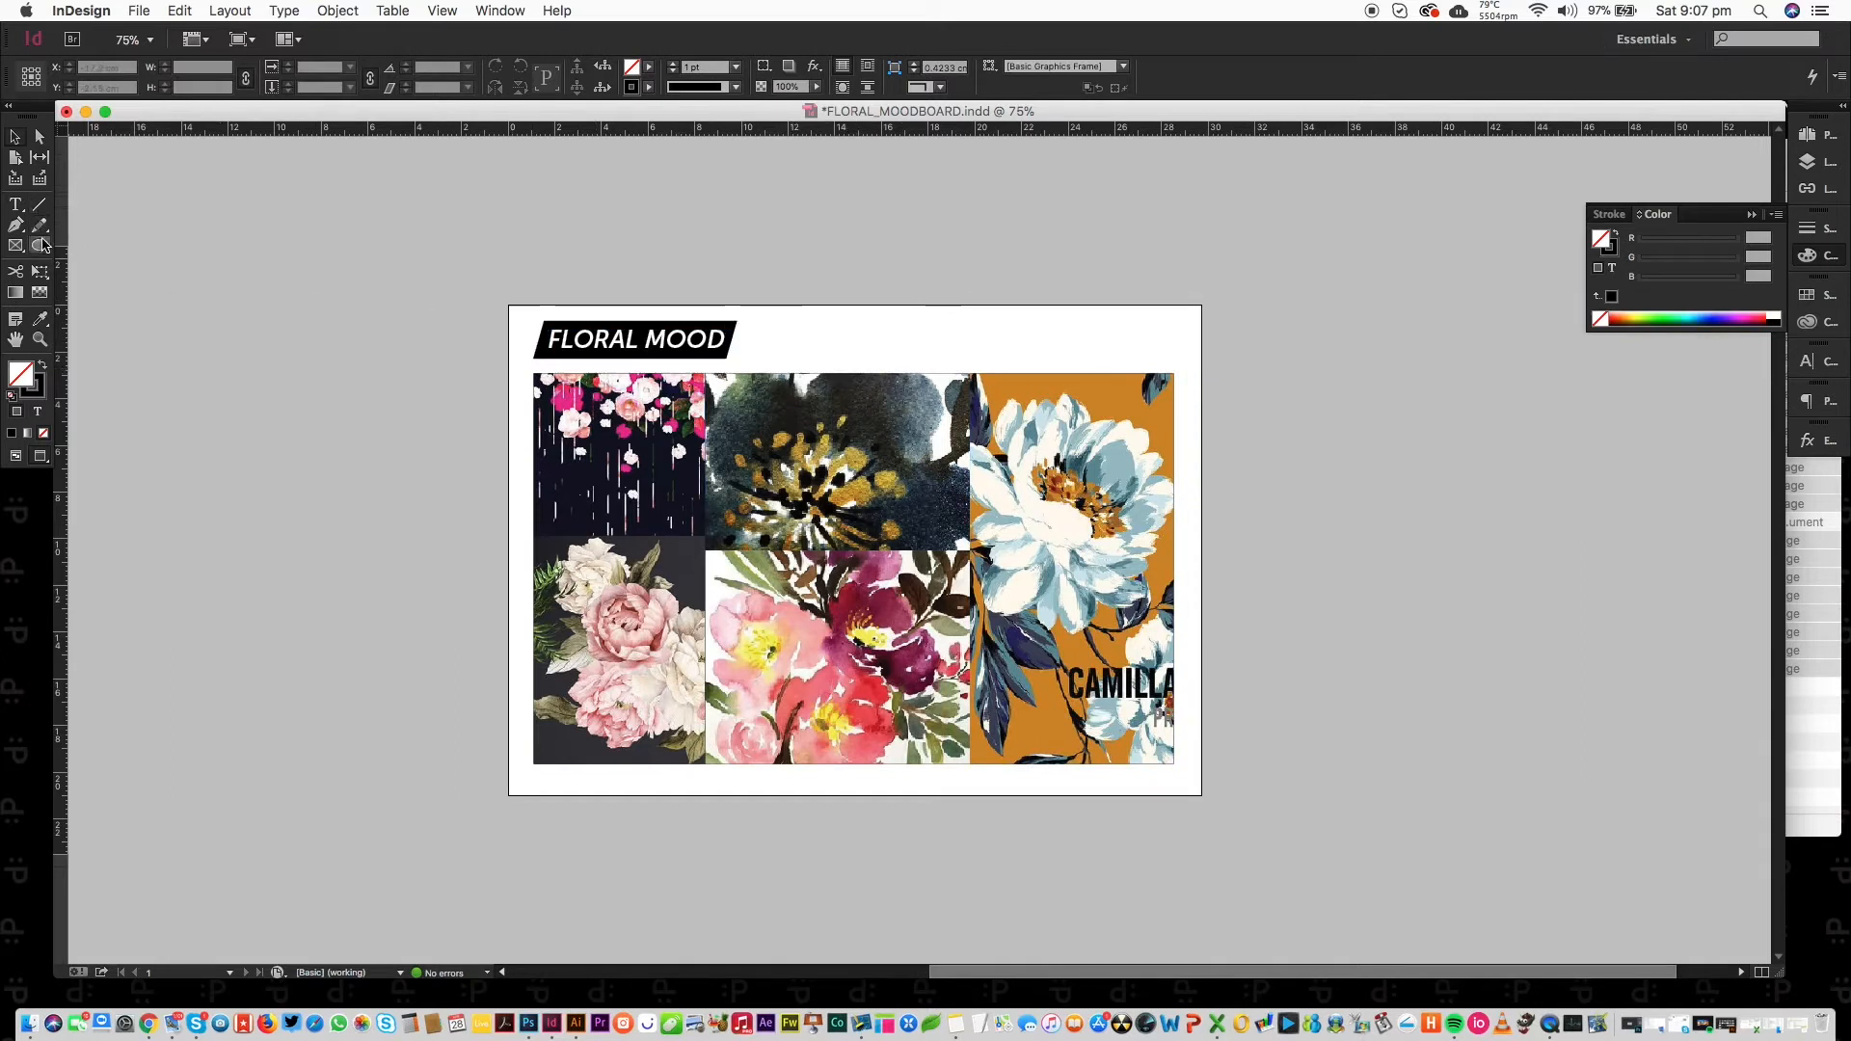
drag(740, 318, 783, 360)
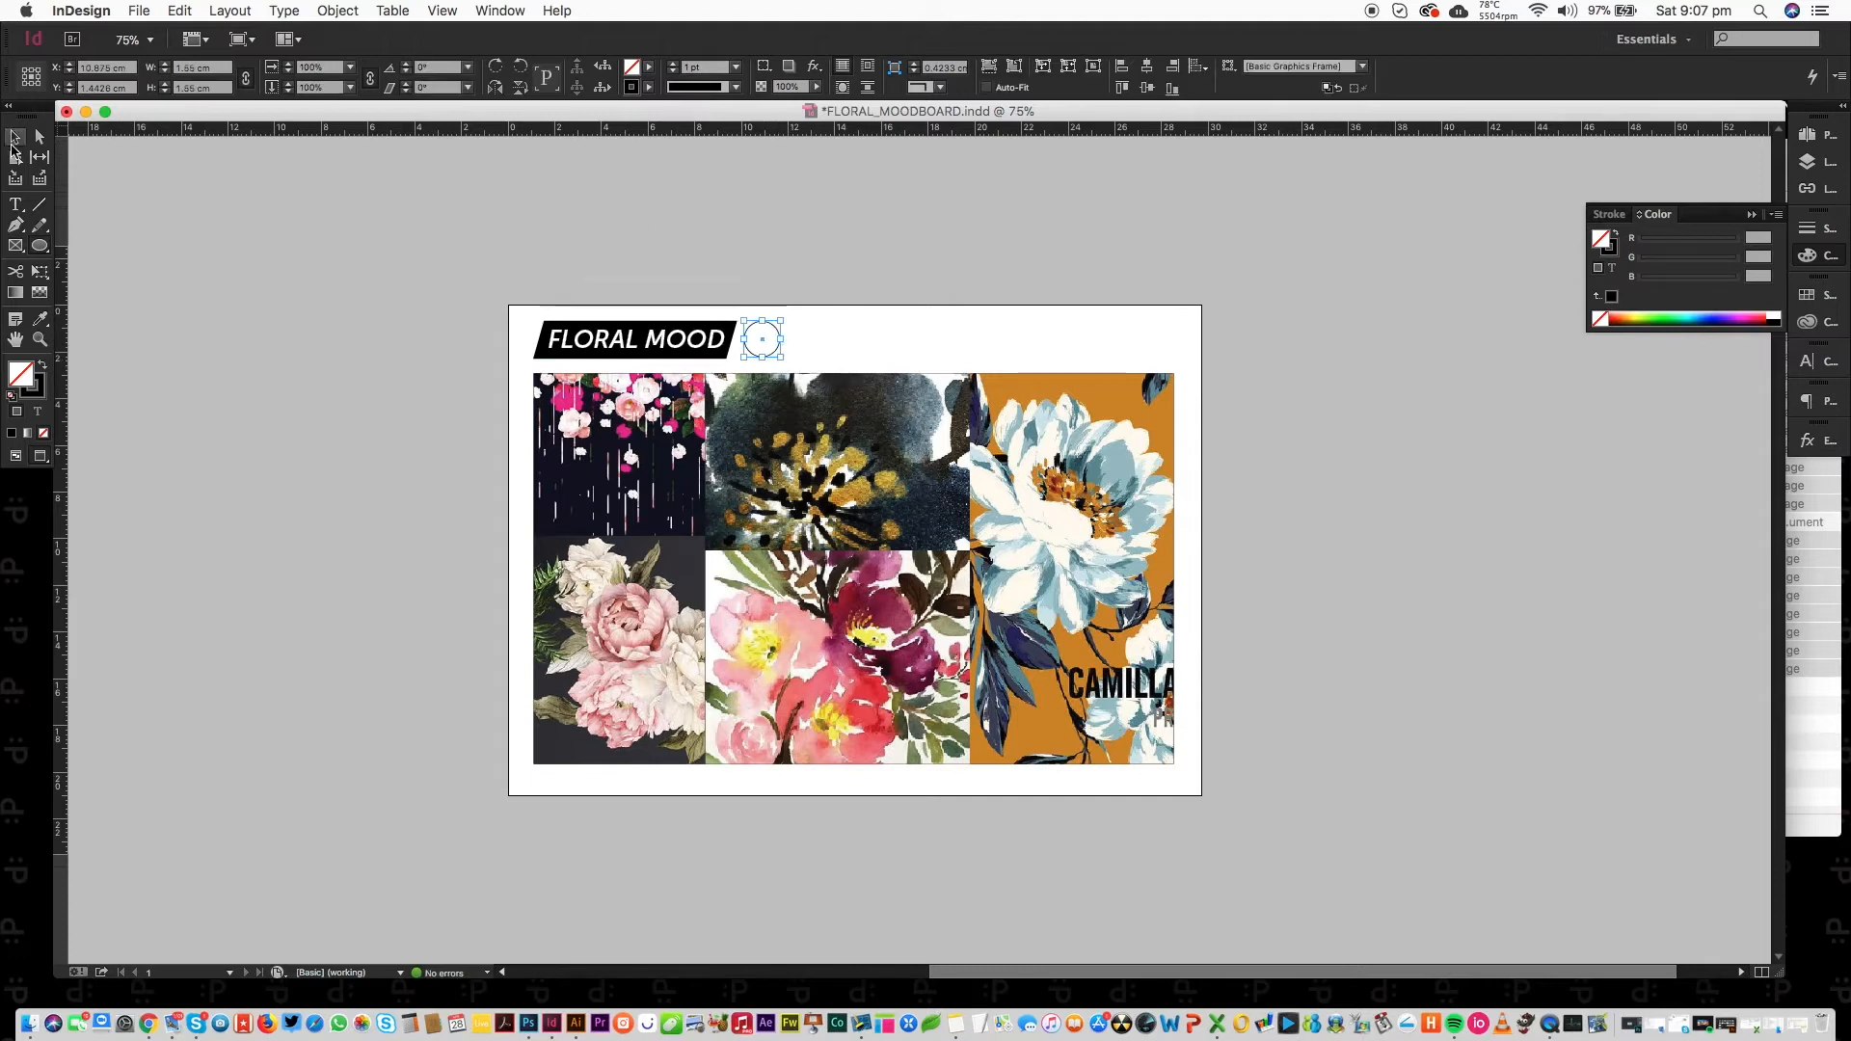
Fill the first circle with orange sampled from the print and remove its outline.
click(41, 319)
click(1105, 393)
click(43, 400)
click(43, 433)
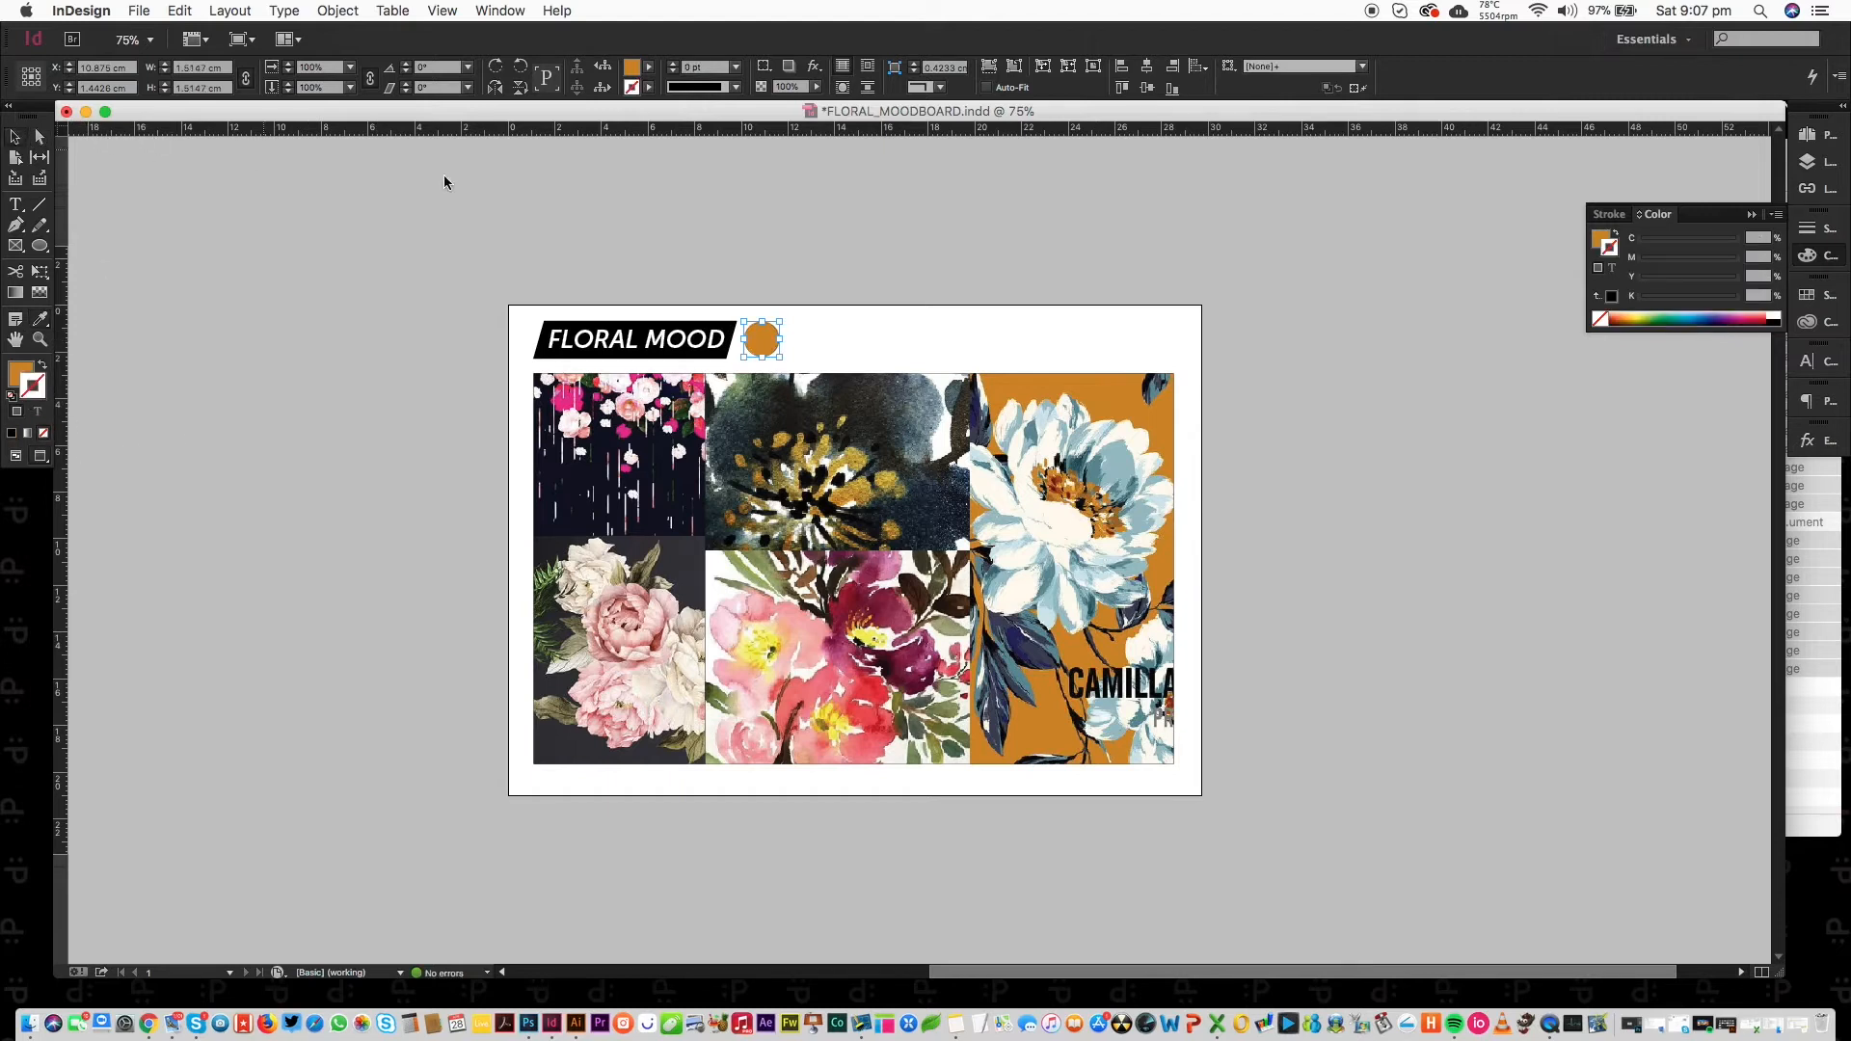
Duplicate the orange circle into a row of five, keeping orange fill and no outline.
drag(768, 351, 941, 345)
click(1000, 253)
click(810, 345)
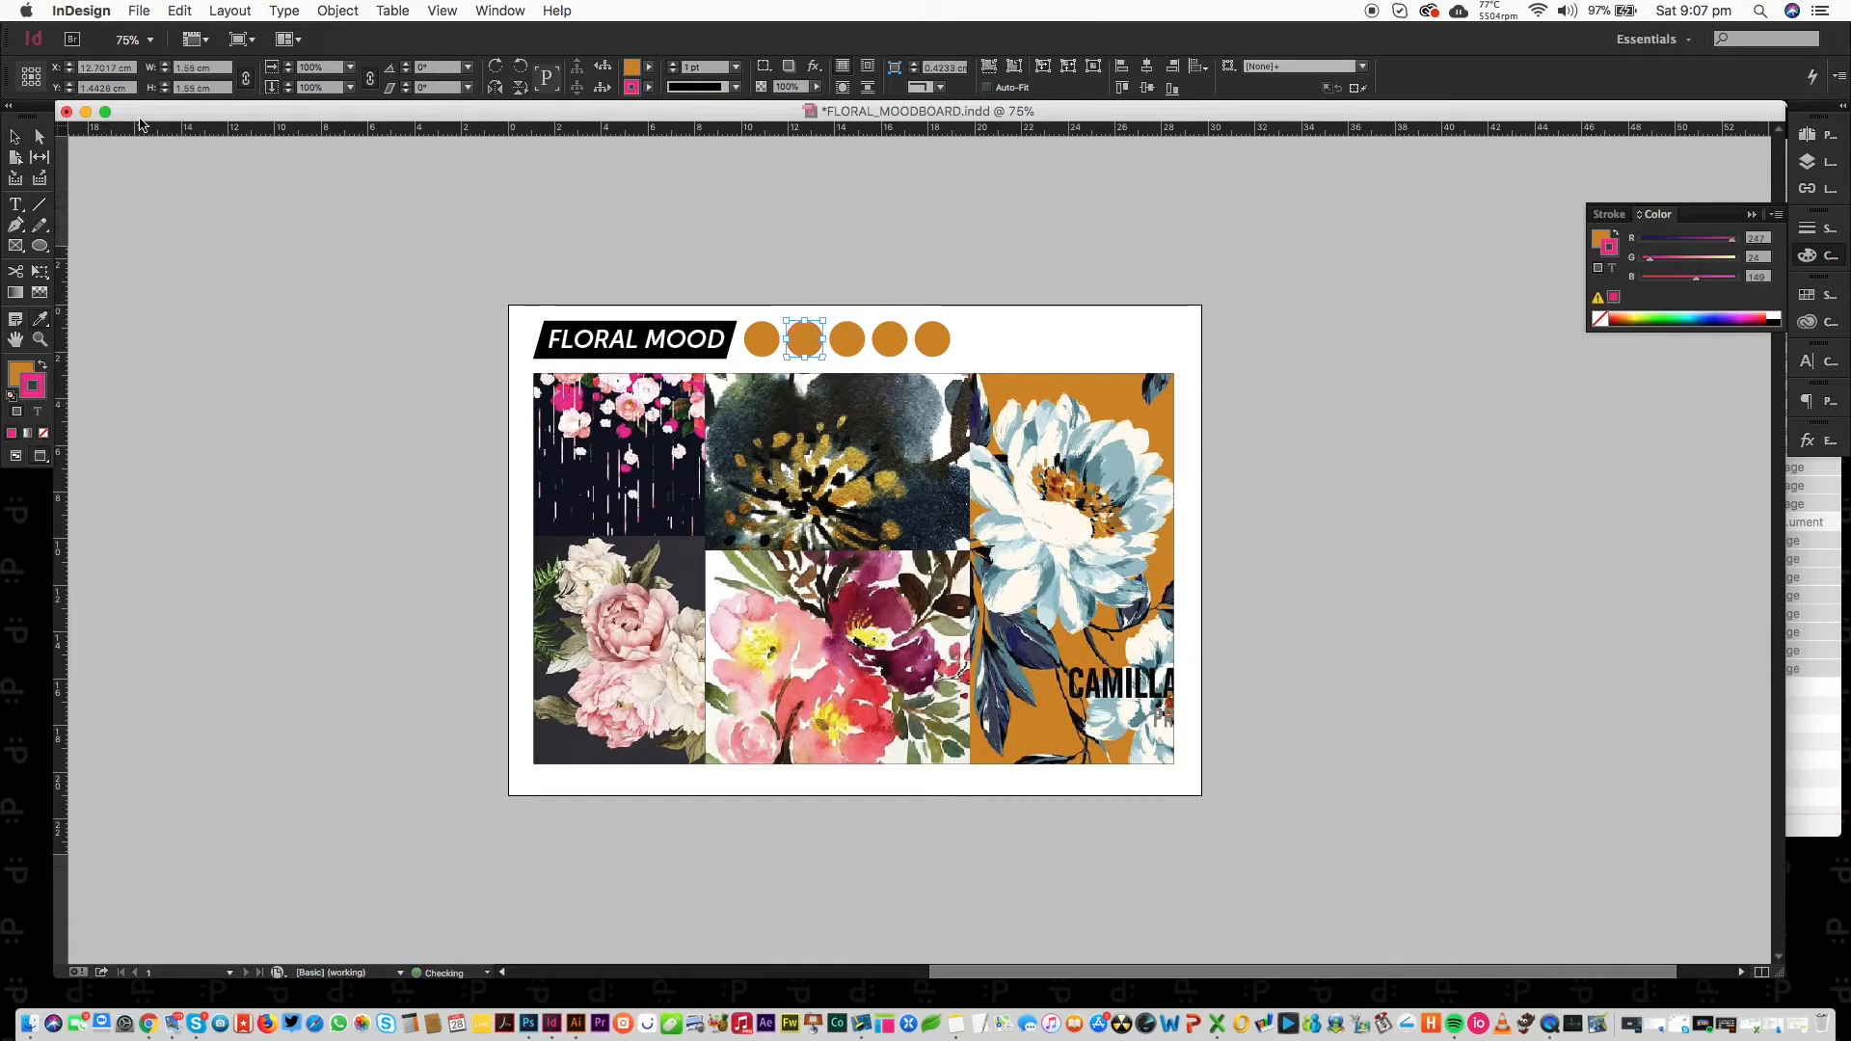
key(super+z)
click(42, 366)
key(super+z)
click(20, 372)
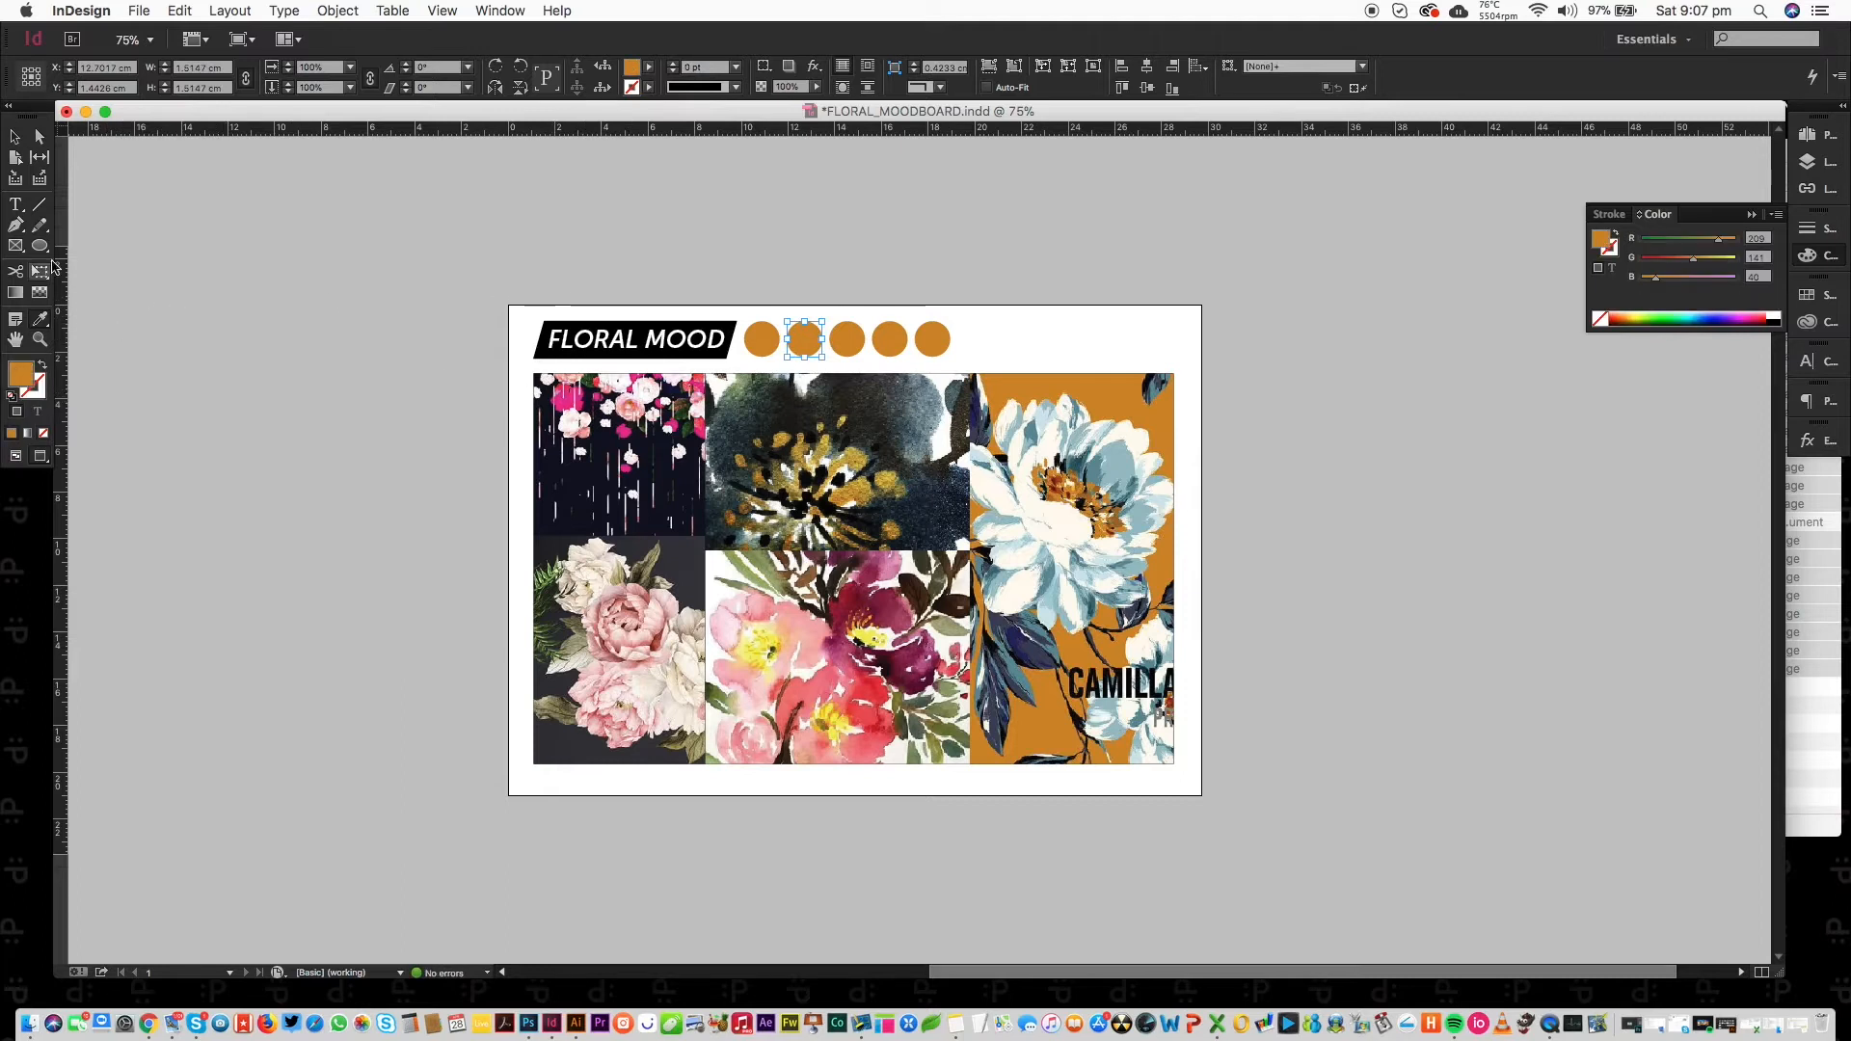
Adjust the eyedropper settings and sample pink from the top-left floral image into the second circle.
double_click(41, 324)
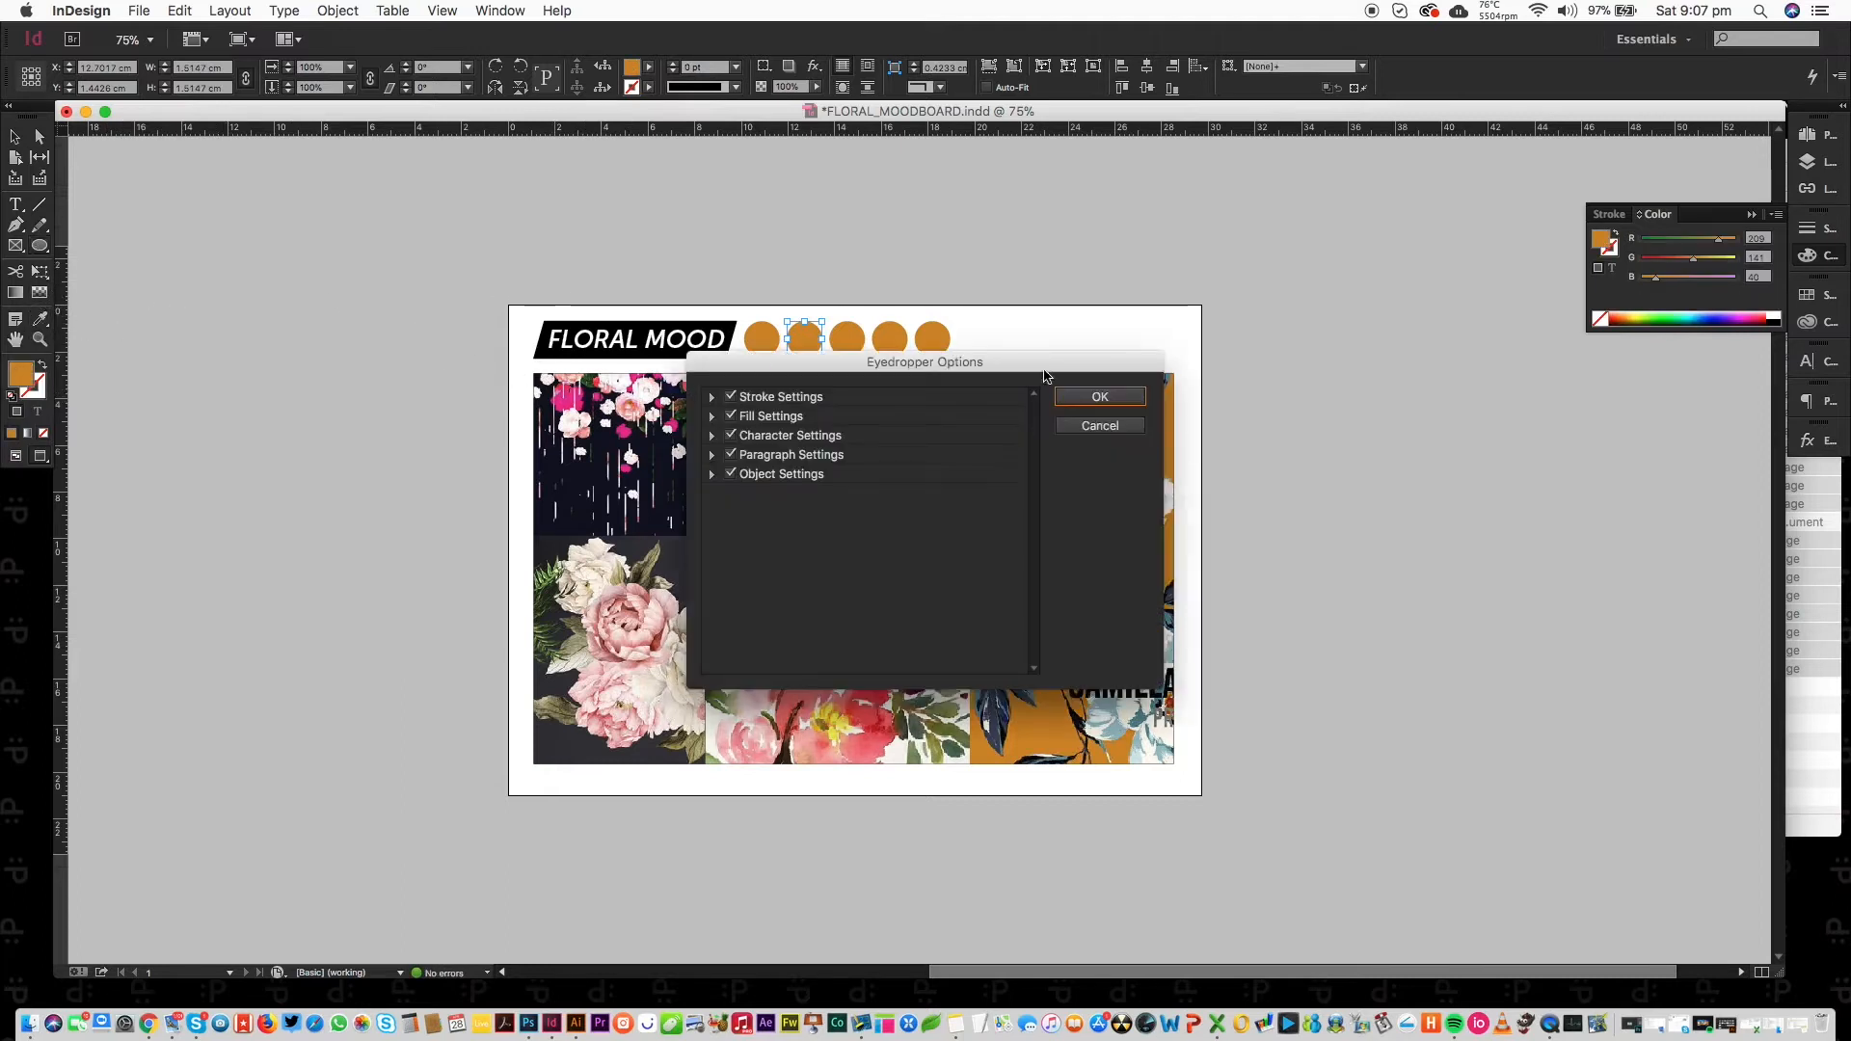
click(1099, 396)
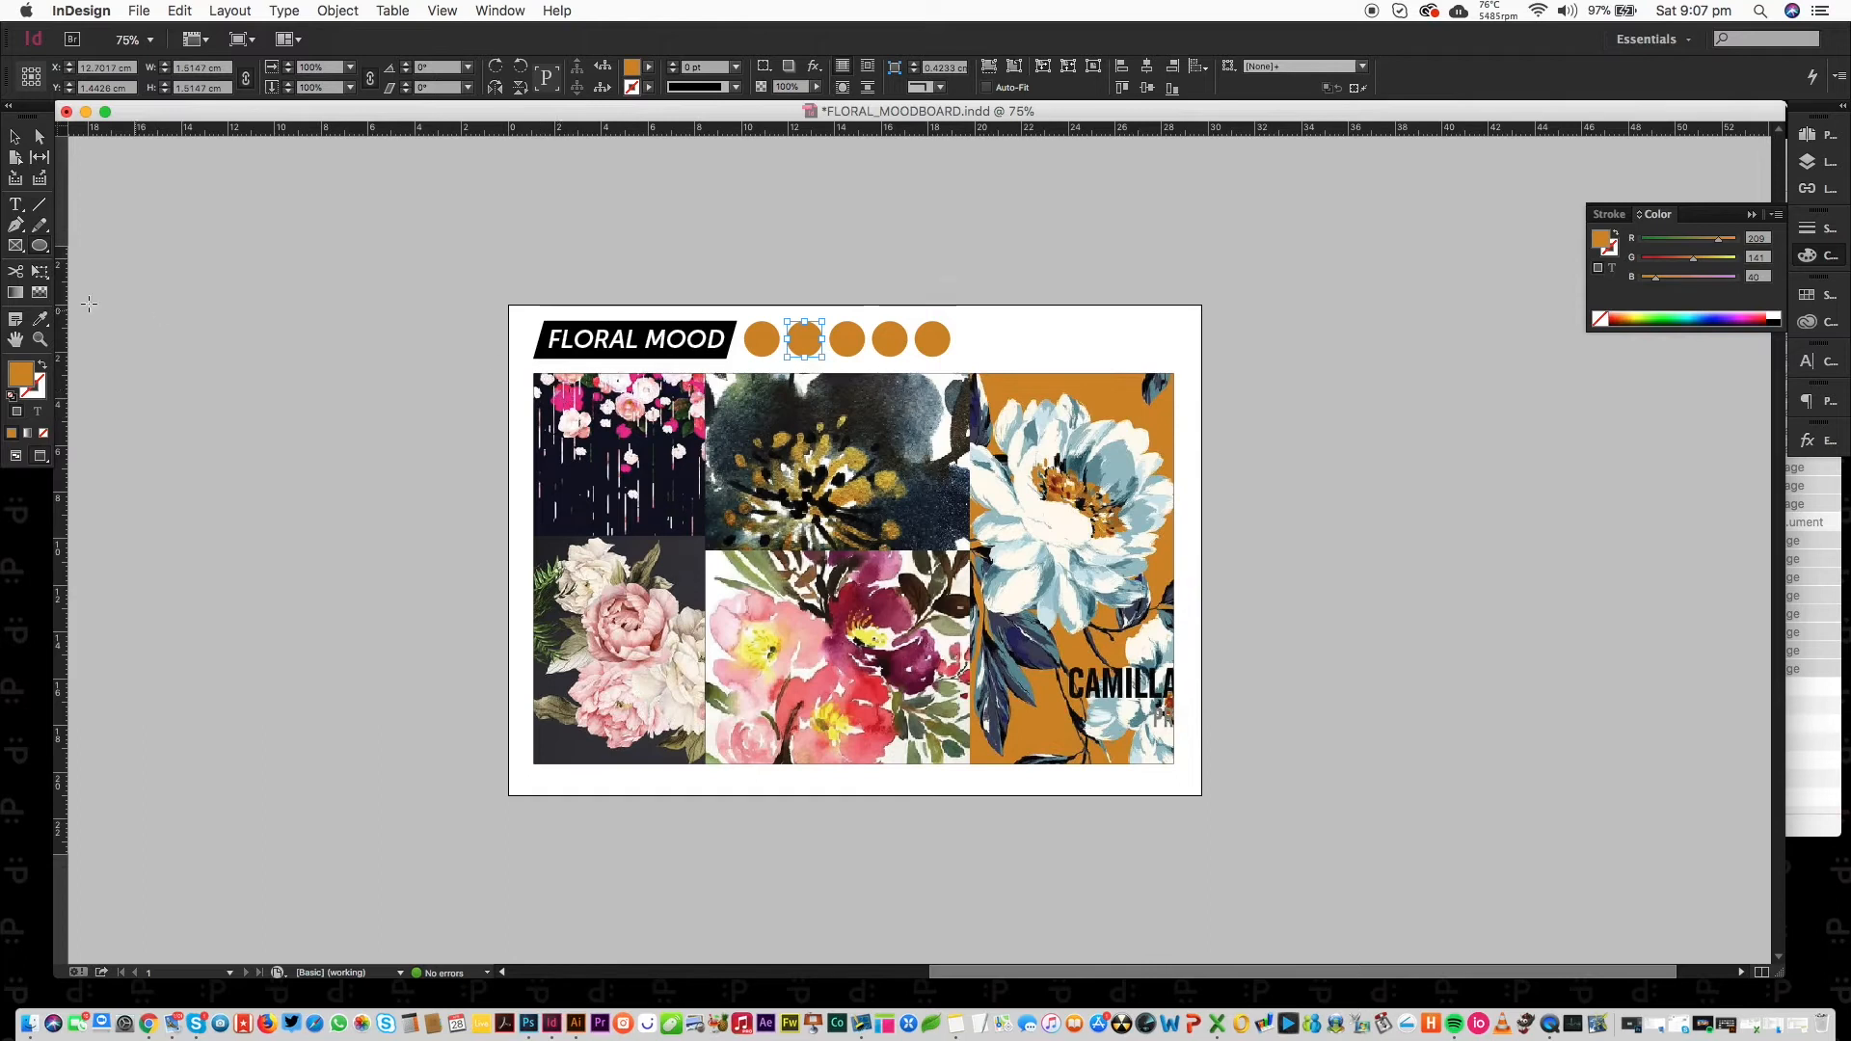
click(569, 398)
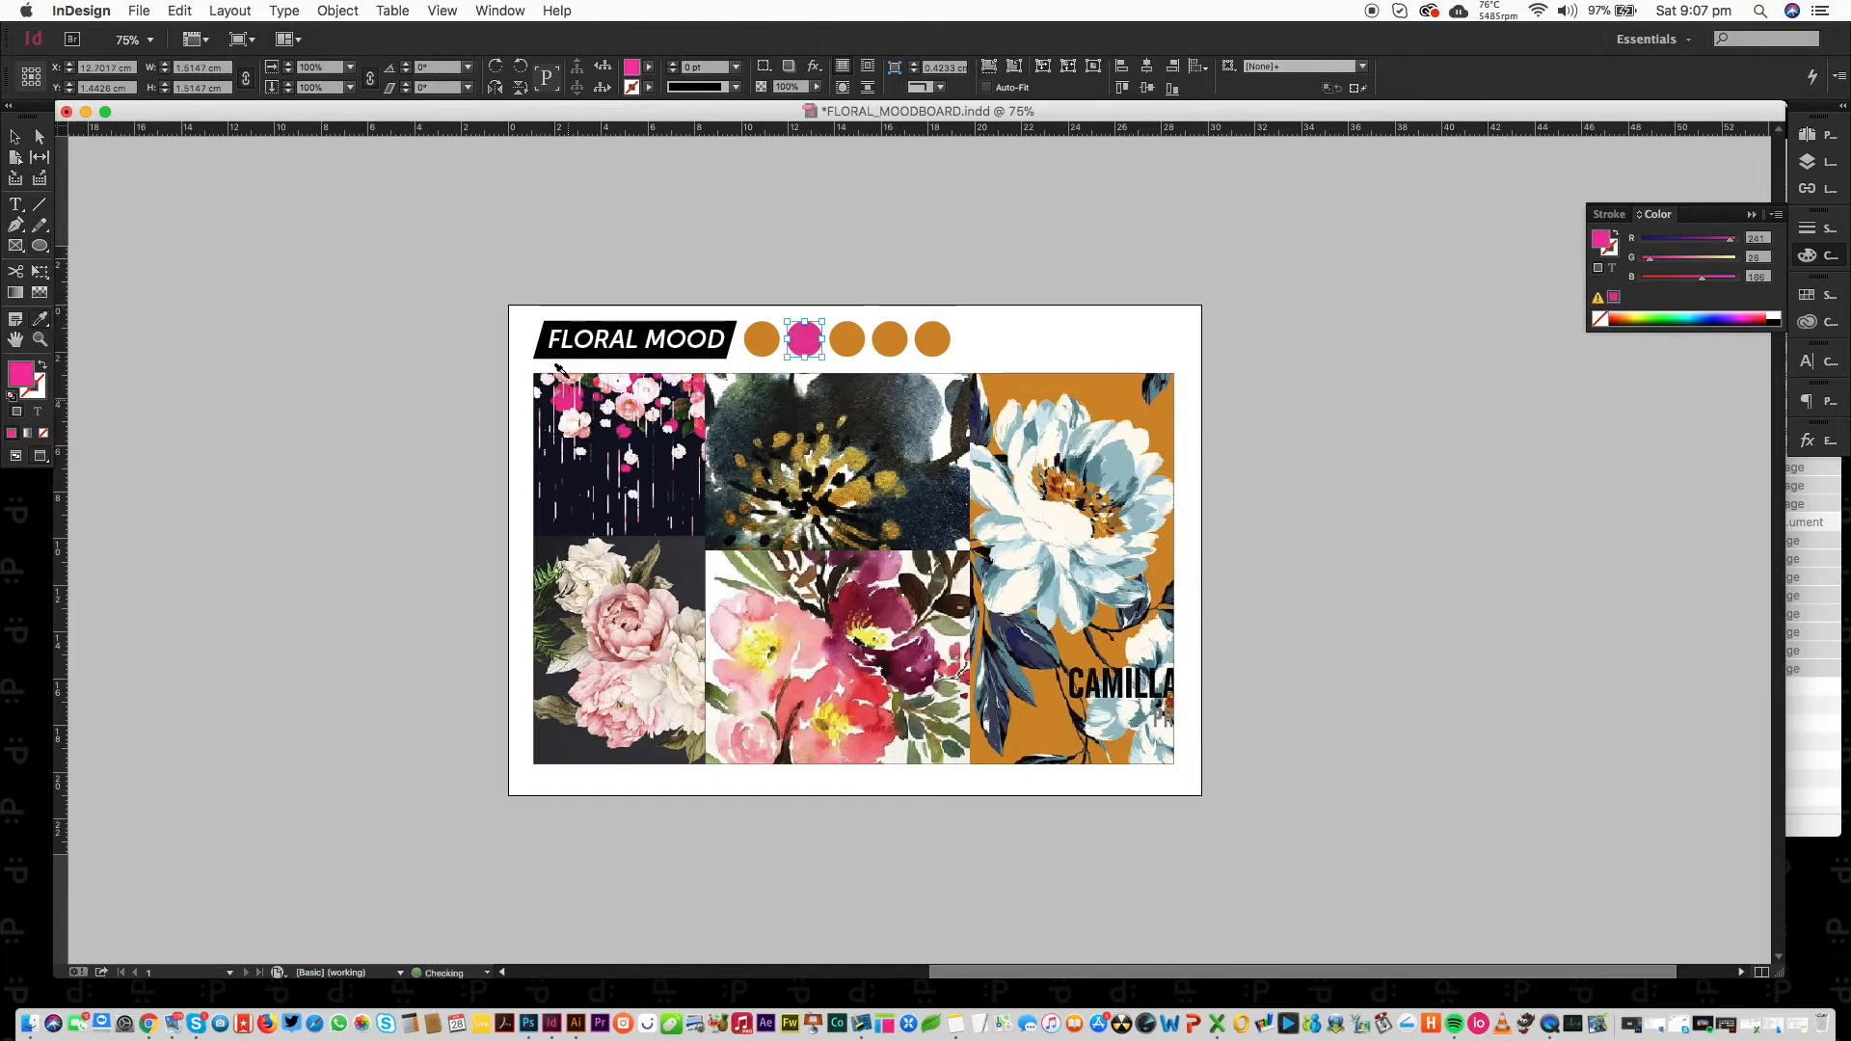
Recolour the third circle, sampling dark grey from the peony, then light blue from the blue petal.
click(39, 138)
click(848, 341)
click(39, 321)
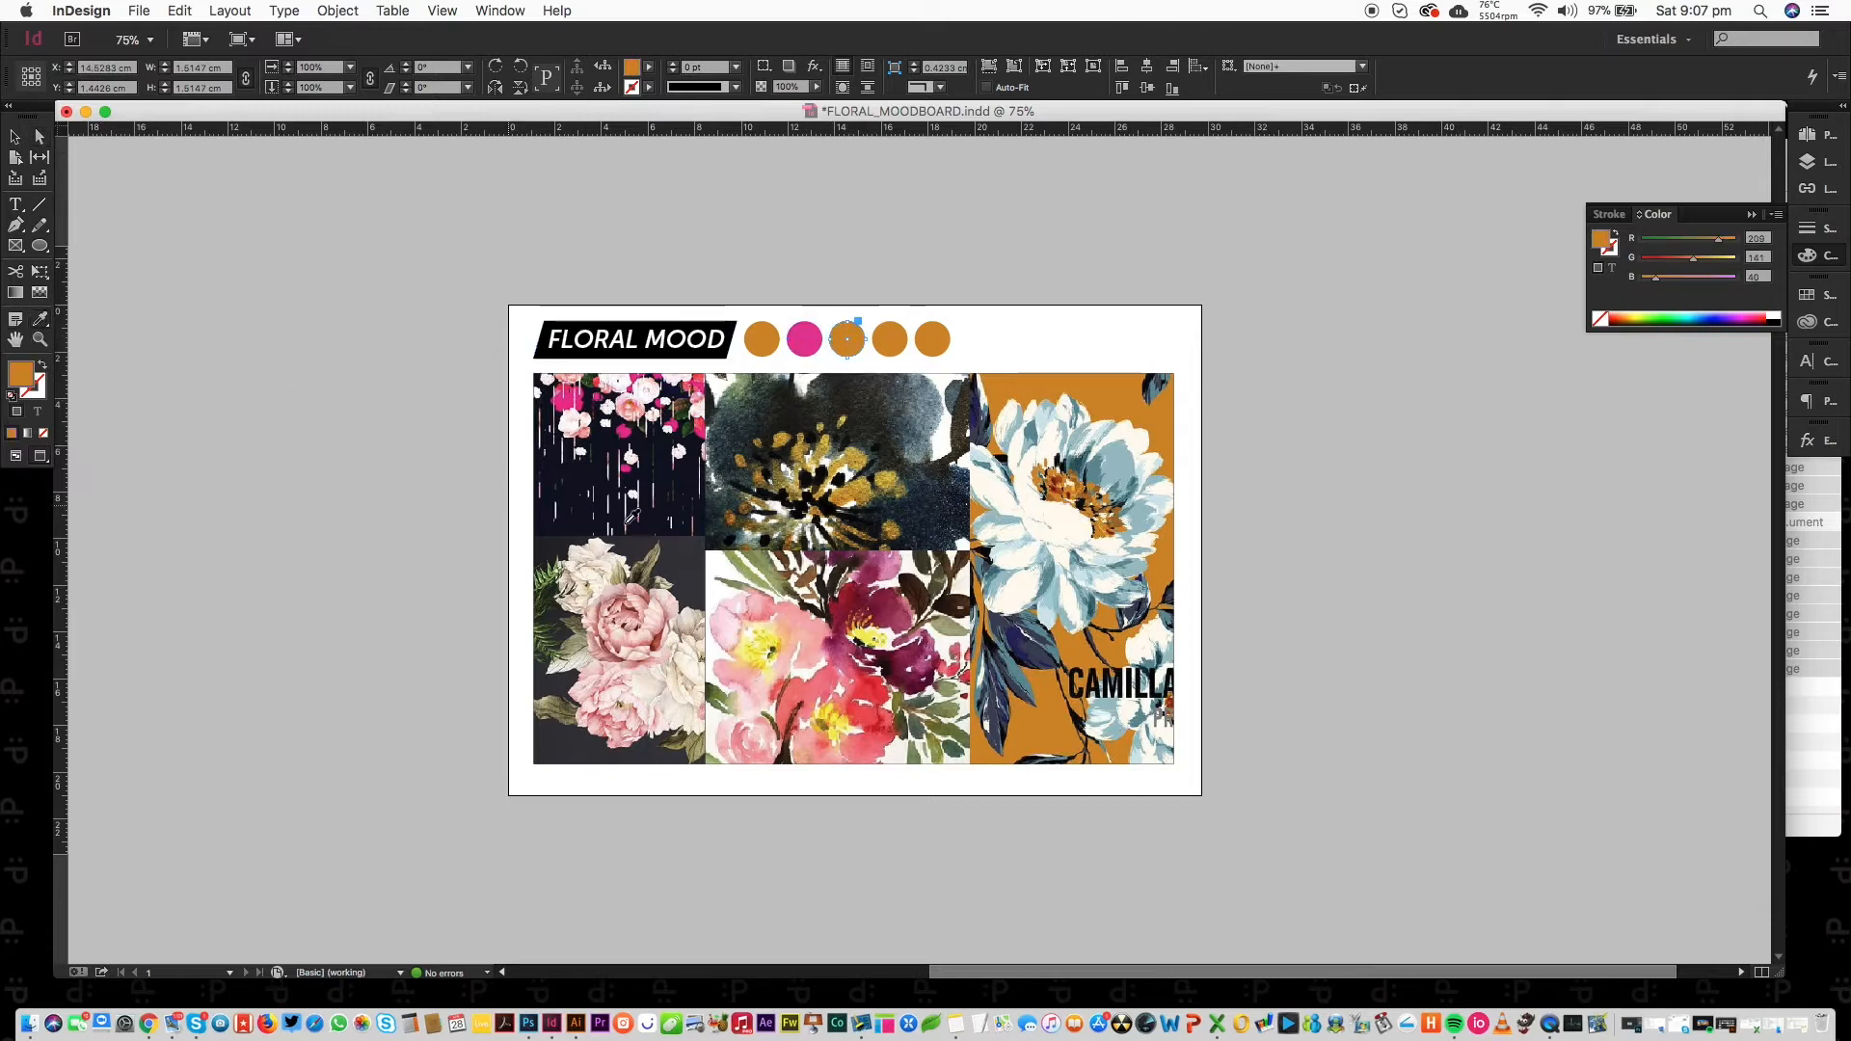
click(675, 556)
click(39, 137)
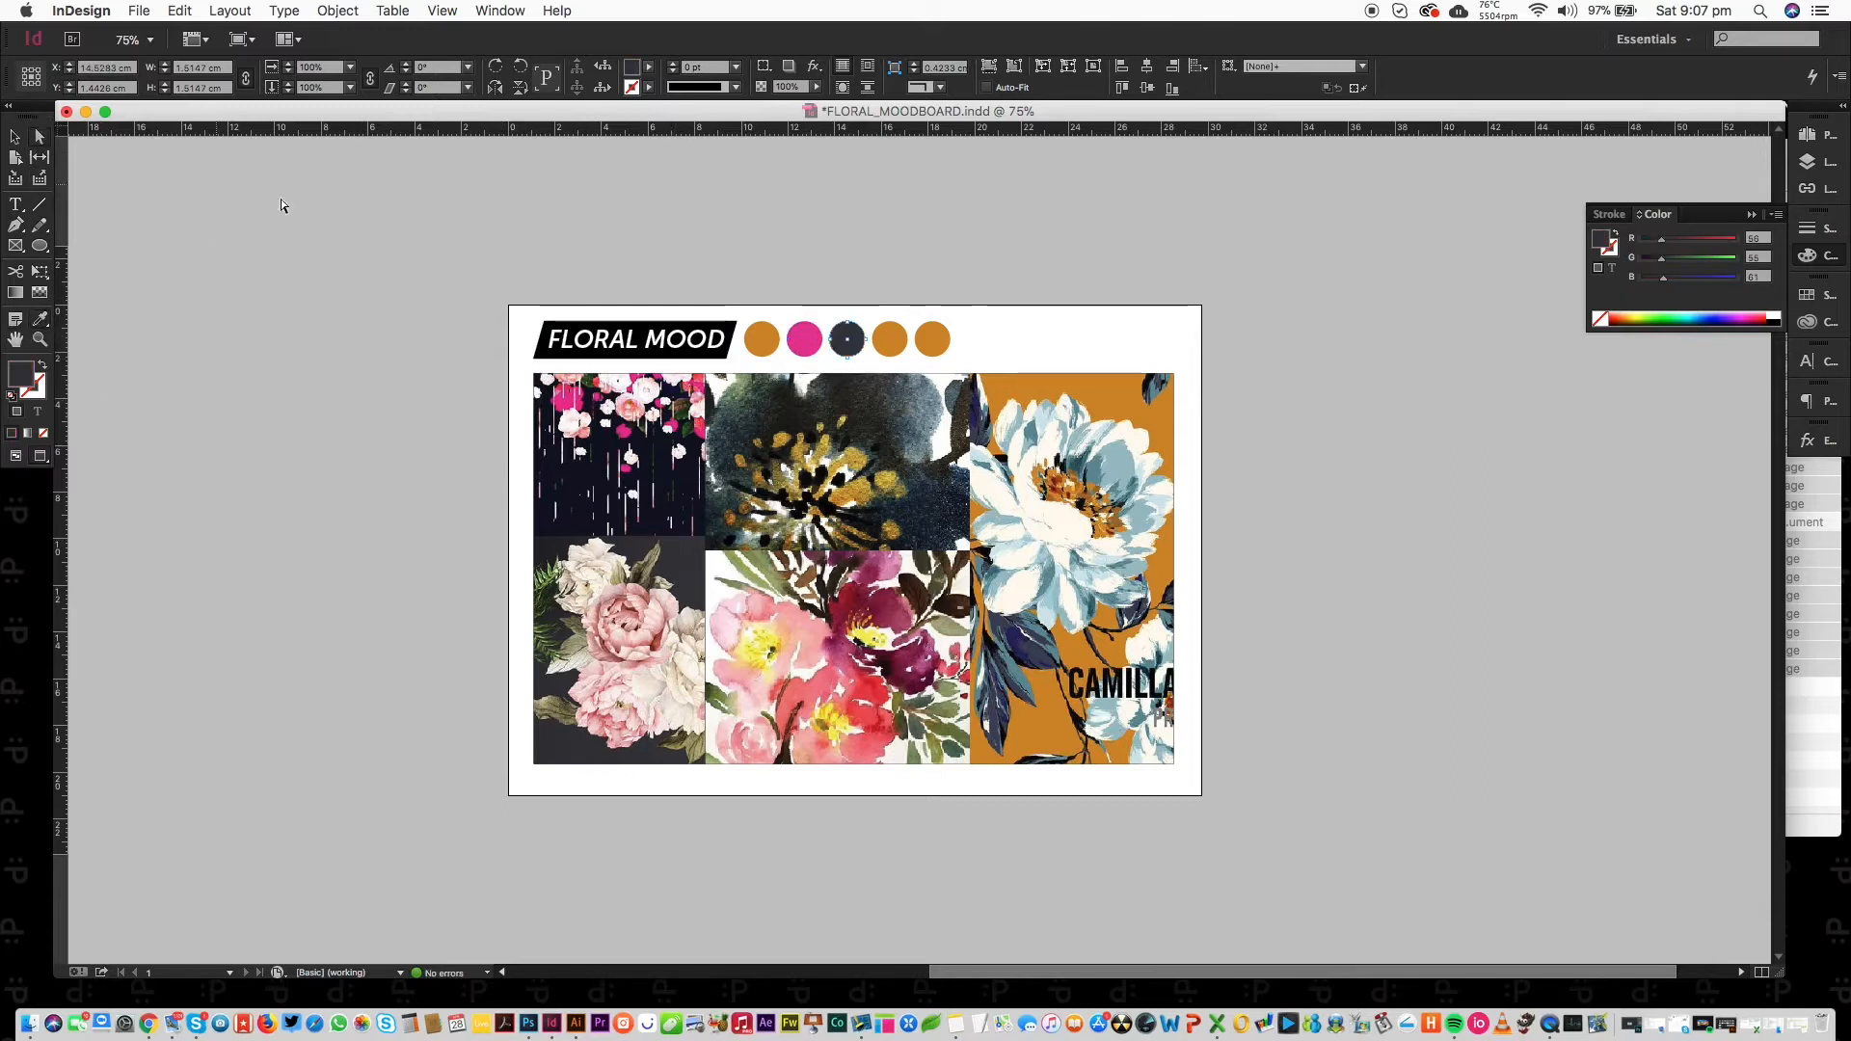
click(40, 320)
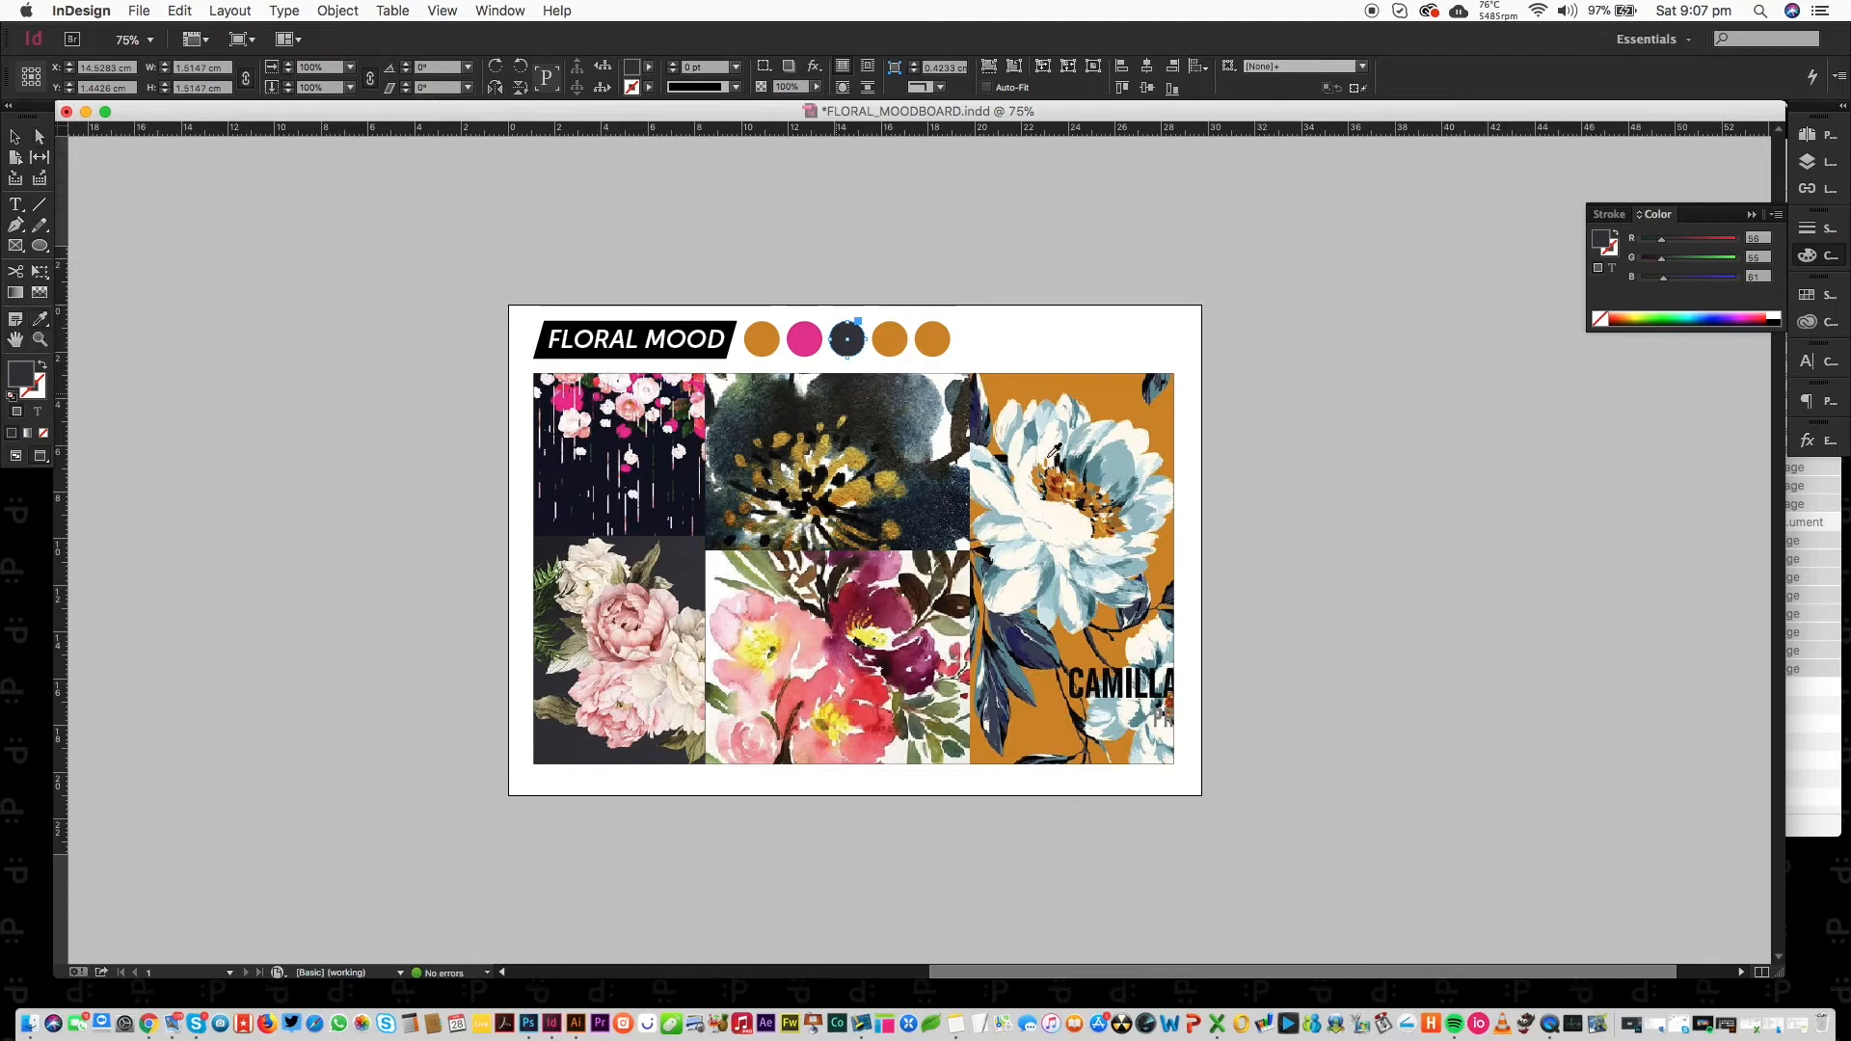
click(1118, 449)
click(38, 138)
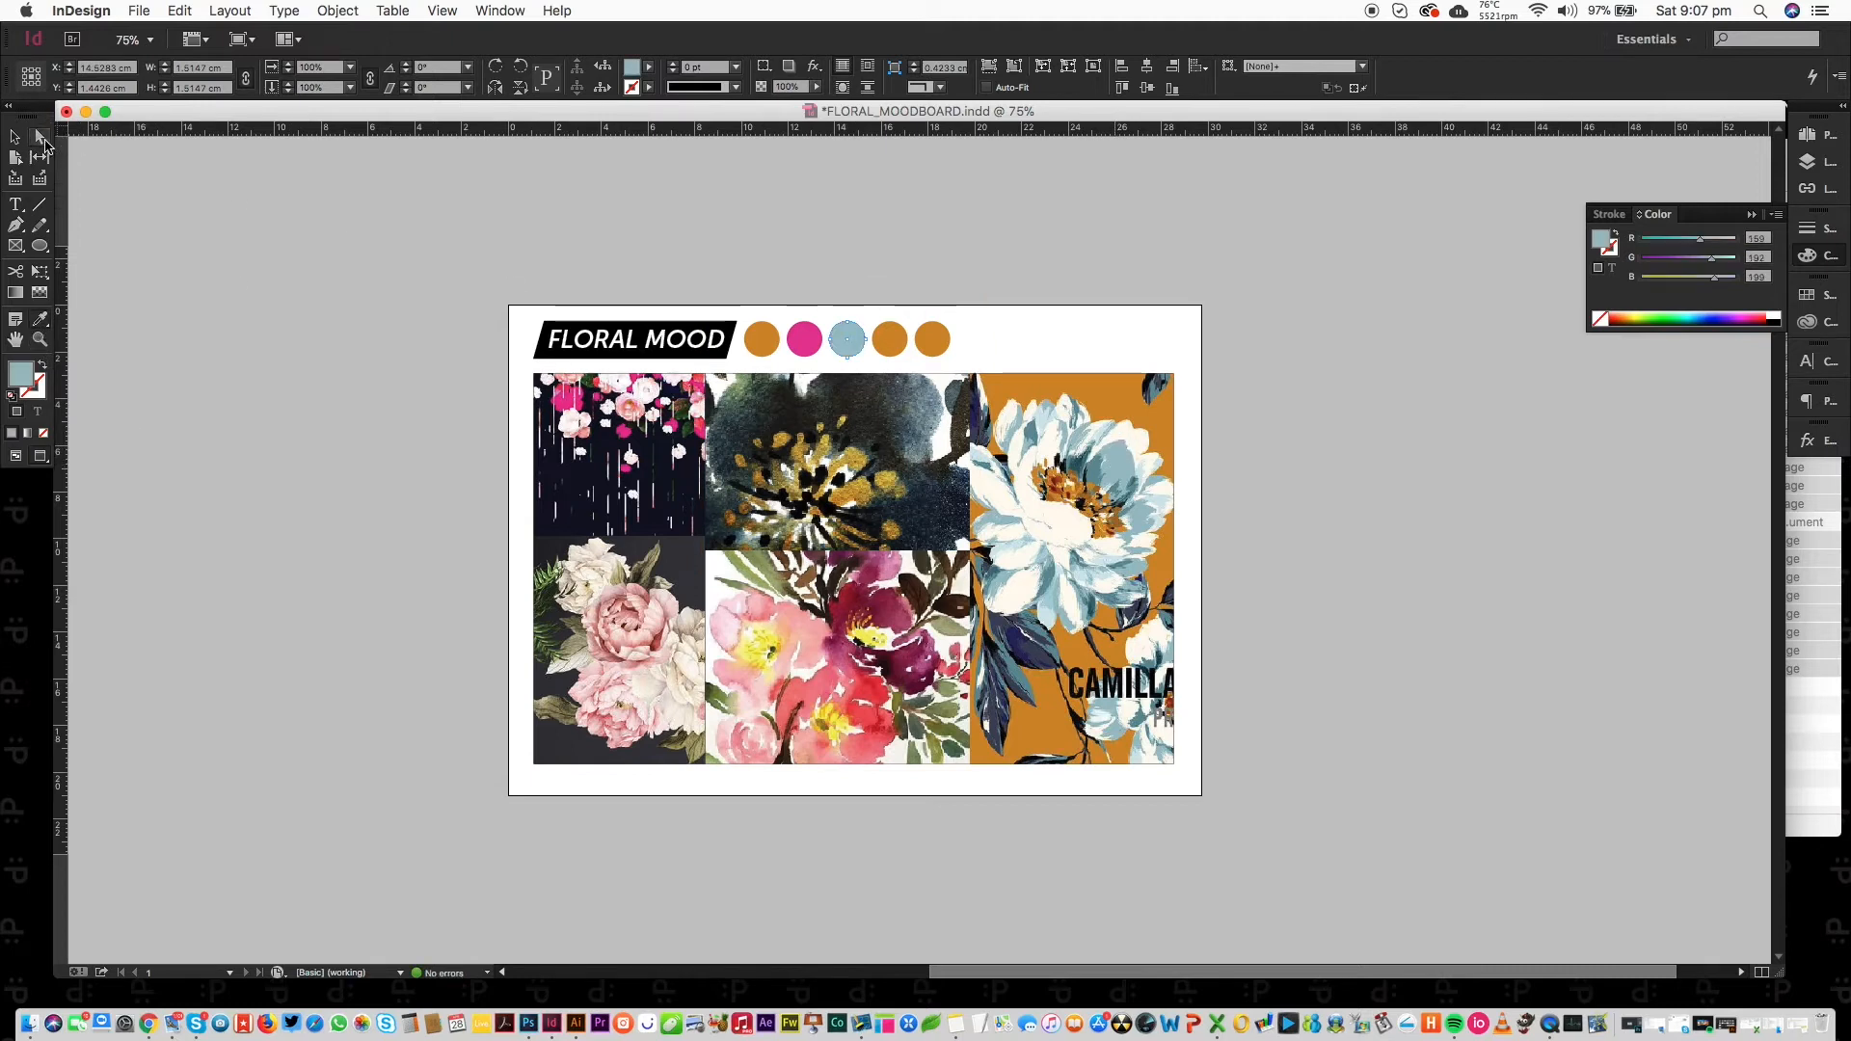
Sample dark grey into the fourth circle and teal from a leaf into the fifth.
click(897, 351)
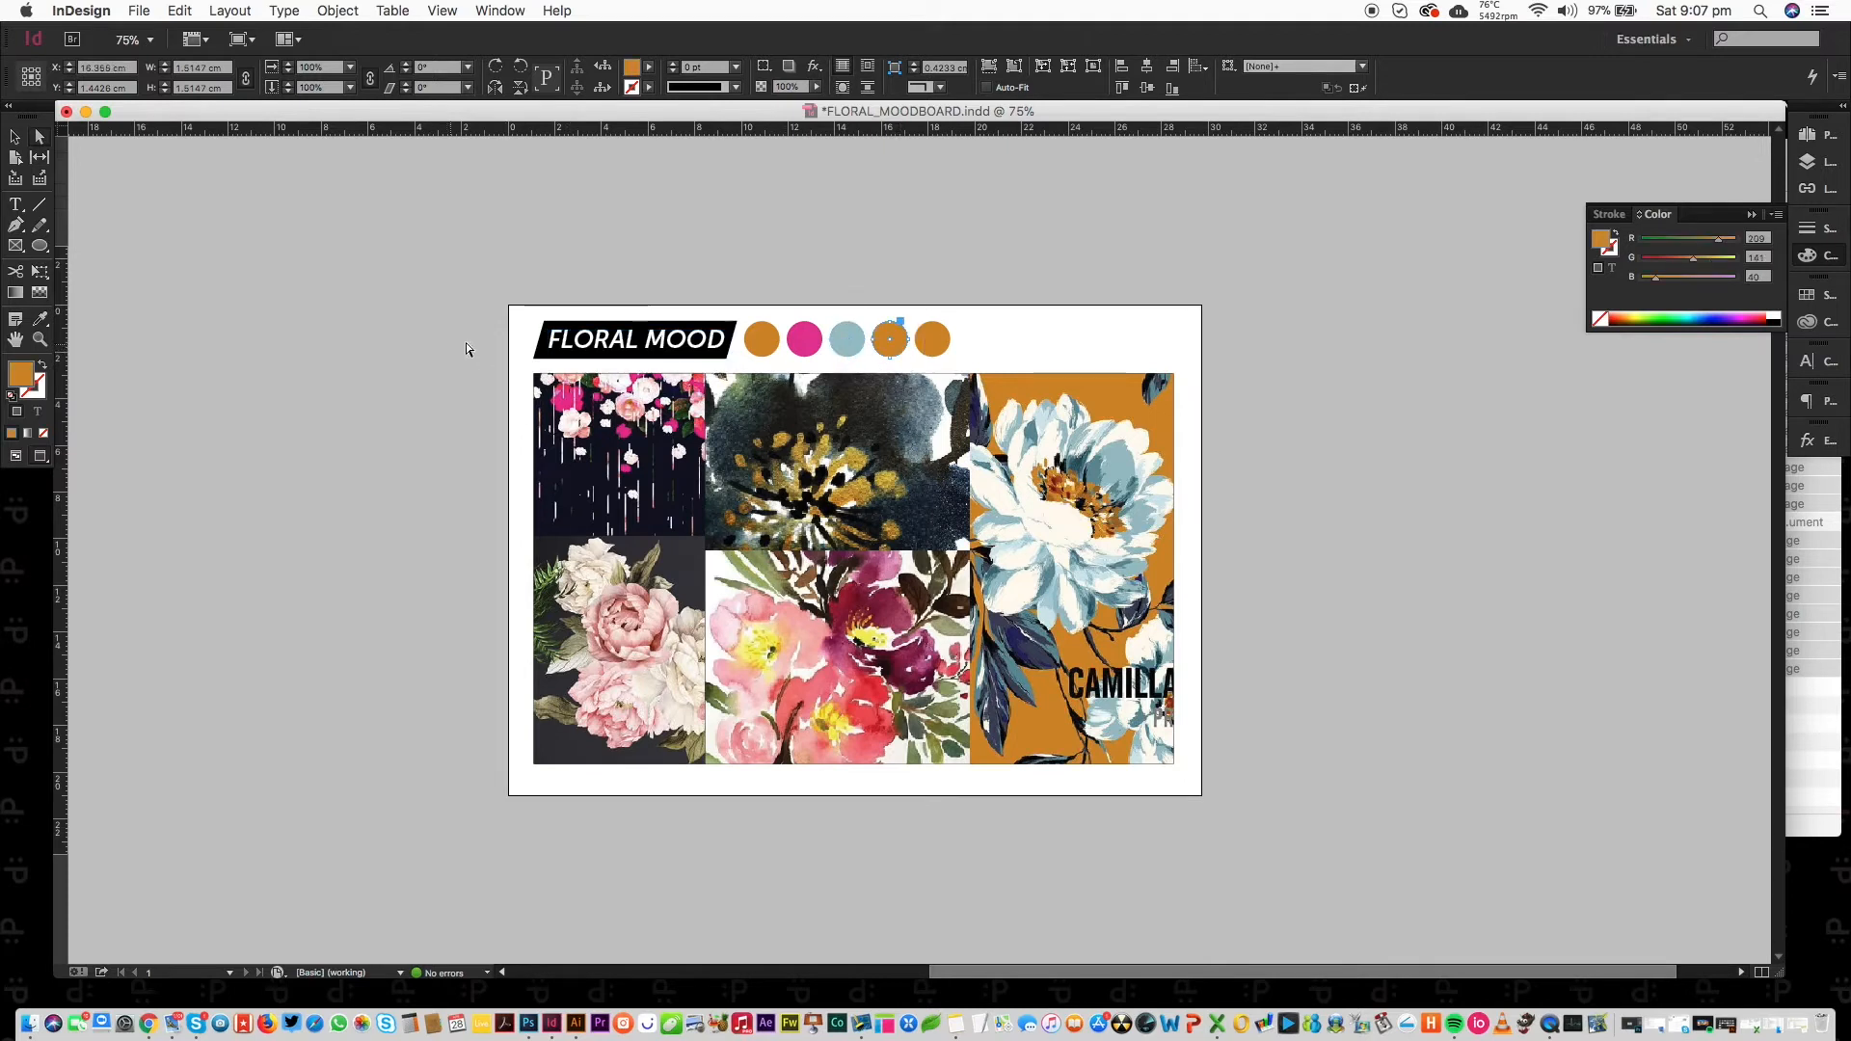
click(40, 319)
click(580, 506)
key(a)
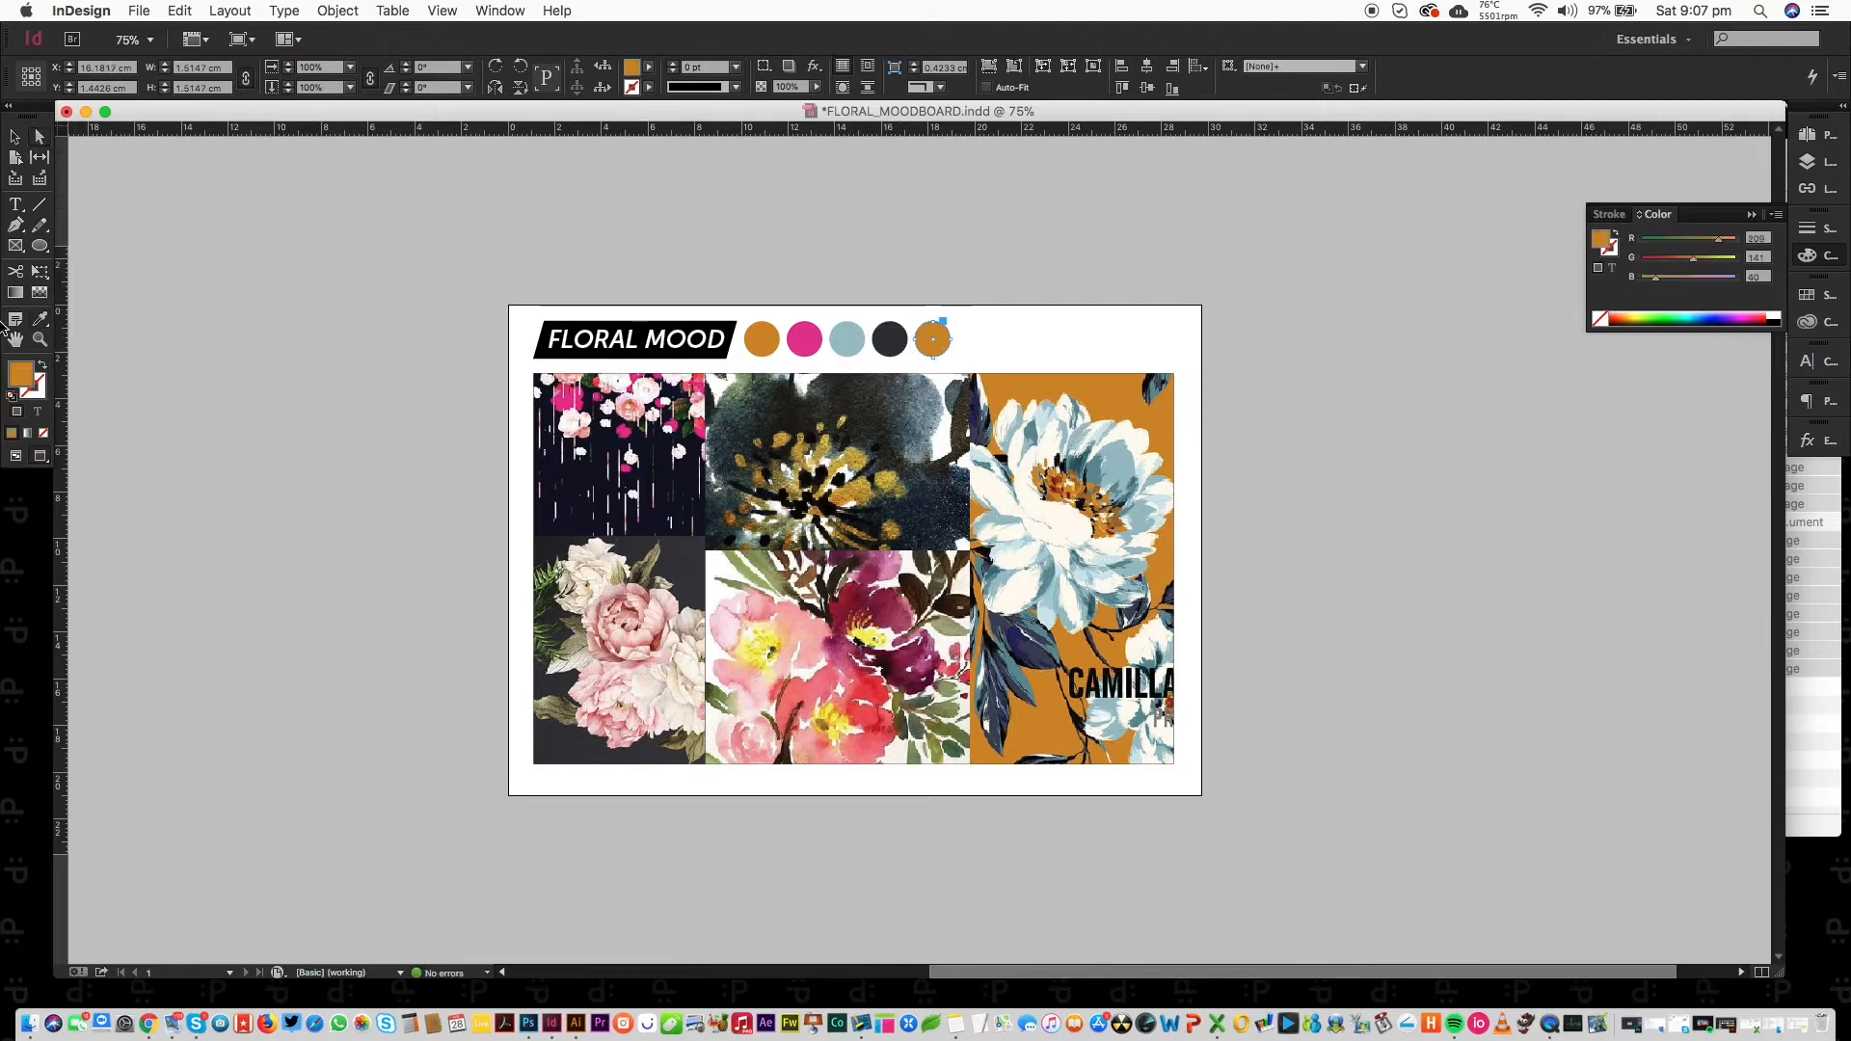
click(40, 319)
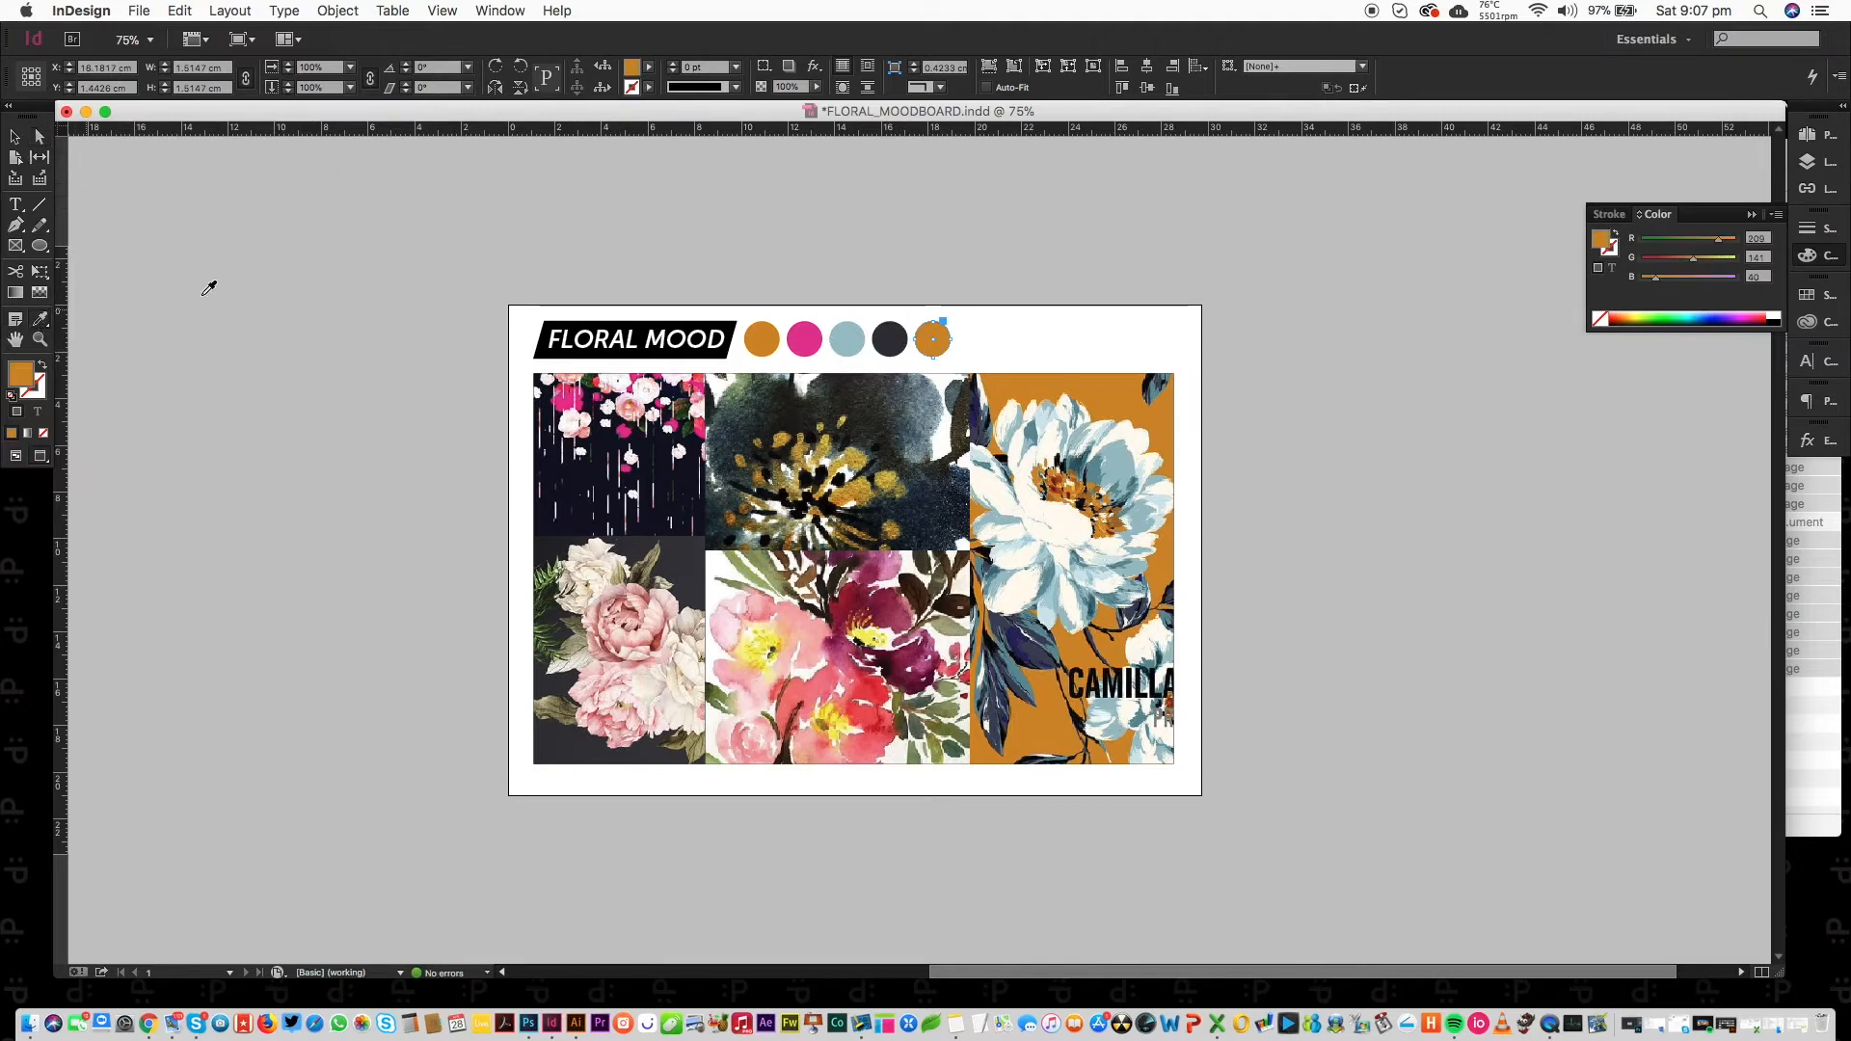
click(1036, 628)
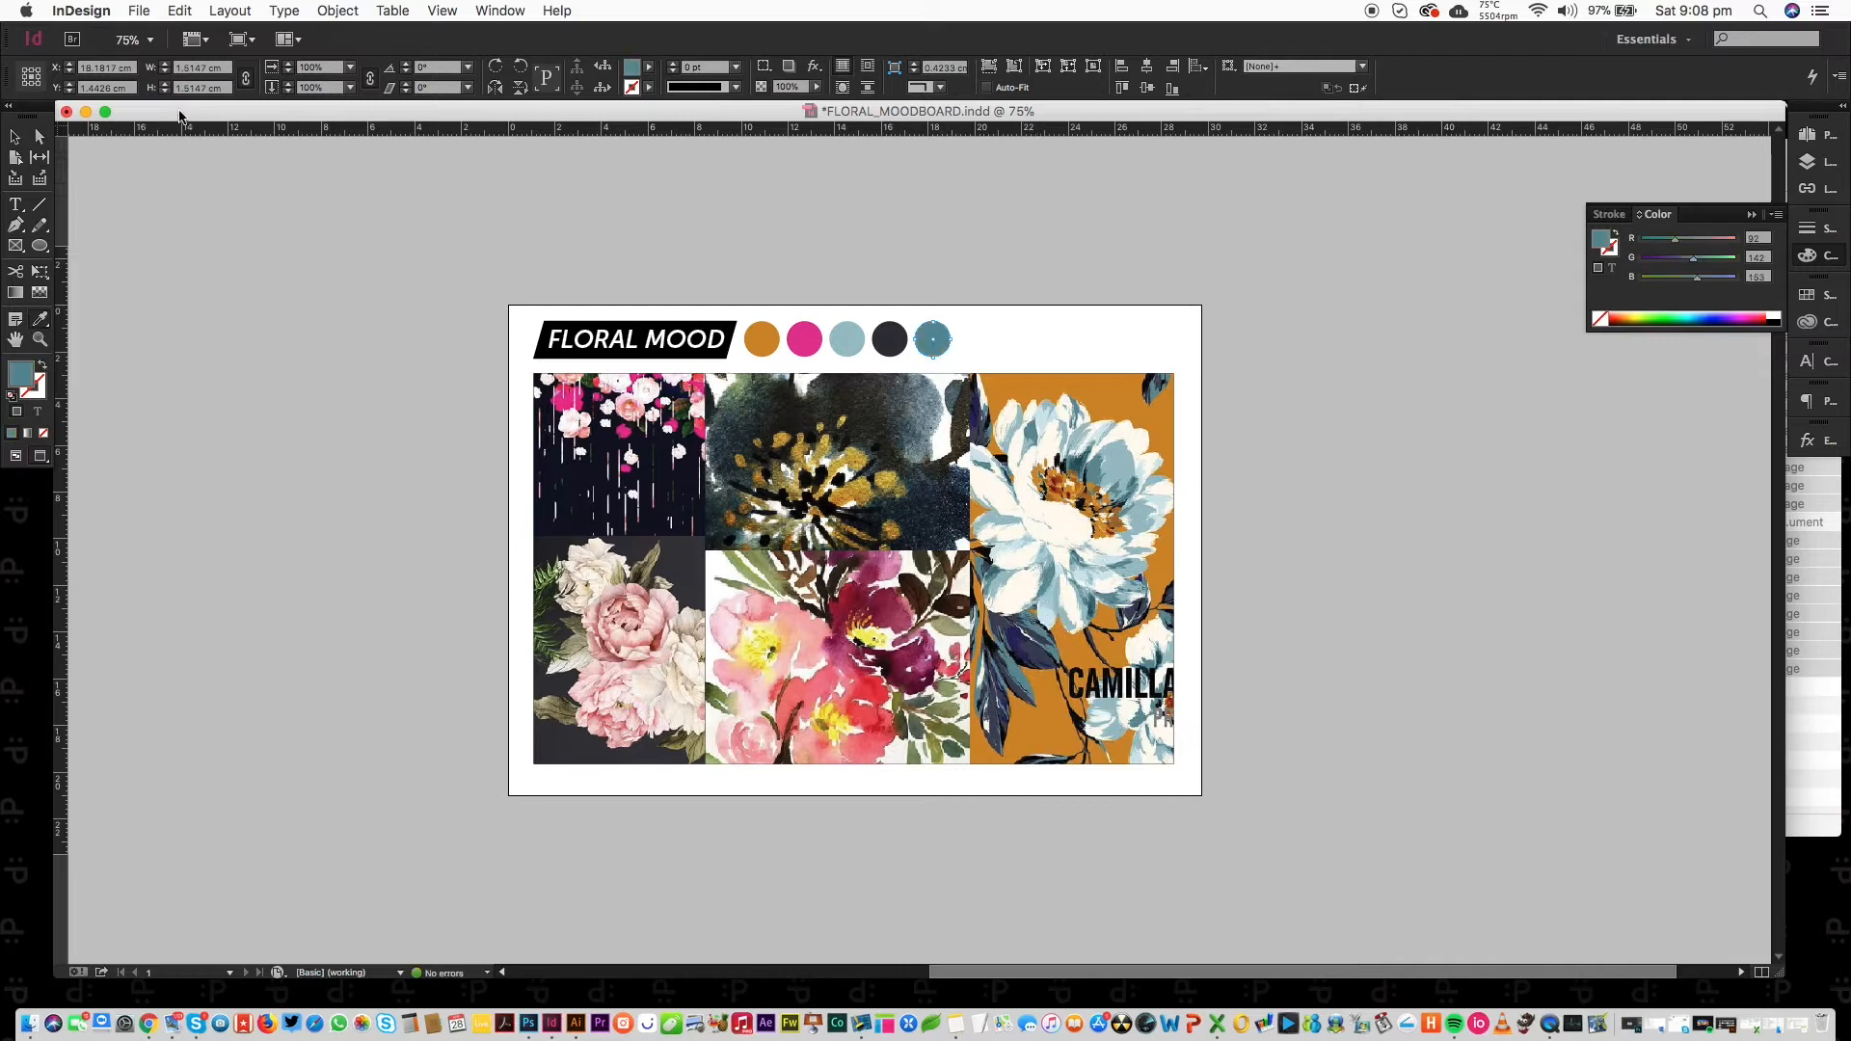
click(14, 137)
click(937, 224)
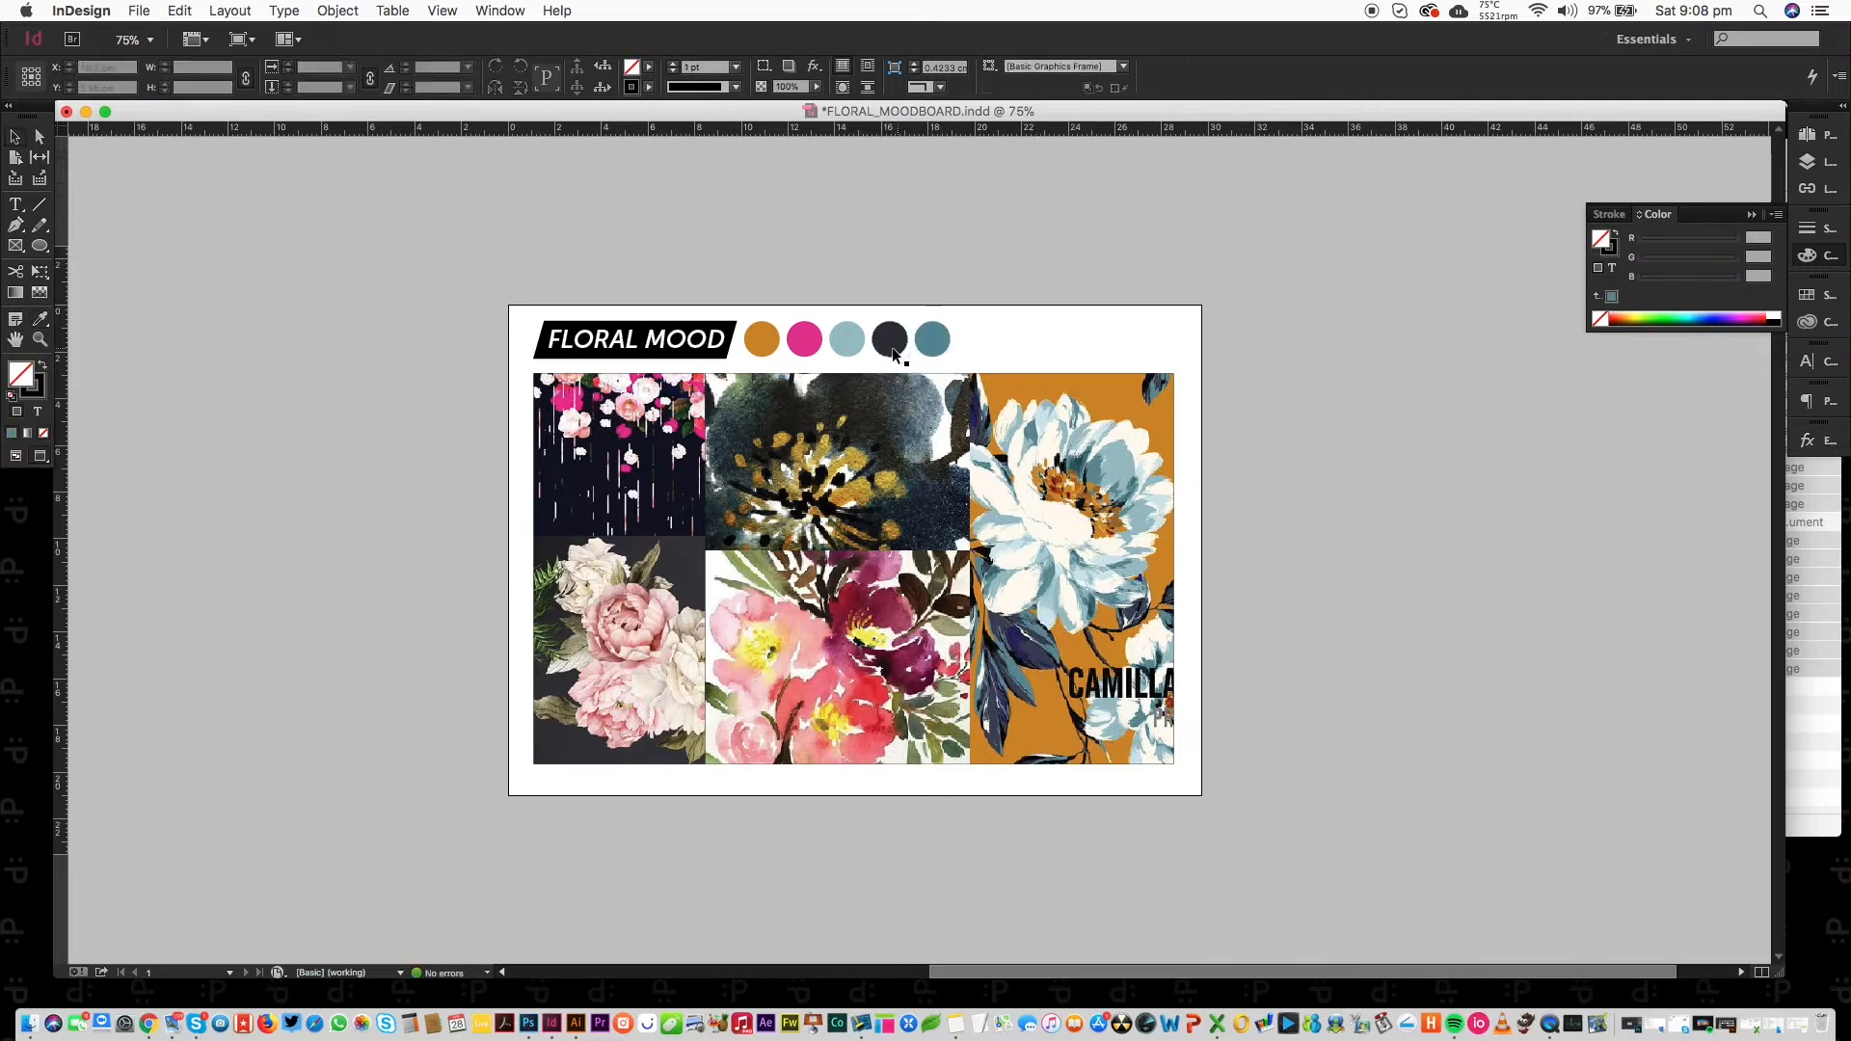
Move the dark grey circle to the end of the row and distribute all five circles evenly.
drag(899, 347, 743, 364)
click(1047, 256)
click(1254, 87)
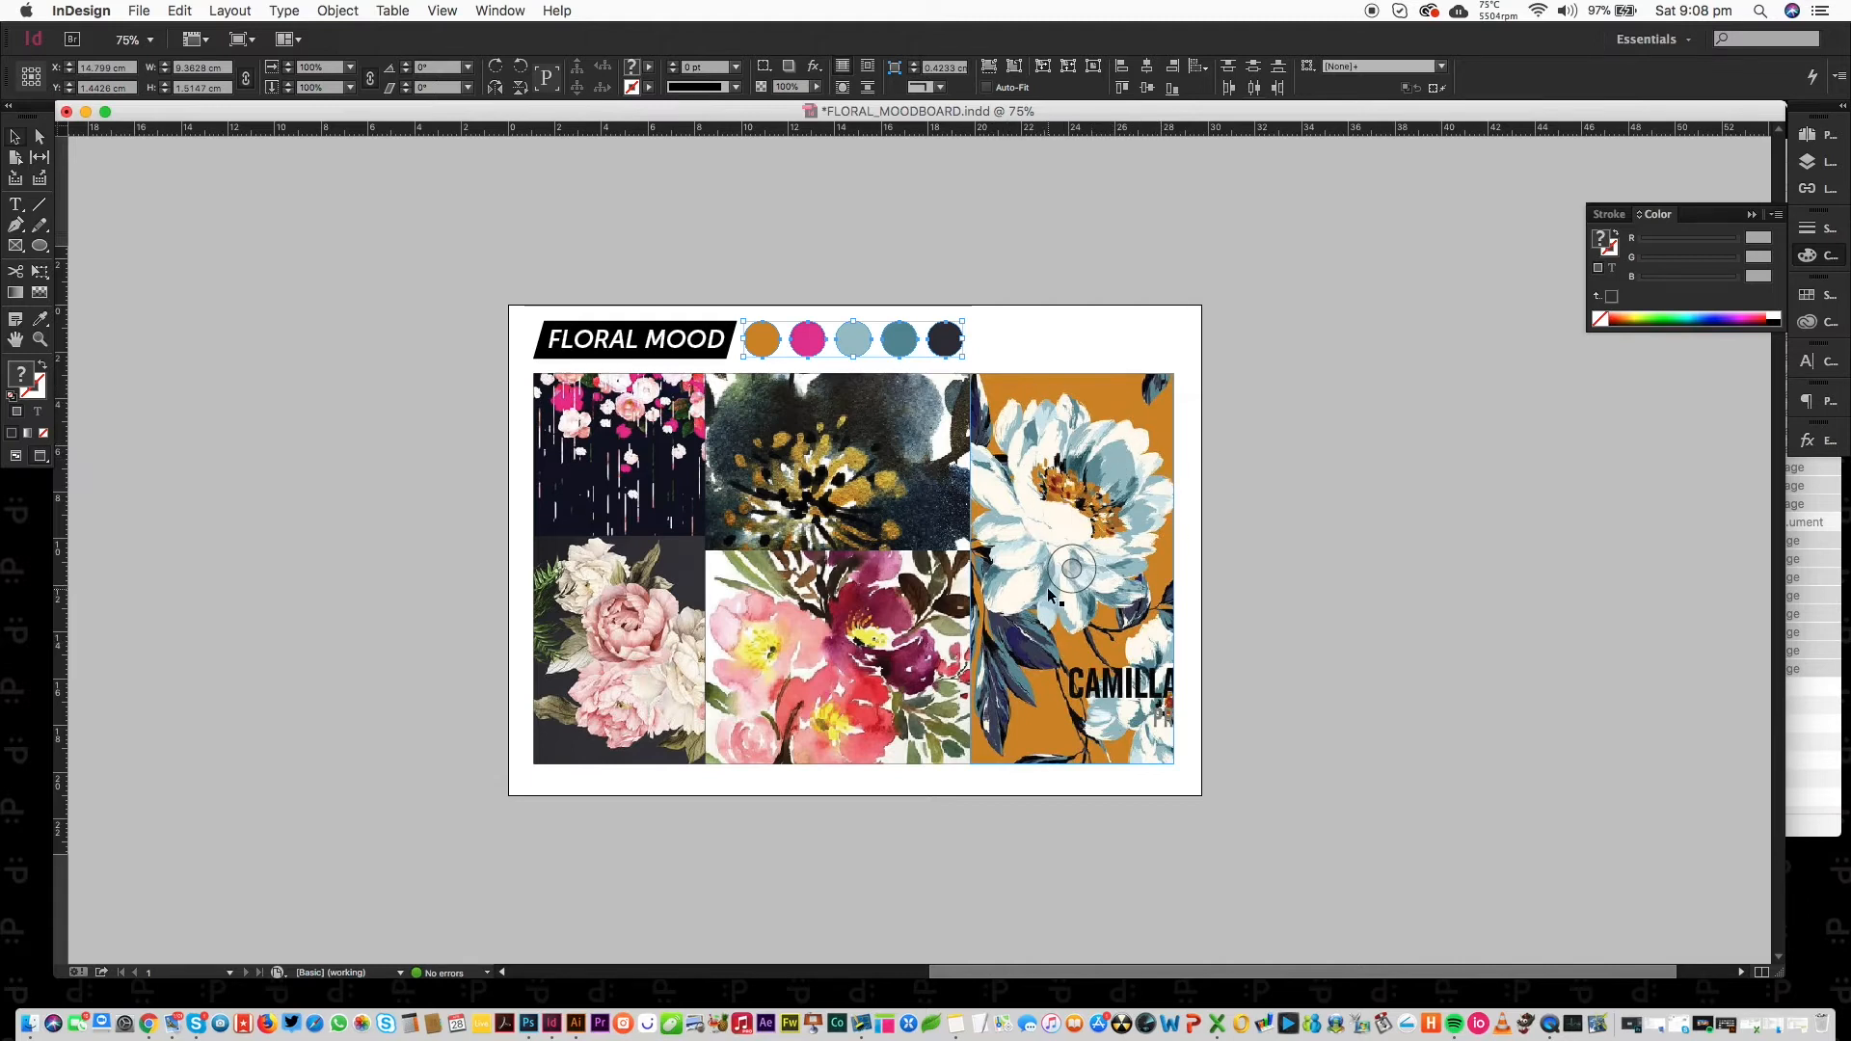
drag(1049, 587, 1062, 586)
key(super+z)
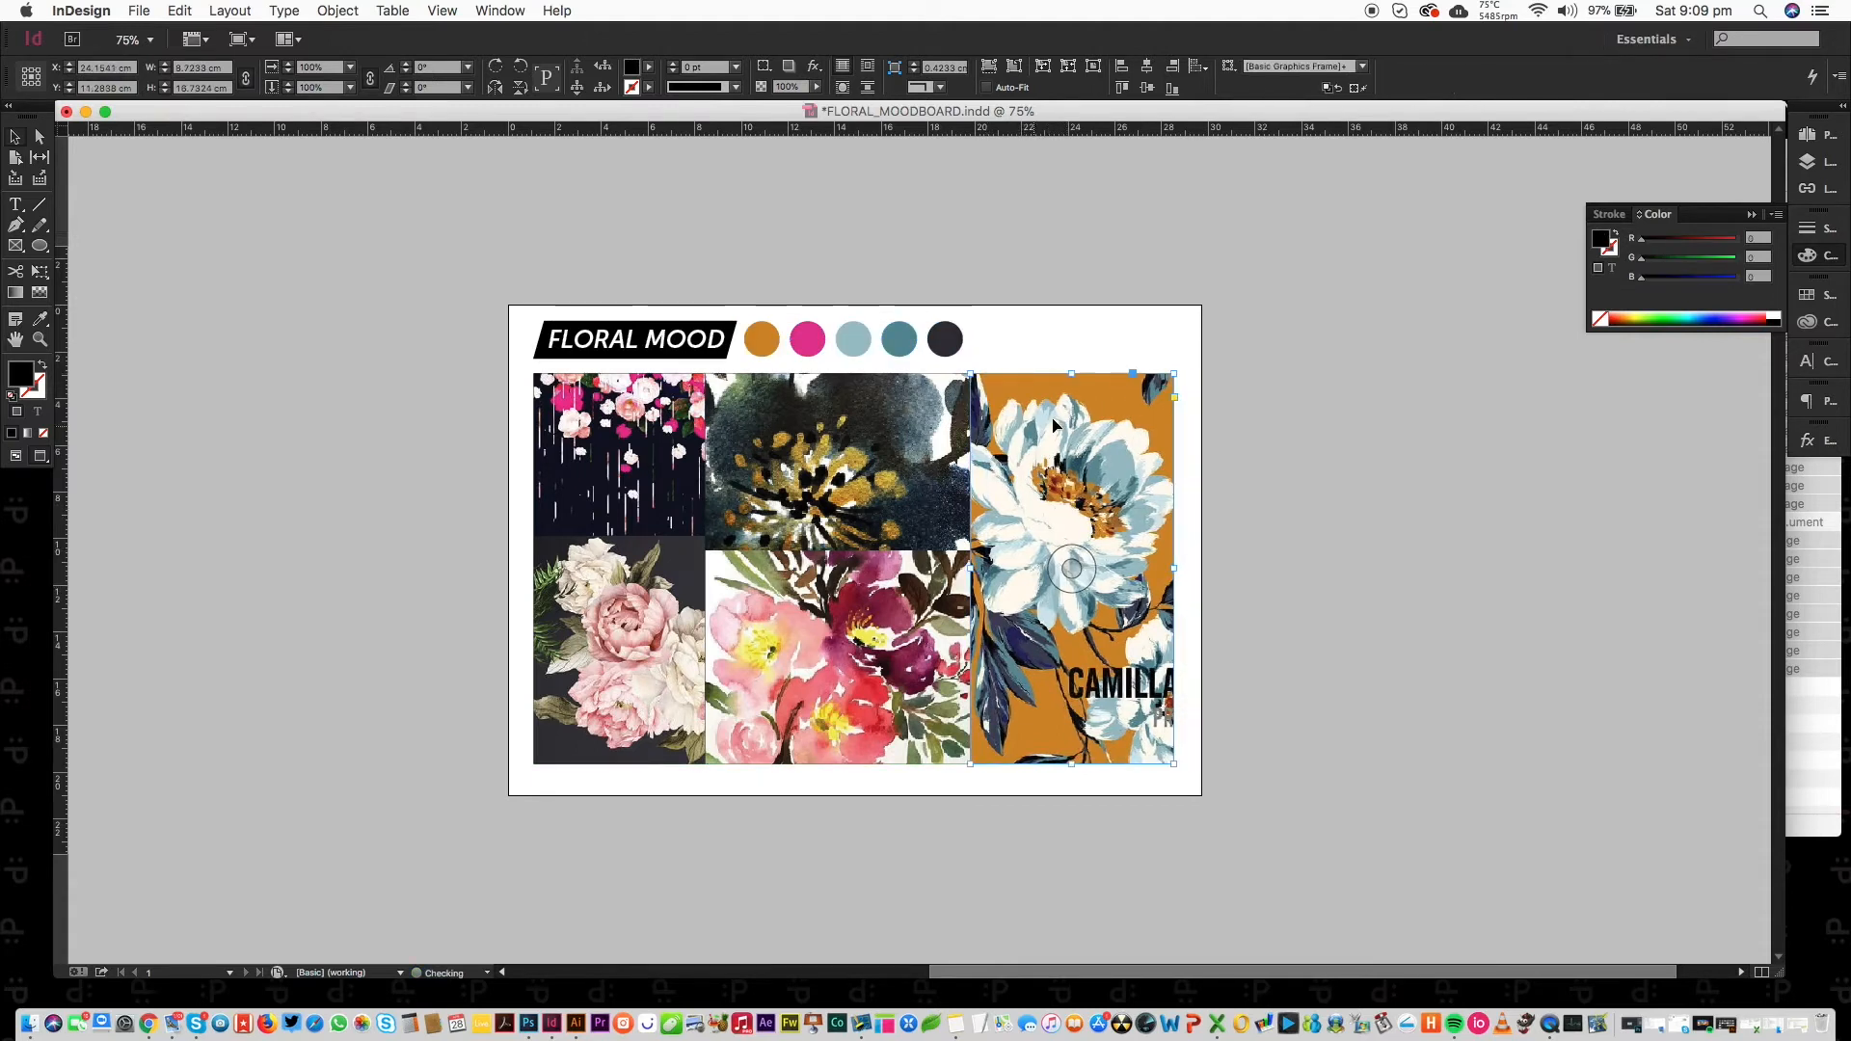
click(1818, 135)
Duplicate the moodboard spread to create page 2.
click(1778, 121)
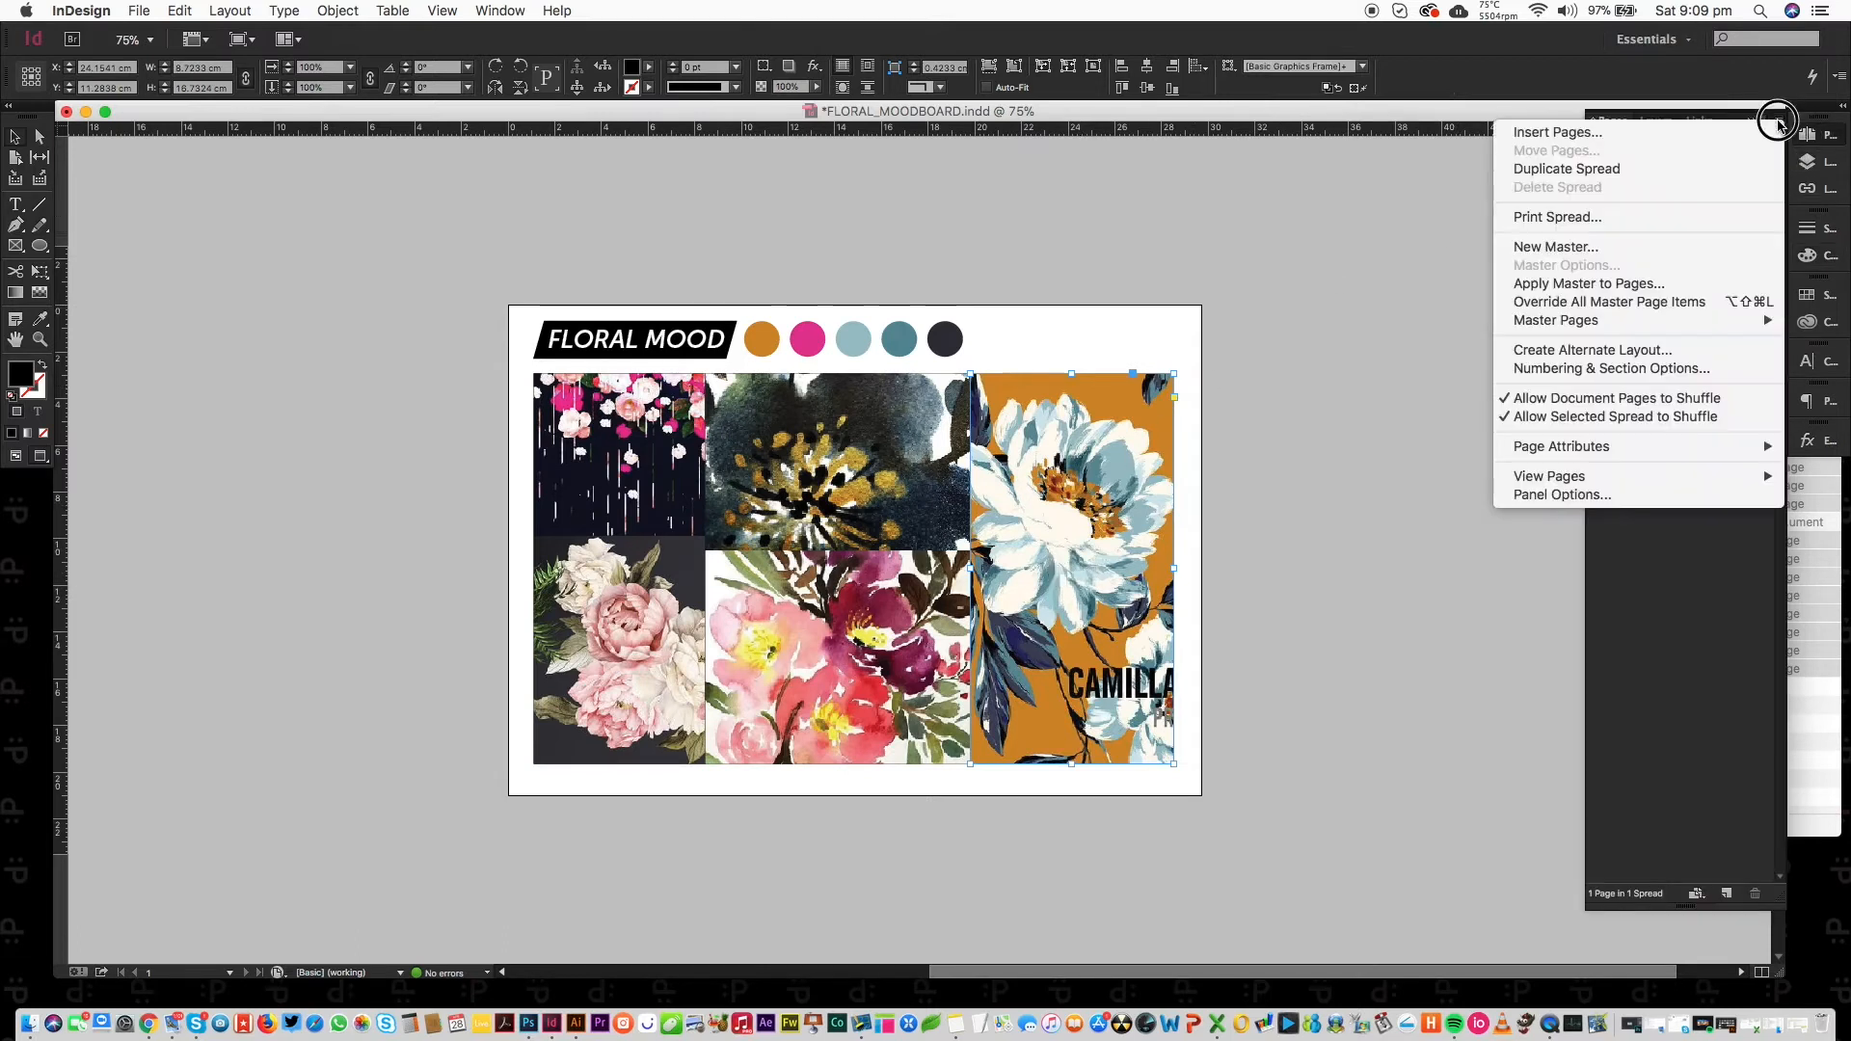
click(1668, 171)
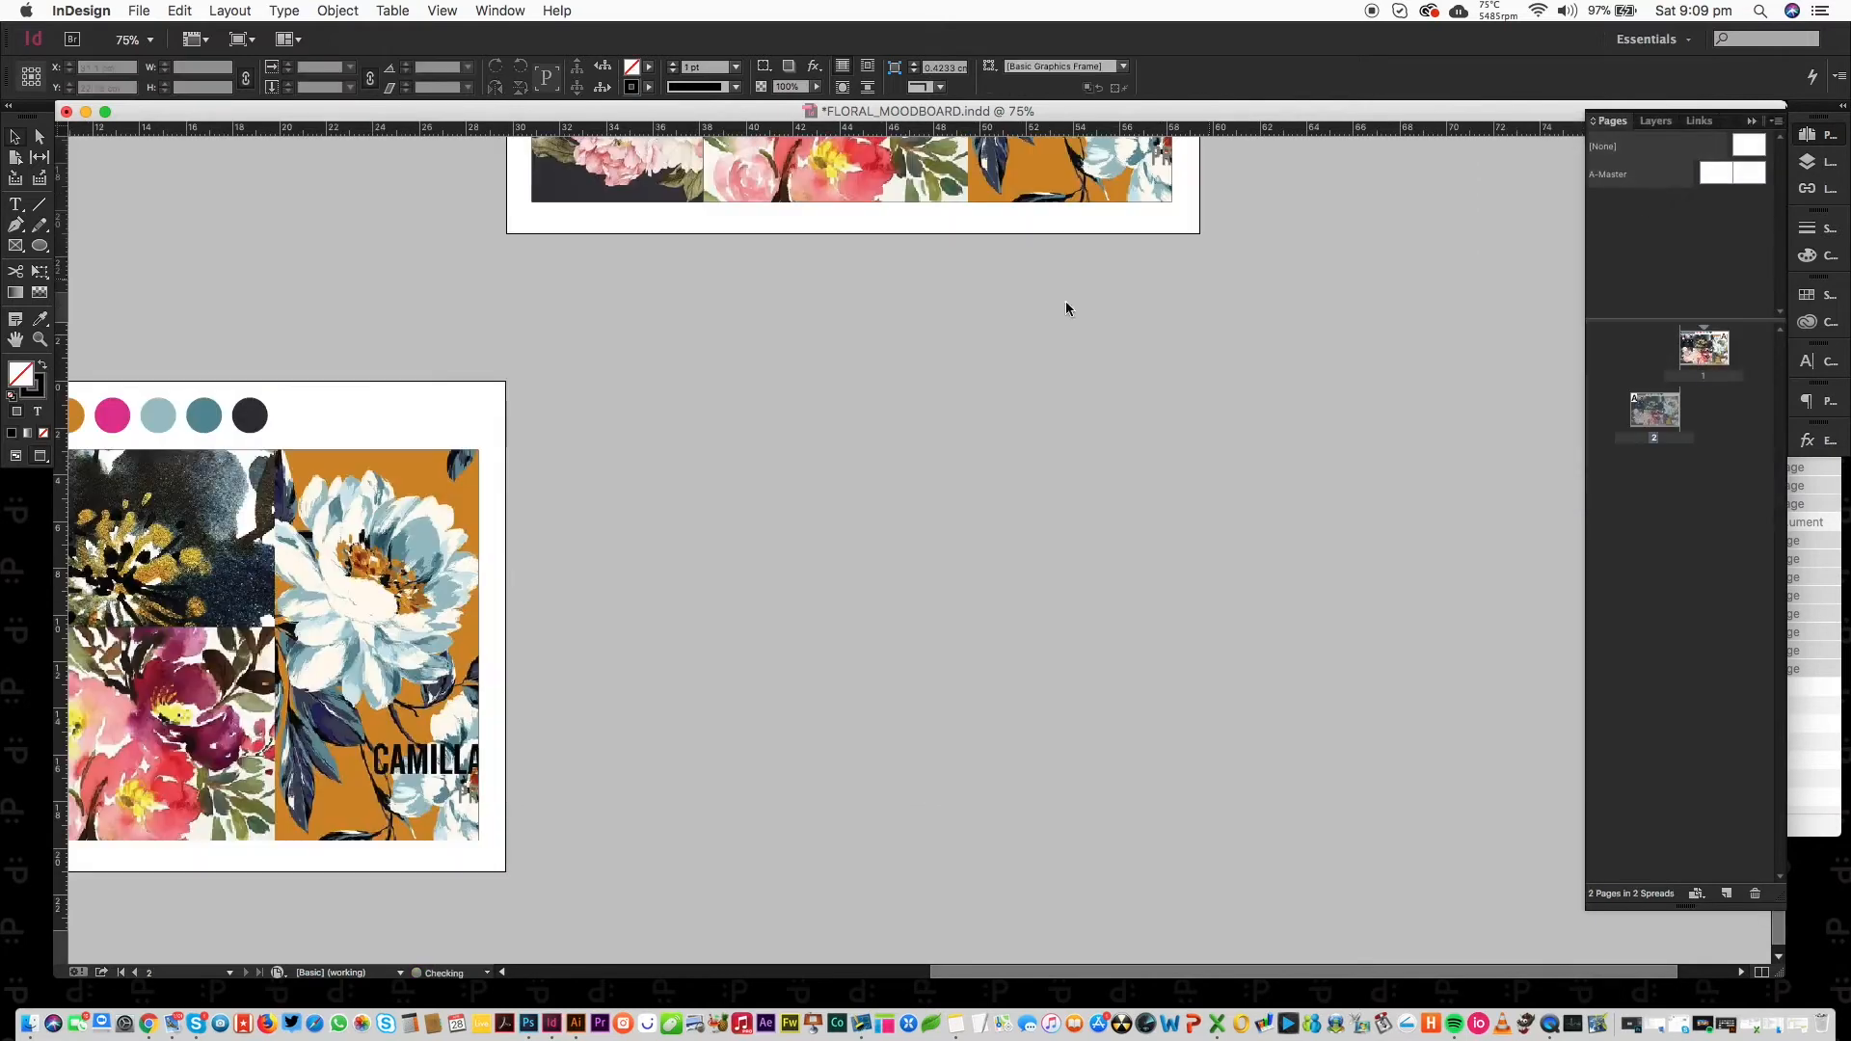
scroll(694, 285, left, 5)
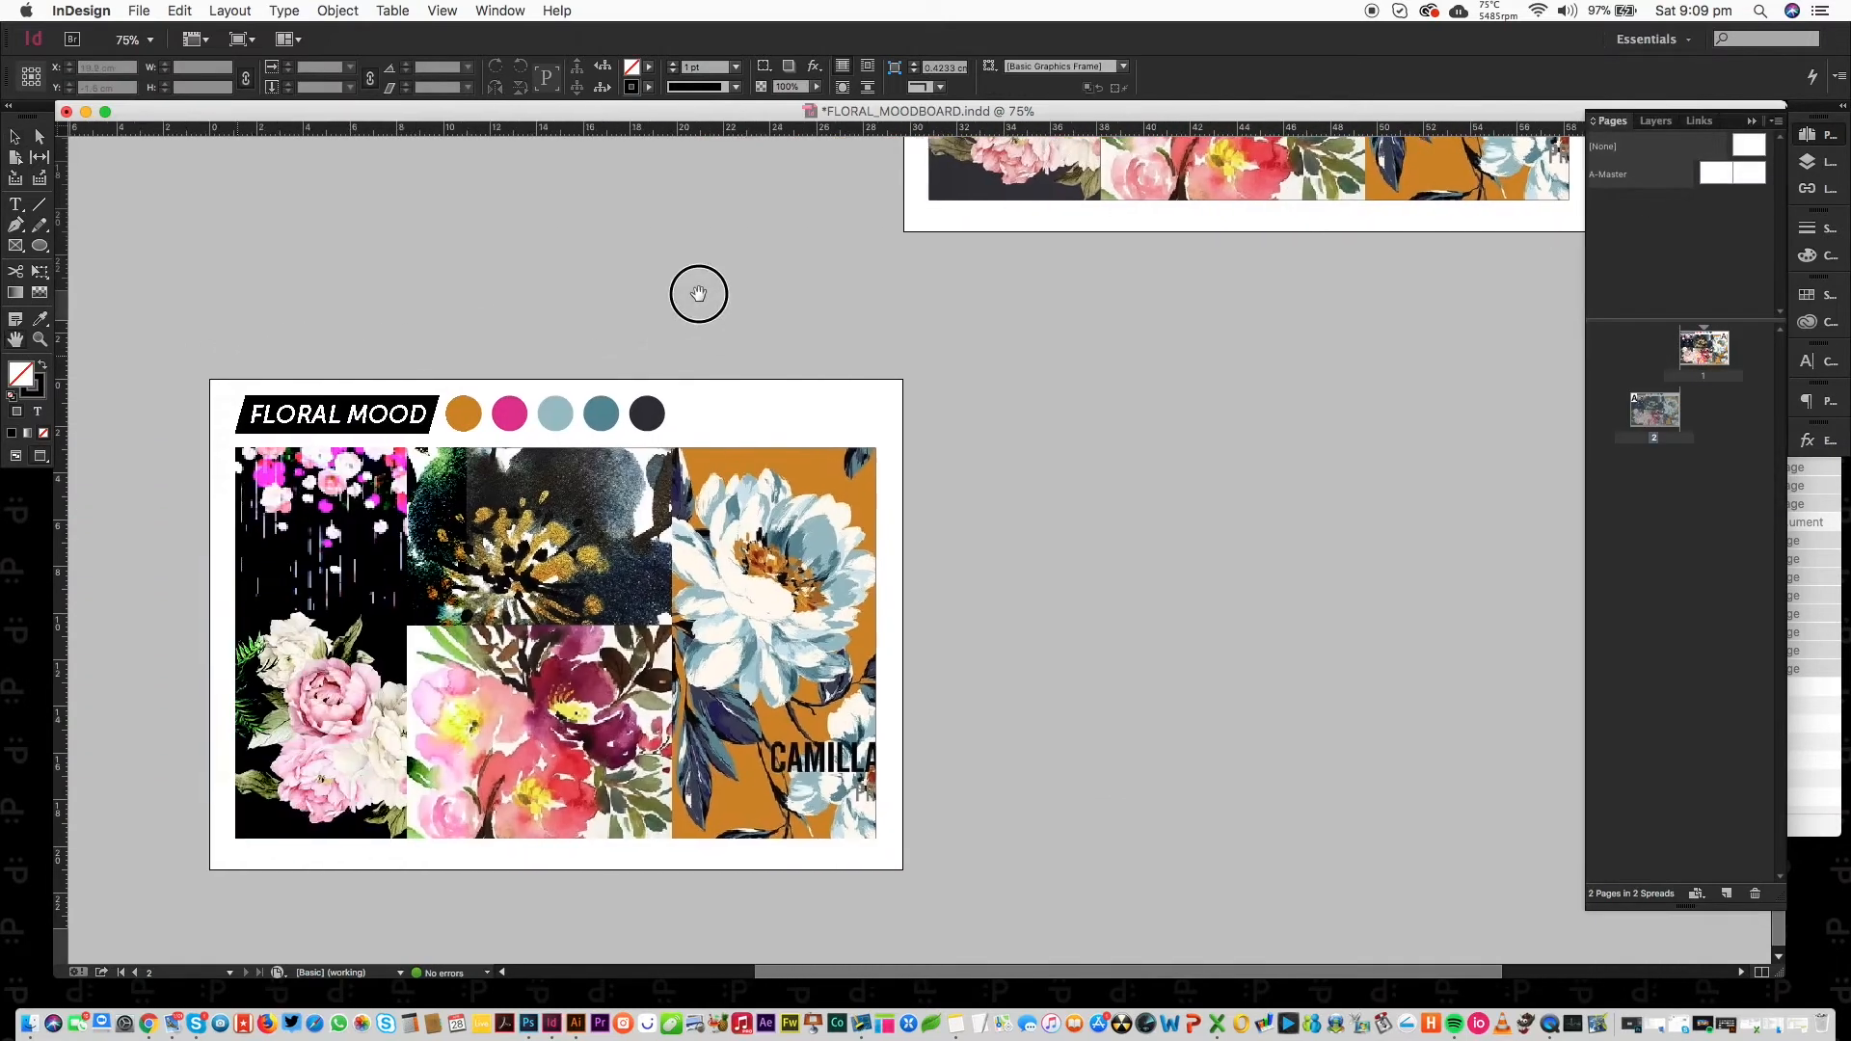
On page 2, delete every grid image except the blue flower print, then switch to the browser.
drag(197, 155, 577, 739)
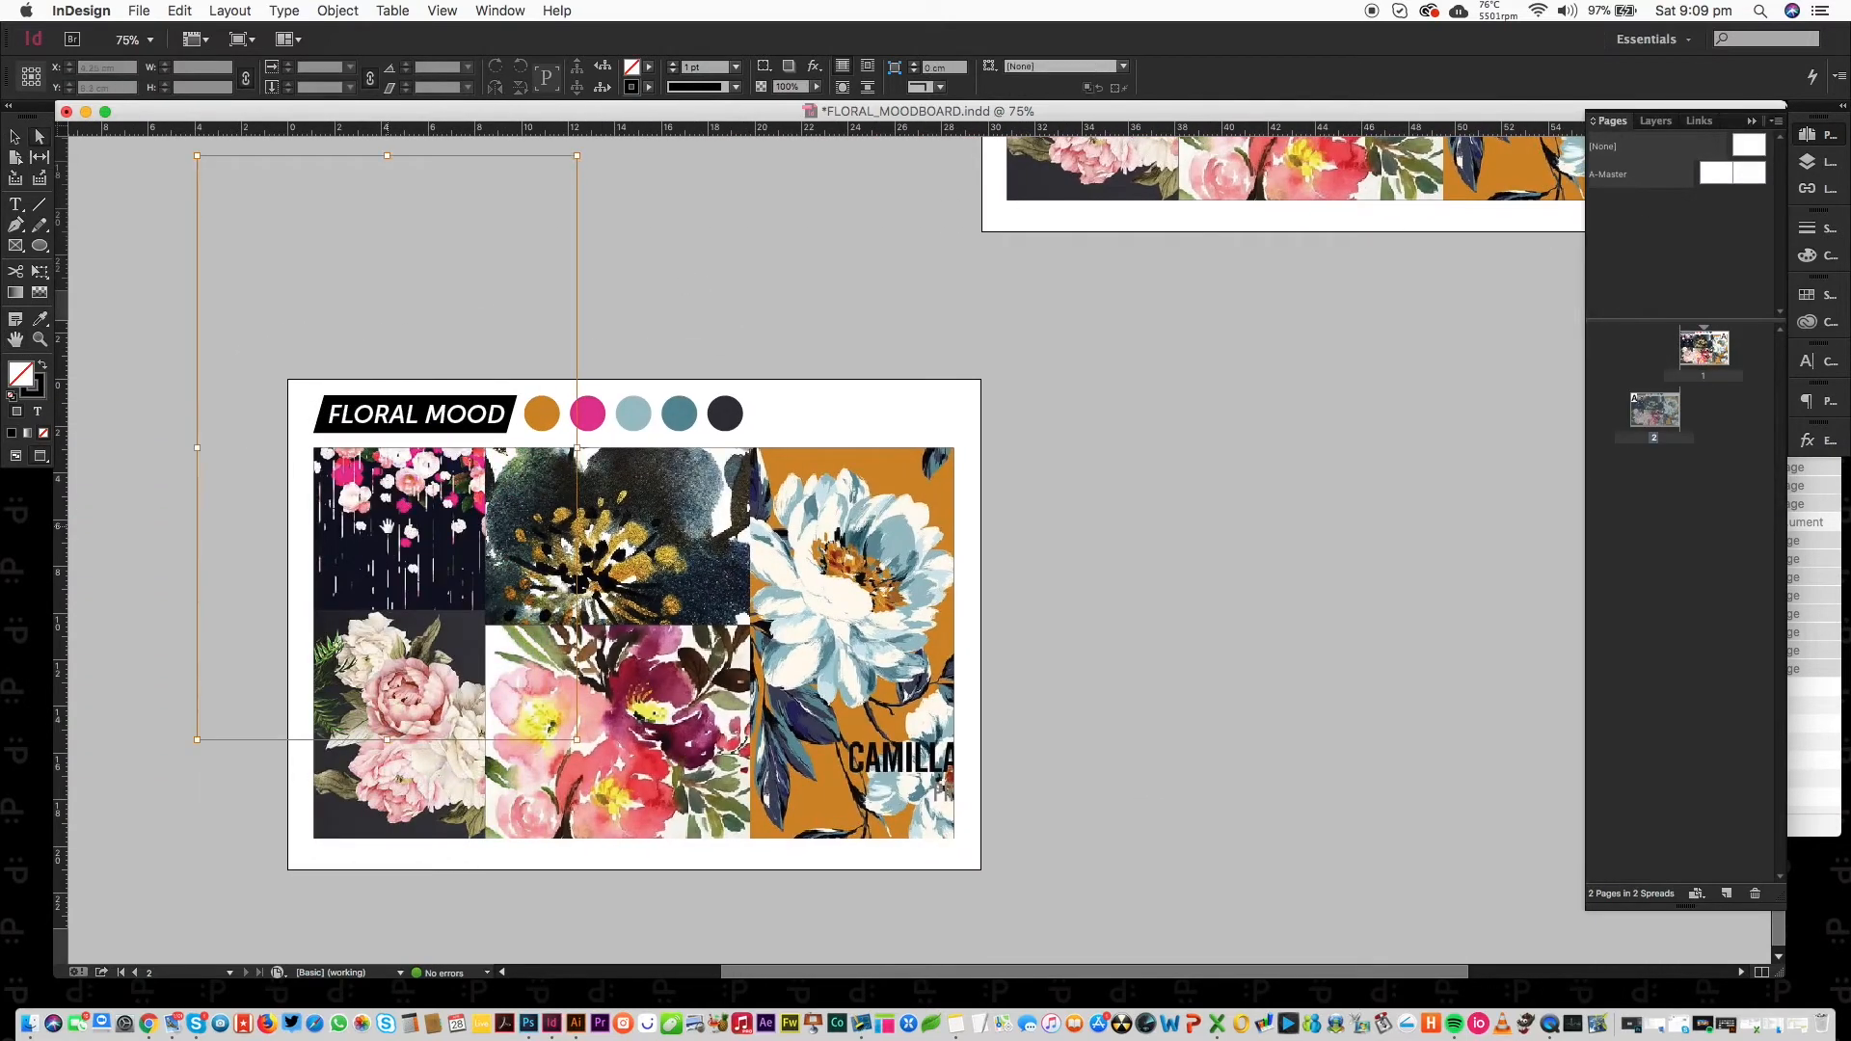
key(Delete)
click(668, 528)
key(Delete)
click(440, 731)
key(Delete)
click(569, 703)
key(Delete)
click(938, 609)
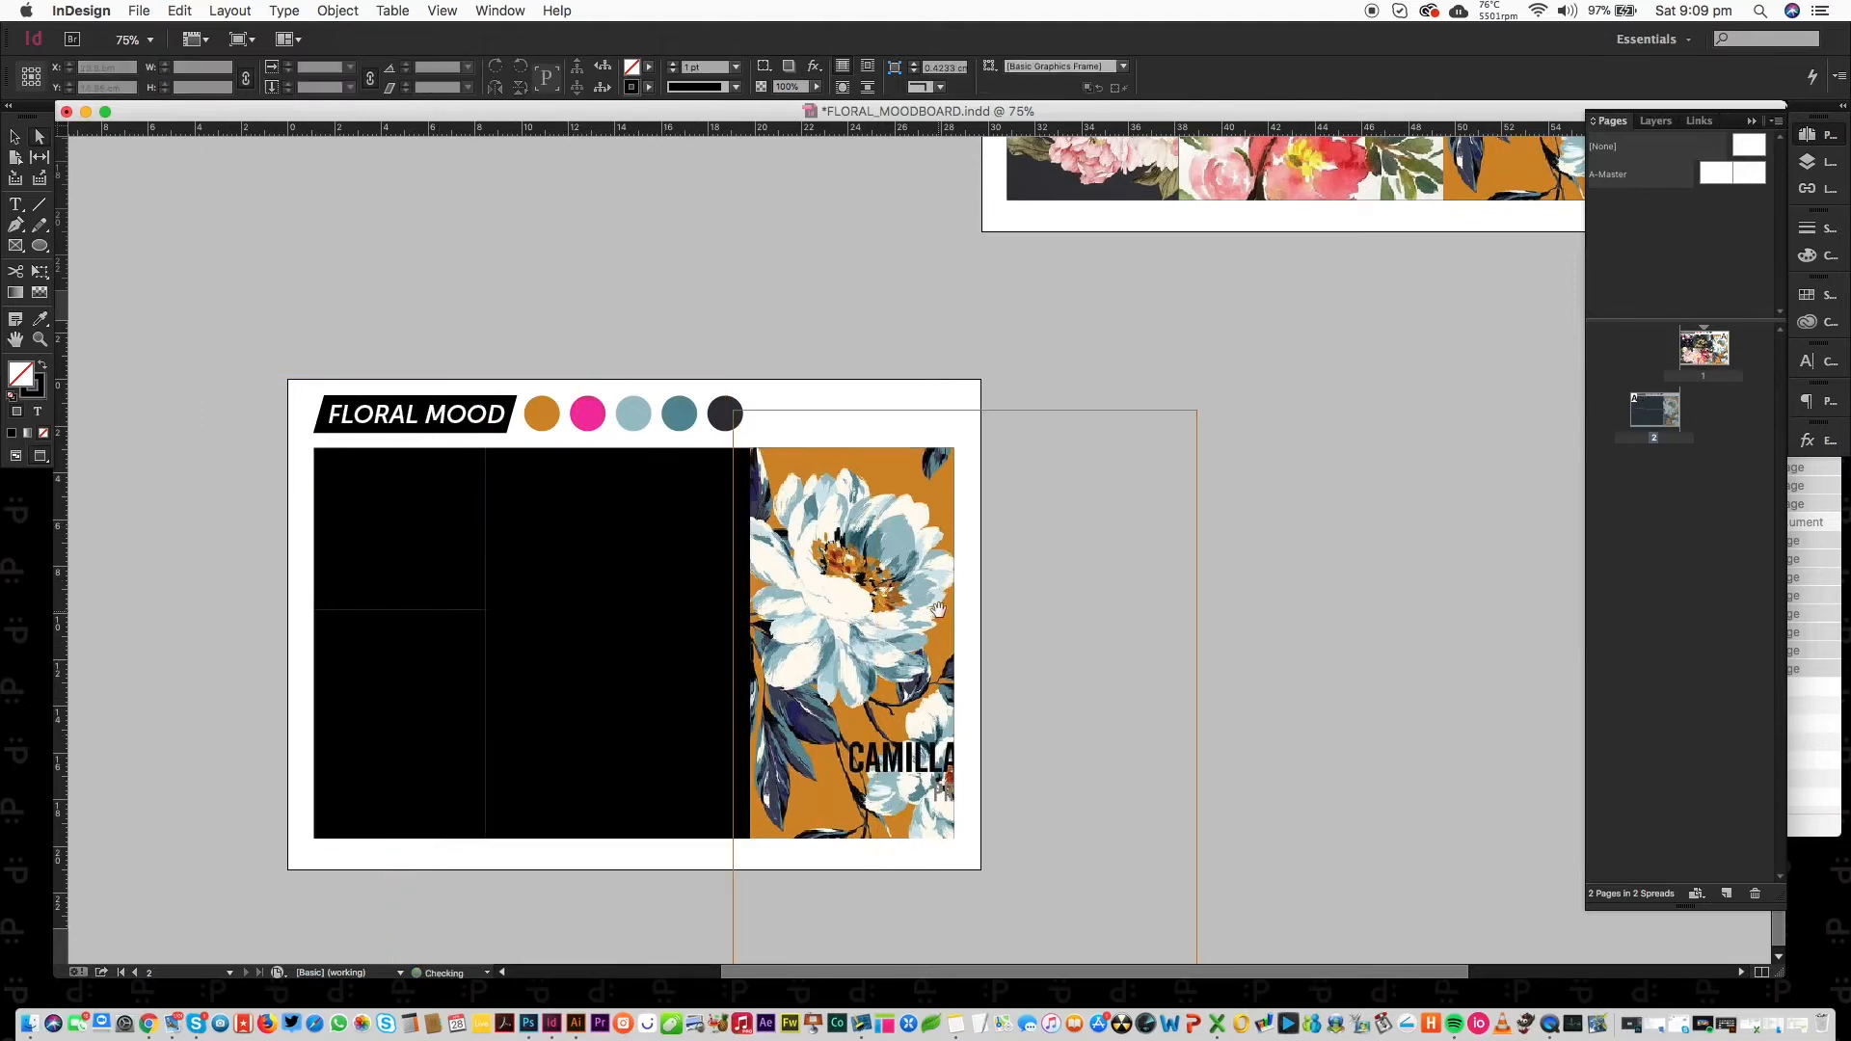
drag(843, 565, 846, 574)
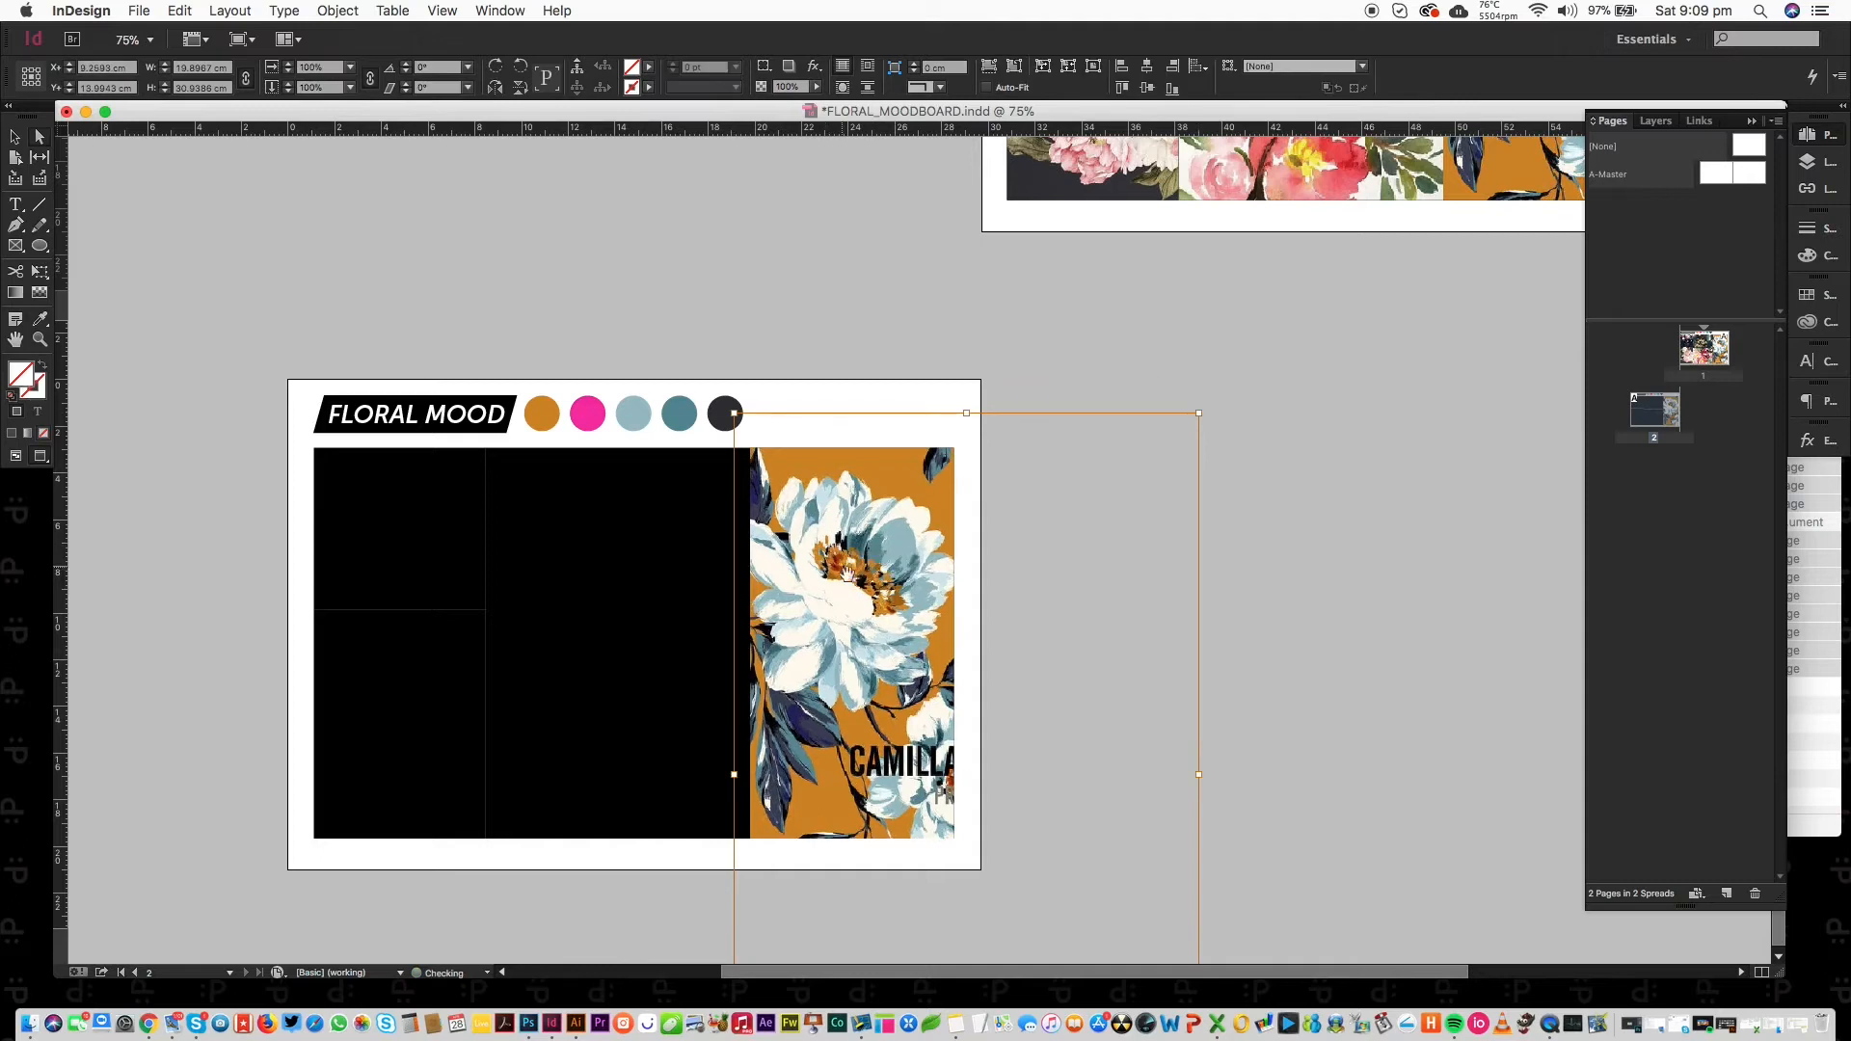
click(148, 1023)
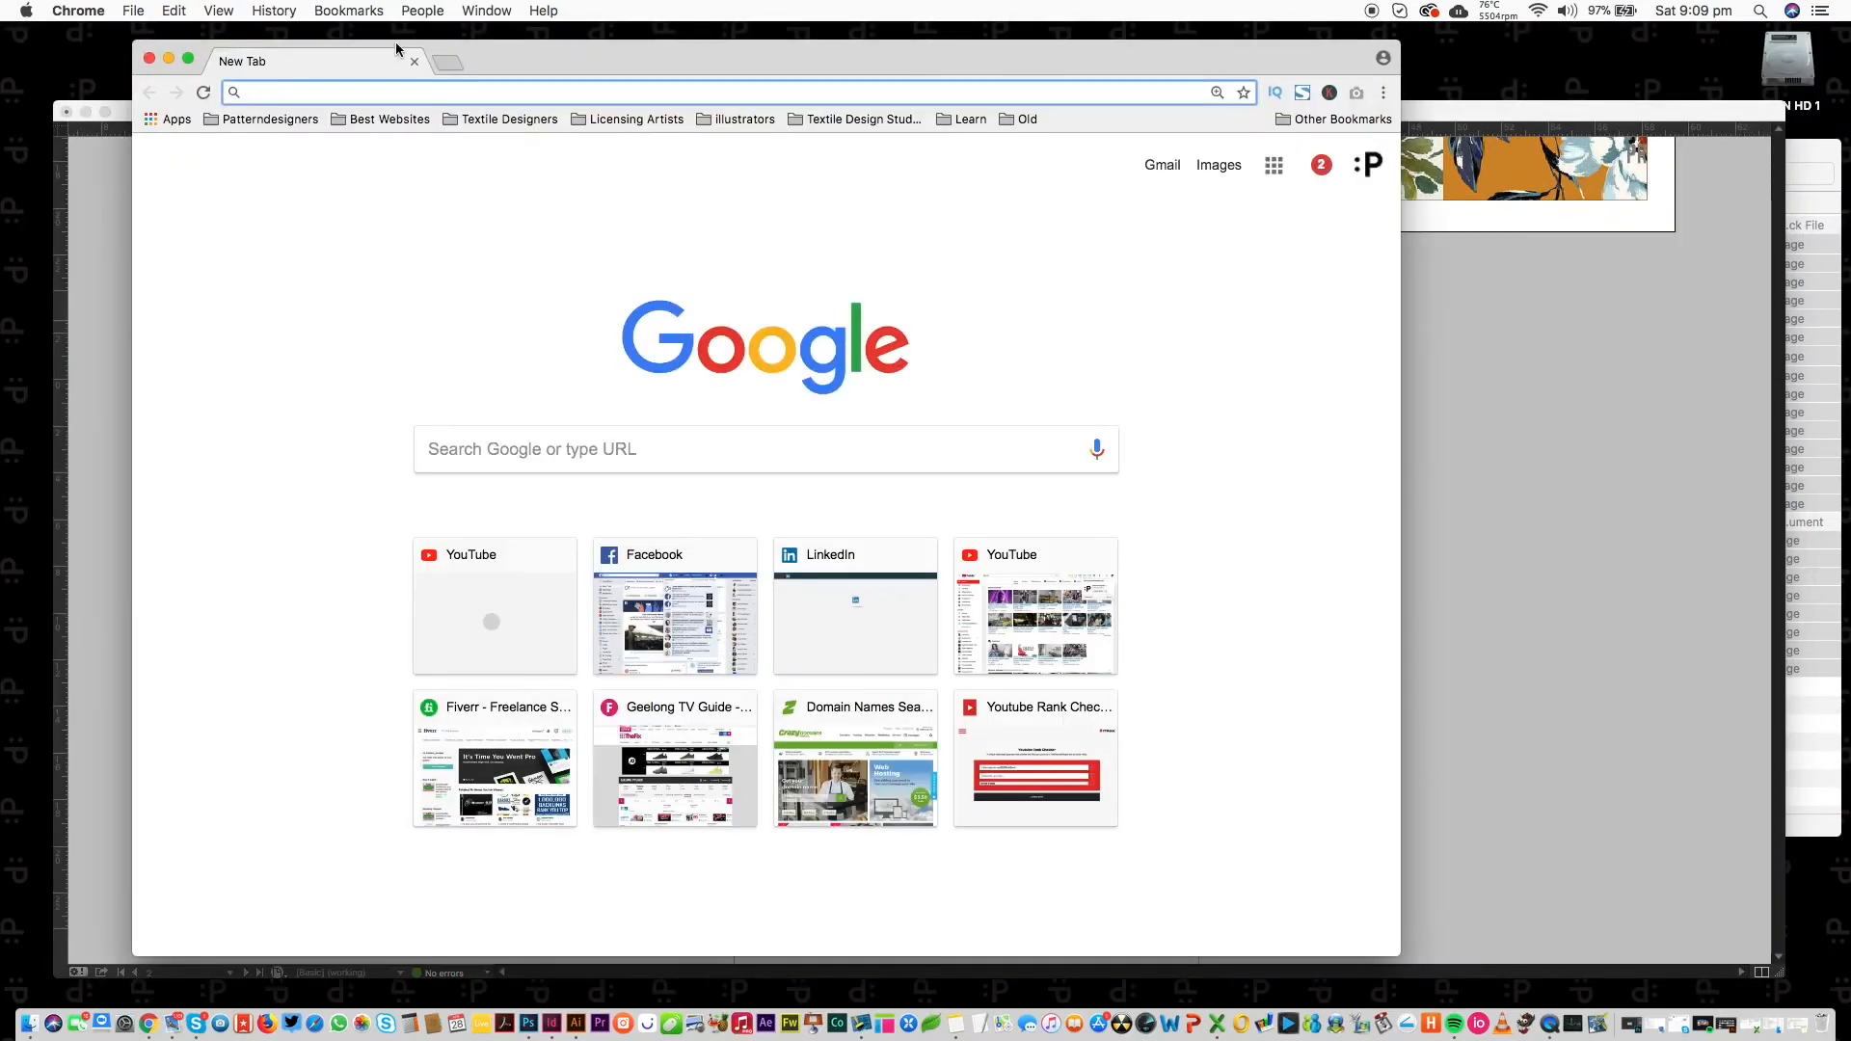
Go to pinterest.com and search for 'gold floral'.
text(pinterest.com)
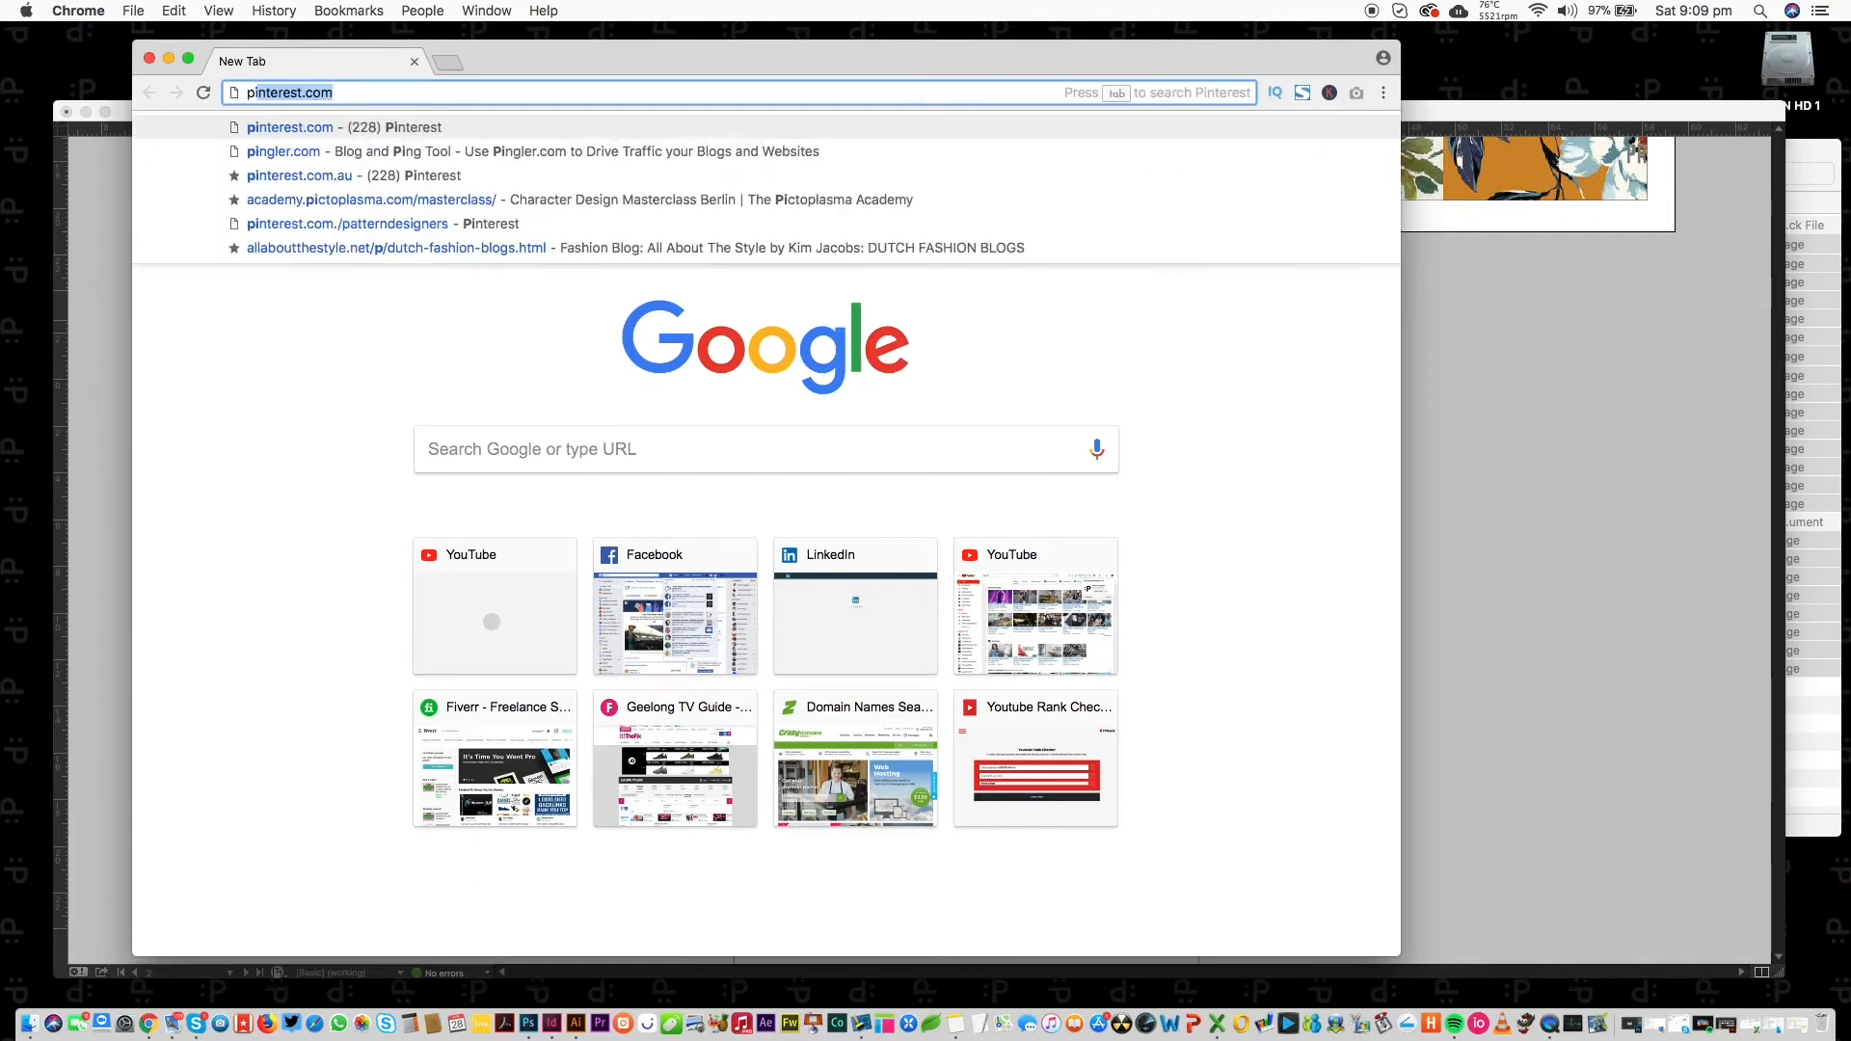
key(Return)
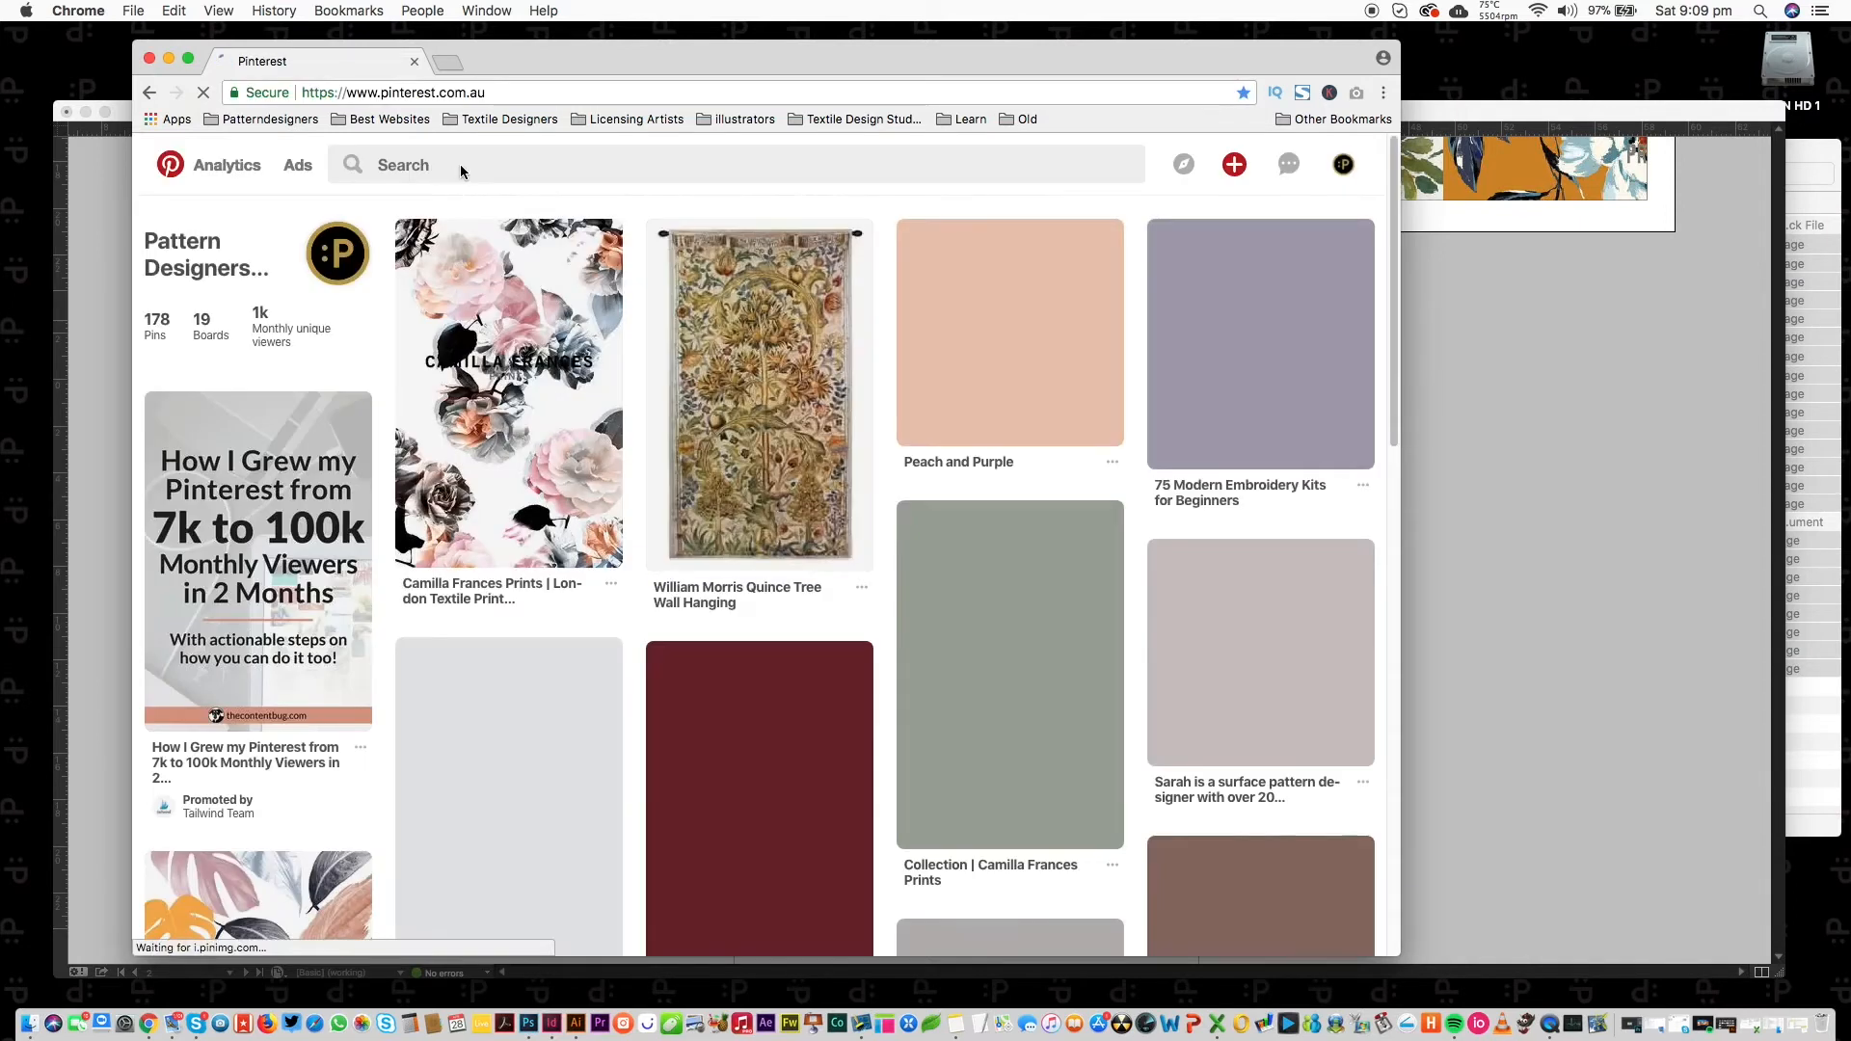
text(g)
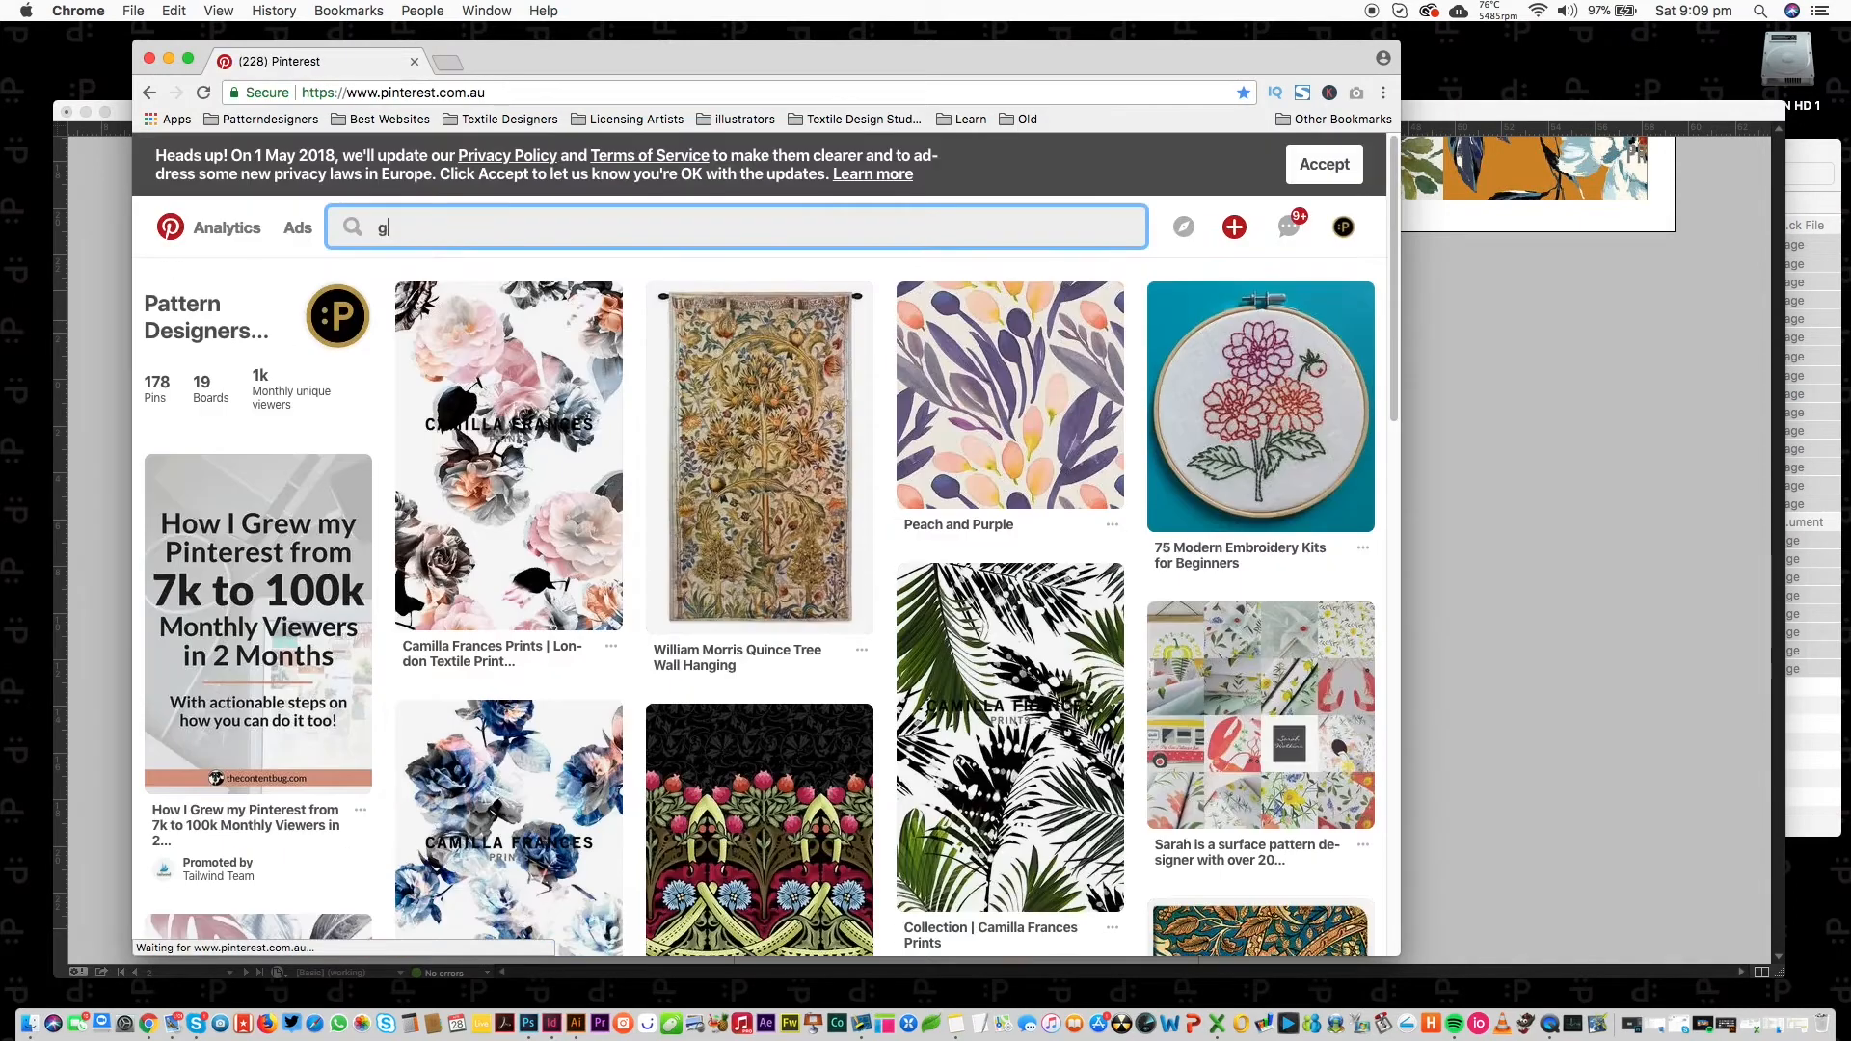
text(old flora)
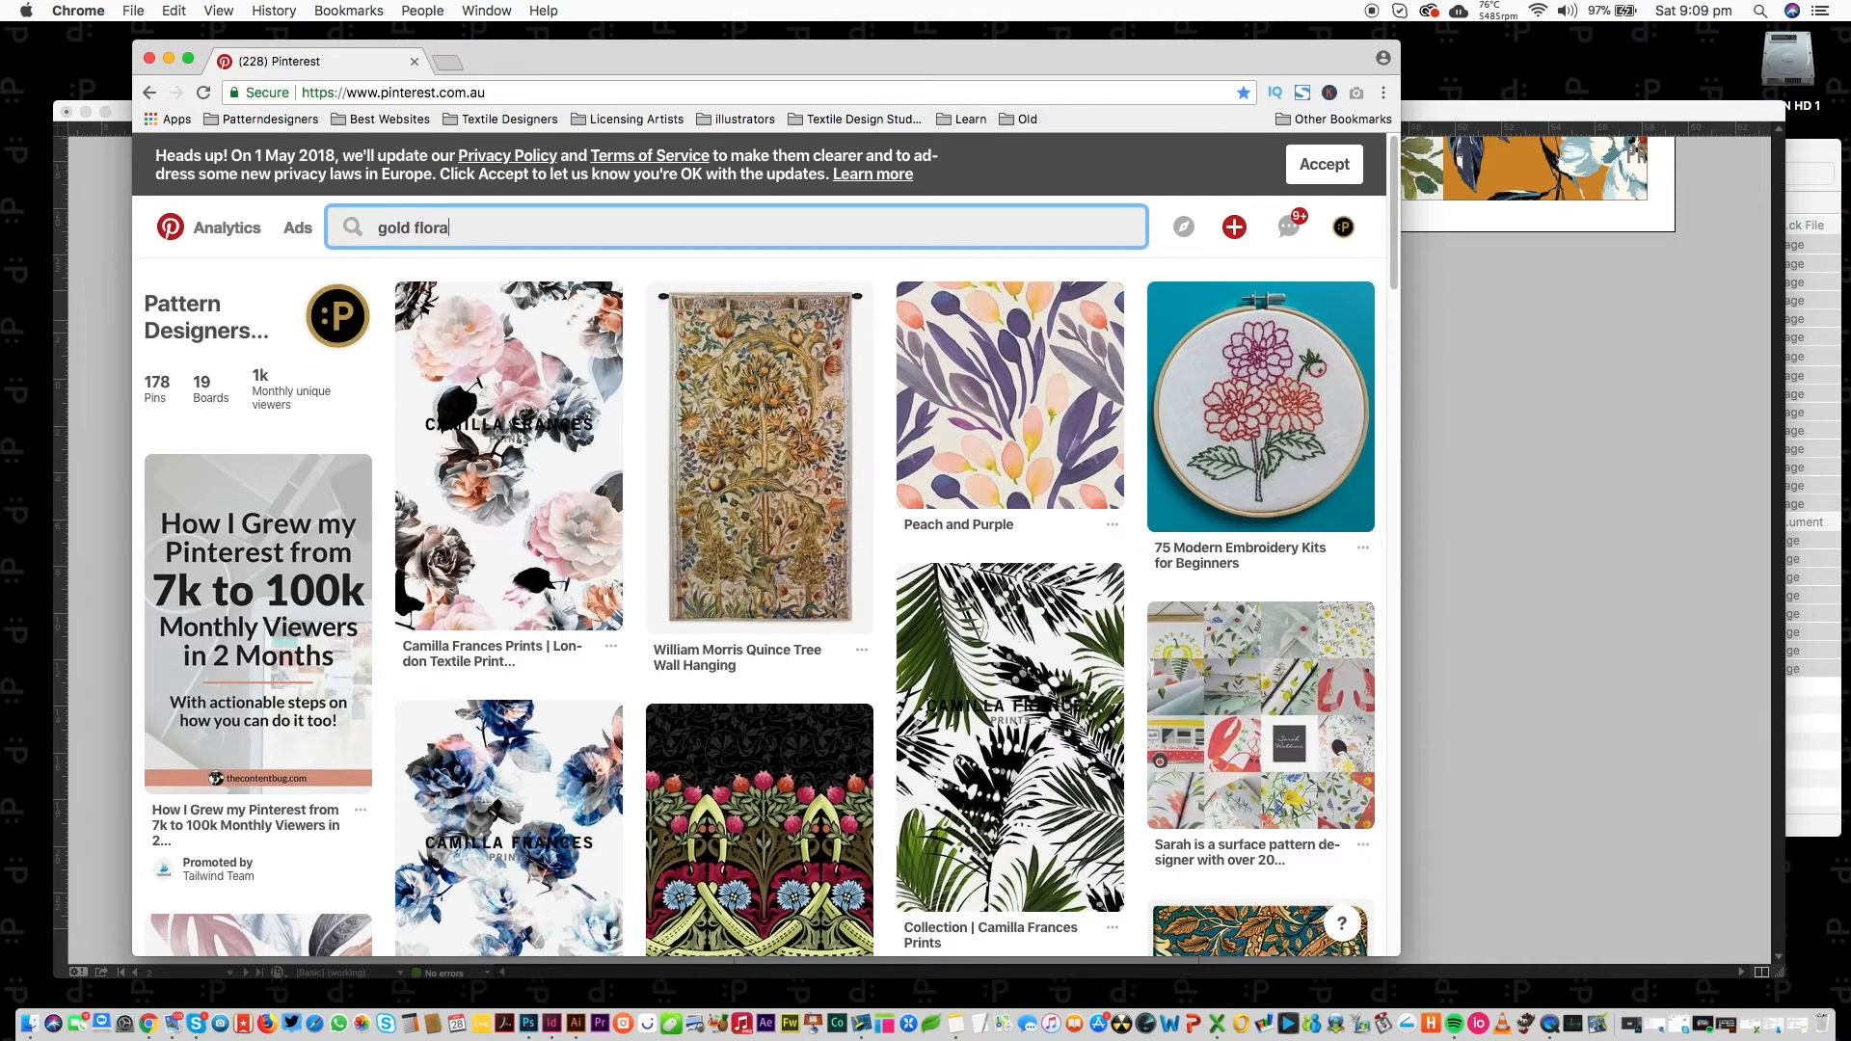
text(l)
key(Return)
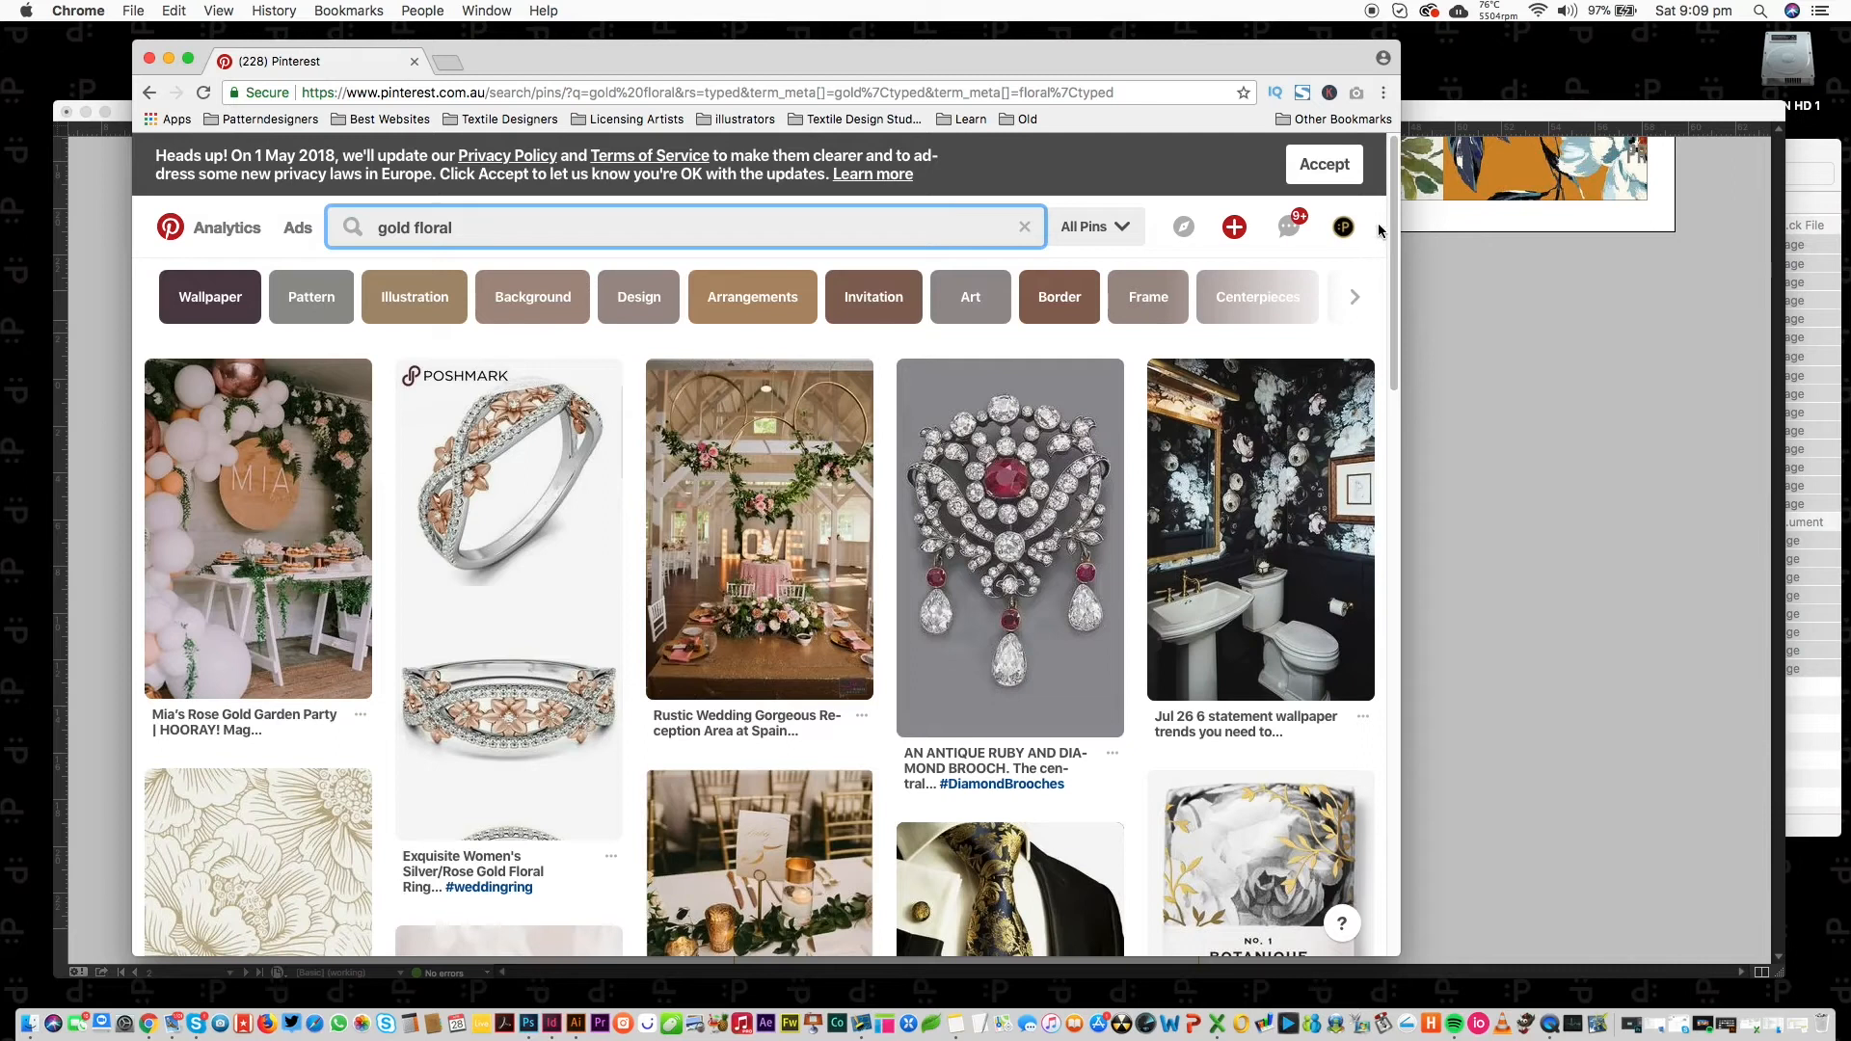
drag(1391, 201, 1350, 415)
scroll(1351, 415, down, 6)
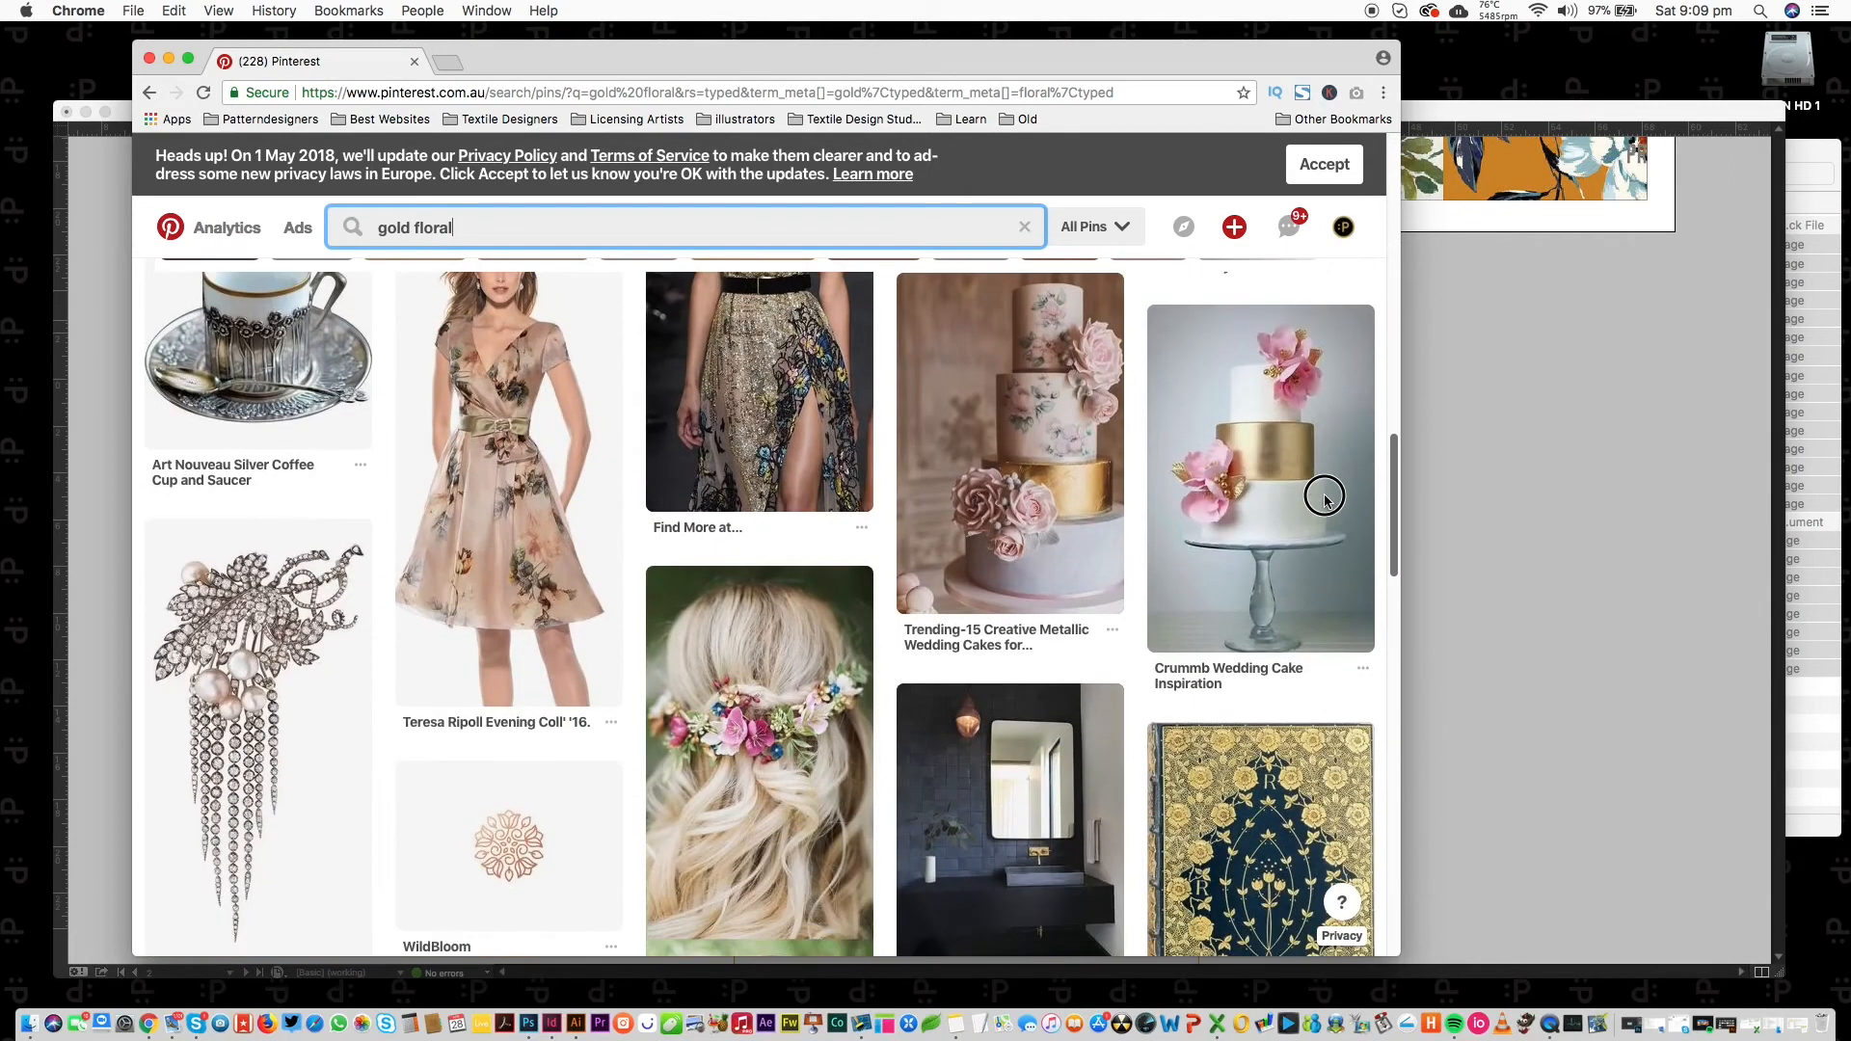
scroll(1325, 499, down, 5)
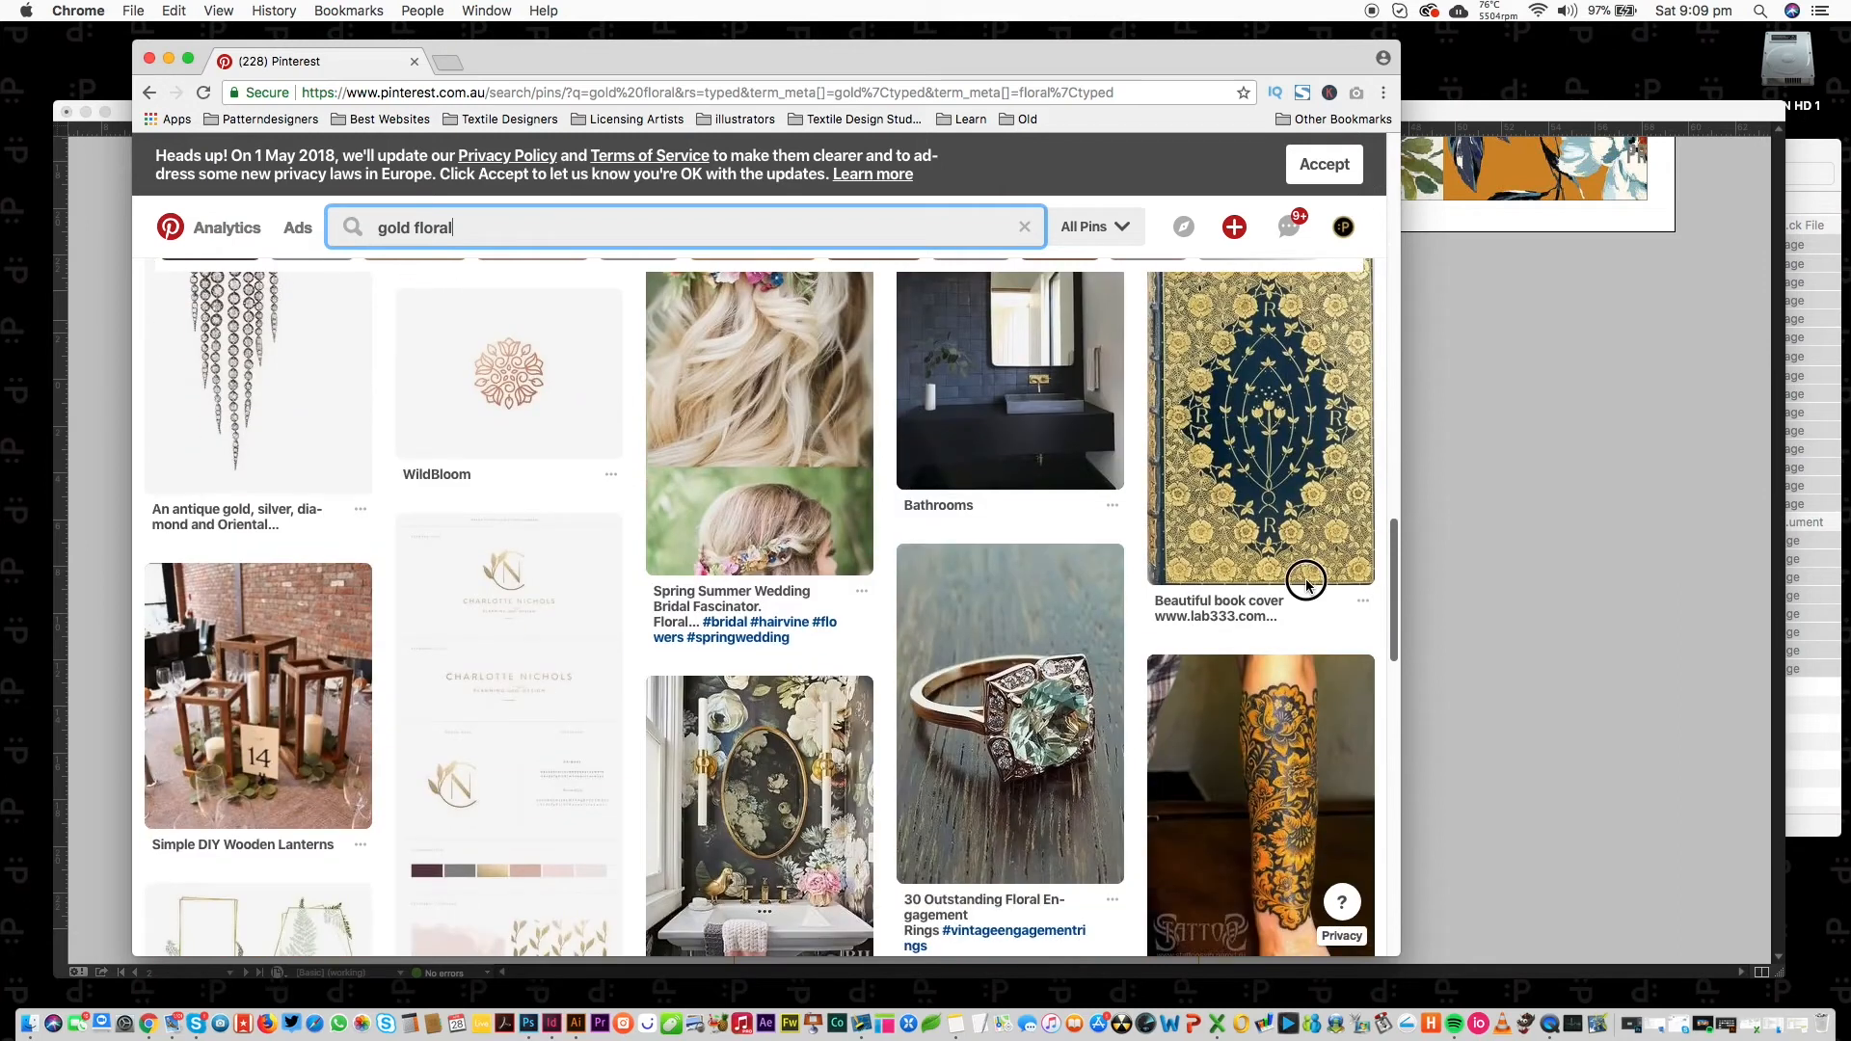
Open the gold book-cover pin and save its image into the MOODBOARDS folder.
super+click(1247, 463)
super+click(1248, 461)
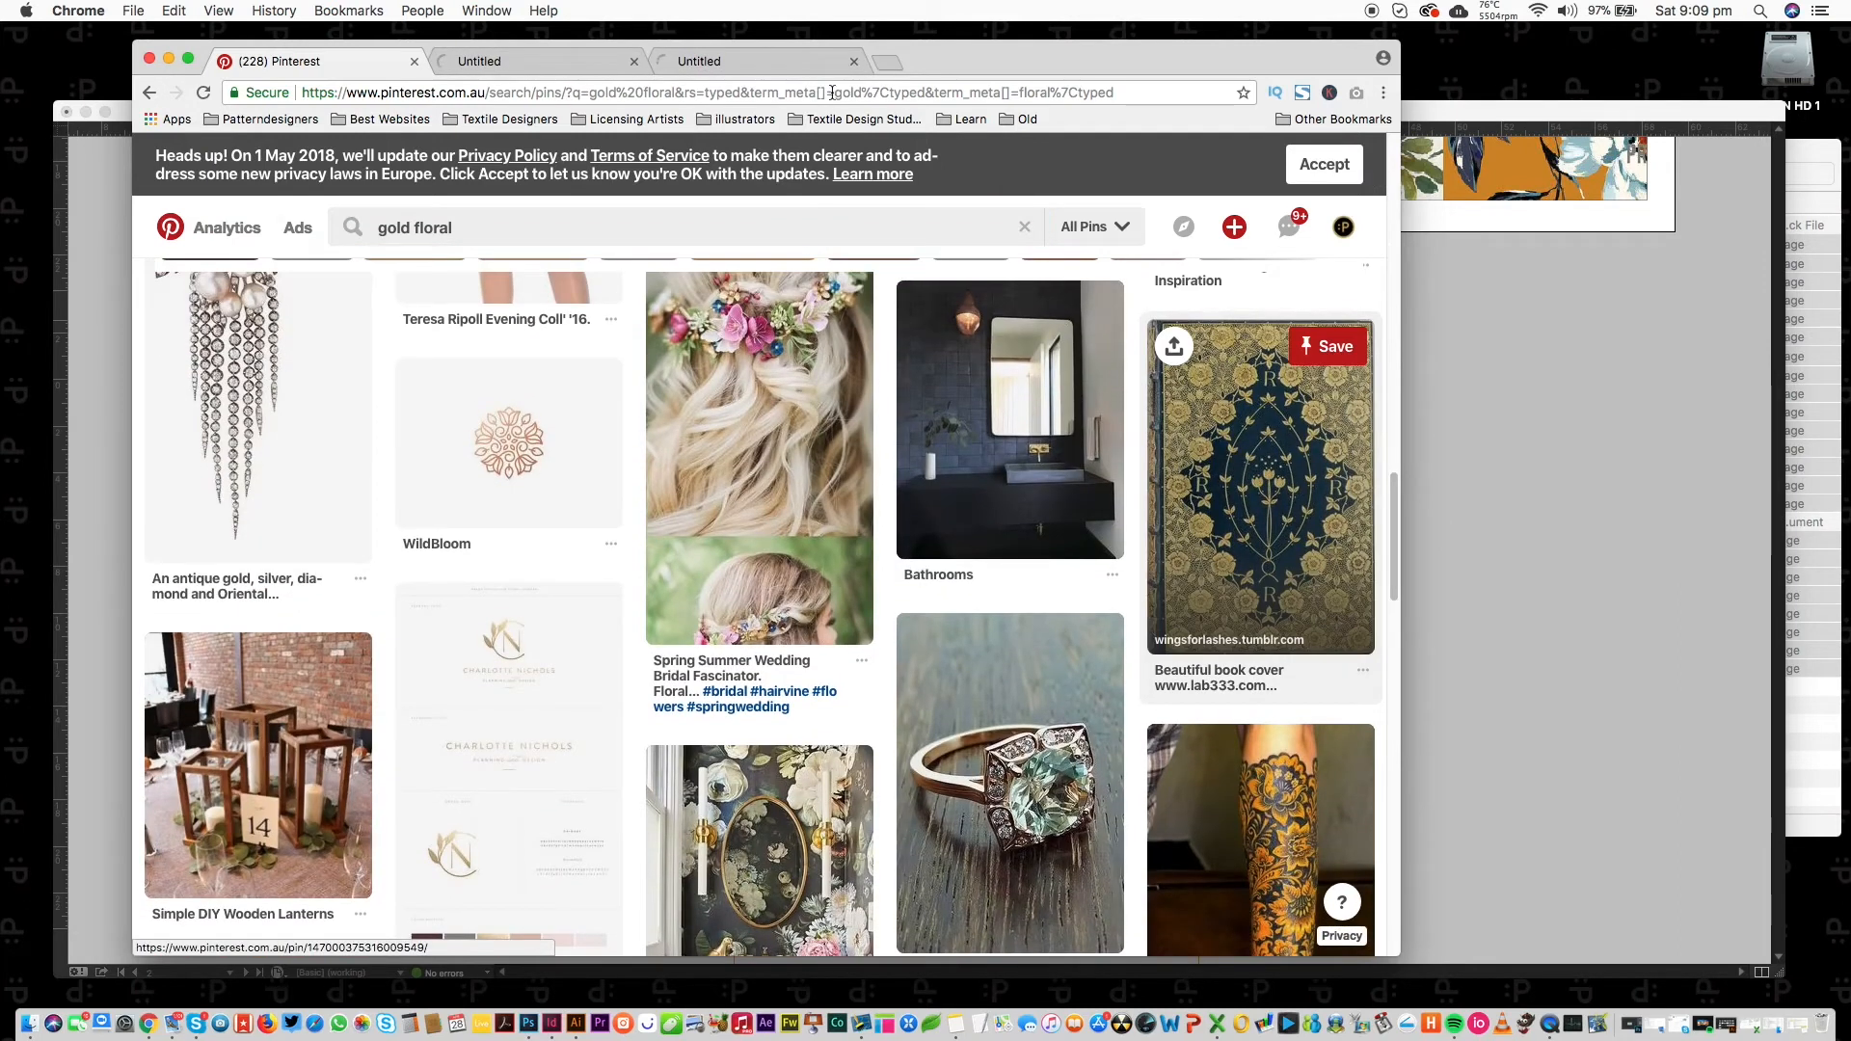
click(687, 67)
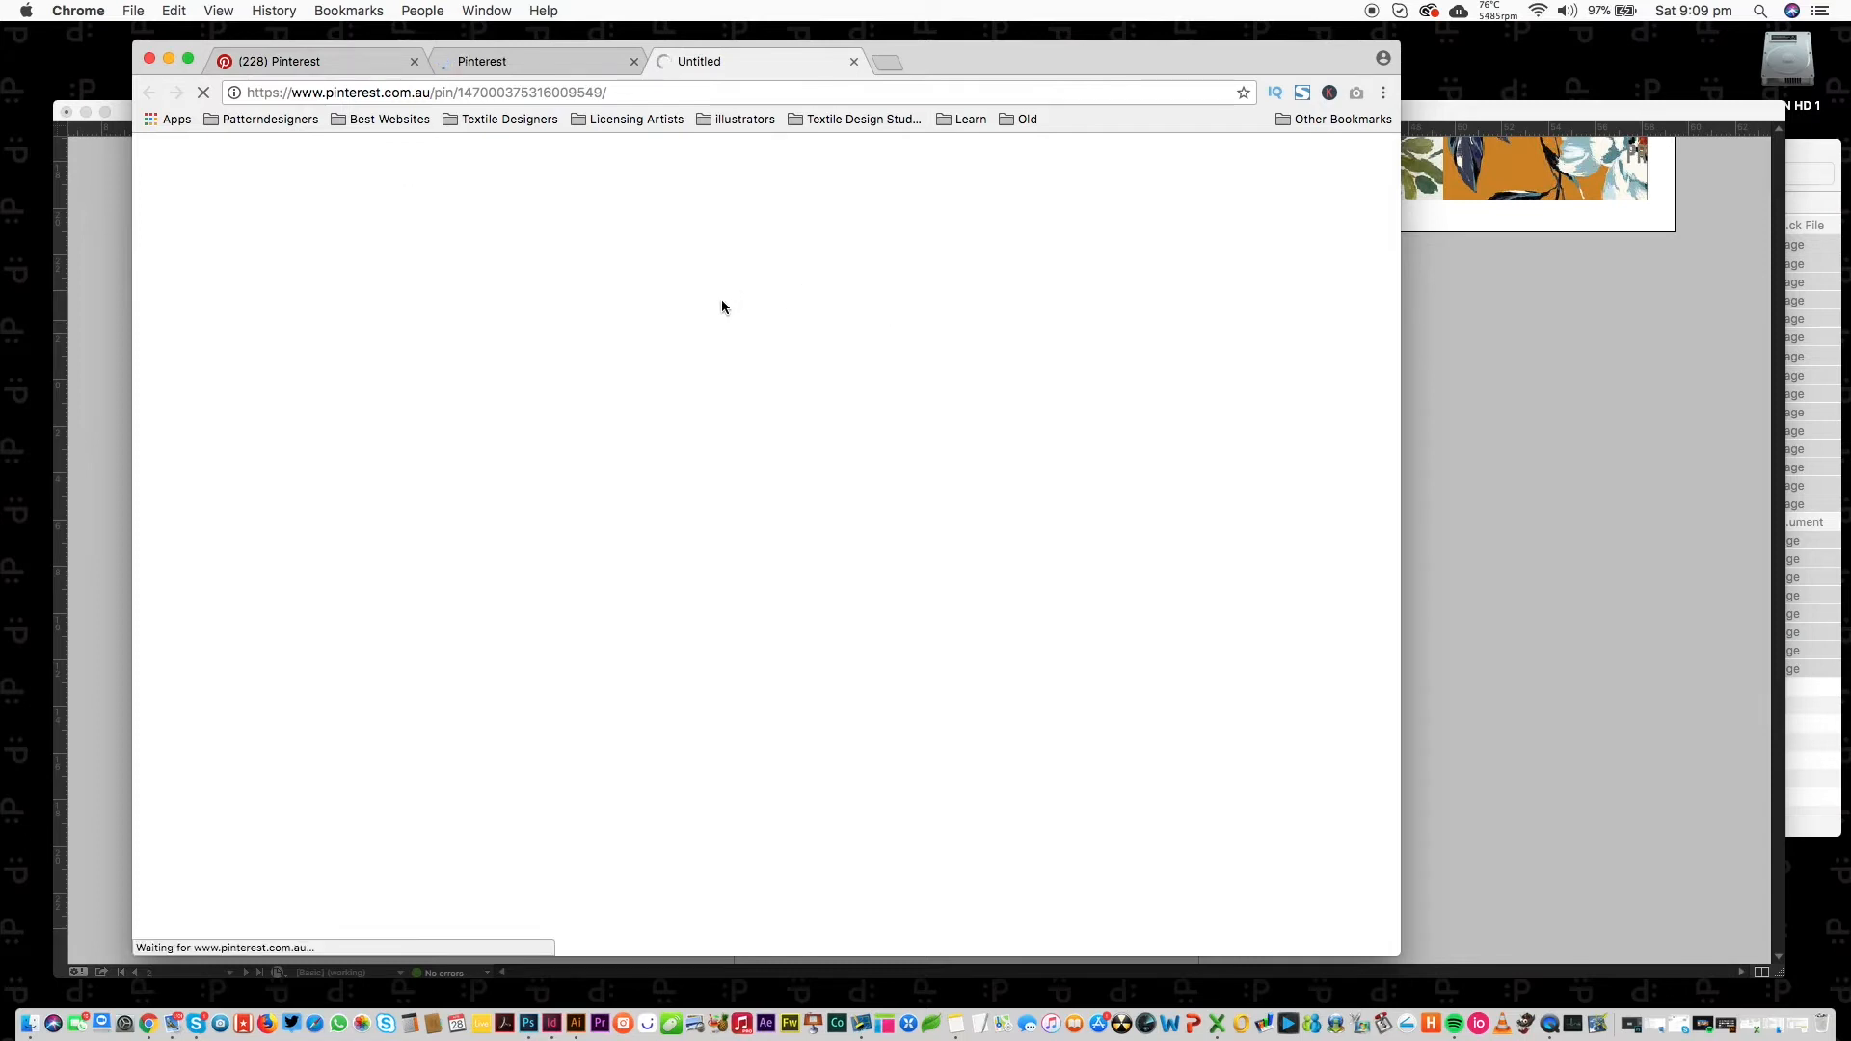
click(1797, 148)
click(1230, 733)
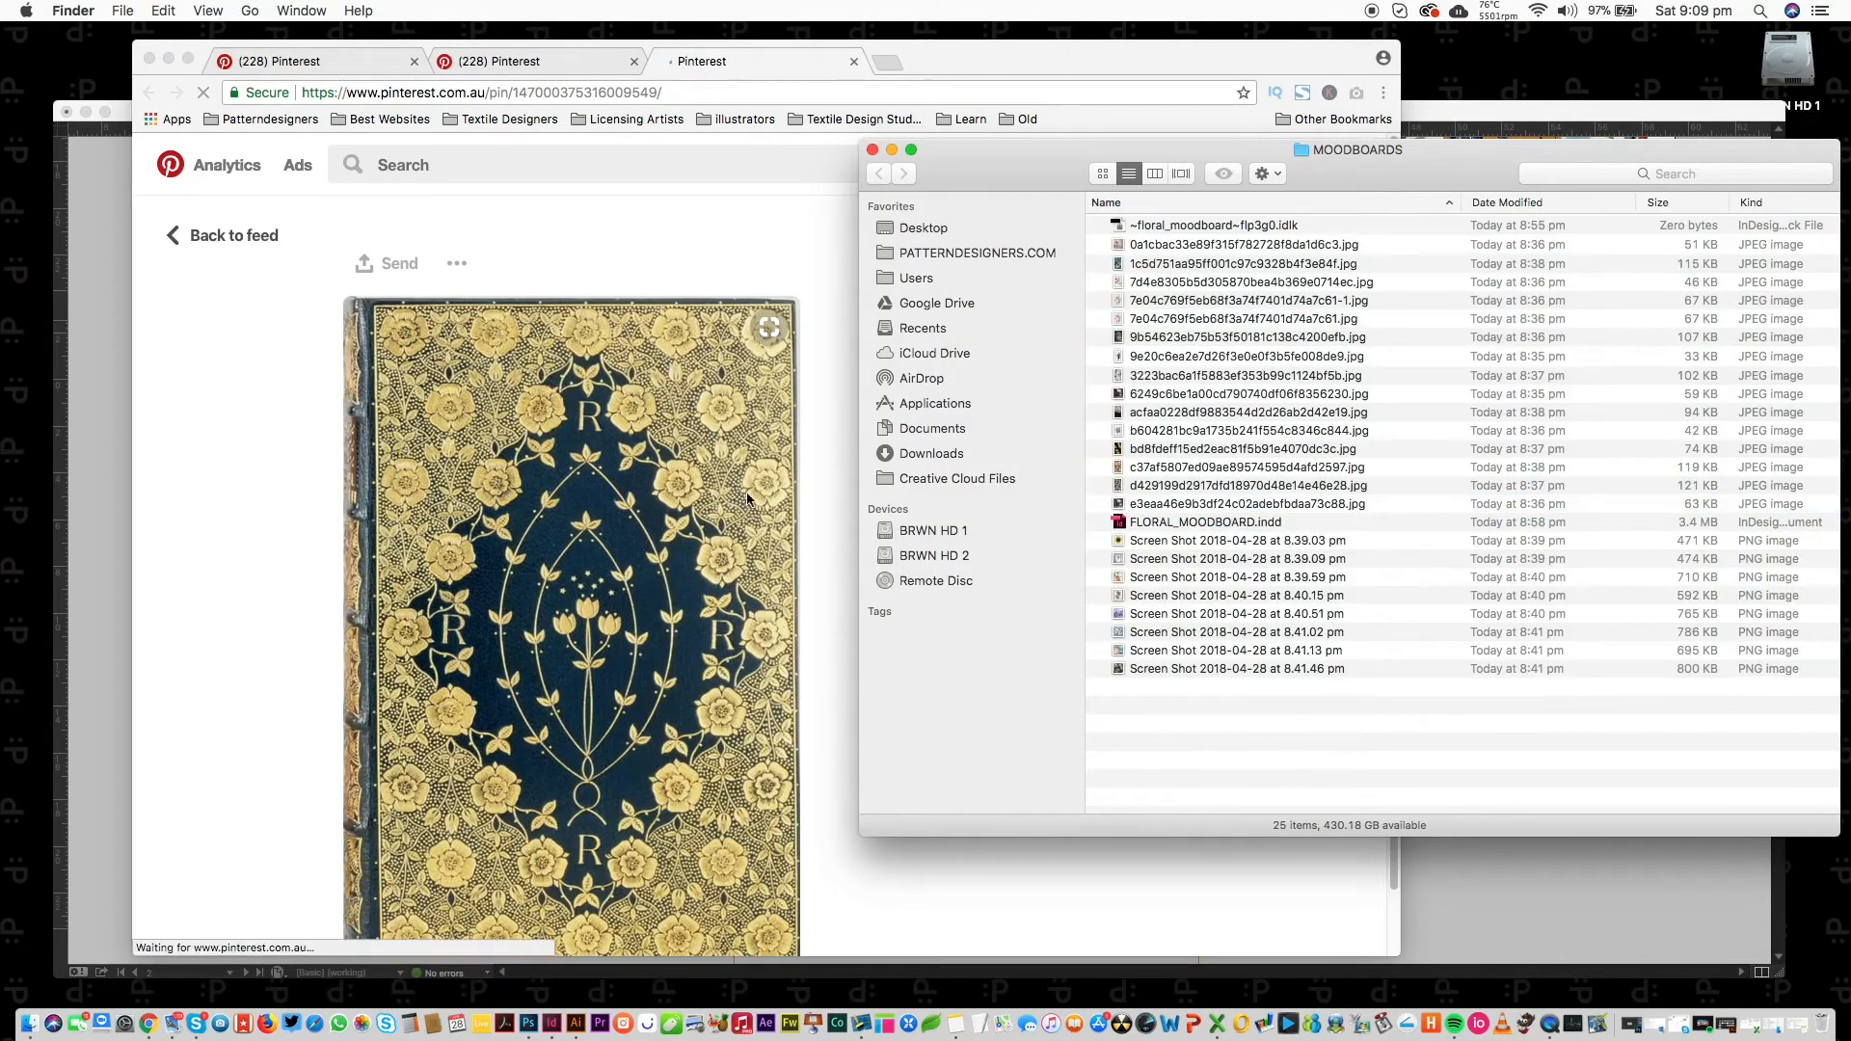
click(727, 298)
drag(692, 506, 1511, 729)
Open more book-cover pins in background tabs, then return to the gold floral results.
scroll(1376, 417, down, 10)
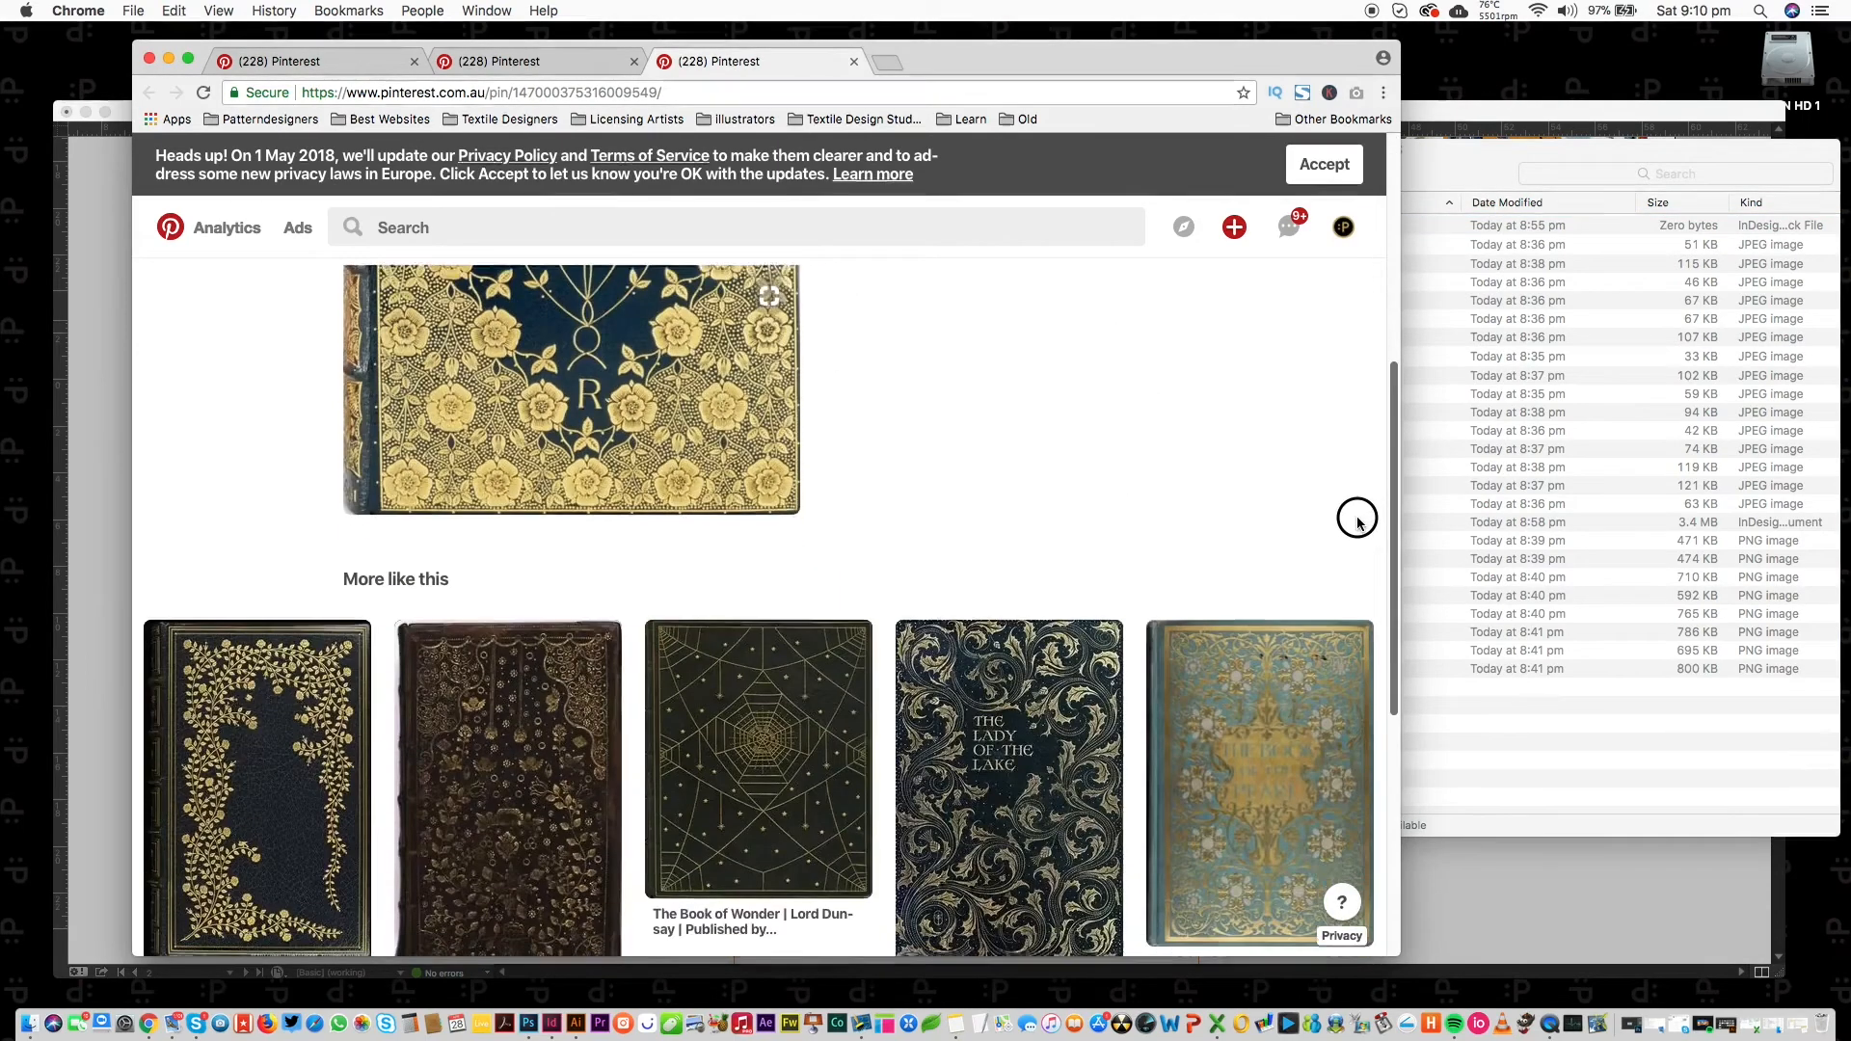
scroll(1332, 627, down, 3)
super+click(1268, 501)
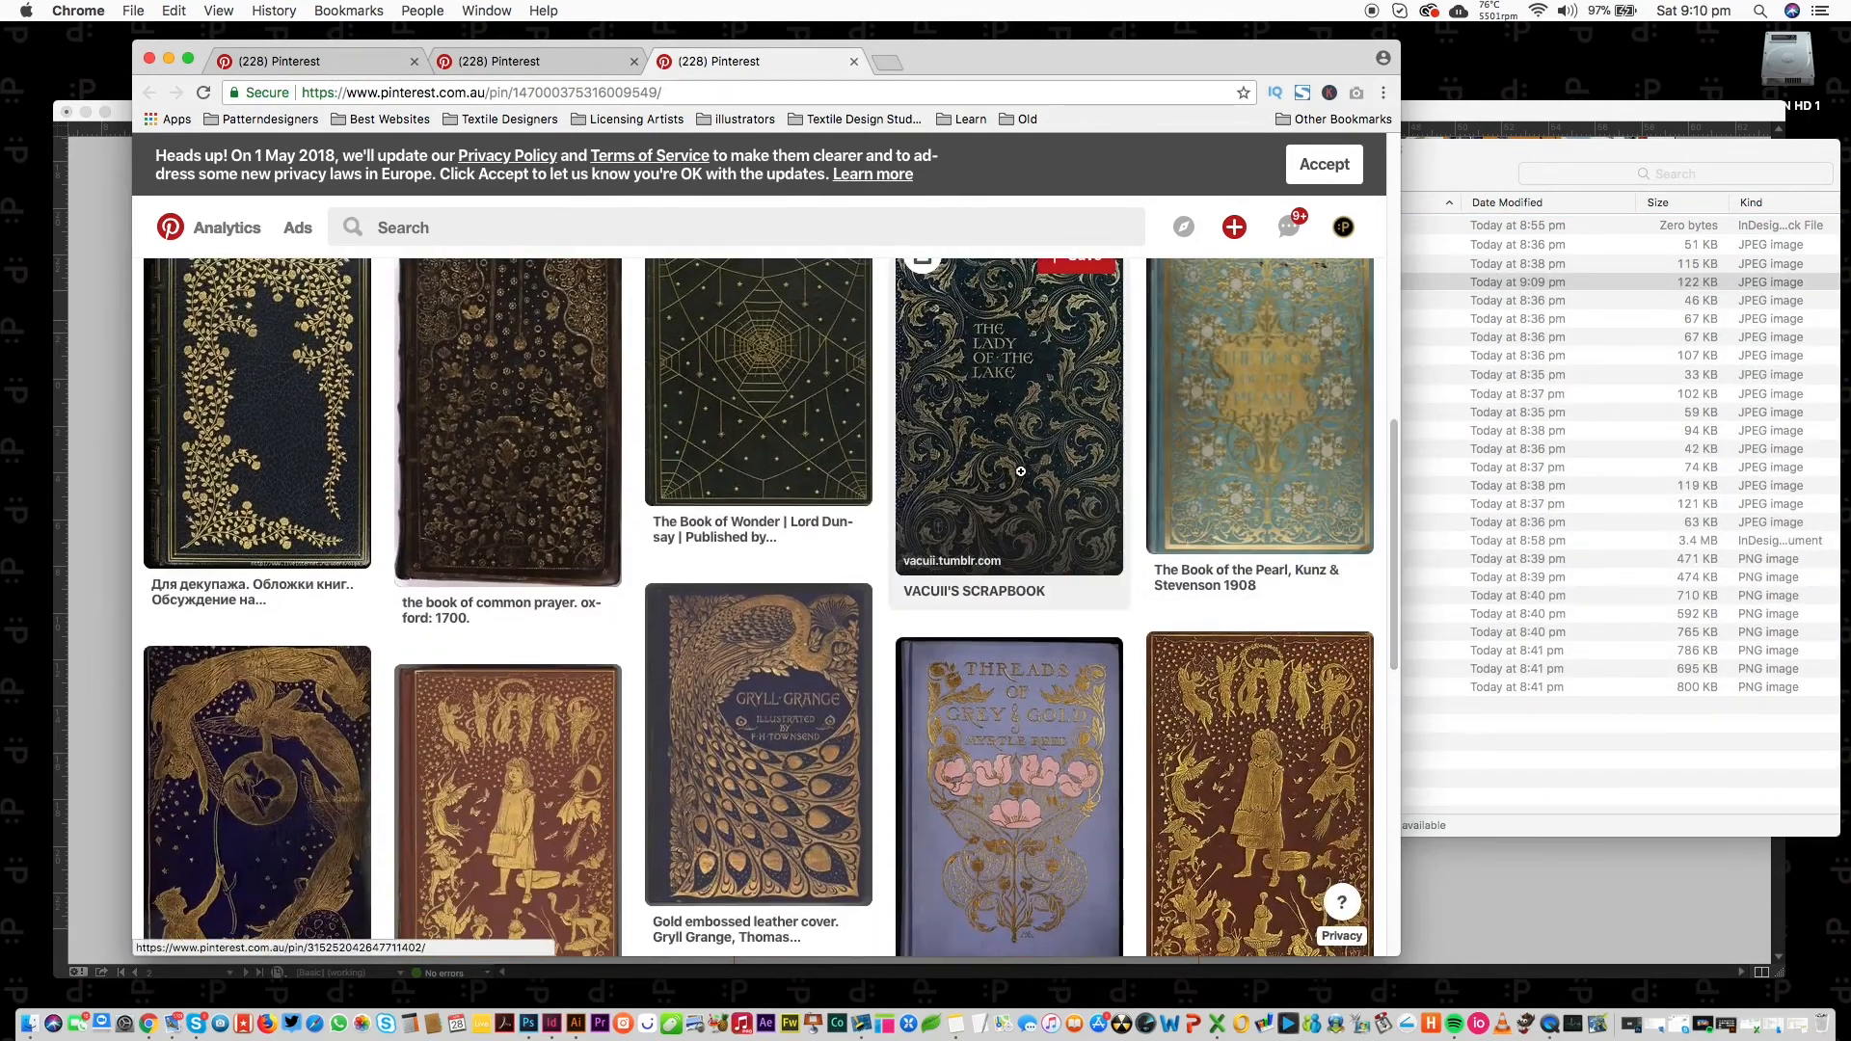
super+click(1017, 479)
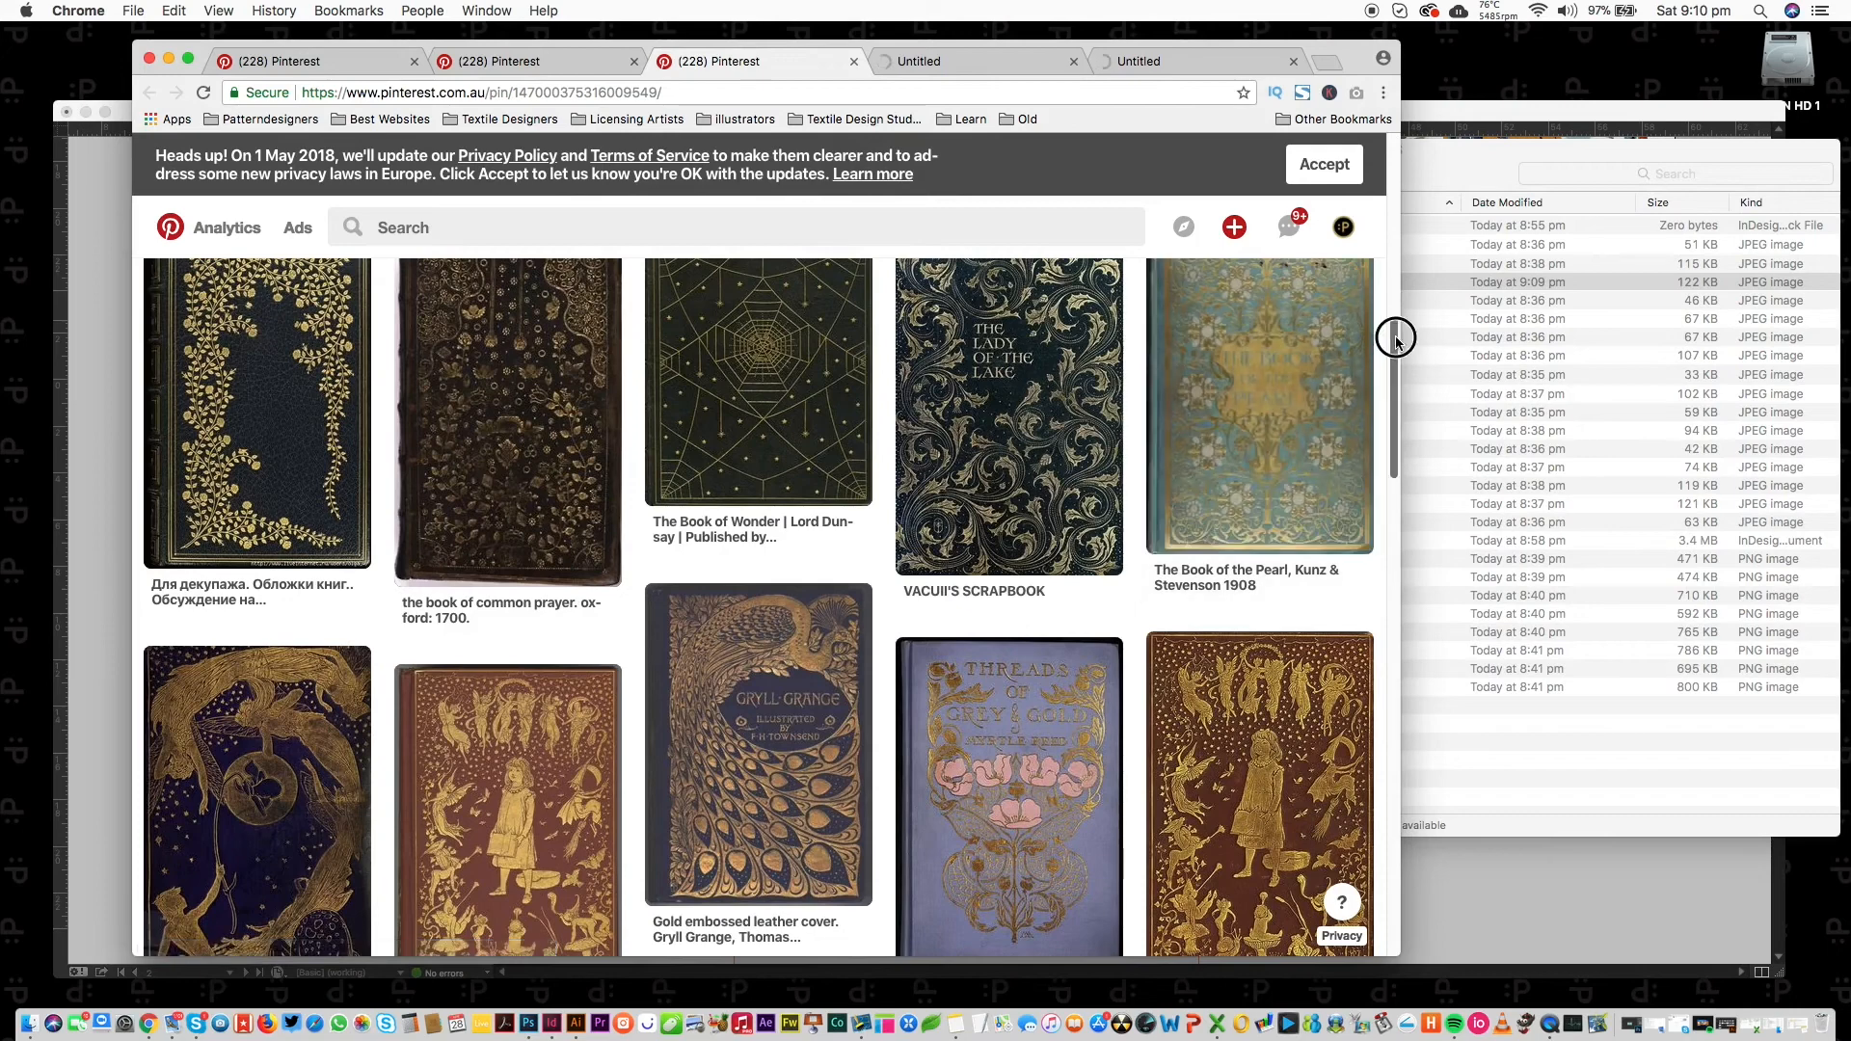
scroll(1385, 387, down, 5)
scroll(1385, 388, down, 15)
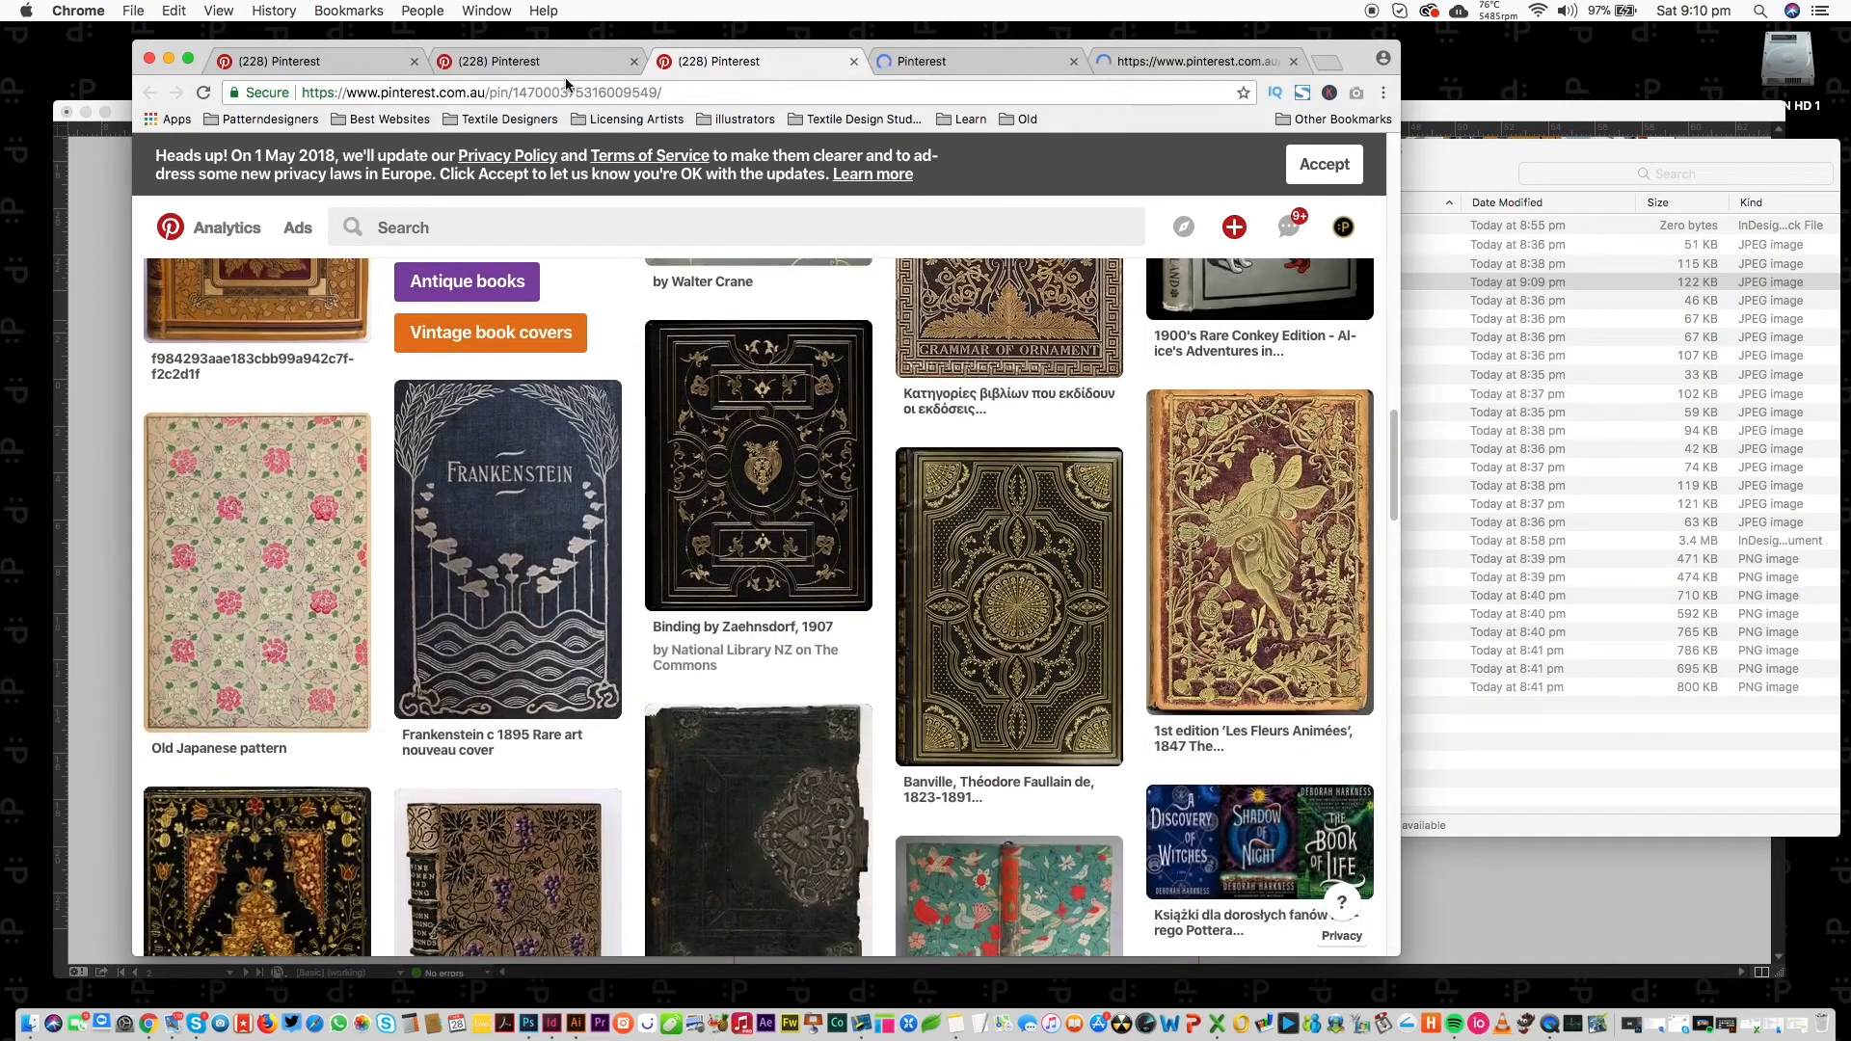
click(615, 66)
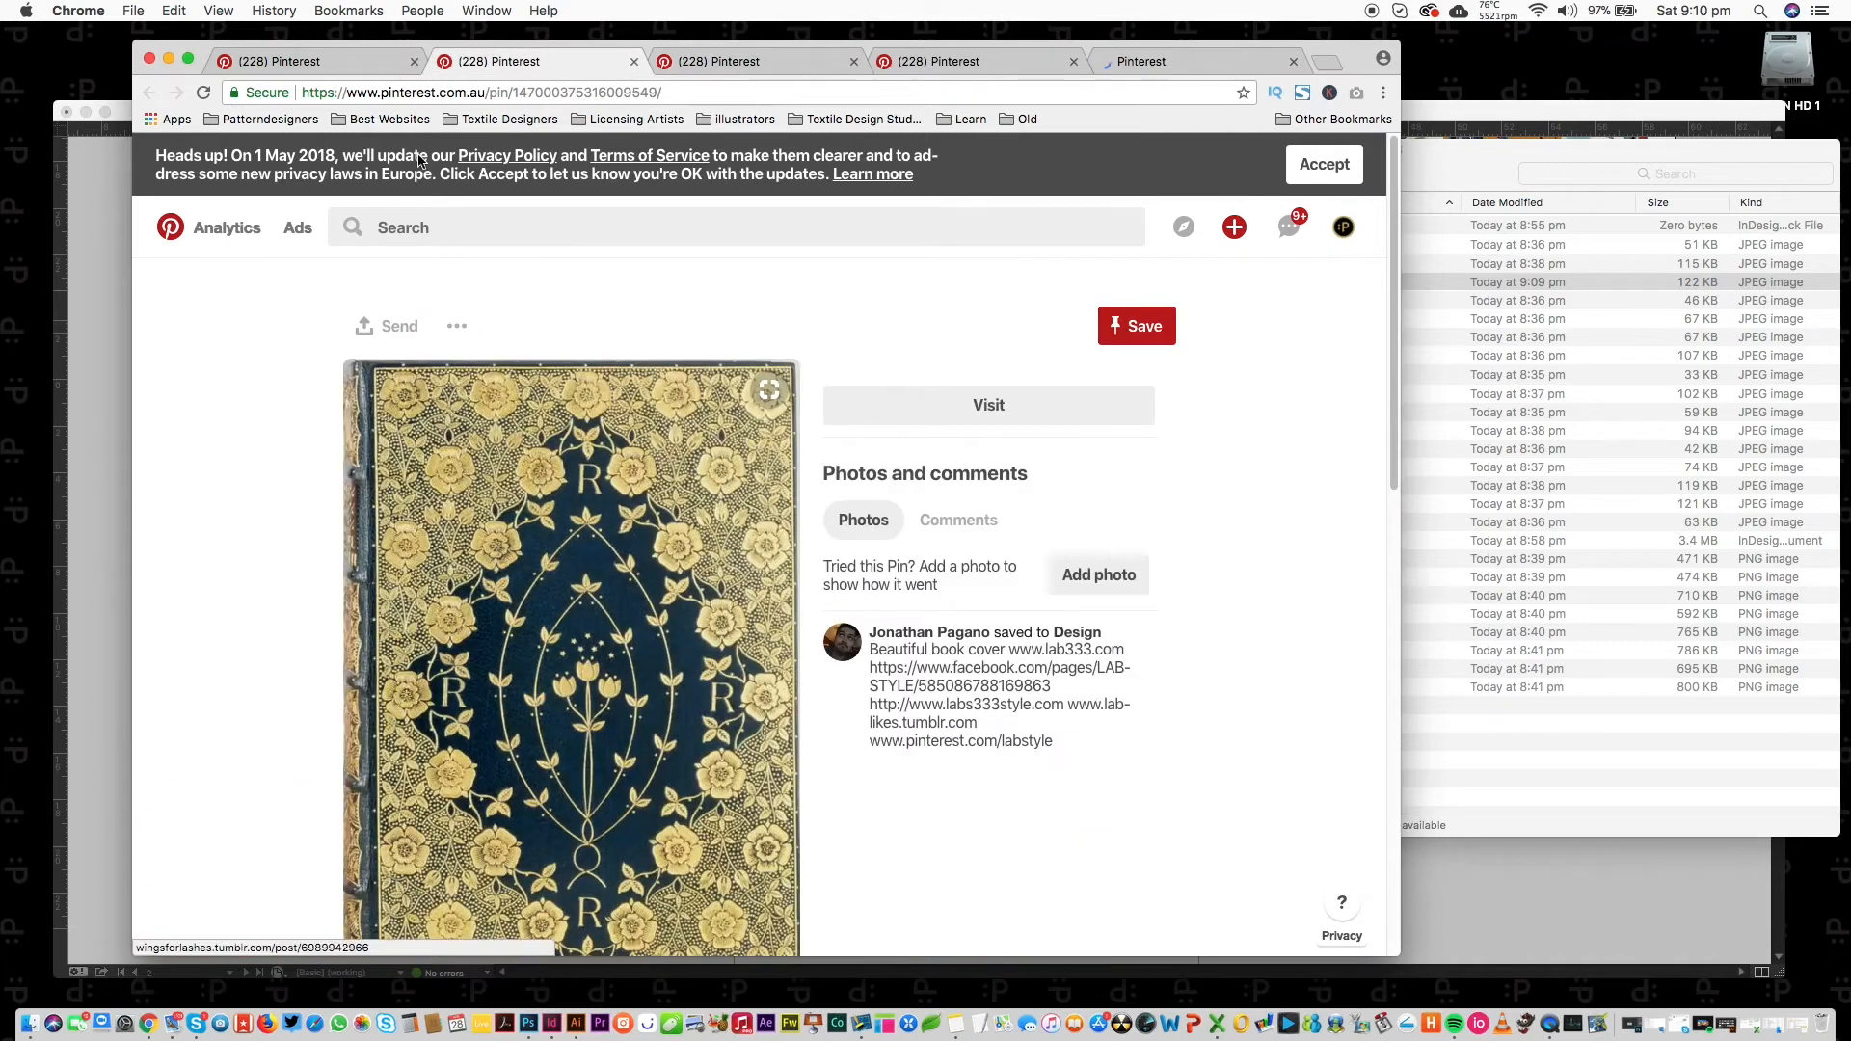
click(332, 60)
Open the blue-and-gold floral invitation pin in new tabs, then return to the InDesign page 2 layout.
drag(1396, 420, 1392, 512)
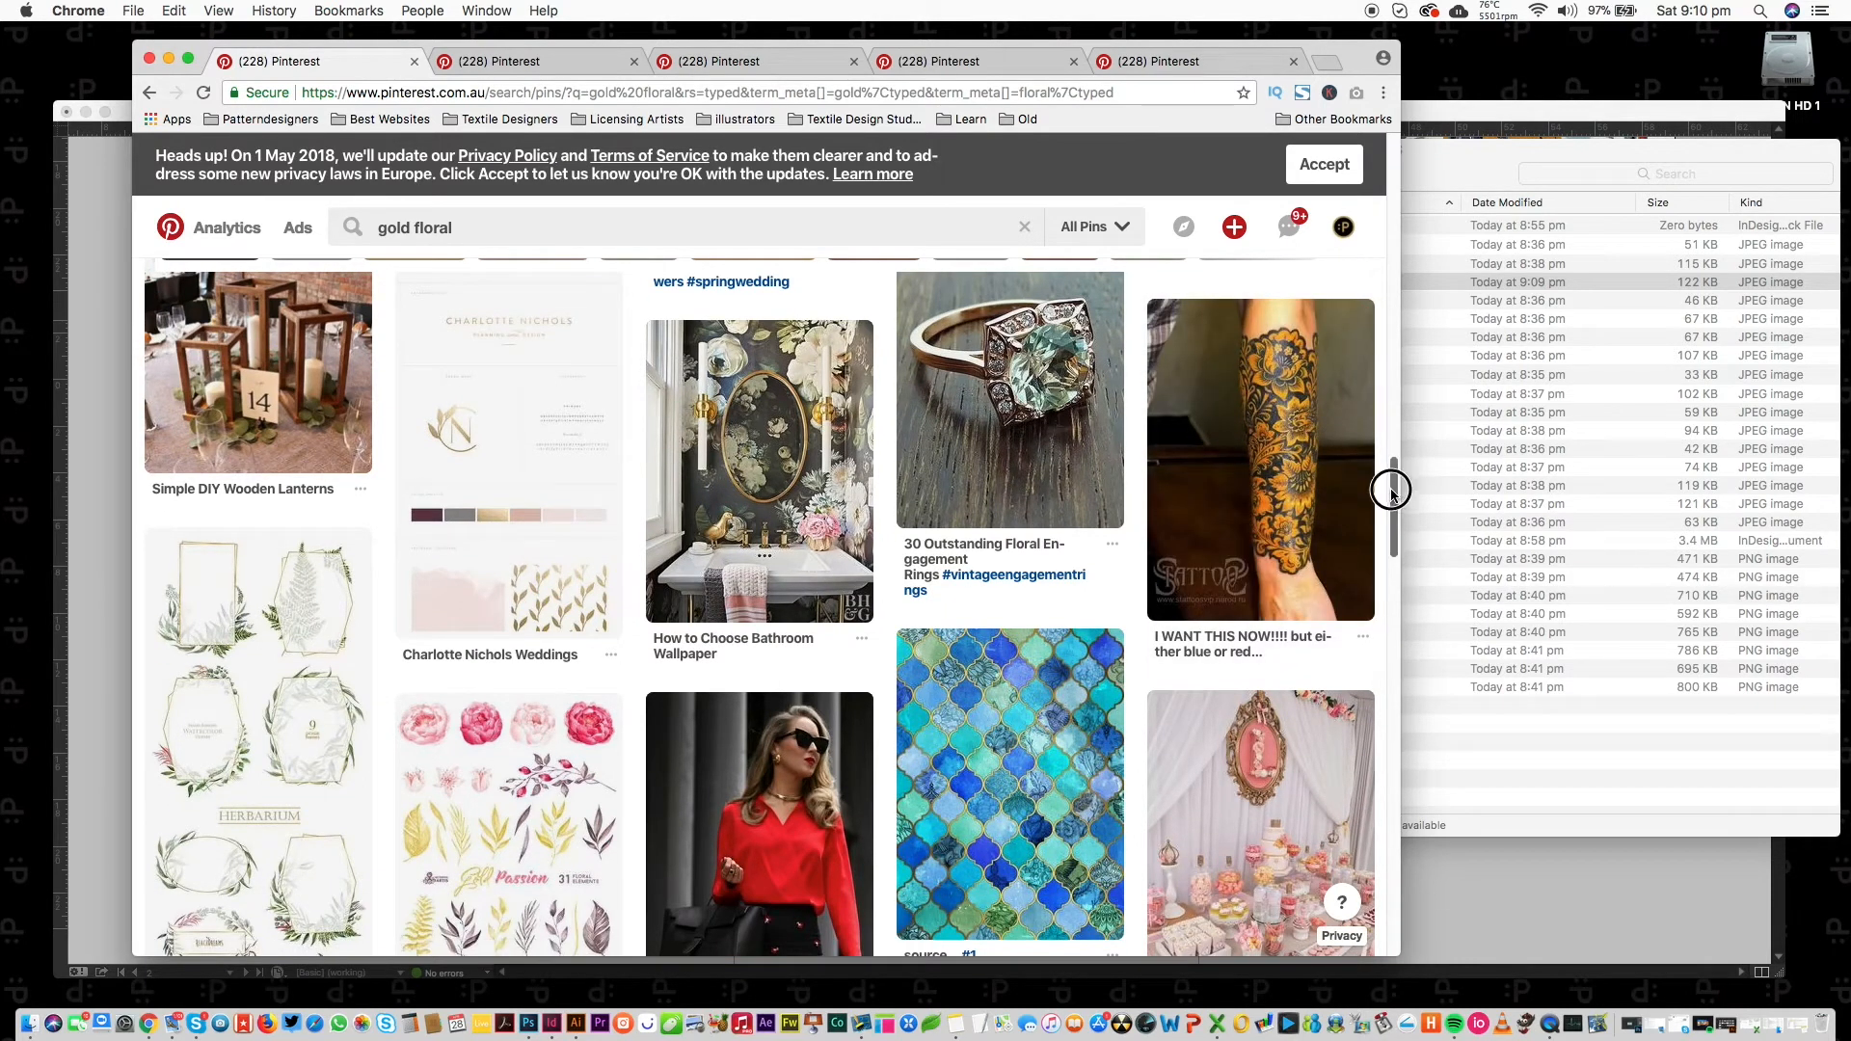
scroll(1389, 485, down, 2)
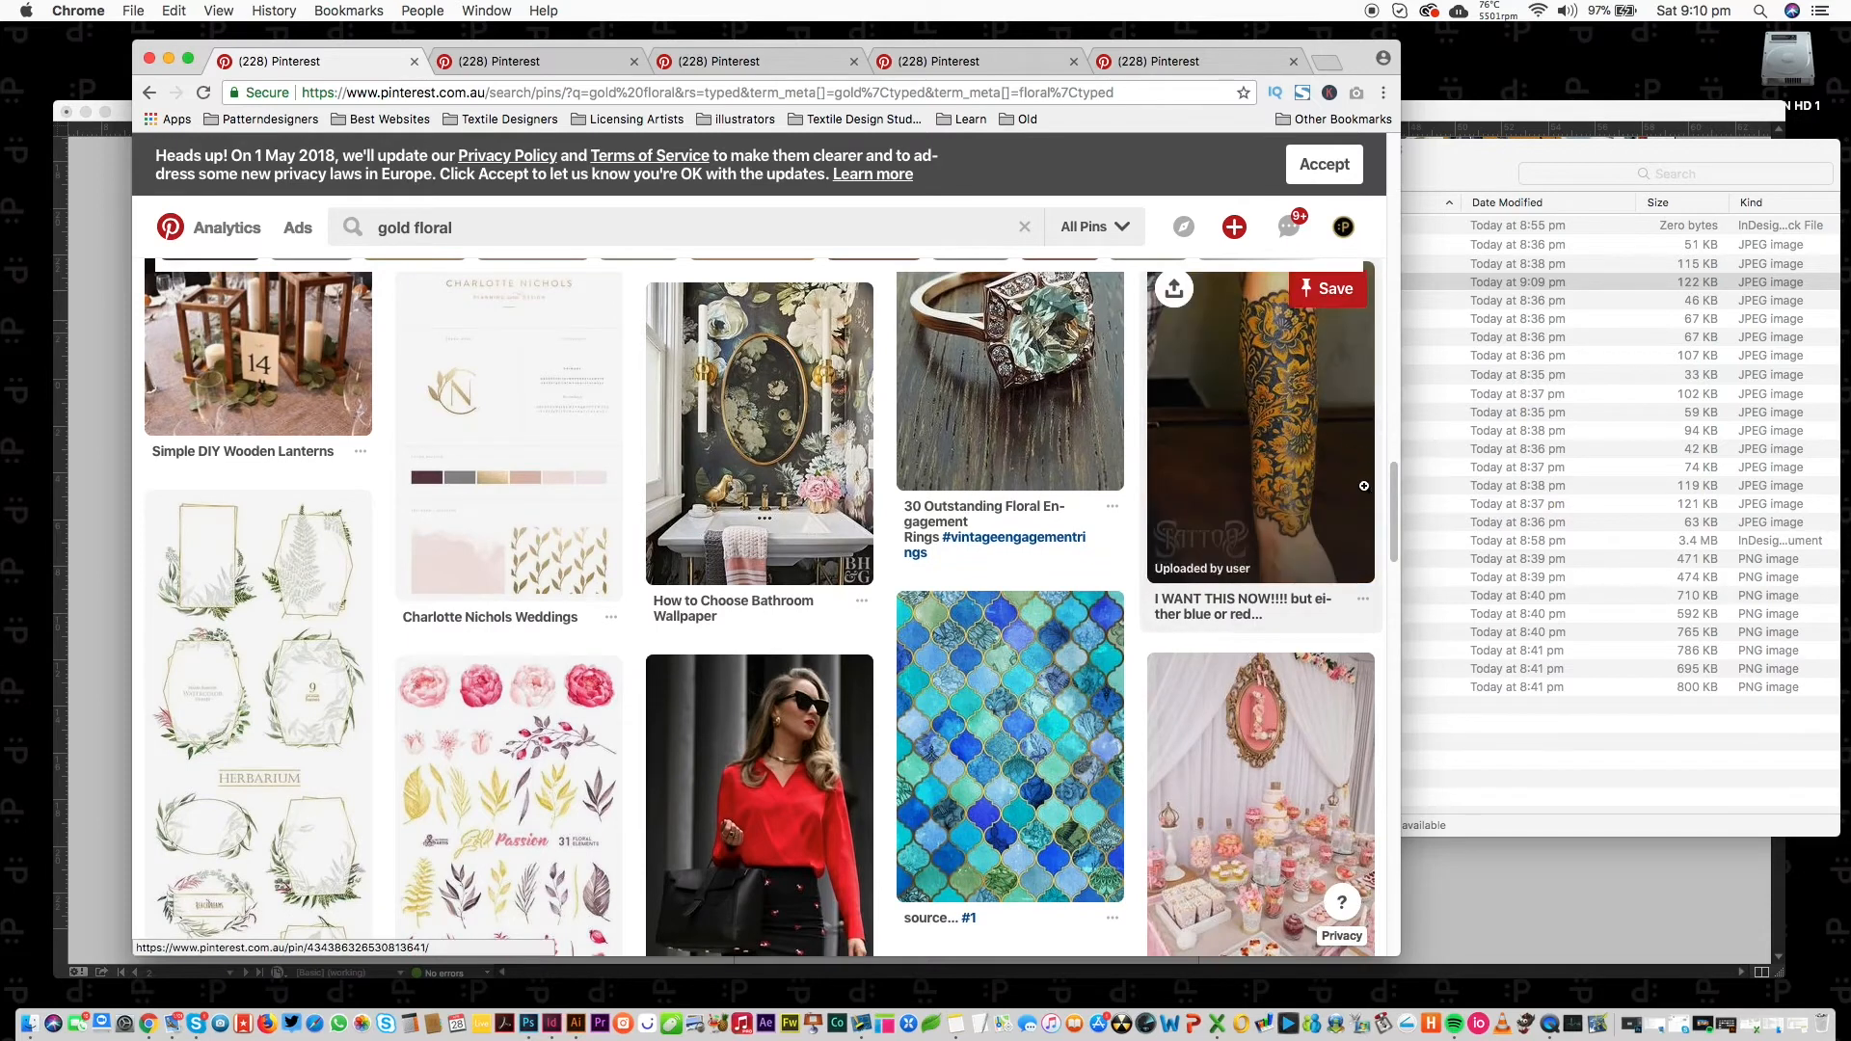
drag(1394, 482, 1311, 778)
super+click(766, 455)
click(1211, 62)
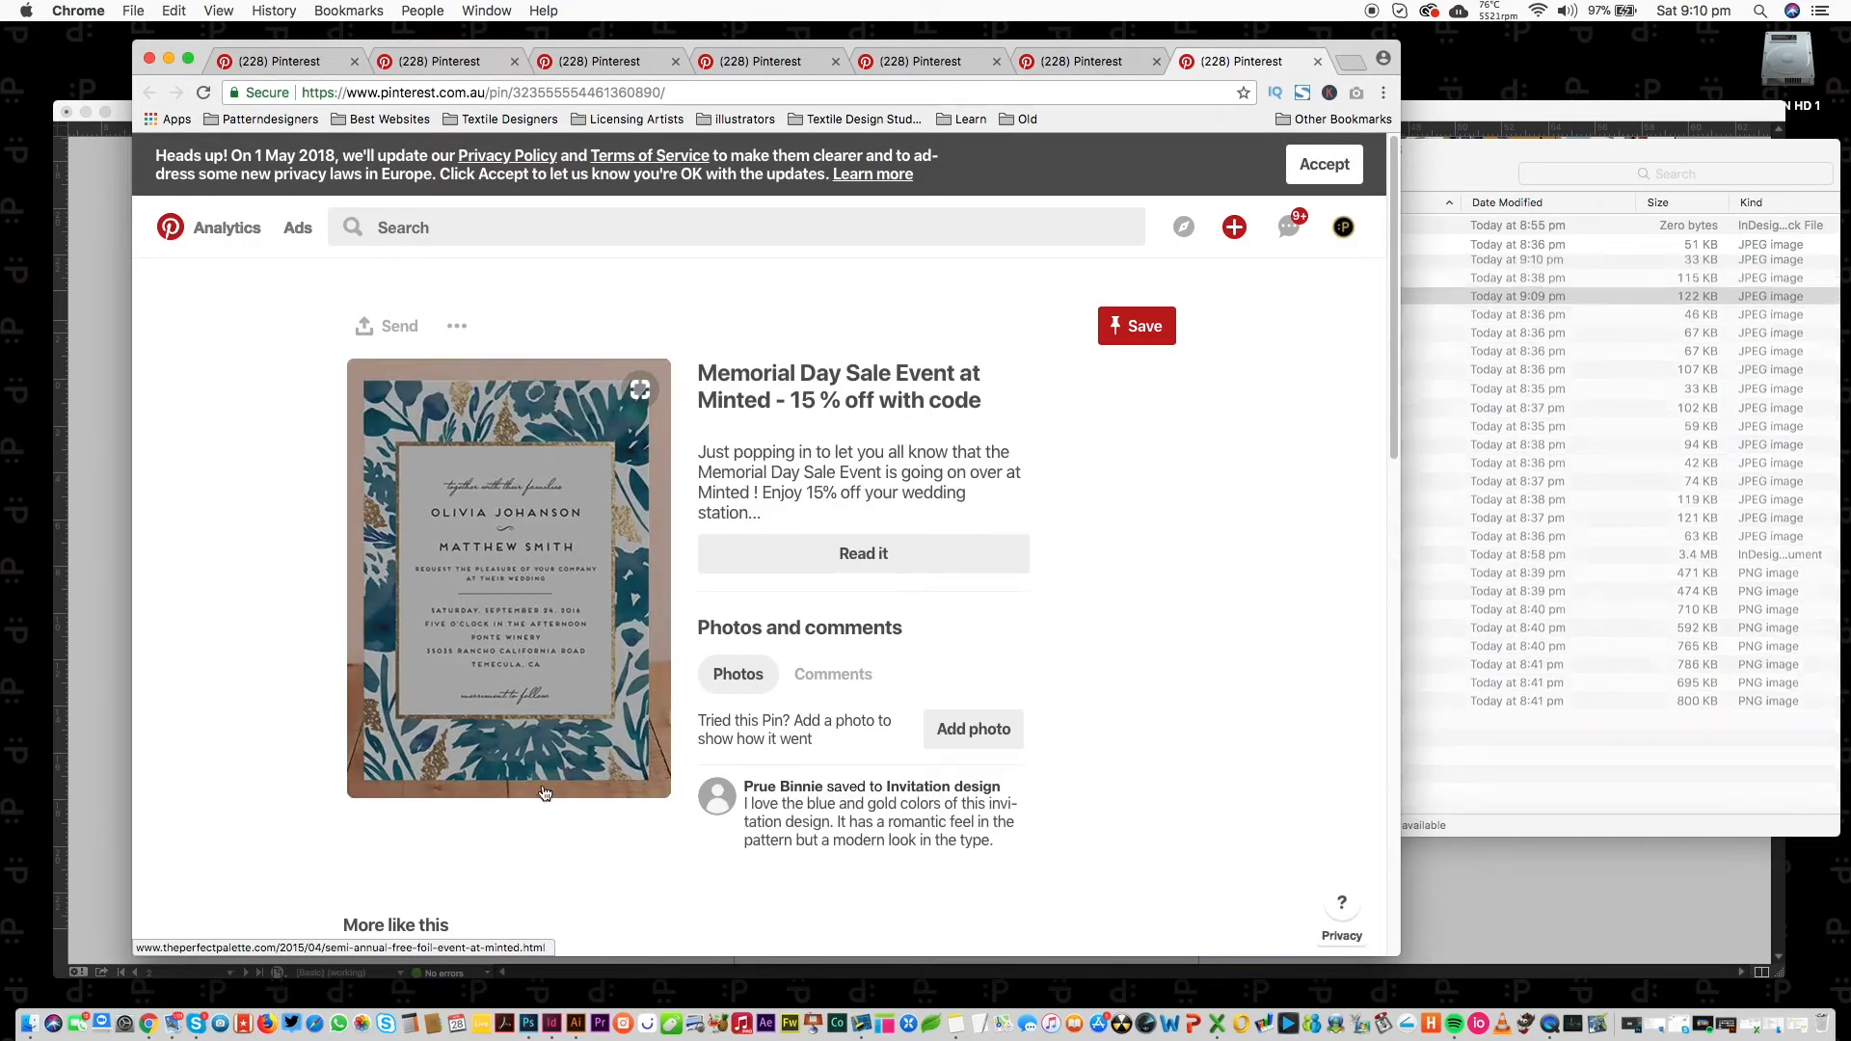
click(1080, 61)
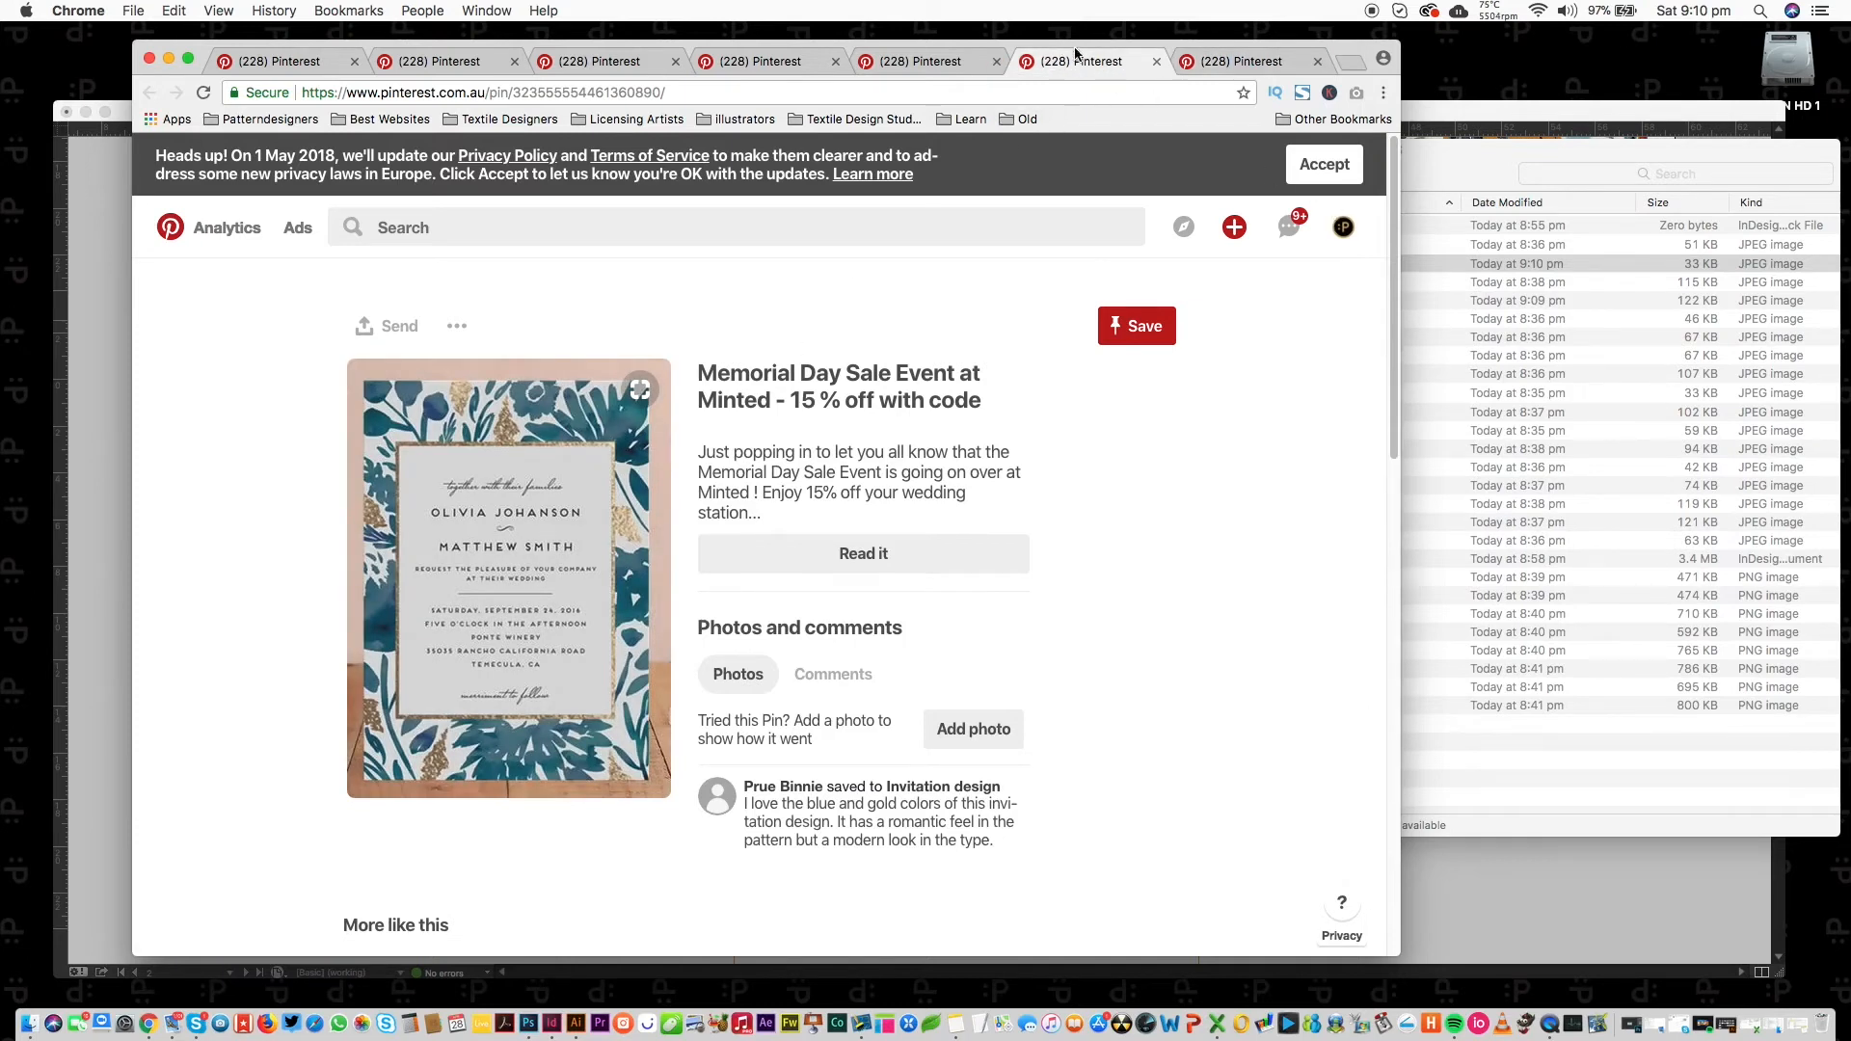
click(1243, 60)
click(88, 255)
click(676, 554)
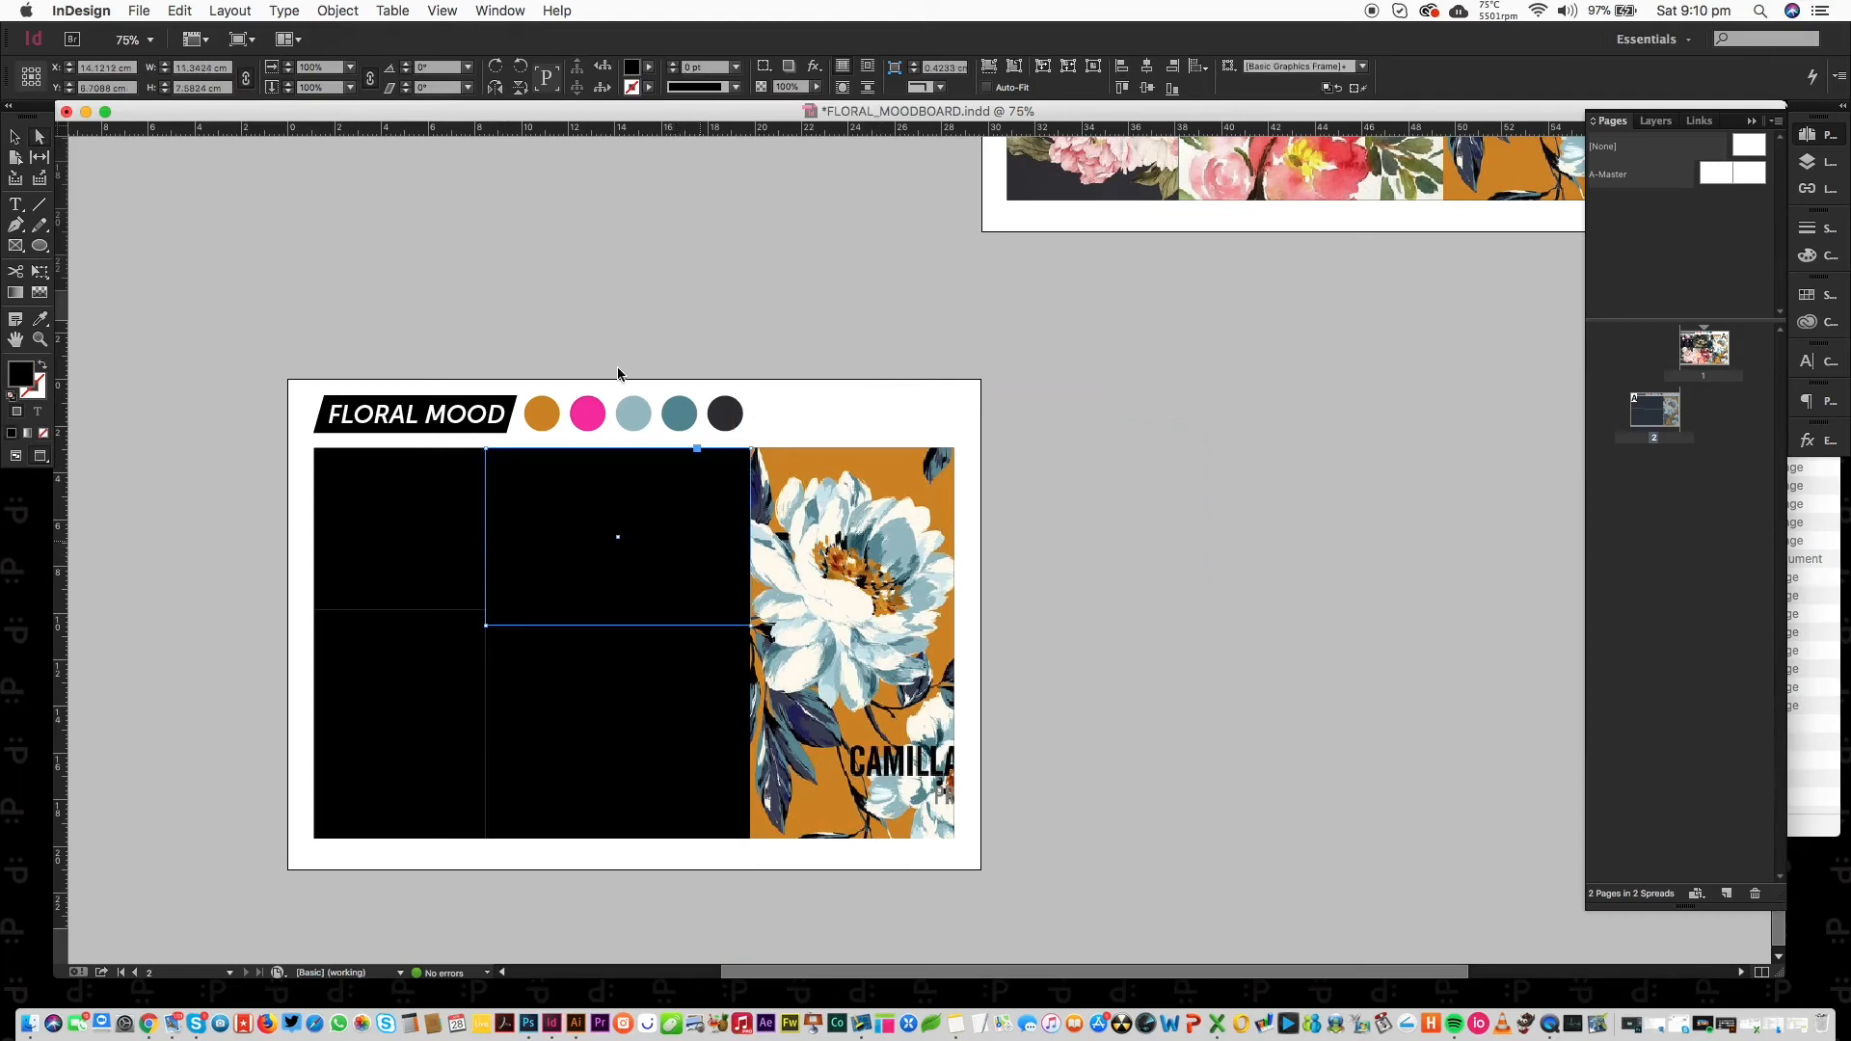
Place the newly saved ornate book-cover image into the selected upper-middle frame.
key(super+d)
click(373, 521)
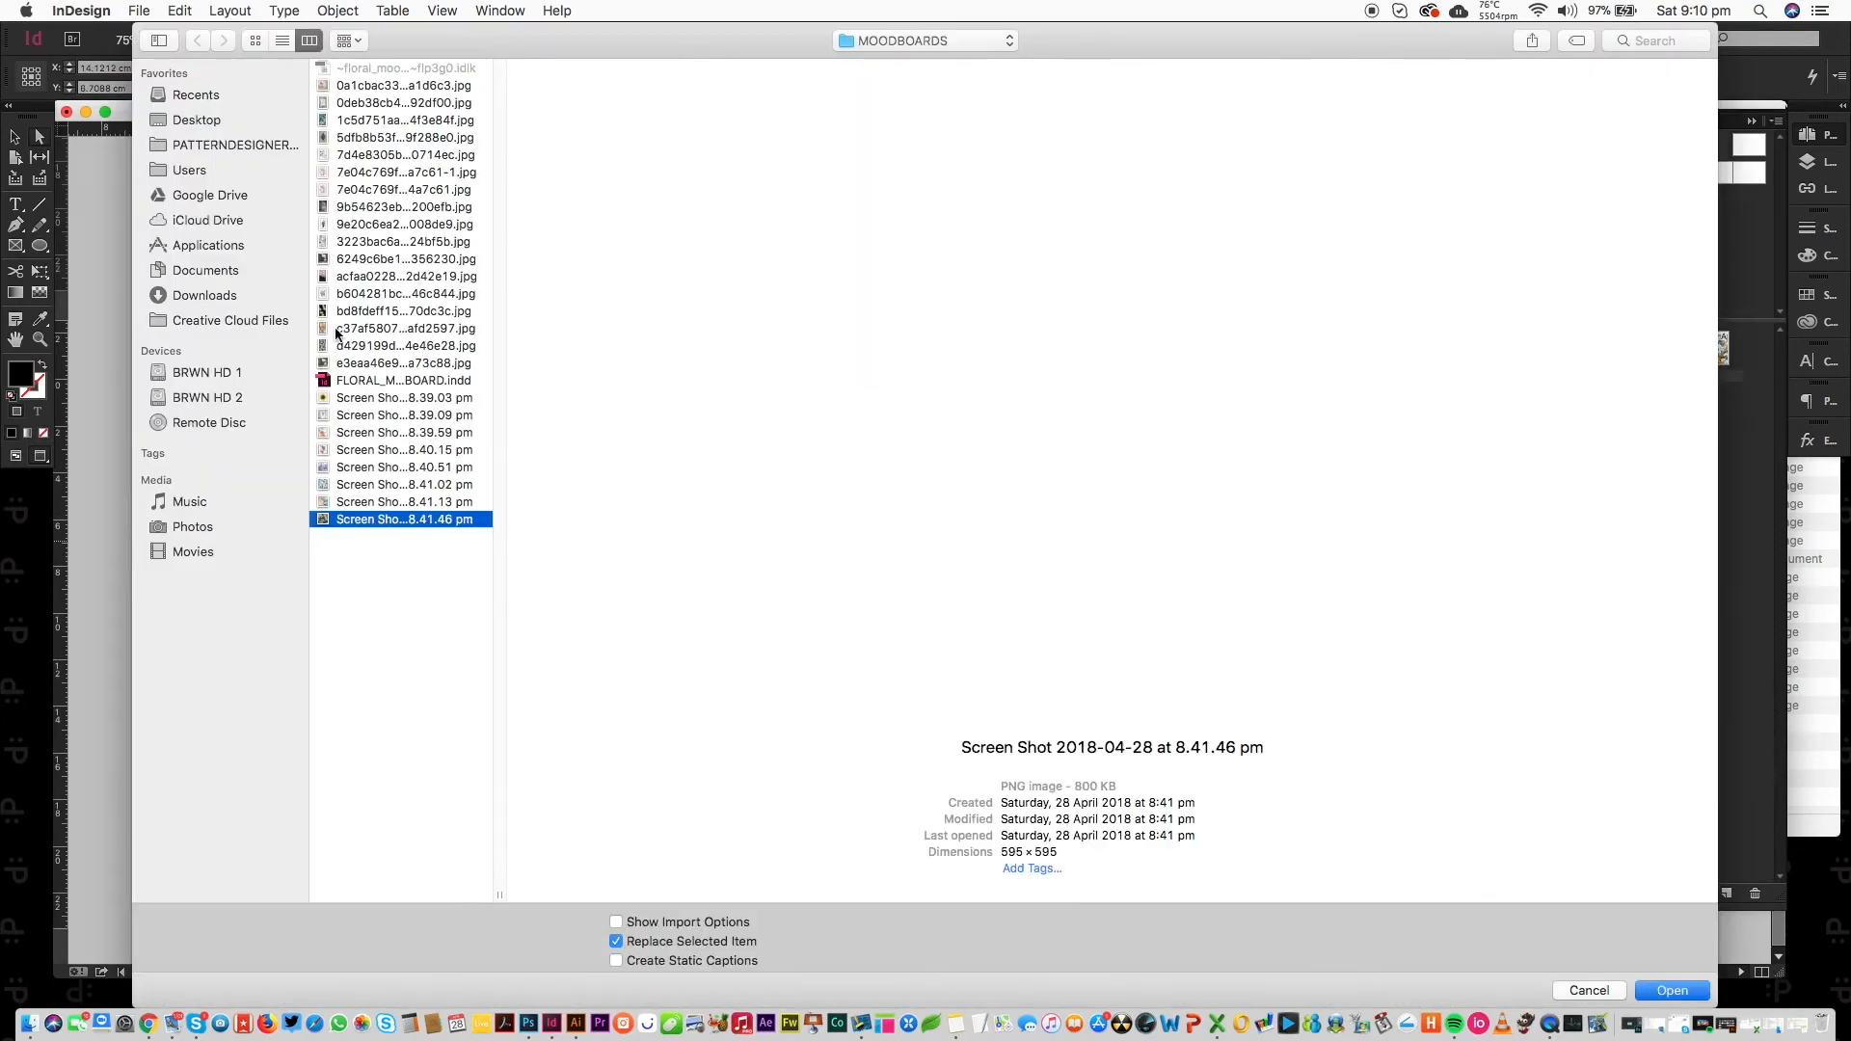
key(Up)
key(Up)
key(Up)
key(Up)
key(Up)
key(Up)
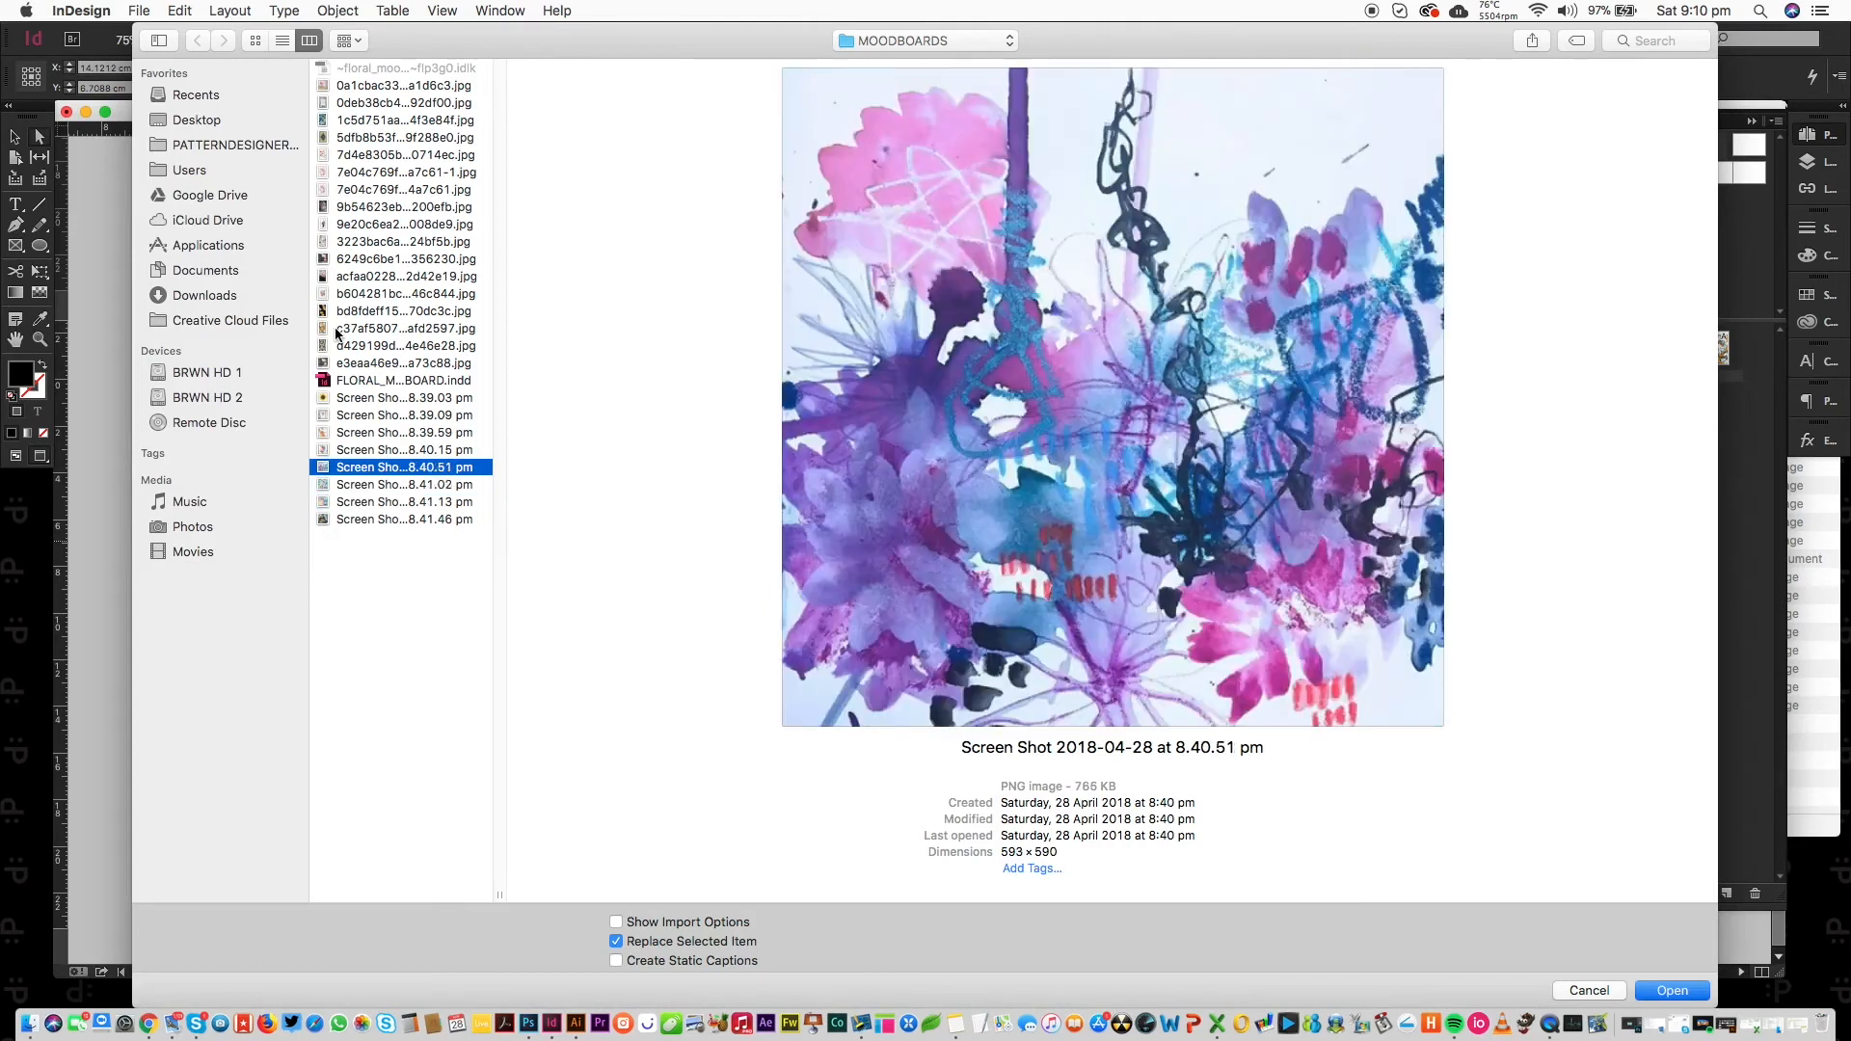
key(Up)
key(Up)
key(Up)
key(Up)
key(Up)
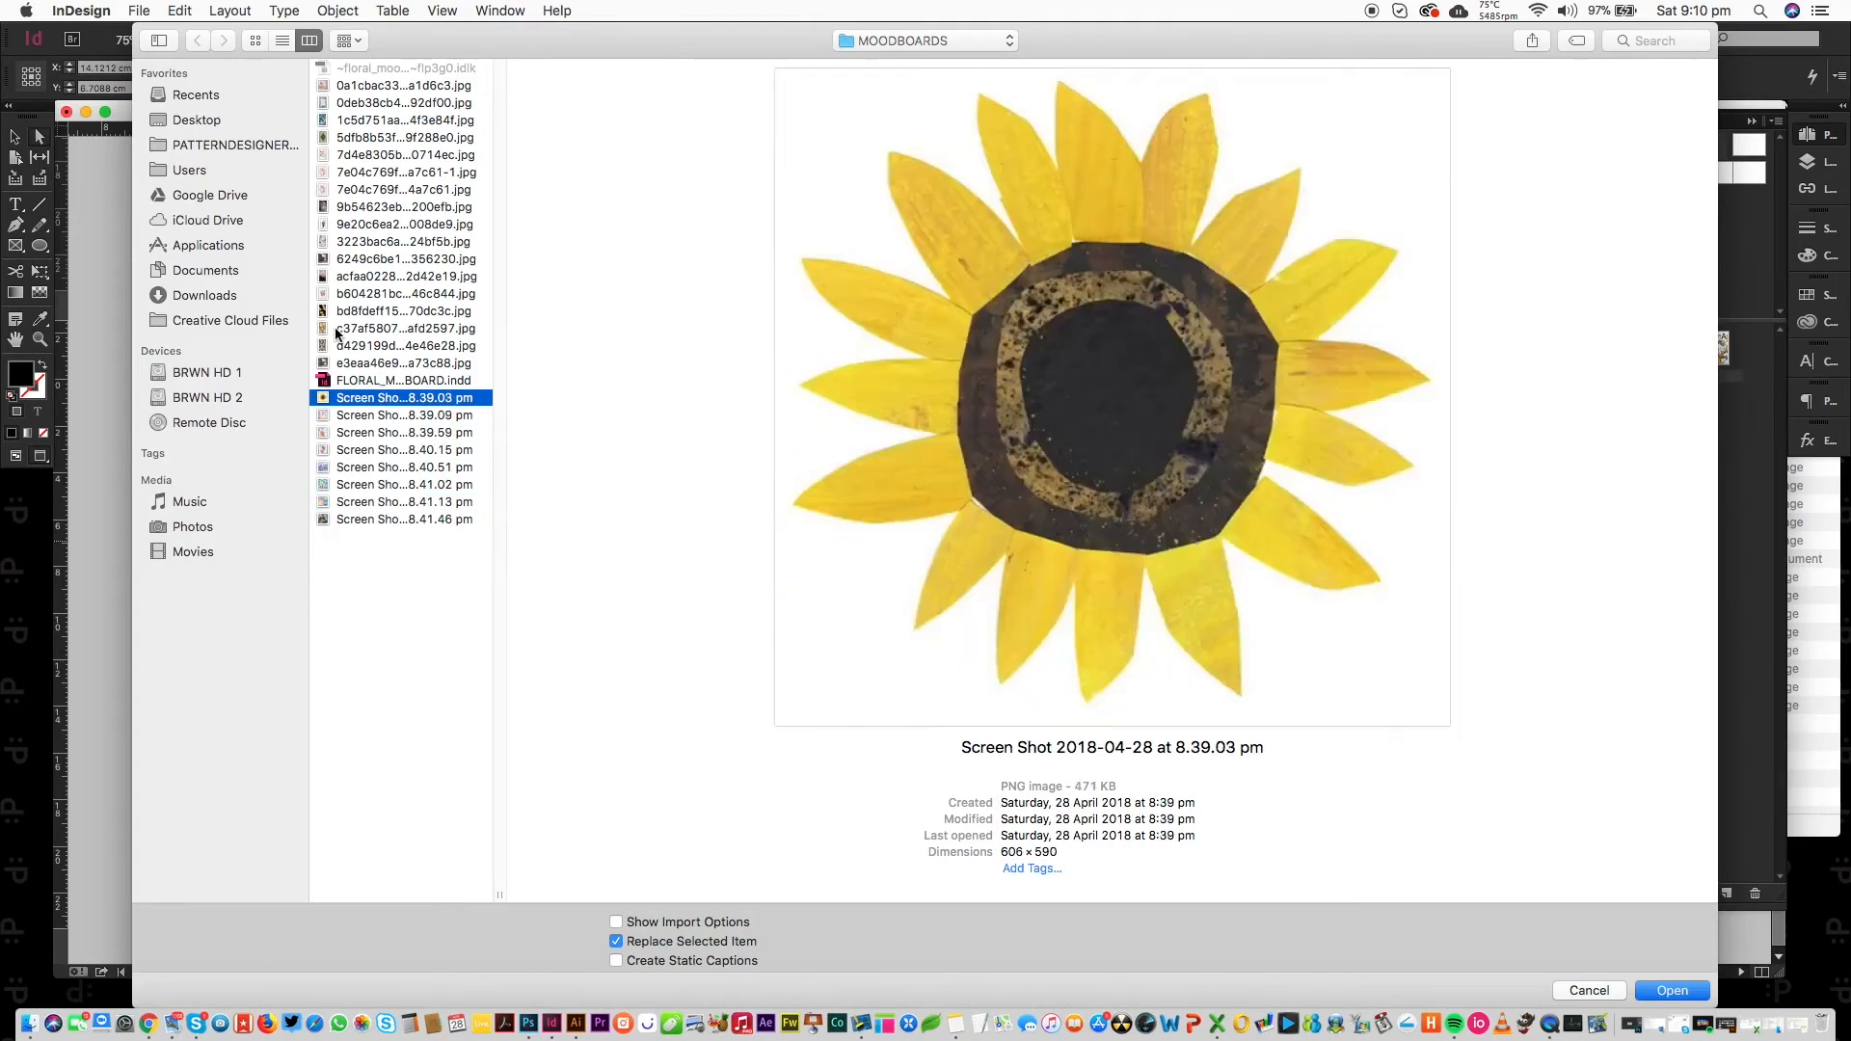
key(Up)
key(Up)
key(Up)
key(Up)
key(Up)
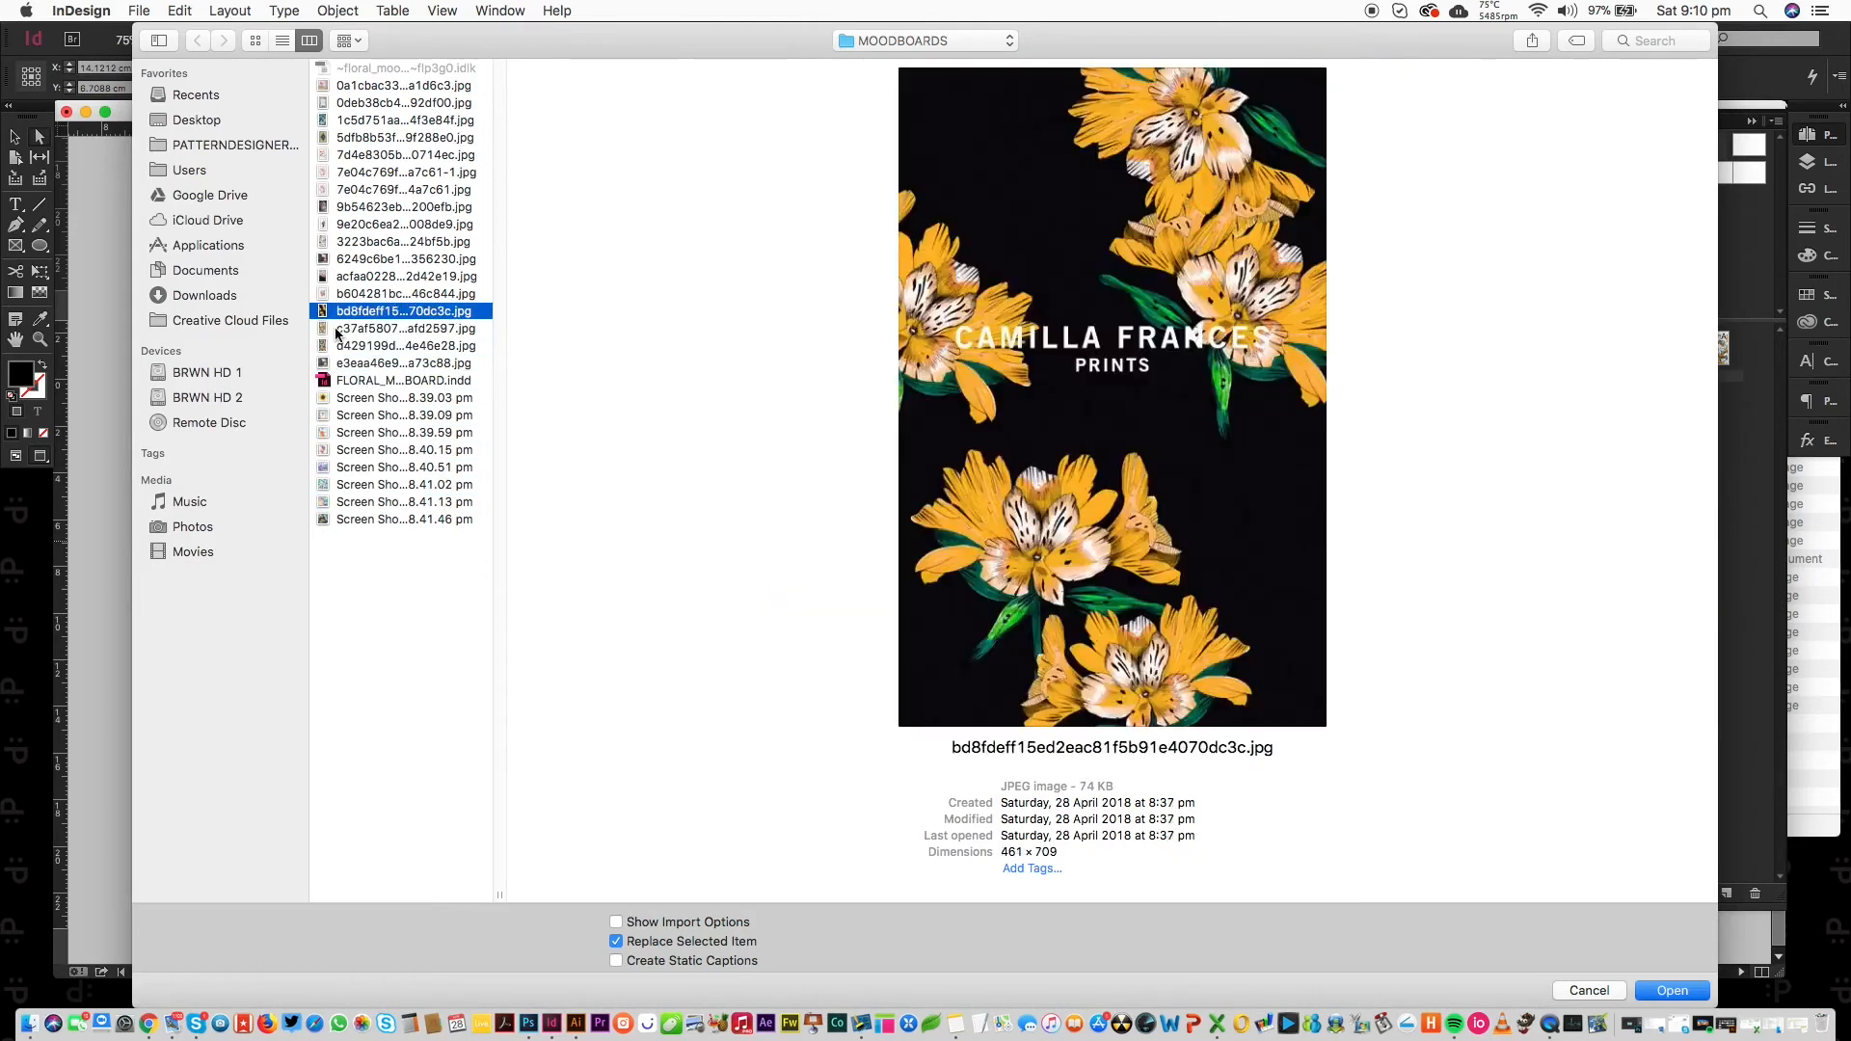
key(Up)
key(Up)
key(Up)
key(Up)
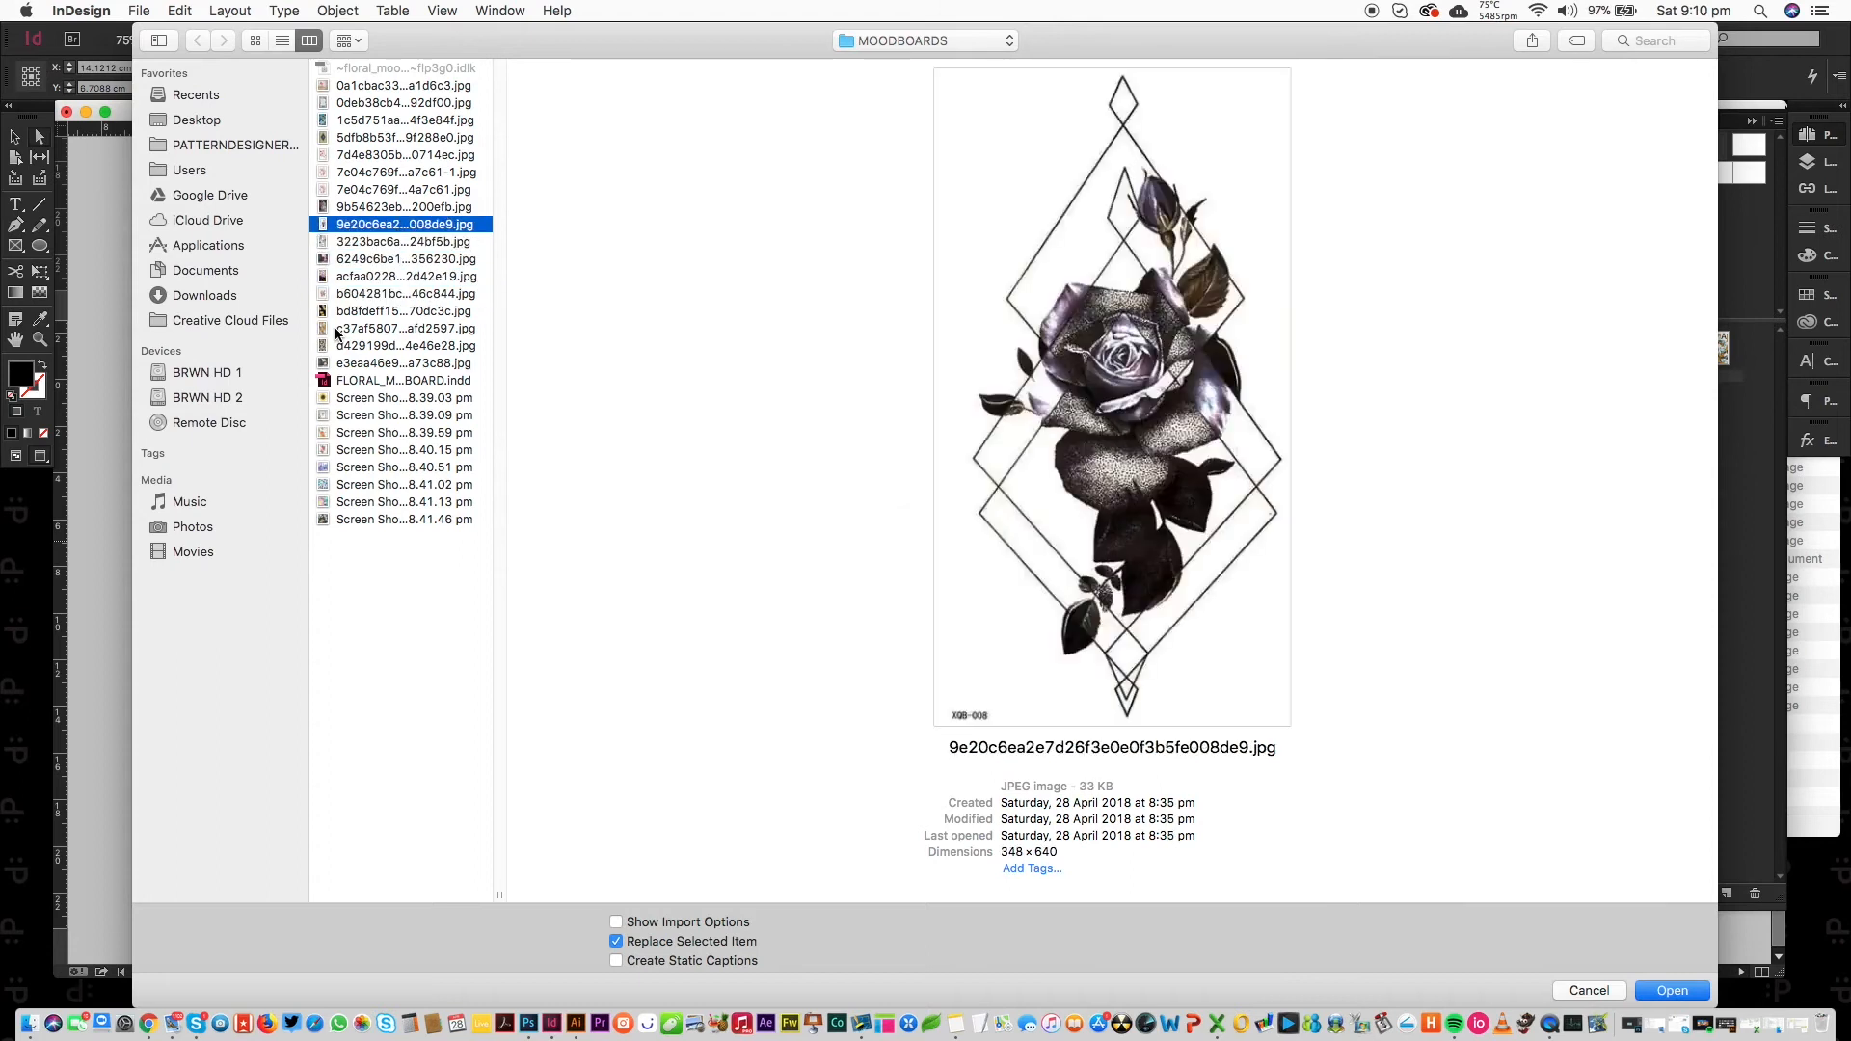
key(Up)
key(Up)
key(Up)
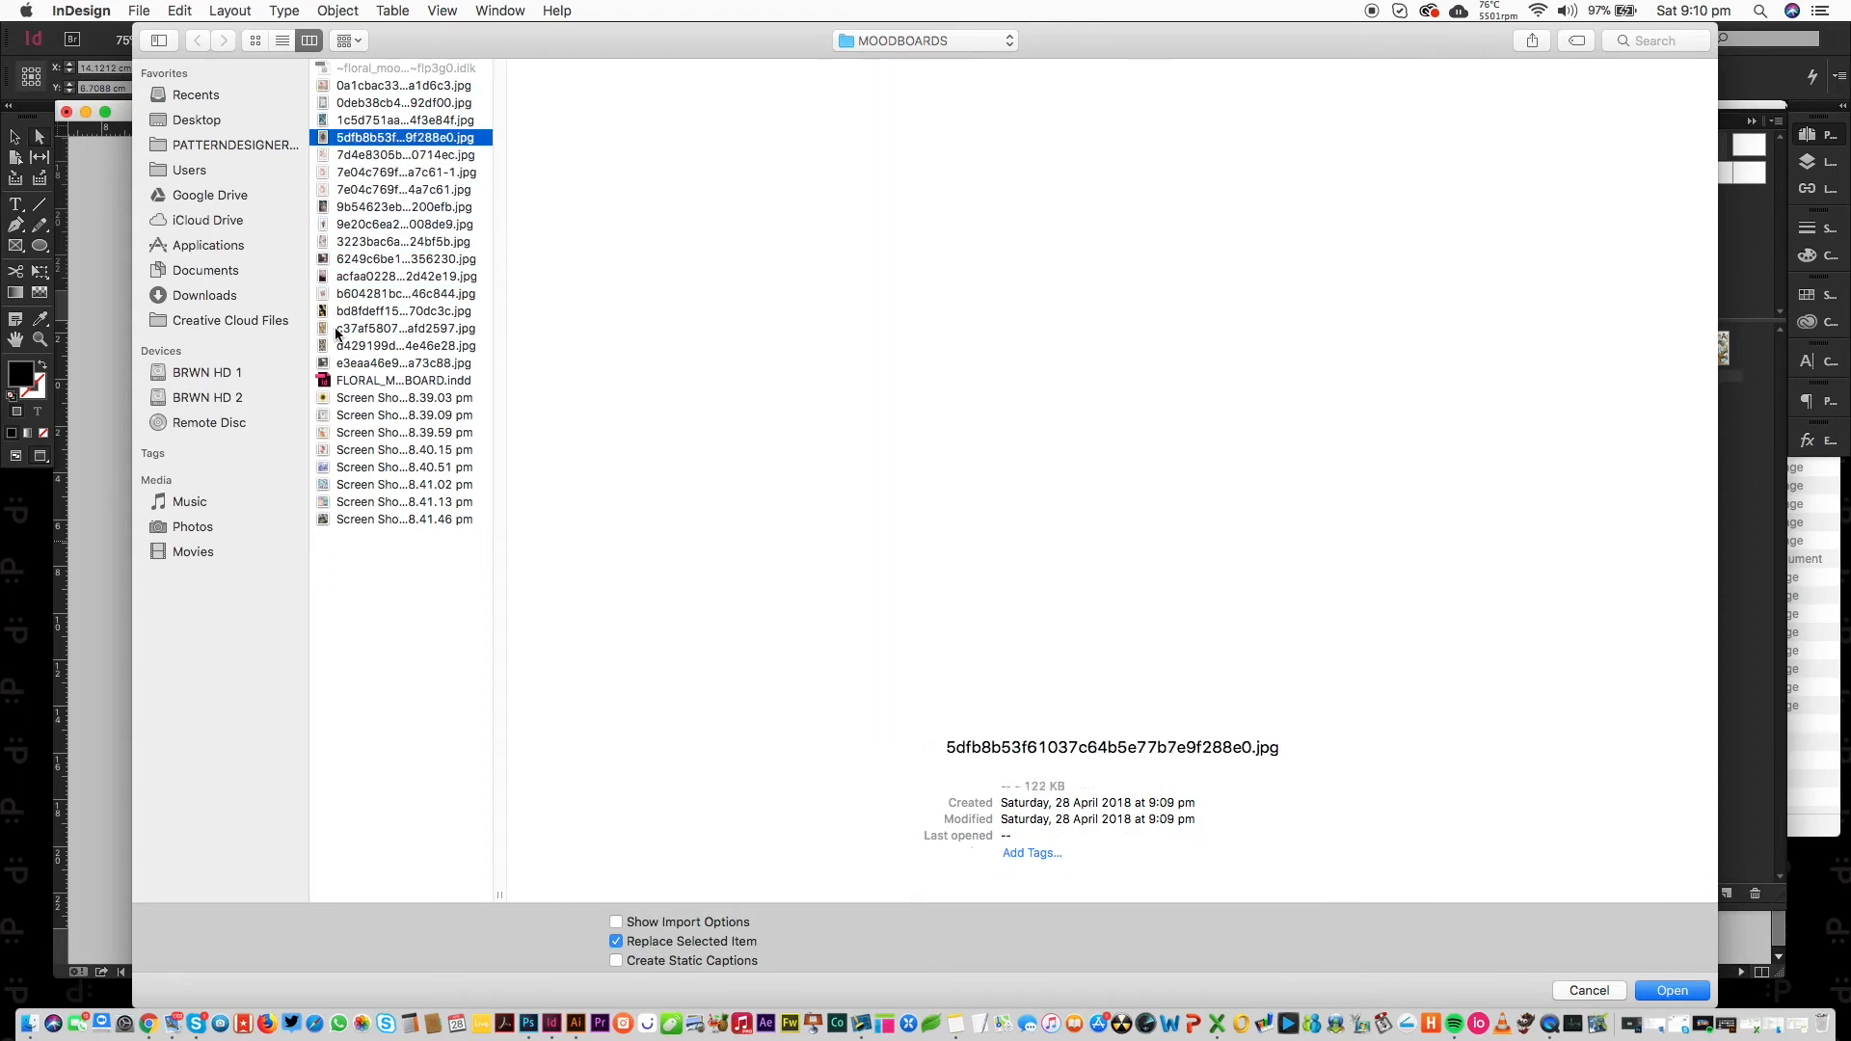
key(Down)
key(Return)
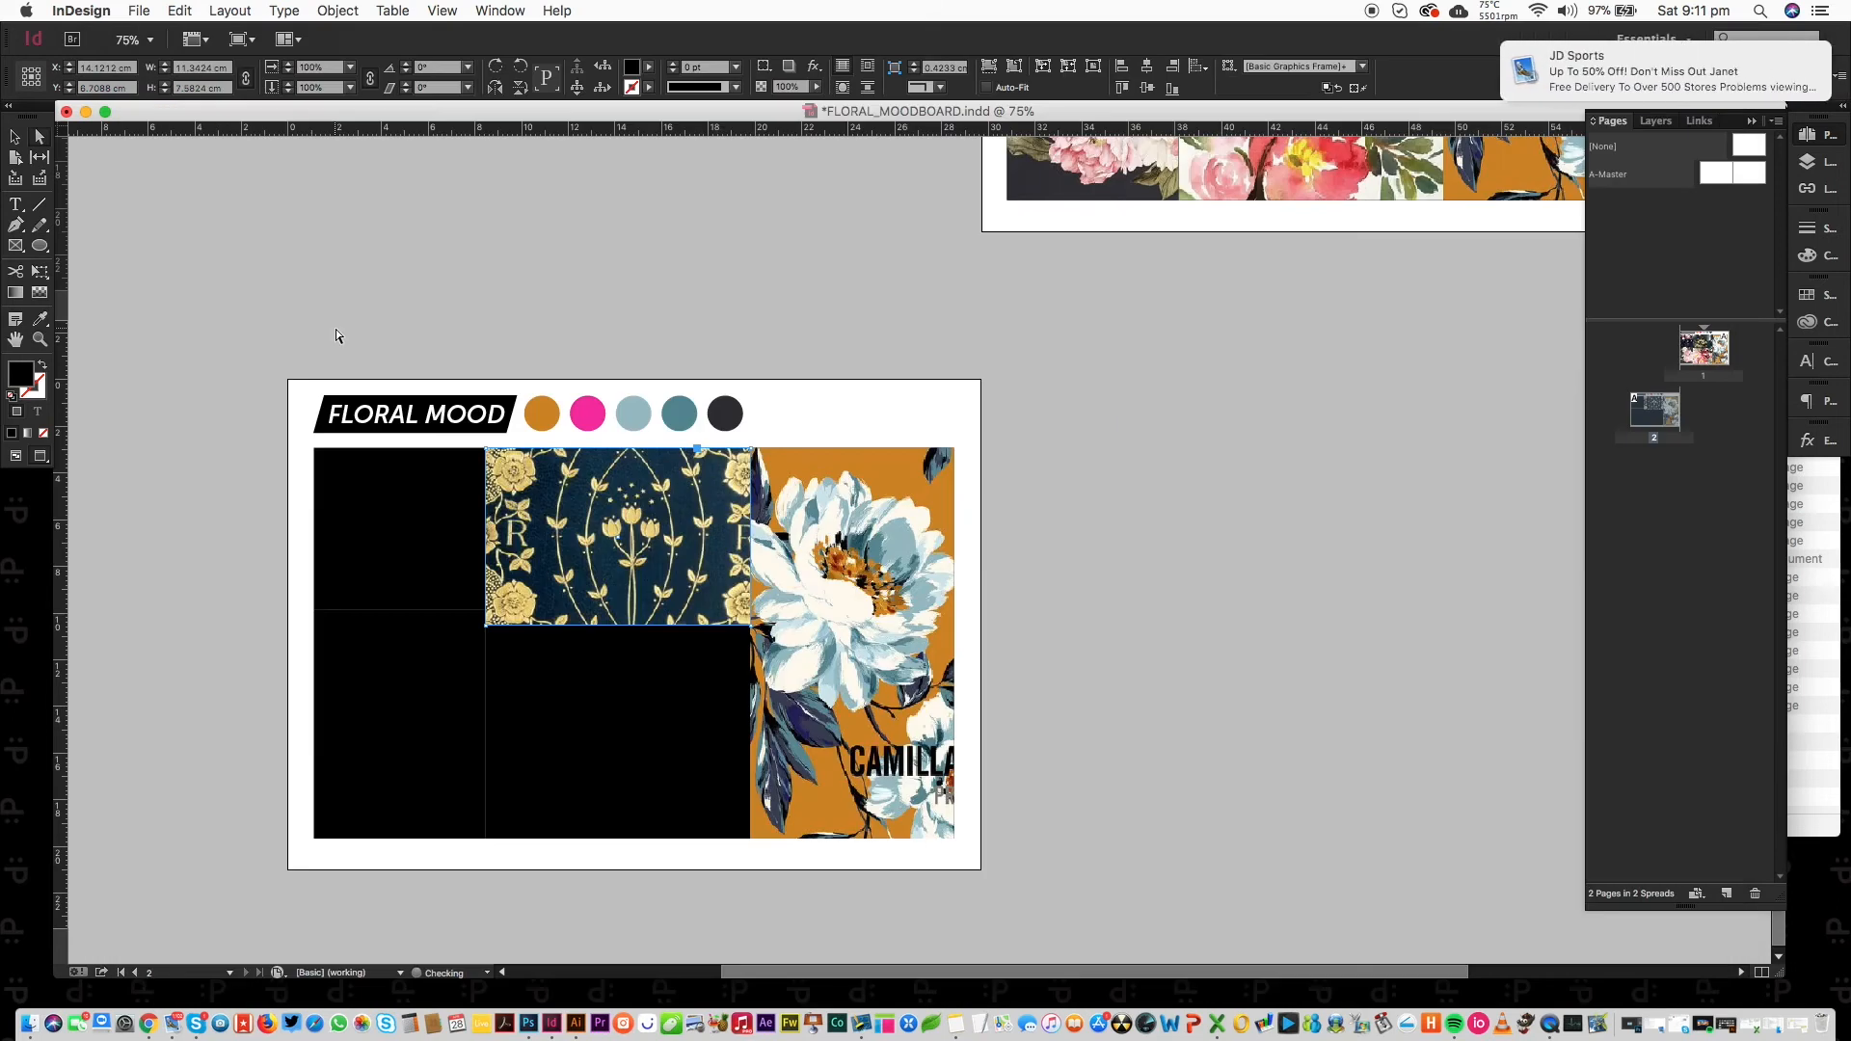
Select the placed pattern, scale it to 70% and shift it within the frame.
click(650, 598)
drag(648, 560, 640, 560)
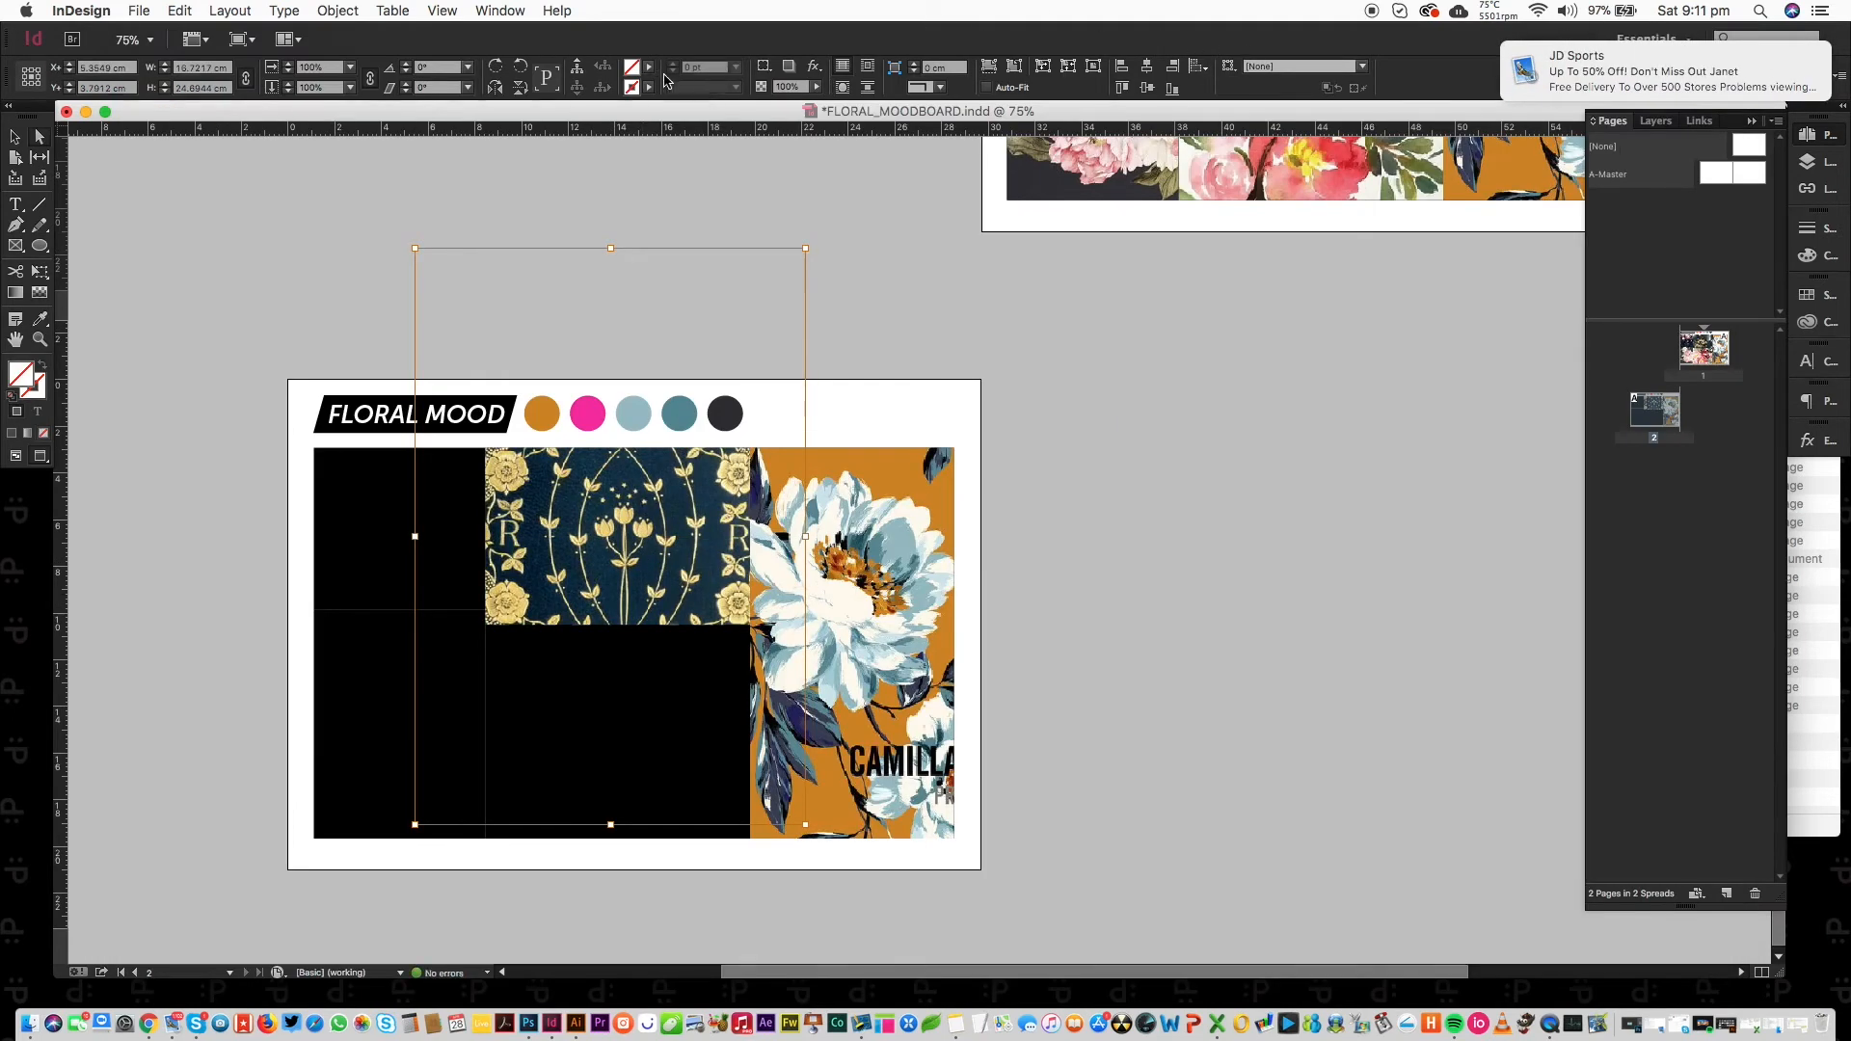
text(70)
key(Return)
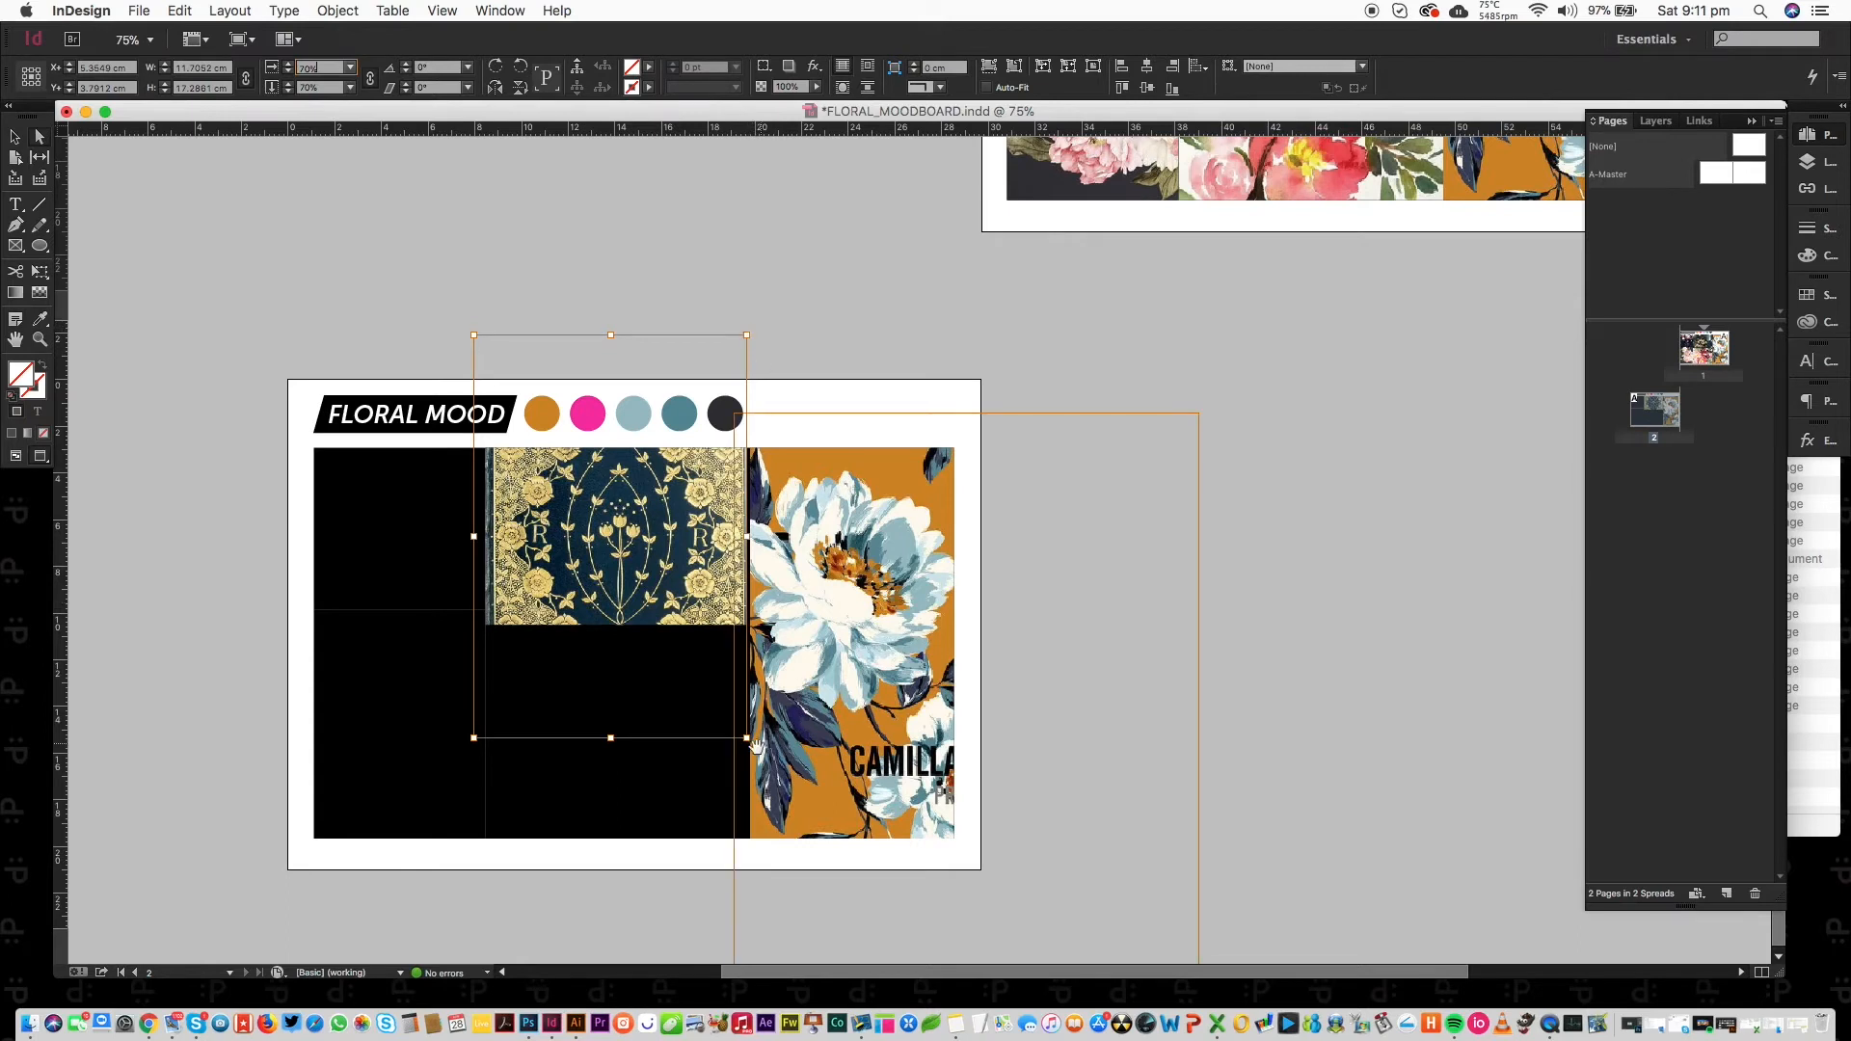
drag(605, 565, 622, 557)
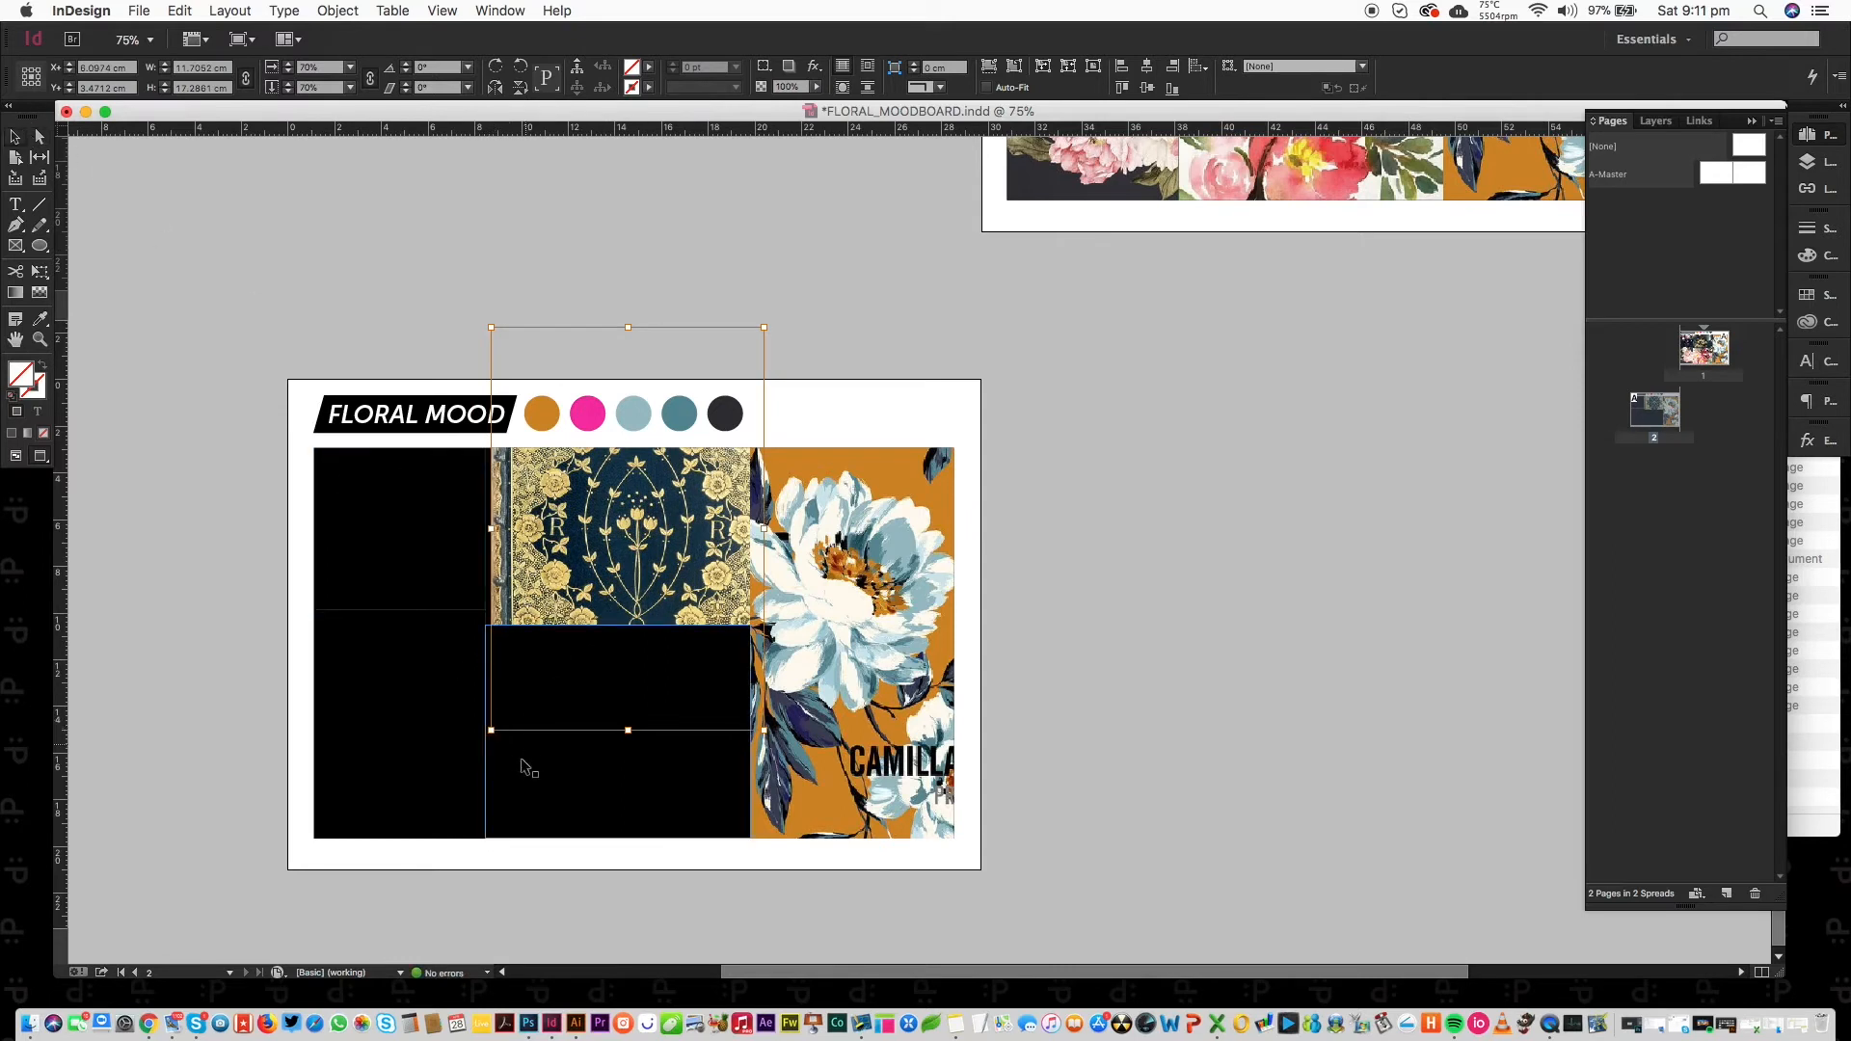
Rotate the pattern 90°, resize it to 57% and nudge it up inside the frame.
drag(487, 738, 429, 617)
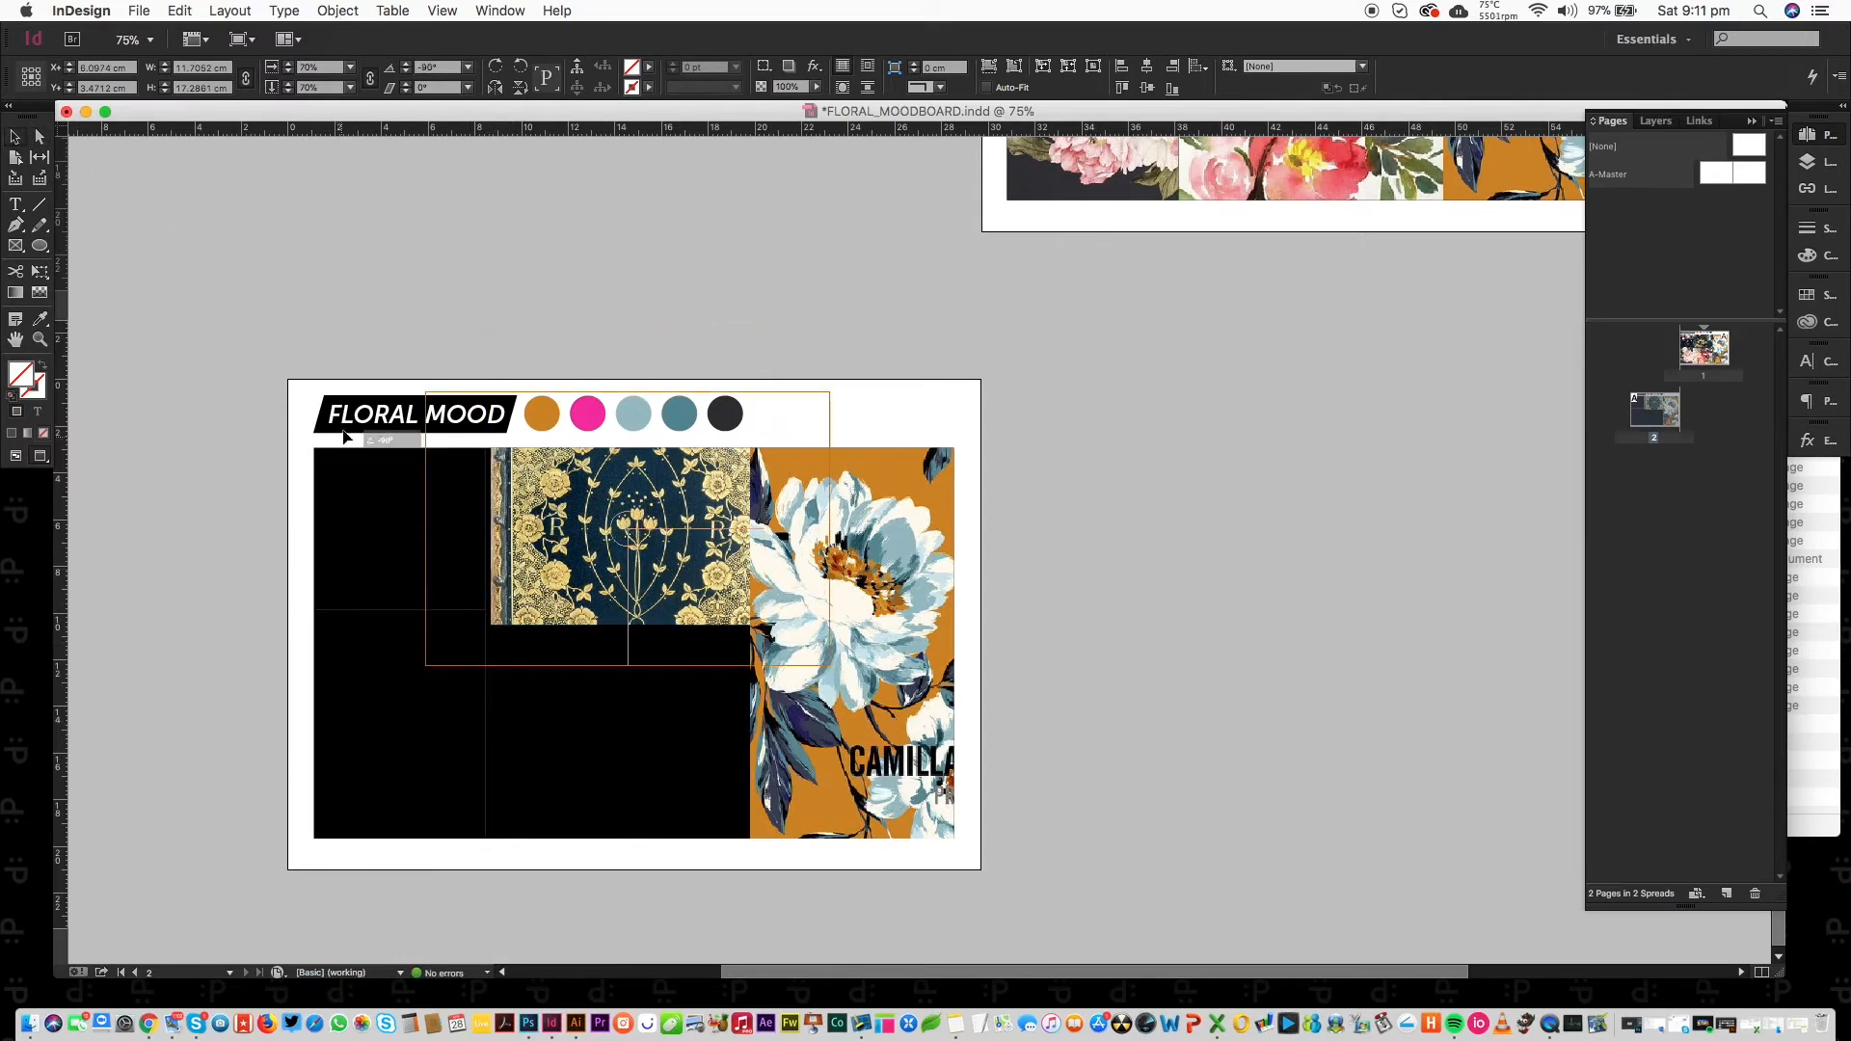
drag(654, 538, 648, 550)
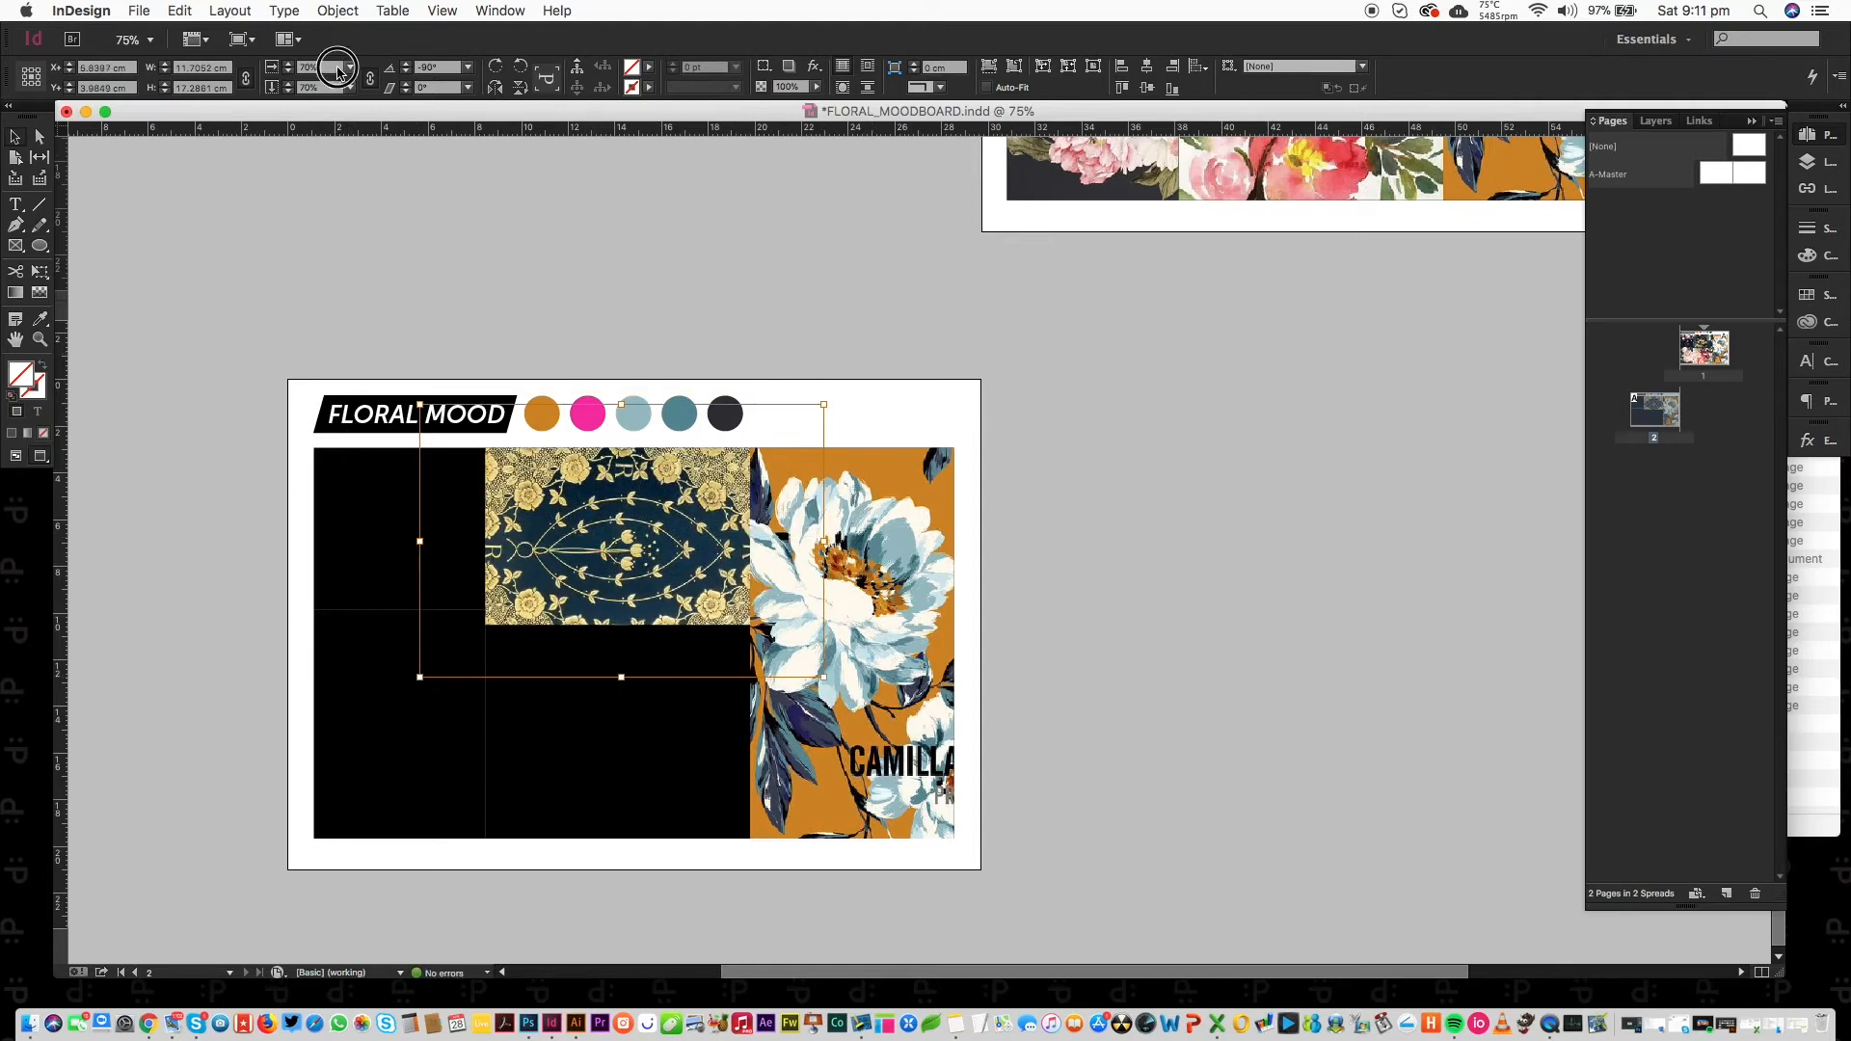
key(super+comma)
key(super+comma)
key(super+comma)
key(super+comma)
key(super+comma)
key(super+comma)
key(super+comma)
key(super+comma)
key(super+comma)
key(super+comma)
key(super+comma)
key(super+comma)
key(super+comma)
key(super+comma)
key(super+comma)
key(super+comma)
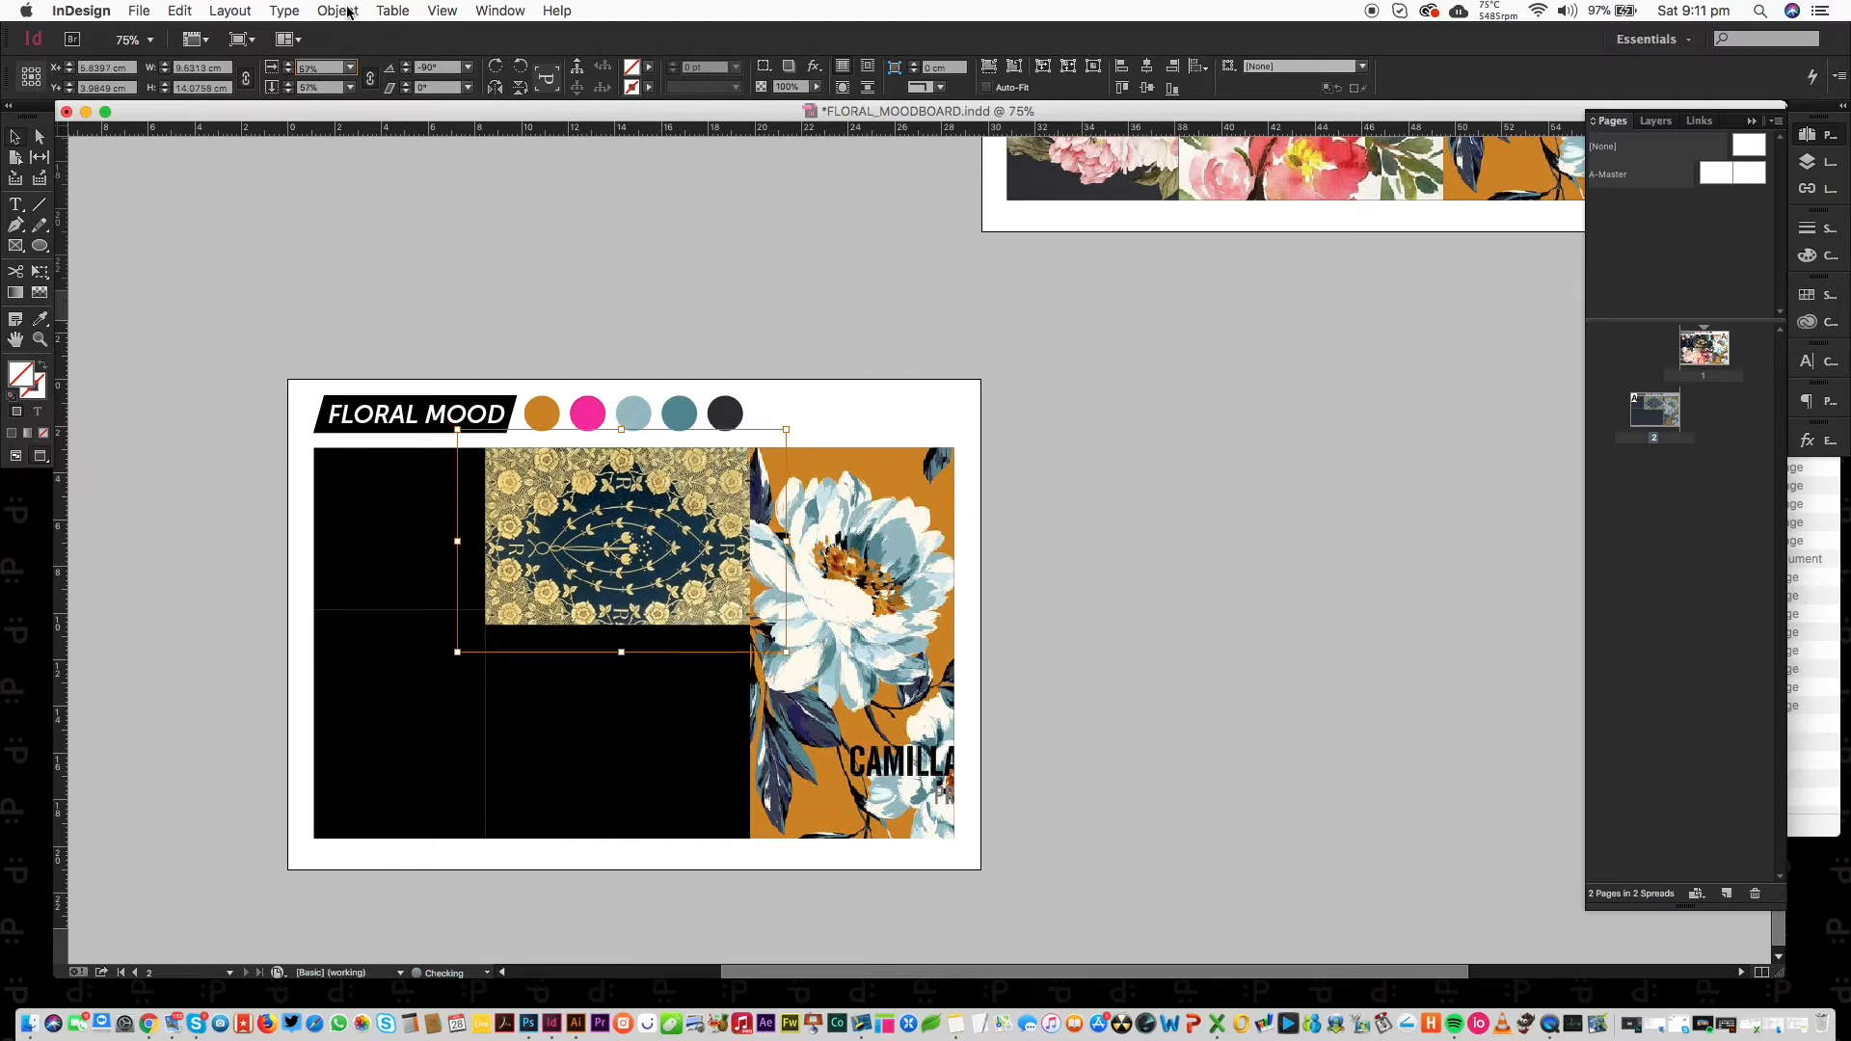
key(super+period)
key(super+period)
key(super+period)
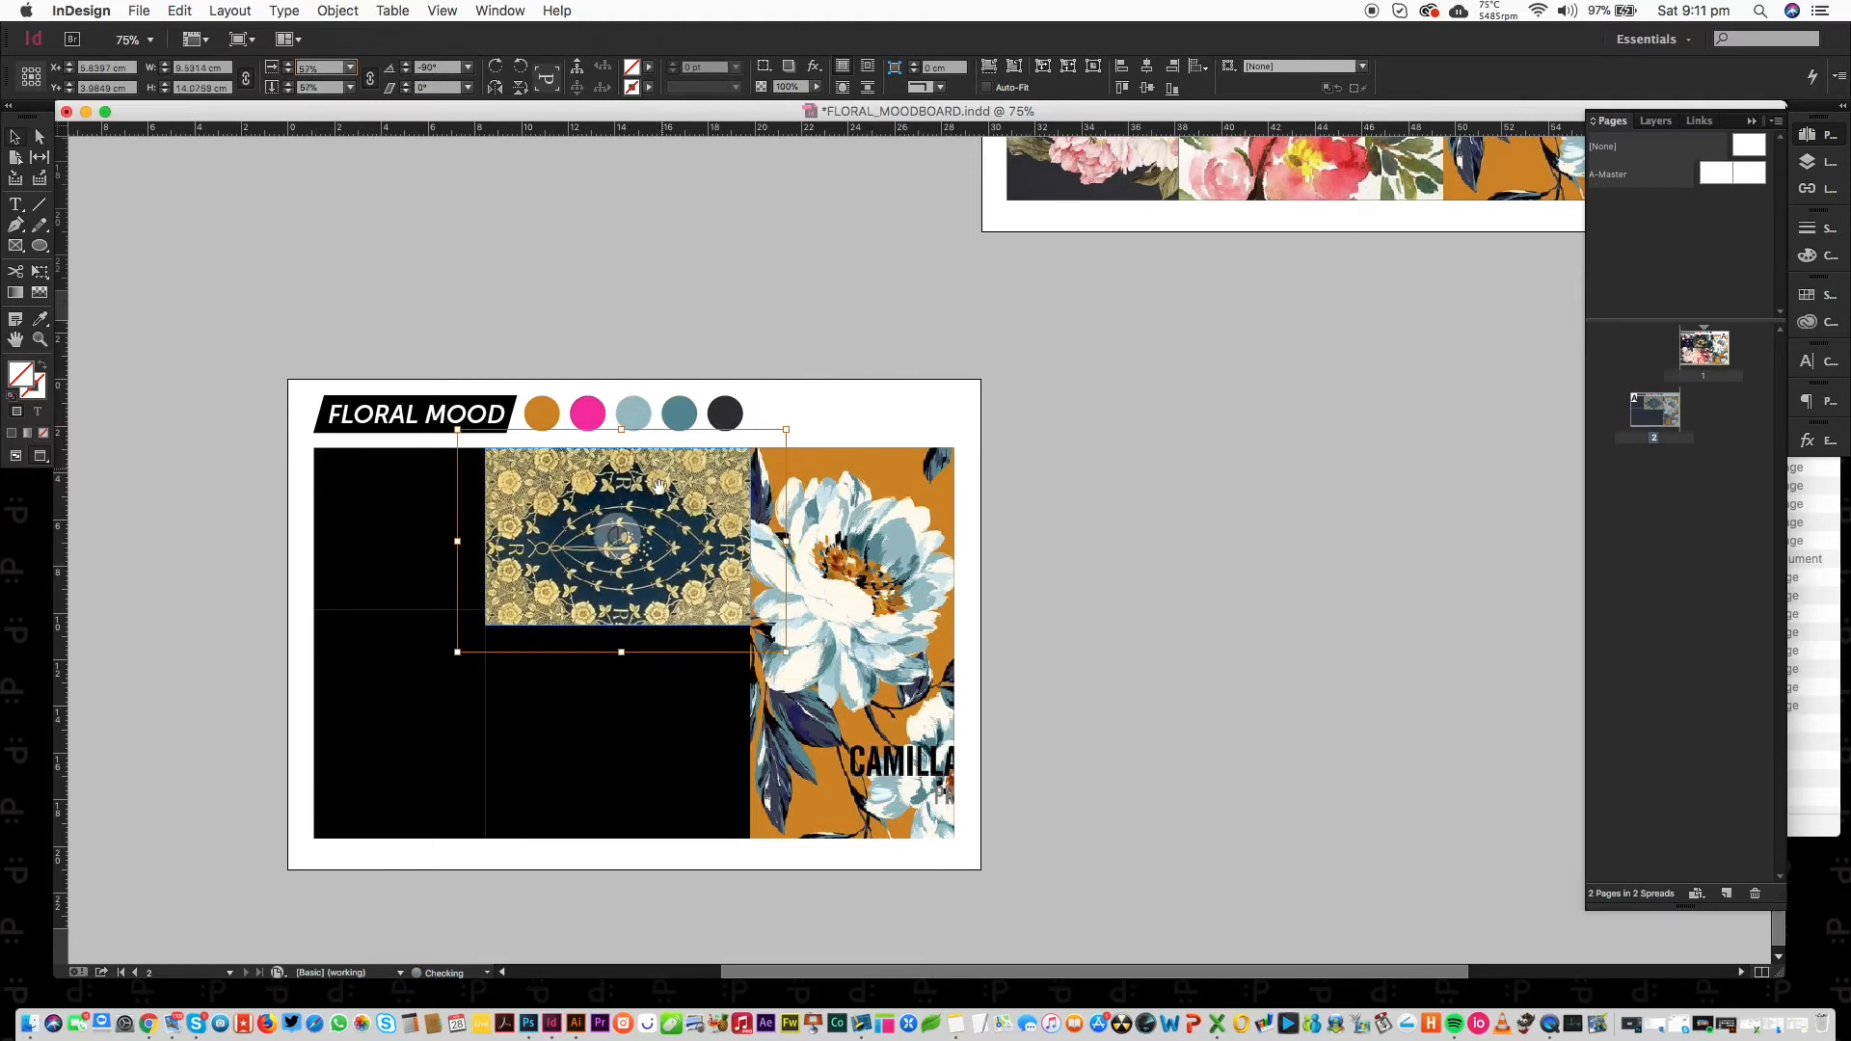
drag(625, 550, 628, 534)
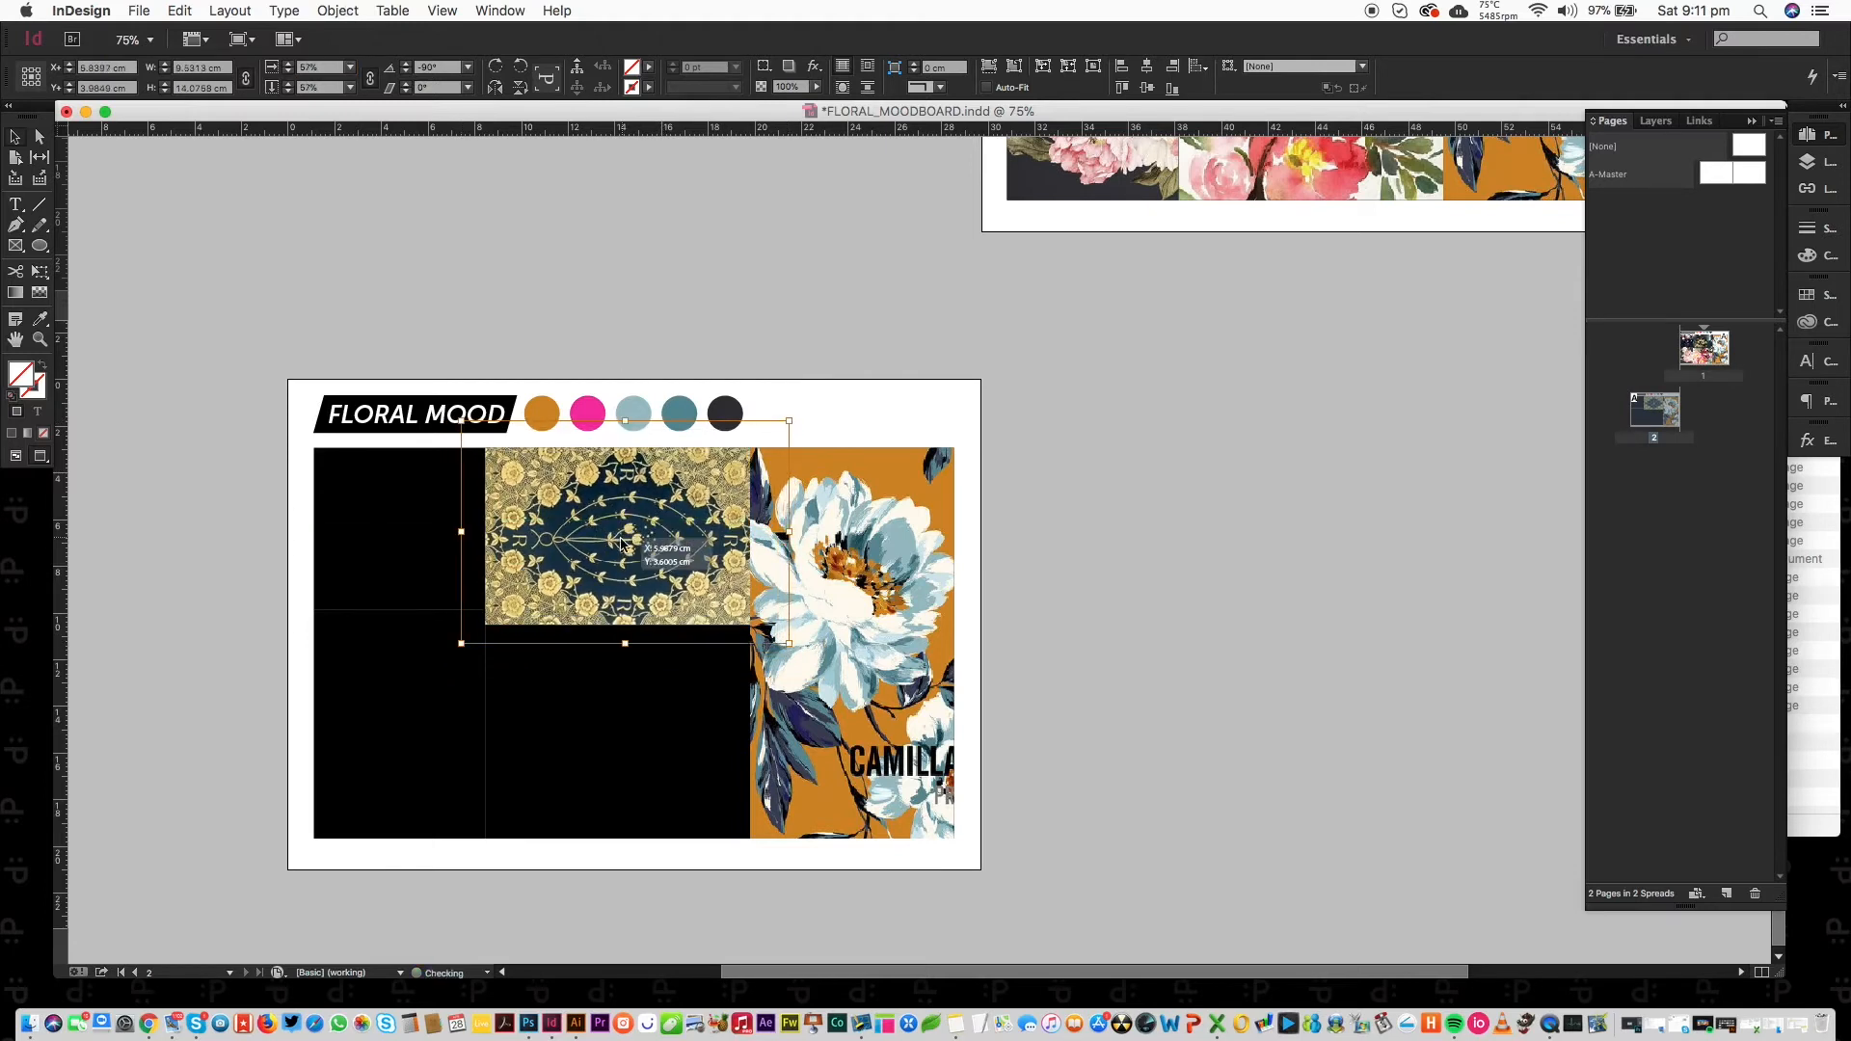
click(1076, 524)
click(607, 741)
click(608, 740)
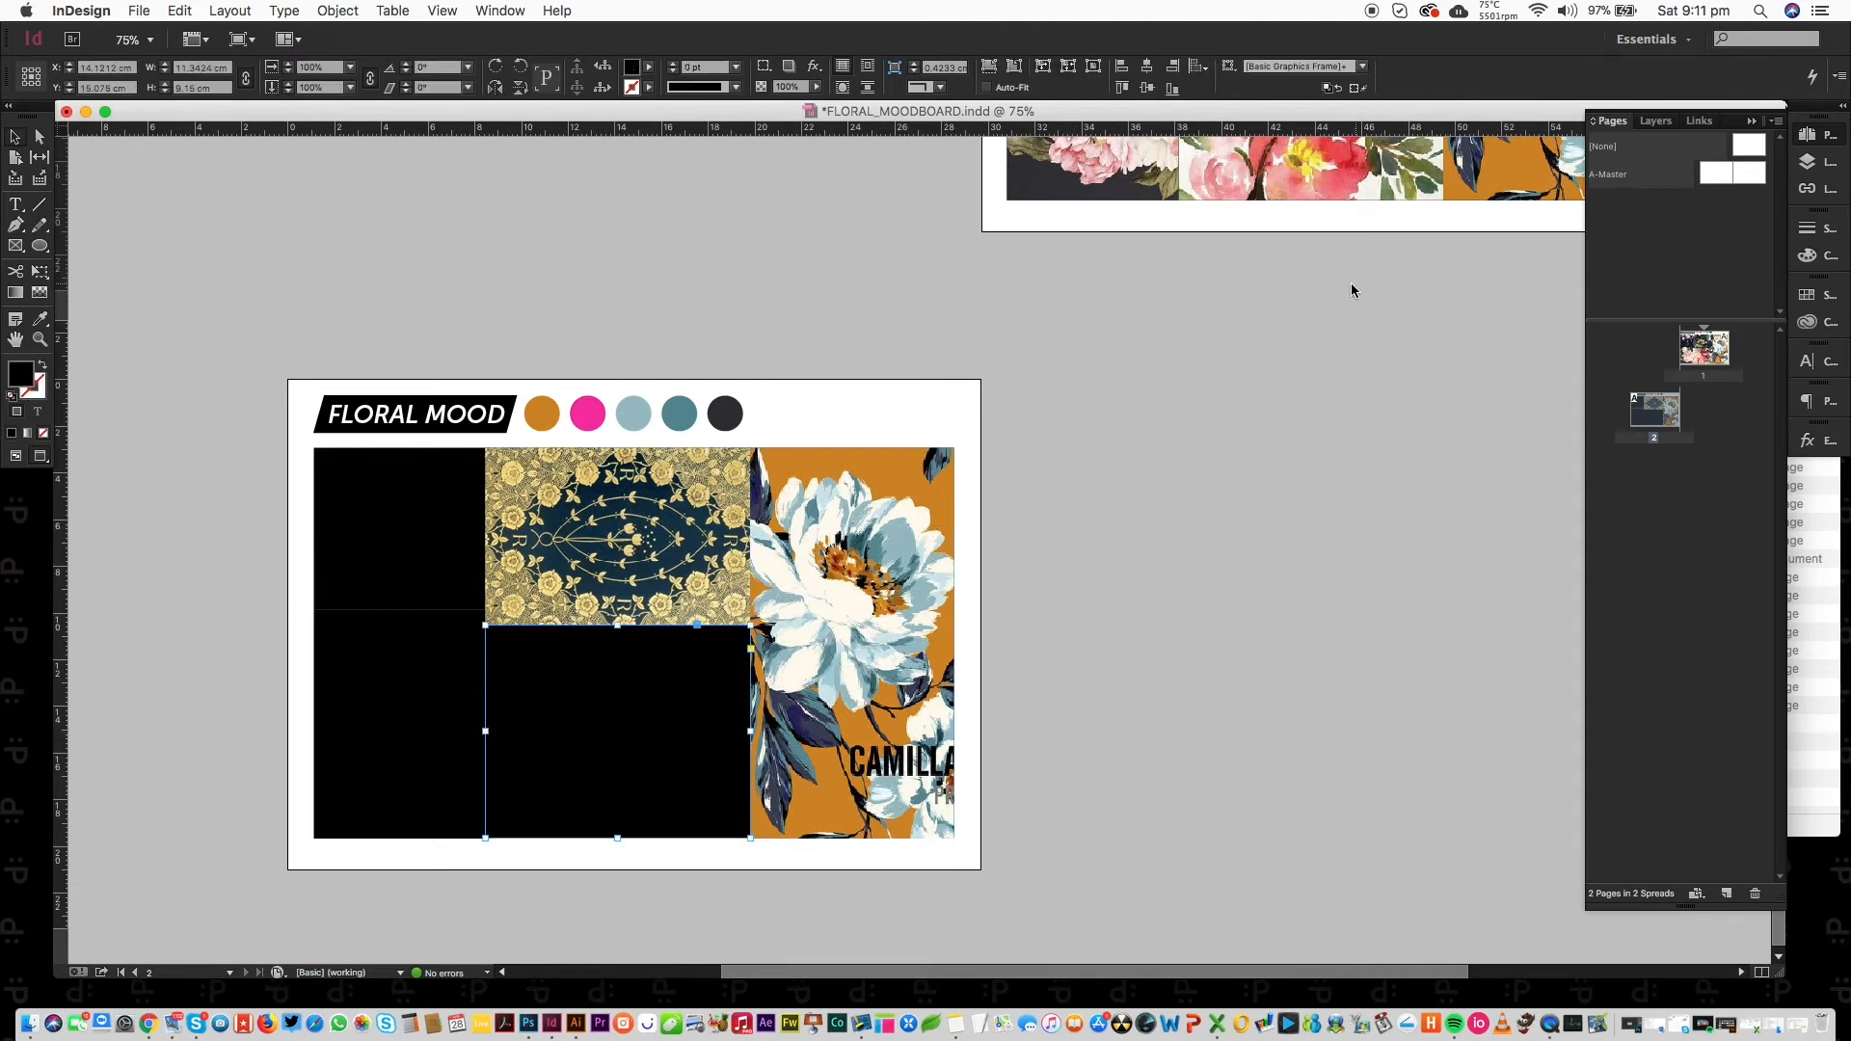
Place the floral wedding invitation image into the lower-middle frame.
key(super+d)
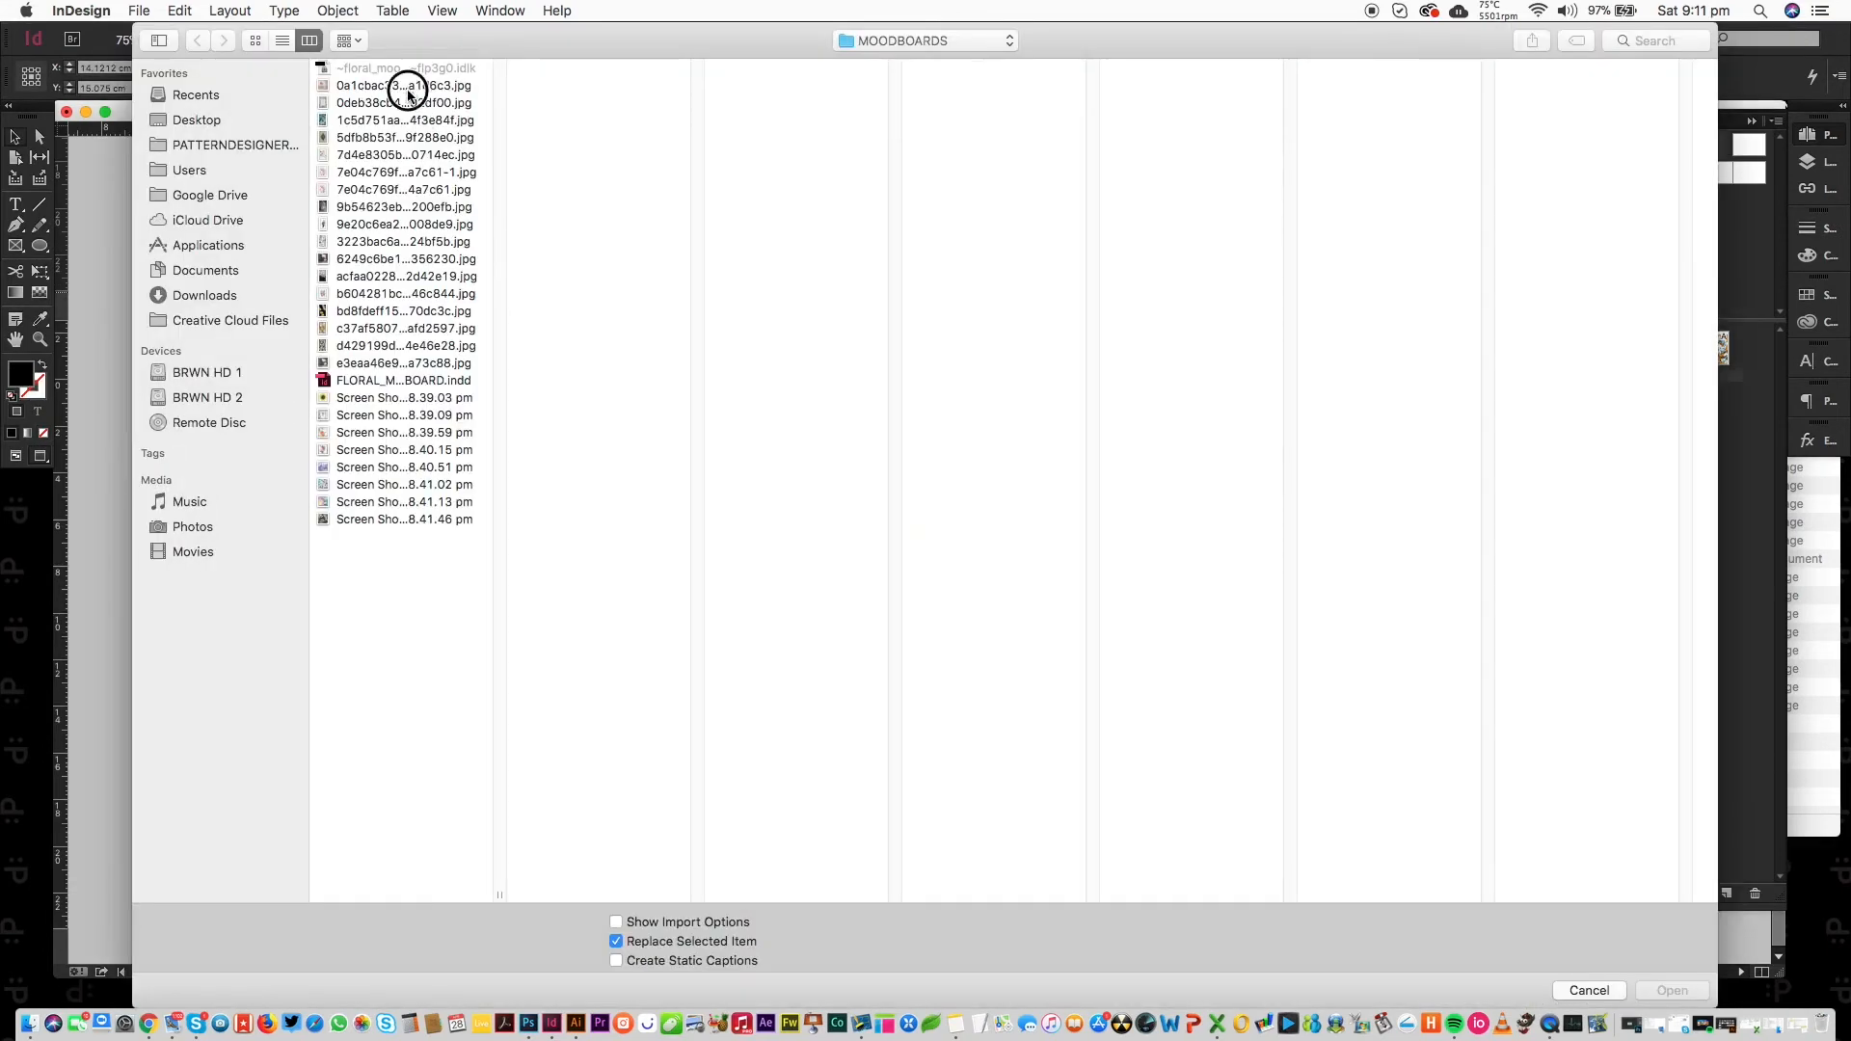
click(407, 89)
key(Down)
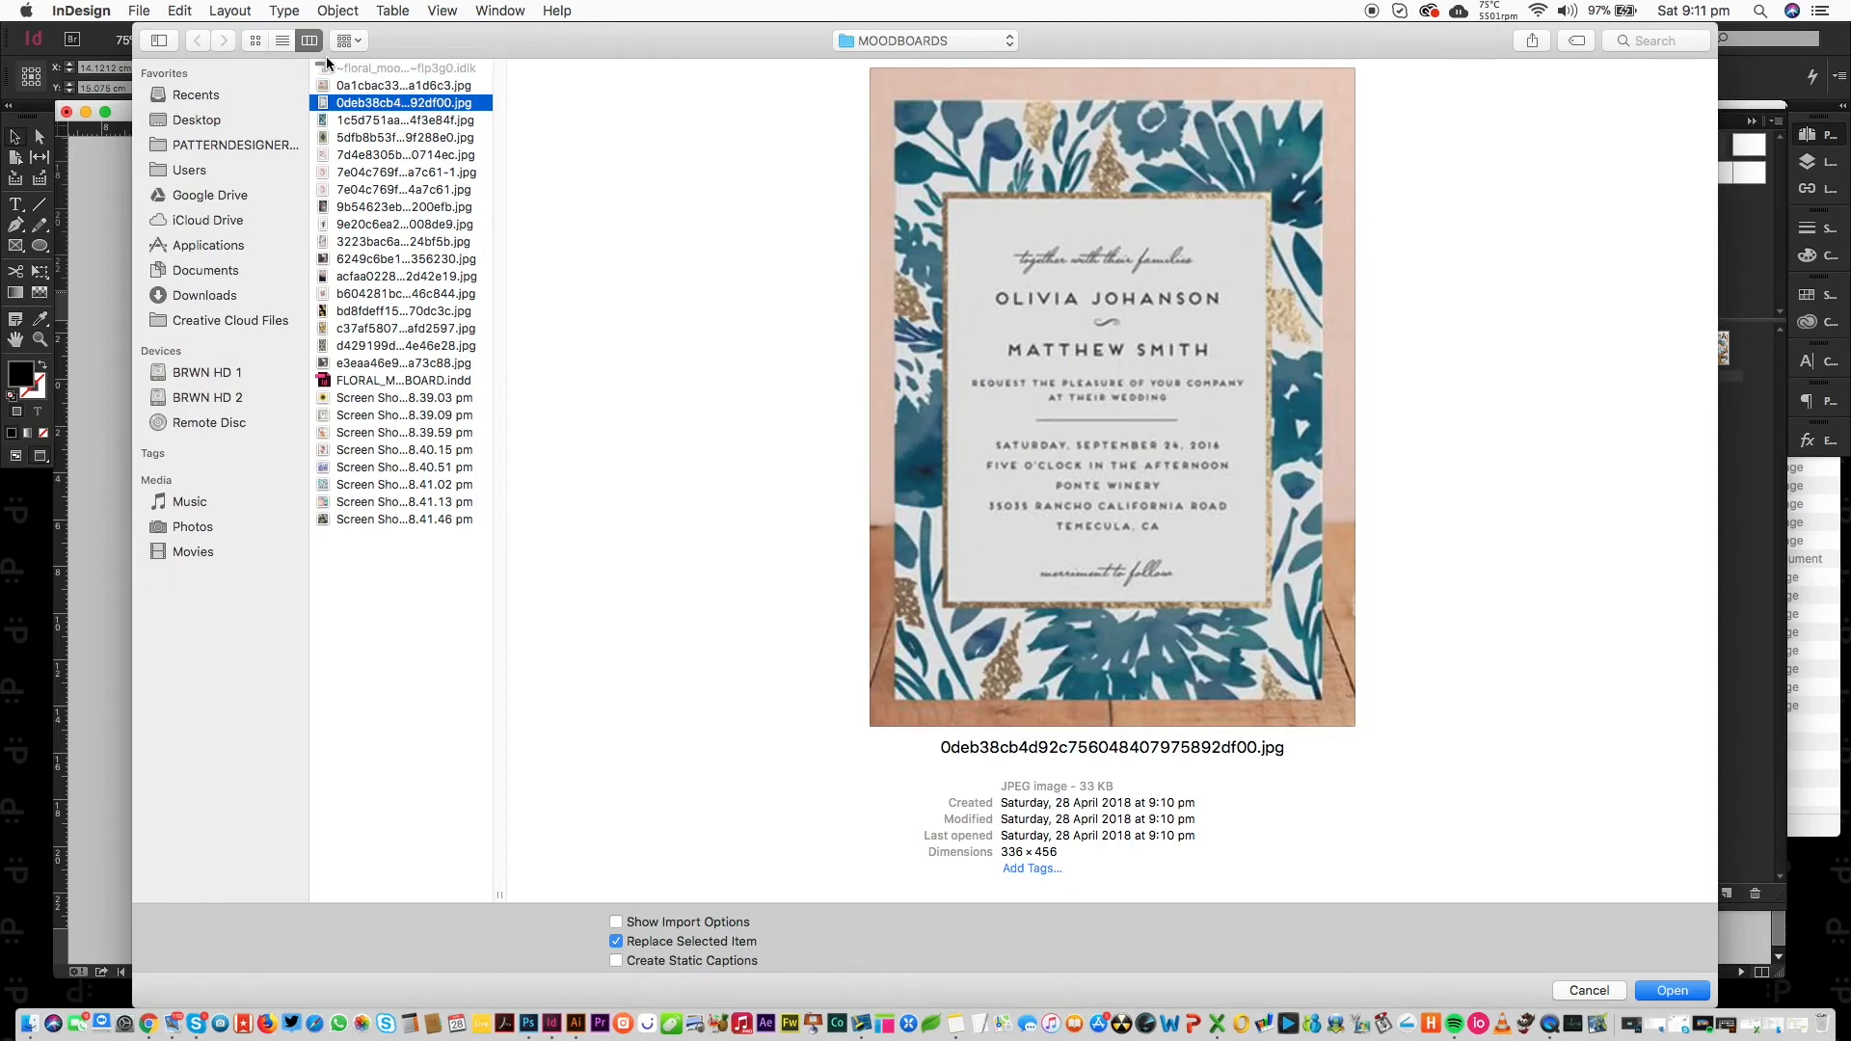
key(Return)
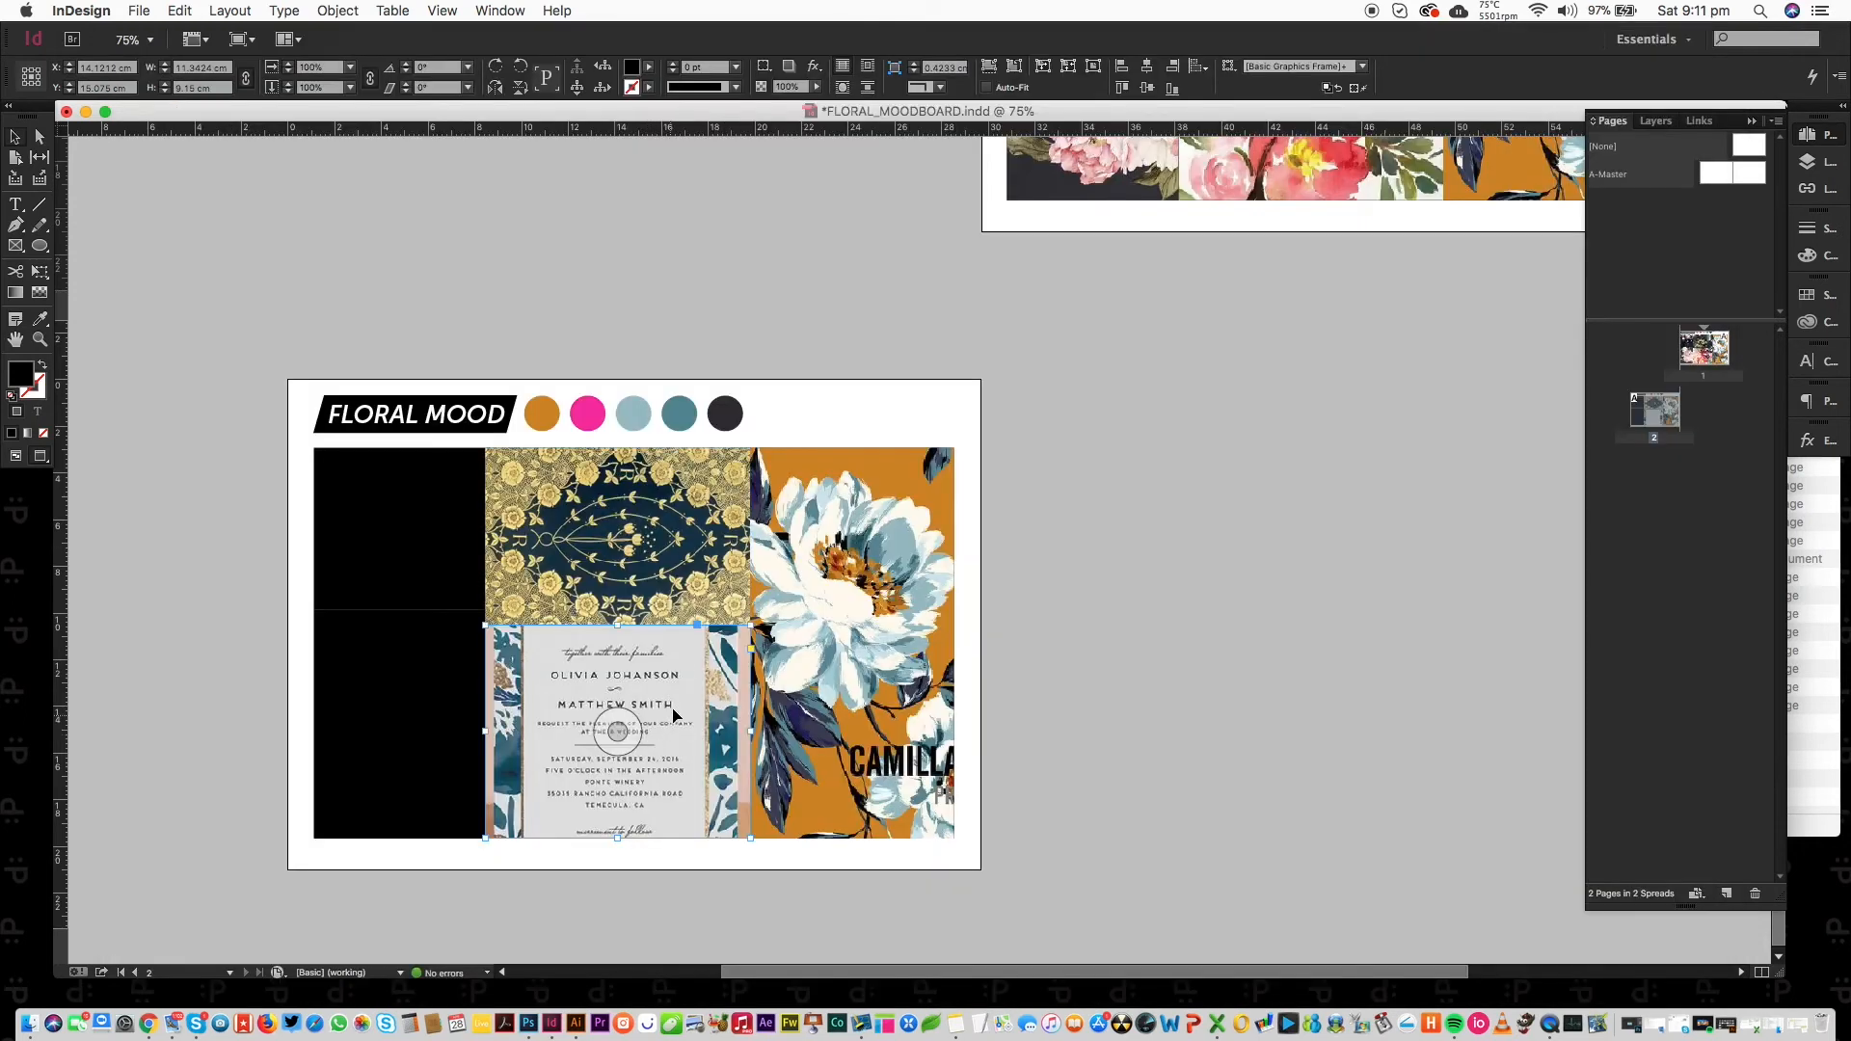
mouse_move(635, 738)
mouse_down()
mouse_move(634, 790)
mouse_move(619, 716)
mouse_up()
key(super+z)
Enlarge and reposition the invitation image within its frame.
click(617, 748)
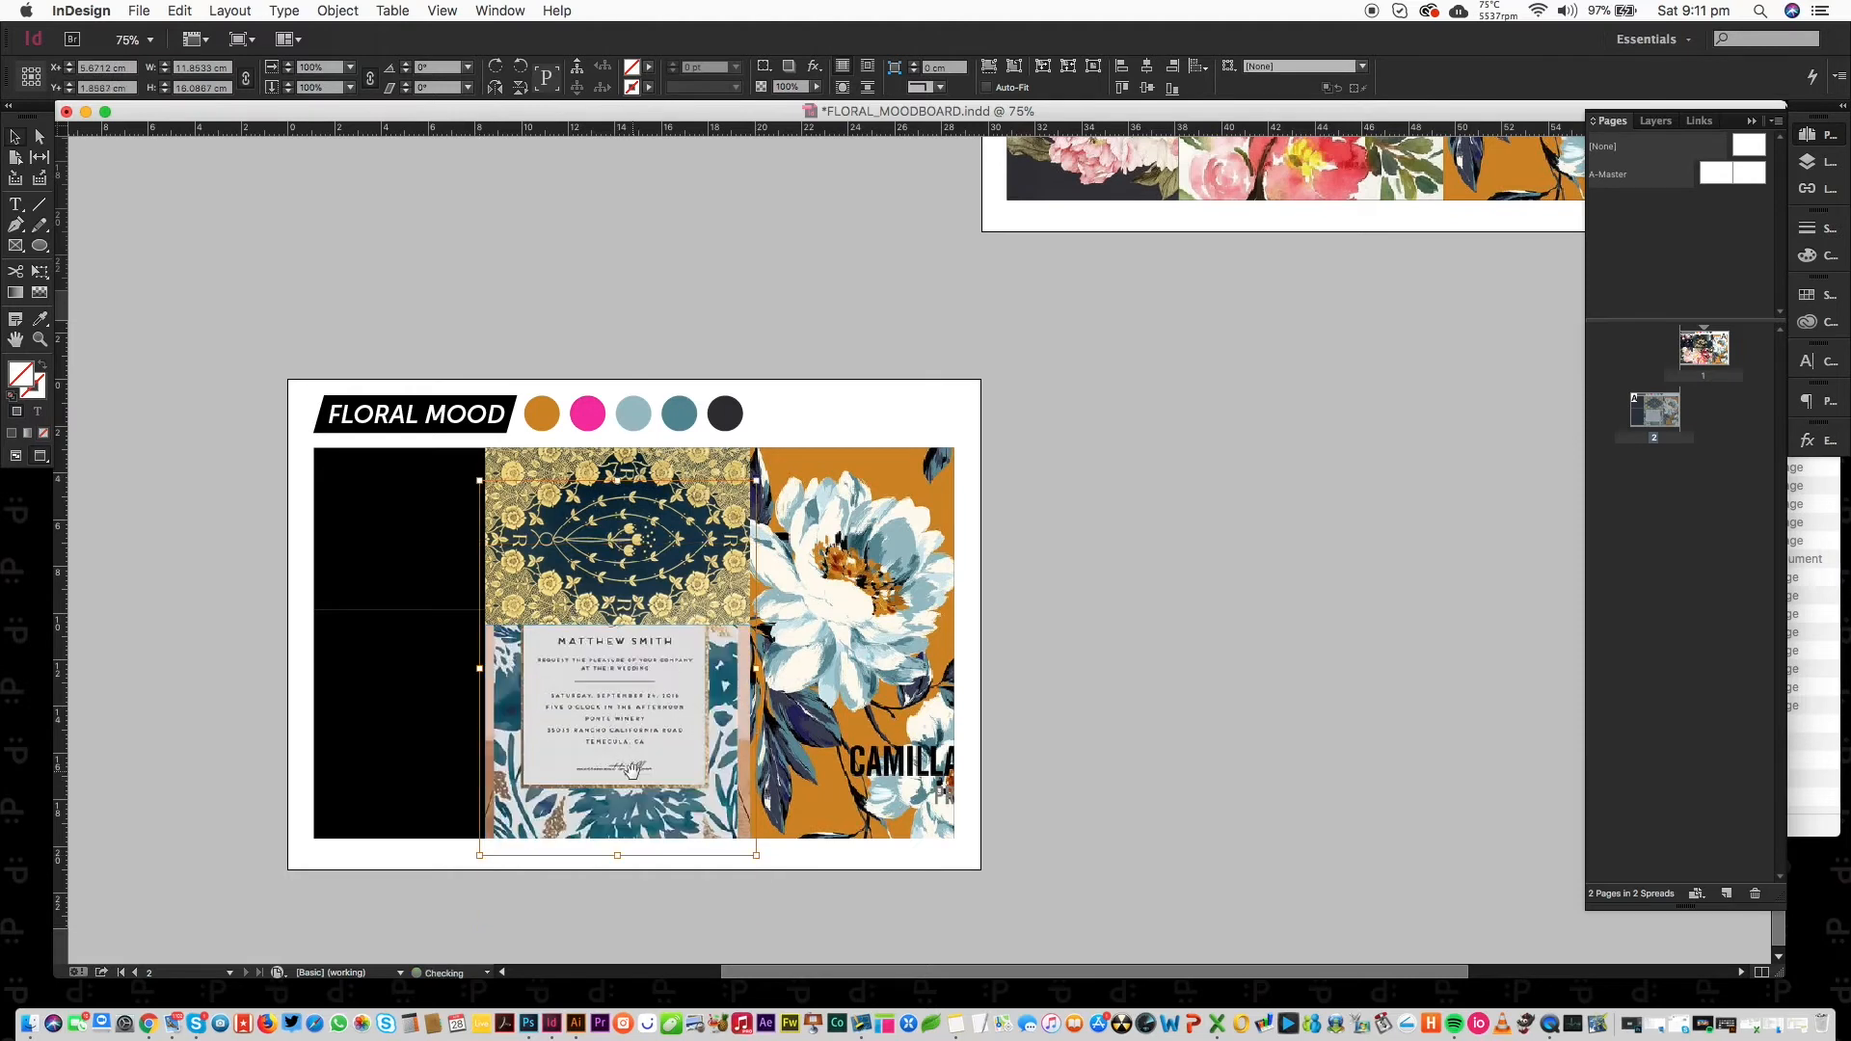
drag(630, 793, 629, 786)
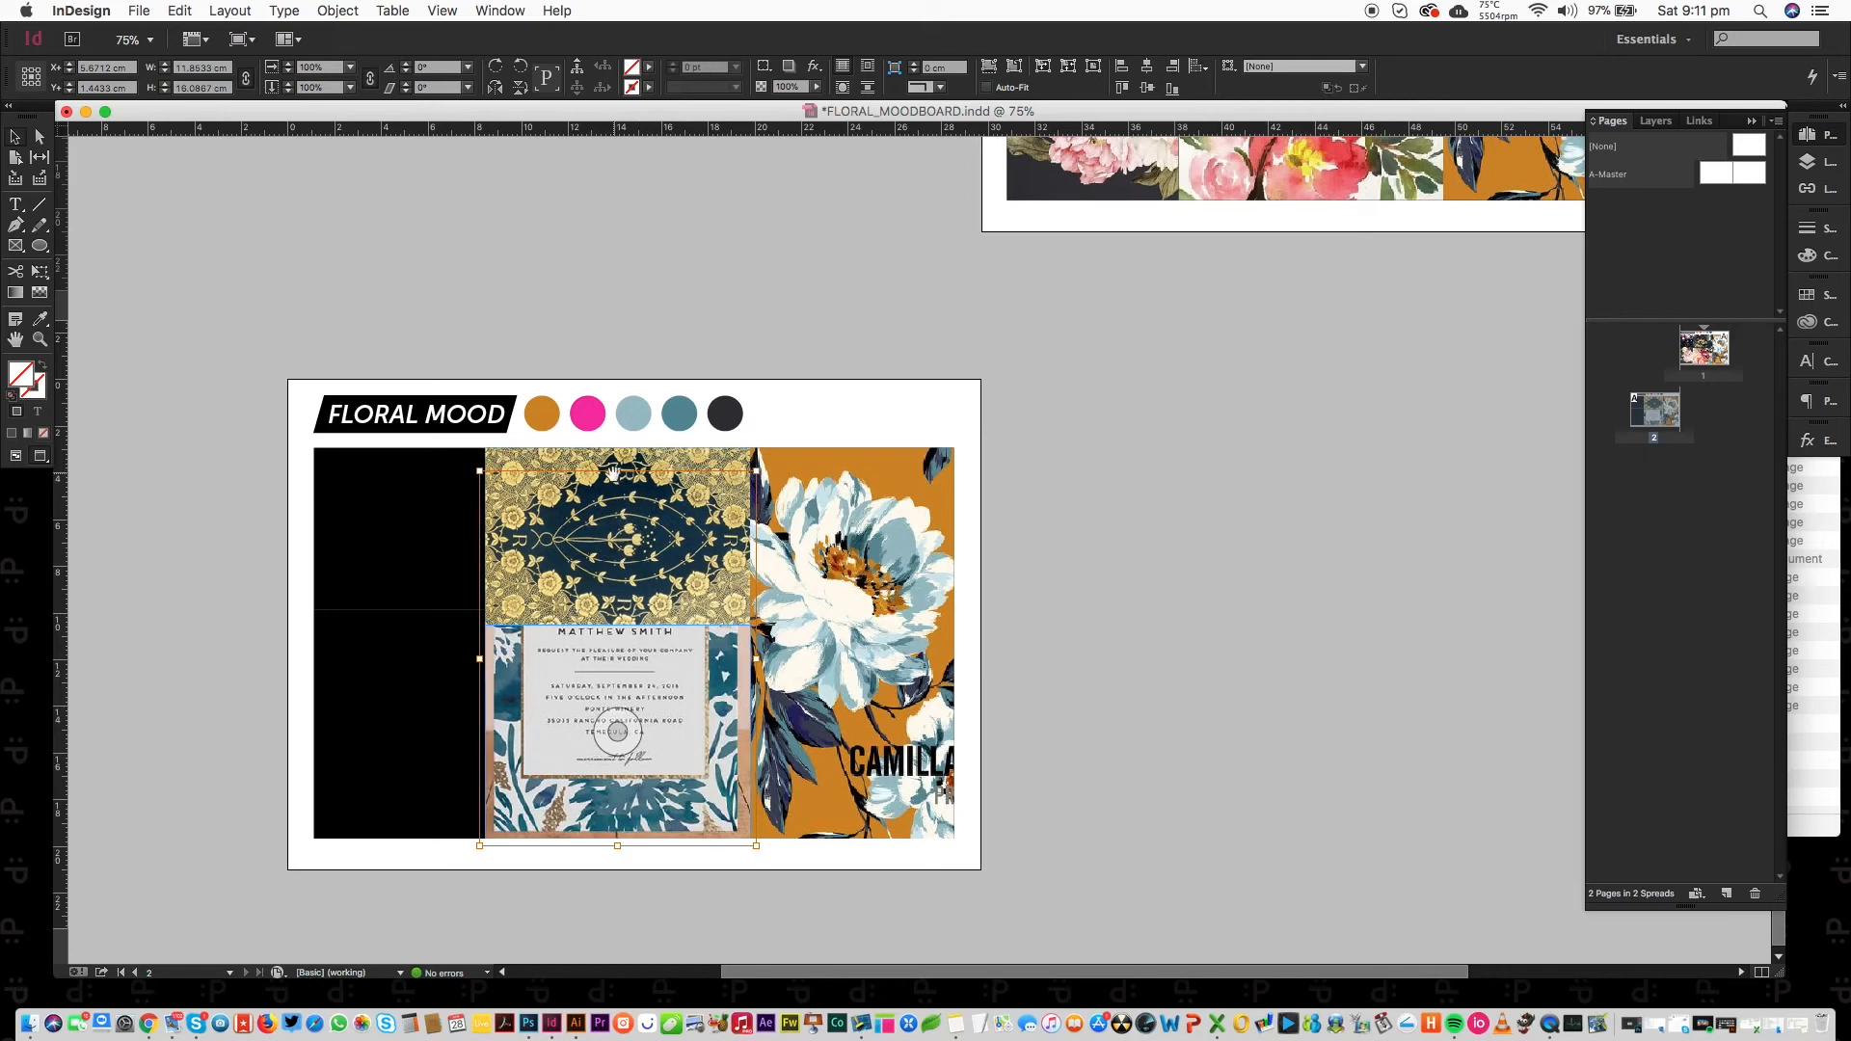
drag(617, 471, 617, 274)
drag(662, 765, 672, 677)
click(671, 685)
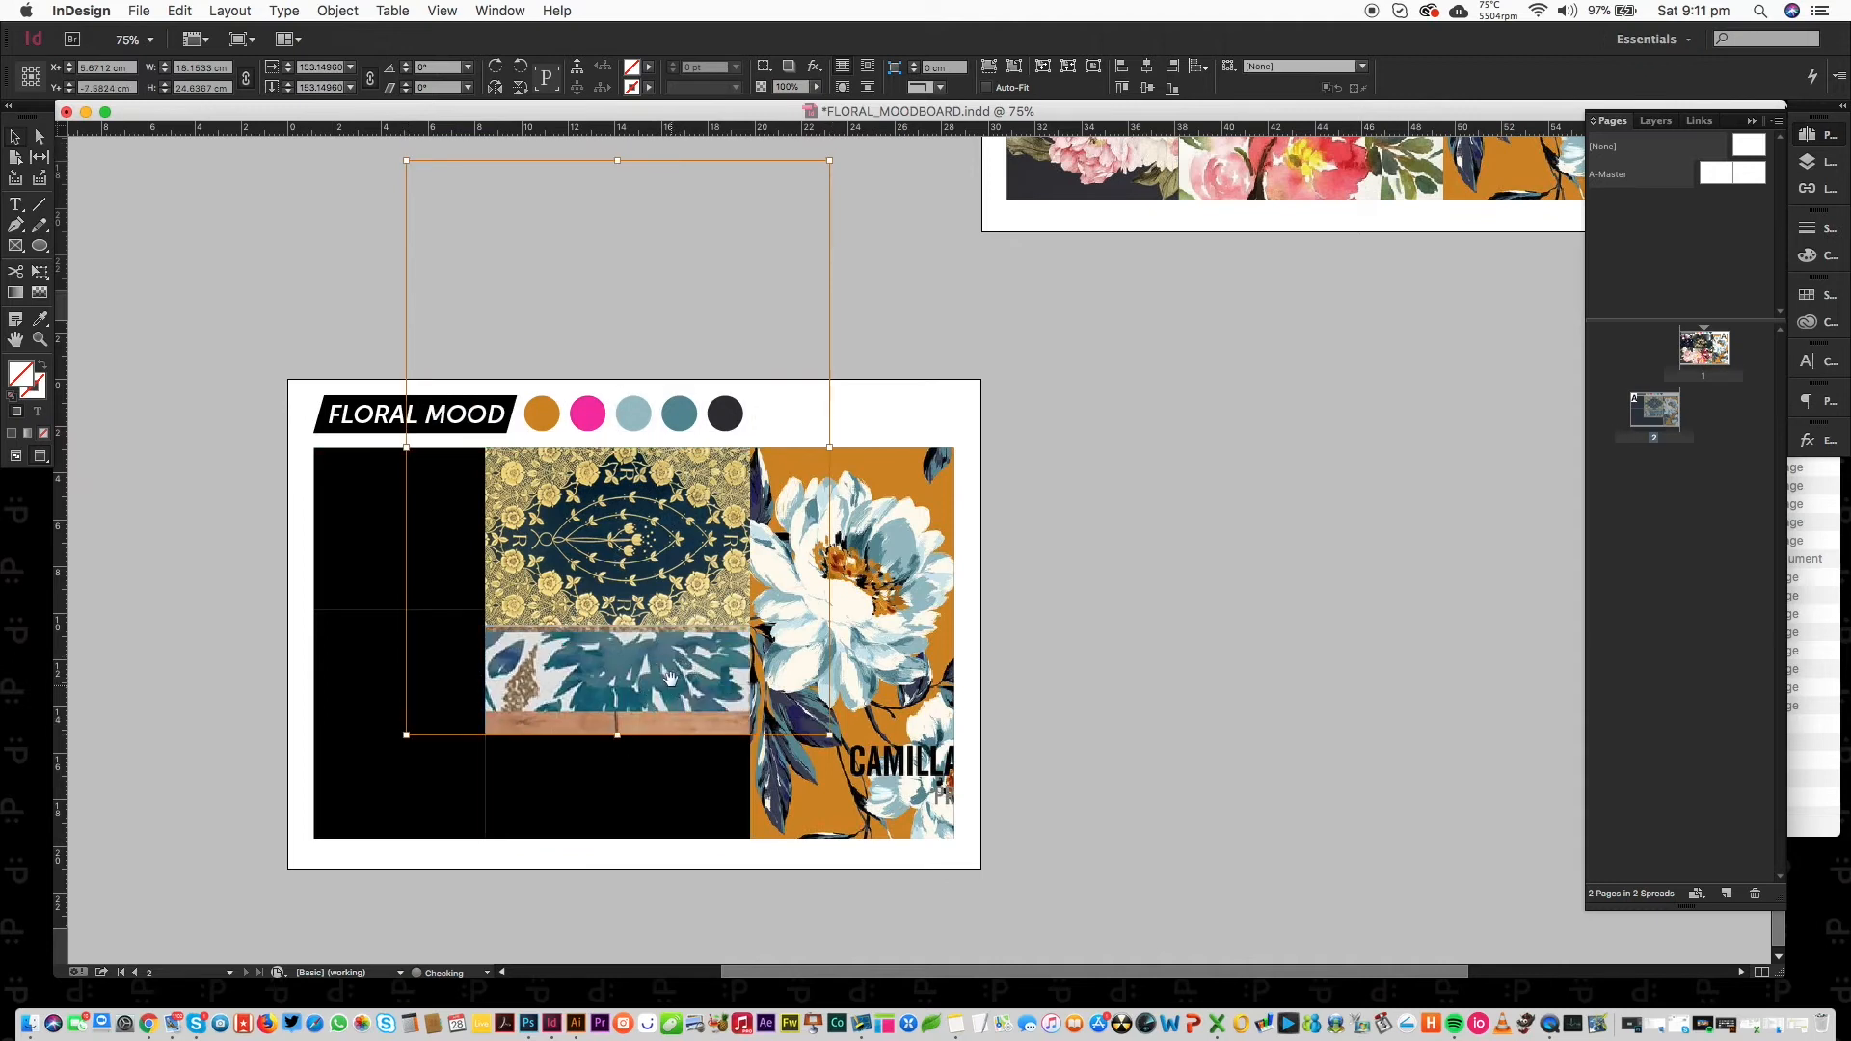
drag(672, 692, 670, 688)
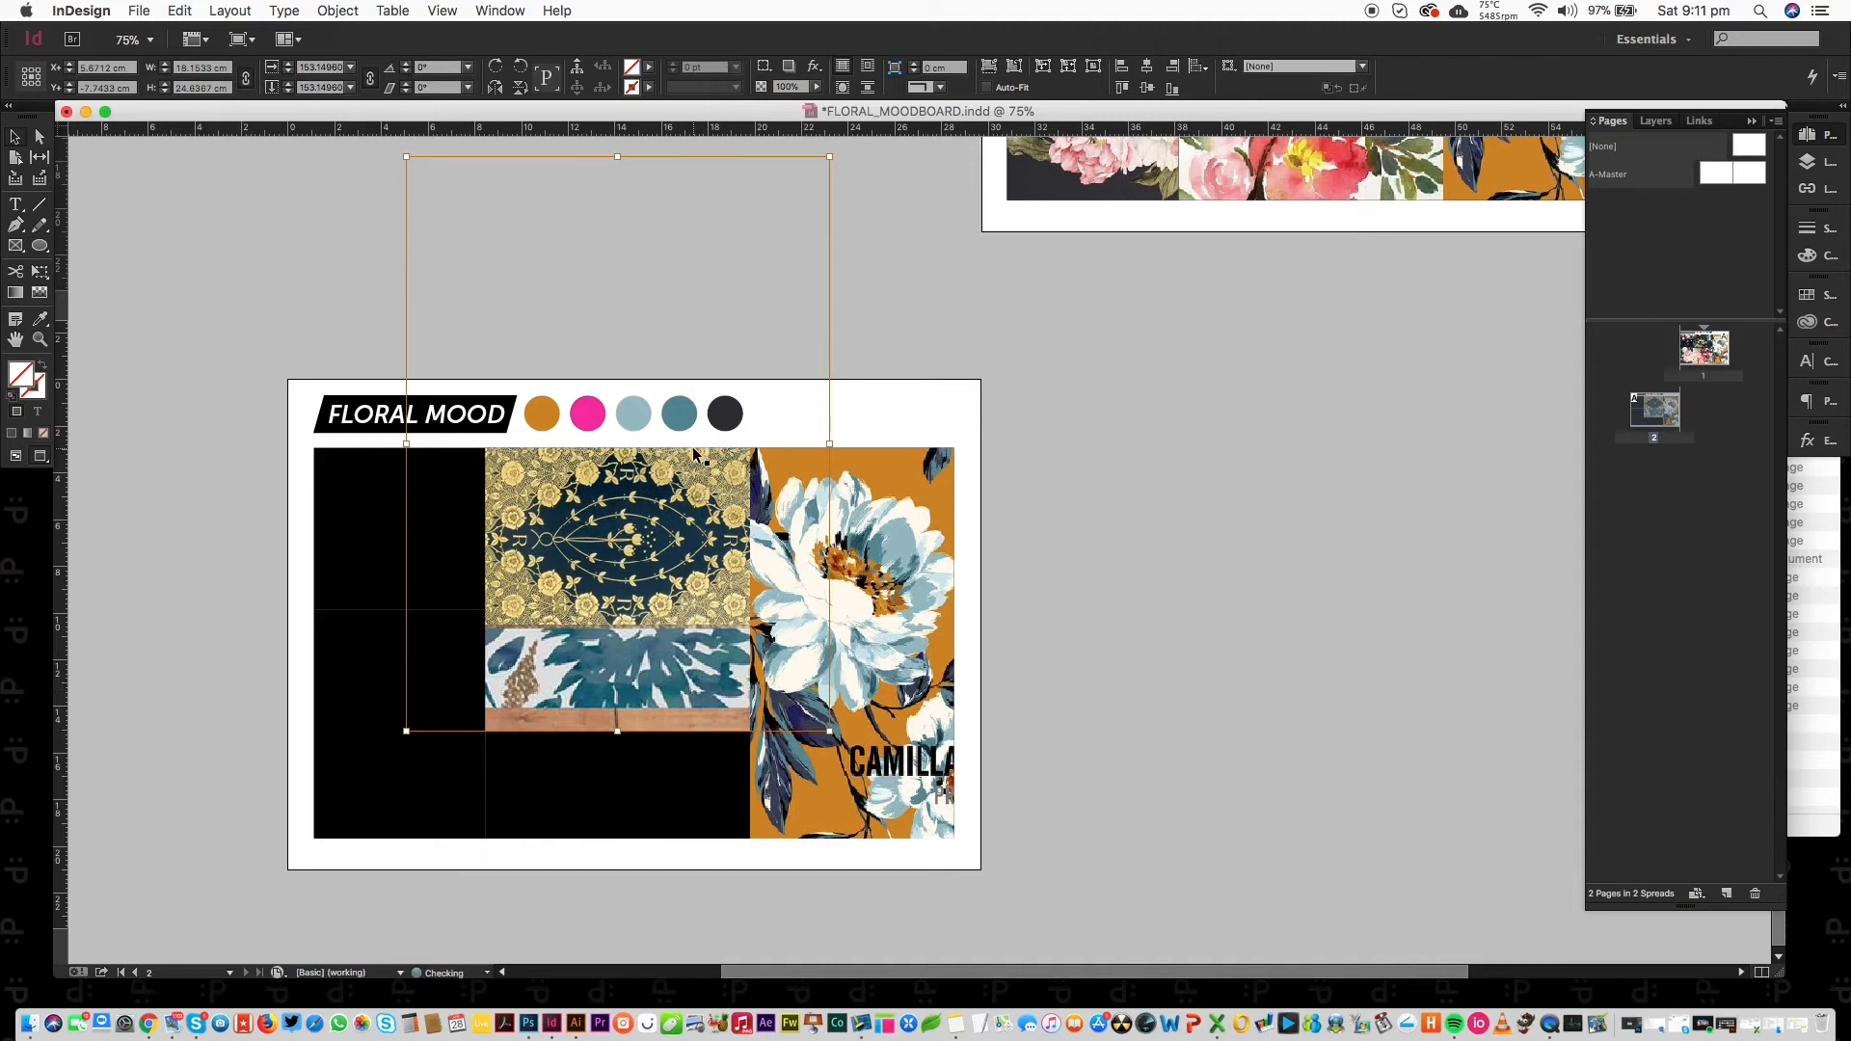
key(Up)
key(Up)
key(Up)
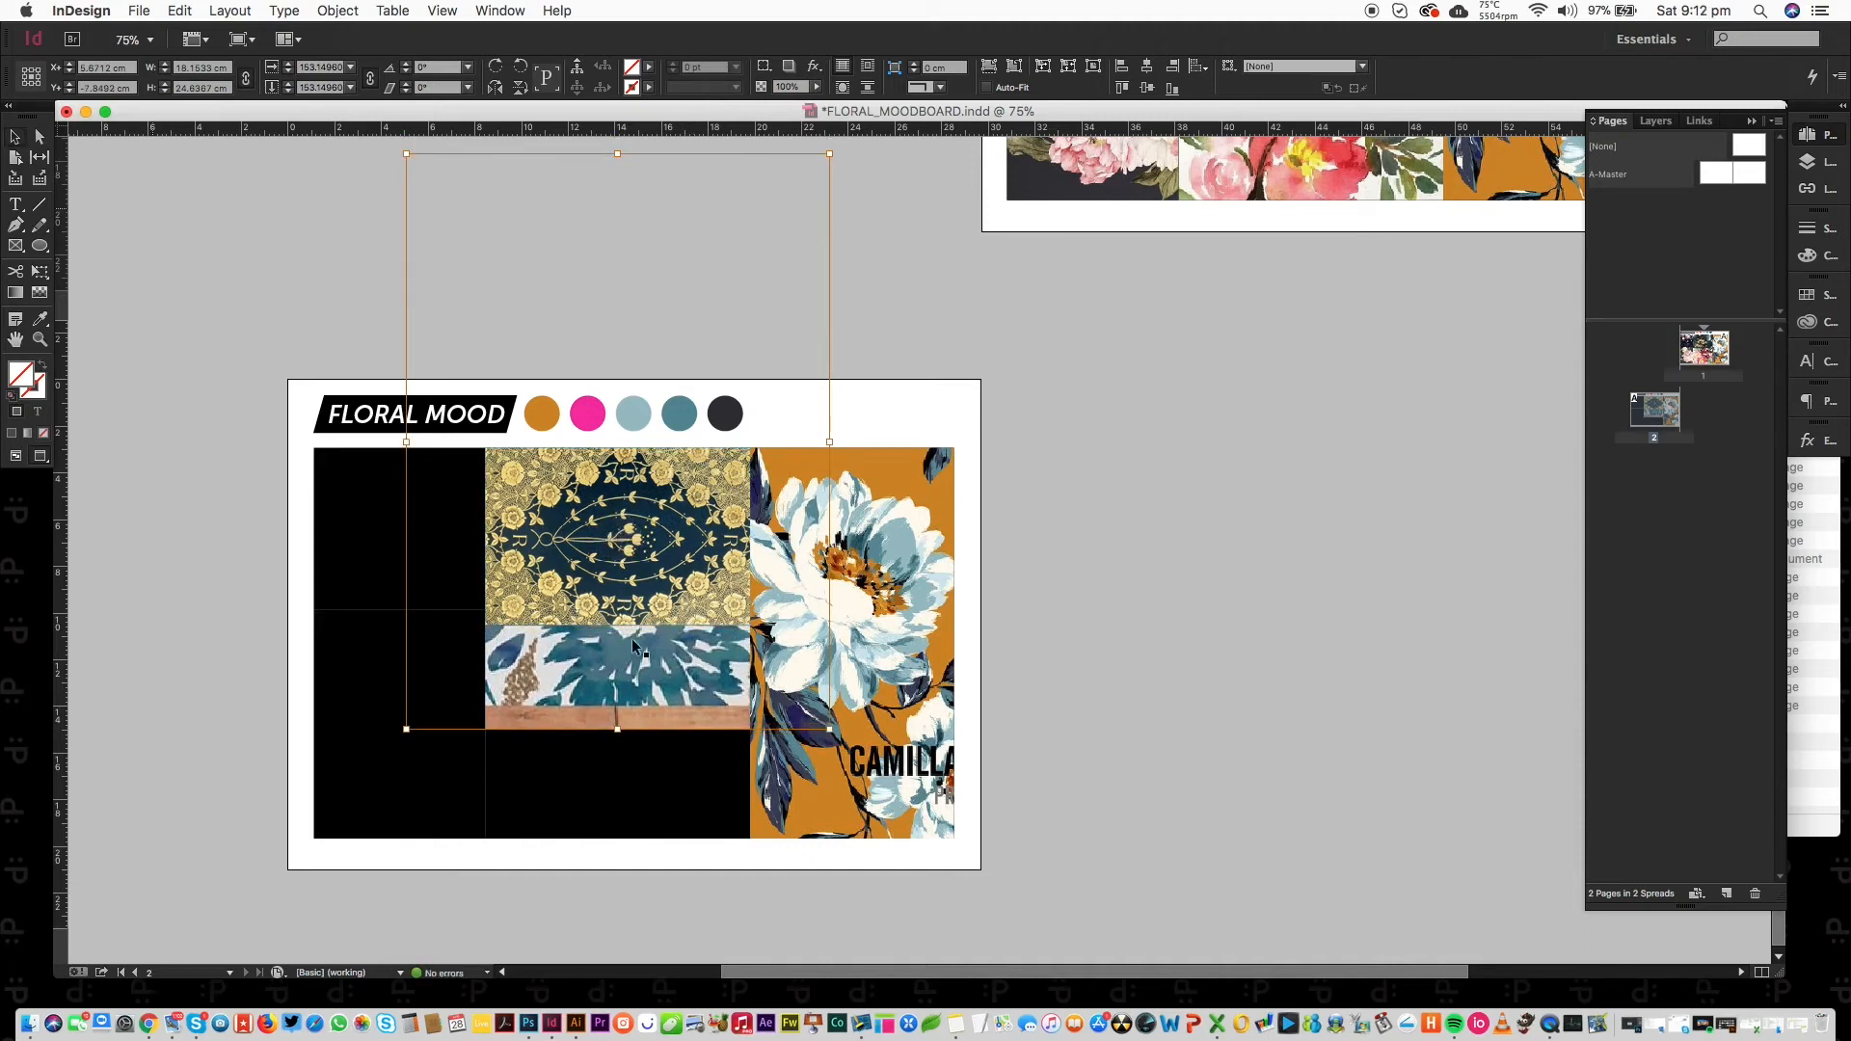
Shorten the black frame to 3.7 cm, bottom-align it, and stretch the lower teal image to 5.6 cm.
click(673, 814)
drag(620, 841, 615, 707)
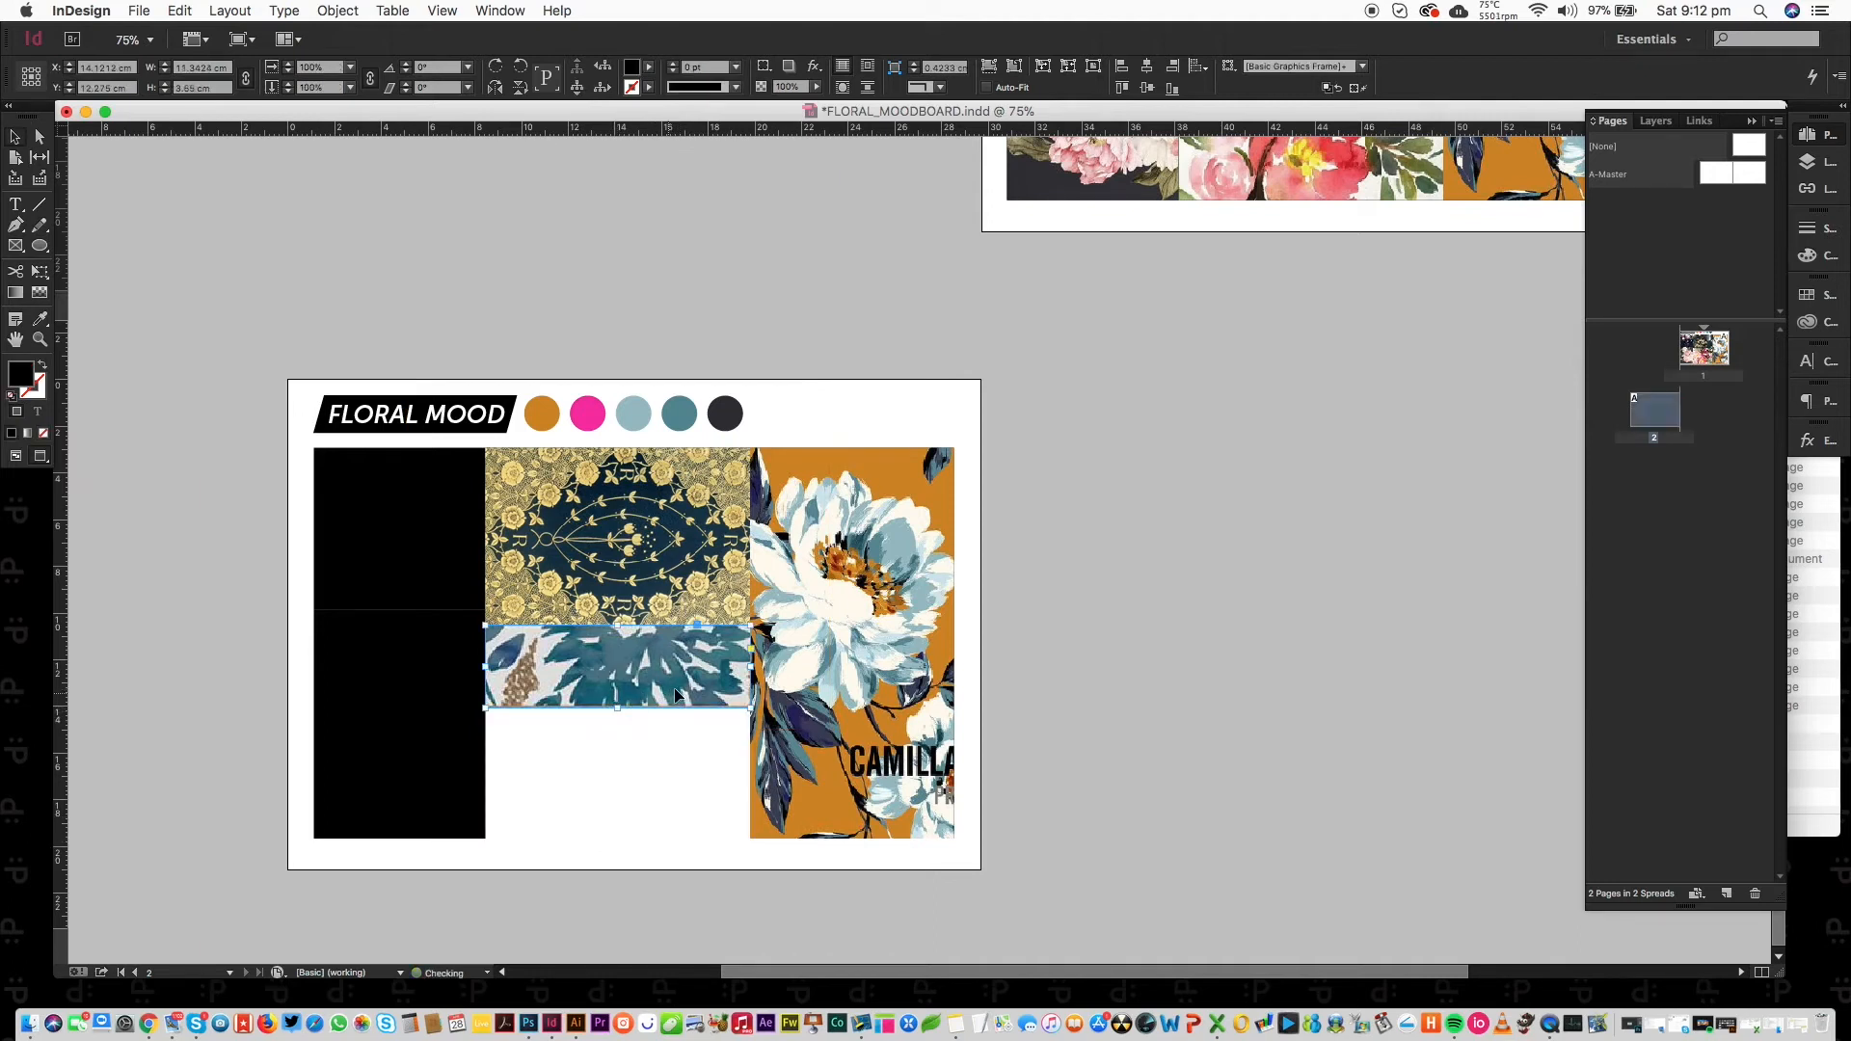
shift+click(797, 759)
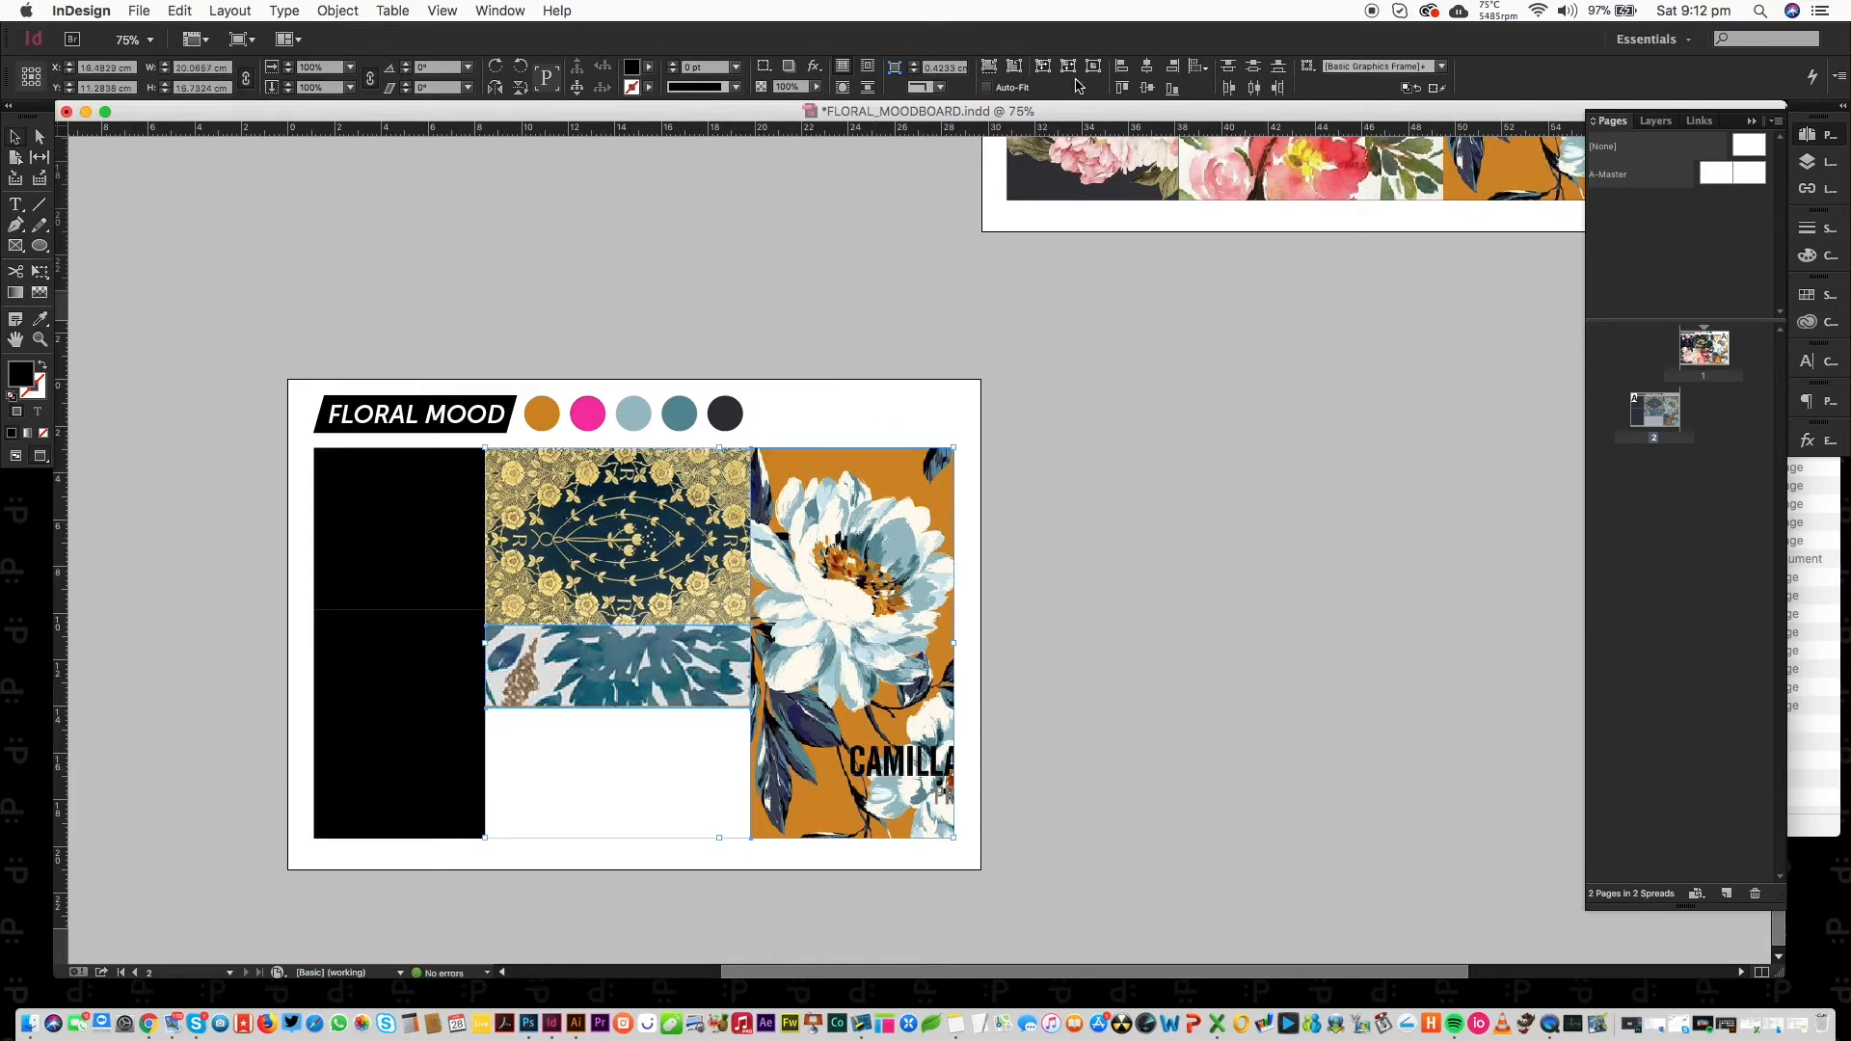
click(1175, 90)
click(709, 744)
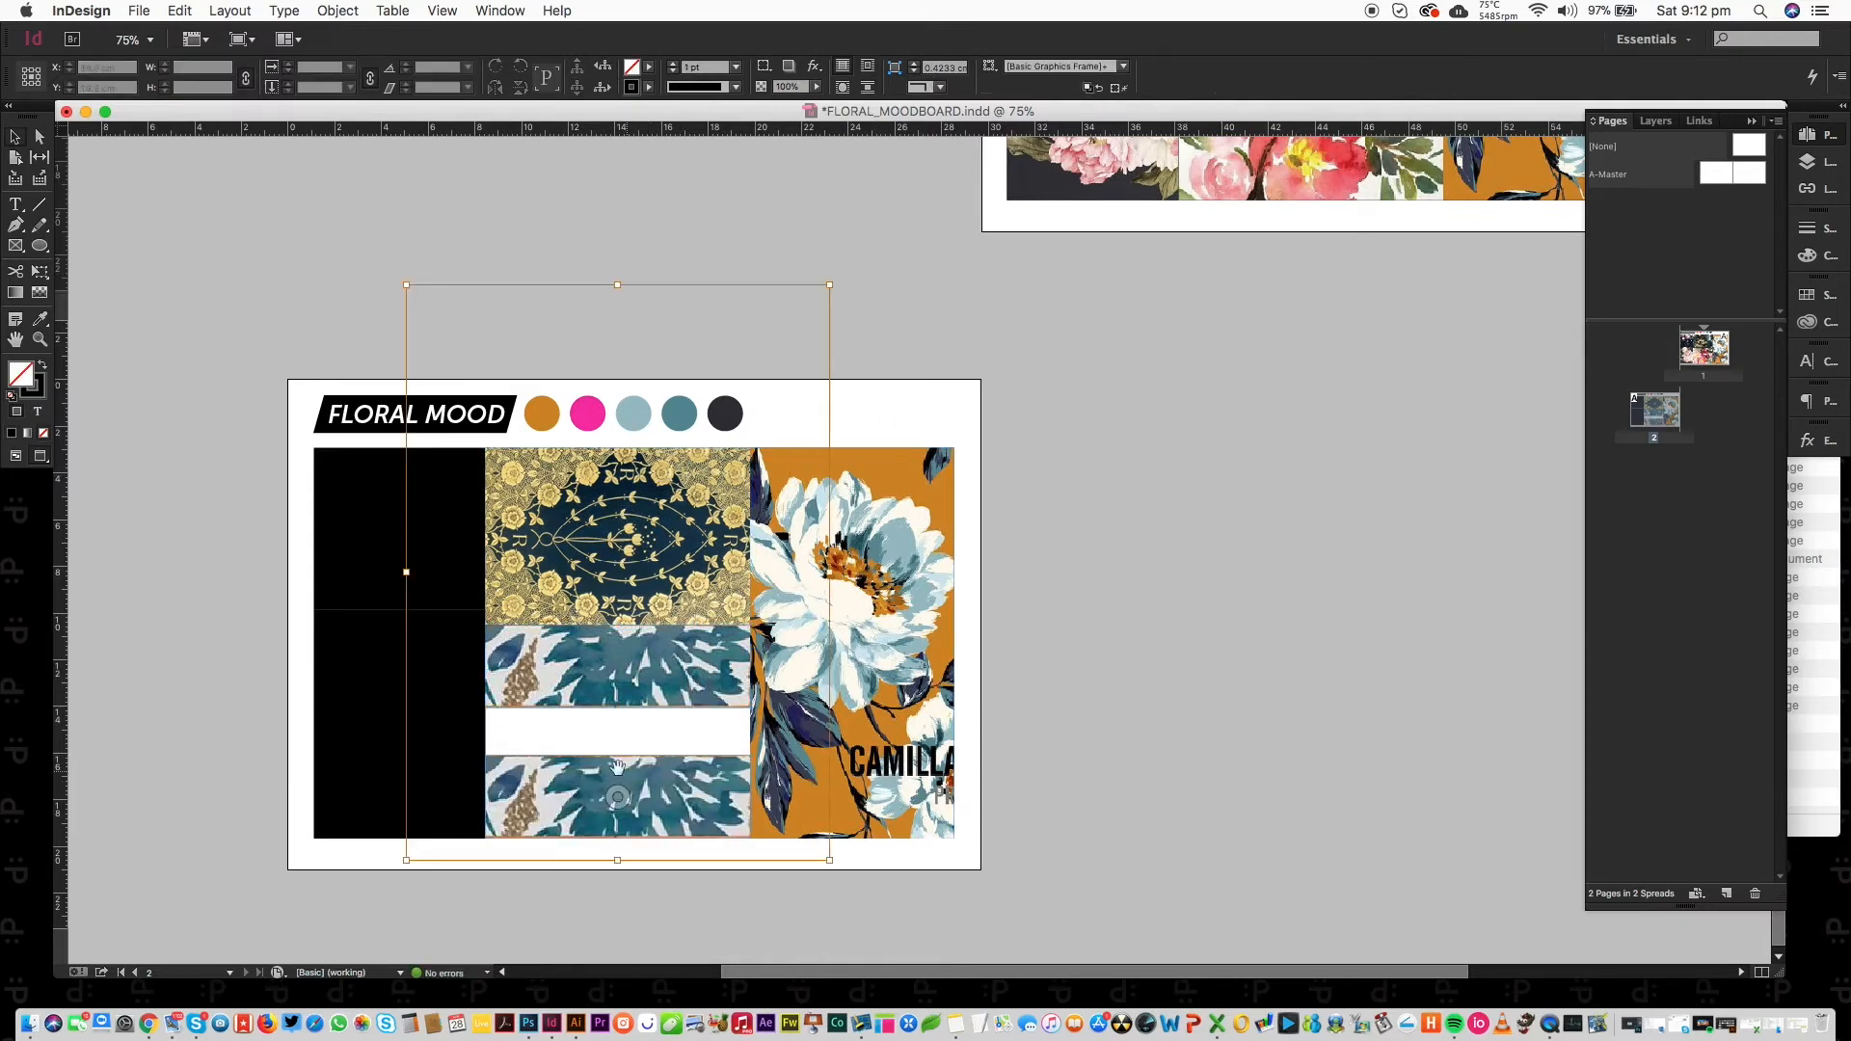
click(619, 755)
drag(618, 756, 611, 707)
click(1182, 493)
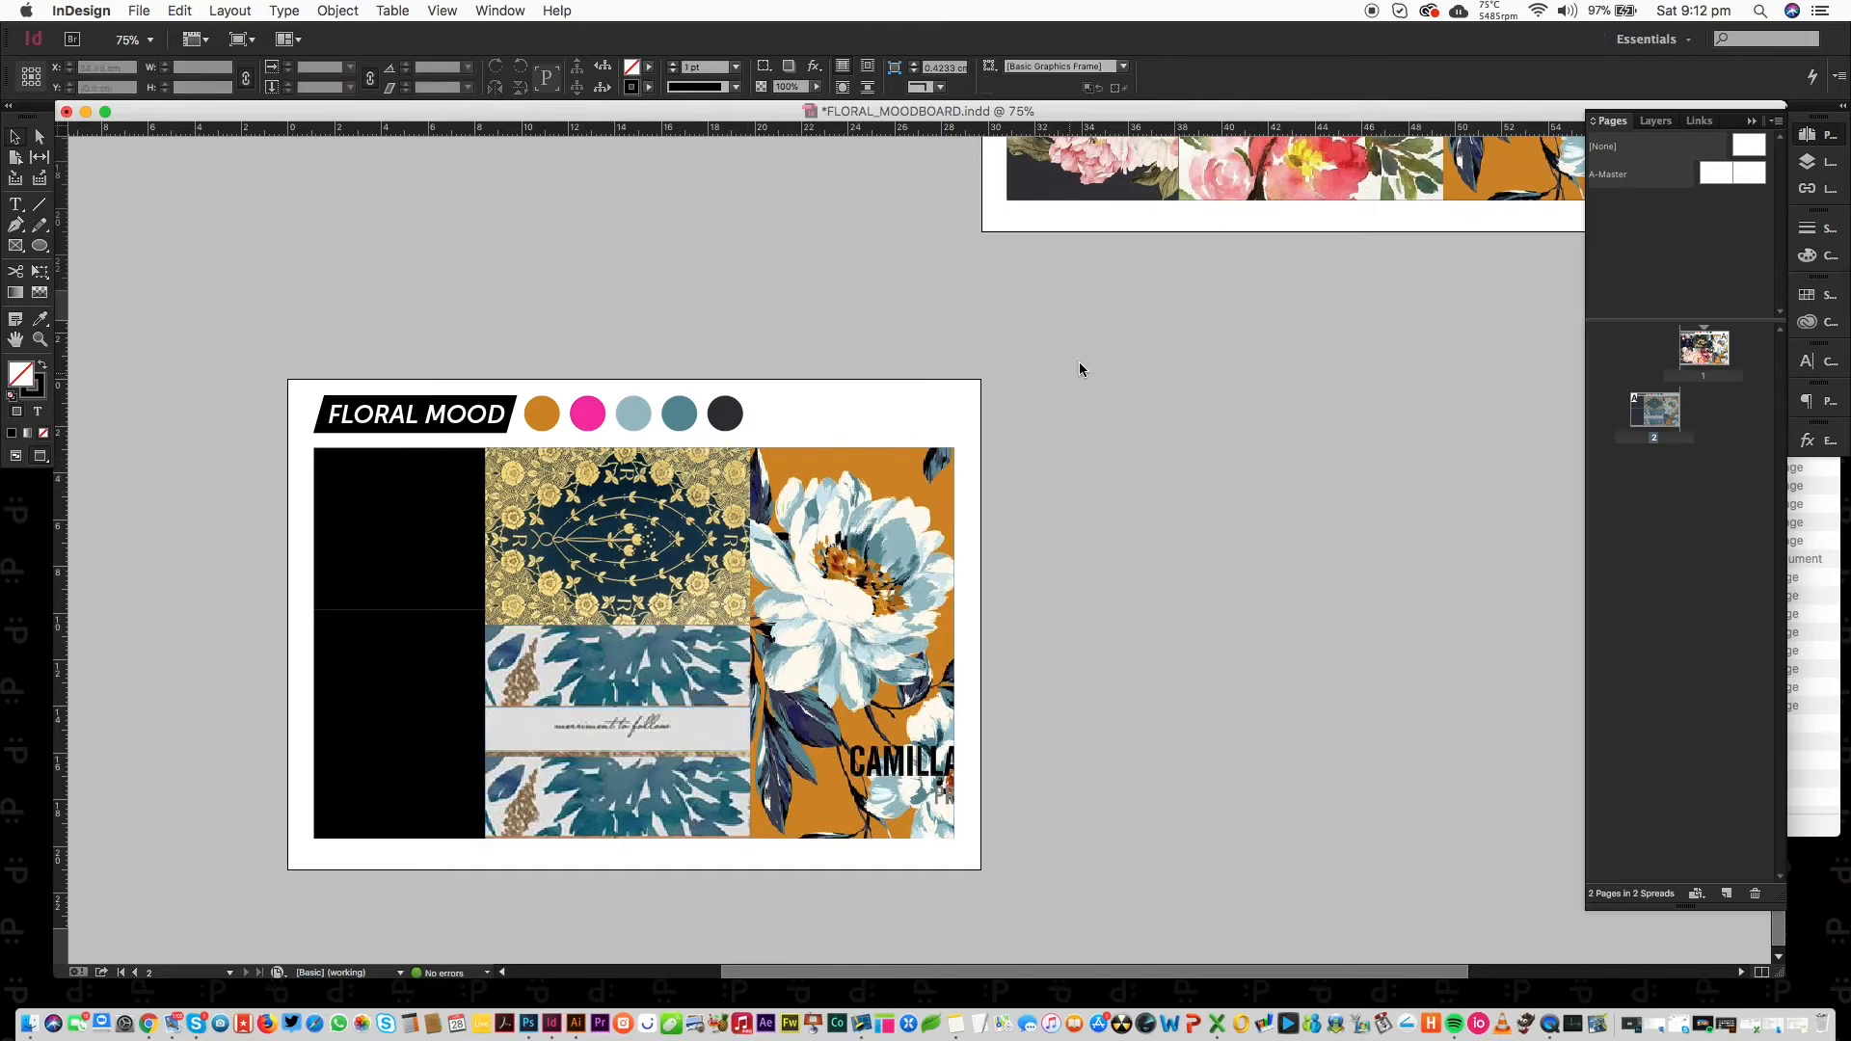
click(16, 340)
drag(909, 331, 793, 405)
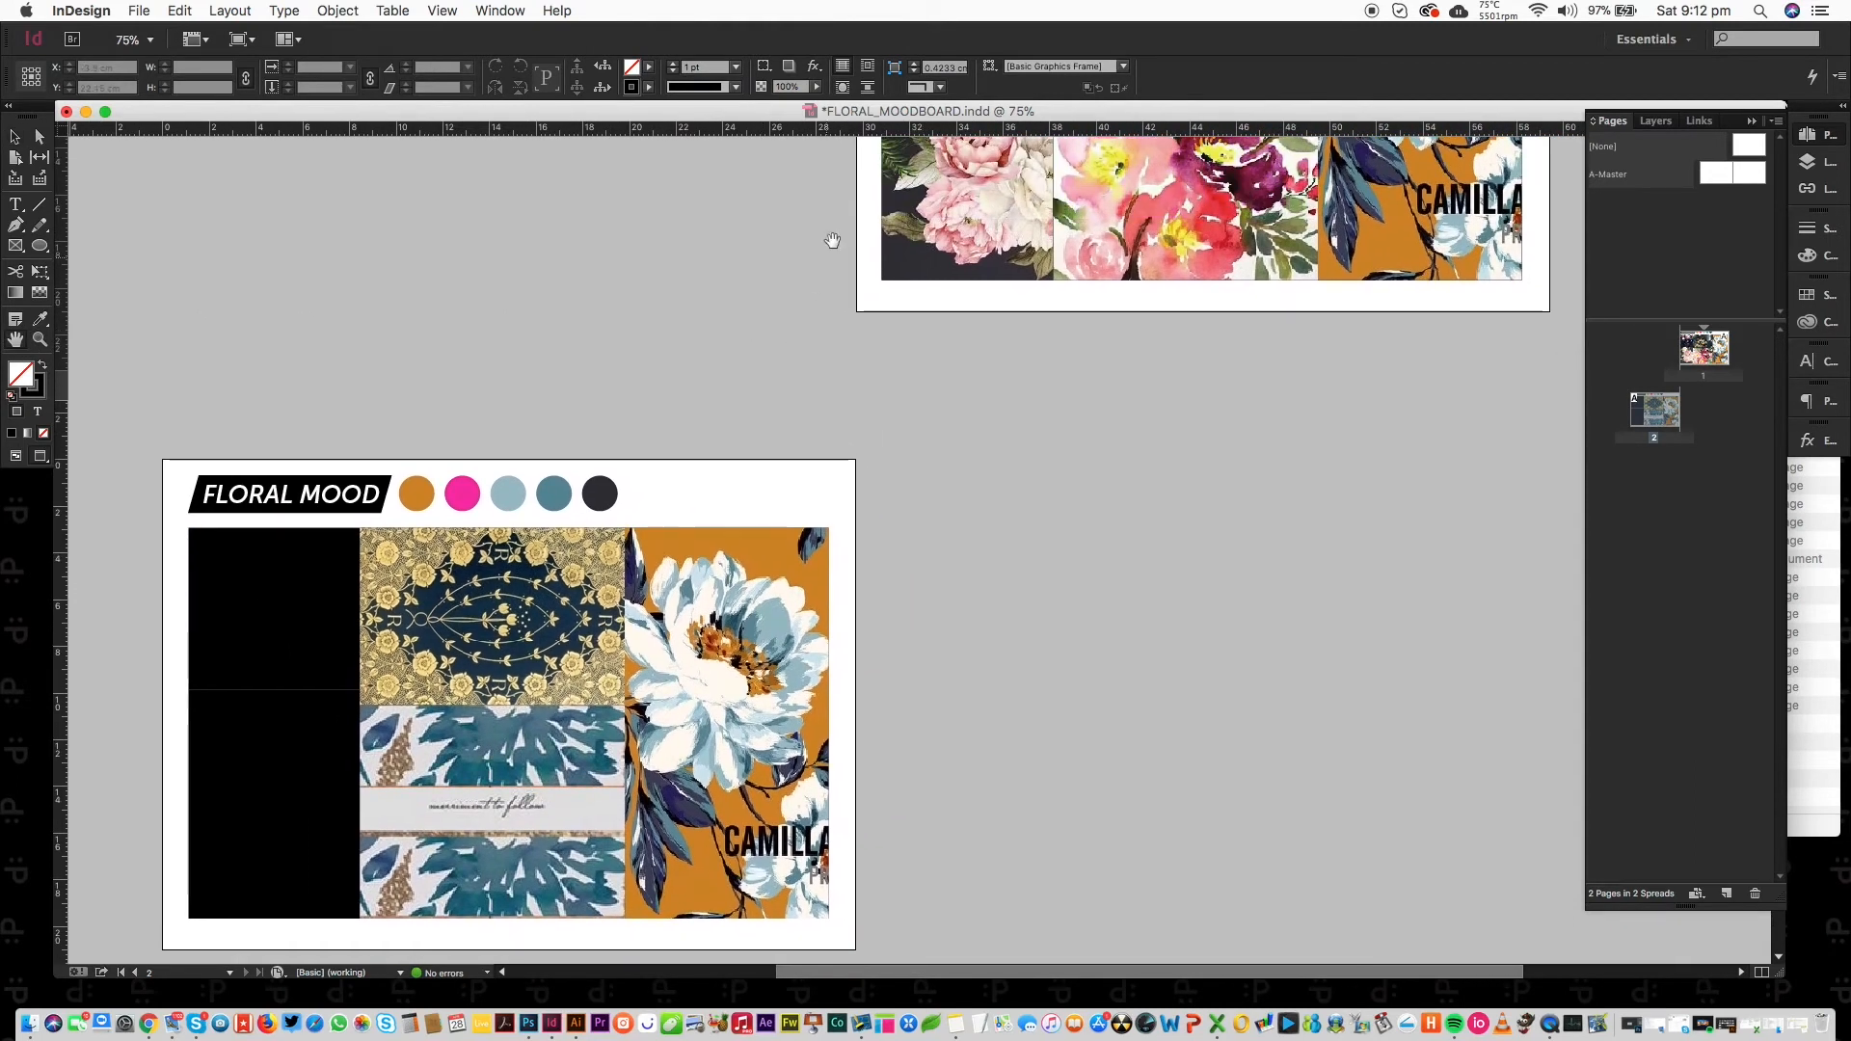
Move the InDesign window aside and bring the MOODBOARDS folder and Pinterest browser forward.
drag(775, 113, 884, 205)
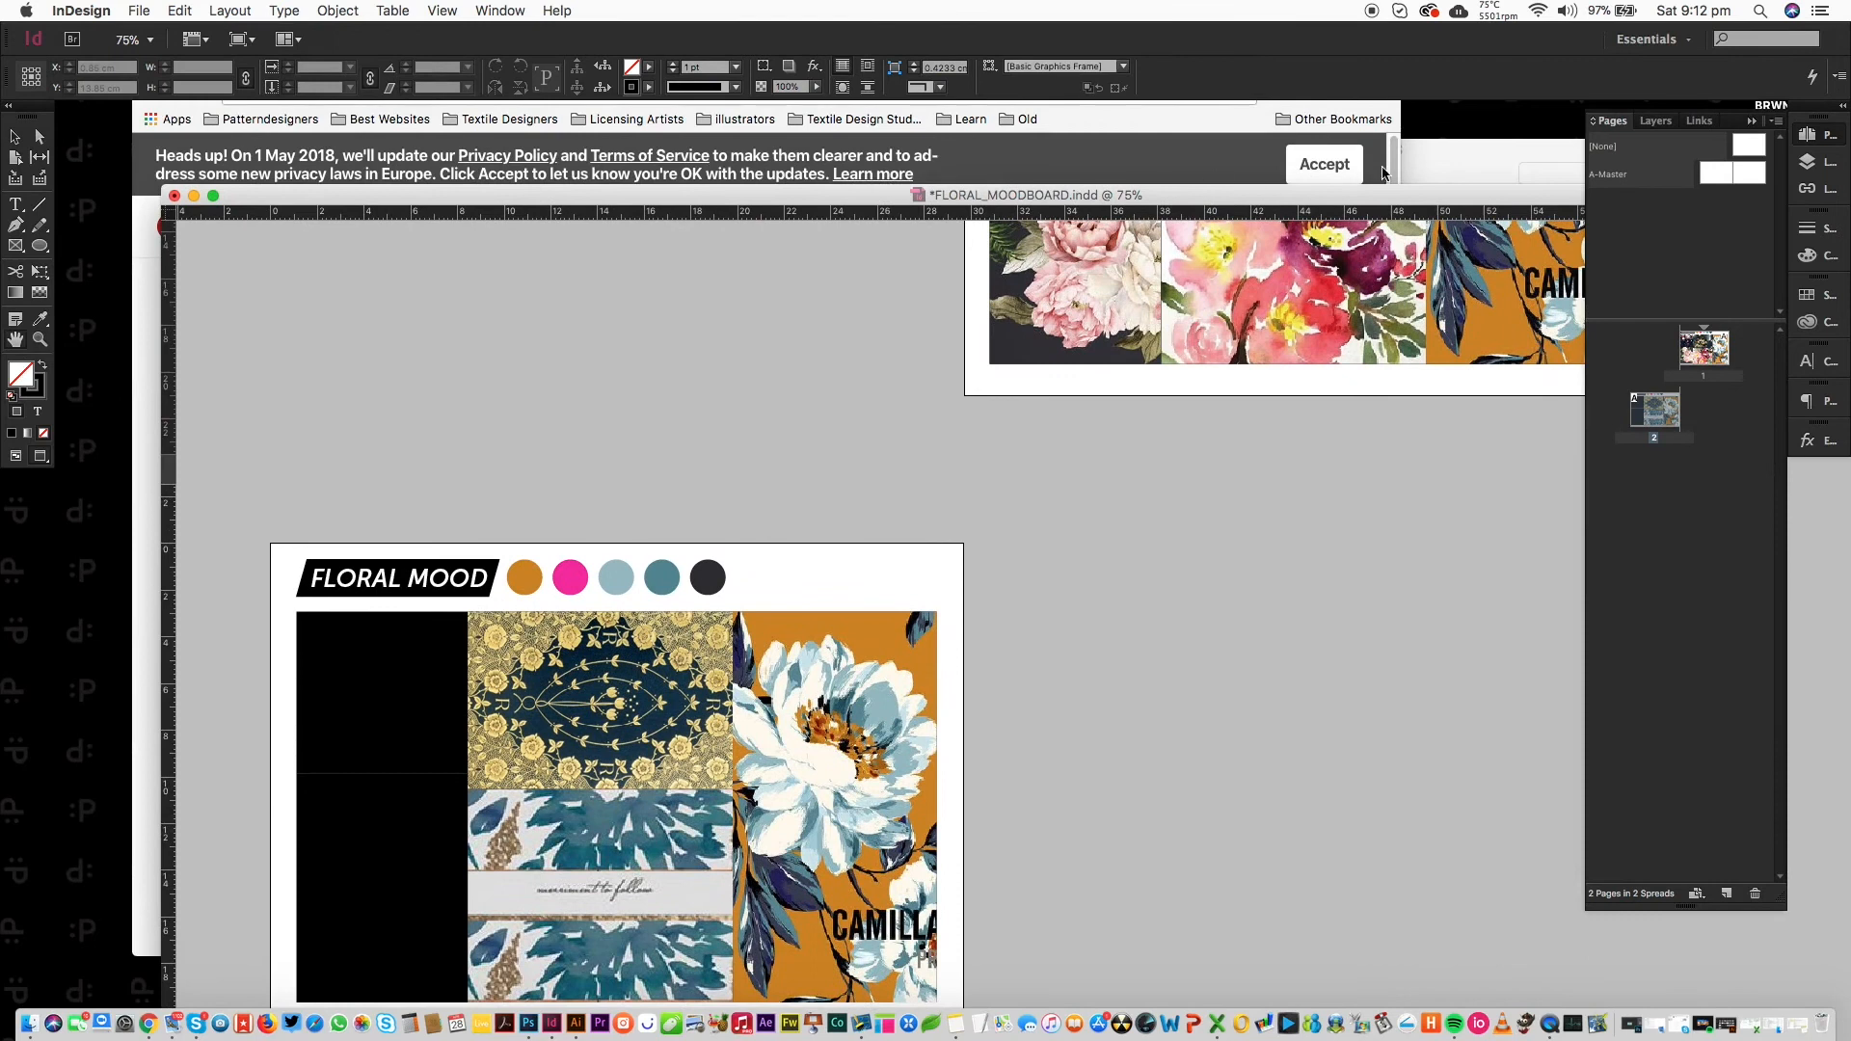
click(1427, 154)
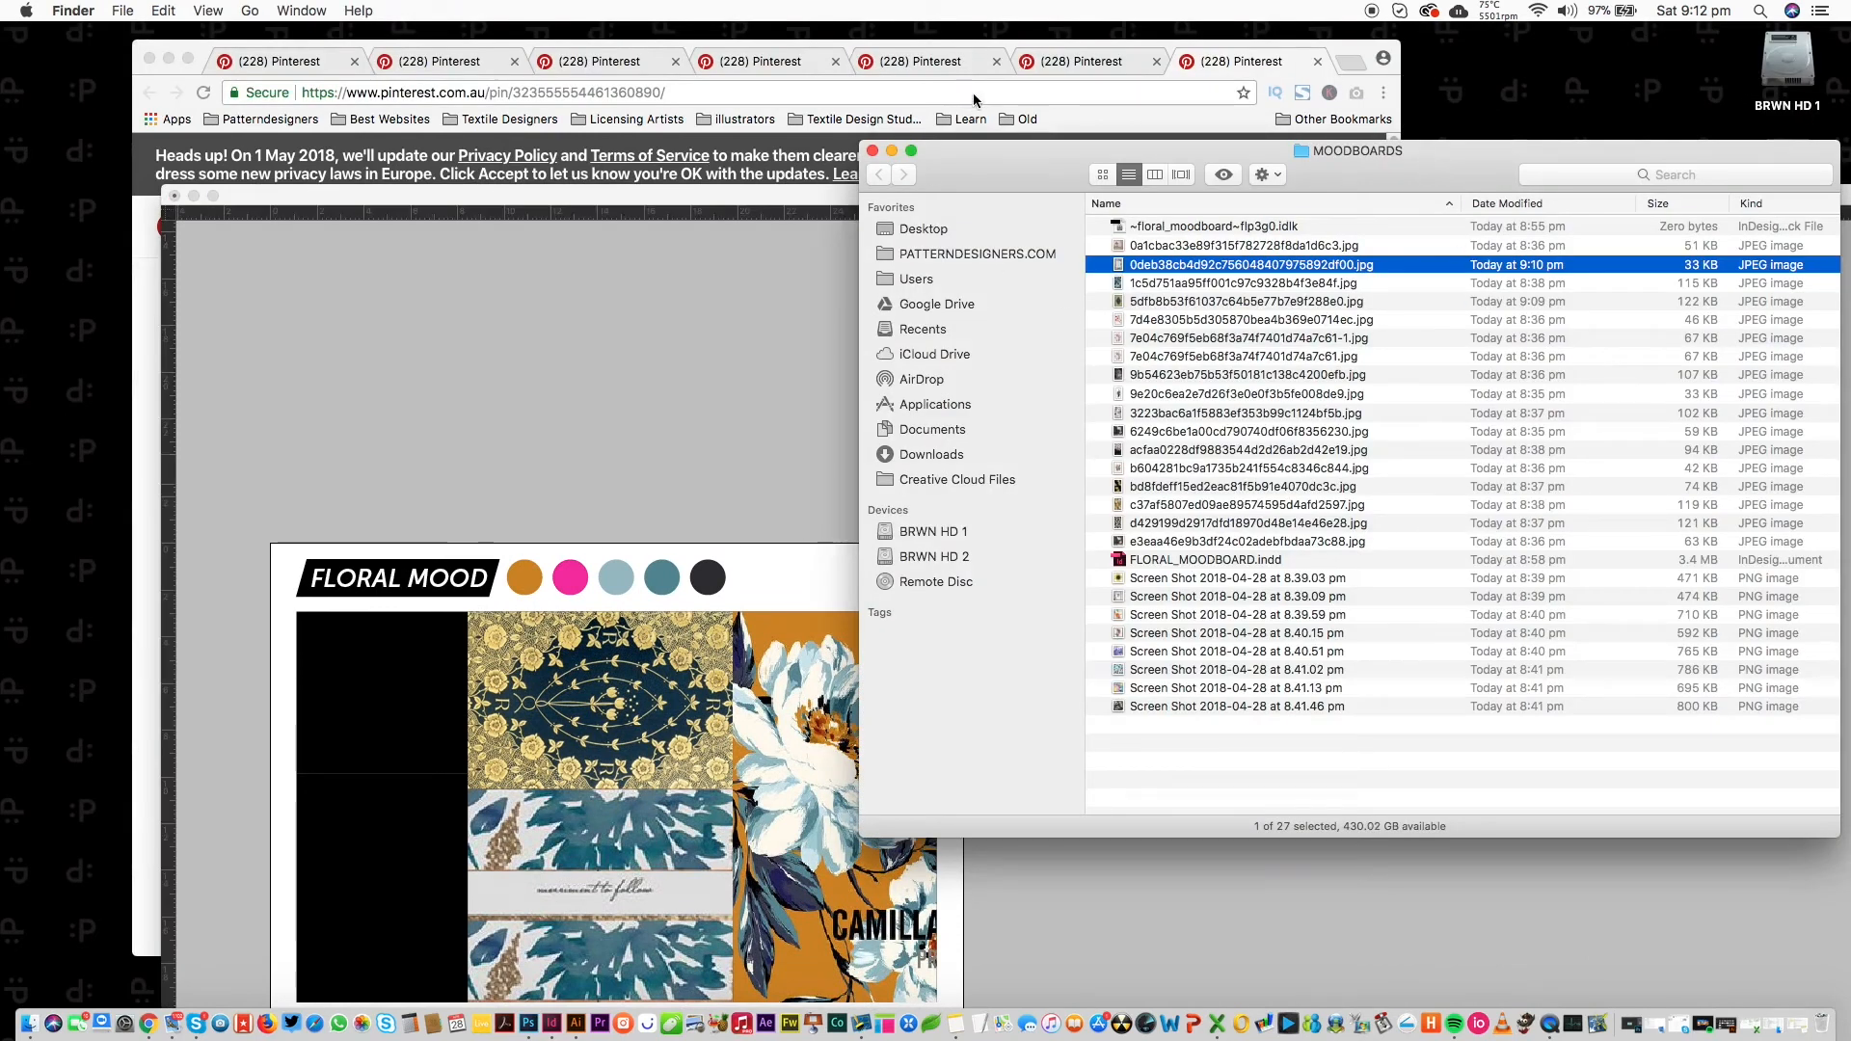
click(973, 93)
drag(1394, 222, 1373, 369)
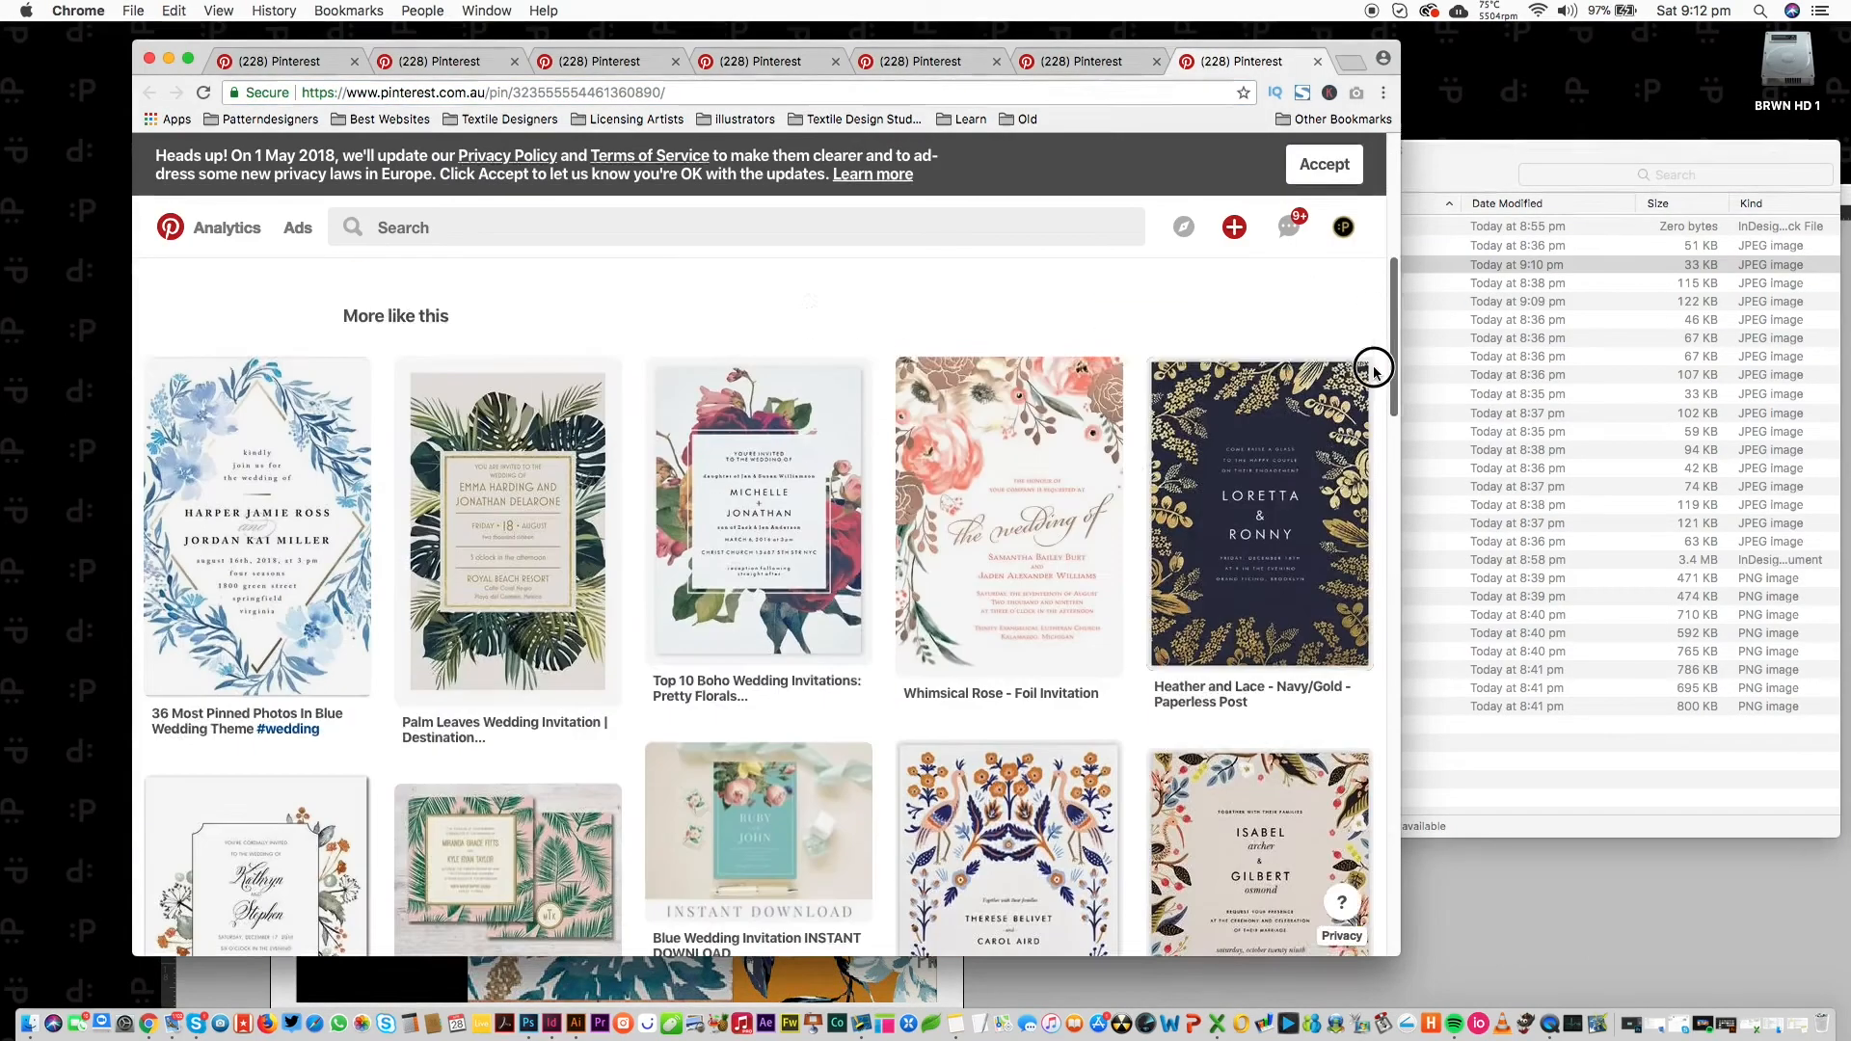
scroll(1373, 369, down, 2)
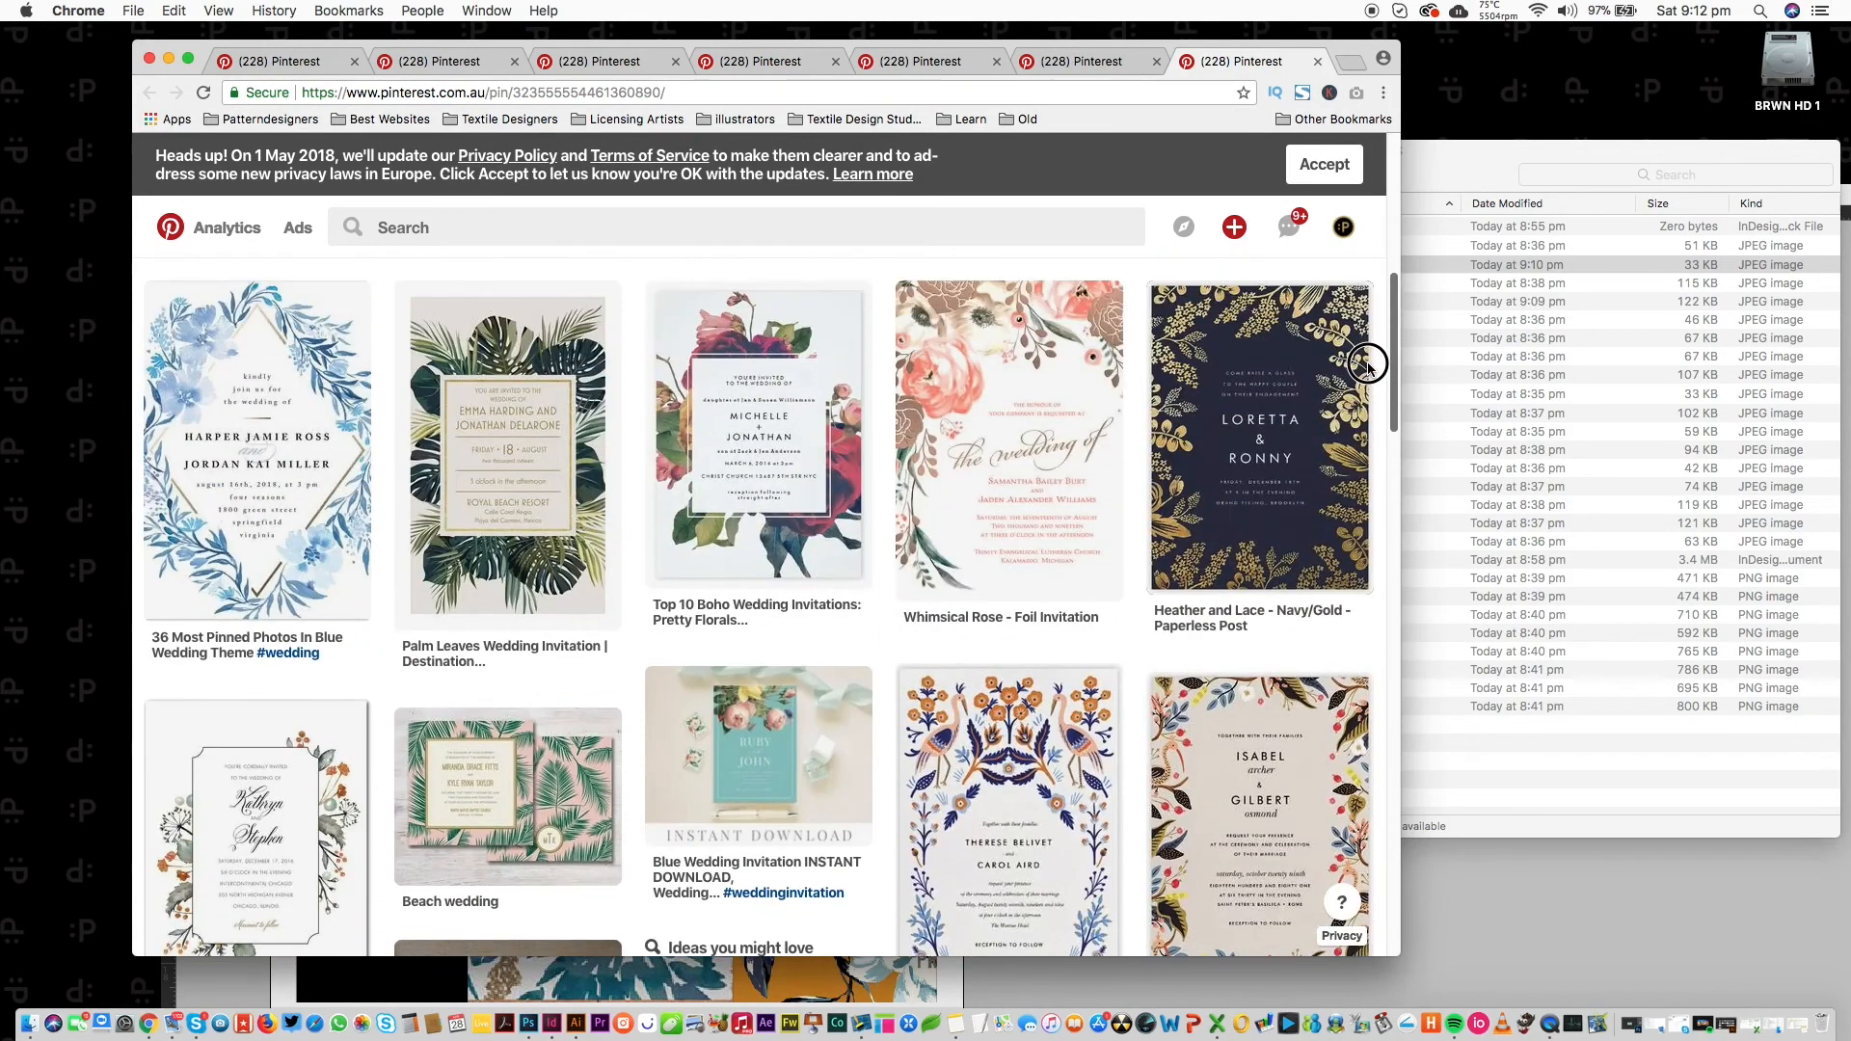
scroll(1368, 365, down, 1)
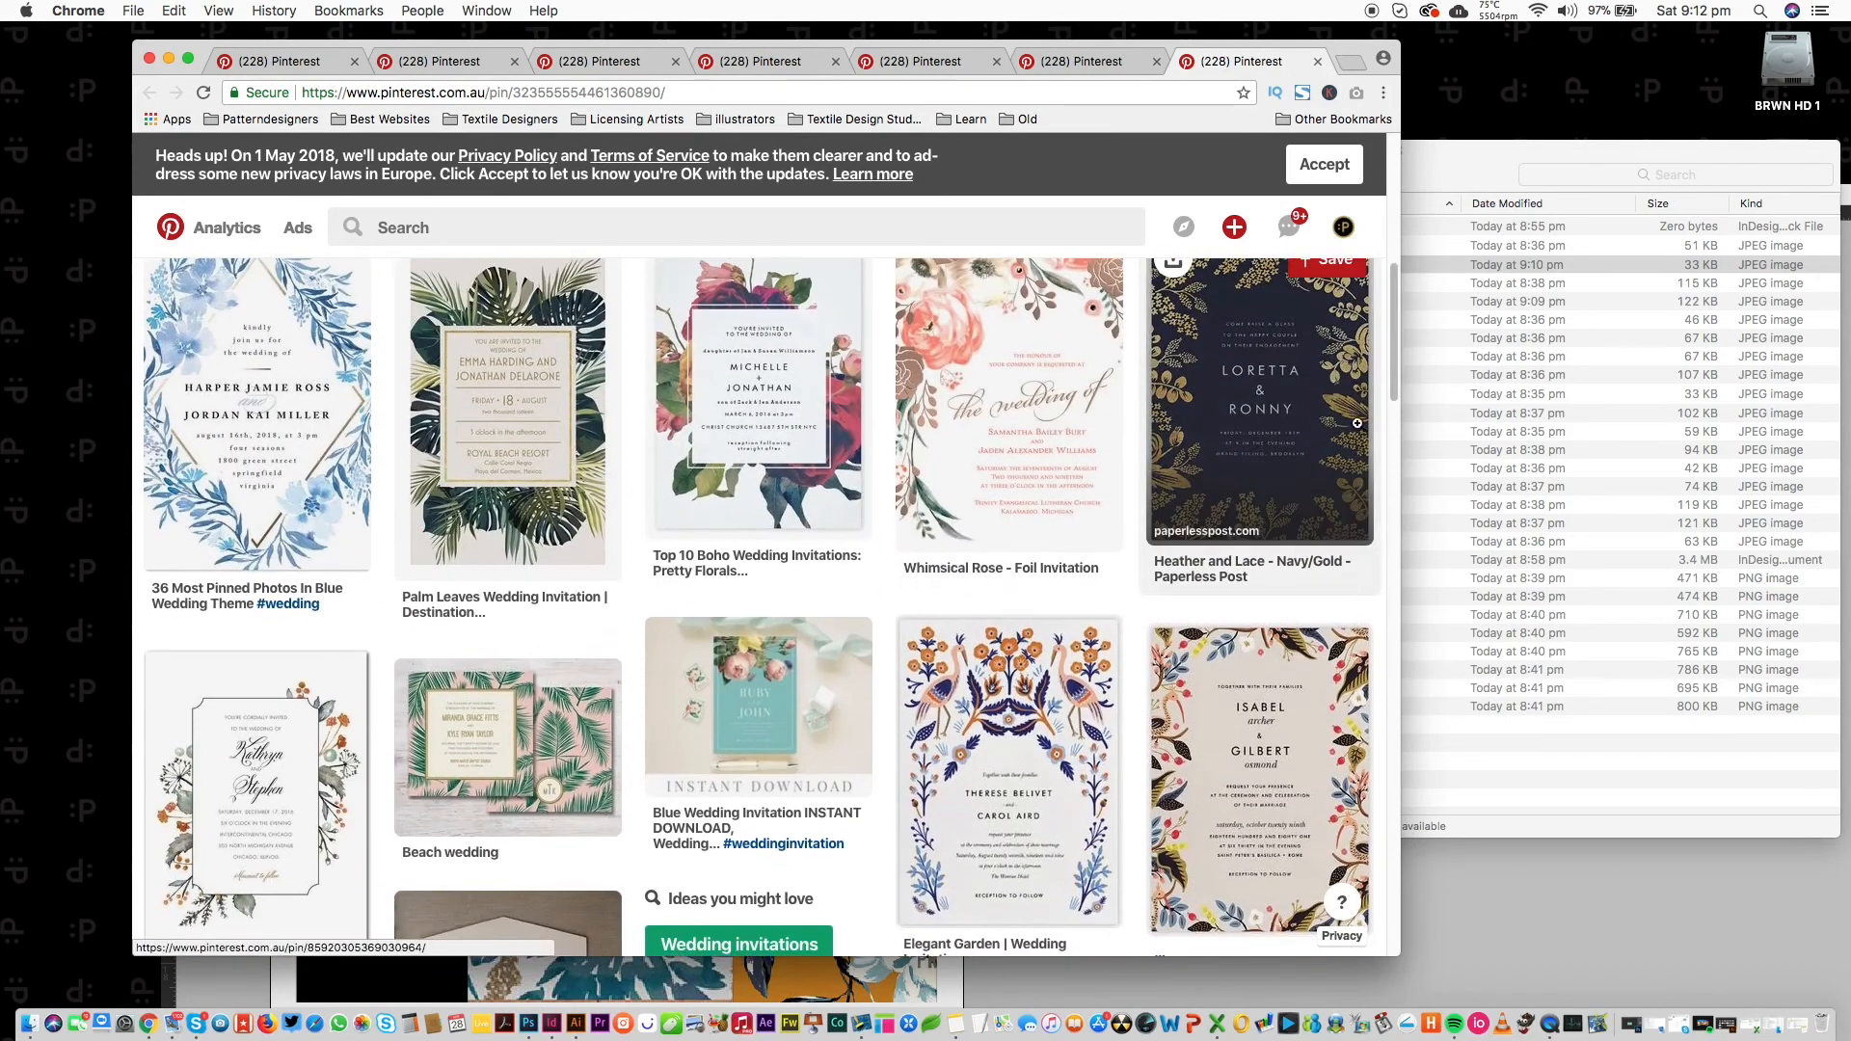
scroll(1359, 405, down, 10)
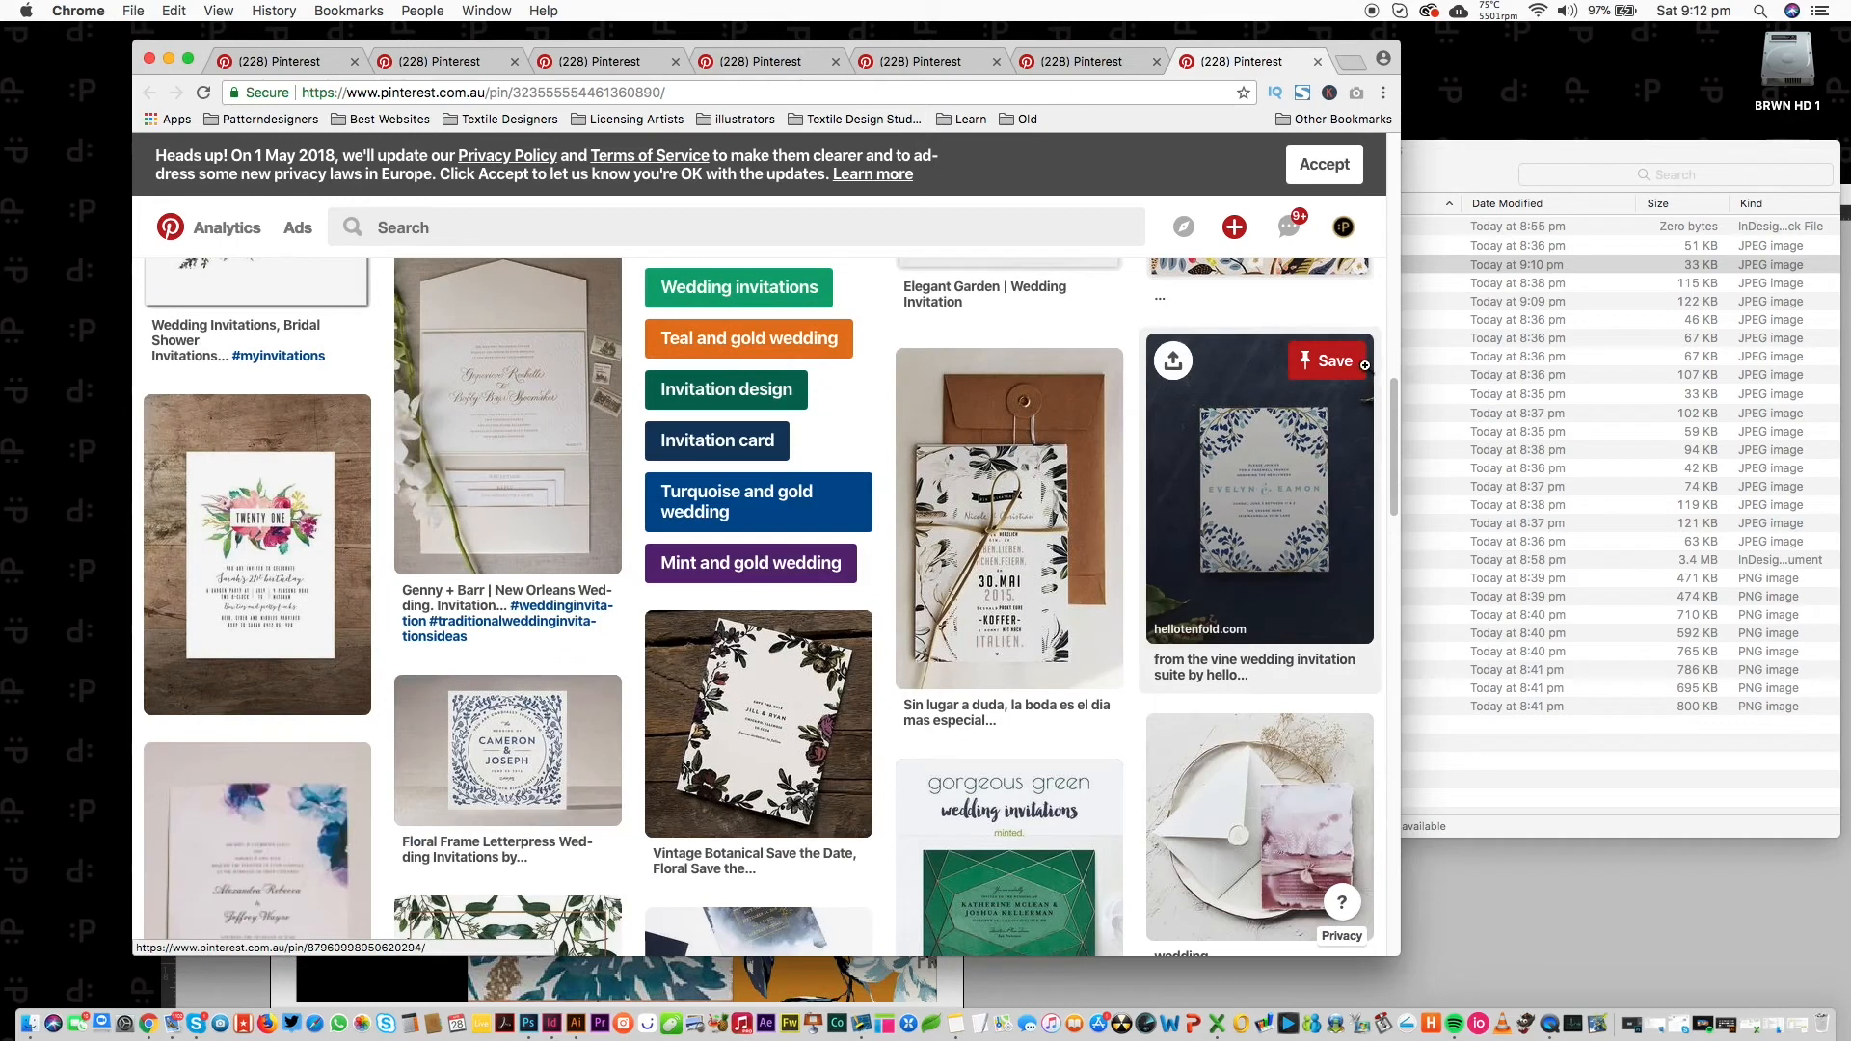
Close the finished Pinterest tabs to reach the Lady of the Lake book-cover pin.
key(super+w)
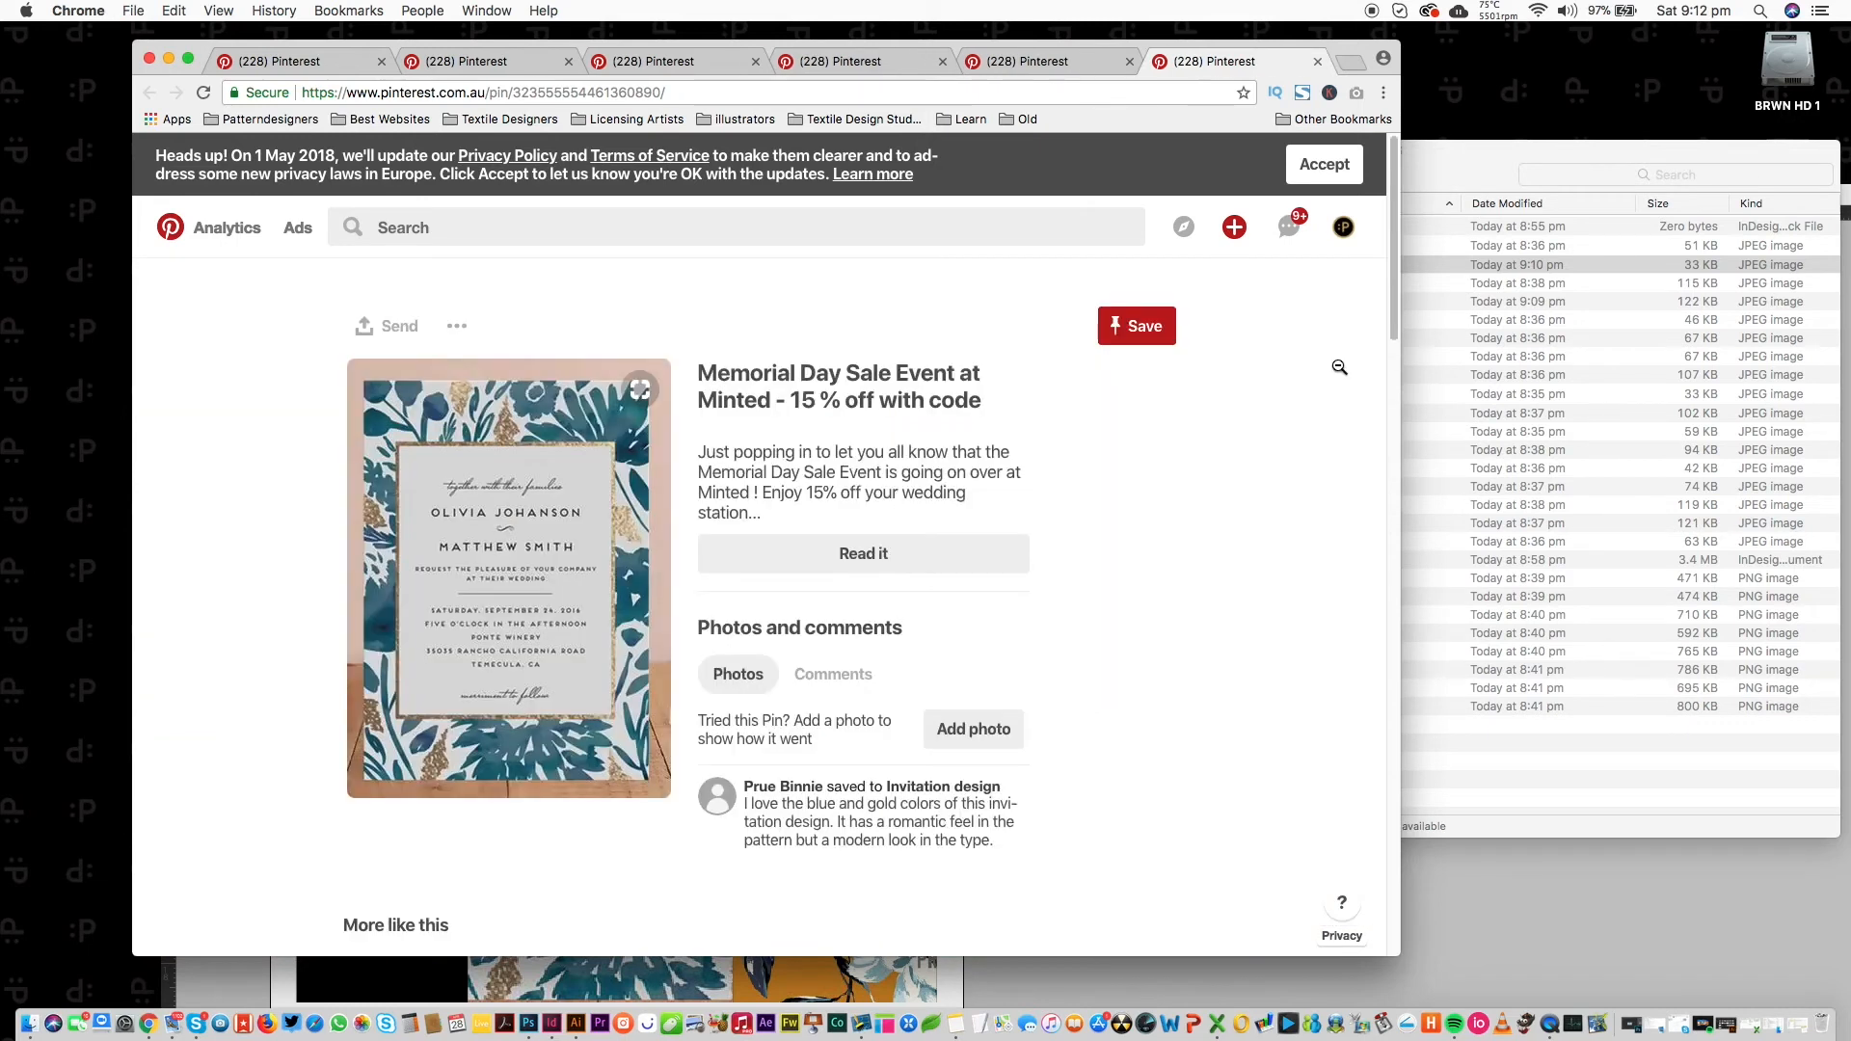
scroll(1379, 366, down, 15)
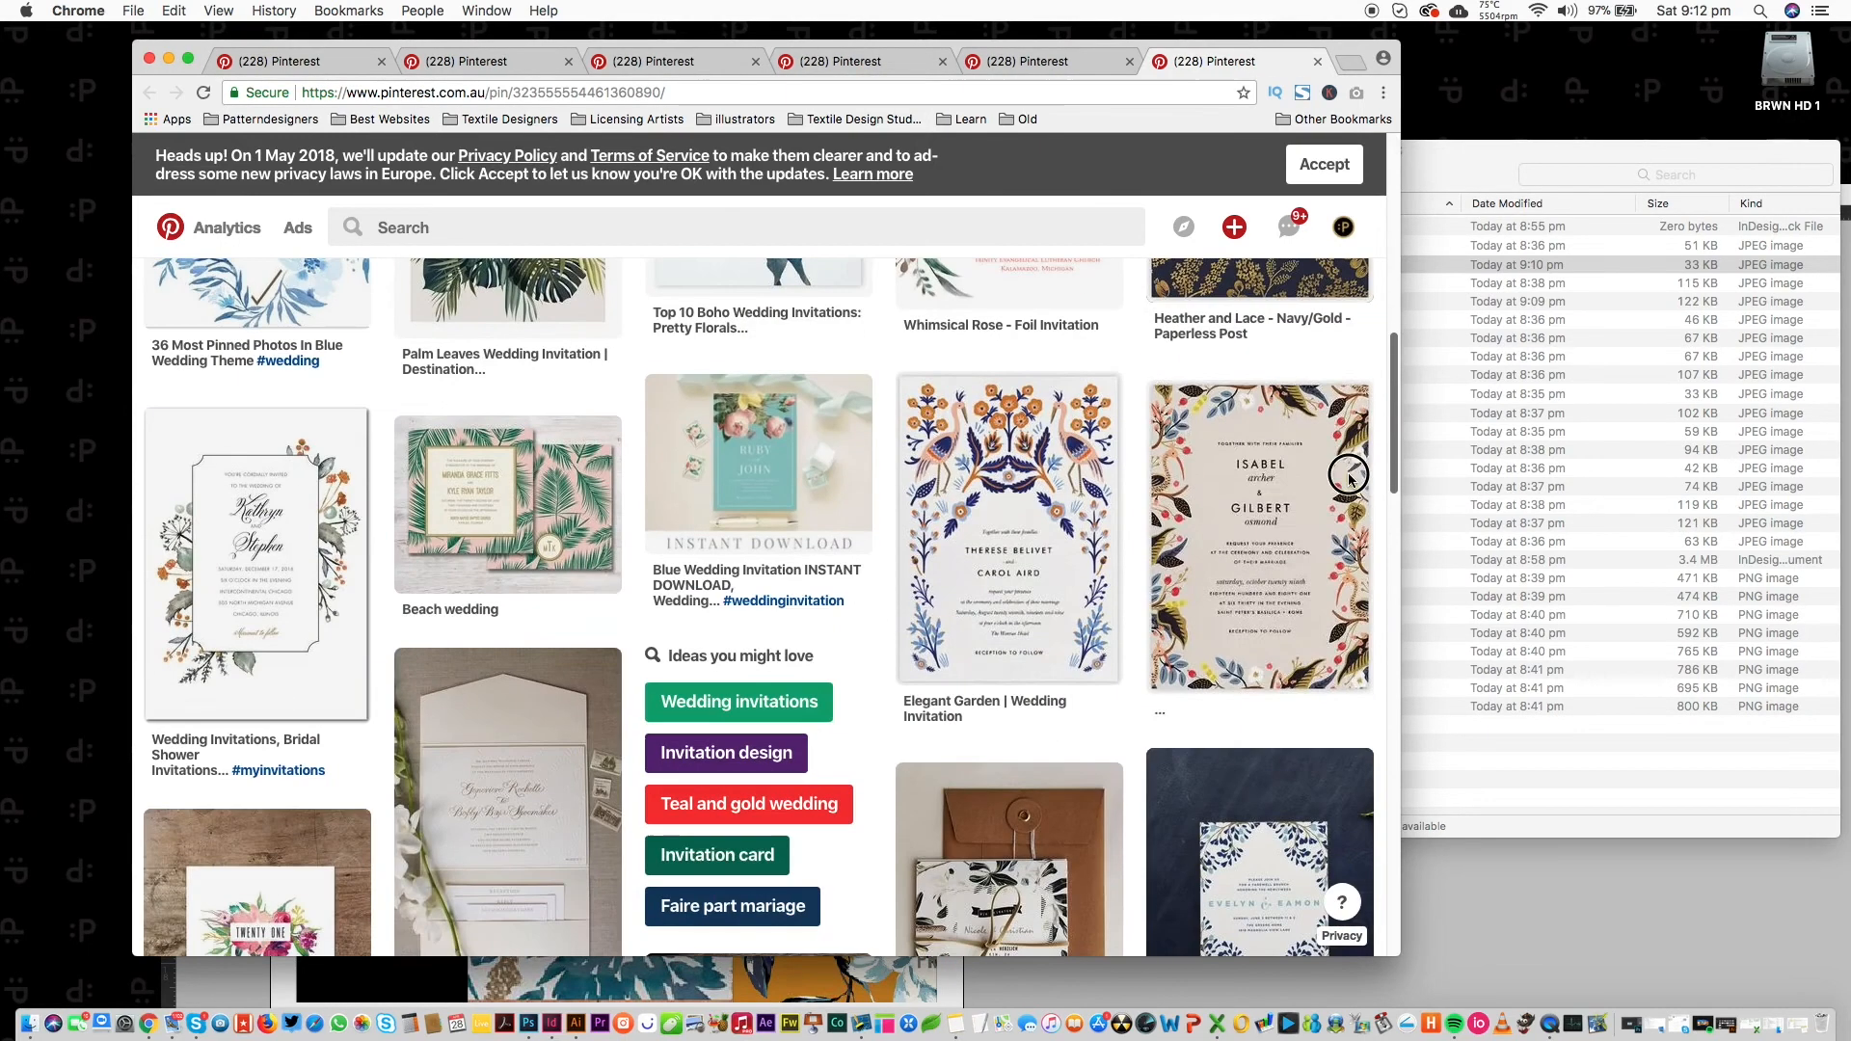
key(super+w)
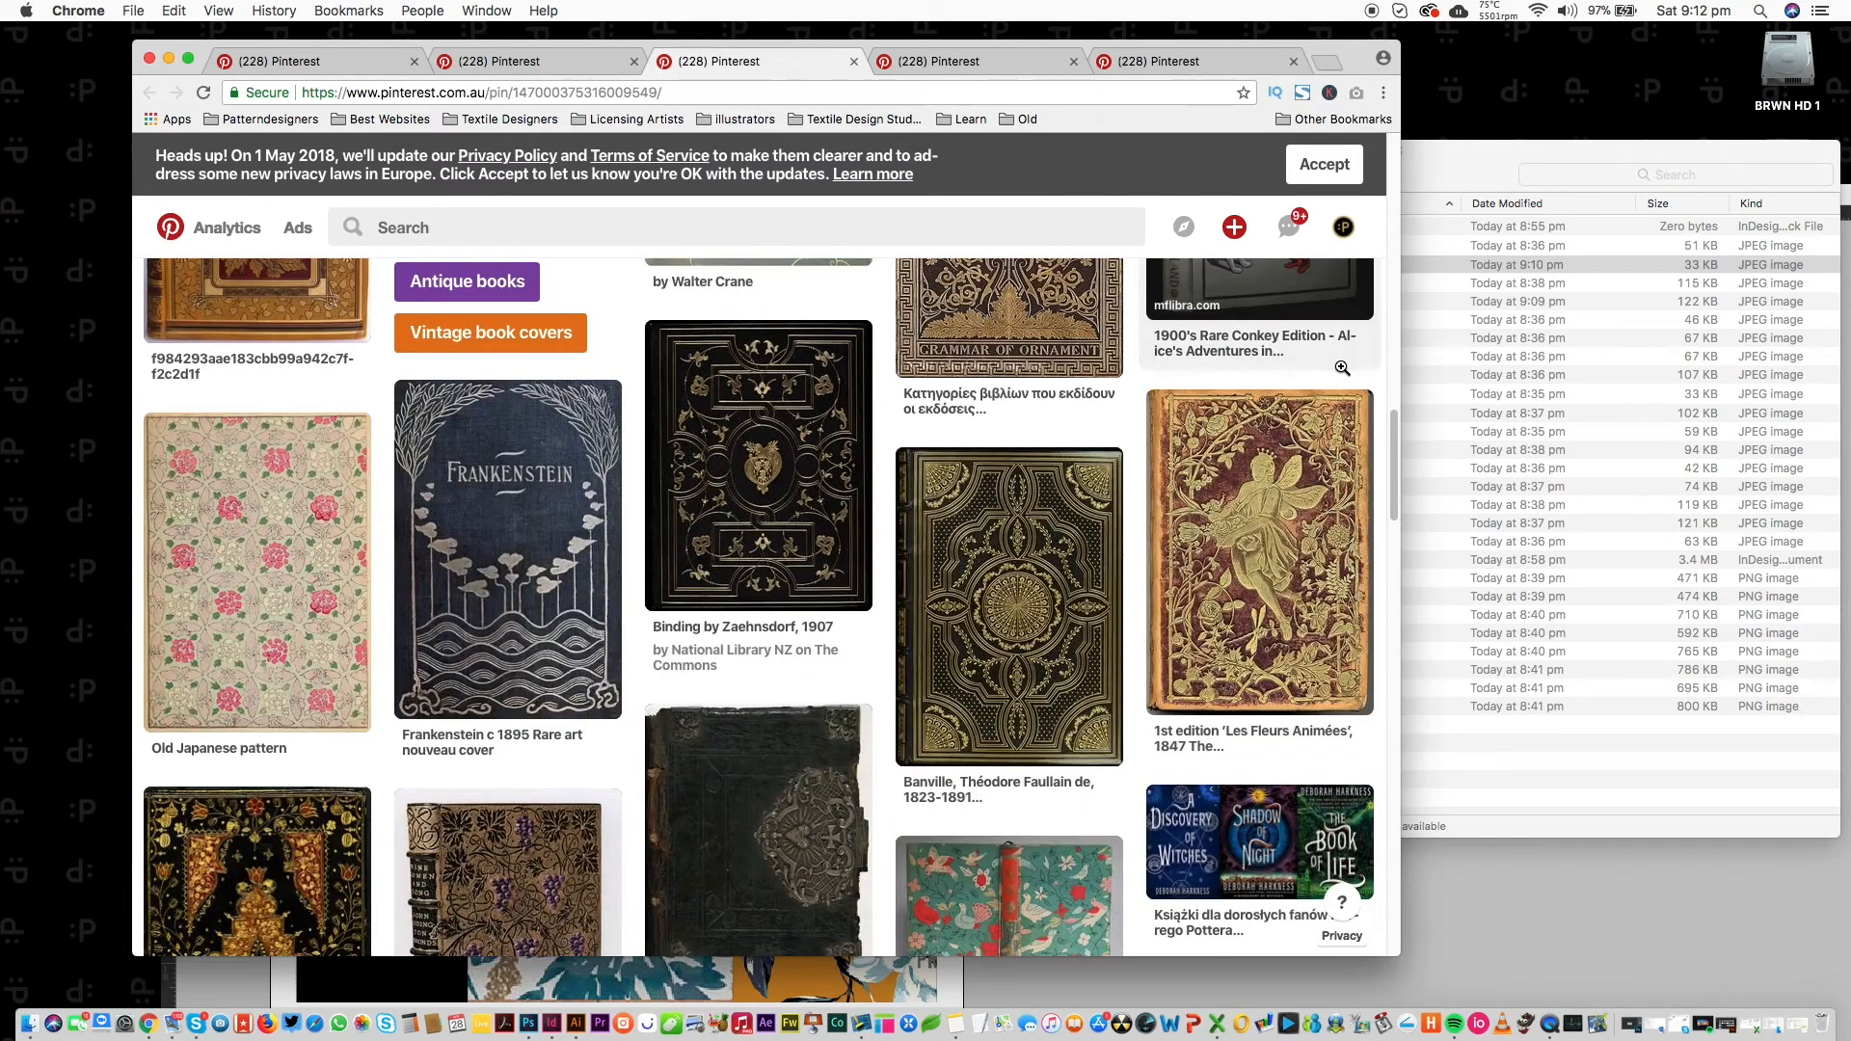
key(super+w)
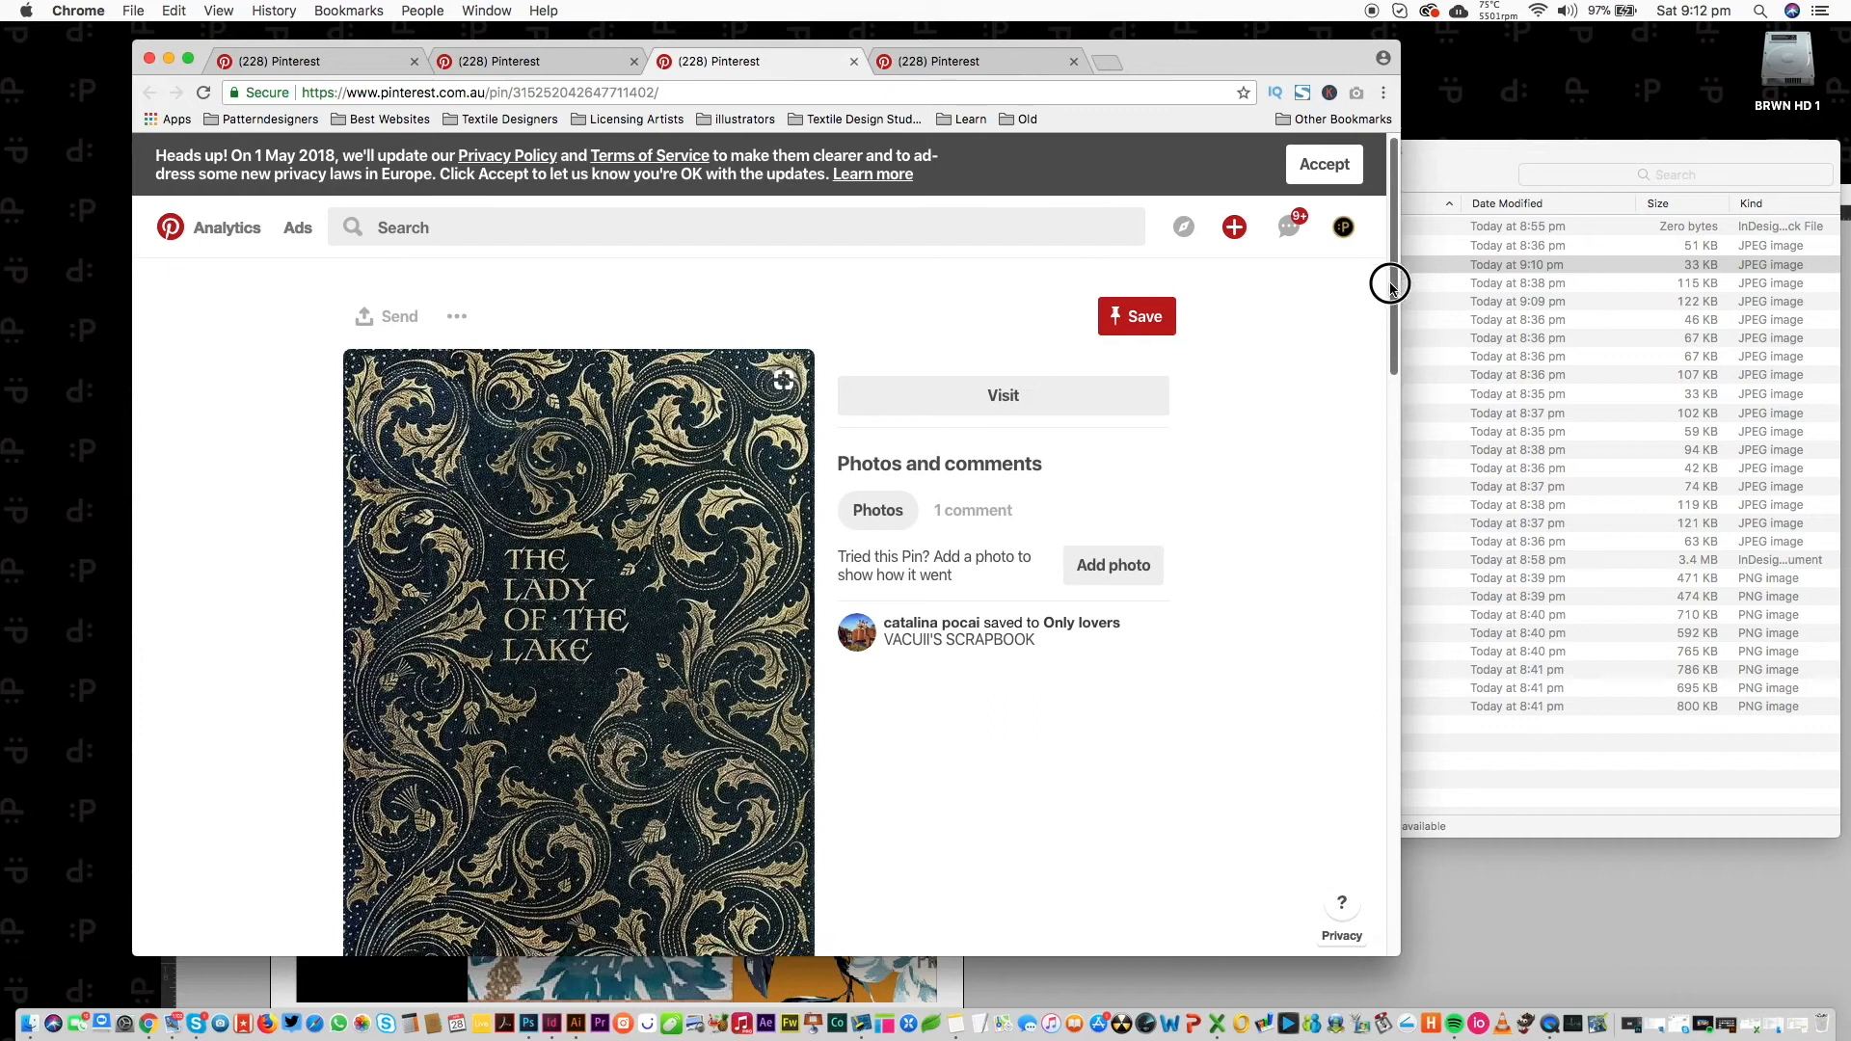
drag(1389, 284, 1367, 351)
Save the Lady of the Lake cover to the moodboards folder and place it in the lower-left frame.
drag(693, 584, 1490, 768)
click(1487, 884)
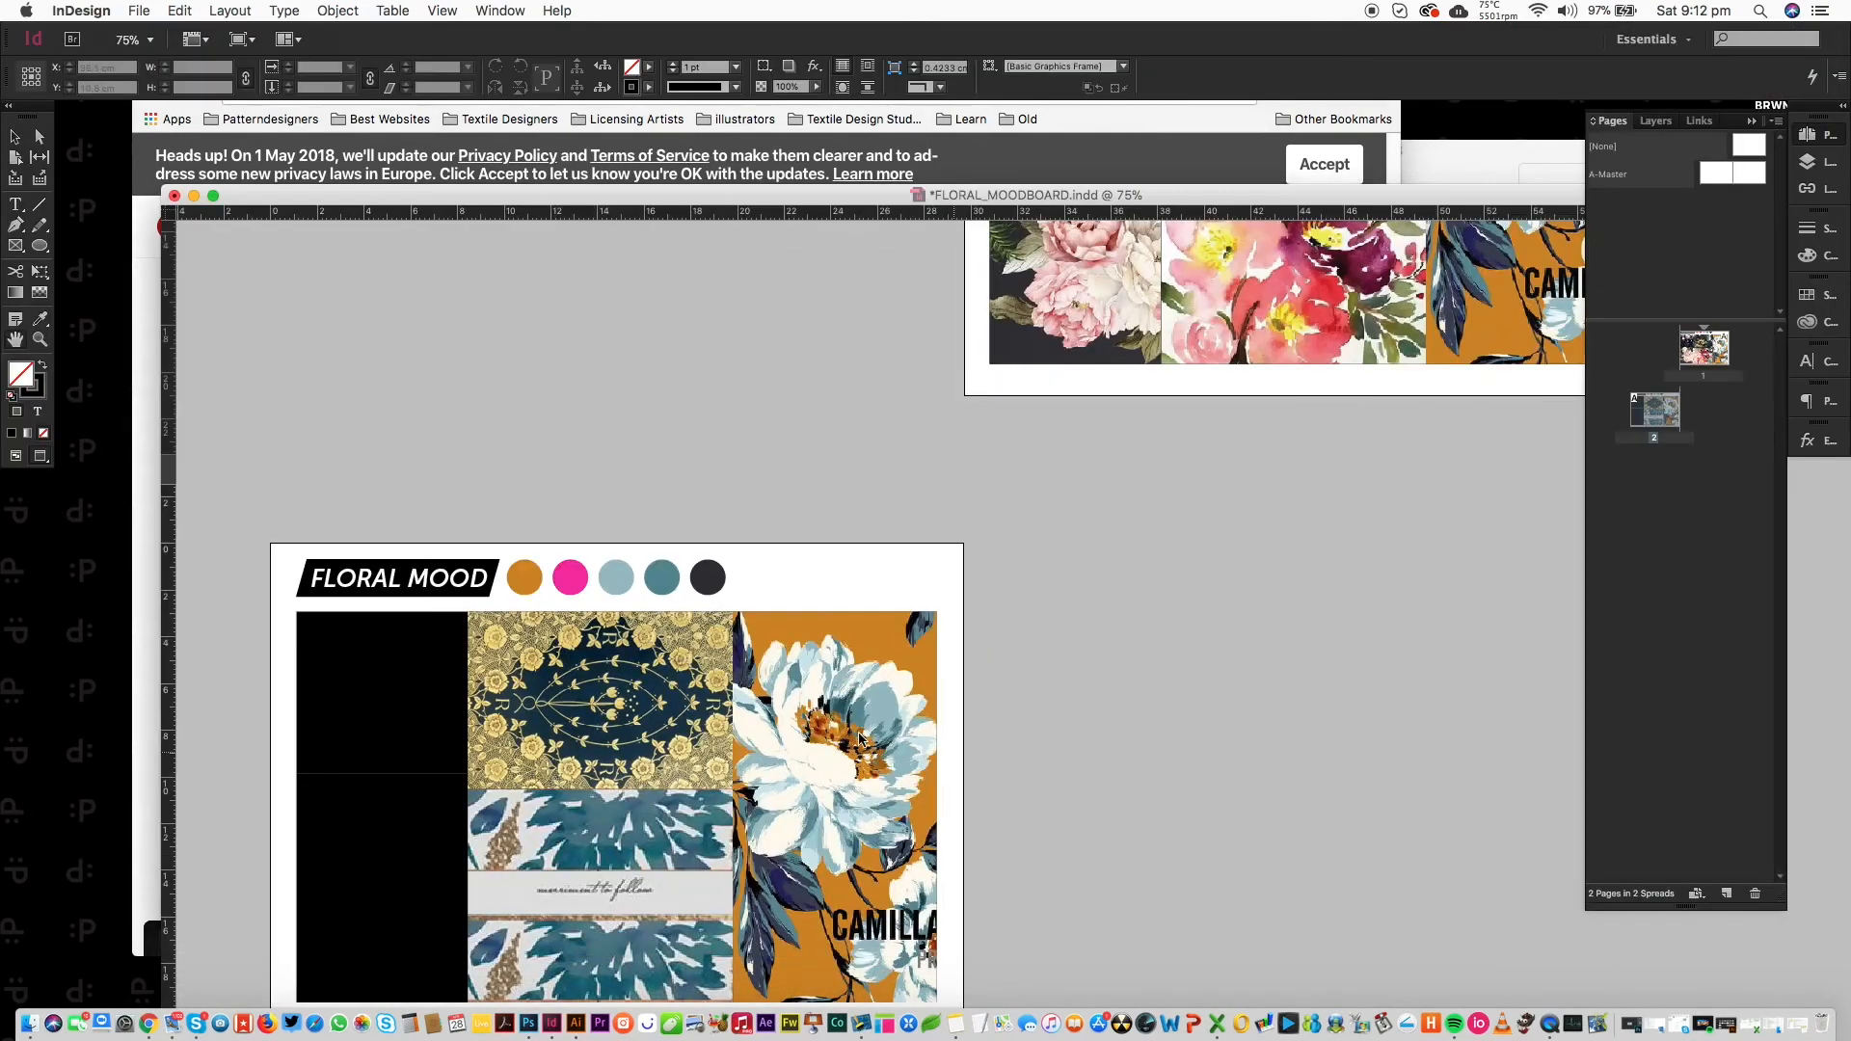
drag(604, 196, 615, 112)
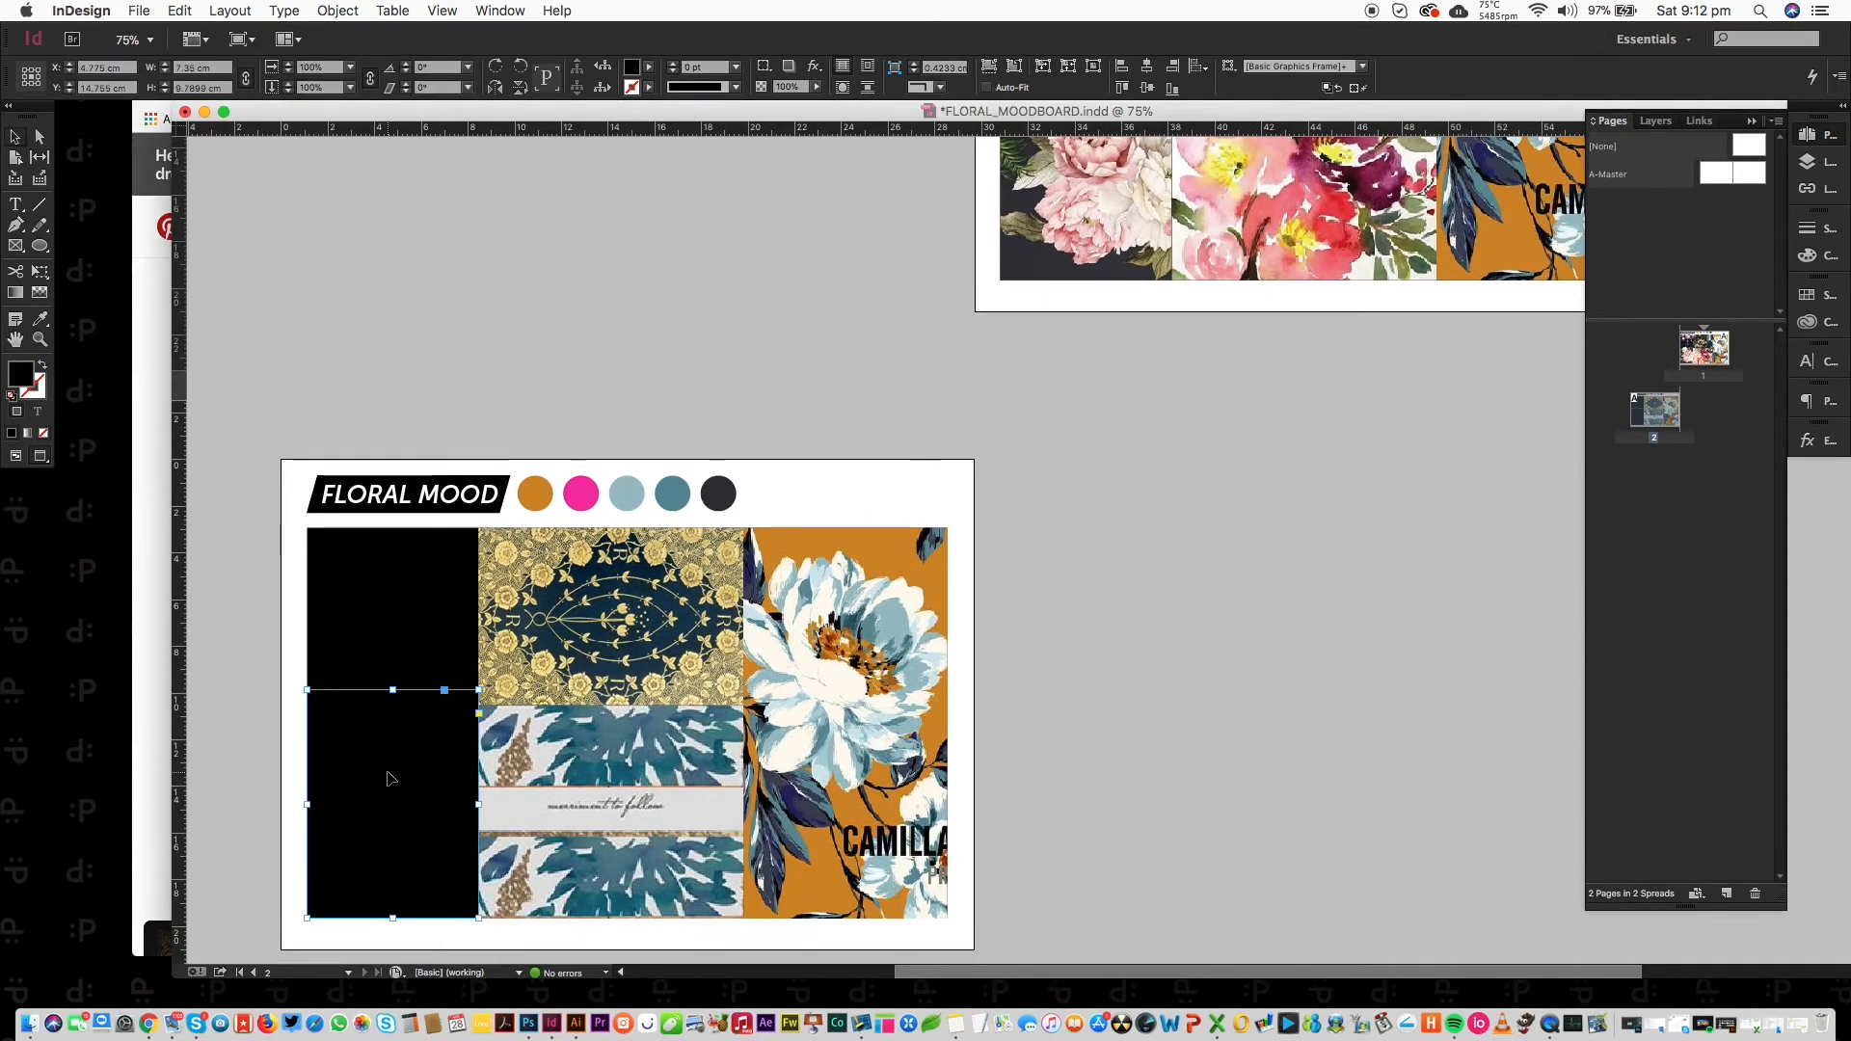
key(super+d)
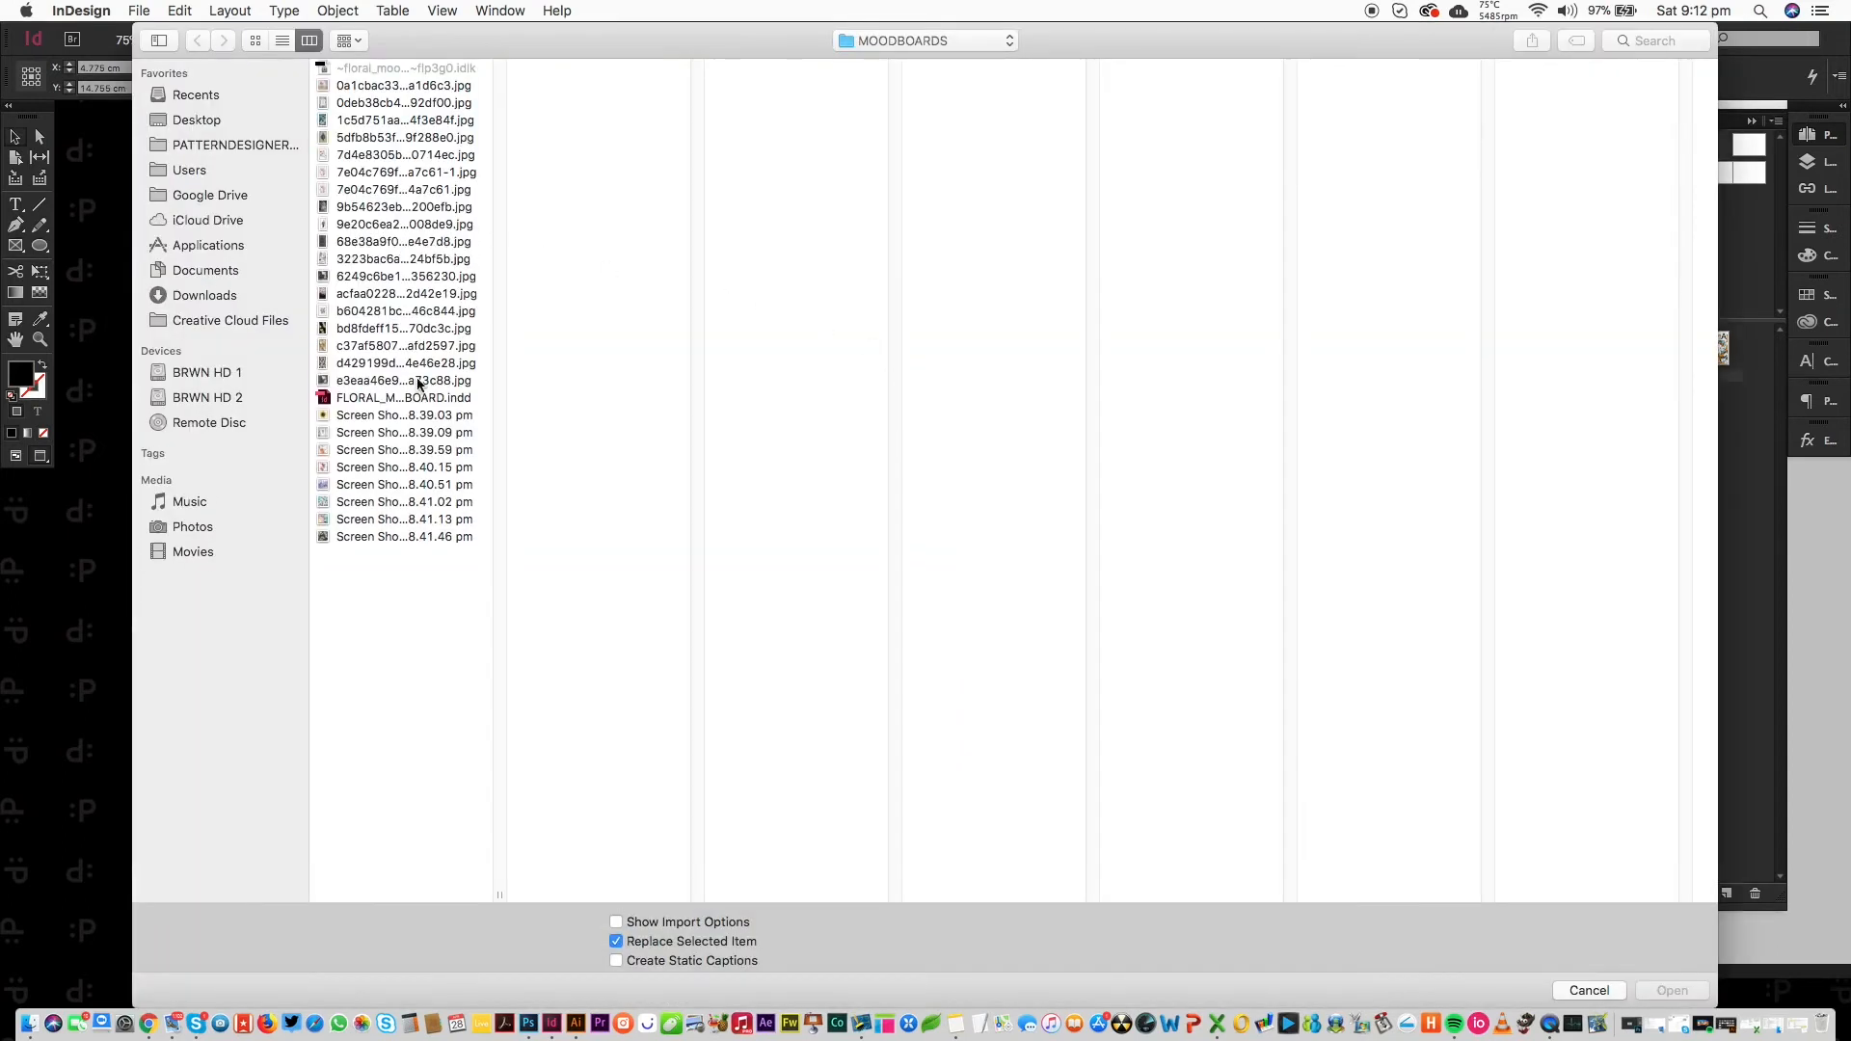
key(Down)
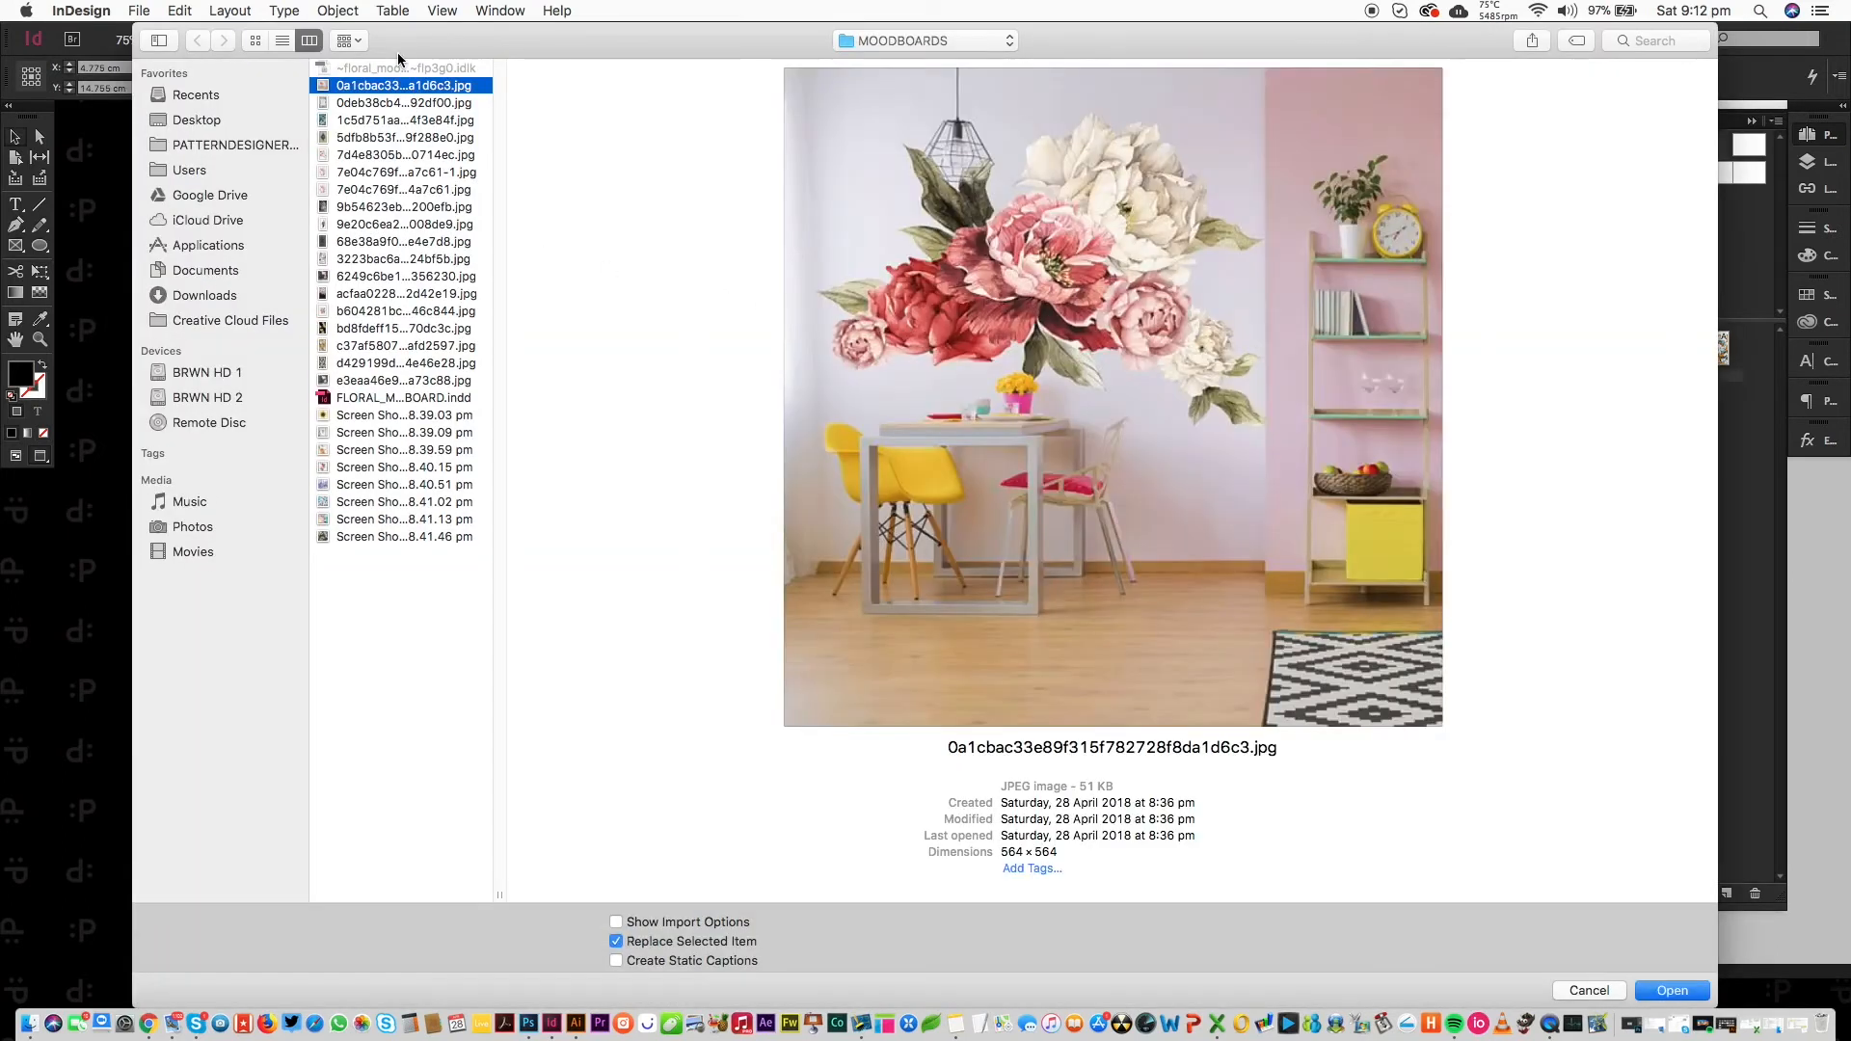
key(Down)
key(Down)
key(Down)
key(Down)
key(Down)
key(Down)
key(Down)
key(Down)
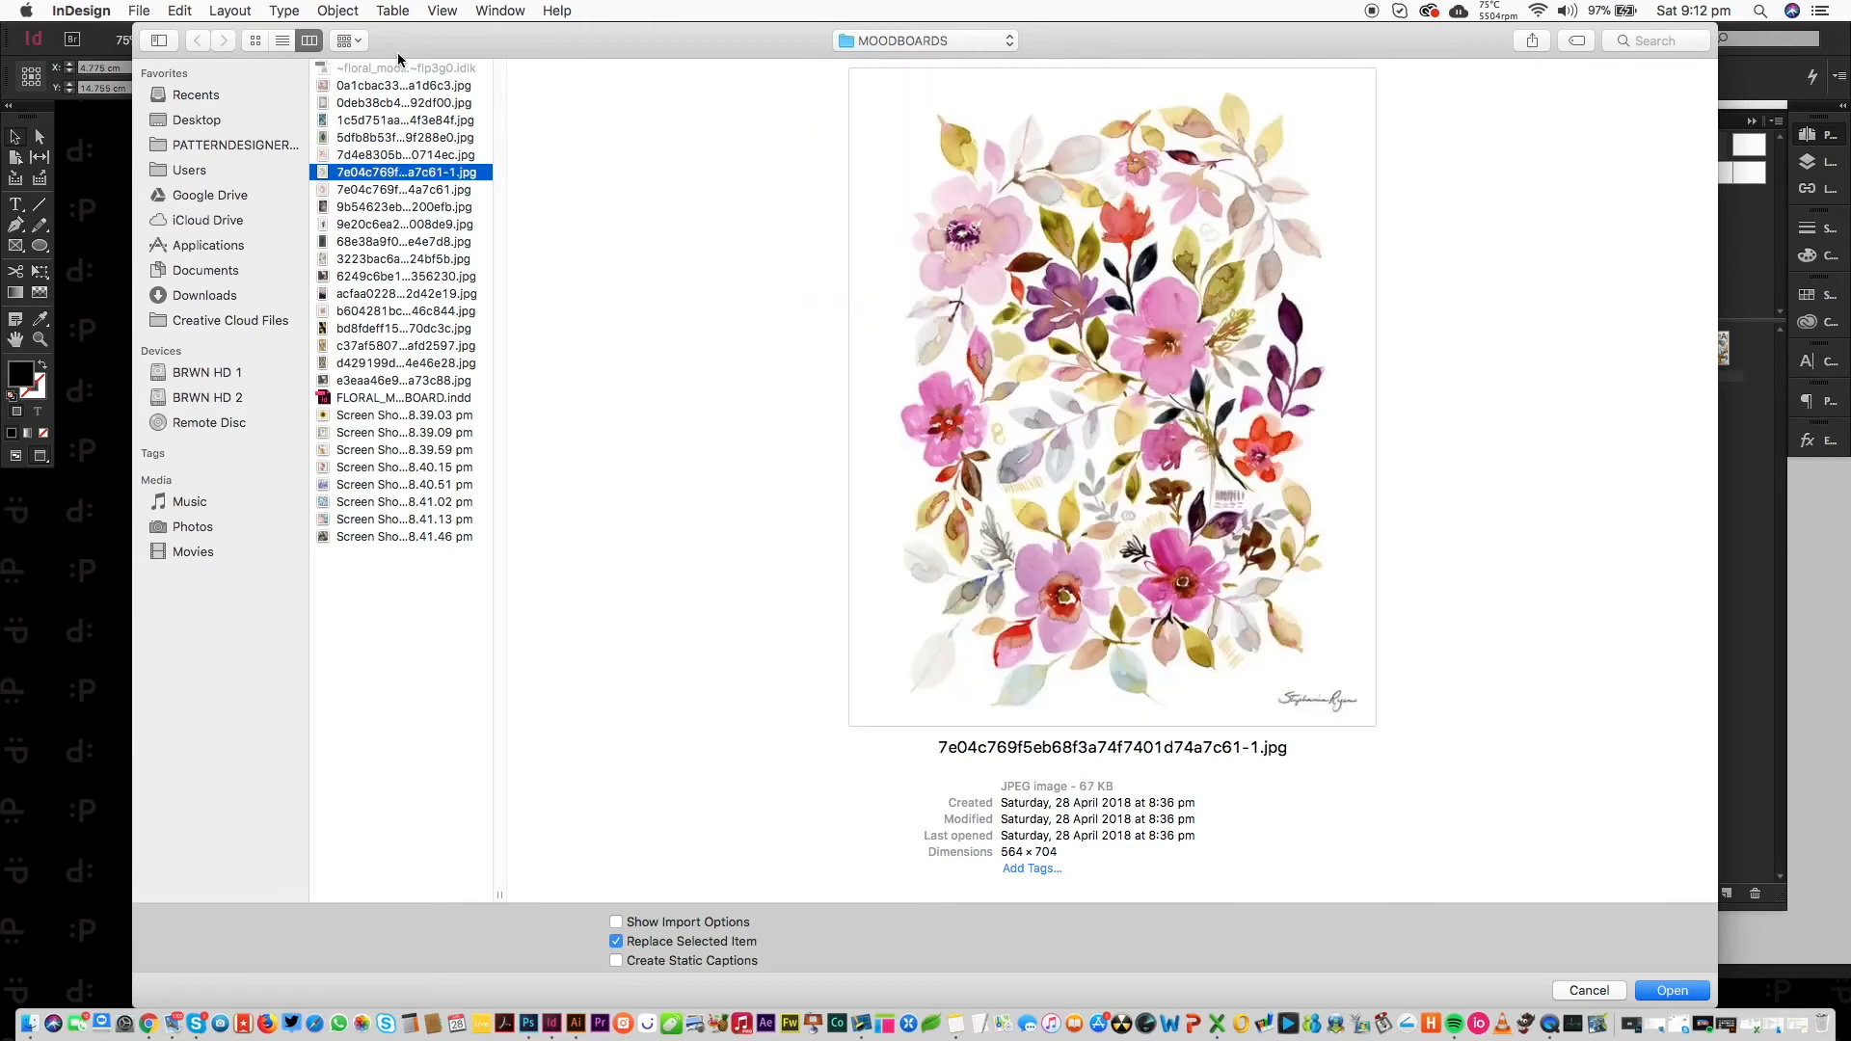
key(Down)
key(Down)
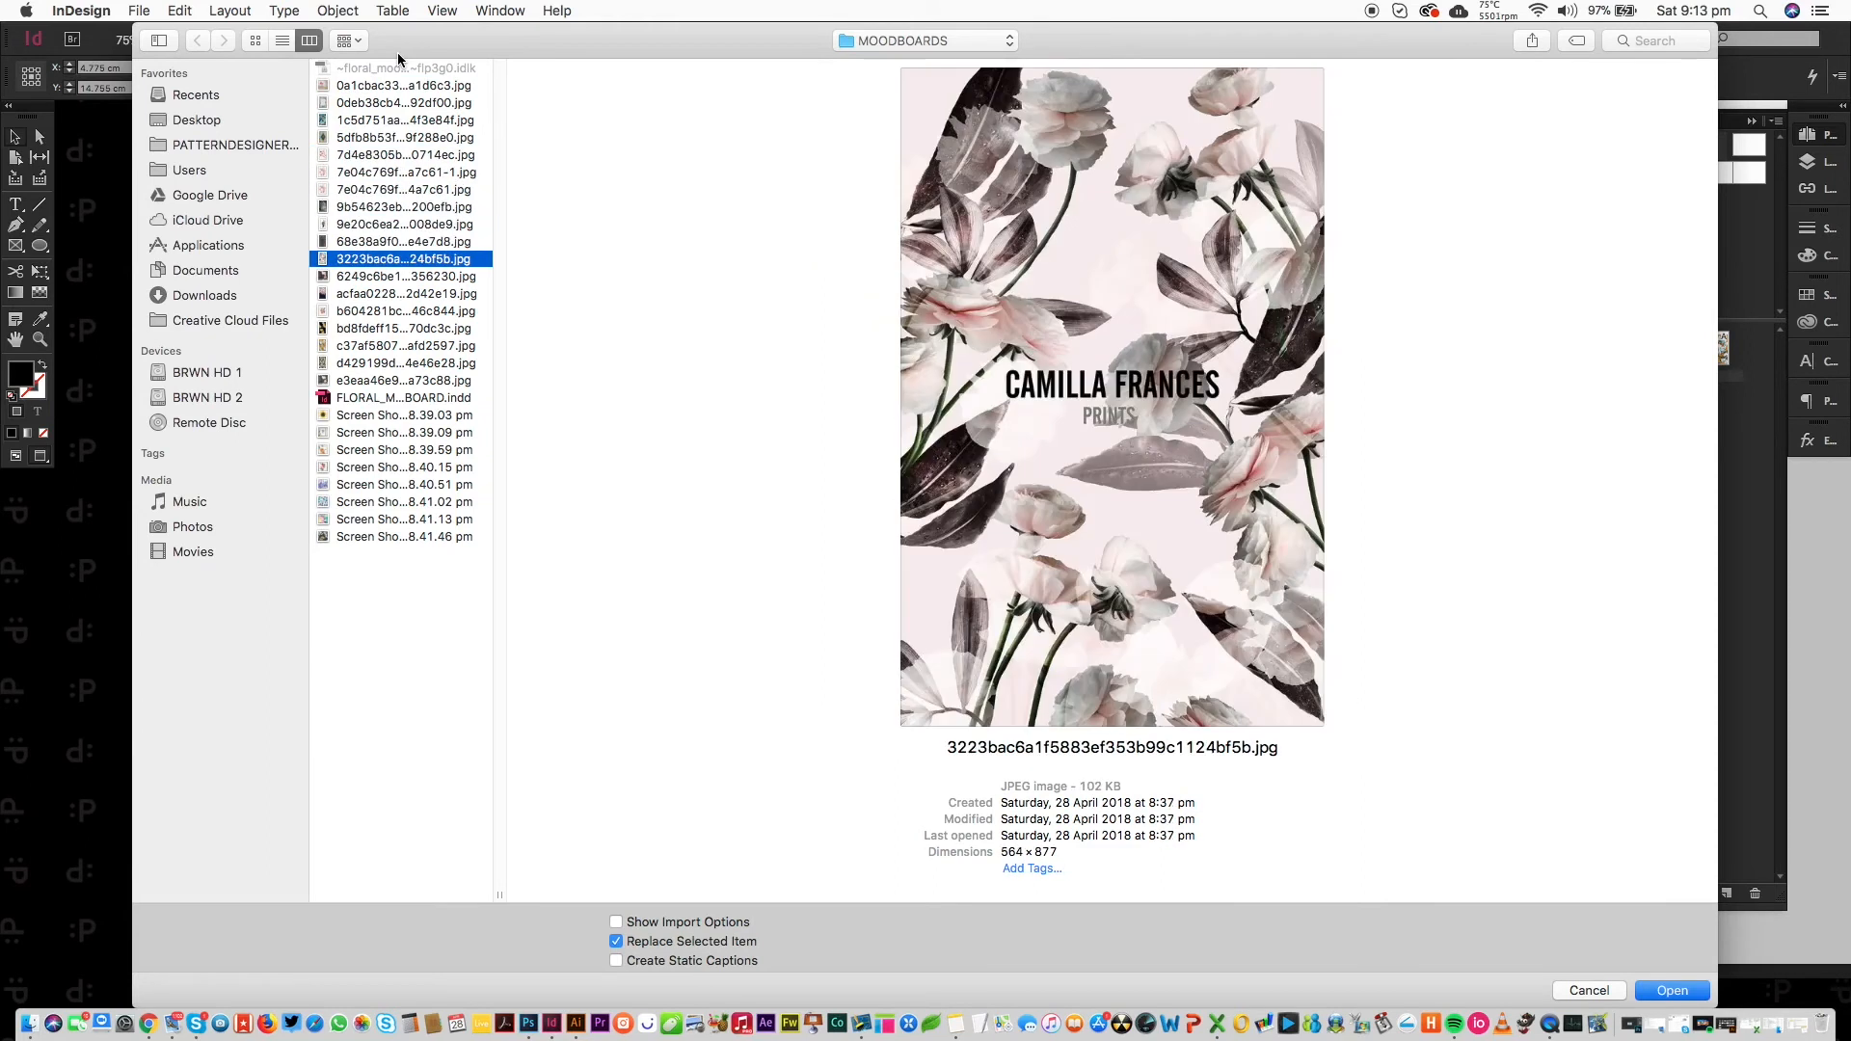
key(Up)
key(Return)
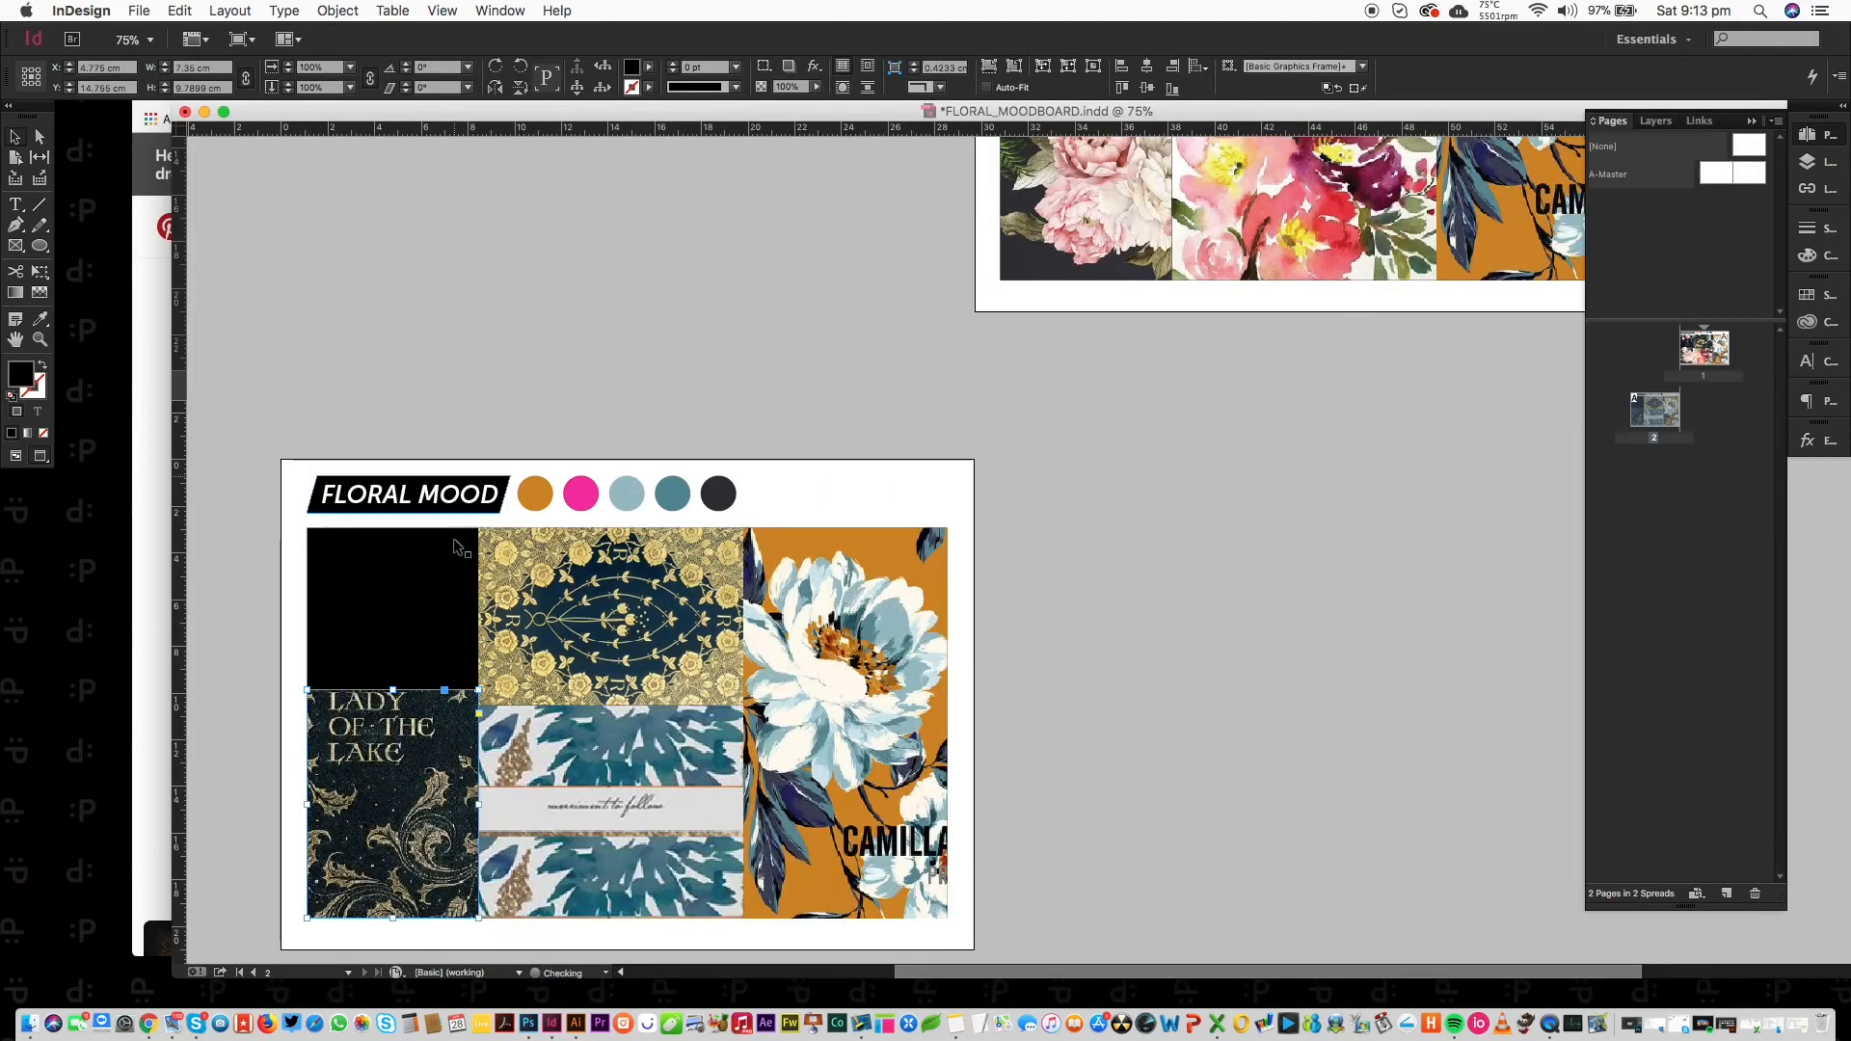
Shift the cover image up inside its frame to hide the title and show only the swirls.
drag(393, 814, 434, 733)
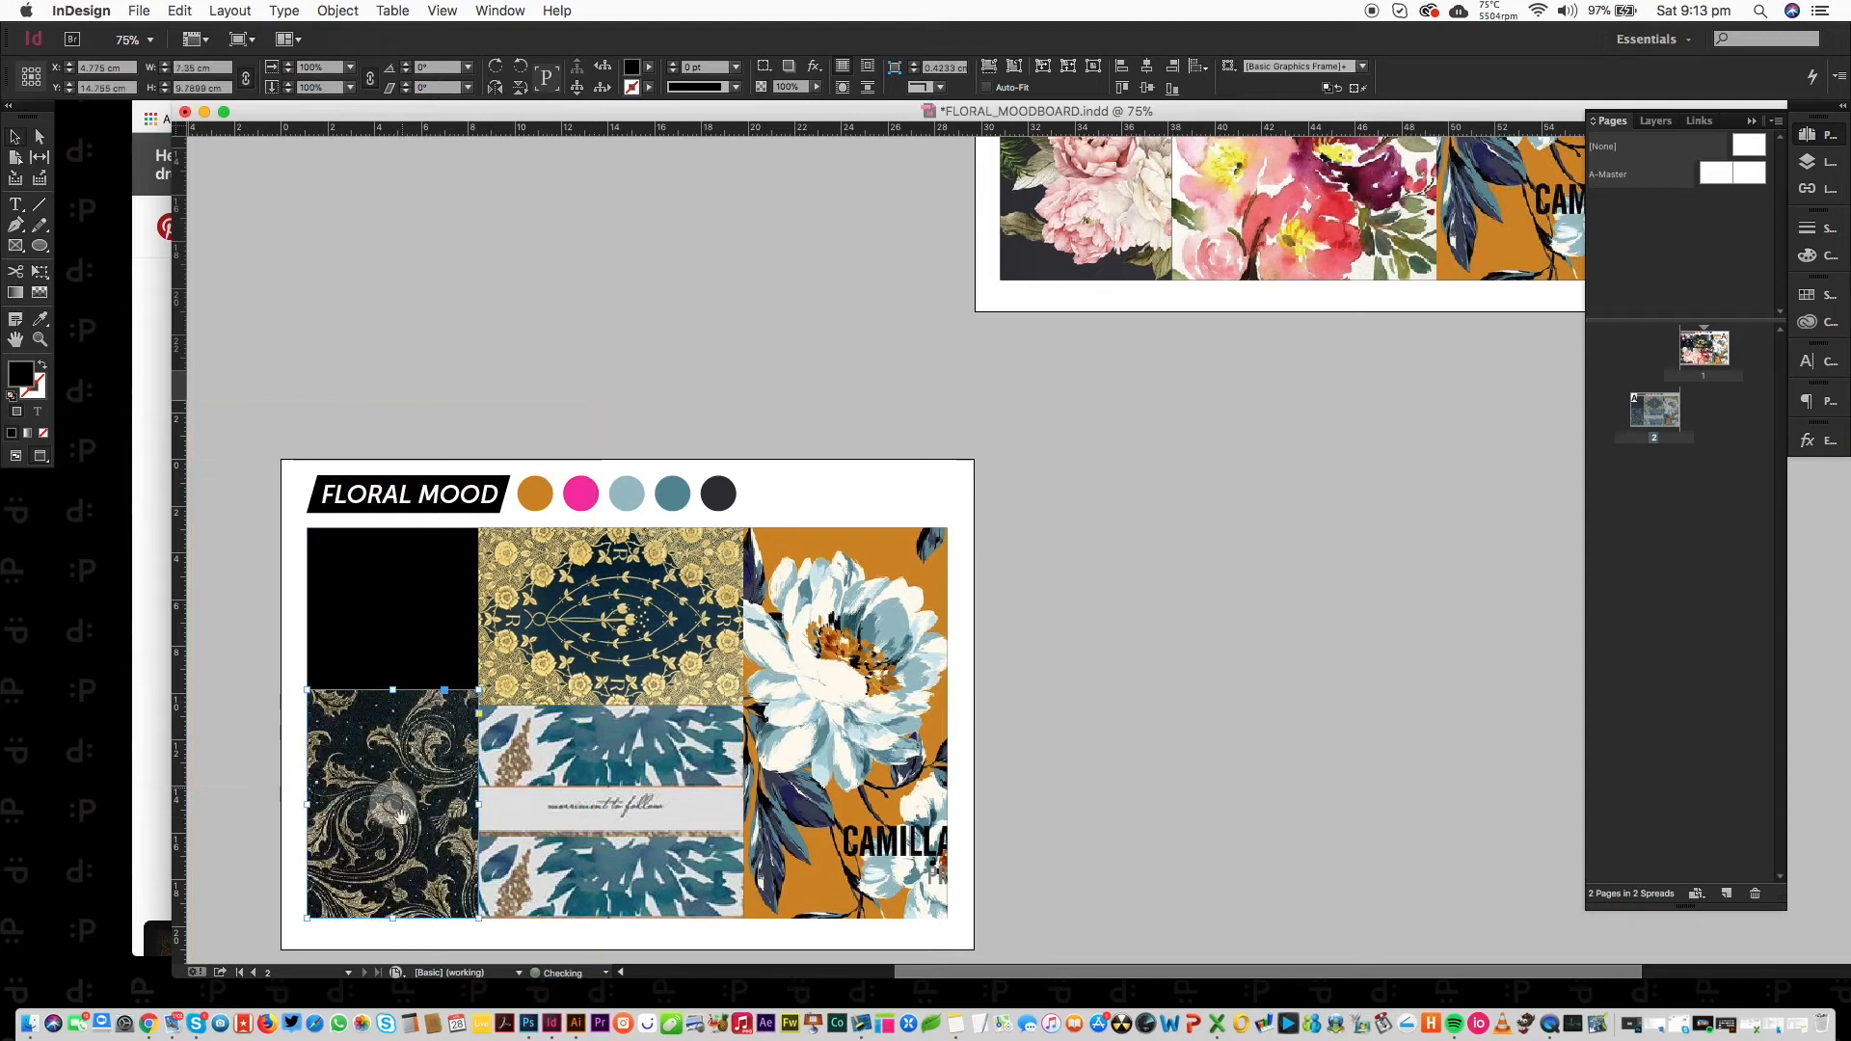
drag(387, 816, 388, 754)
key(shift+Up)
key(ctrl+z)
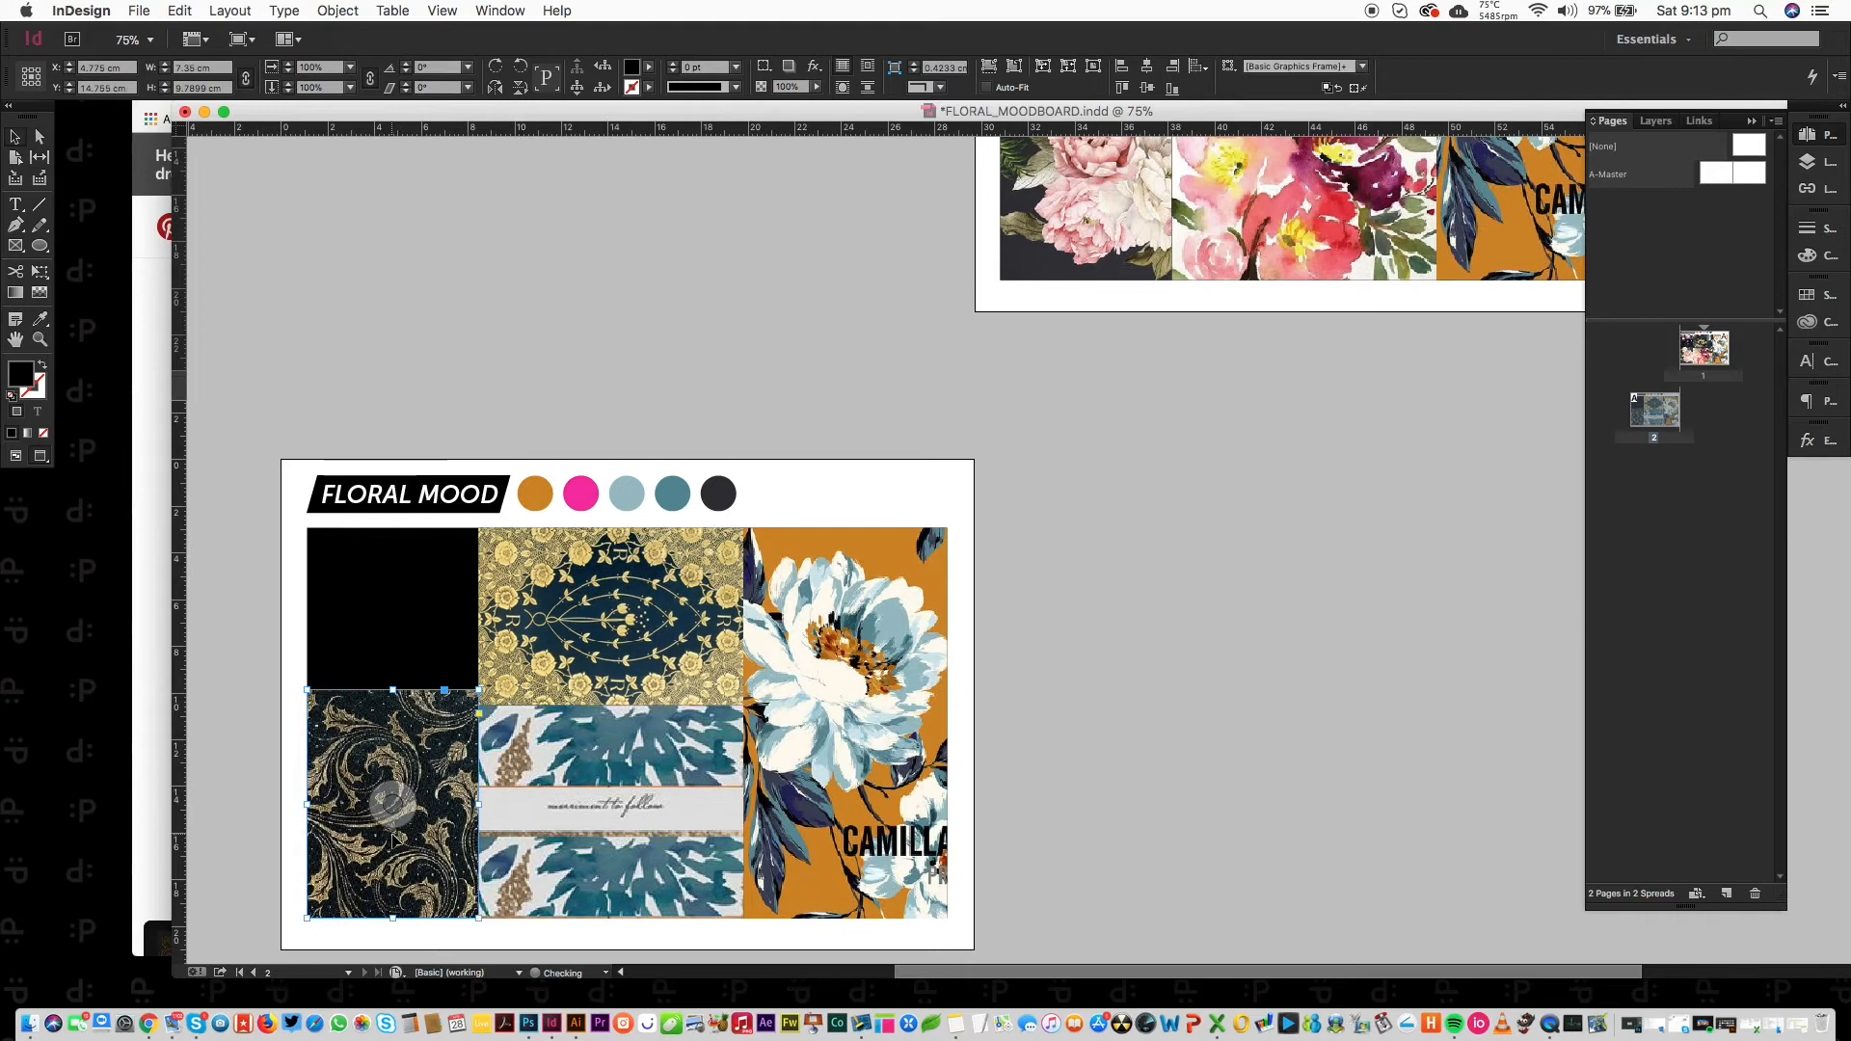
key(shift+Up)
key(shift+Up)
key(shift+Up)
key(shift+Up)
key(shift+Up)
key(shift+Down)
drag(1046, 111, 1056, 177)
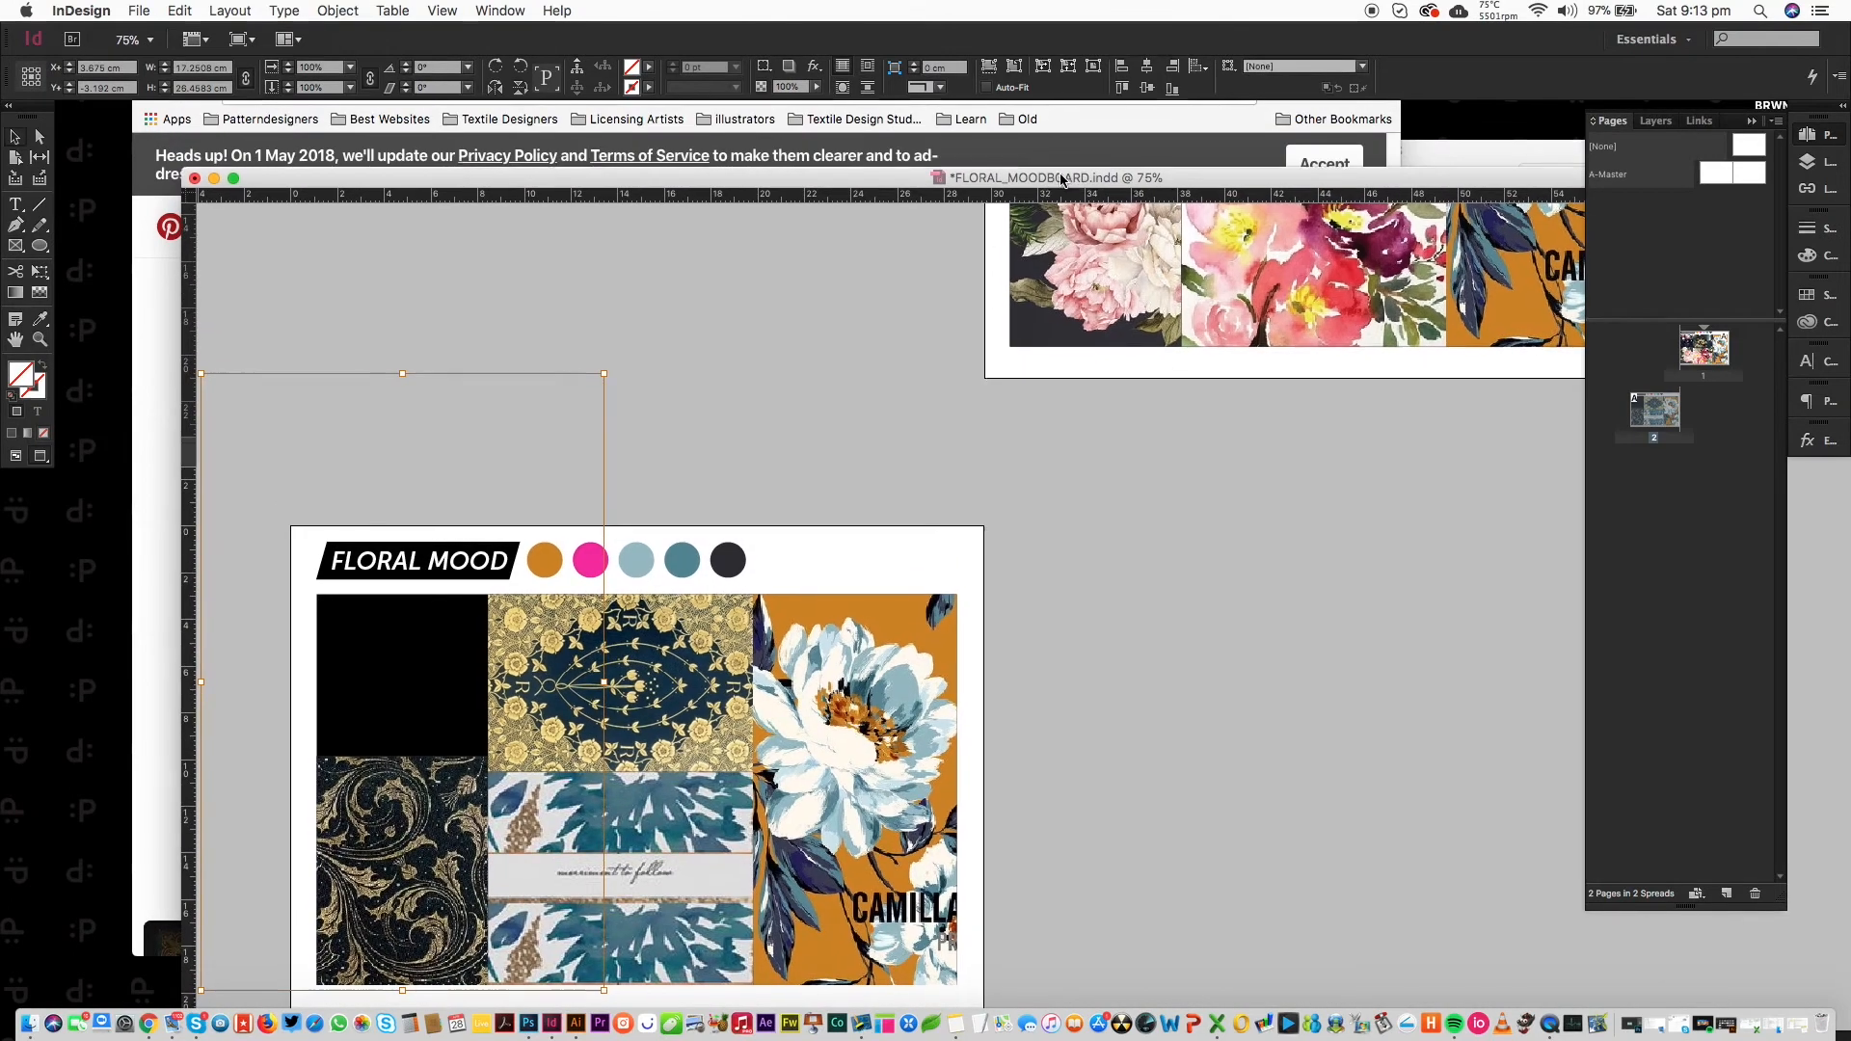
Go back to the 'gold floral' results tab, browse the pins, and start a new search there.
click(1067, 148)
click(564, 64)
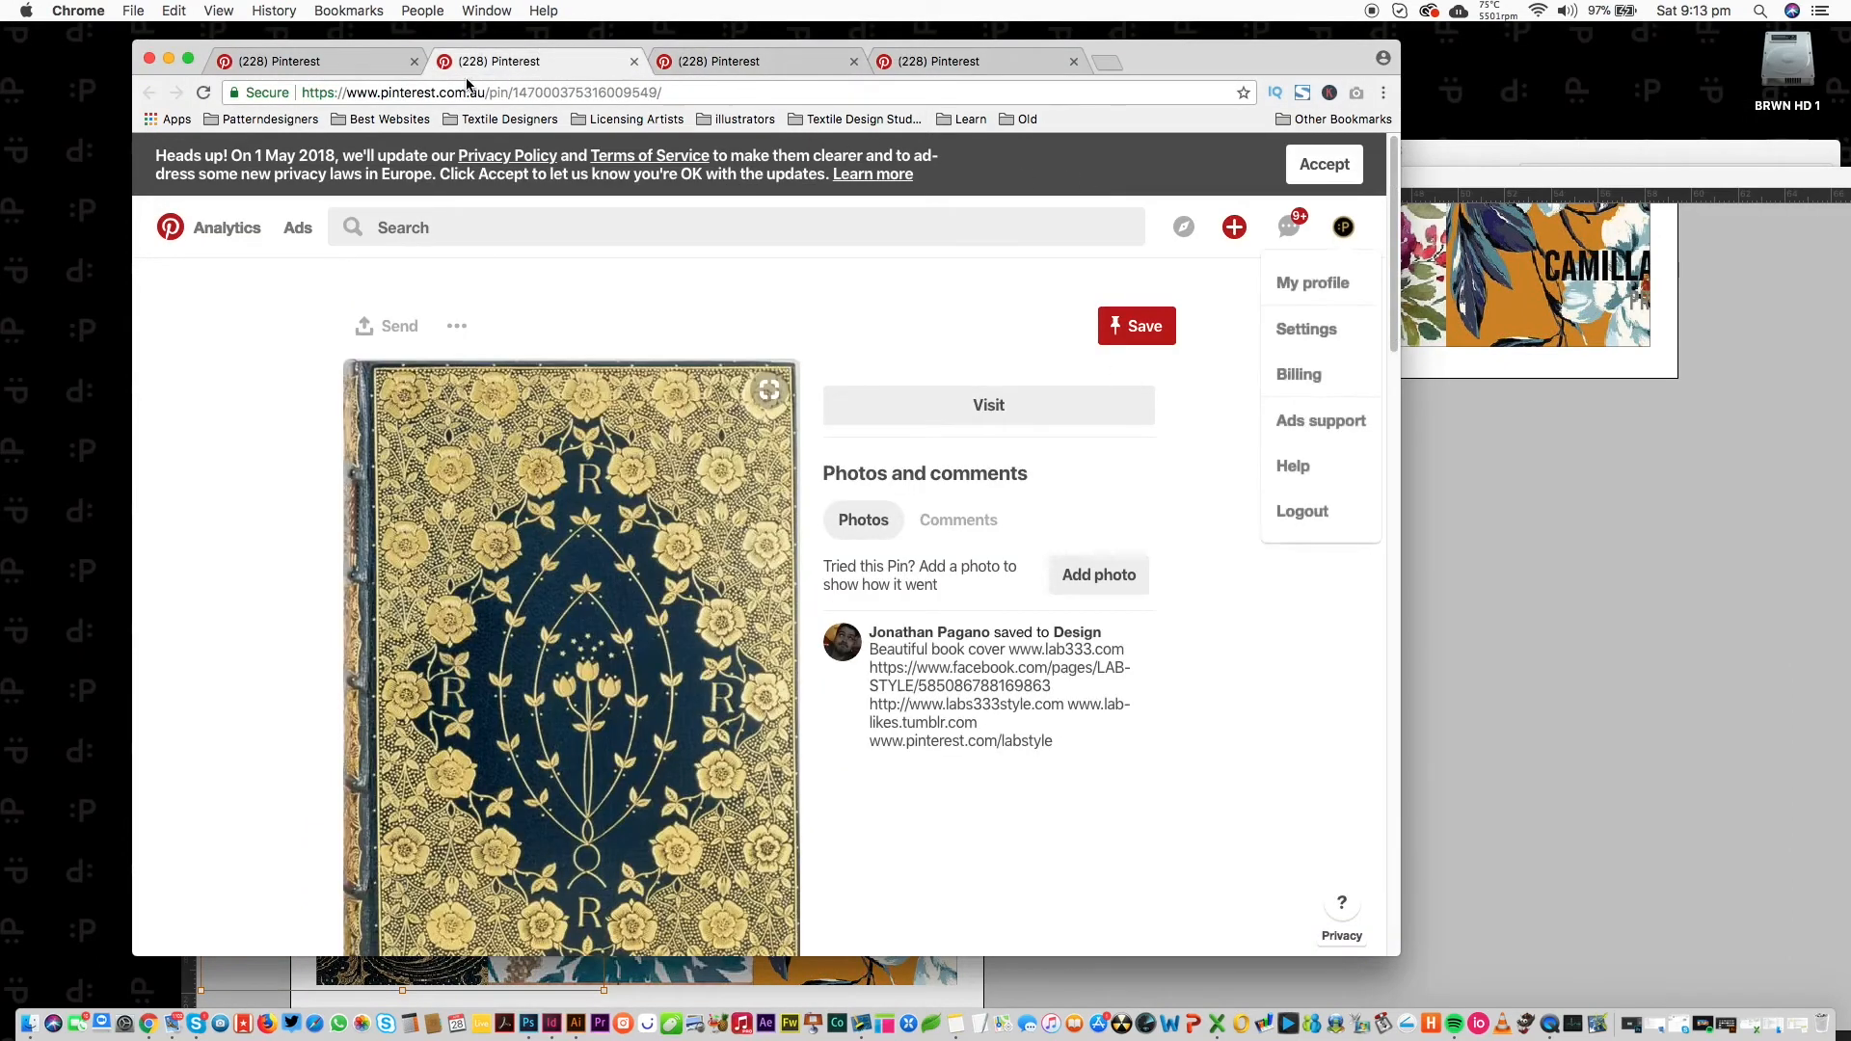
click(367, 64)
drag(1392, 656, 1380, 781)
scroll(1380, 780, down, 3)
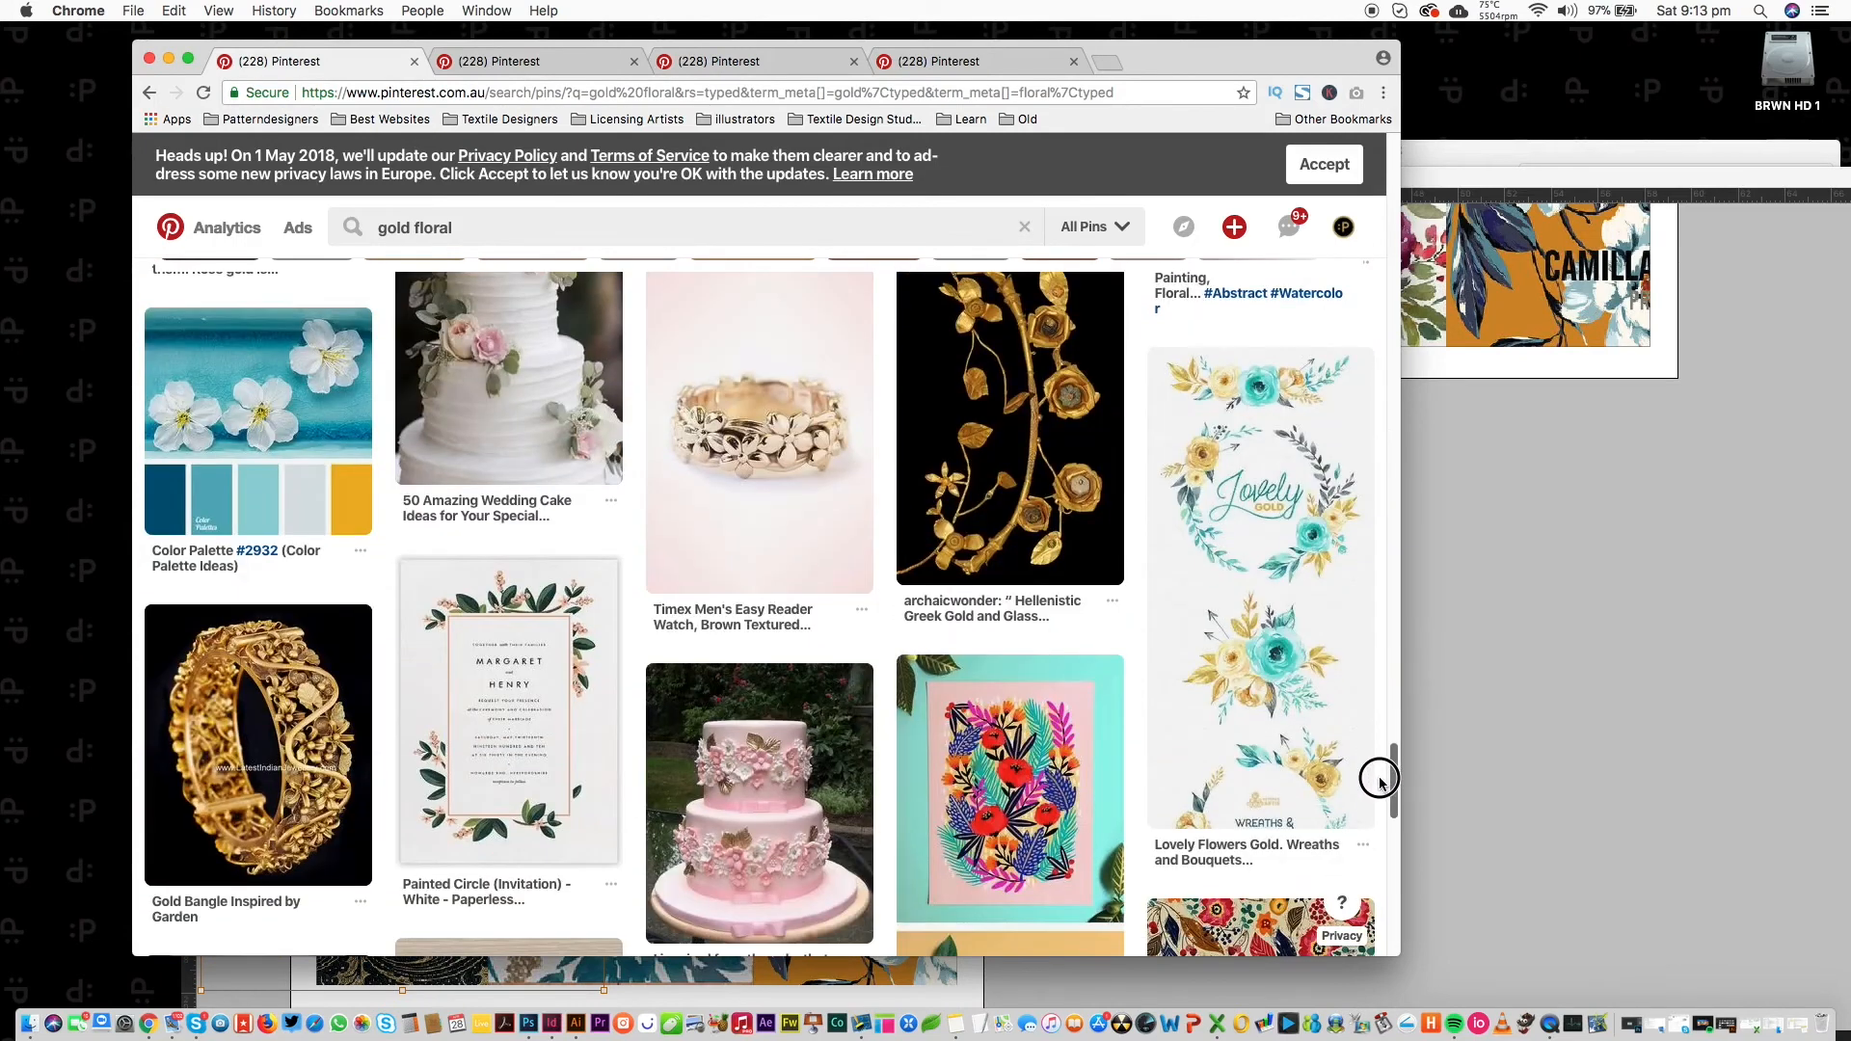
scroll(1381, 781, down, 5)
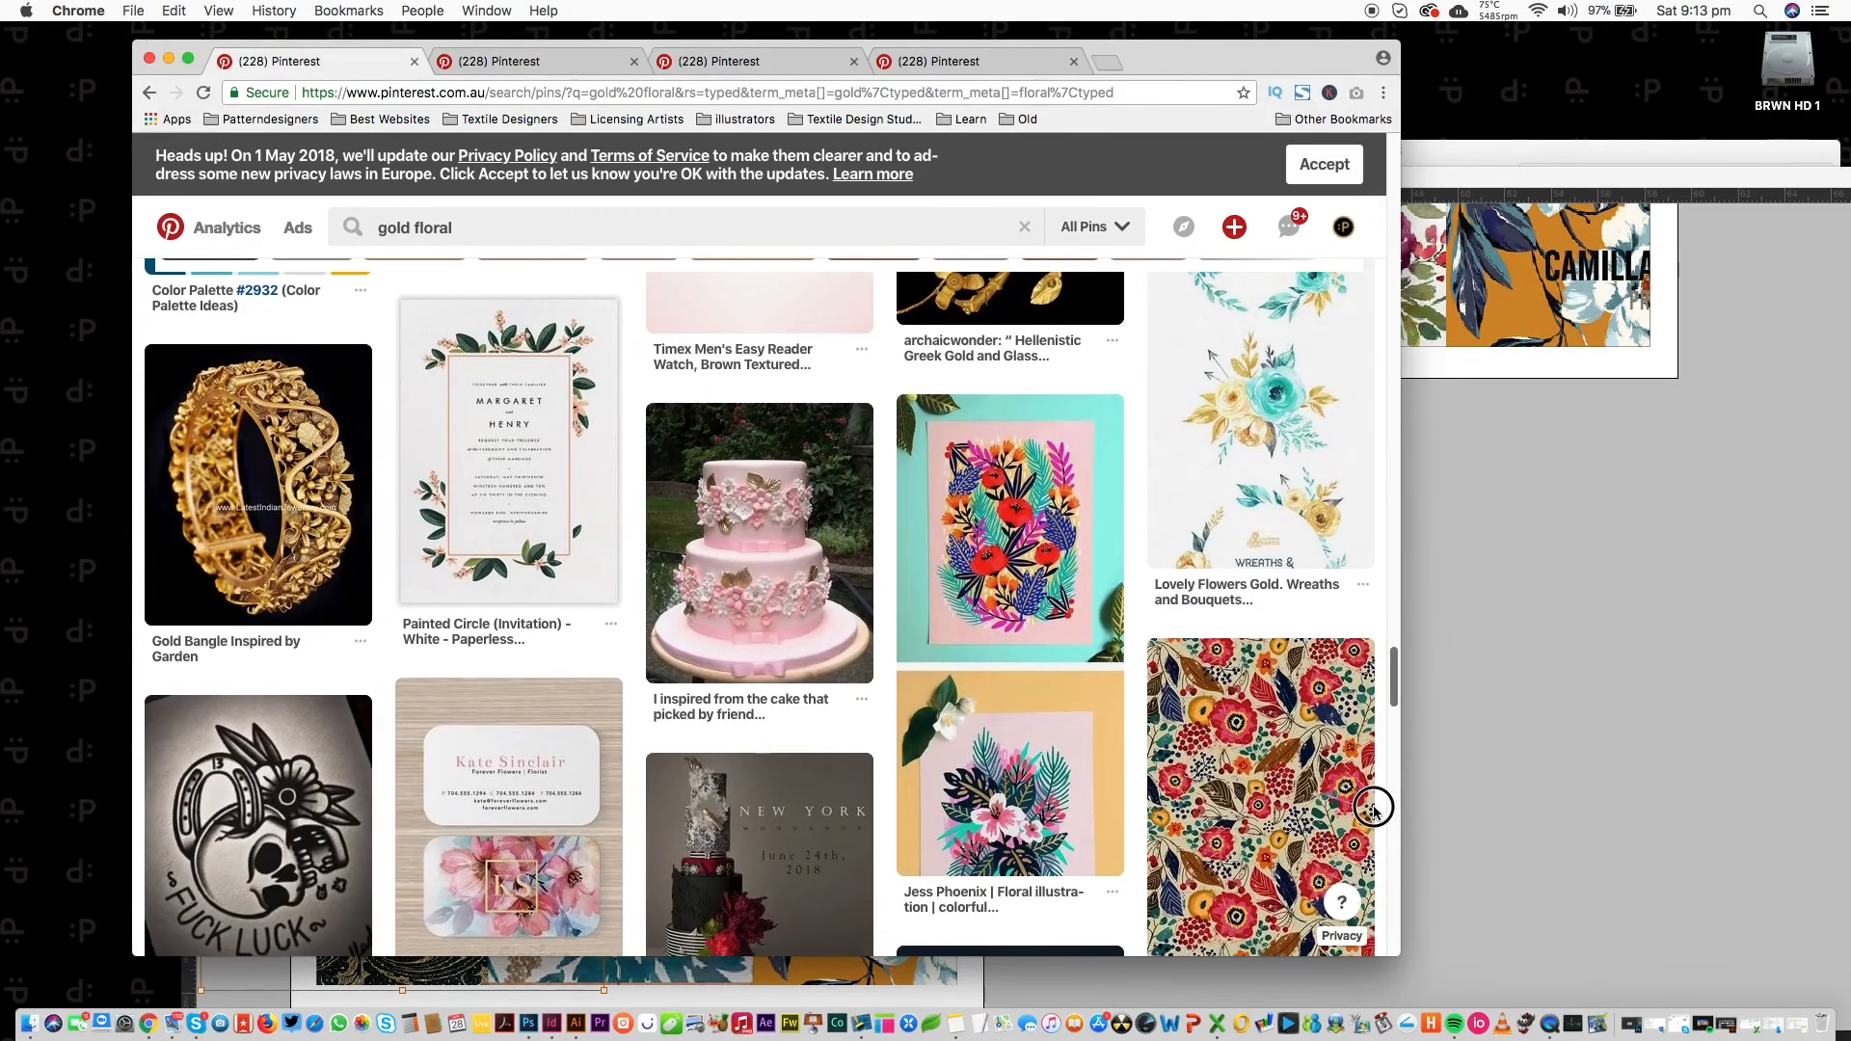
scroll(1372, 822, down, 10)
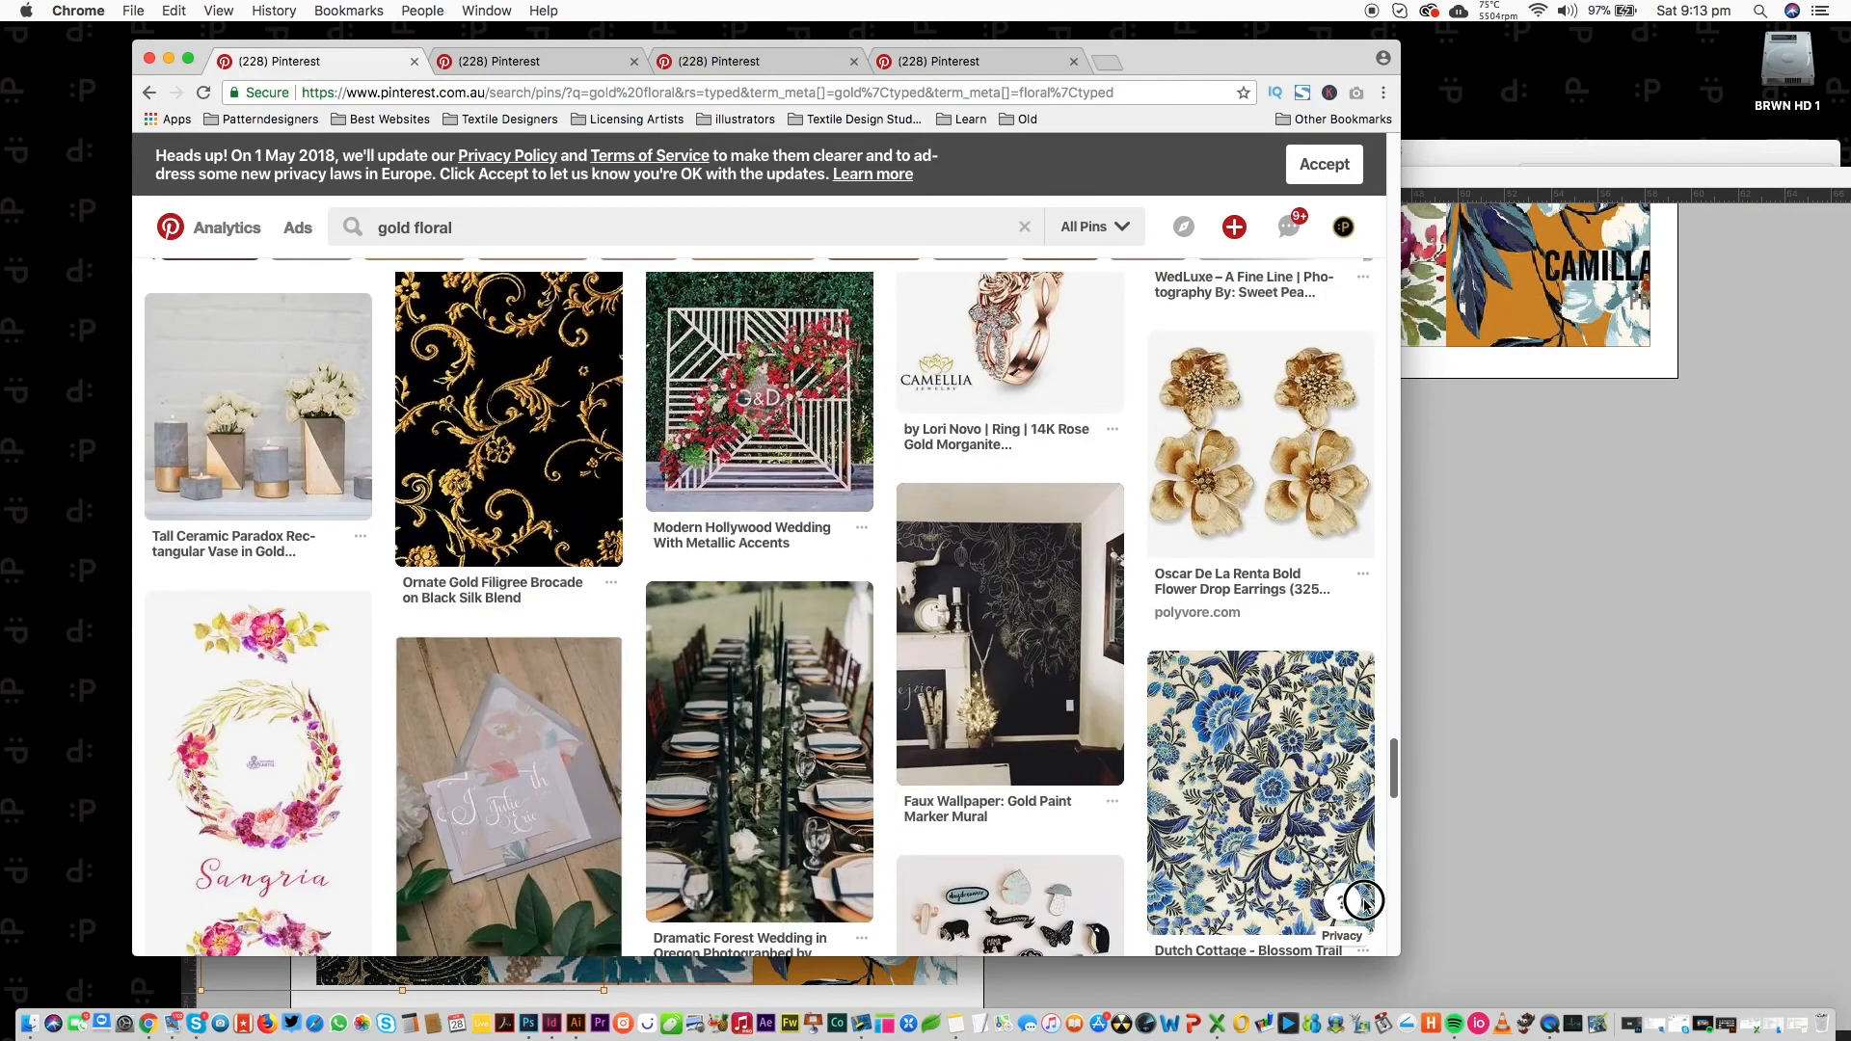
drag(1364, 905, 1359, 164)
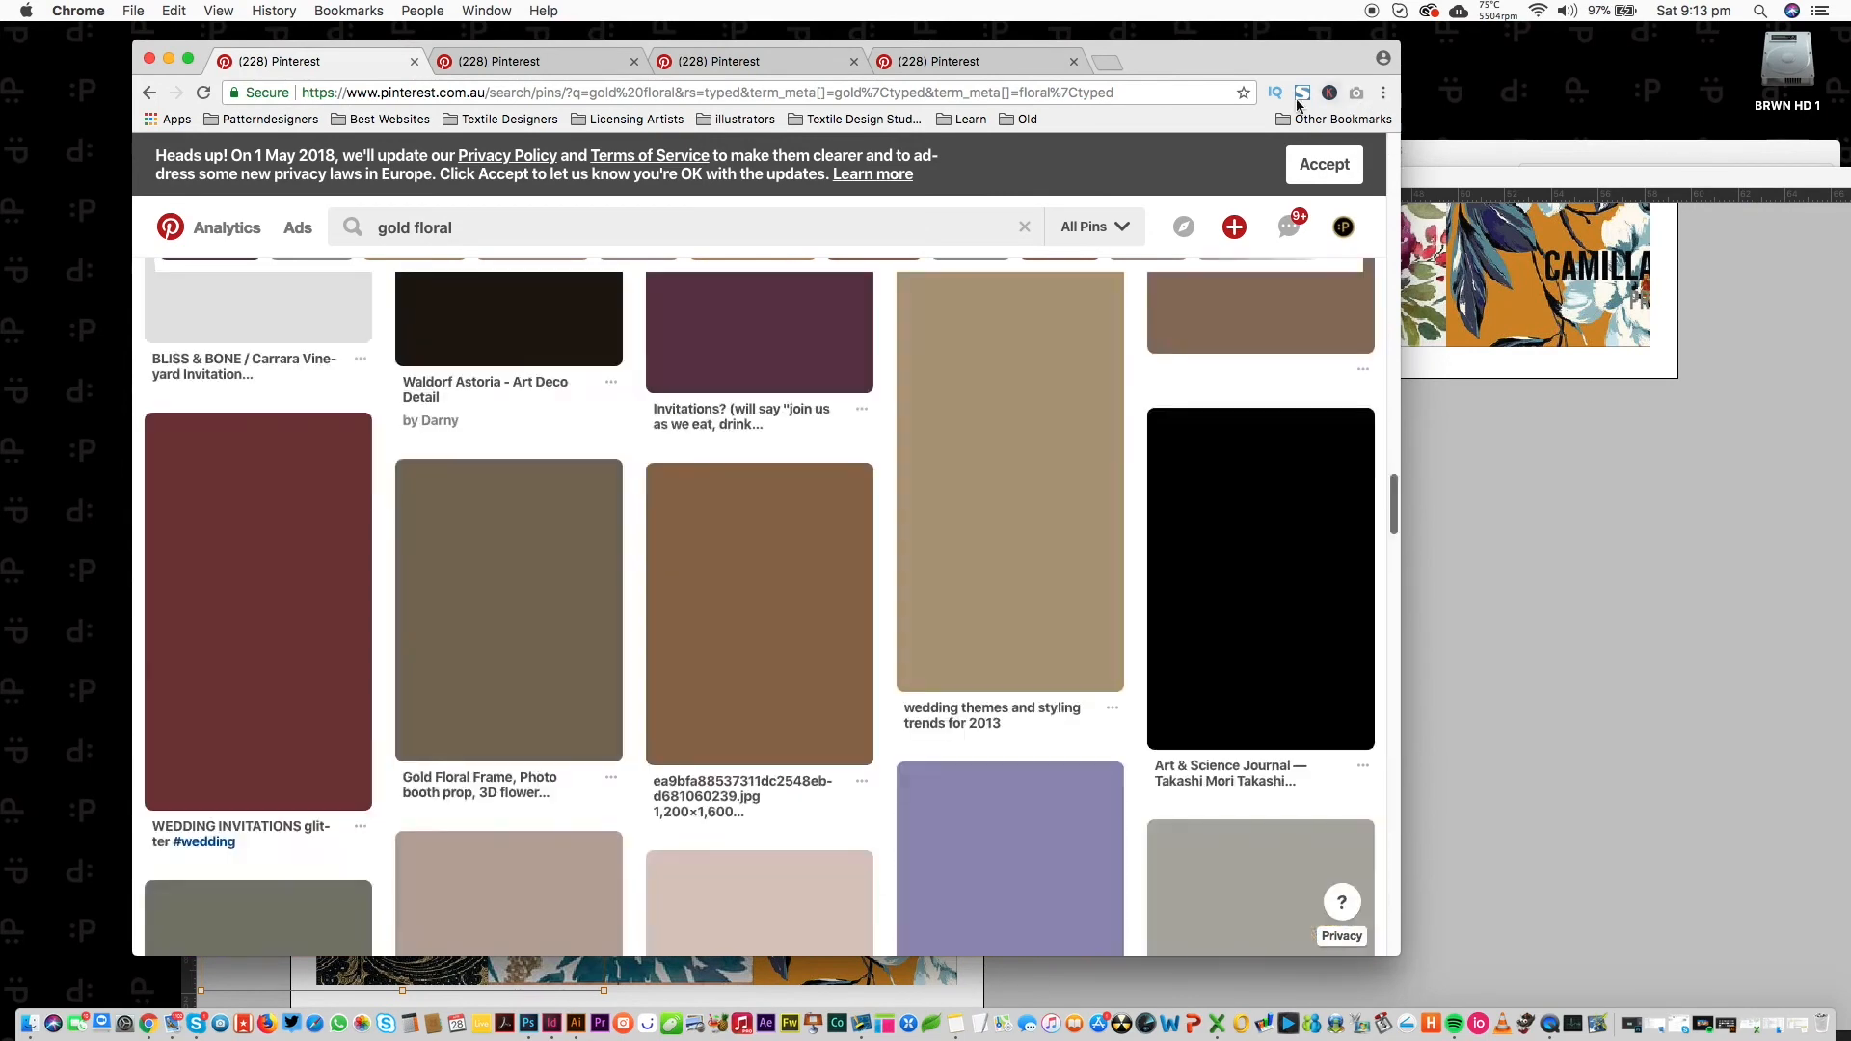
click(460, 232)
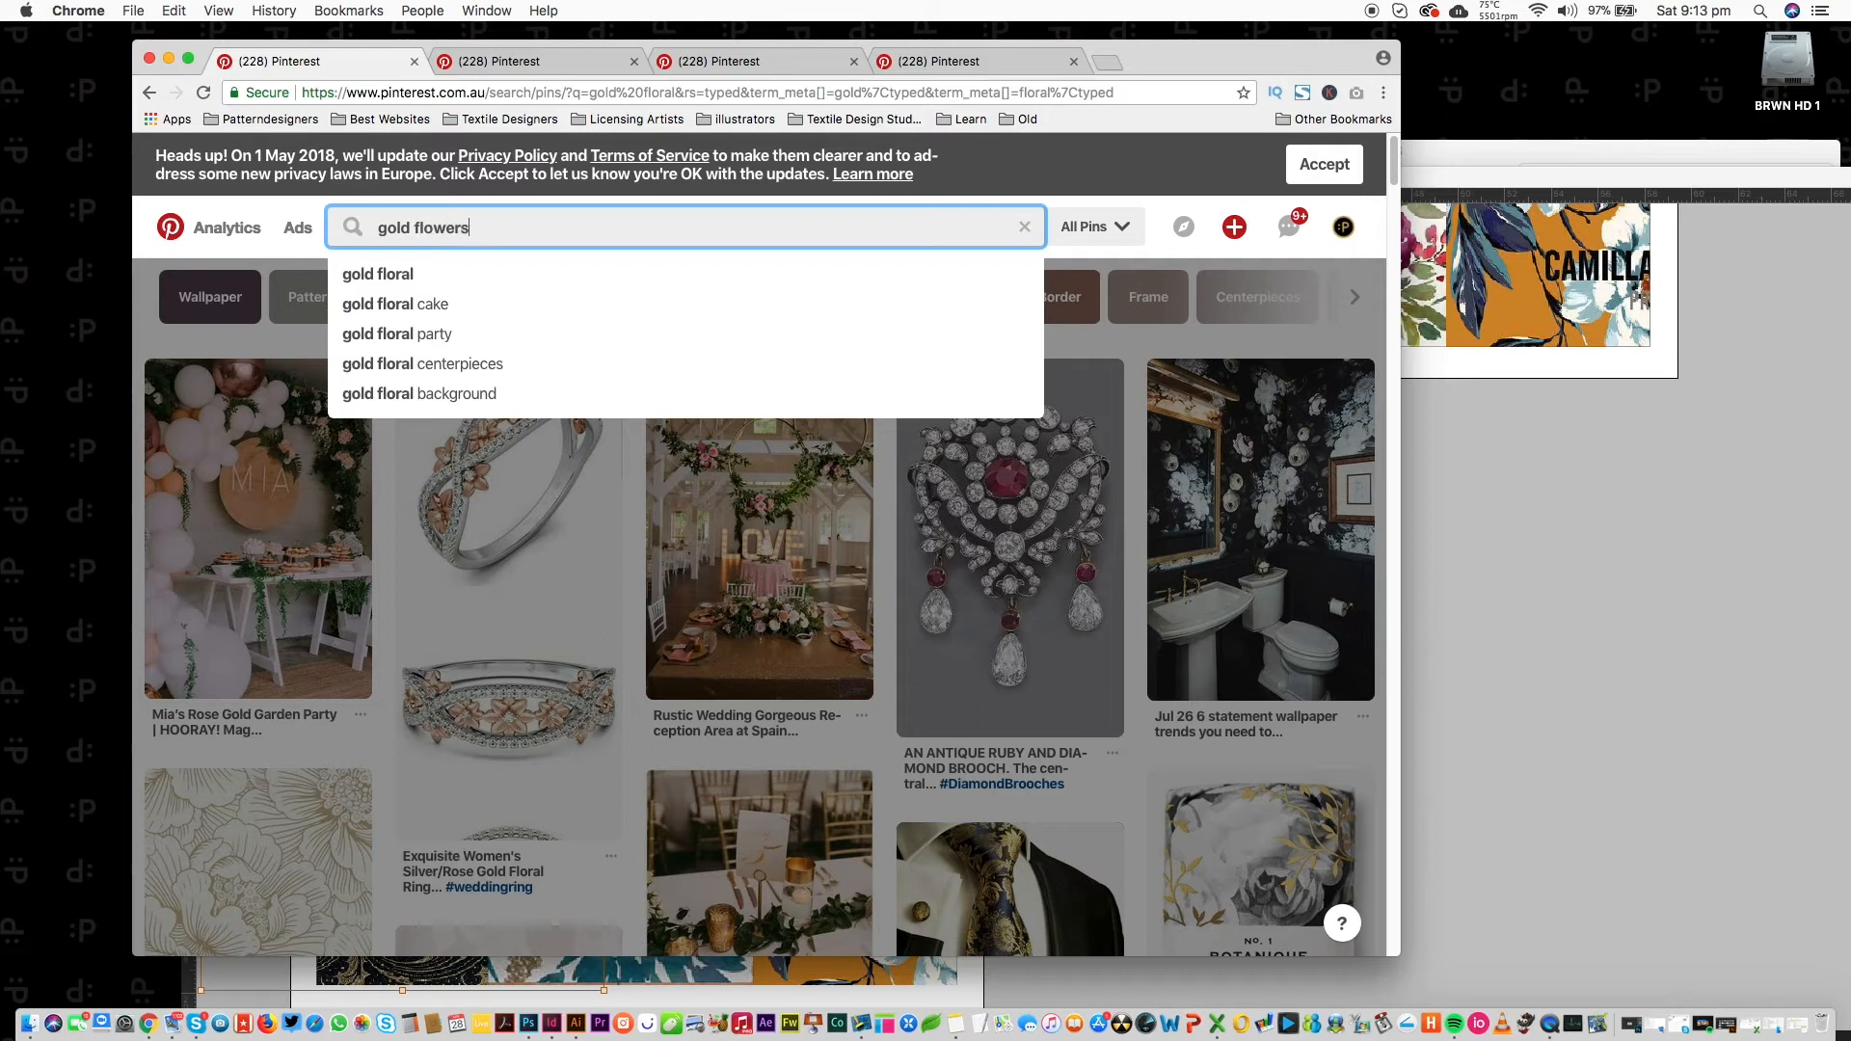
Run the 'gold flowers' search and open the gold lotus and gold-banded pots pins in new tabs.
key(Return)
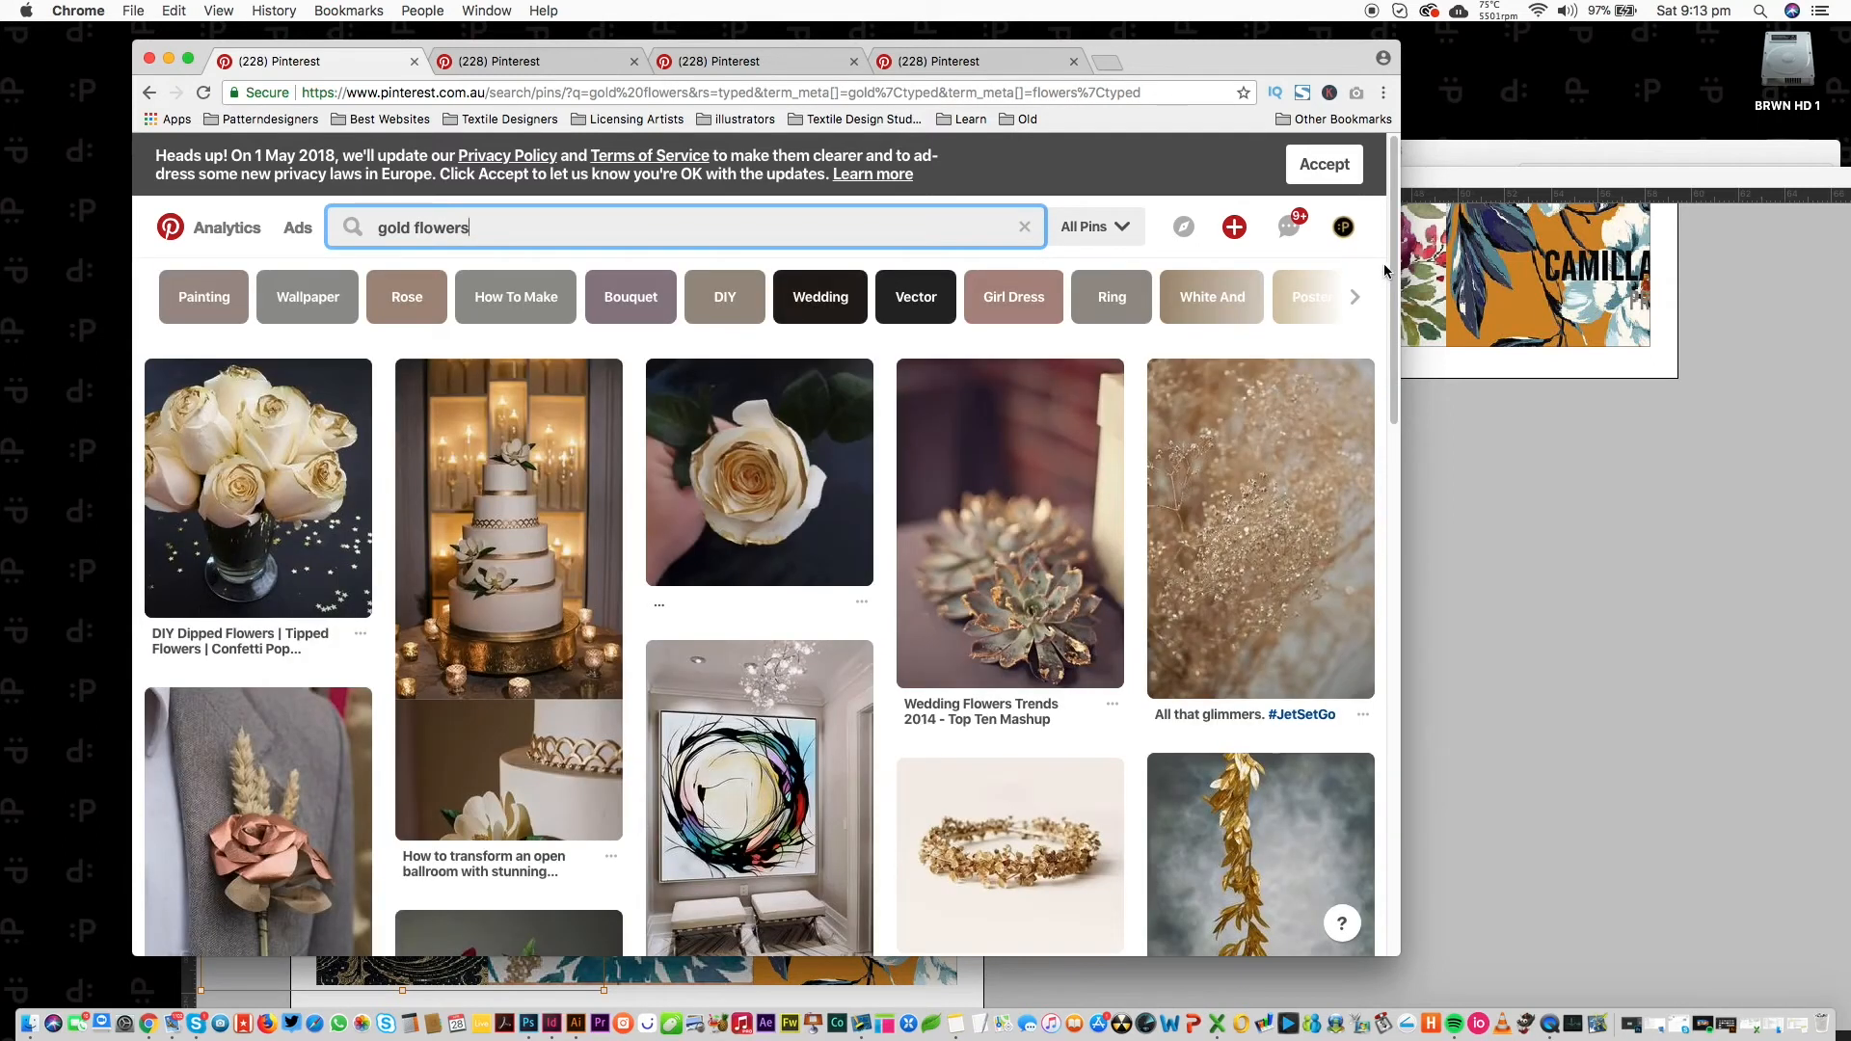
scroll(1384, 270, down, 5)
scroll(1375, 287, down, 20)
scroll(1249, 578, down, 5)
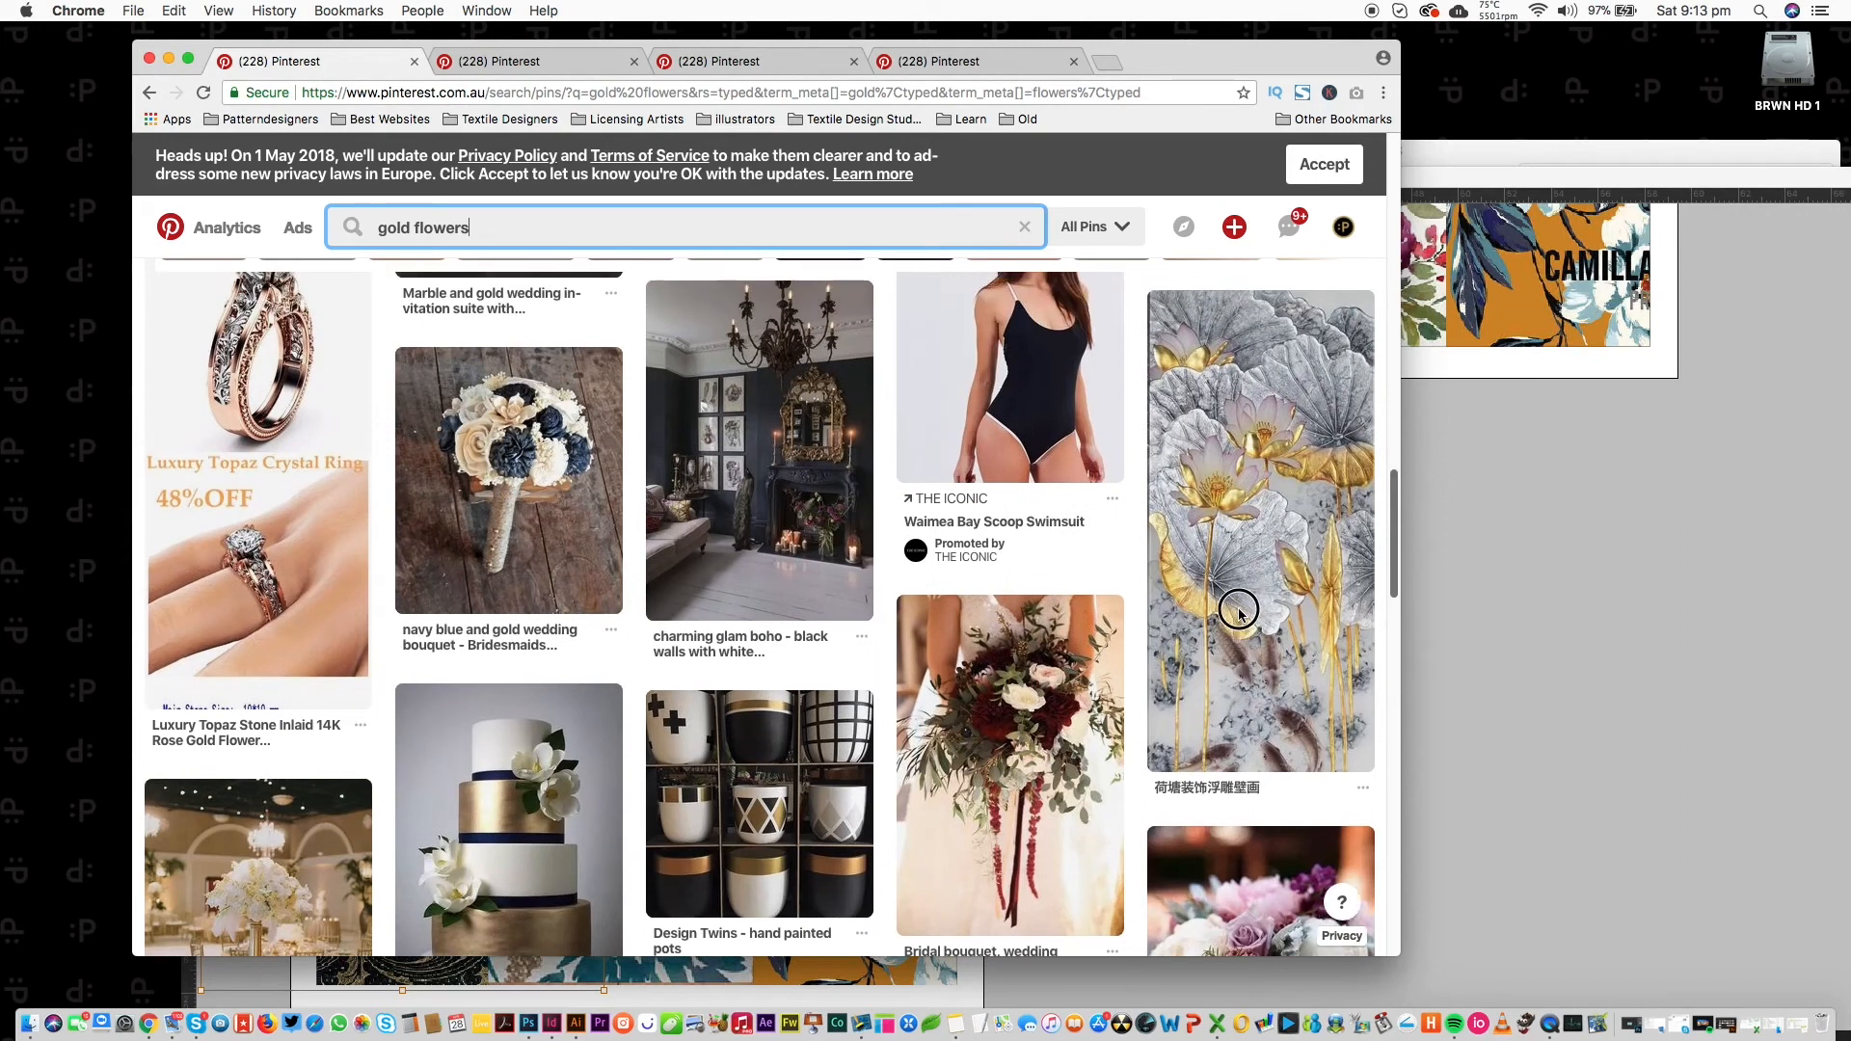
mouse_move(1238, 526)
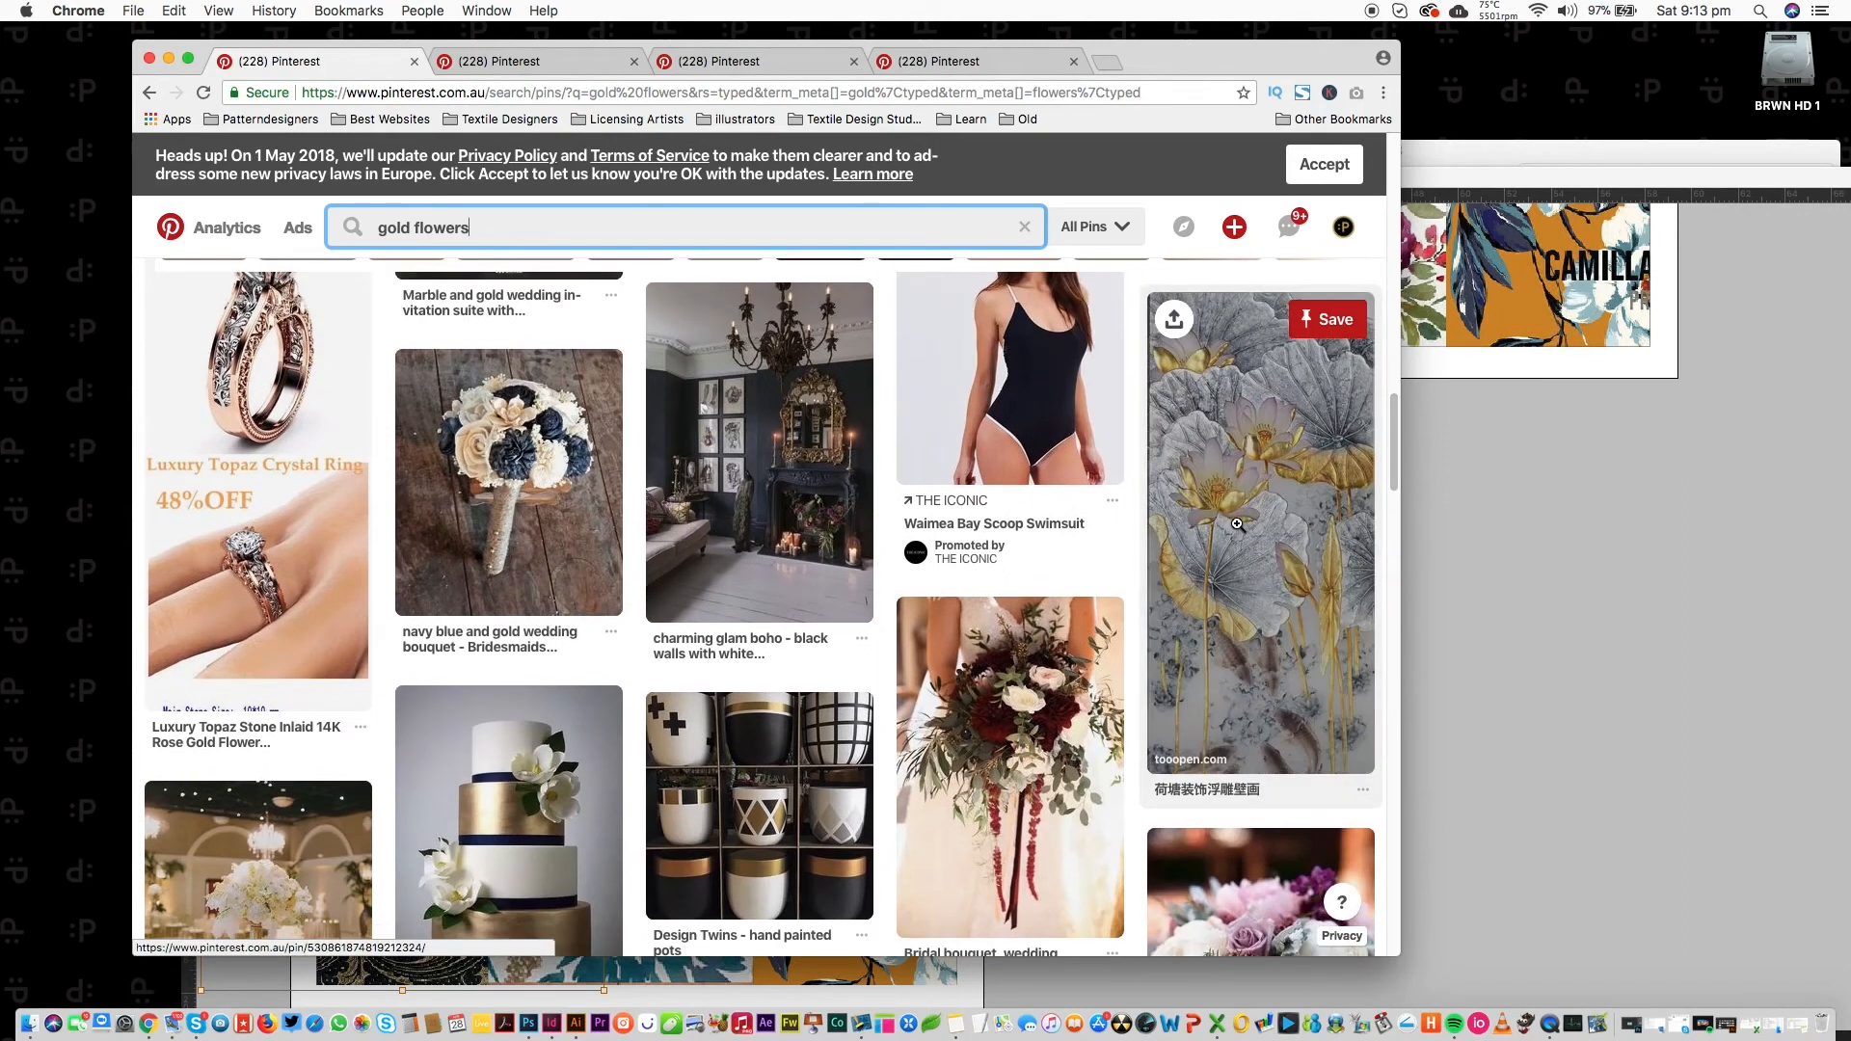
super+click(1237, 525)
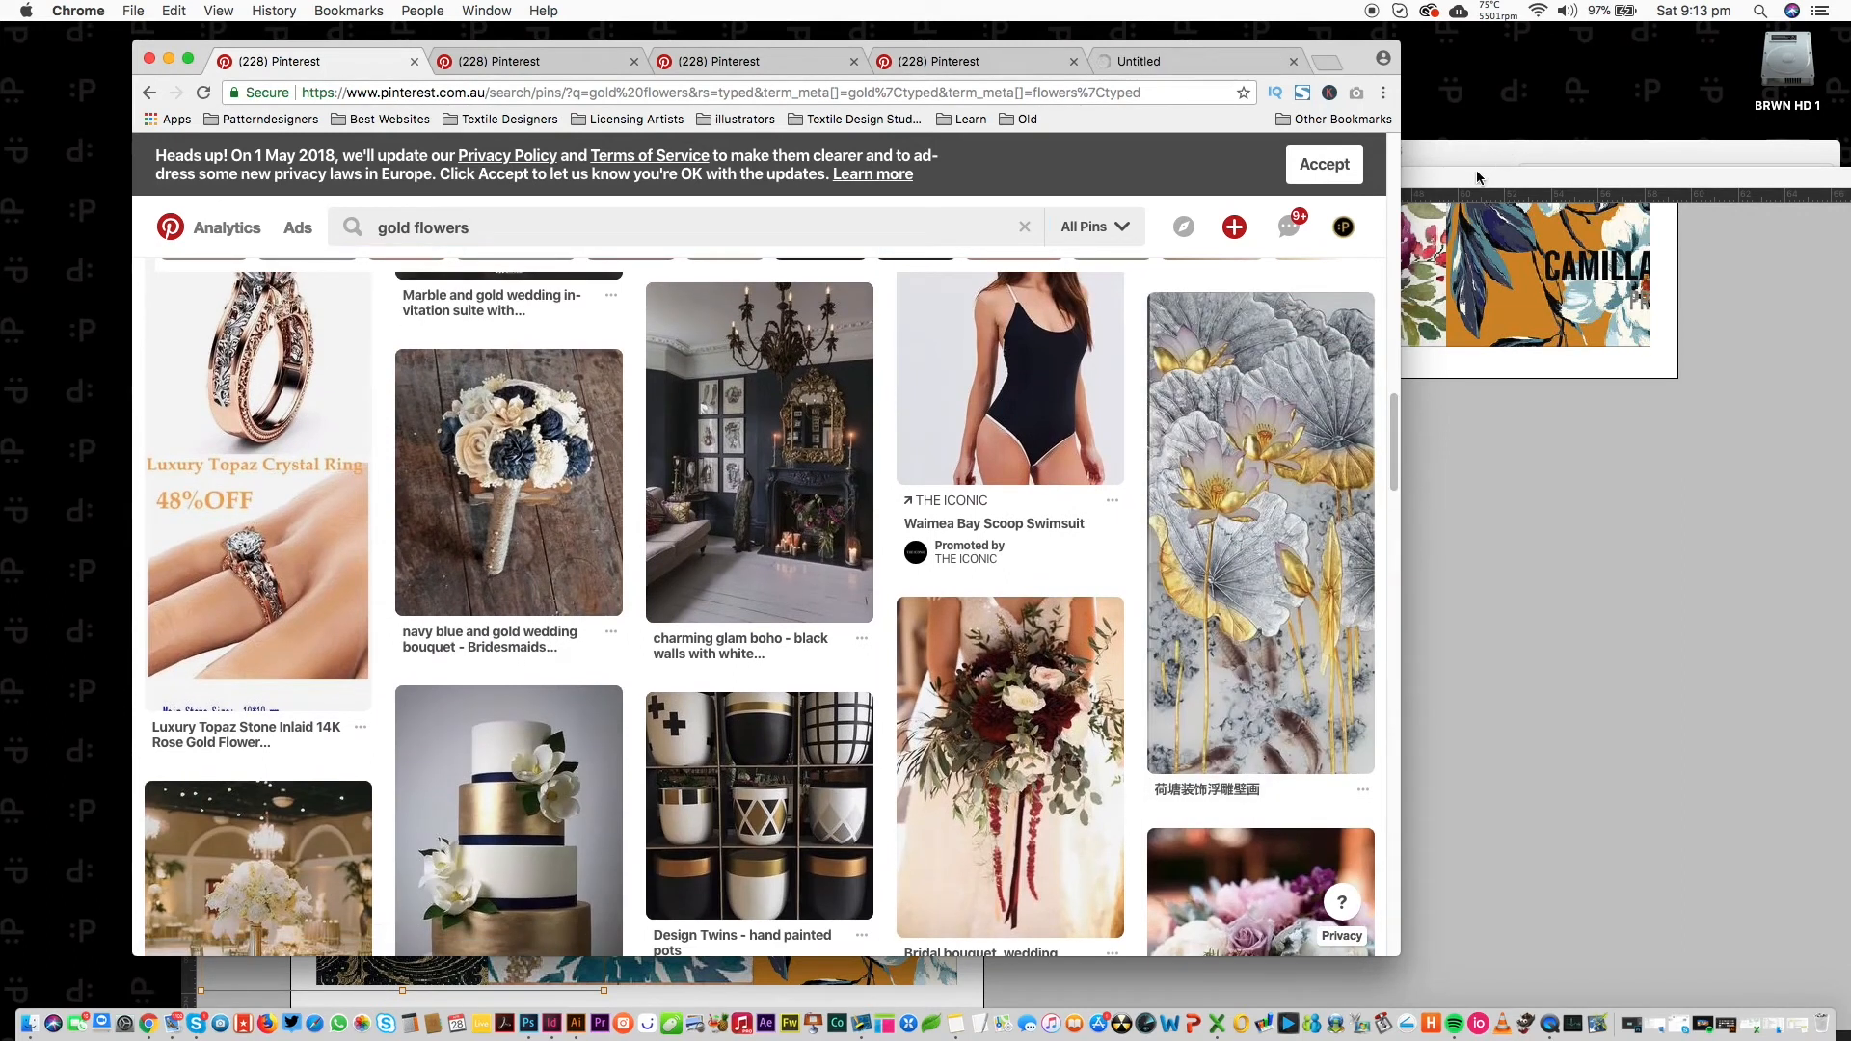
drag(1390, 429, 1389, 449)
super+click(812, 636)
Save the gold lotus image into the MOODBOARDS folder, then go back to InDesign.
click(1080, 61)
click(1406, 166)
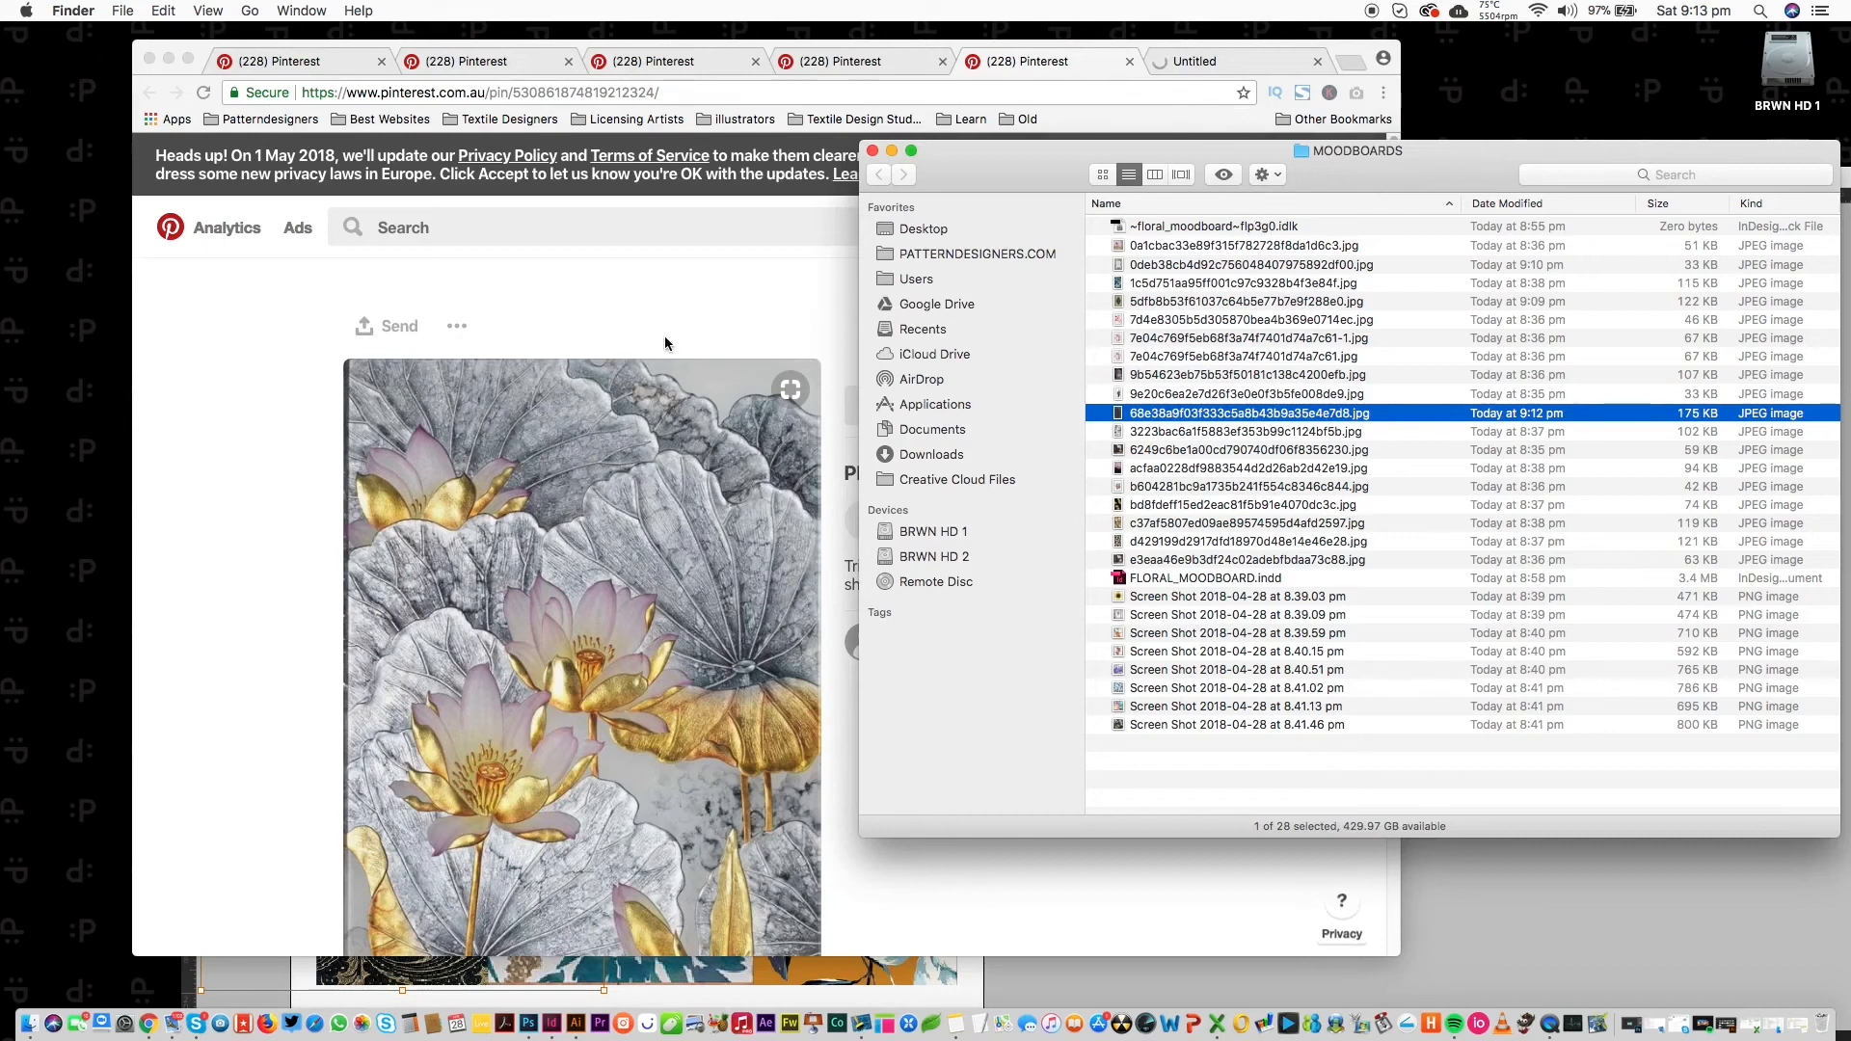
click(665, 339)
drag(697, 615, 1637, 631)
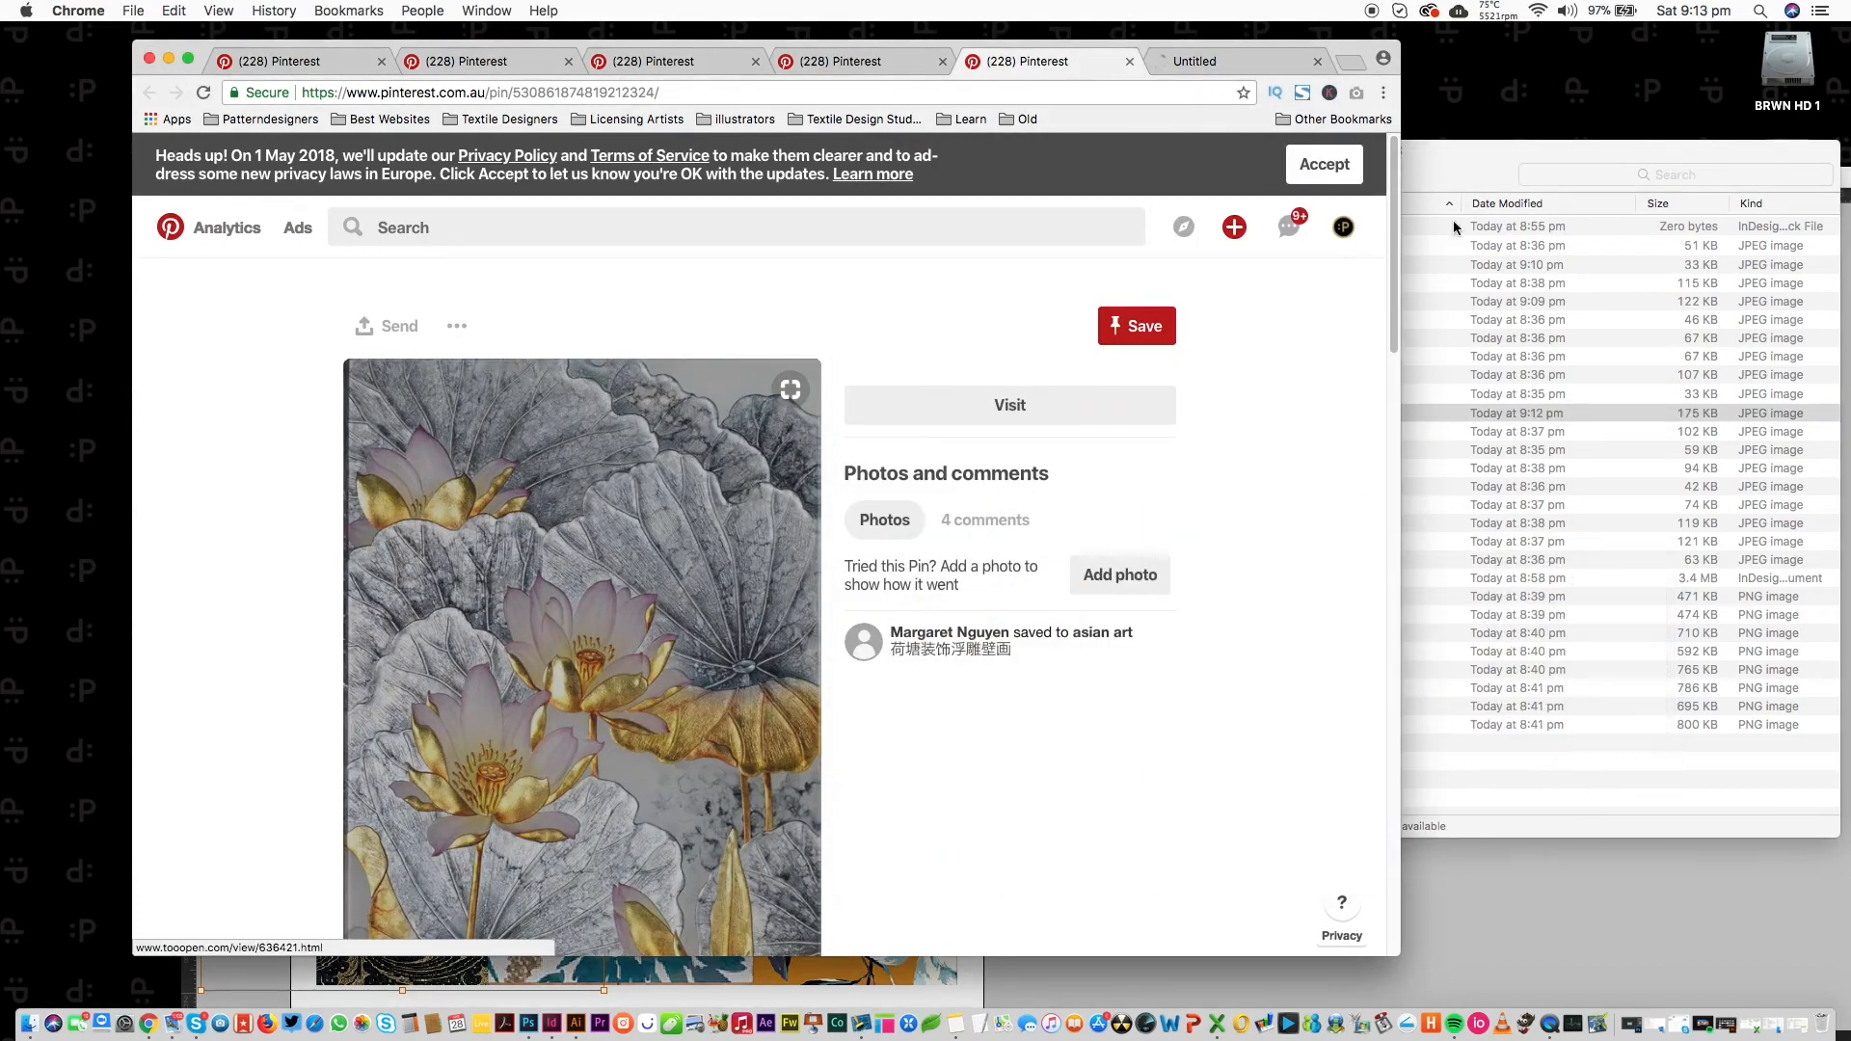
click(1198, 58)
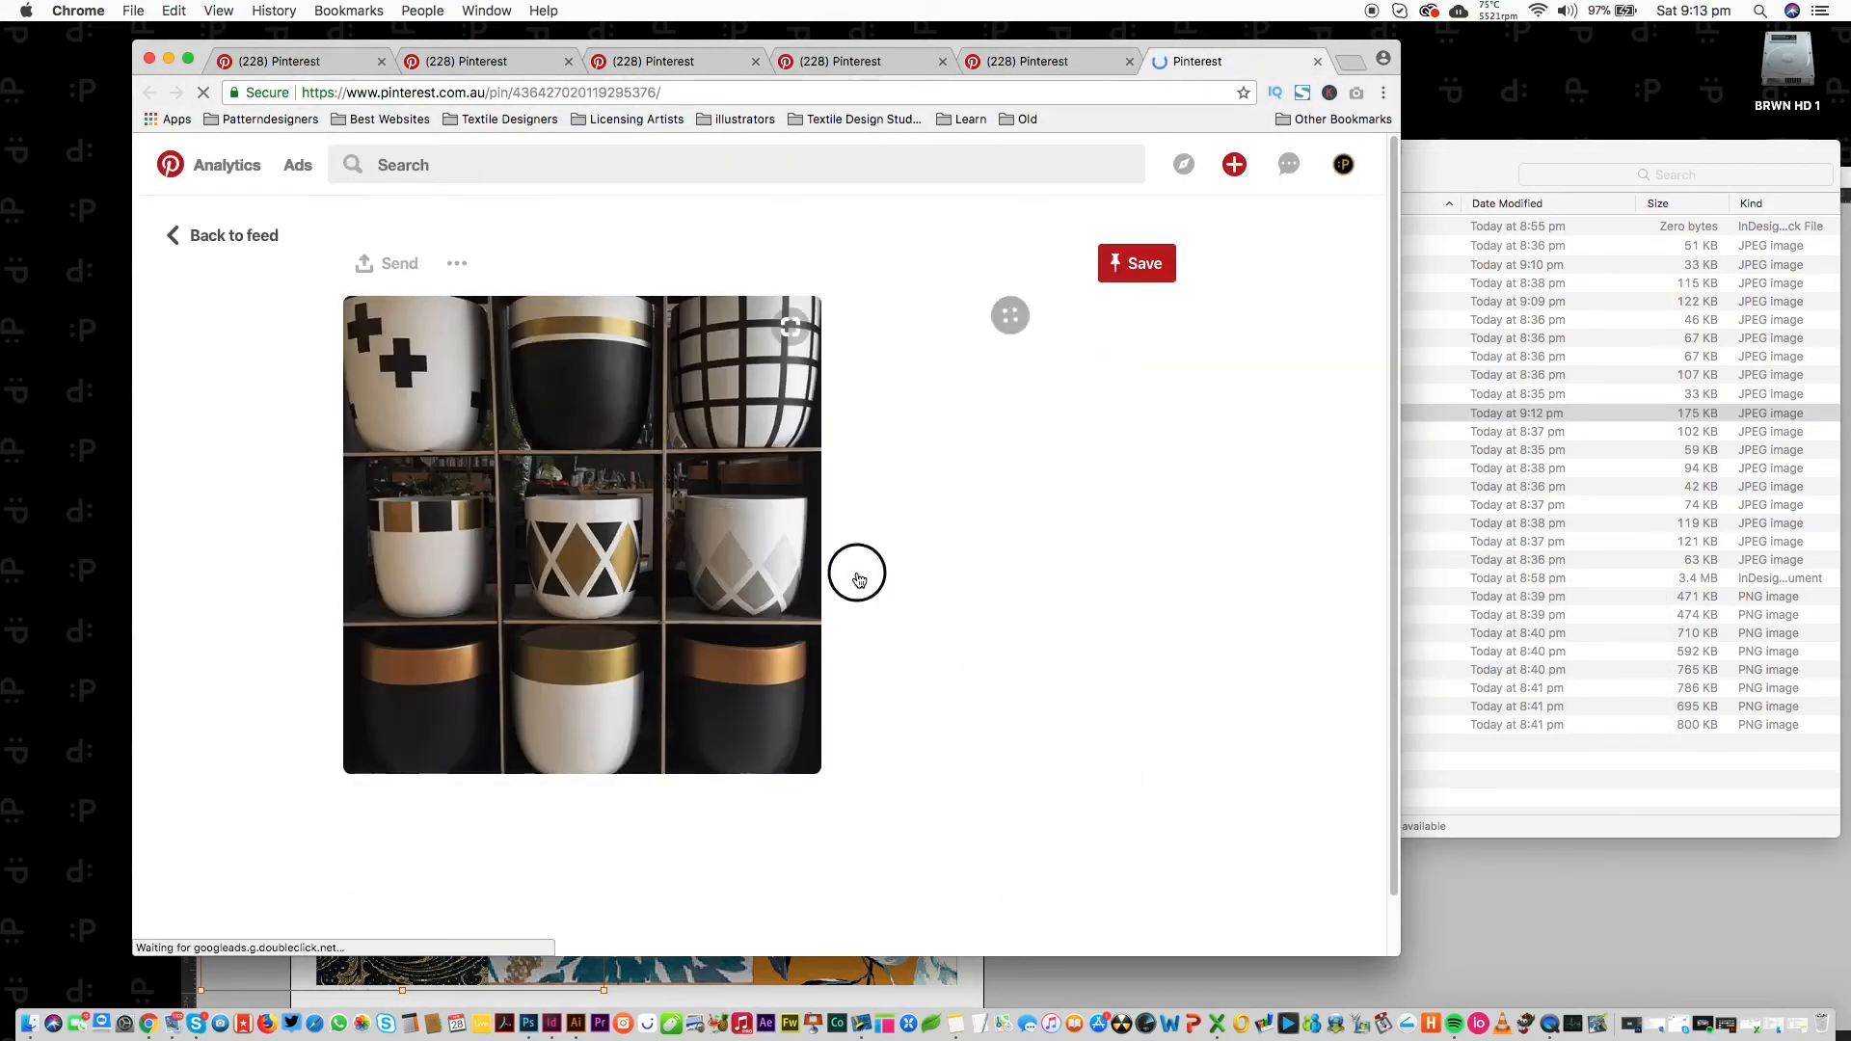
click(1041, 991)
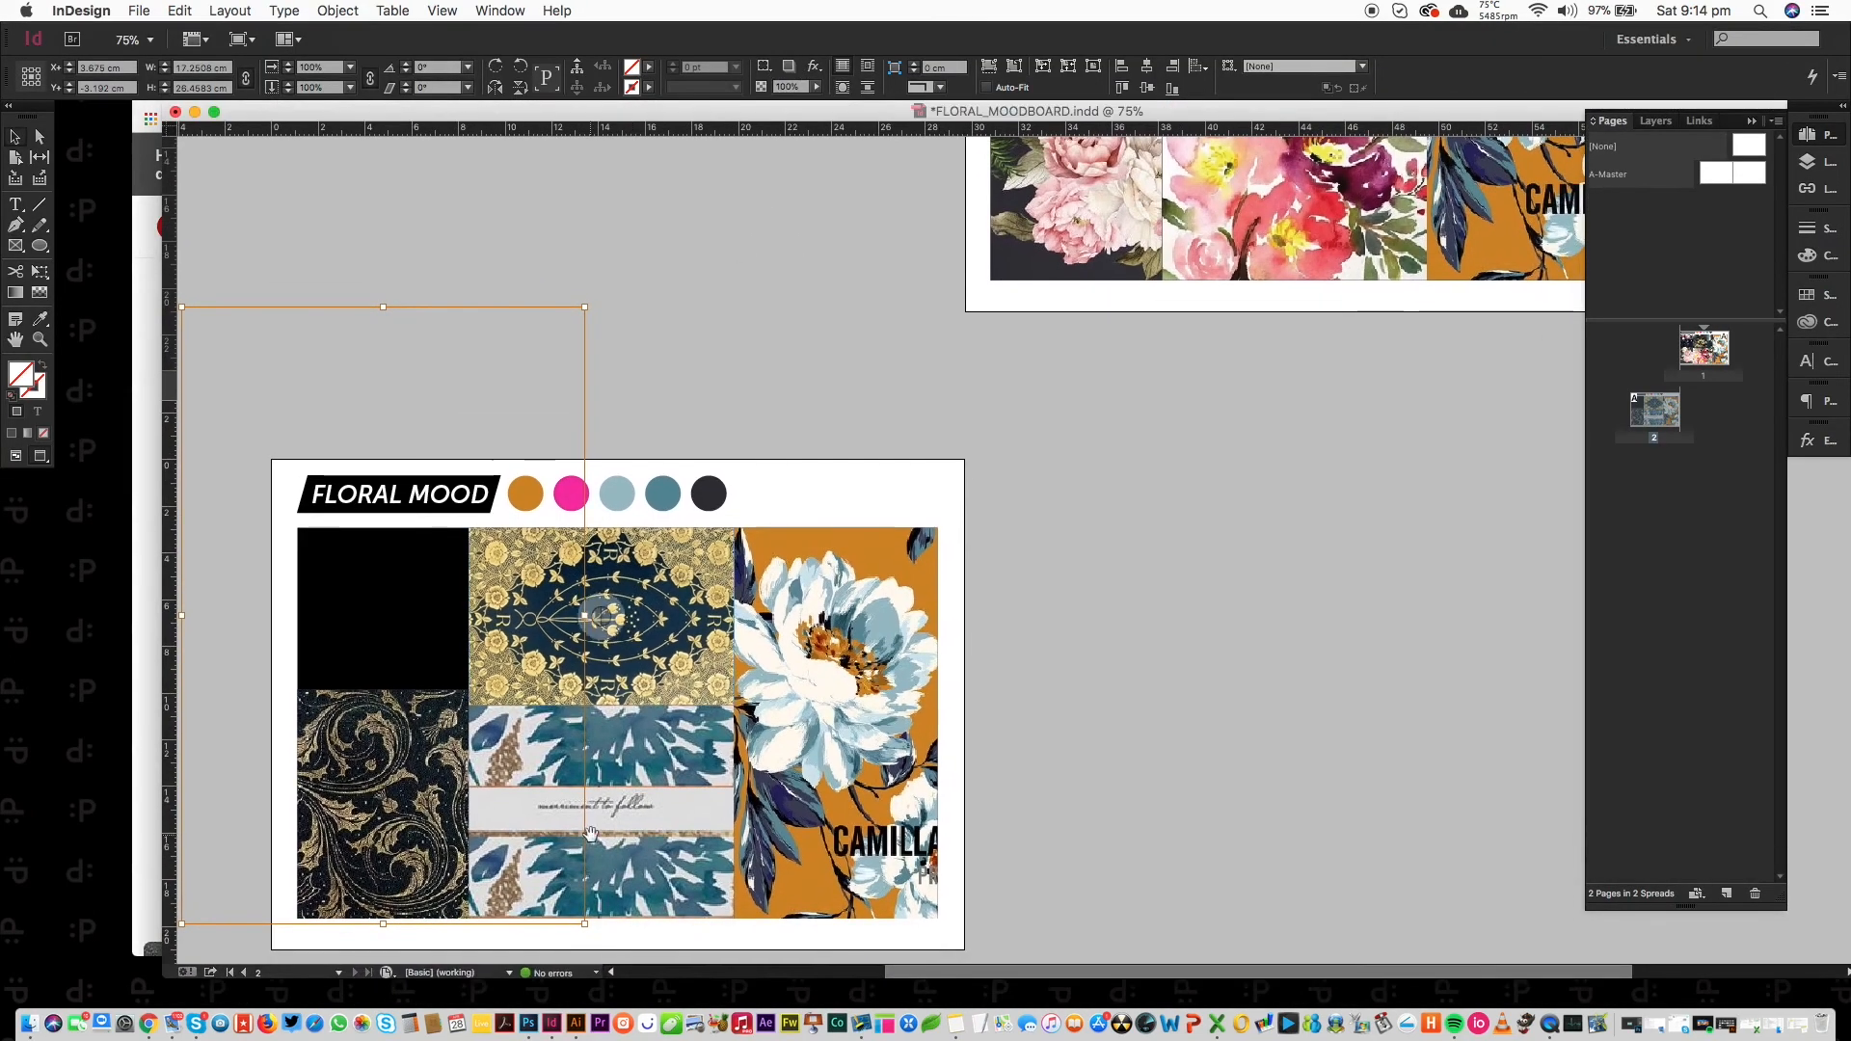
Place the gold-banded pots photo into the bottom-middle frame, replacing the existing picture.
click(591, 832)
key(super+d)
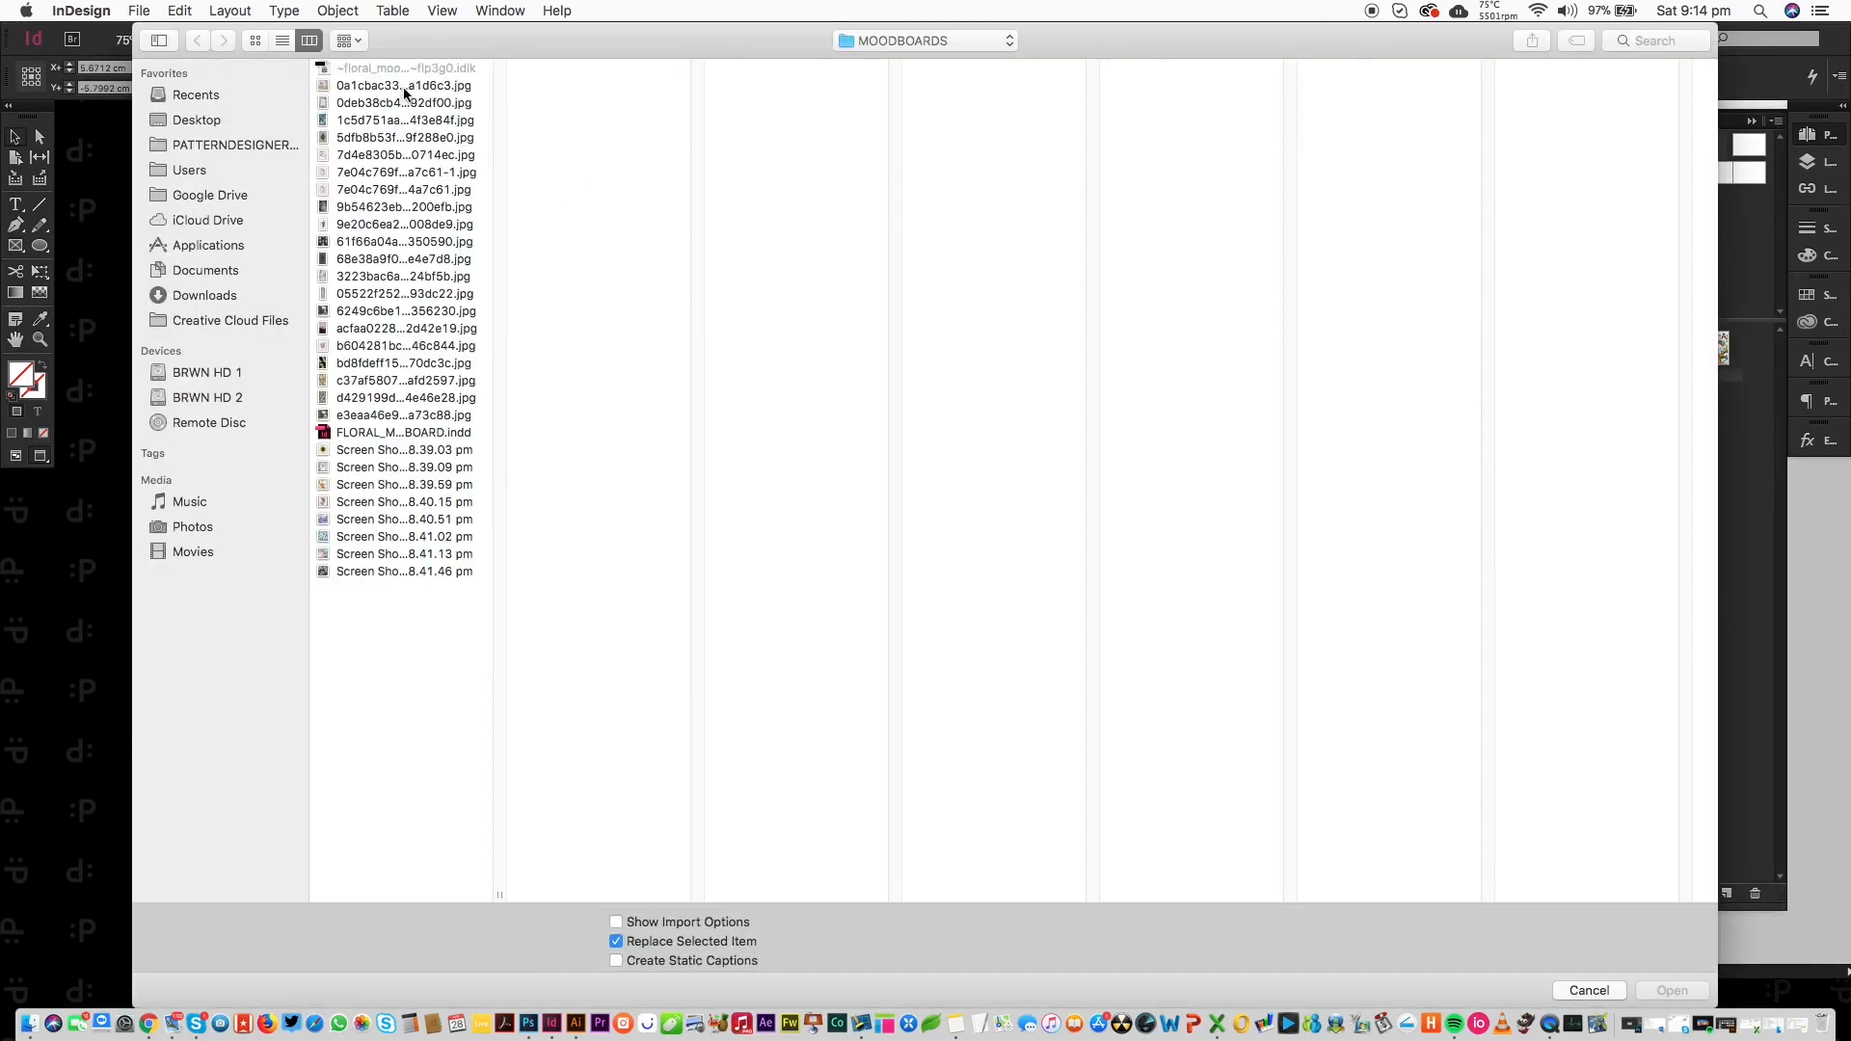
click(403, 87)
key(Down)
key(Down)
key(Down)
key(Down)
key(Down)
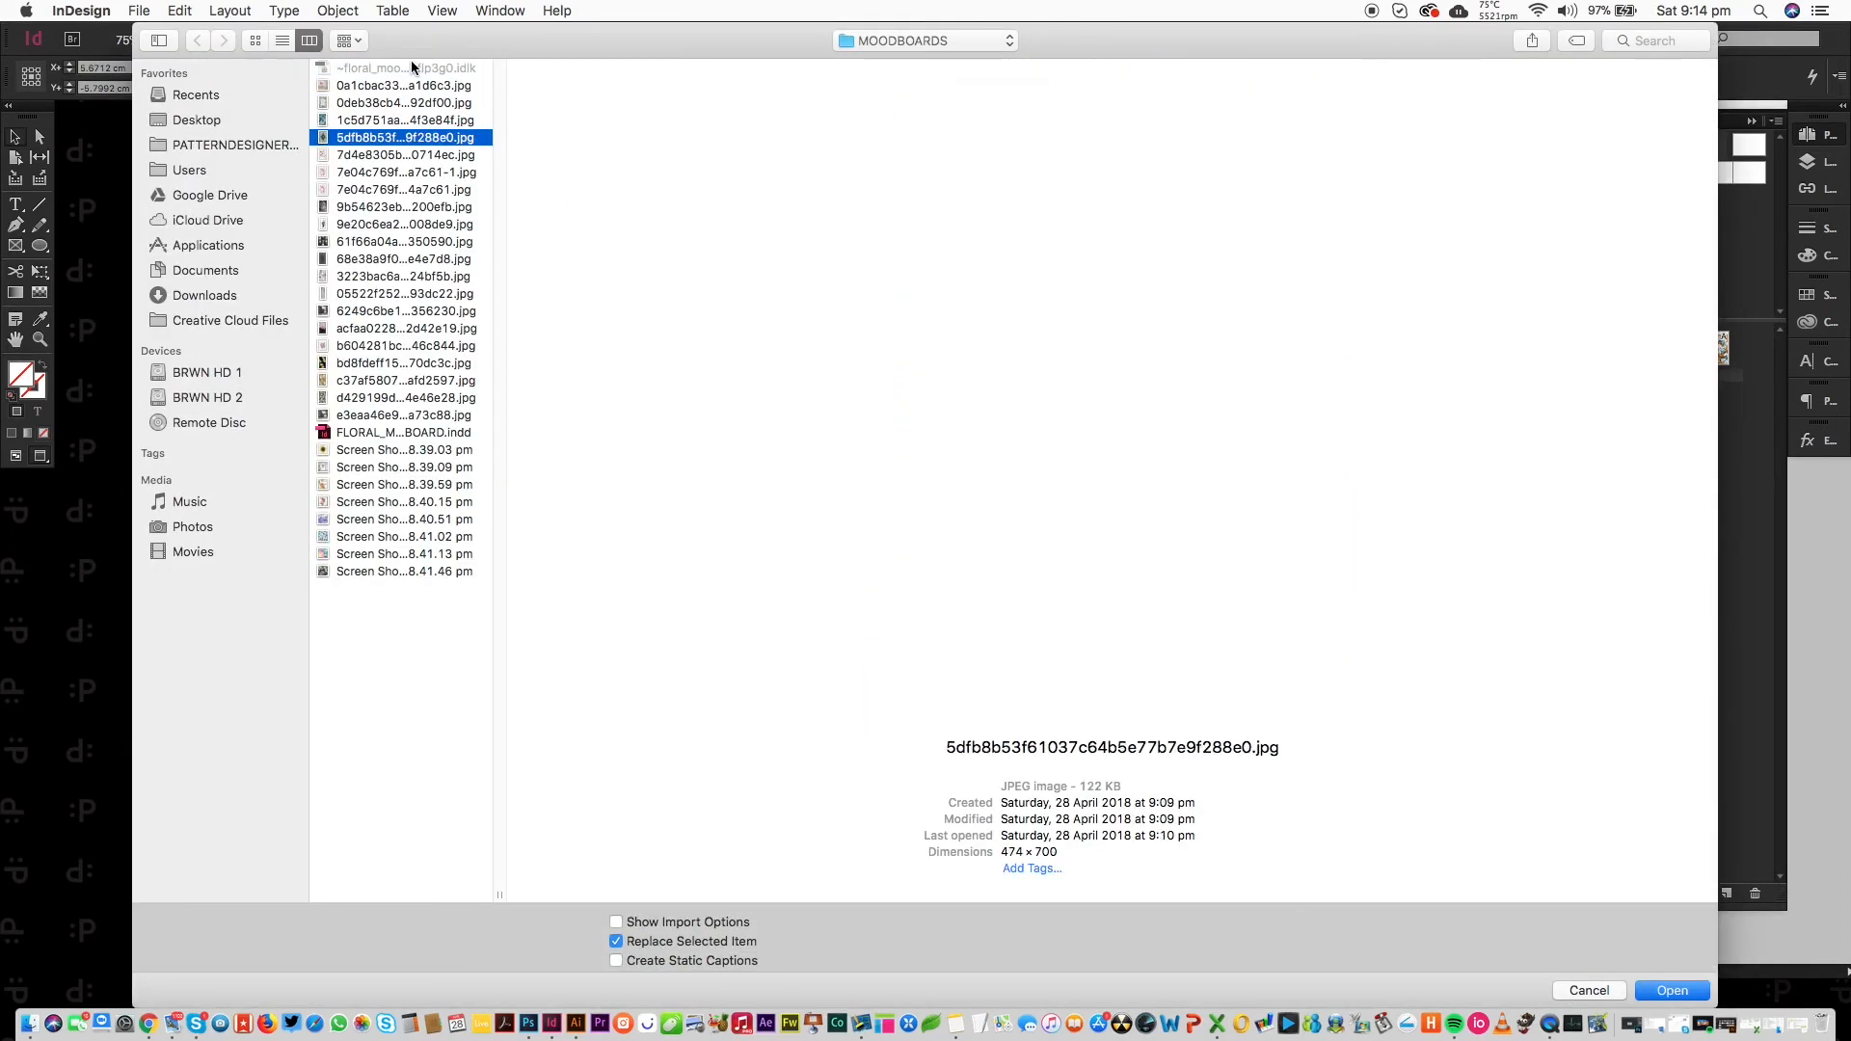
key(Down)
key(Down)
key(Down)
key(Down)
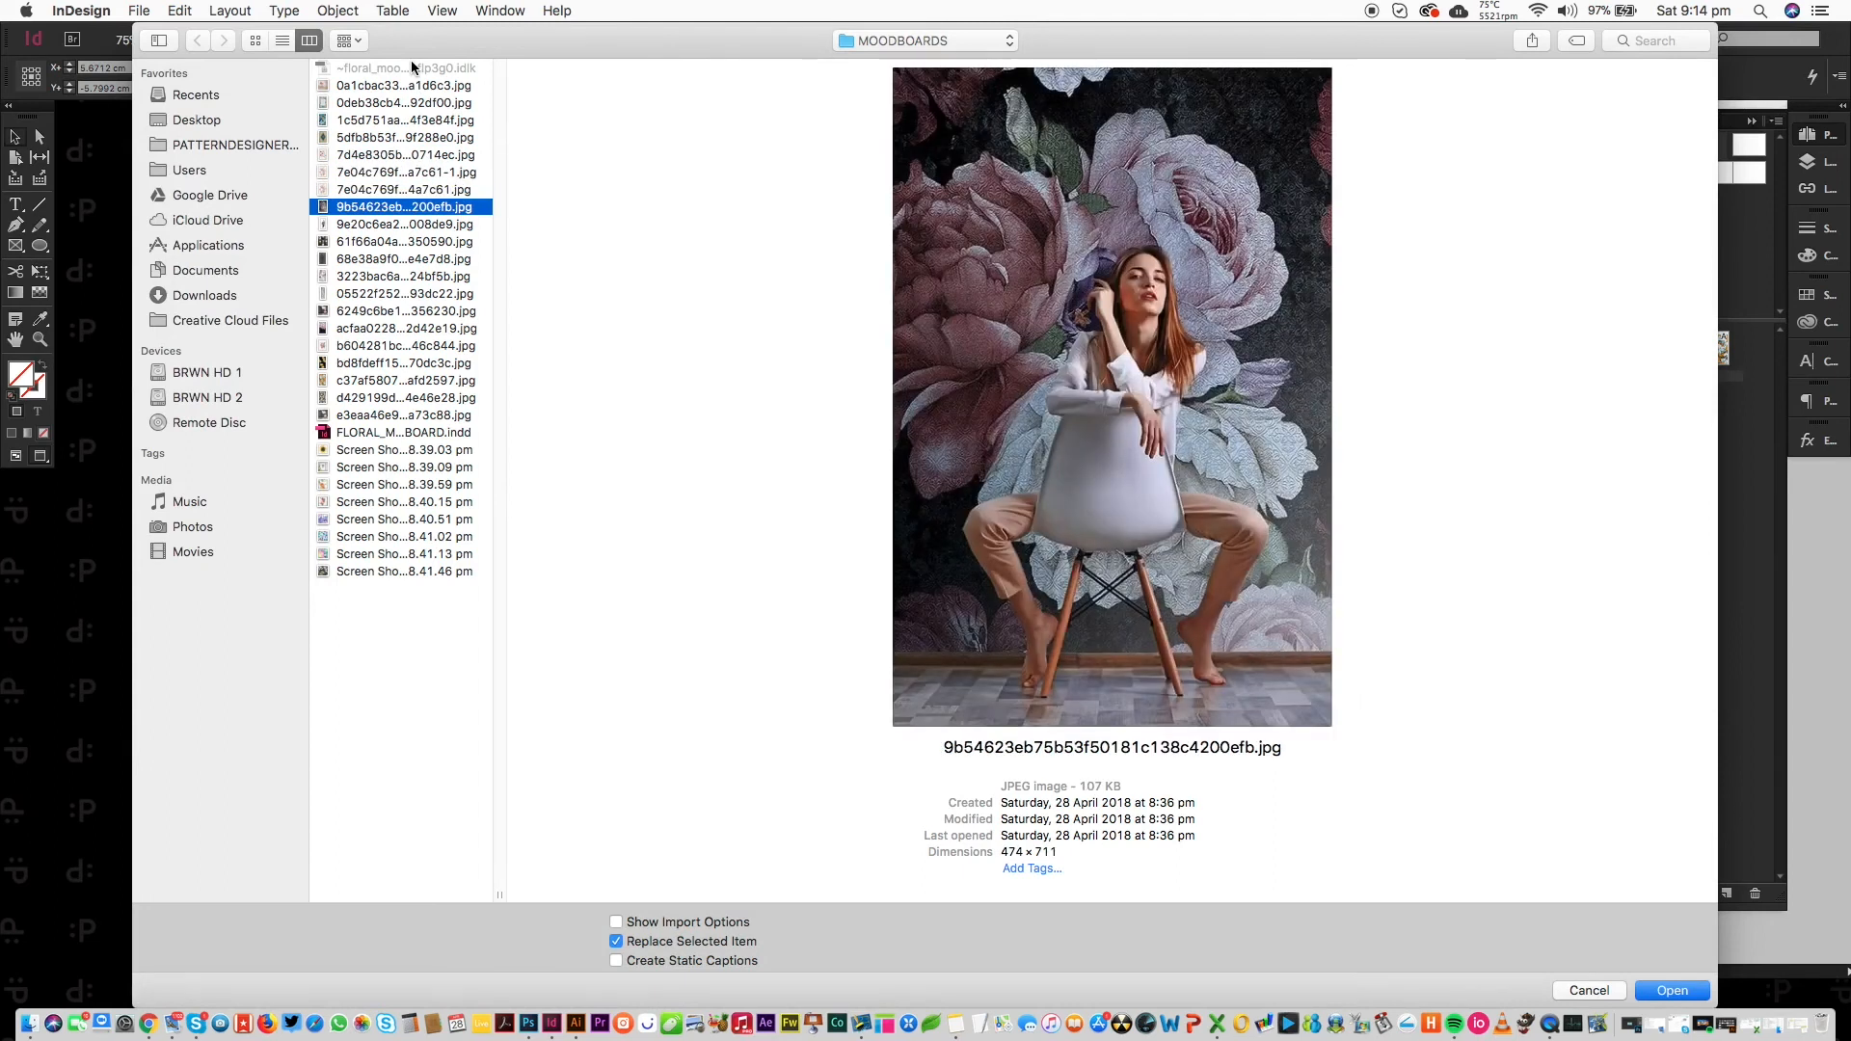
key(Down)
key(Up)
key(Return)
Move and shrink the pots photo within its frame so it fits the cell.
click(602, 852)
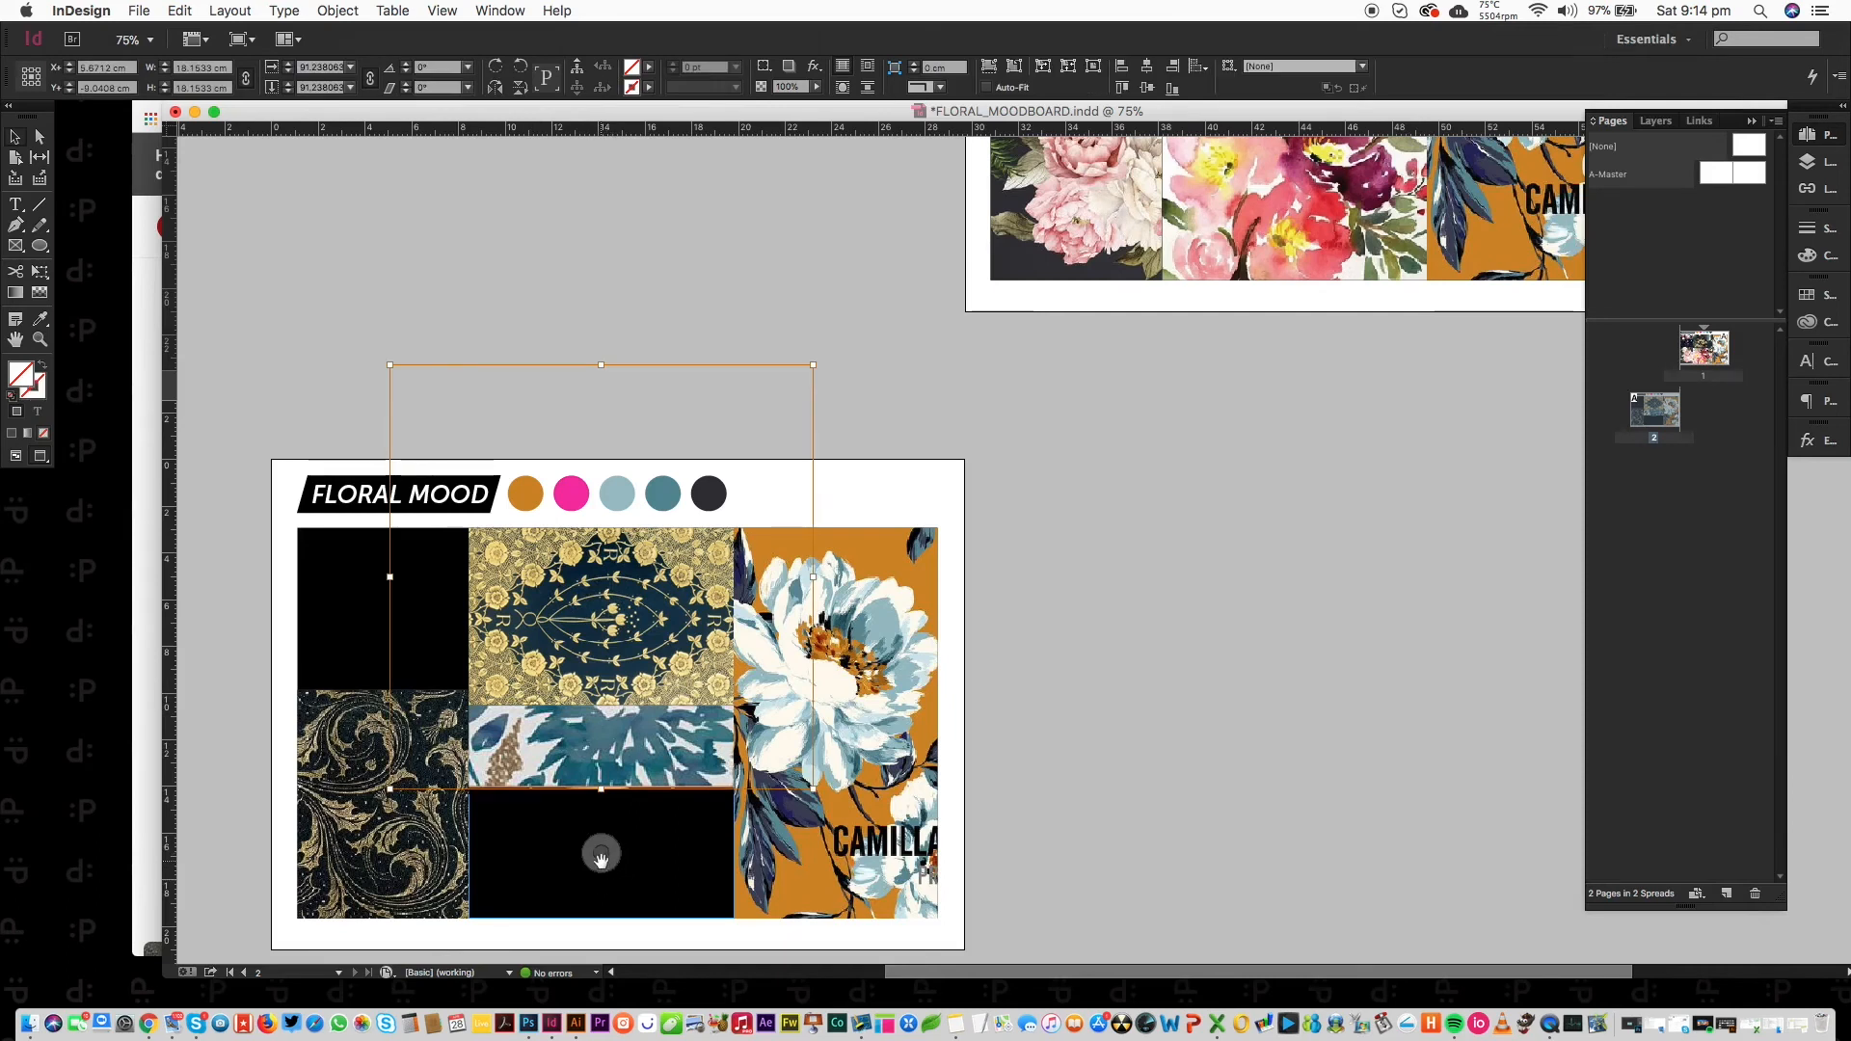
drag(601, 854, 675, 979)
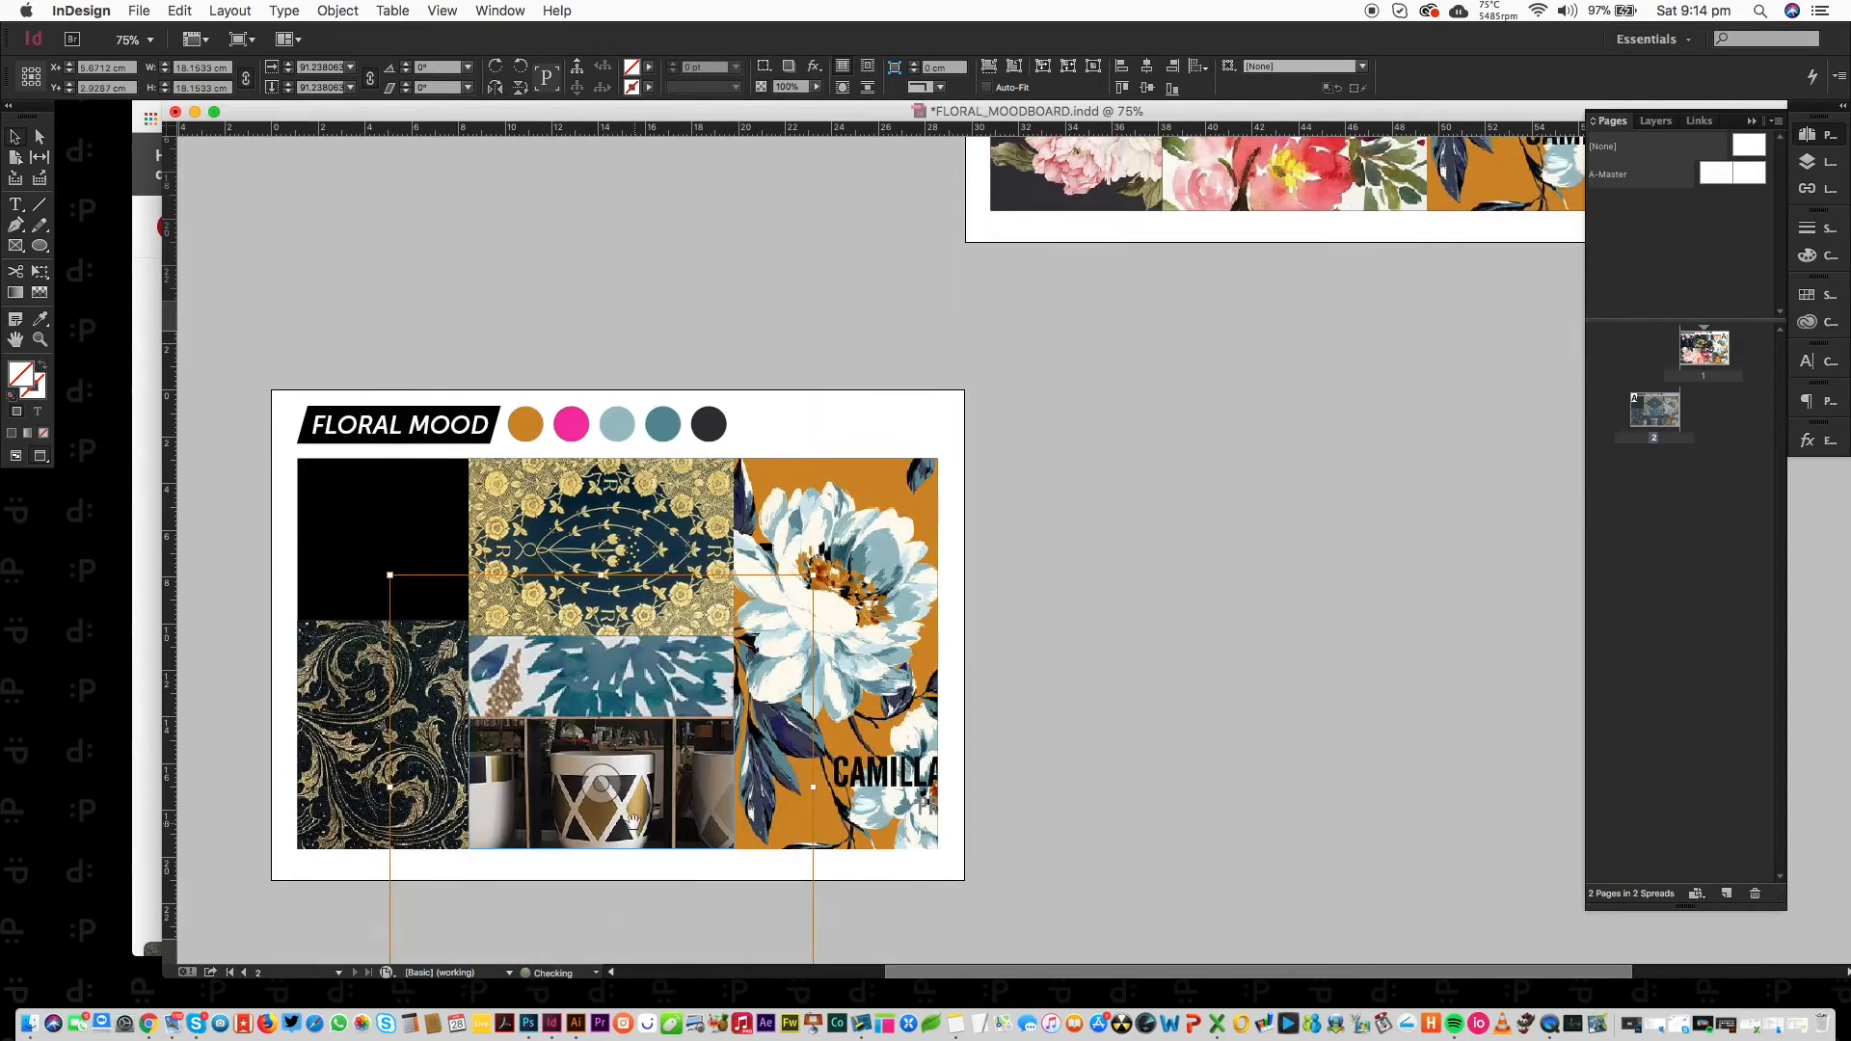
drag(622, 816, 622, 789)
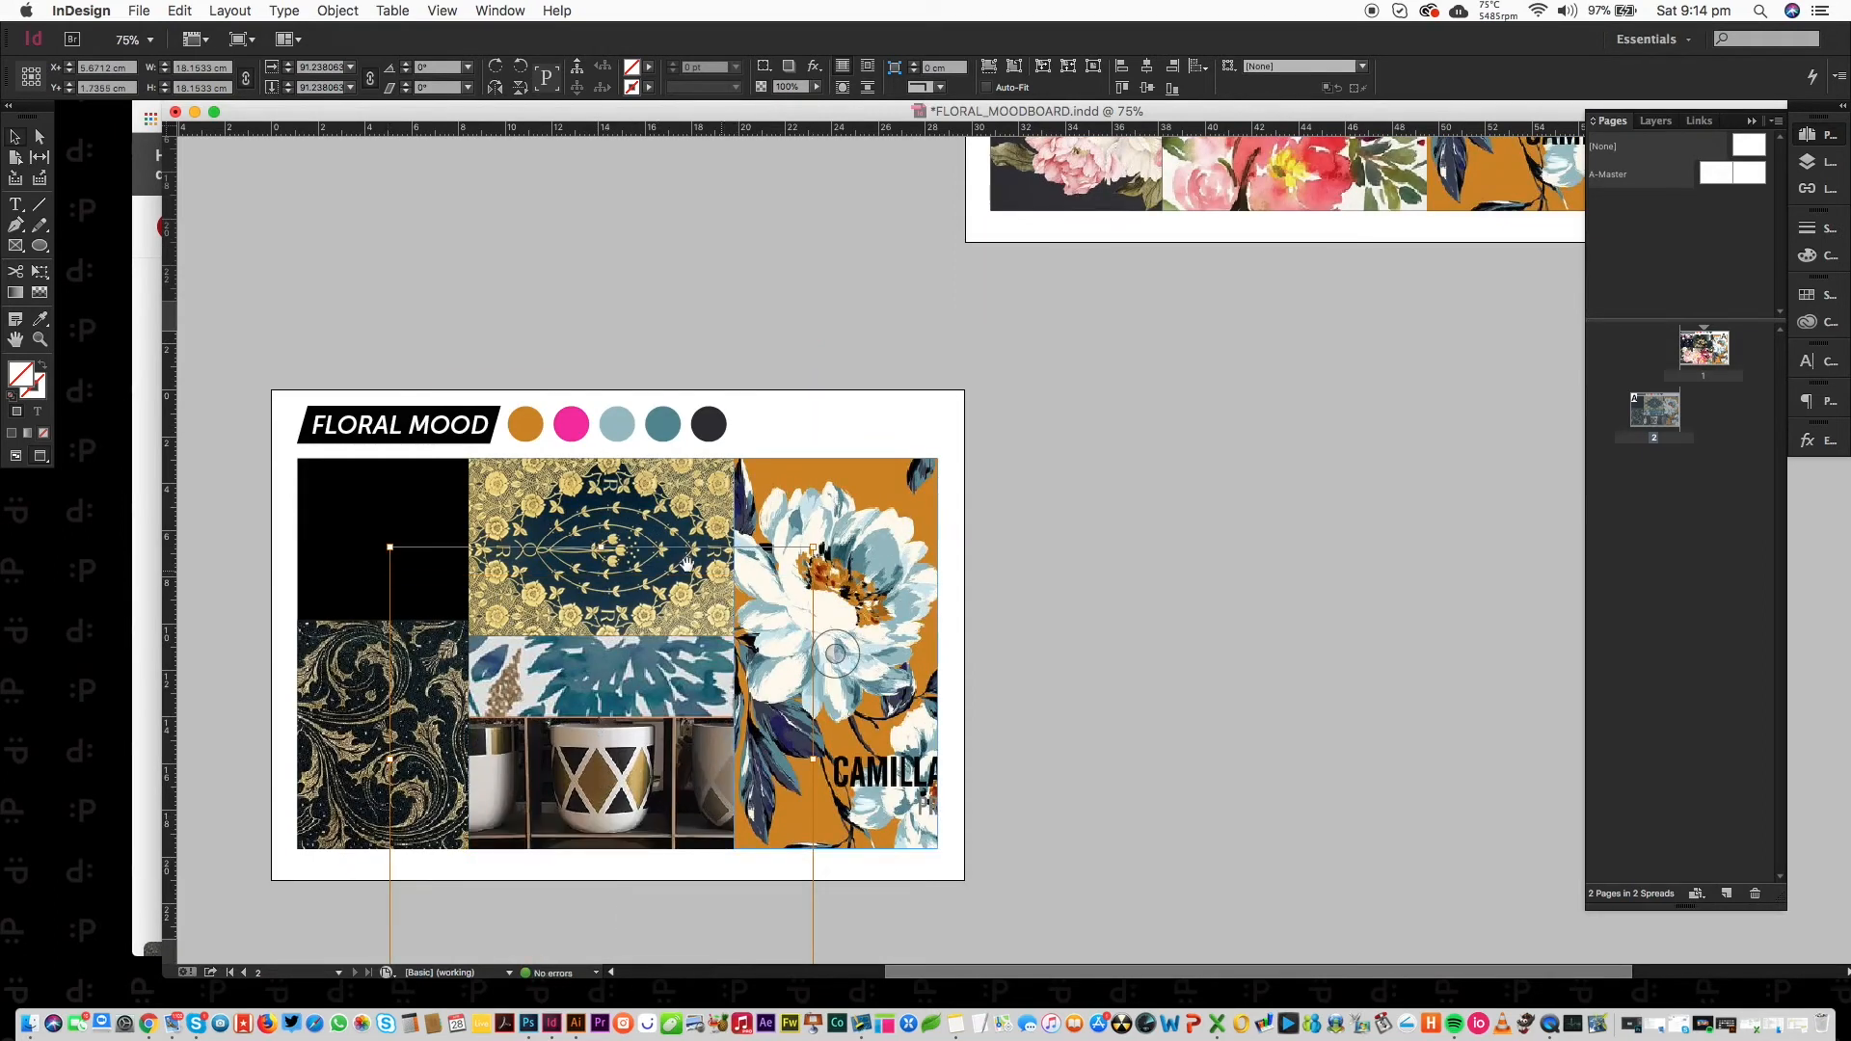
drag(601, 547, 600, 691)
drag(607, 791, 607, 706)
key(shift+Up)
key(shift+Up)
key(shift+Up)
key(shift+Up)
key(shift+Up)
key(shift+Up)
key(shift+Up)
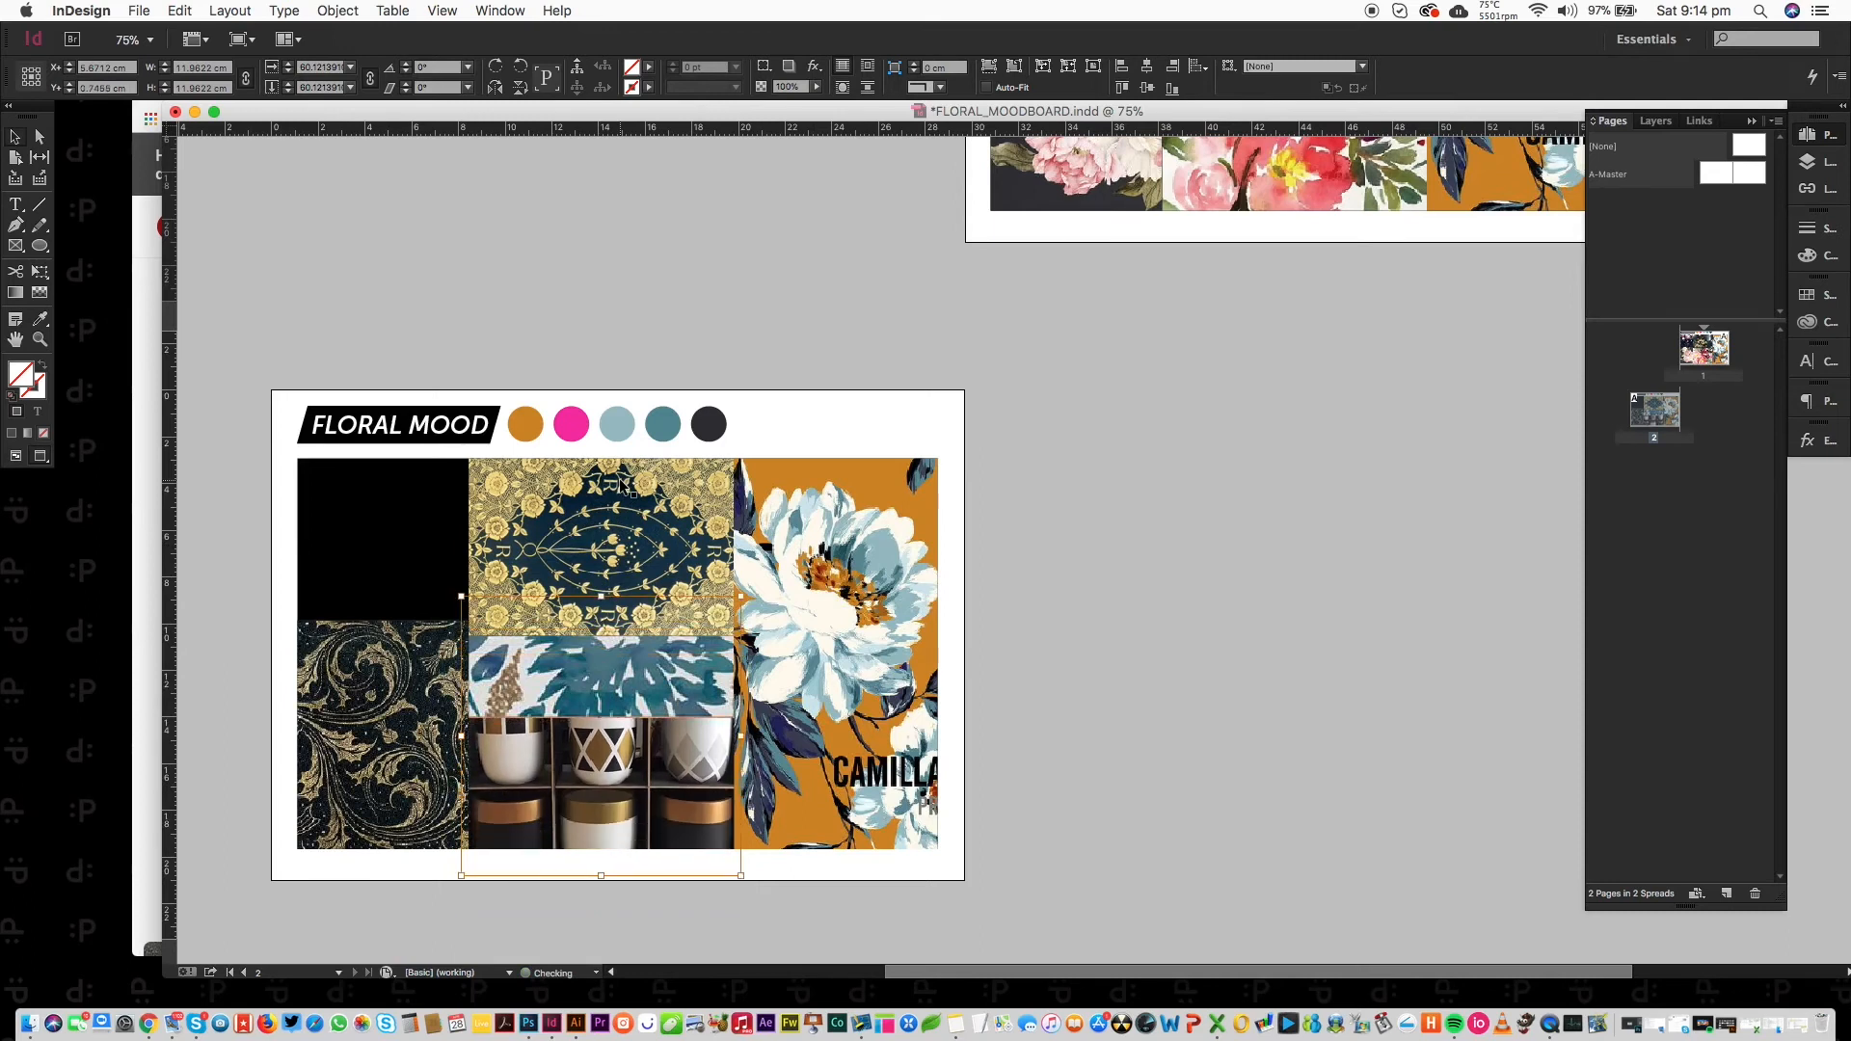
Place the gold lotus image into the empty black top-left frame.
click(367, 521)
key(super+d)
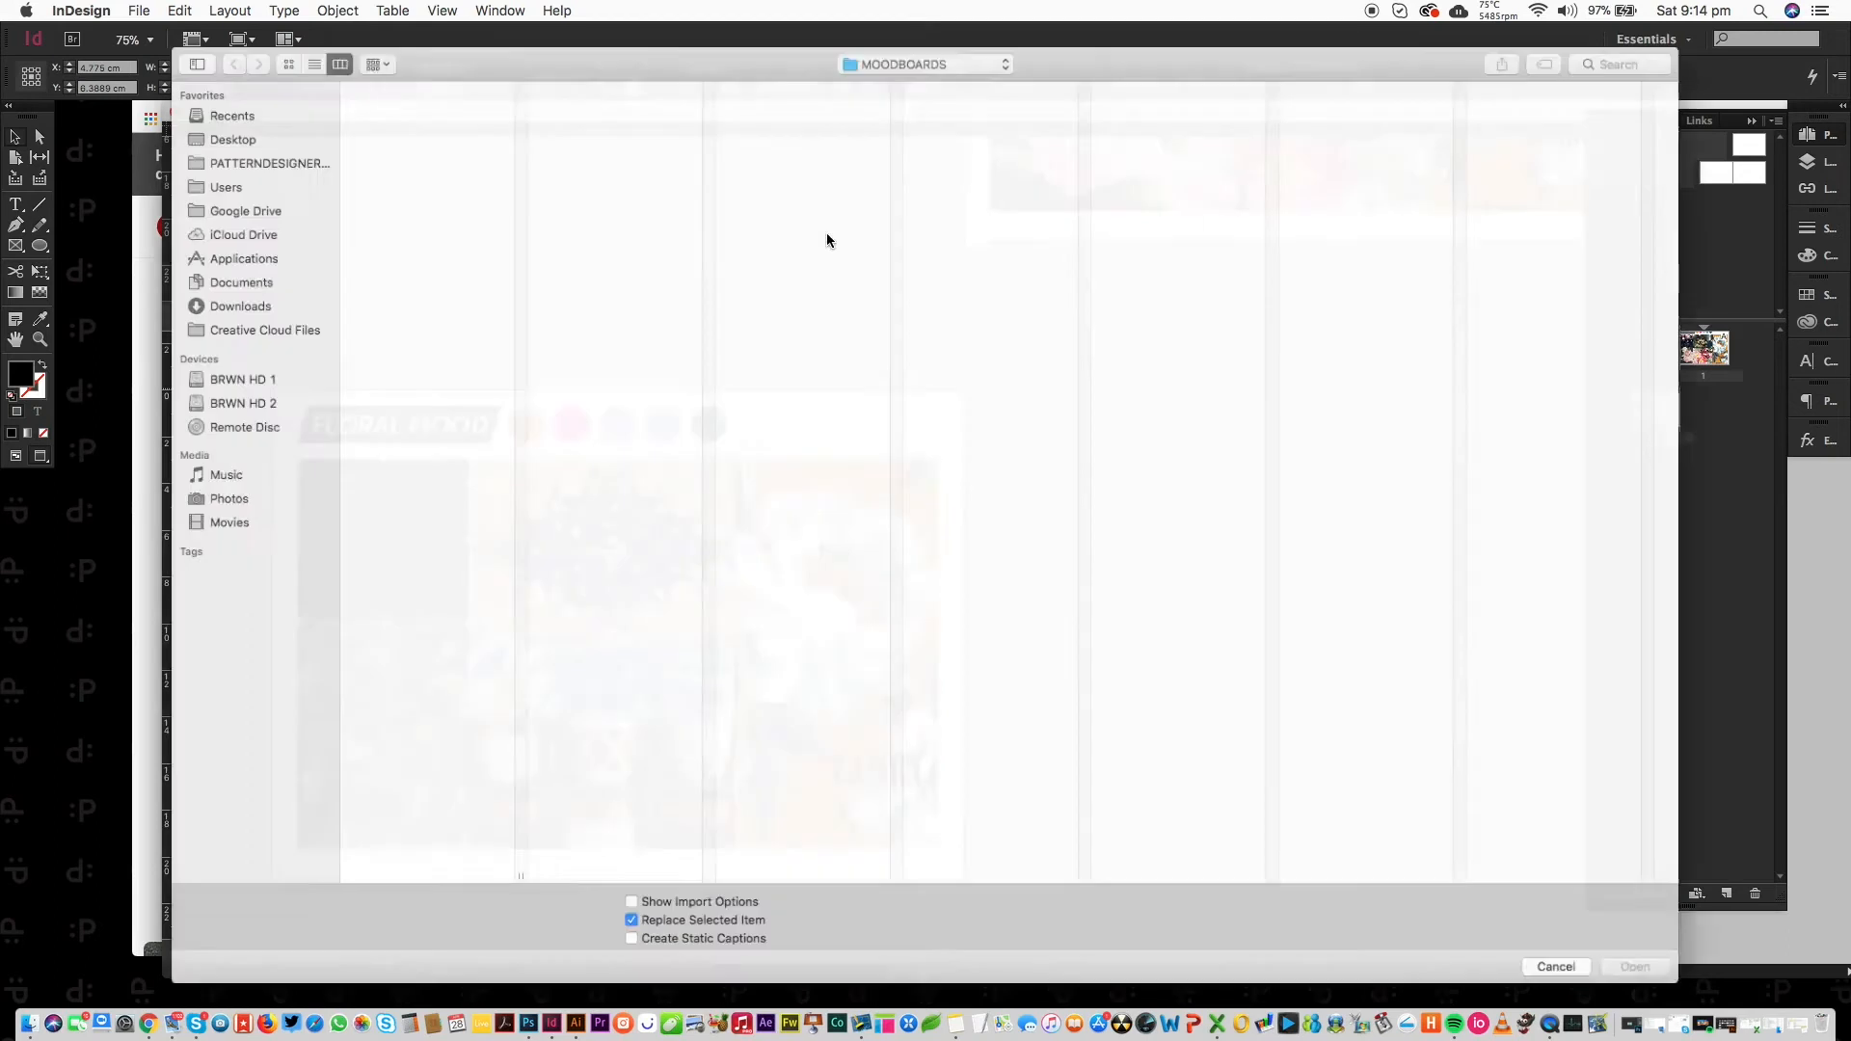
click(393, 137)
key(Down)
key(Down)
key(Down)
key(Down)
key(Down)
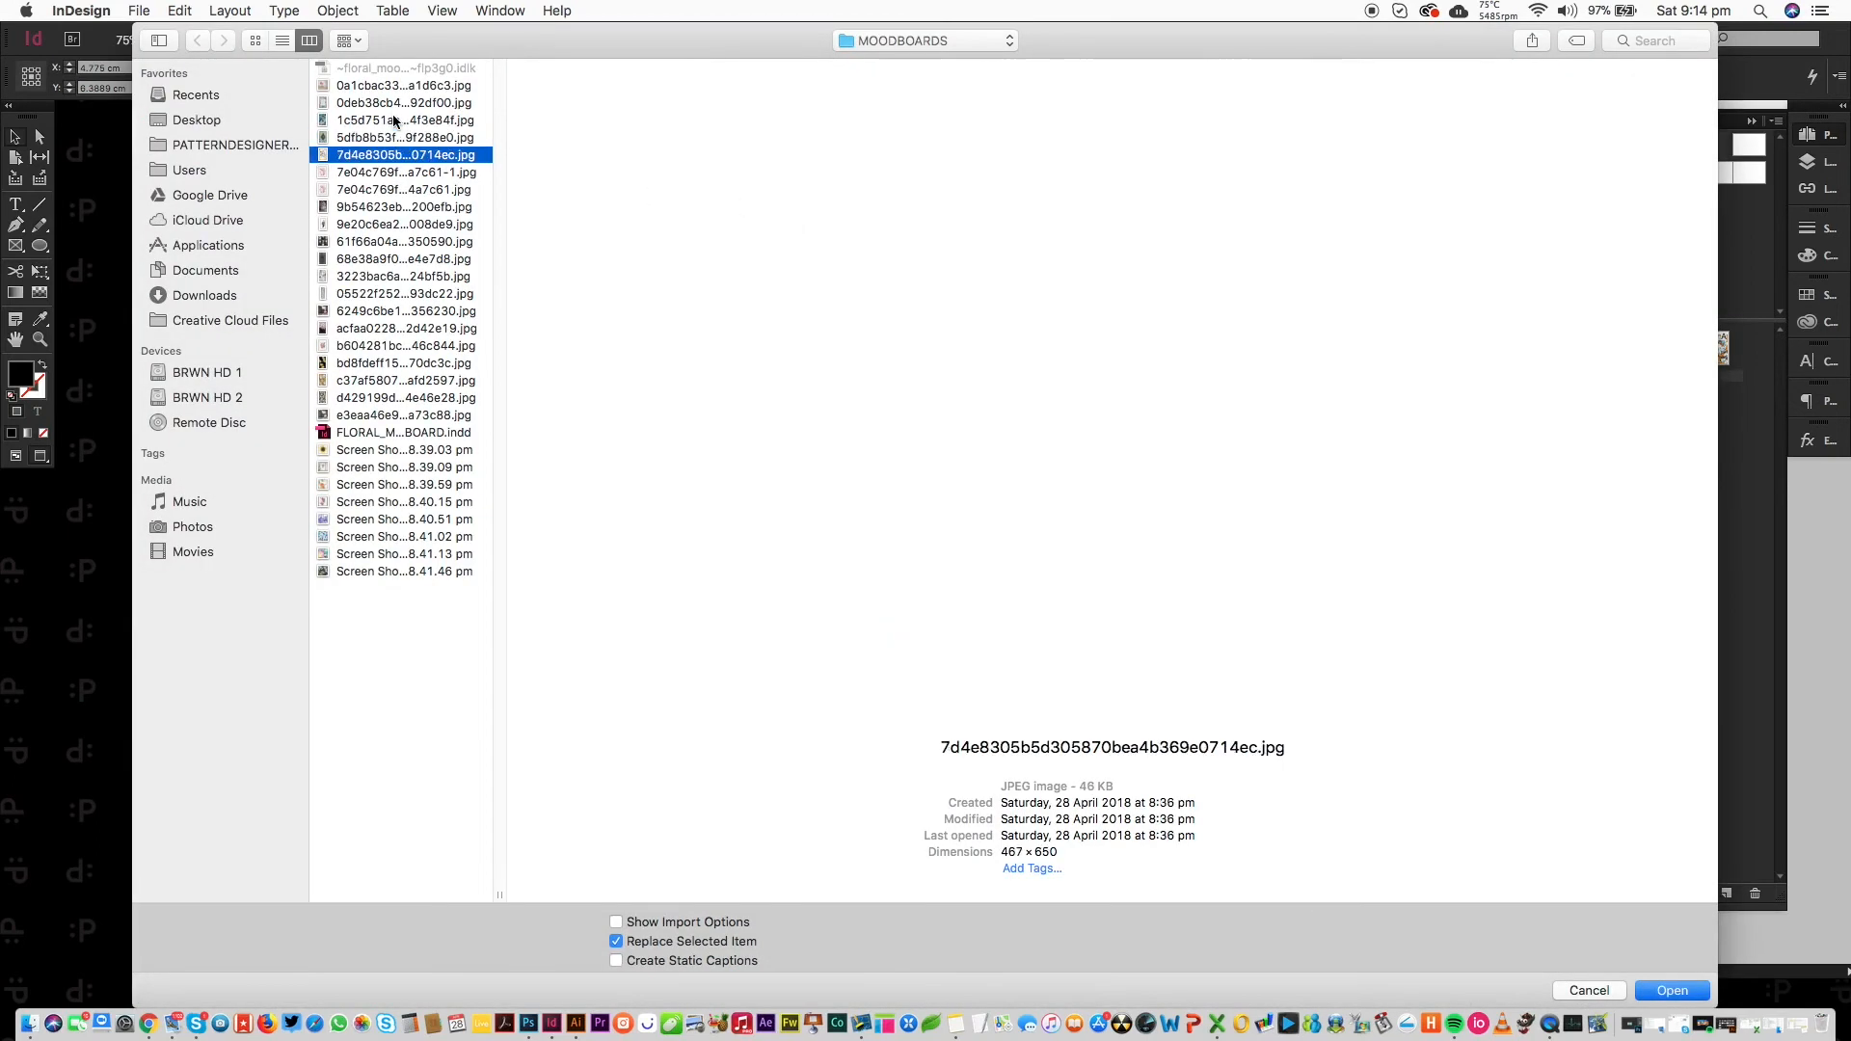
key(Down)
key(Down)
key(Down)
key(Down)
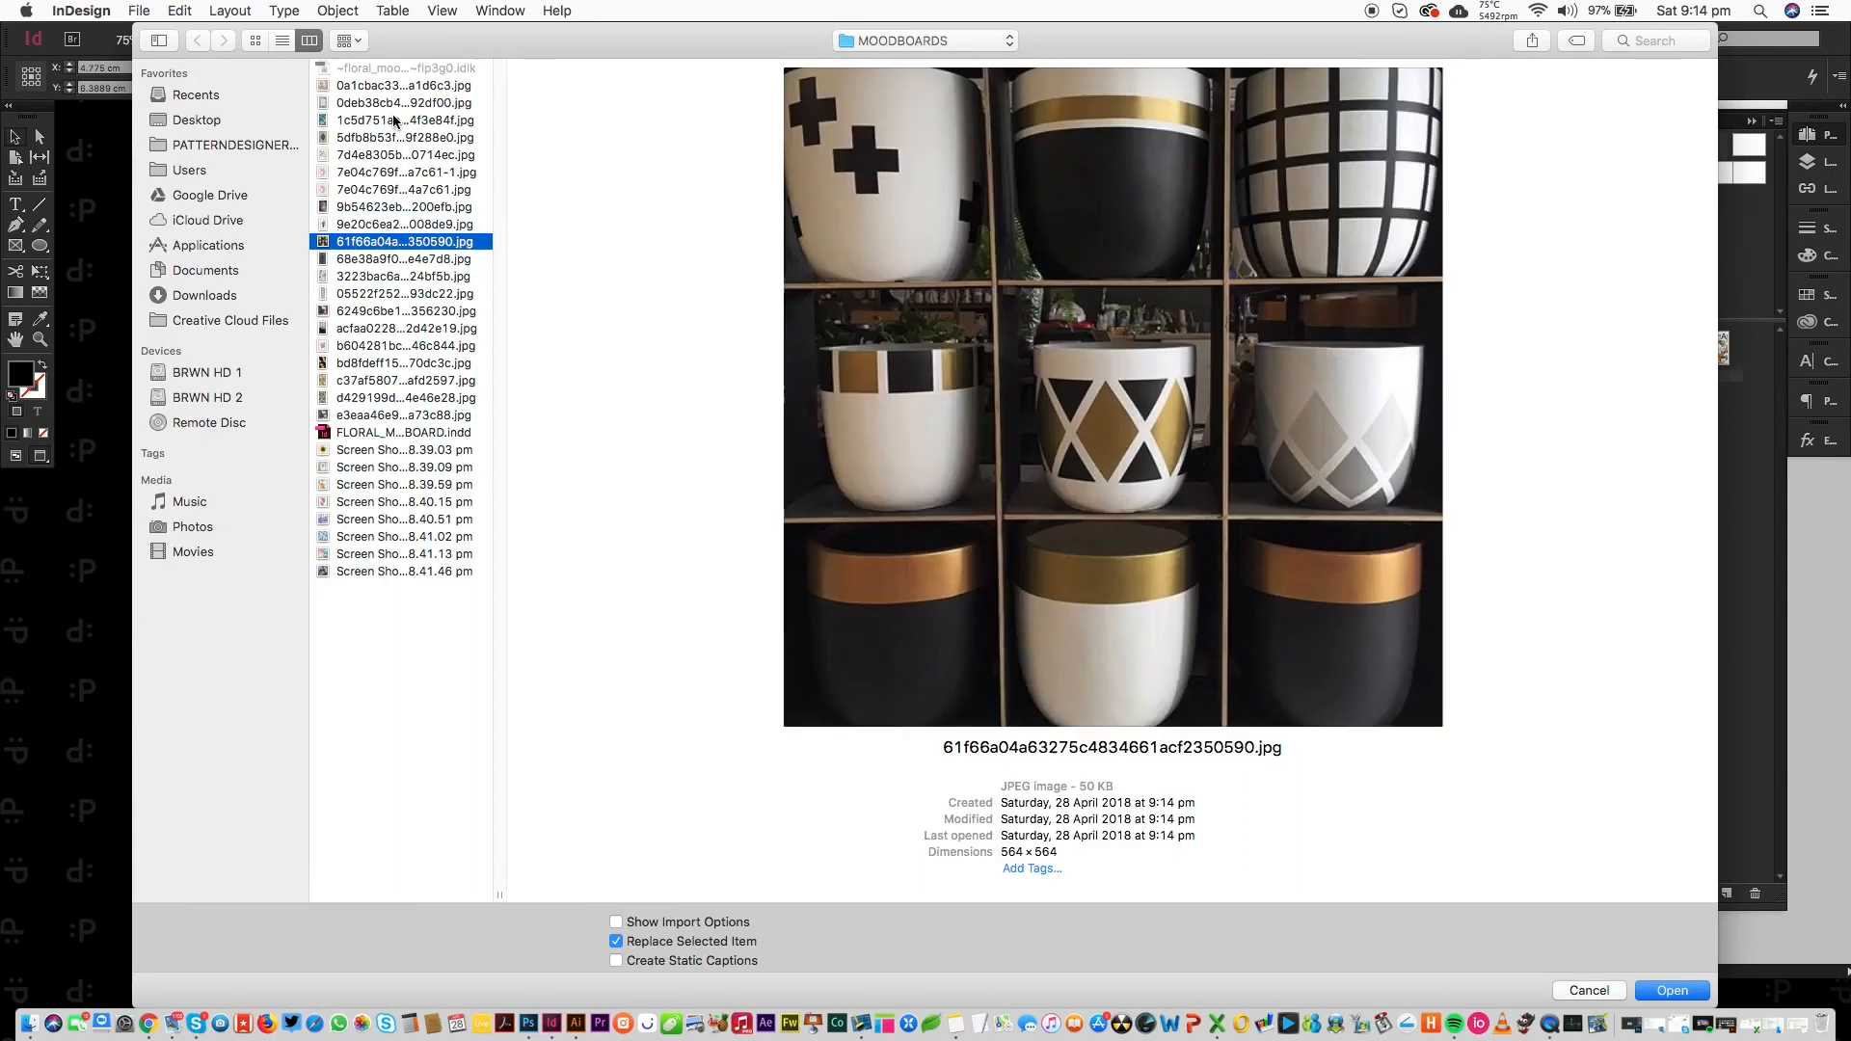
key(Down)
key(Up)
key(Return)
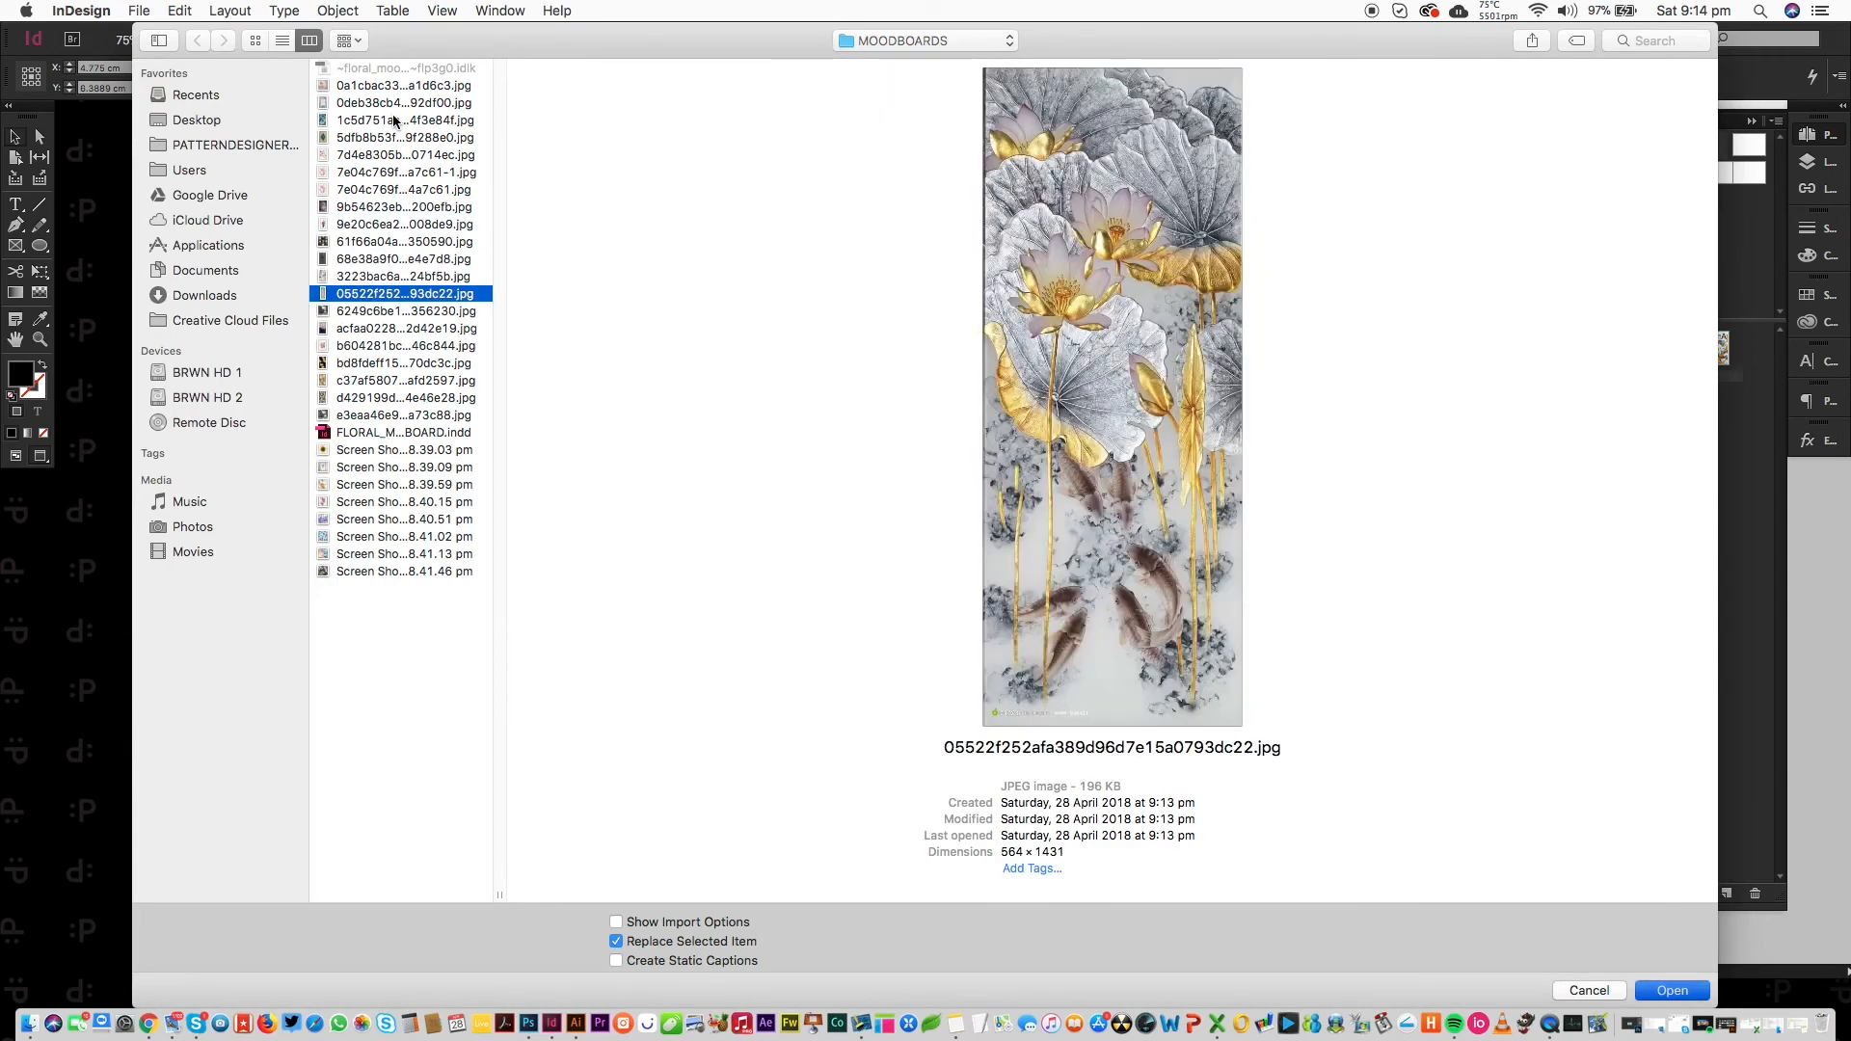
Scale the lotus artwork down two steps, nudge it up, and deselect.
key(alt+super+comma)
key(alt+super+comma)
key(alt+super+comma)
key(alt+super+comma)
key(alt+super+comma)
key(alt+super+comma)
key(alt+super+comma)
key(alt+super+comma)
key(alt+super+comma)
key(alt+super+comma)
key(alt+super+comma)
key(alt+super+comma)
key(alt+super+comma)
key(alt+super+comma)
key(alt+super+comma)
key(alt+super+comma)
key(alt+super+comma)
key(alt+super+comma)
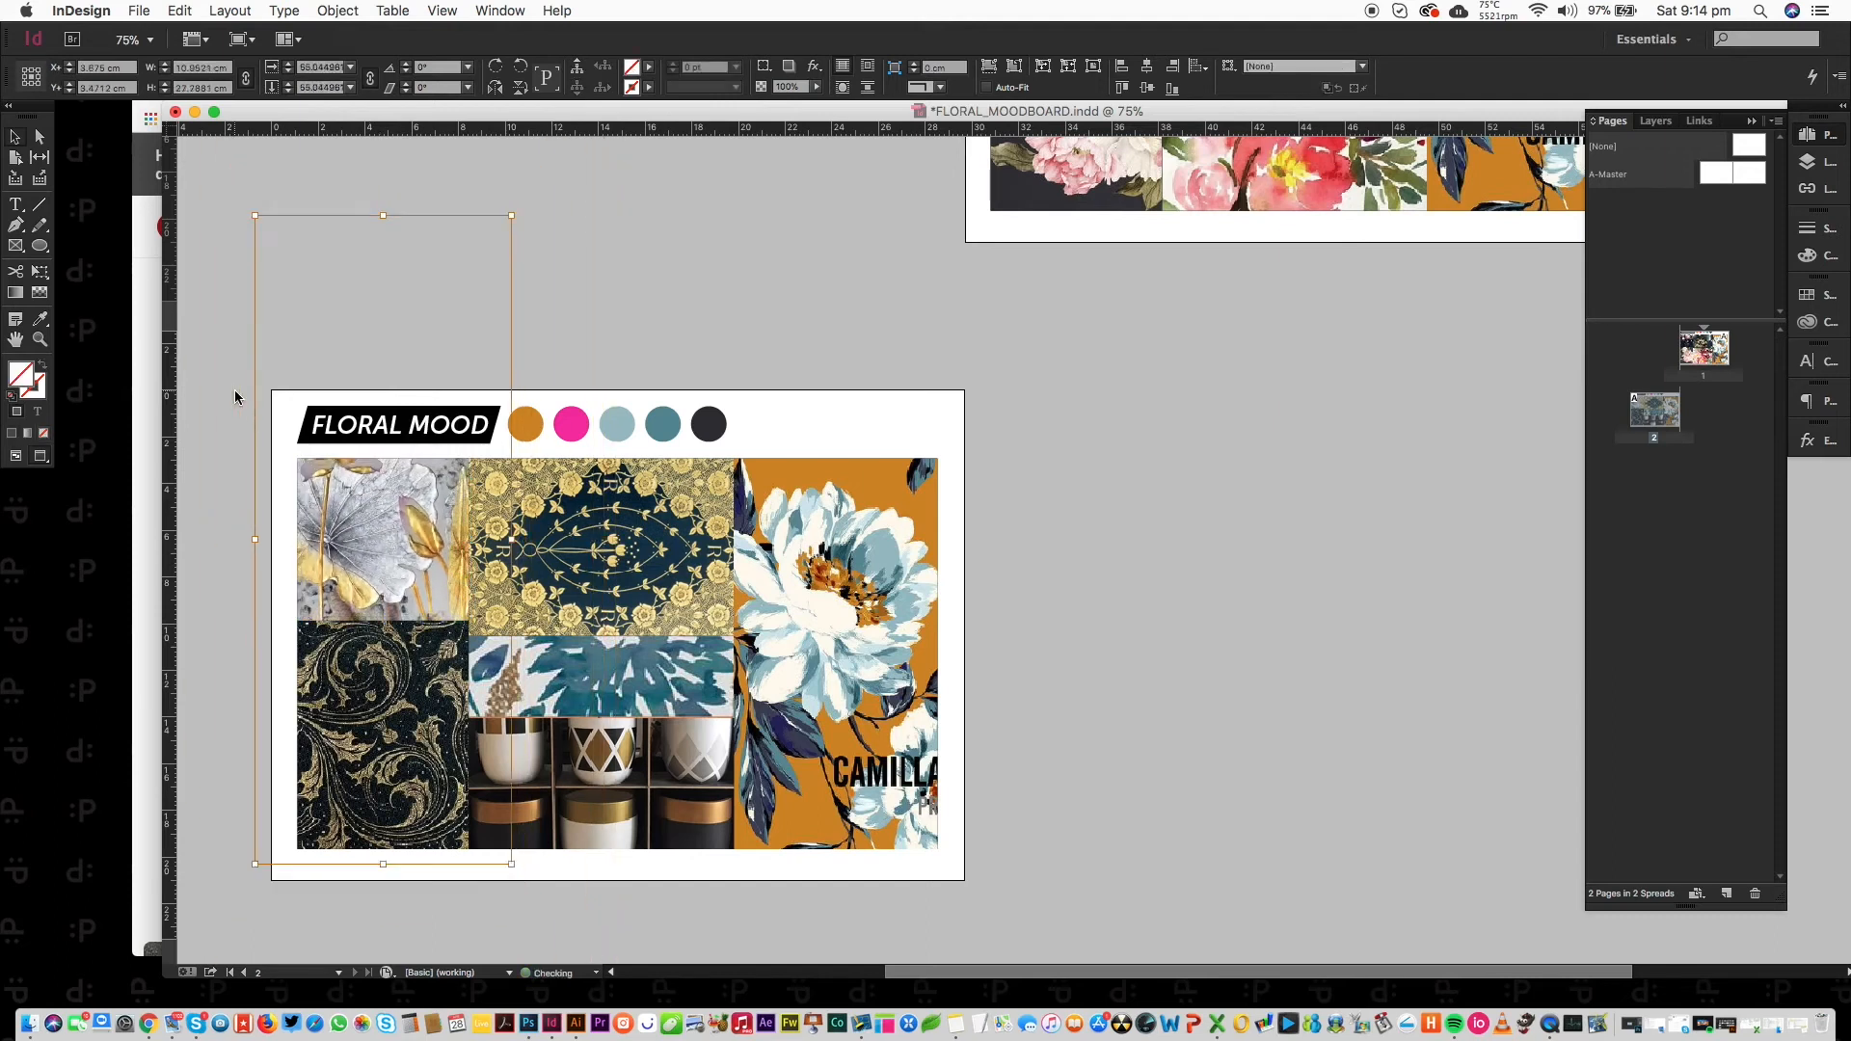
key(alt+super+comma)
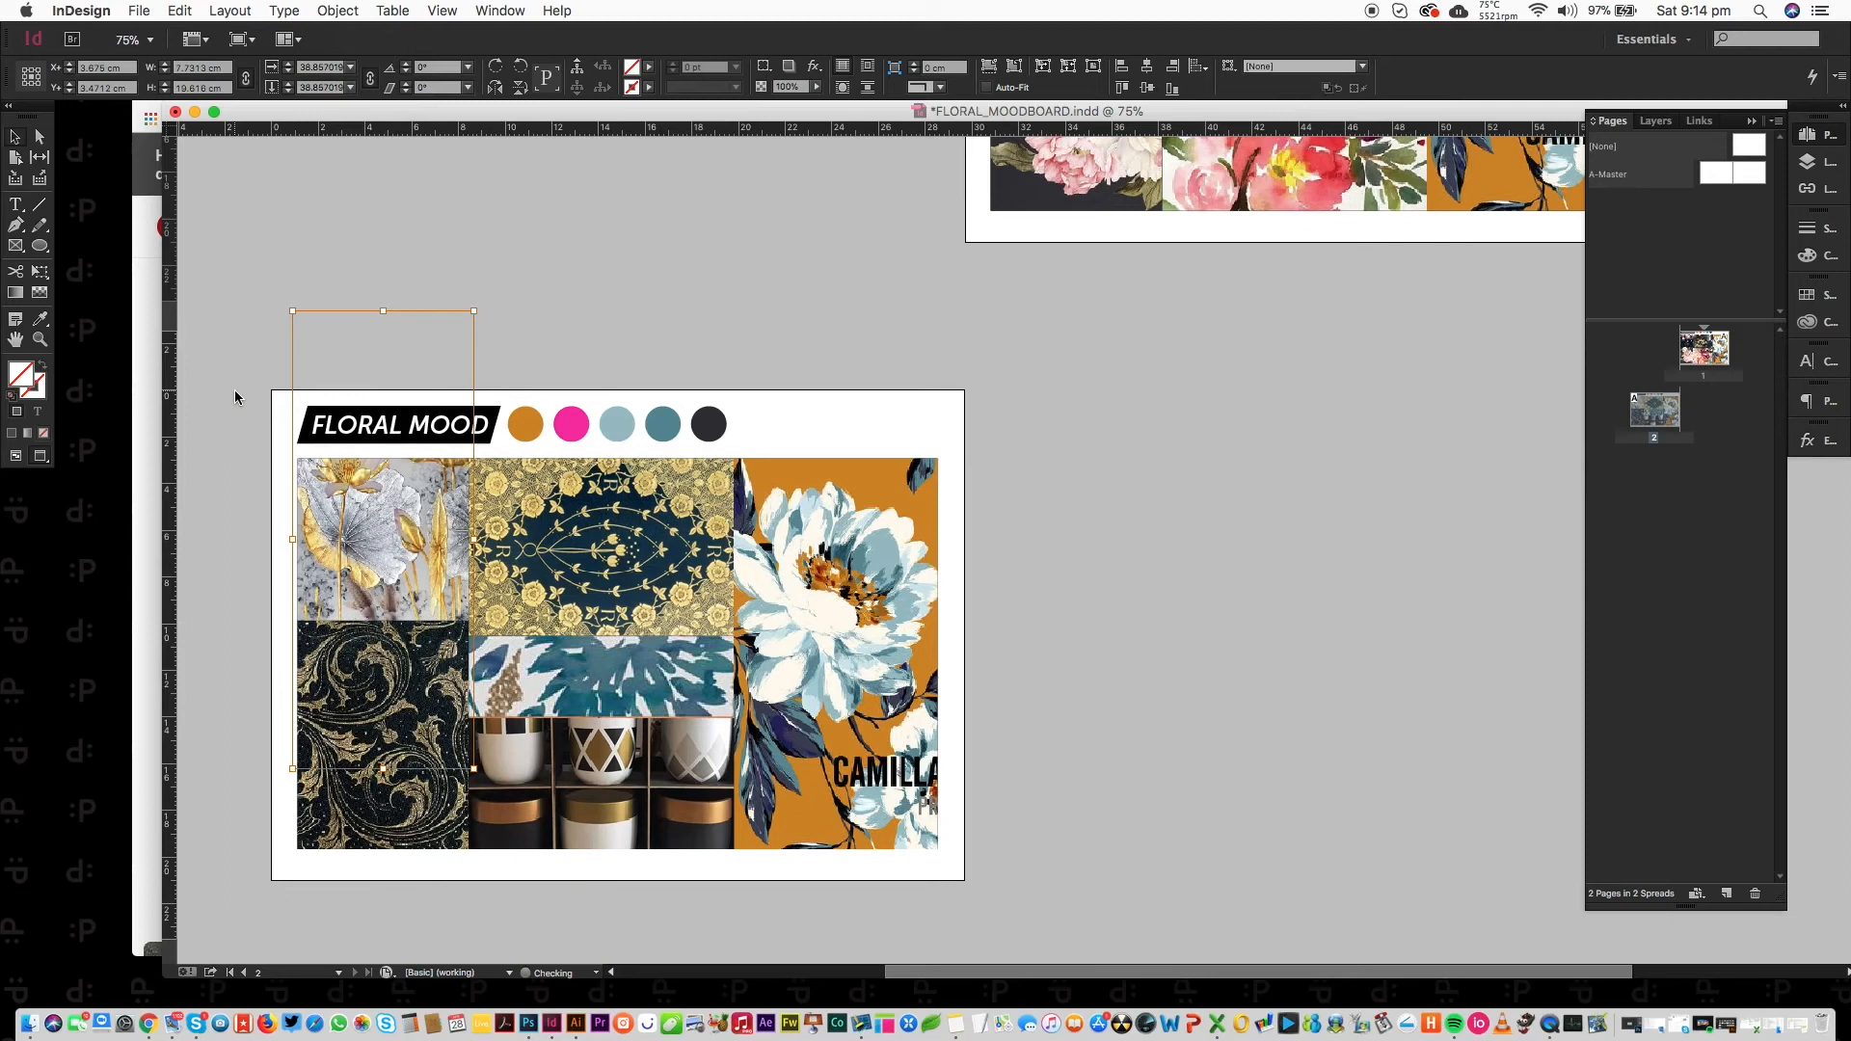
key(shift+Up)
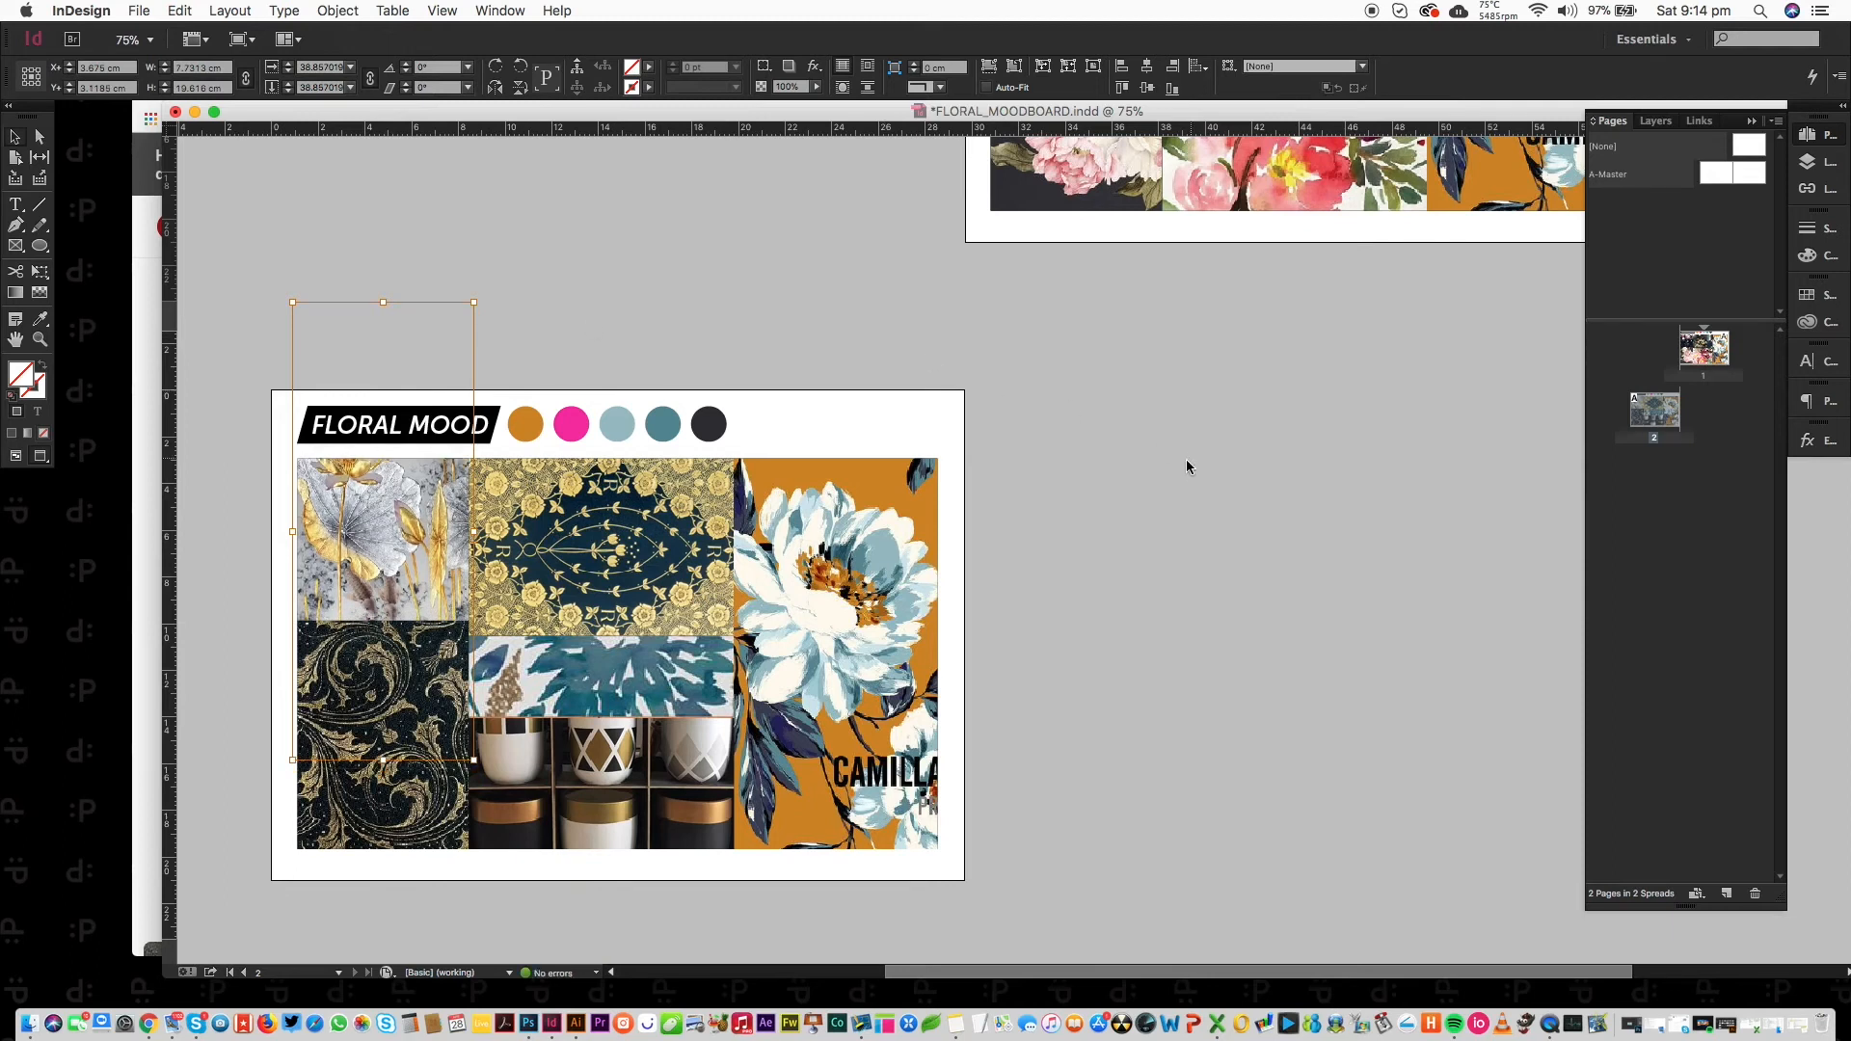
click(1186, 467)
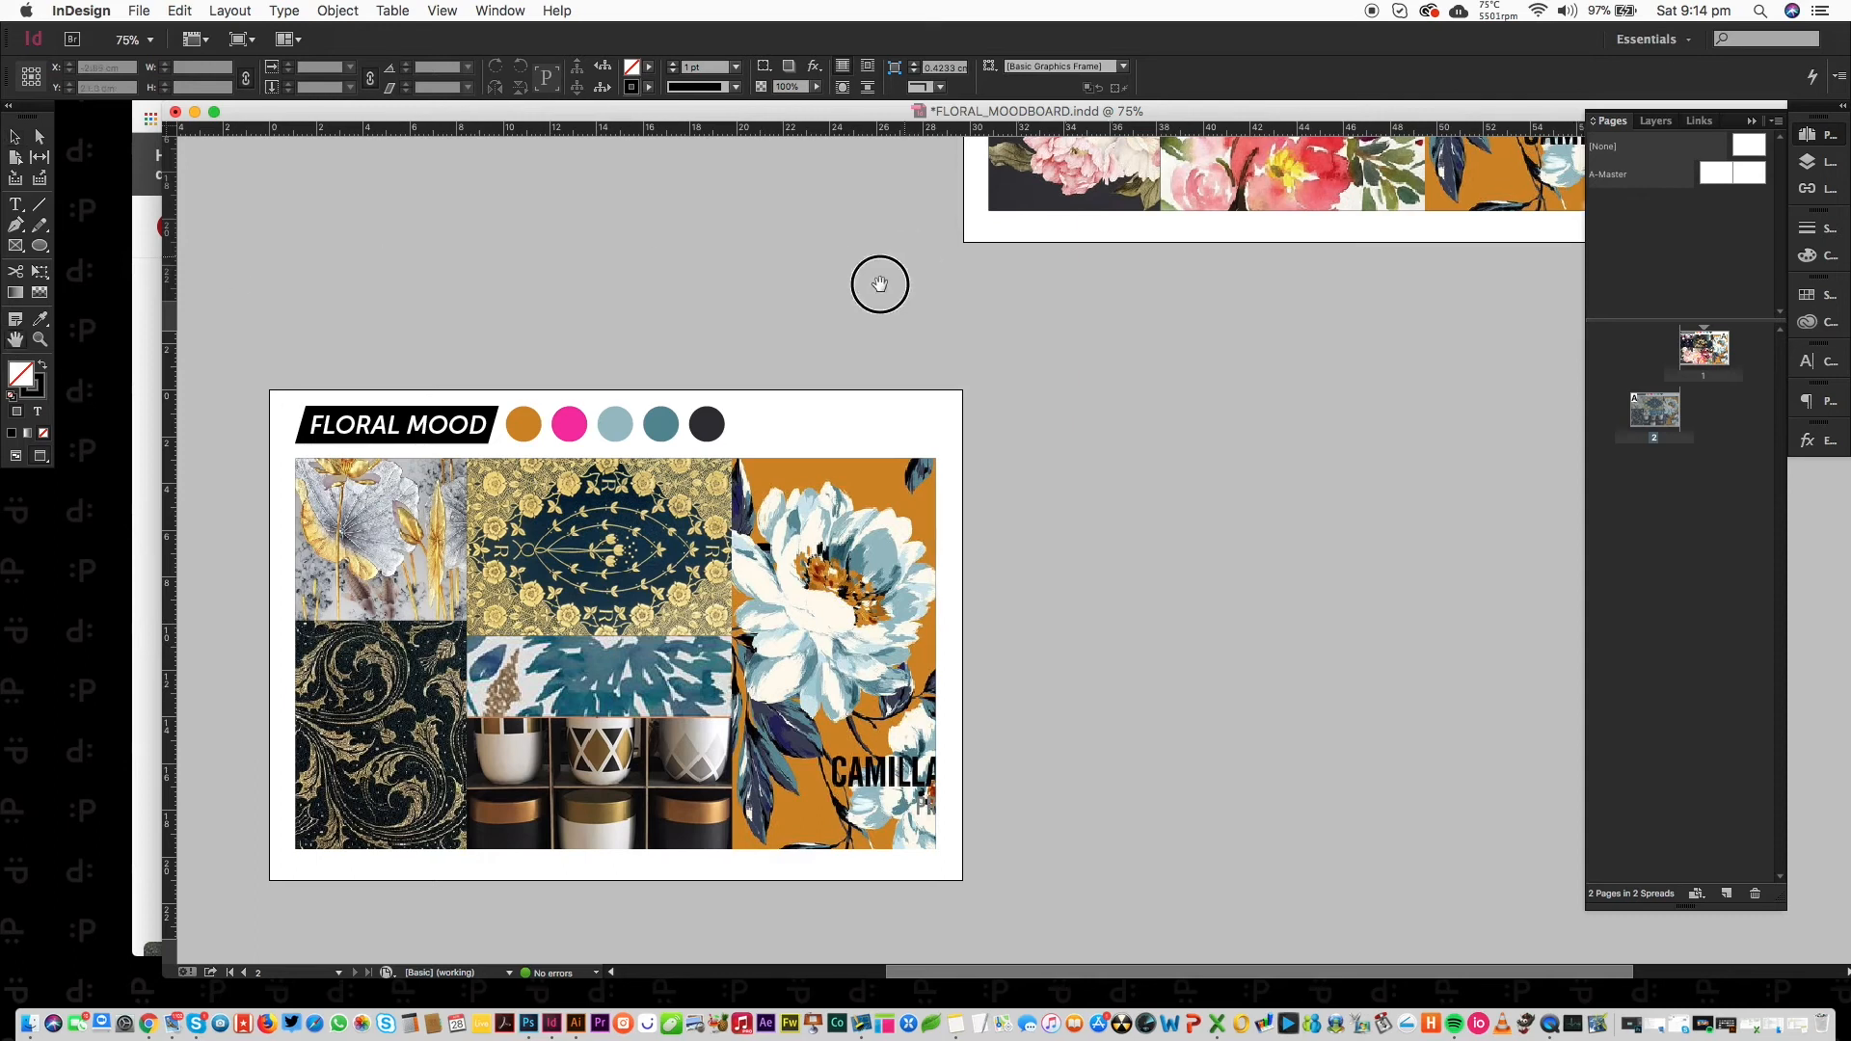
Recolour the pink swatch circle with teal blue sampled from the artwork using the Eyedropper.
drag(876, 281, 491, 761)
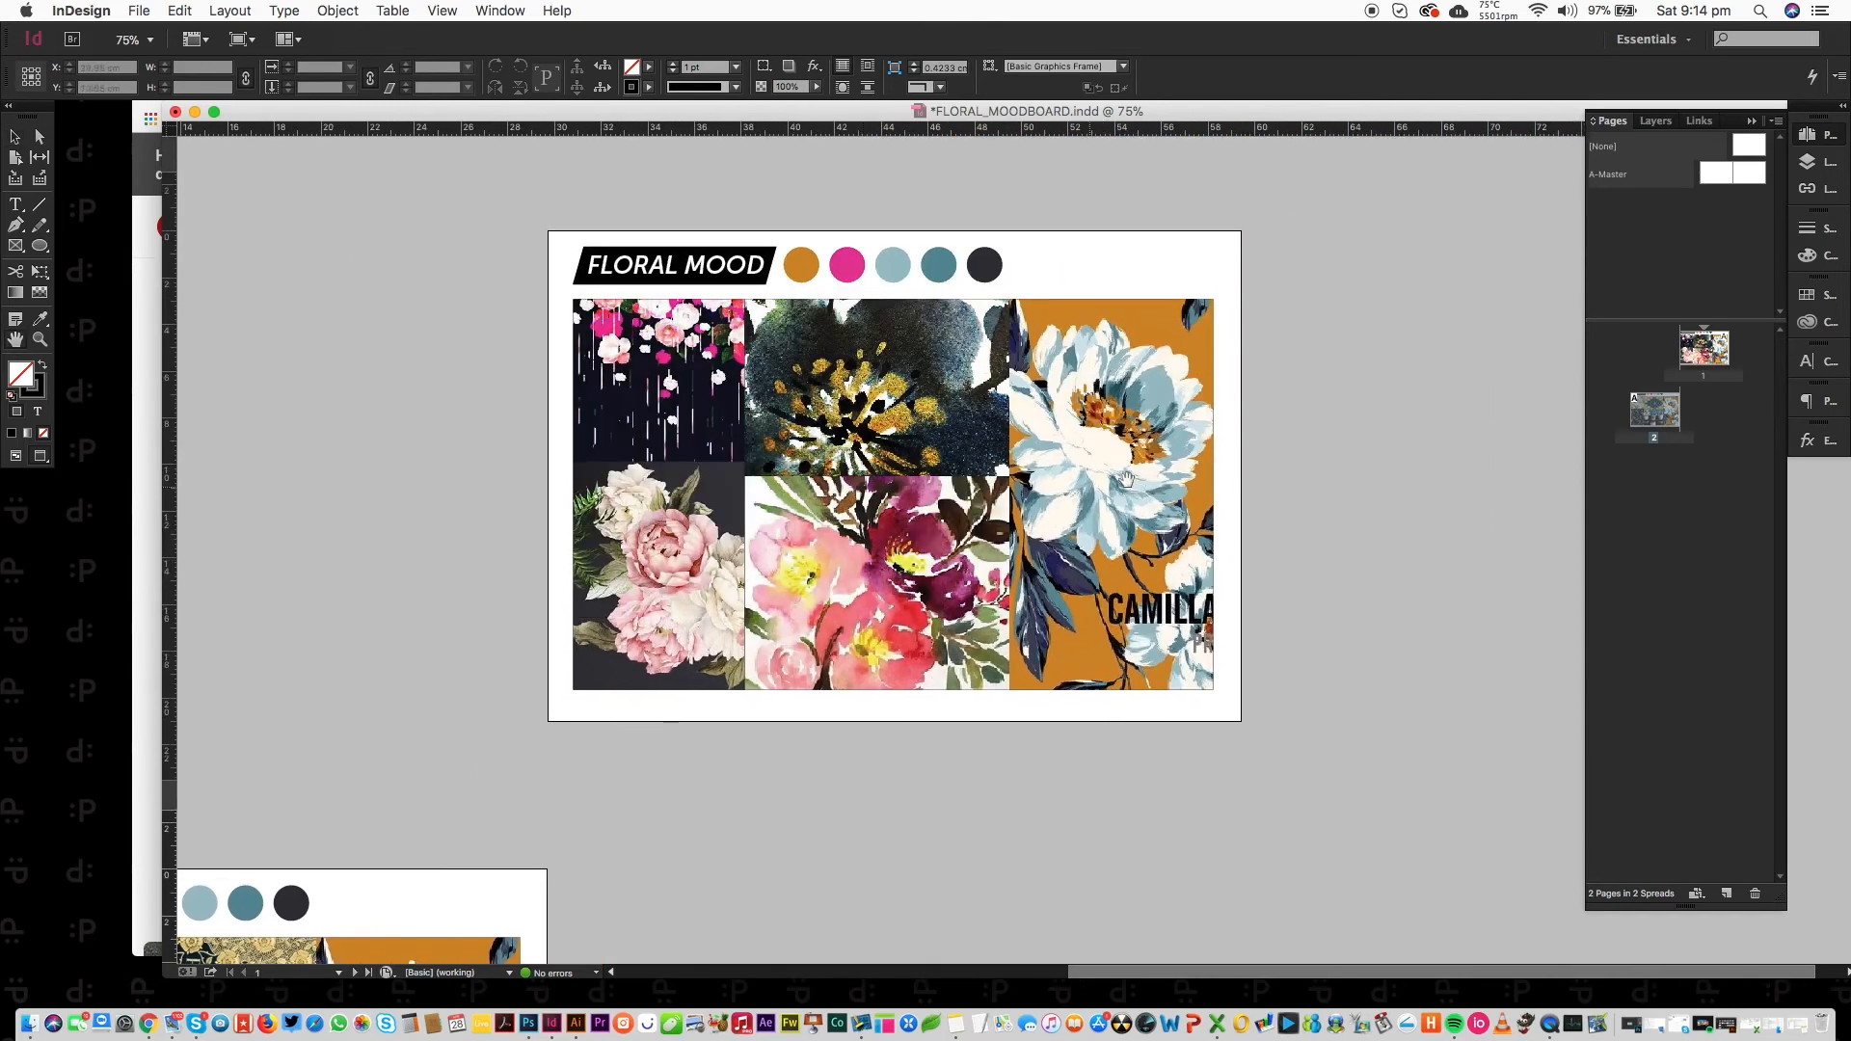
drag(537, 776, 851, 289)
click(40, 136)
click(639, 428)
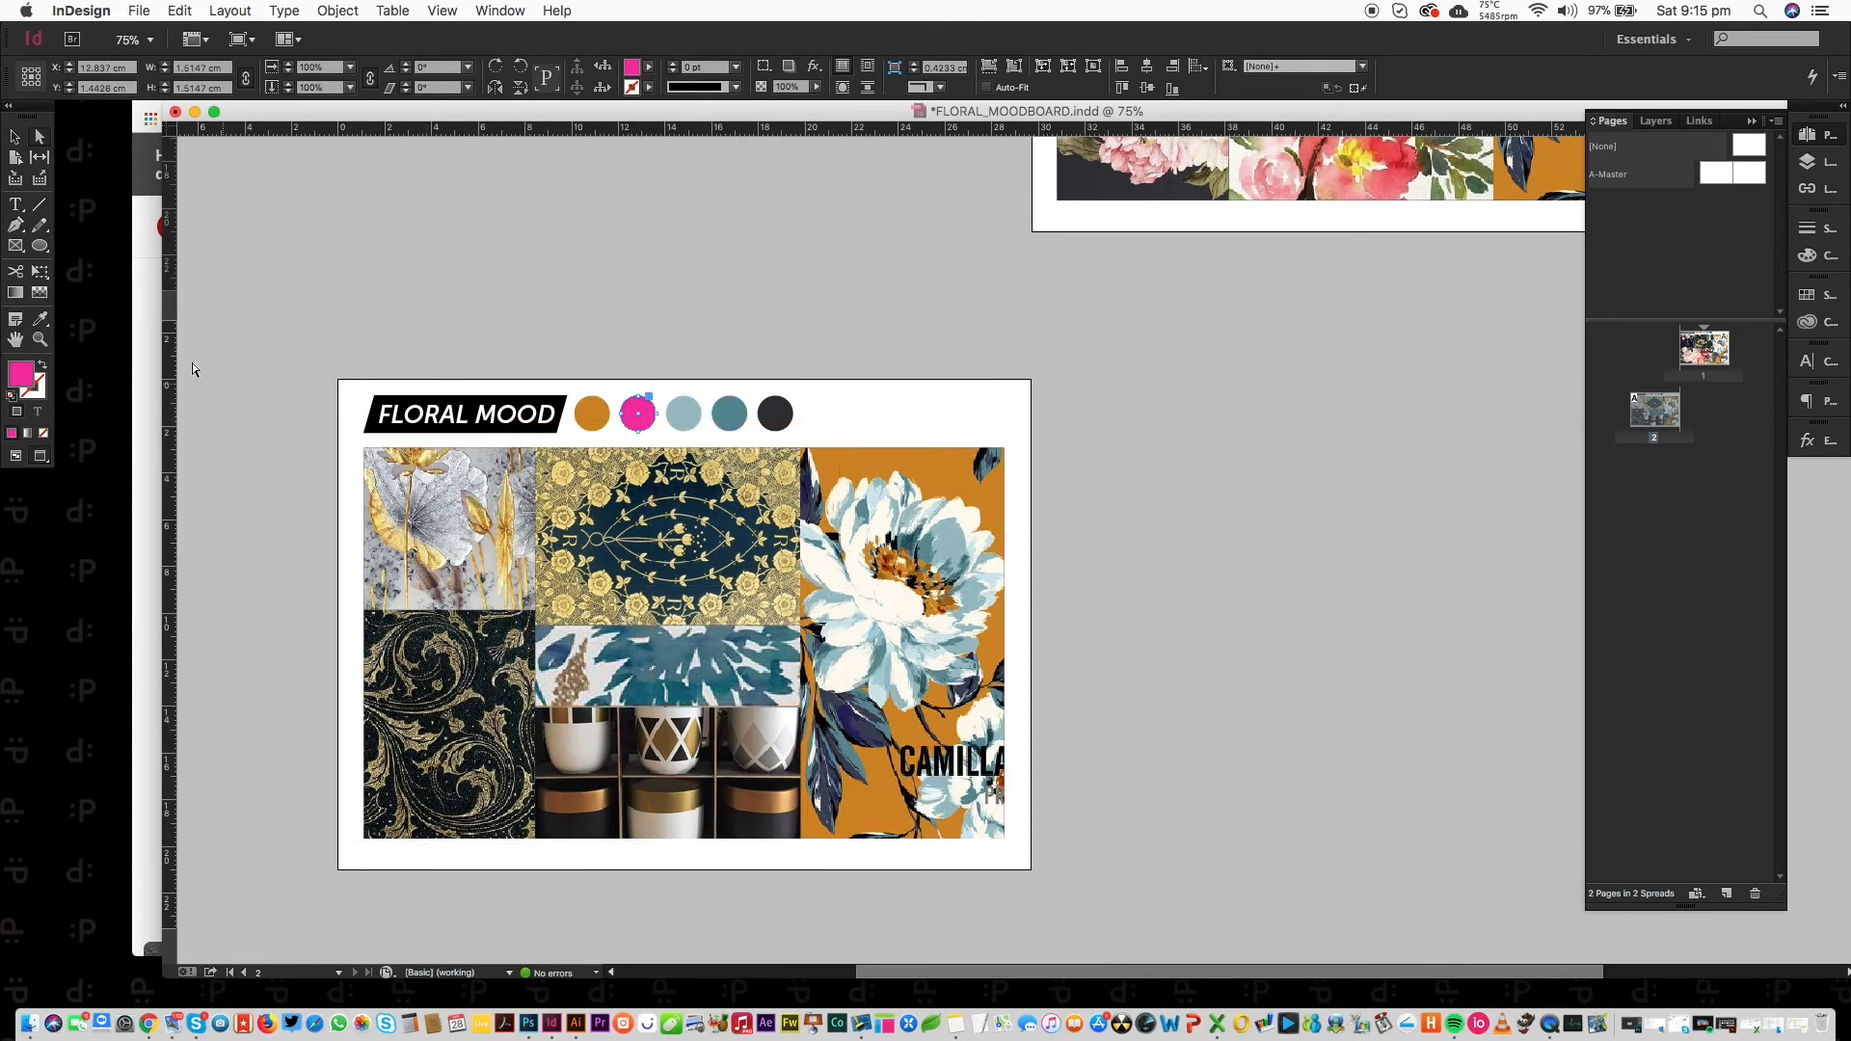
click(40, 318)
click(660, 643)
Select the light-blue swatch circle and take the Eyedropper again to resample it.
click(38, 141)
click(683, 414)
click(40, 319)
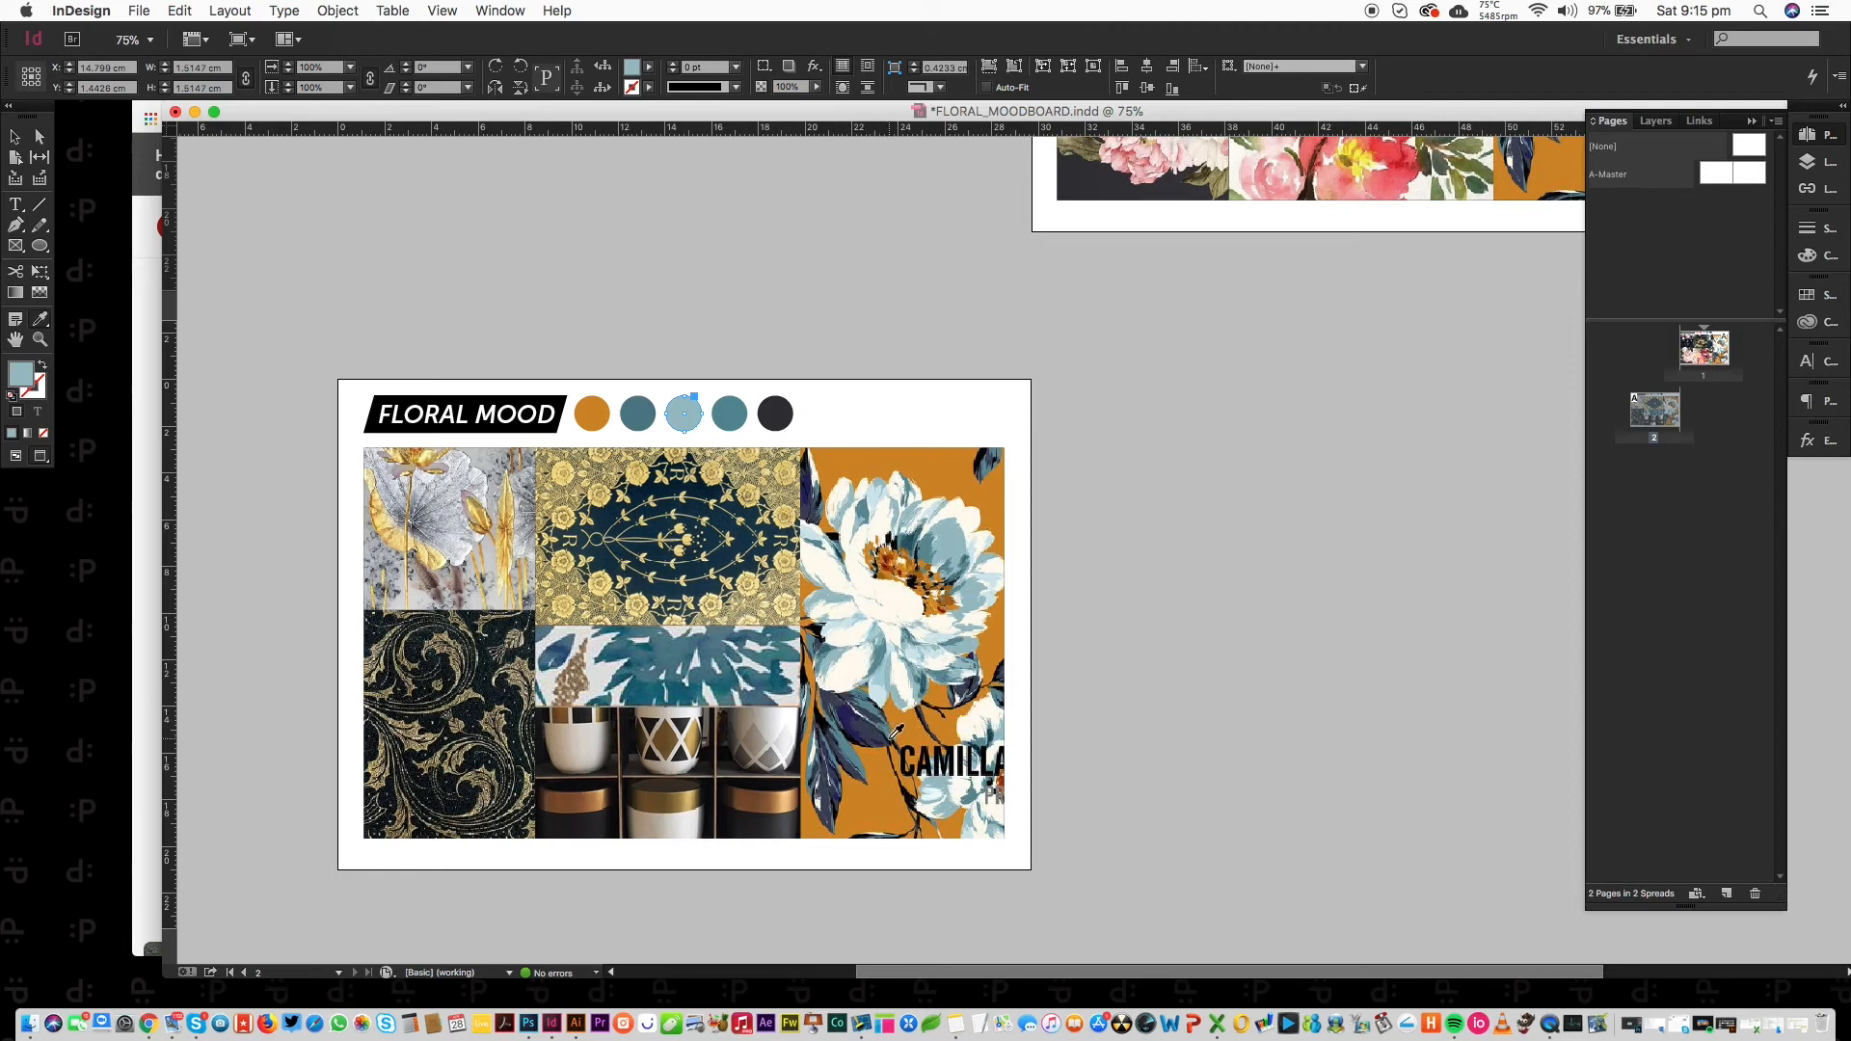
Fill the selected circle with light blue sampled from the flower, then deselect it.
click(988, 585)
click(17, 136)
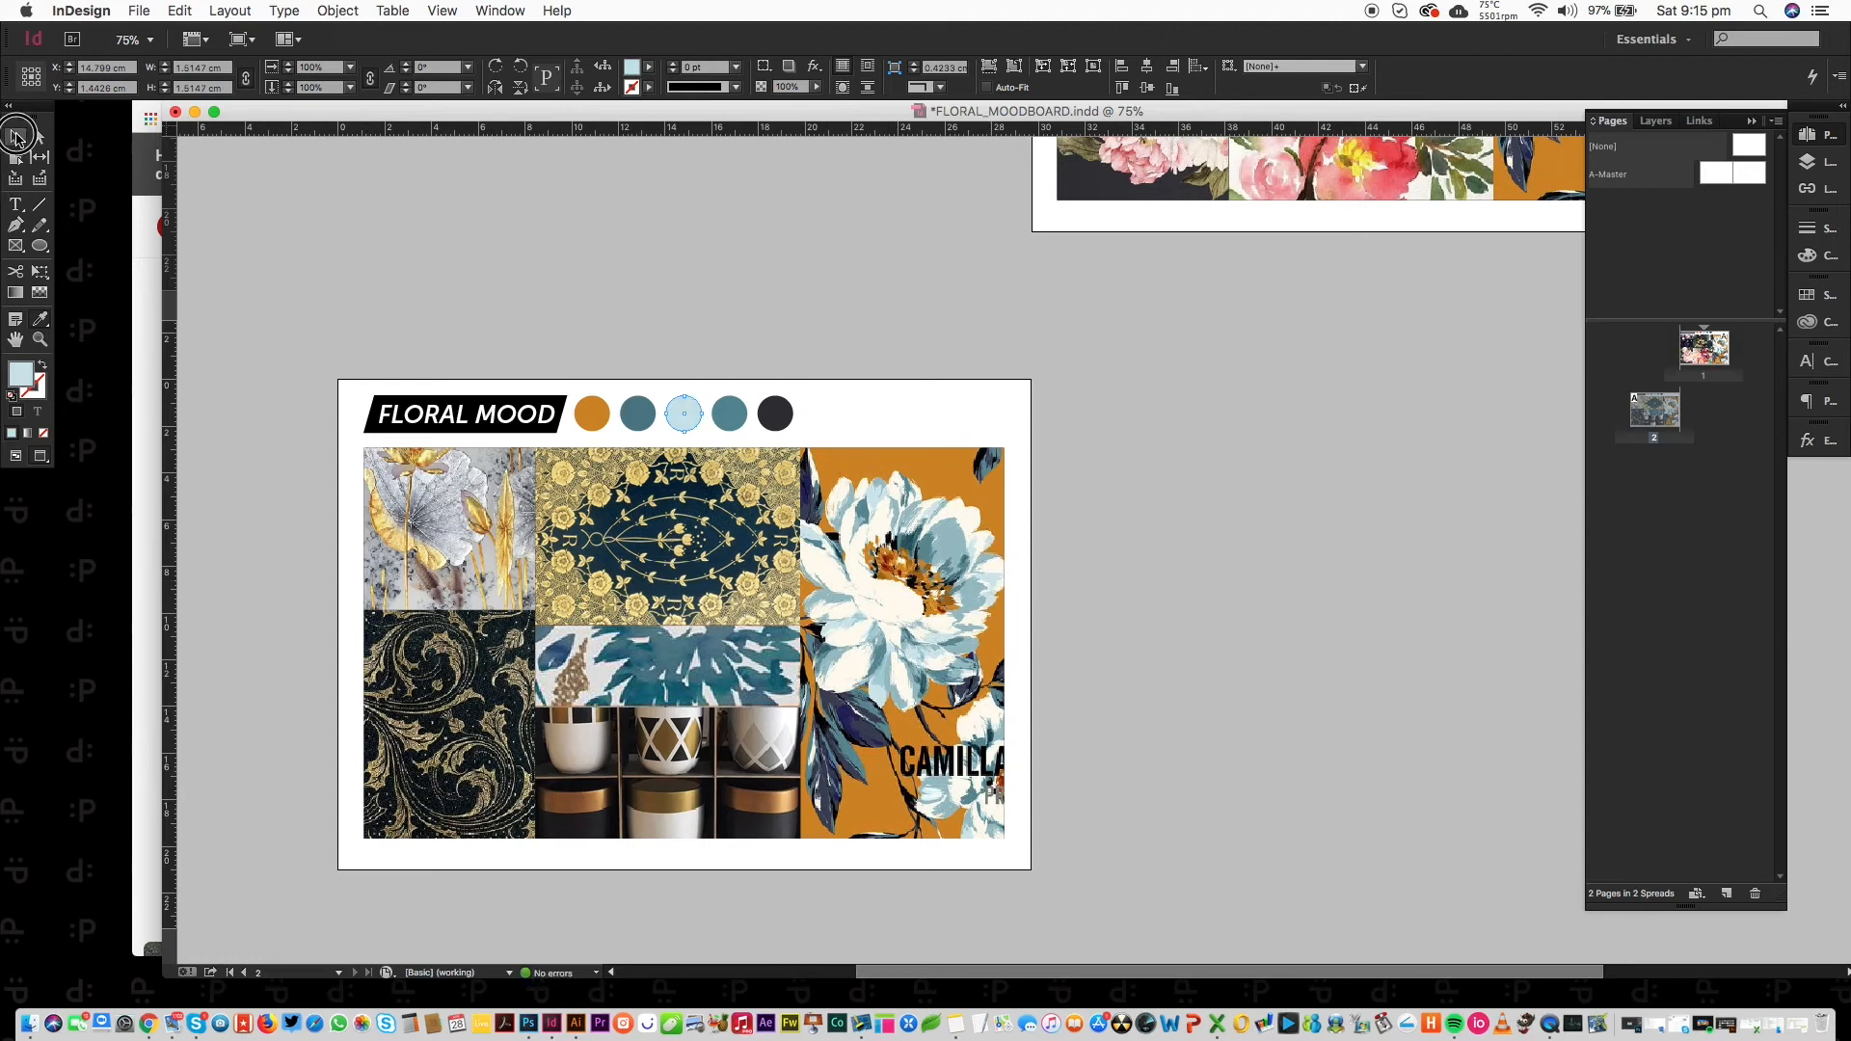
click(987, 309)
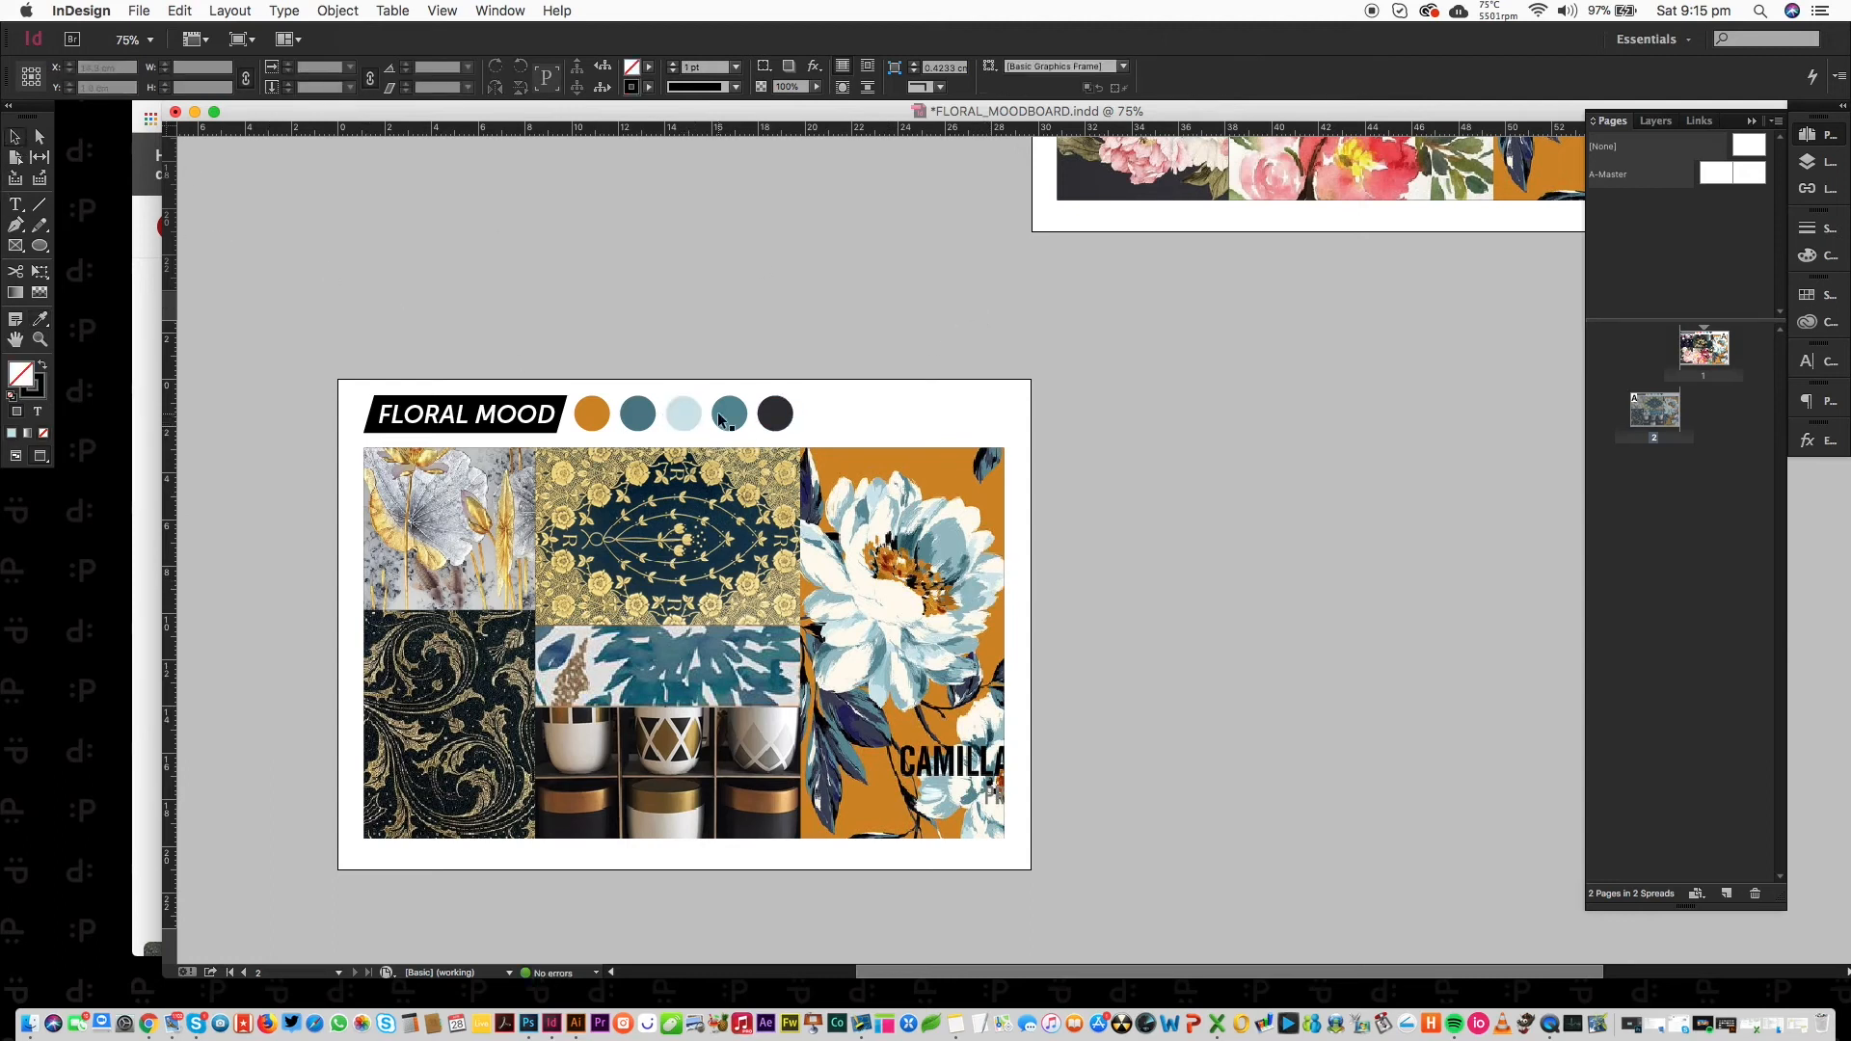
Reorder the circles light-to-dark blue after the orange and distribute their horizontal centres evenly.
drag(642, 418, 686, 423)
drag(822, 417, 731, 423)
drag(890, 414, 566, 448)
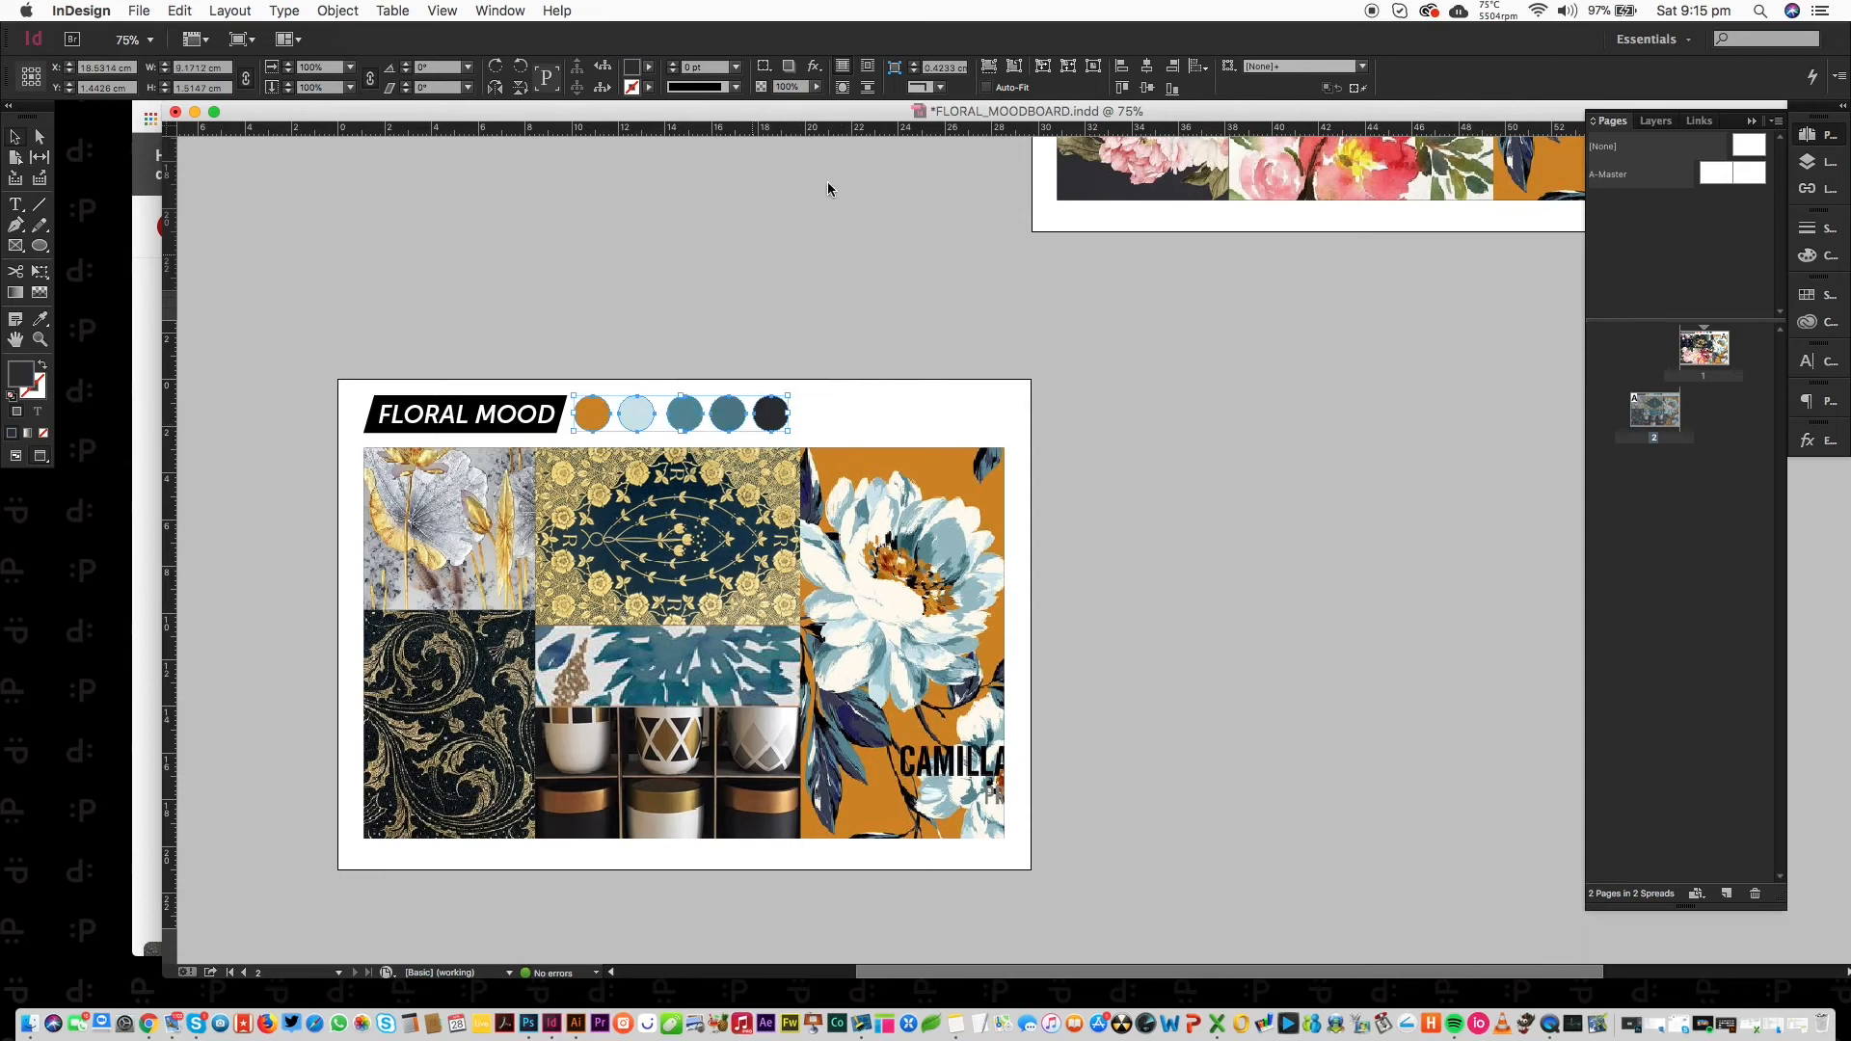
click(1251, 67)
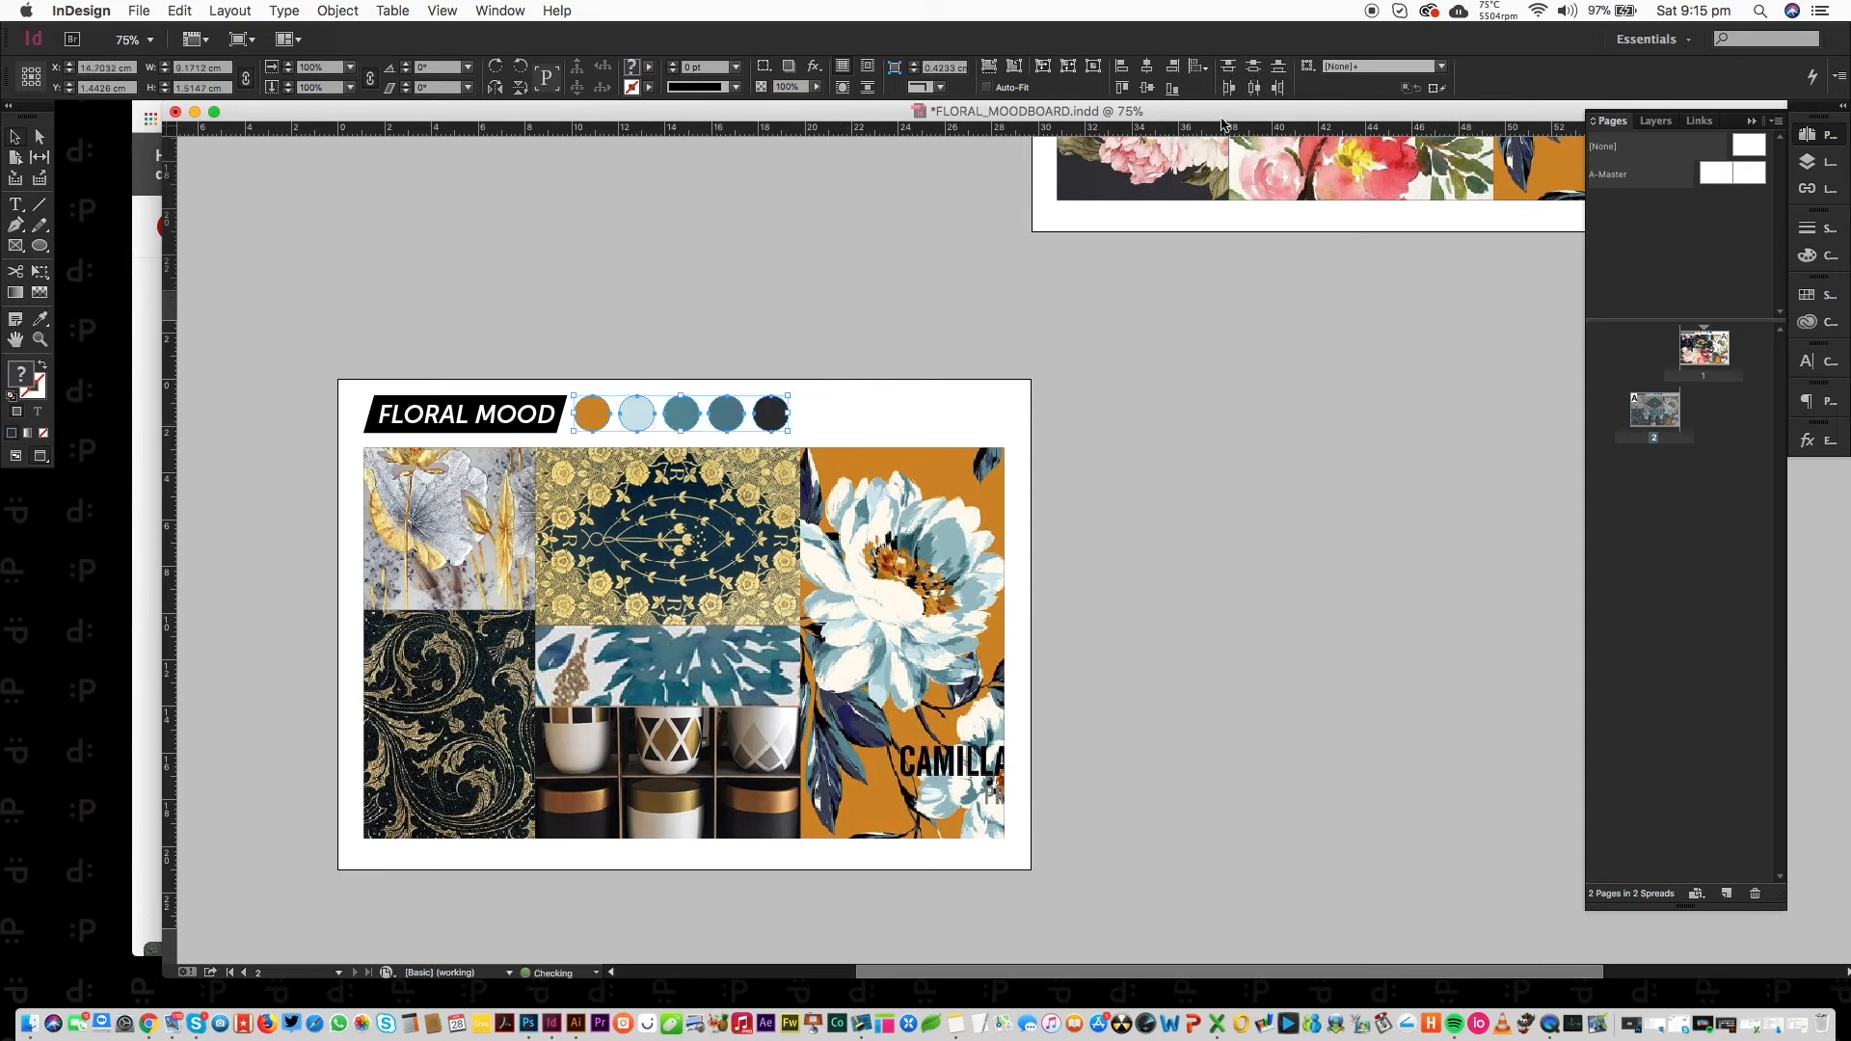
Lighten the middle teal circle to a muted mid-blue using the Color panel sliders.
click(799, 409)
click(689, 421)
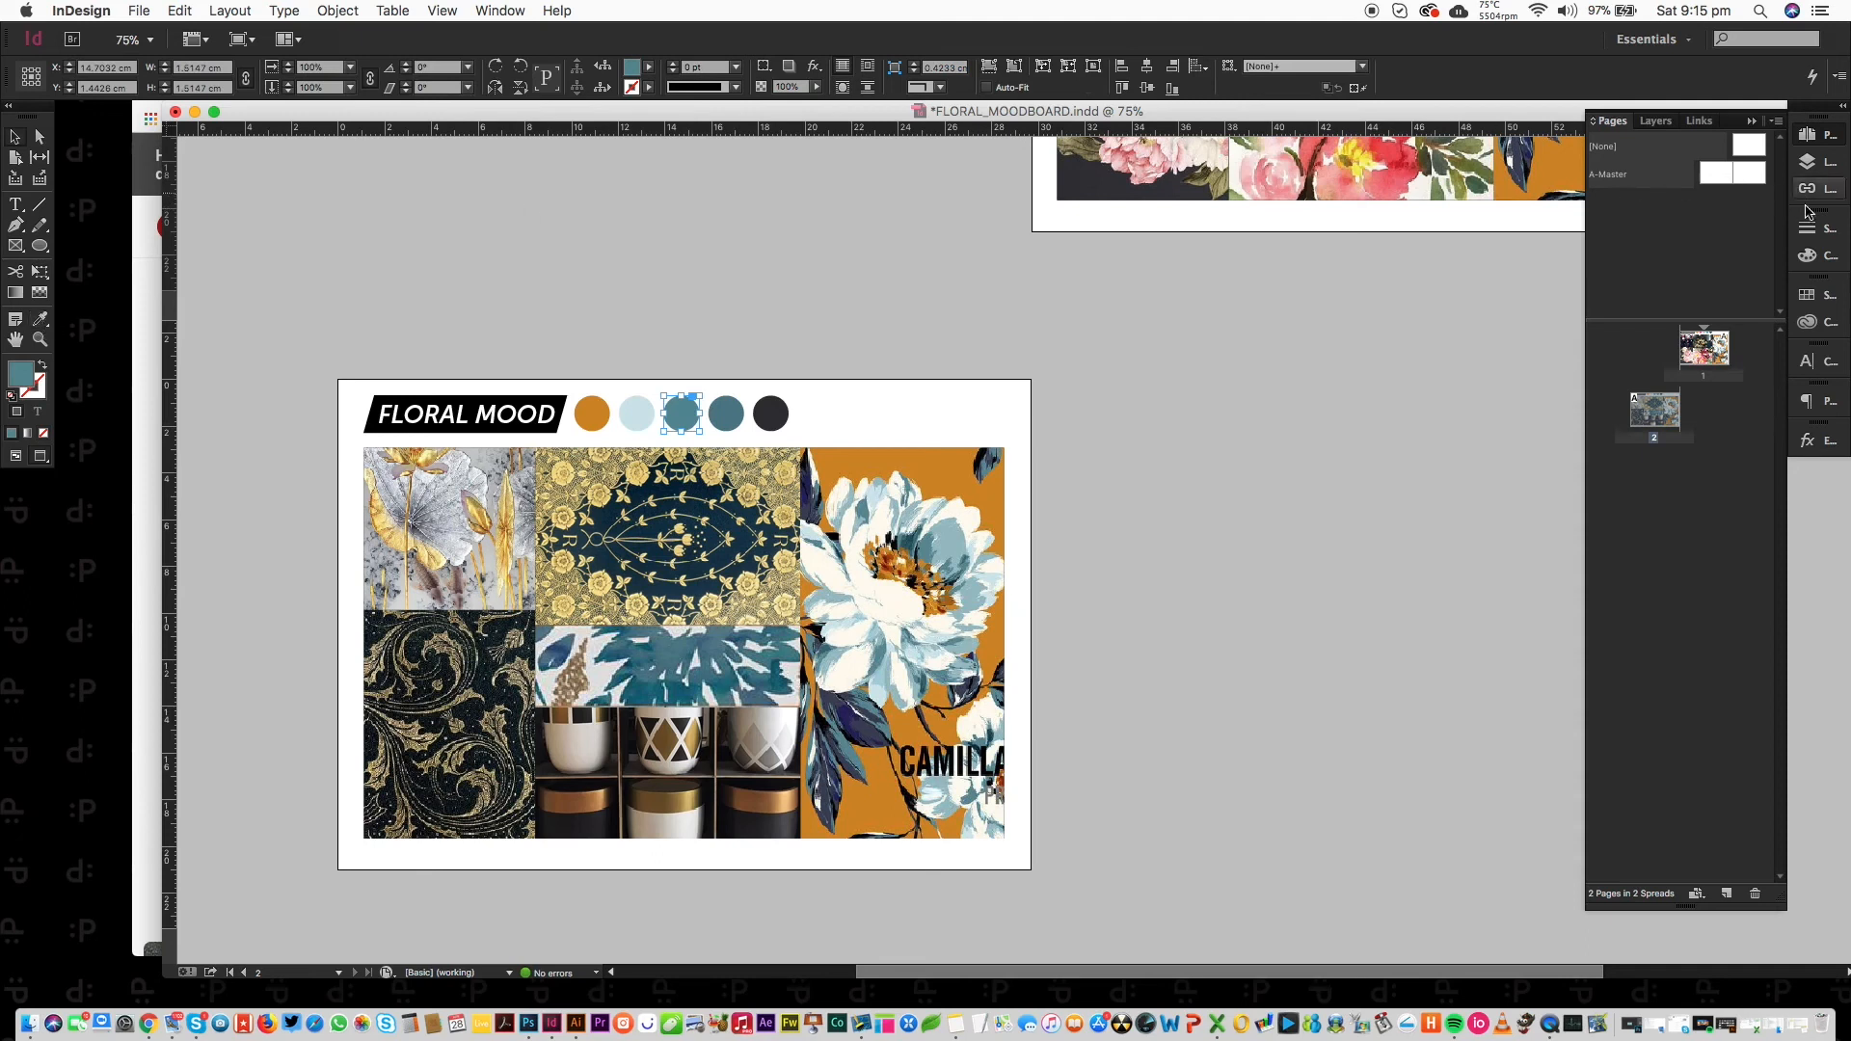
click(1799, 252)
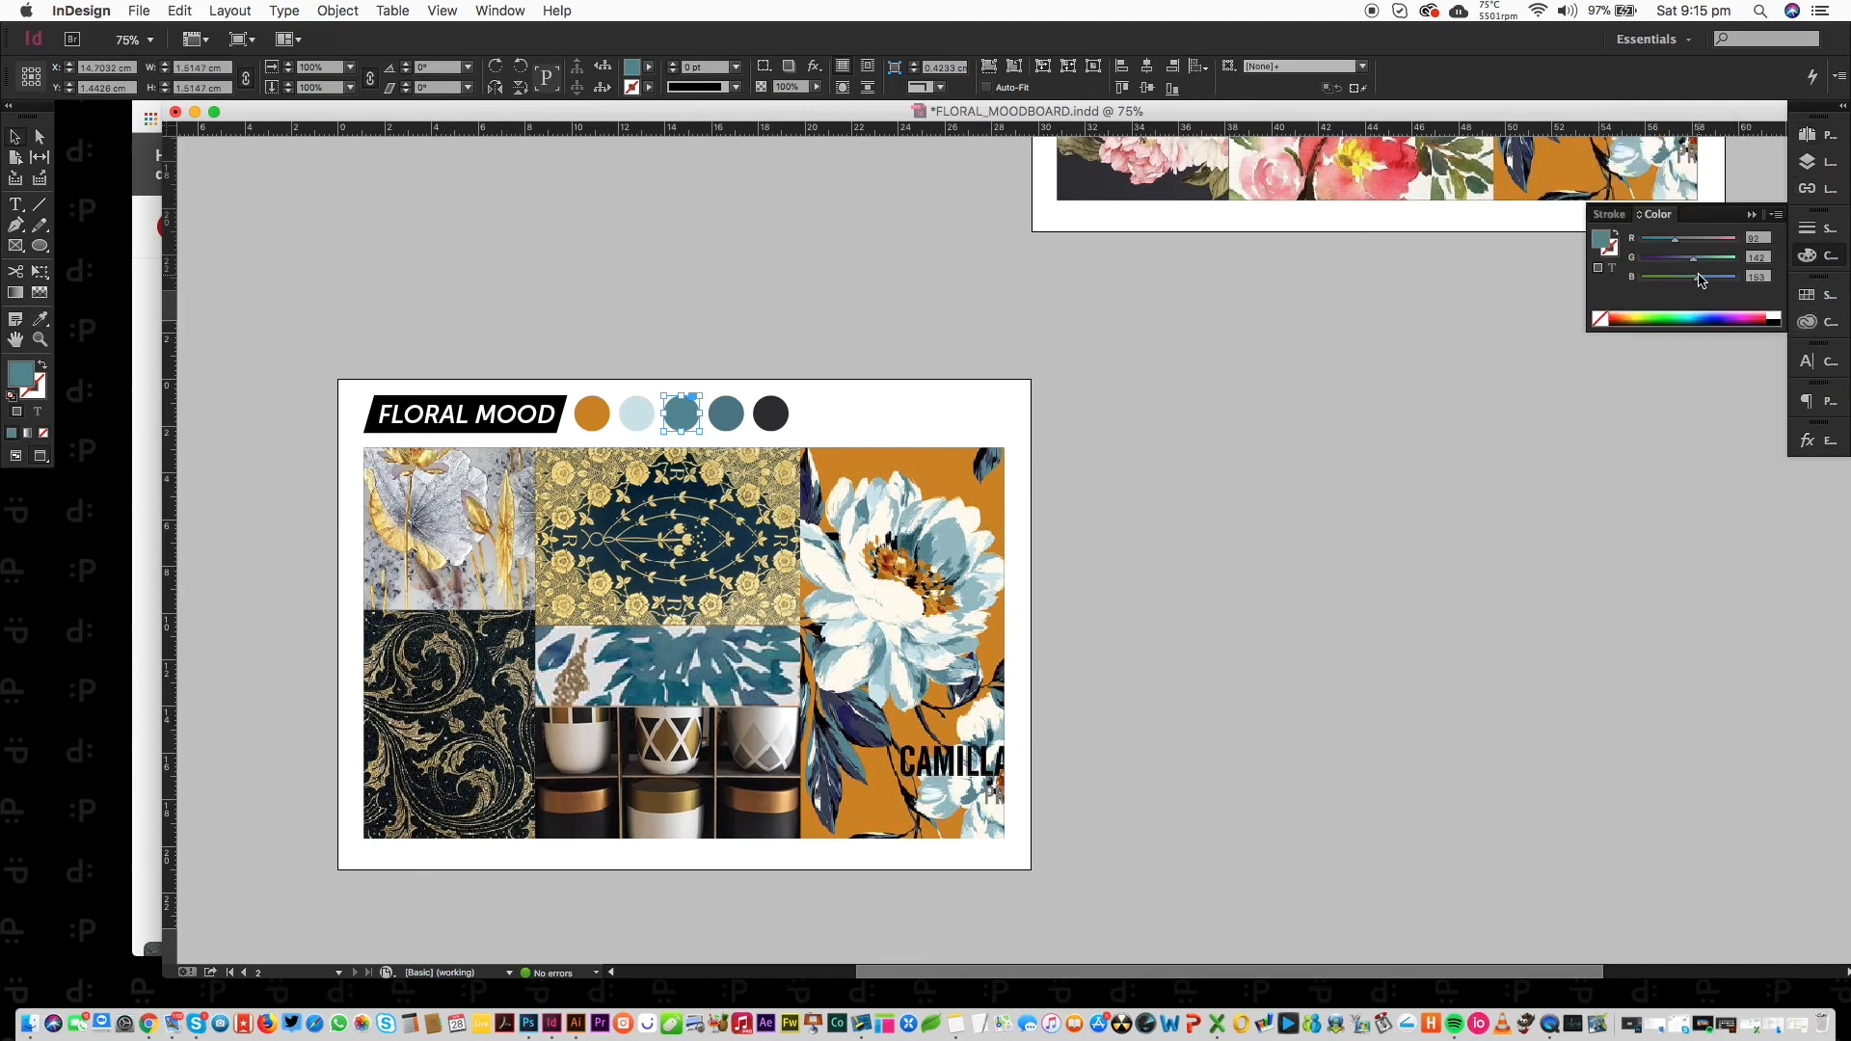
drag(1695, 265, 1704, 268)
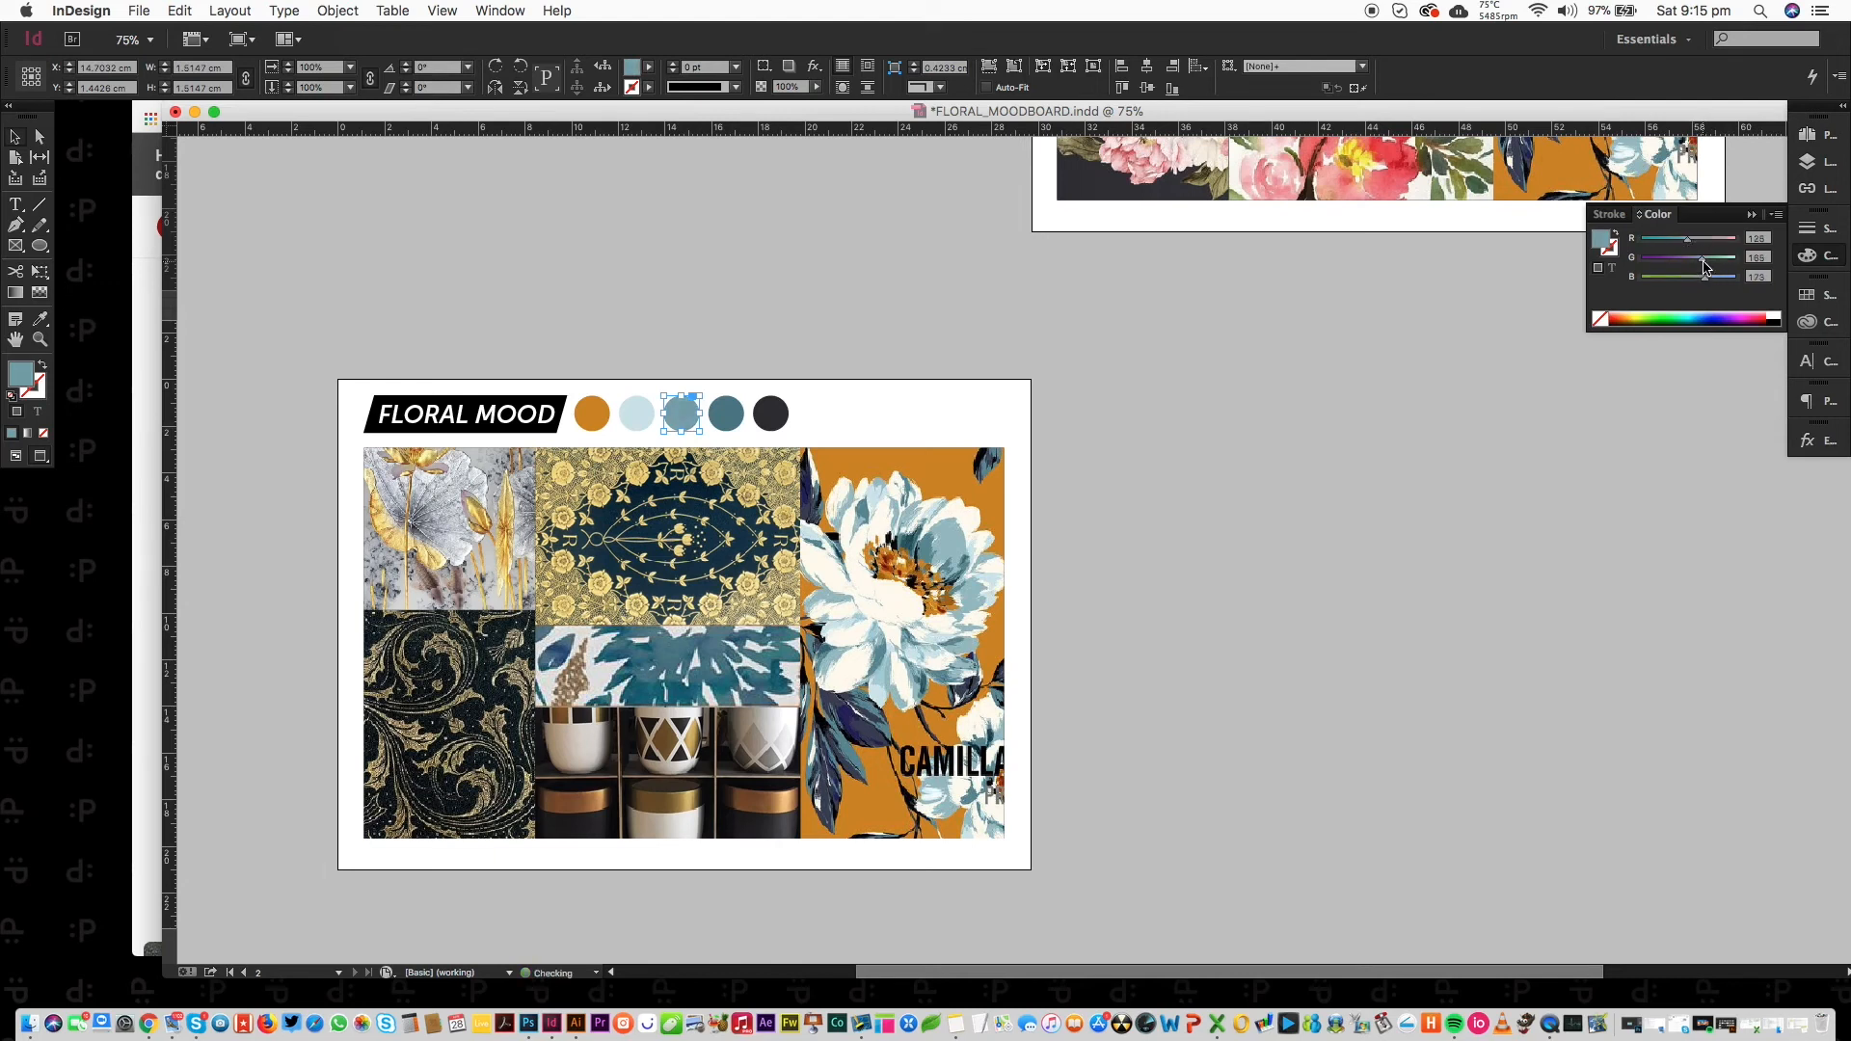
click(1193, 425)
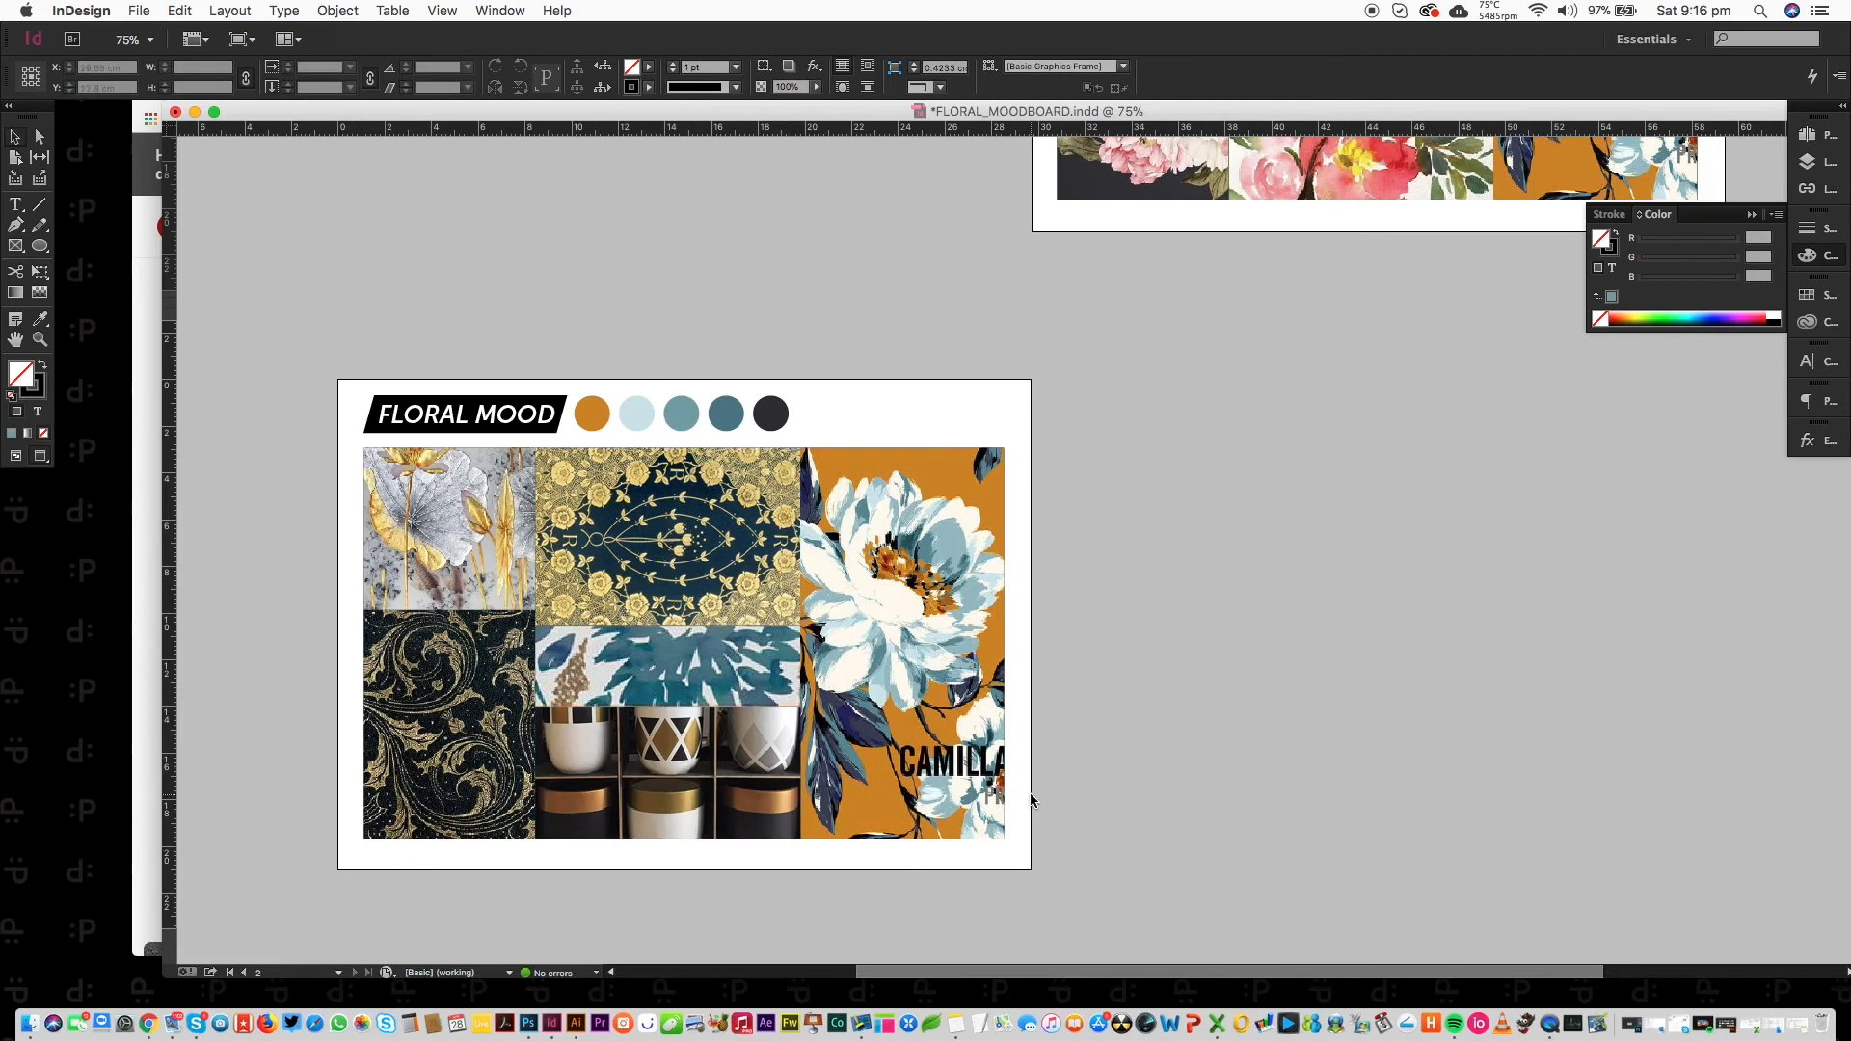
click(16, 343)
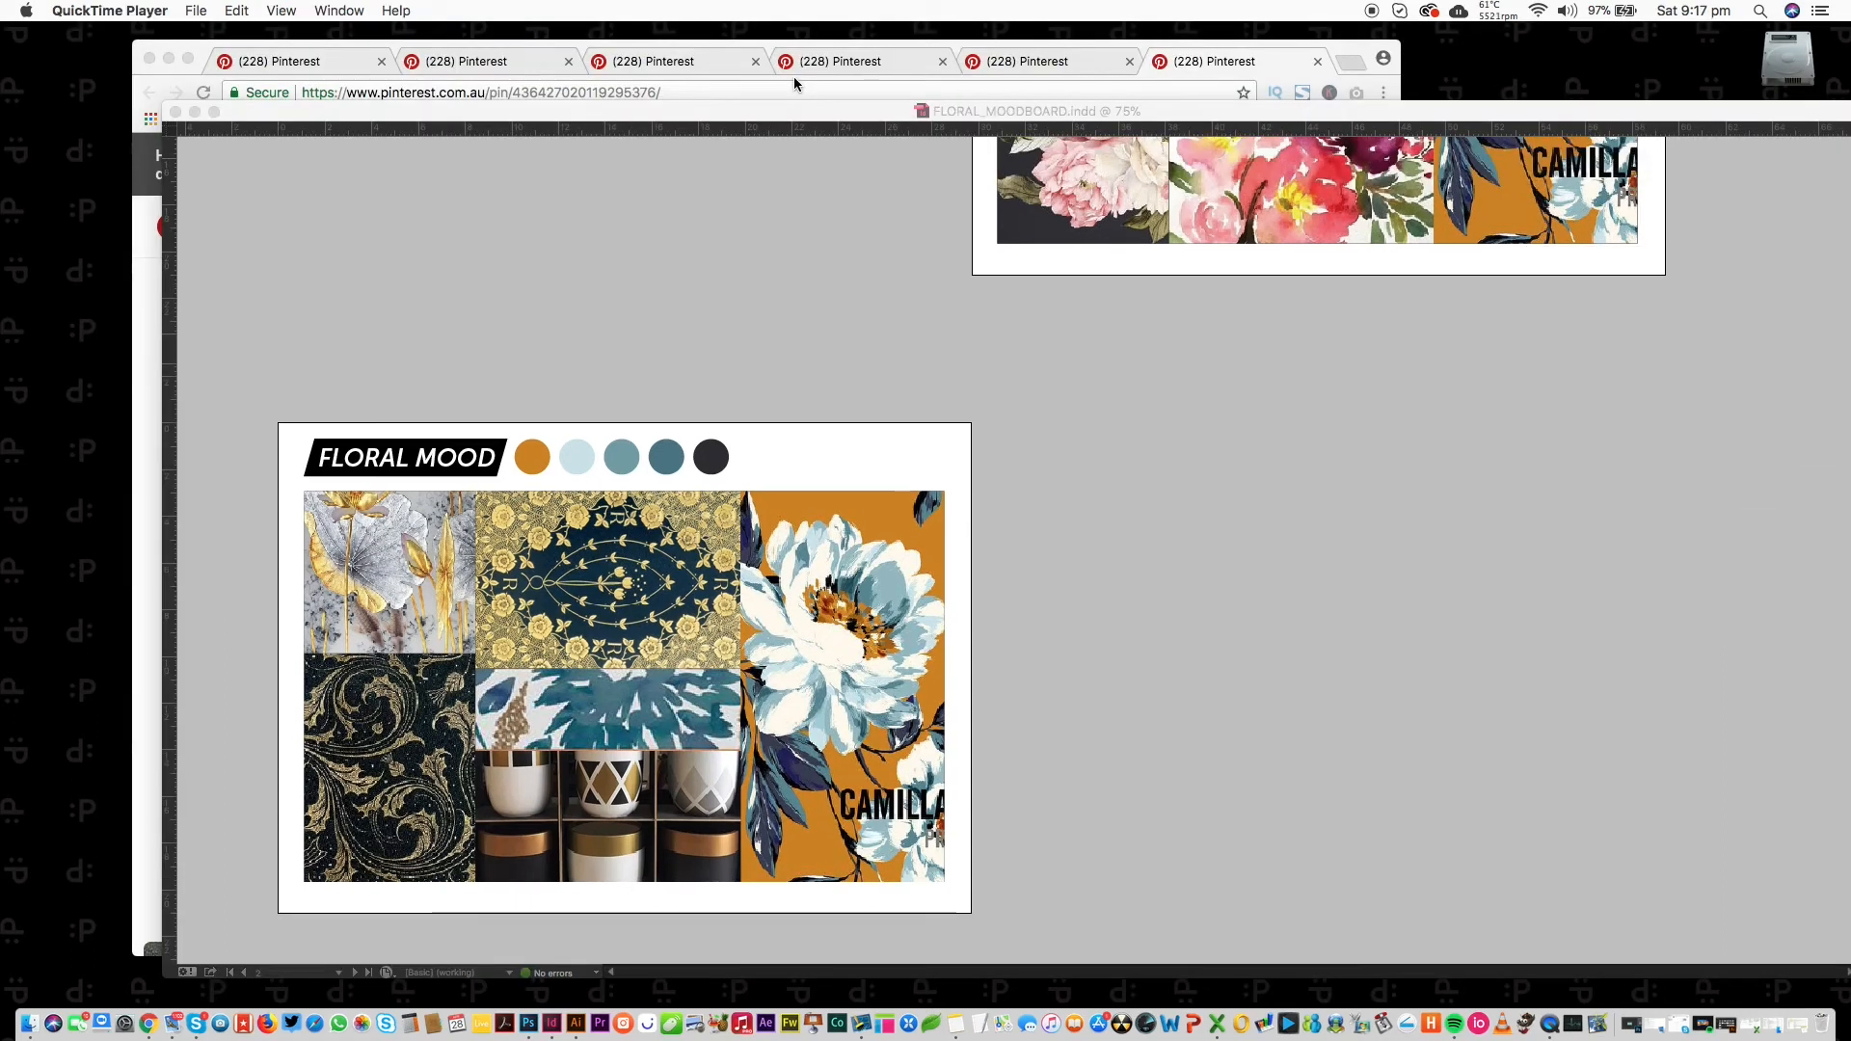
Fit the moodboard page in view and start an Adobe PDF (Print) export.
click(449, 286)
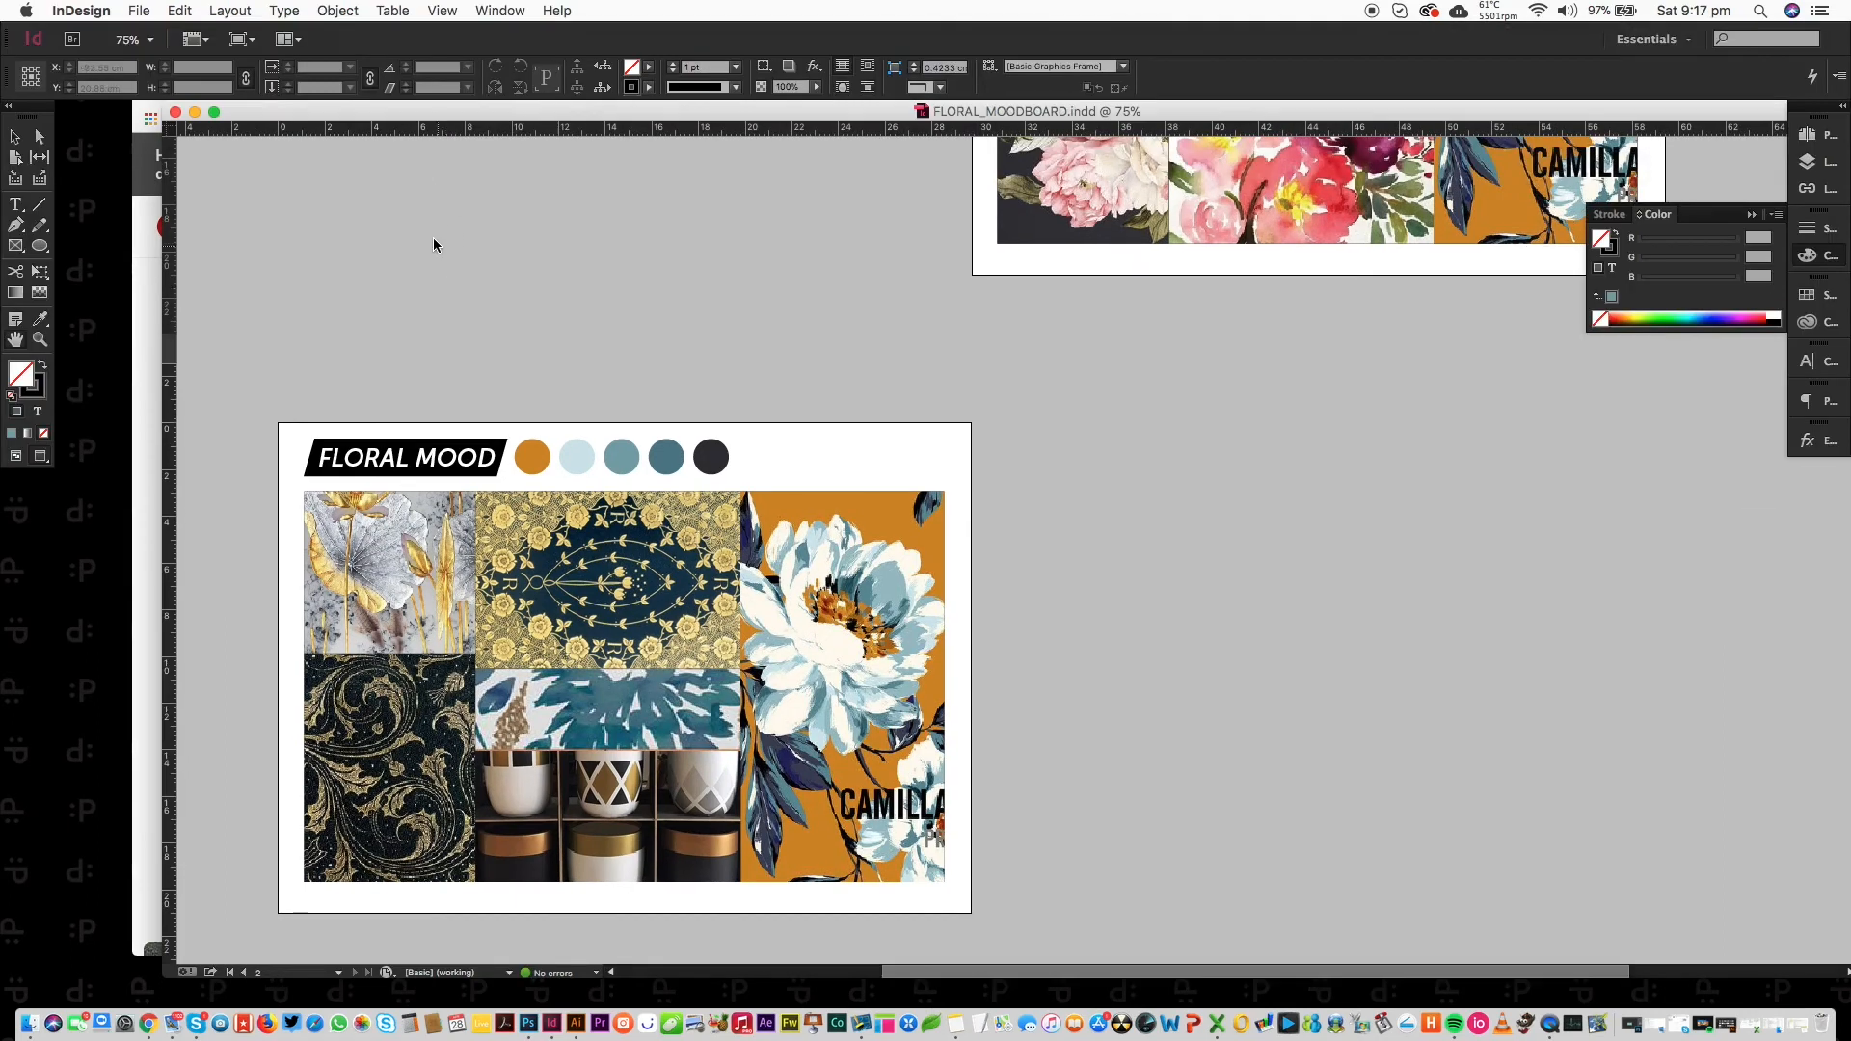
double_click(16, 339)
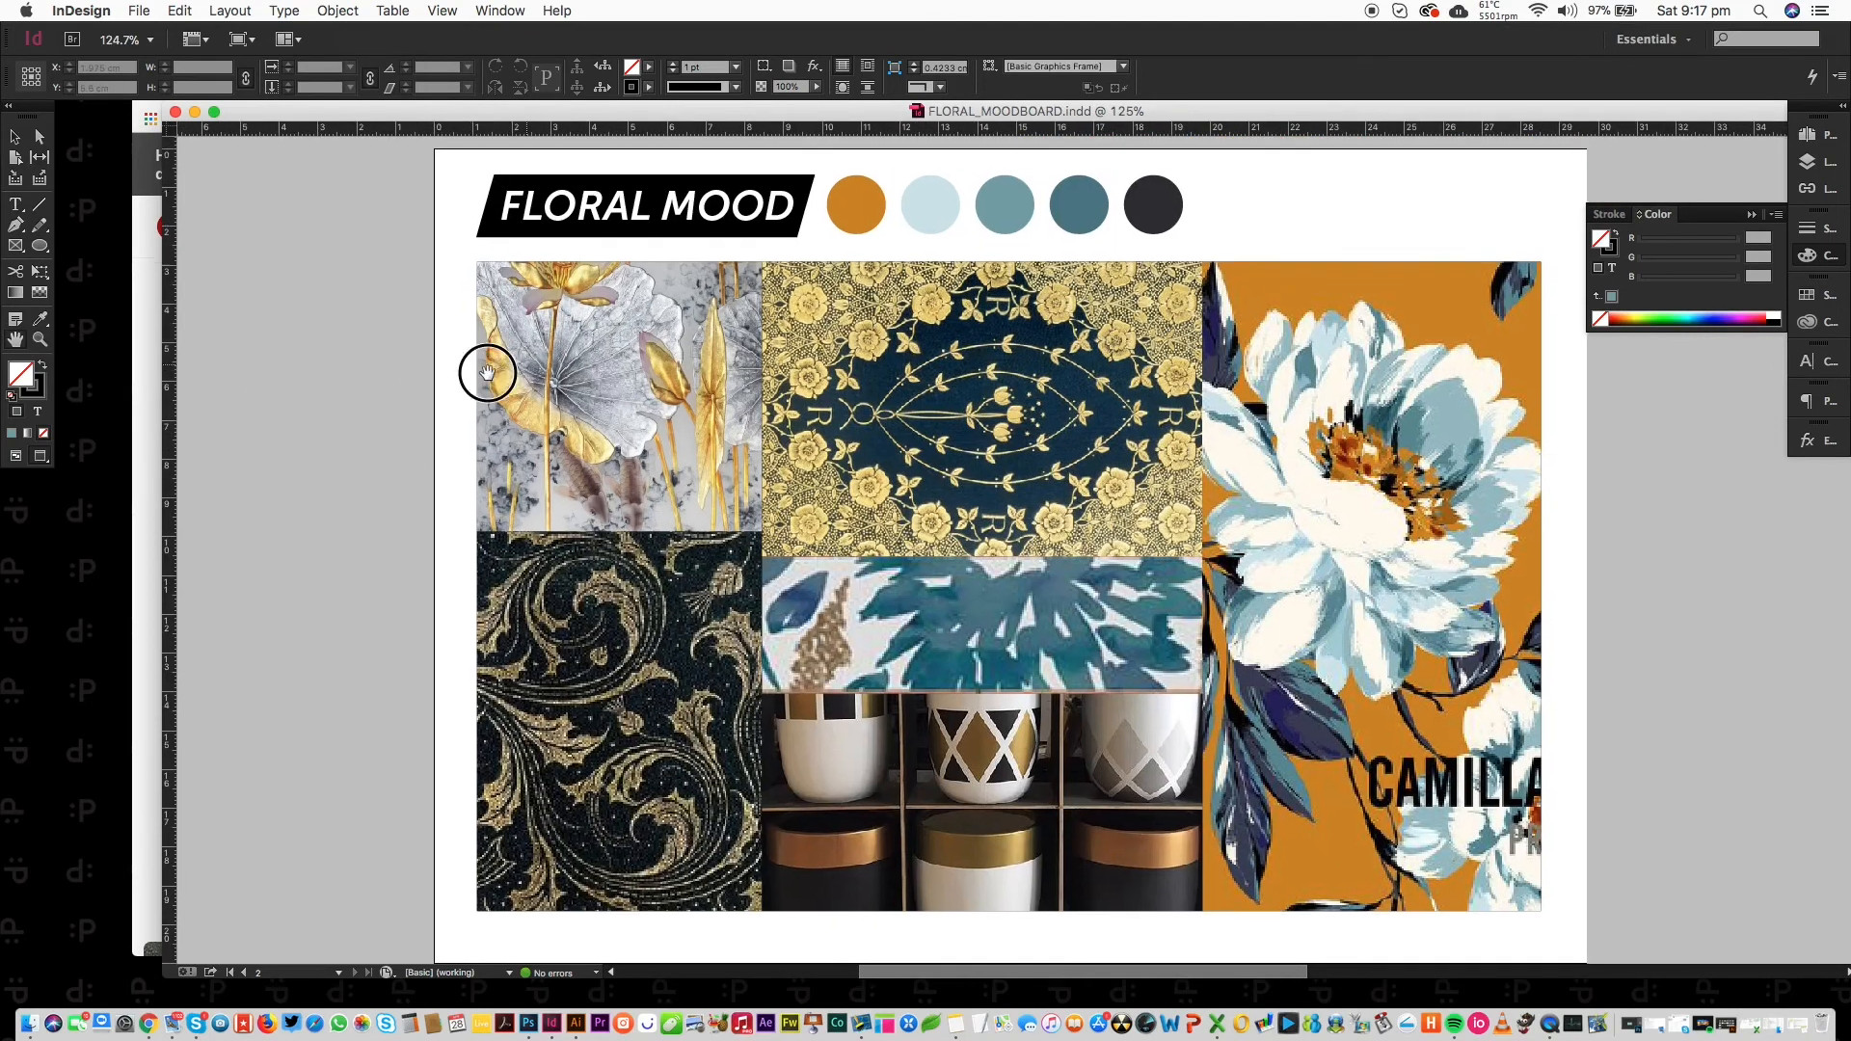
drag(488, 368, 385, 374)
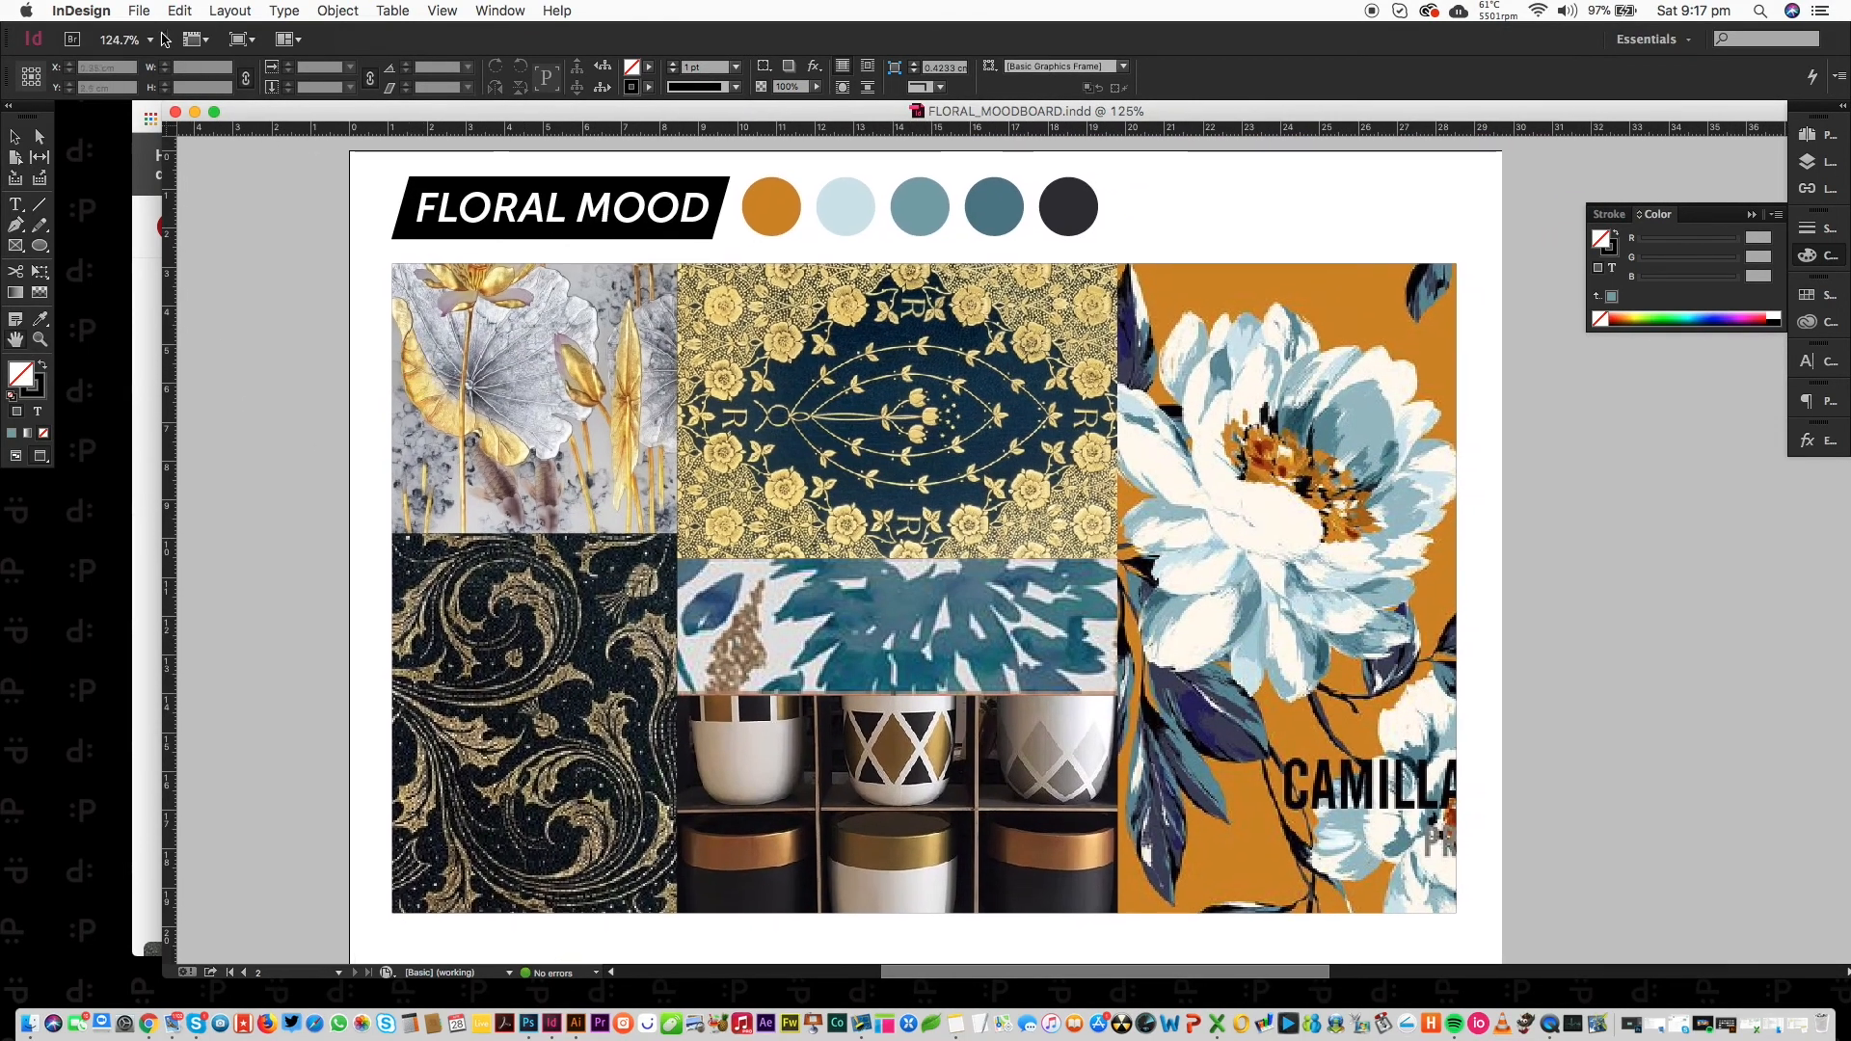
click(142, 10)
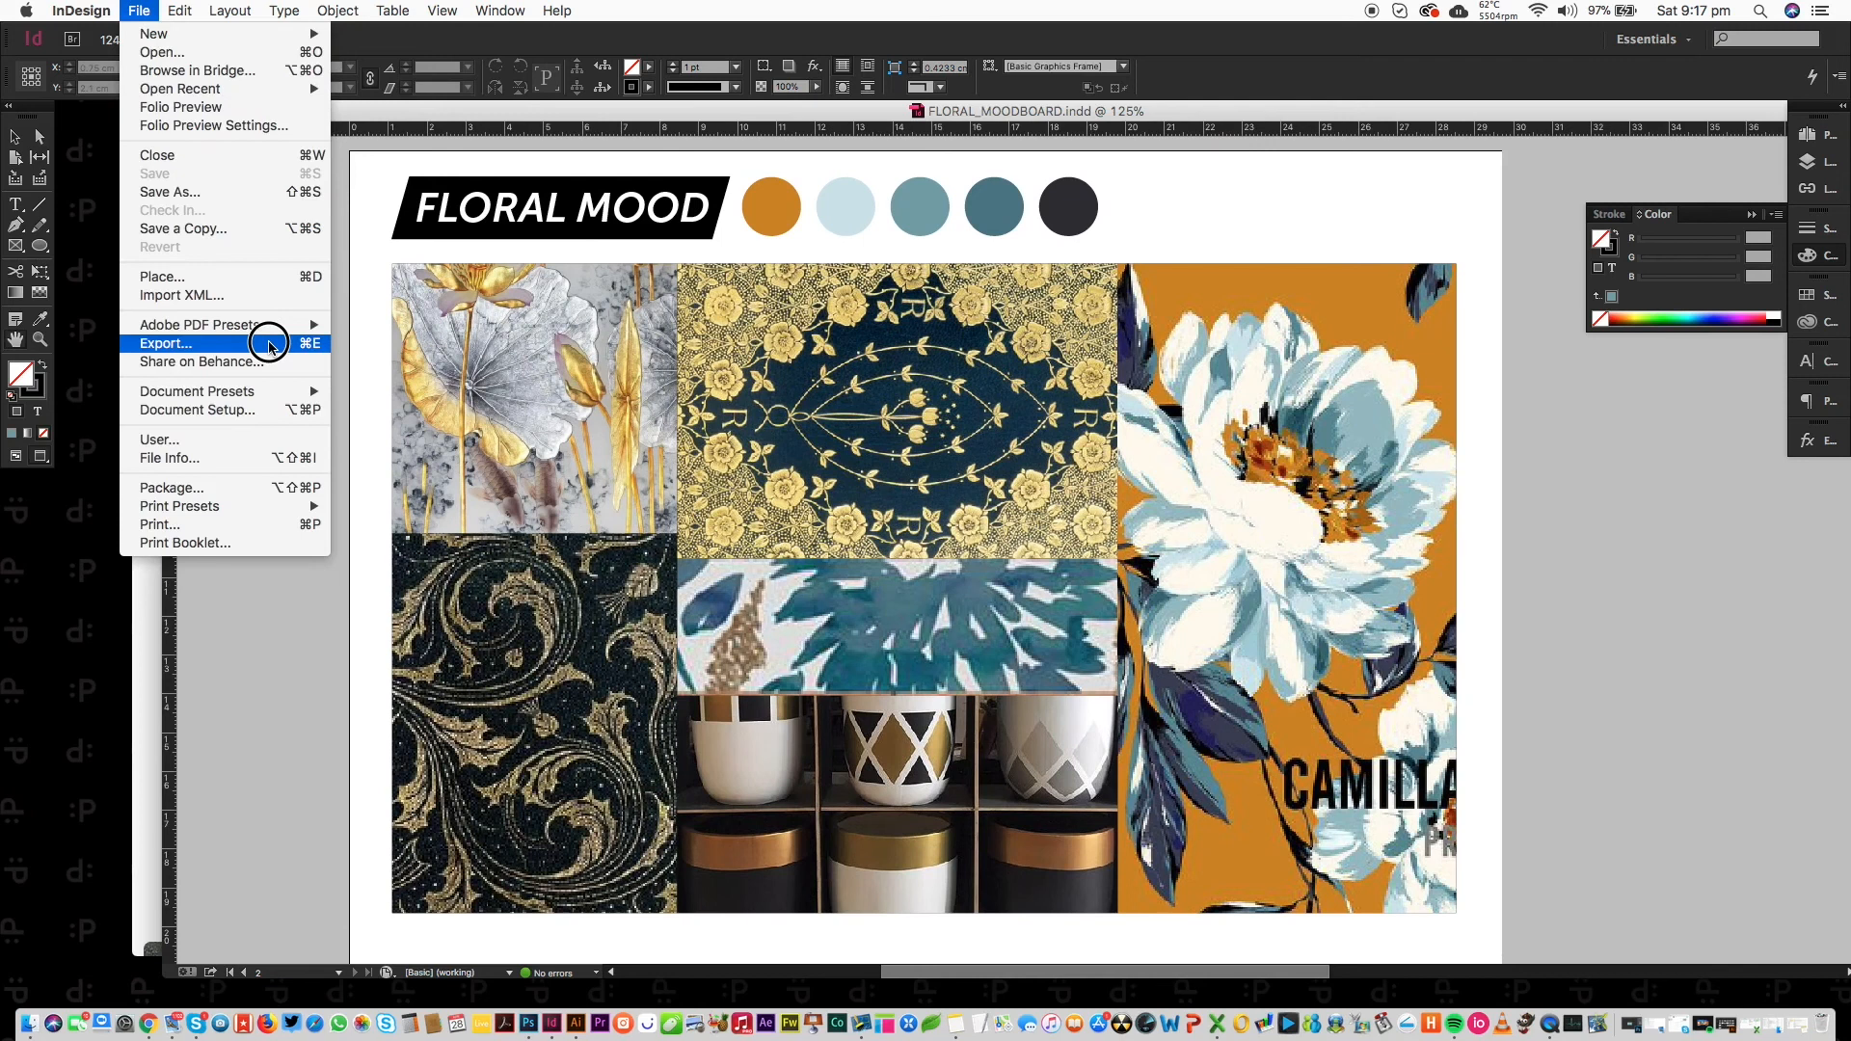
click(269, 345)
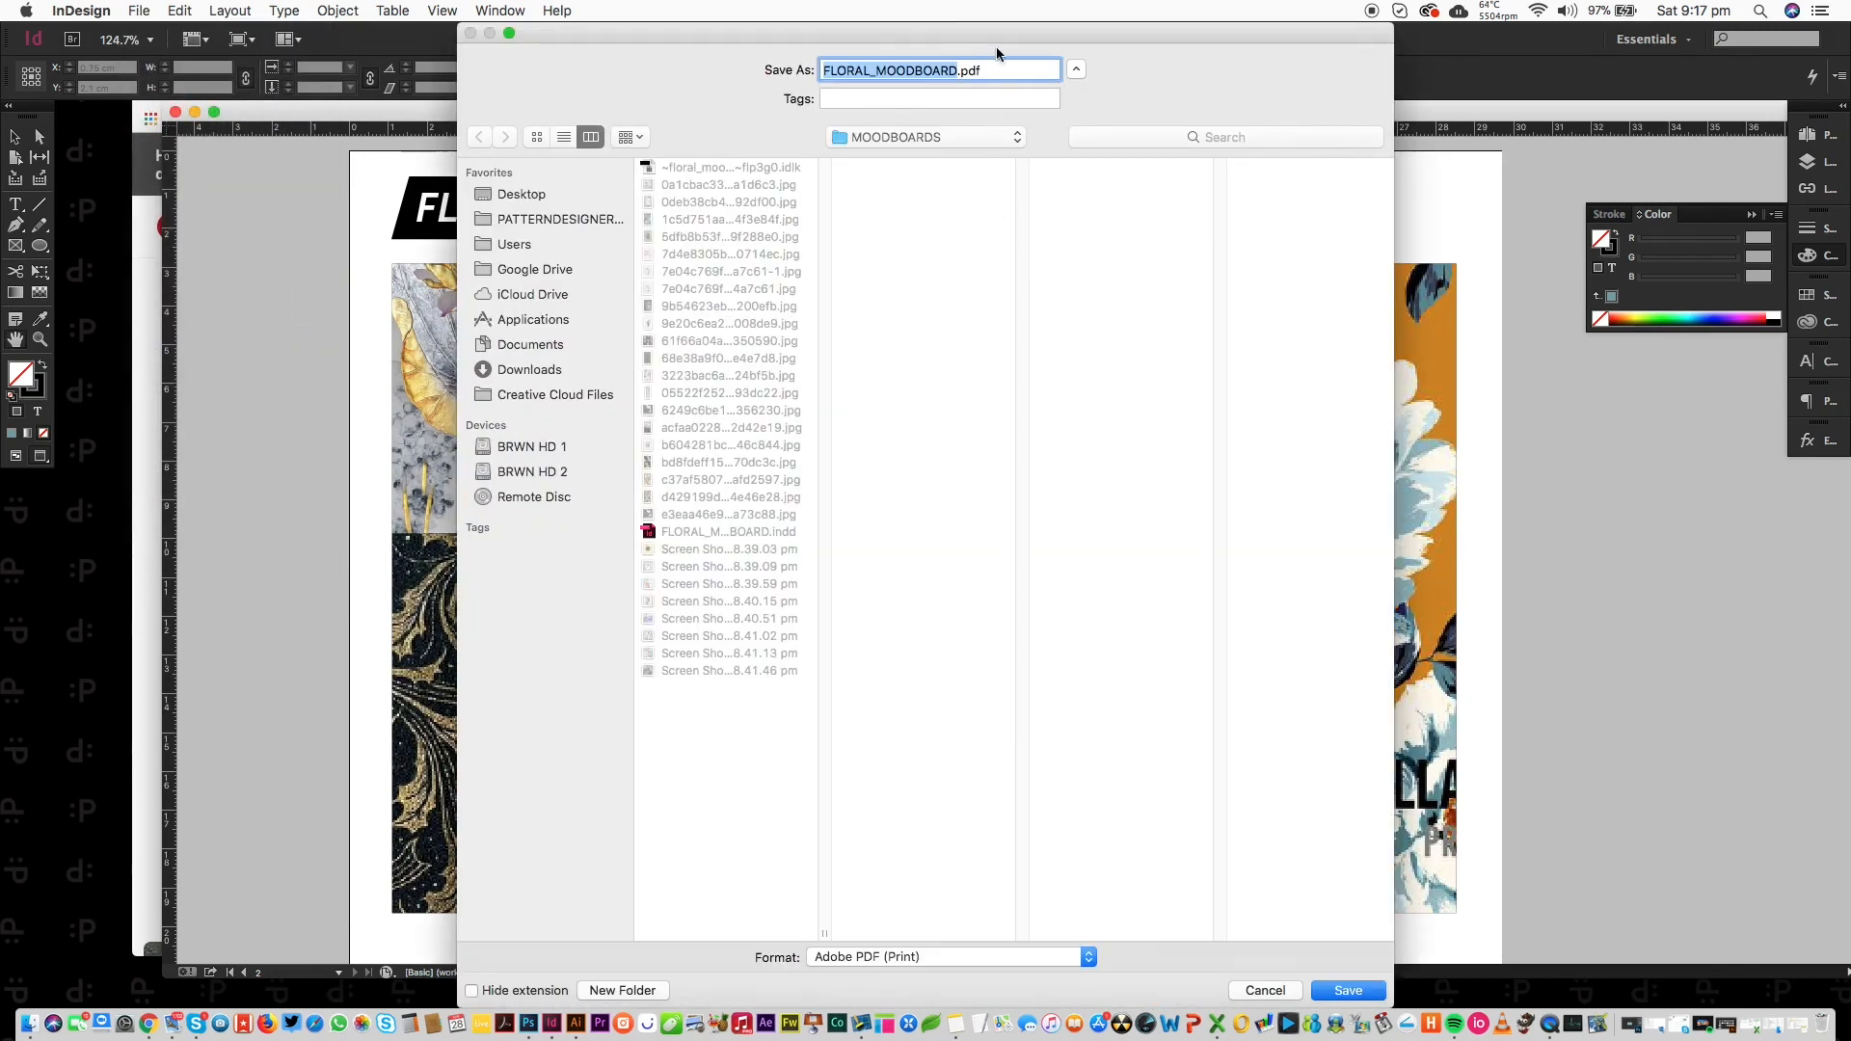
drag(954, 39, 914, 39)
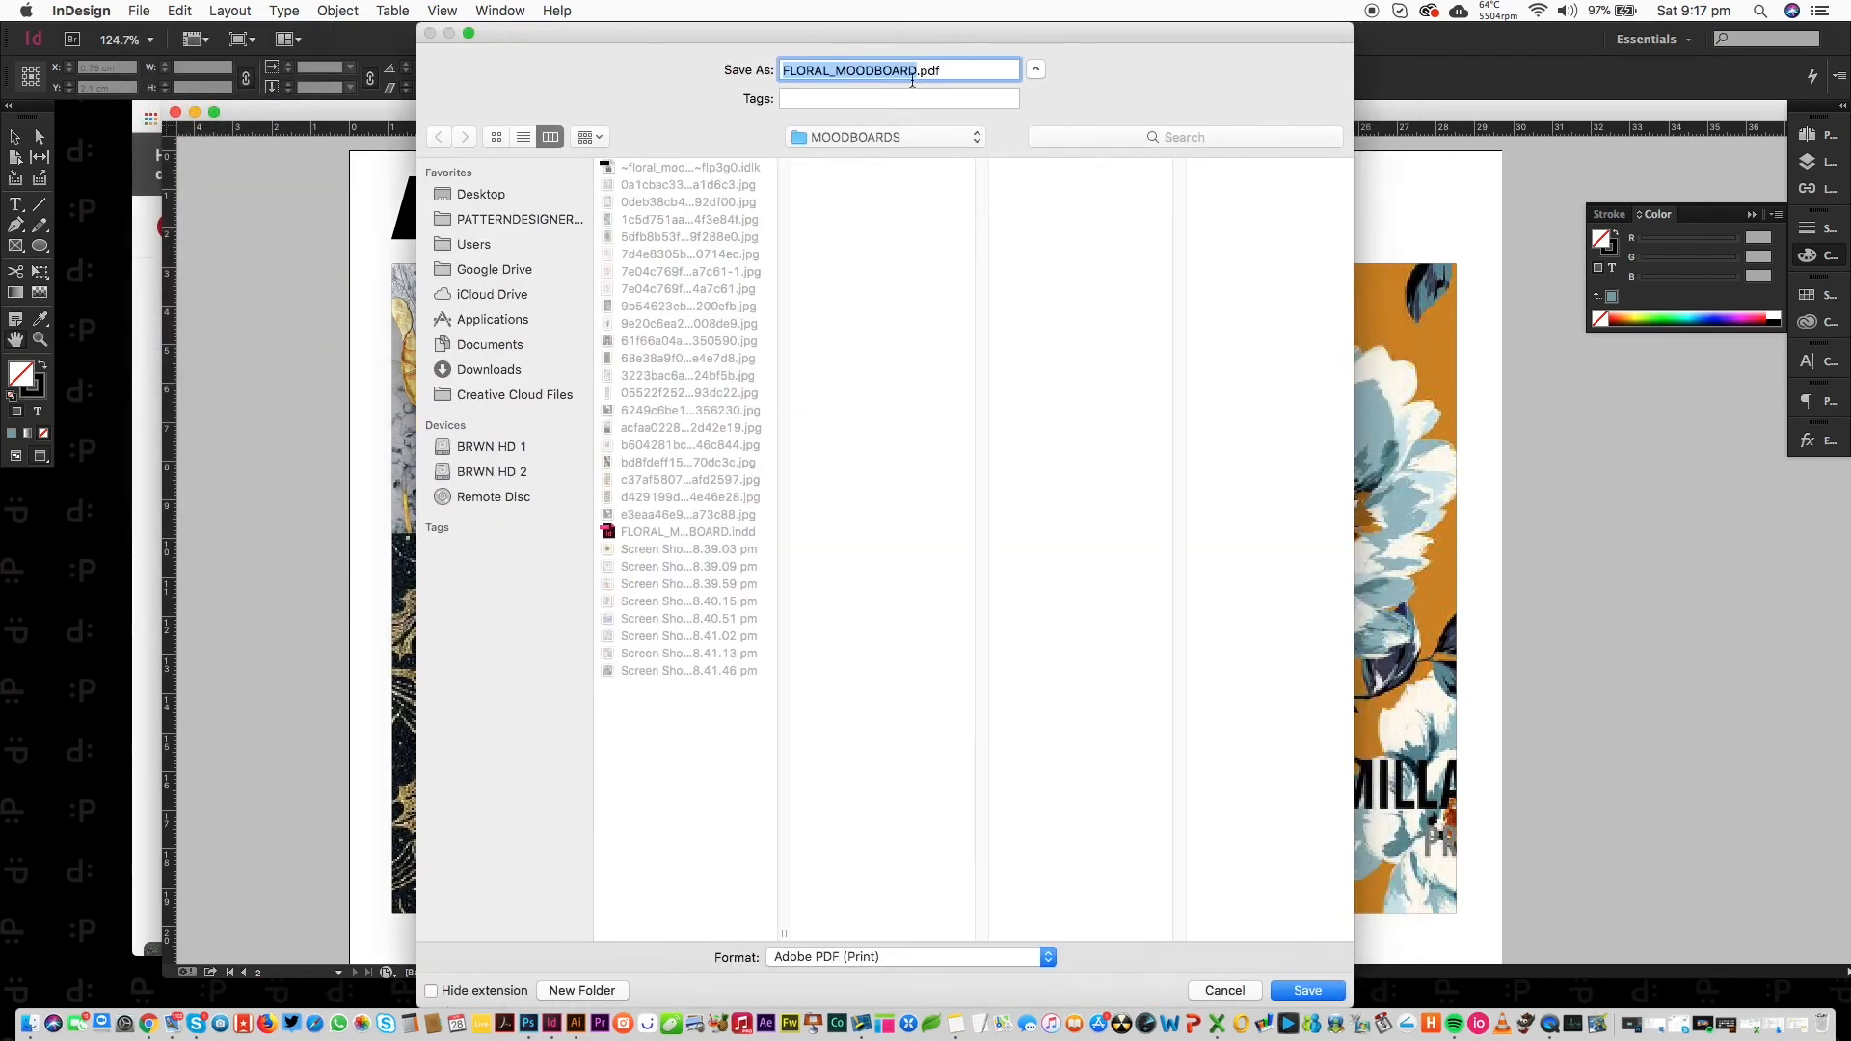
click(865, 958)
mouse_move(938, 1024)
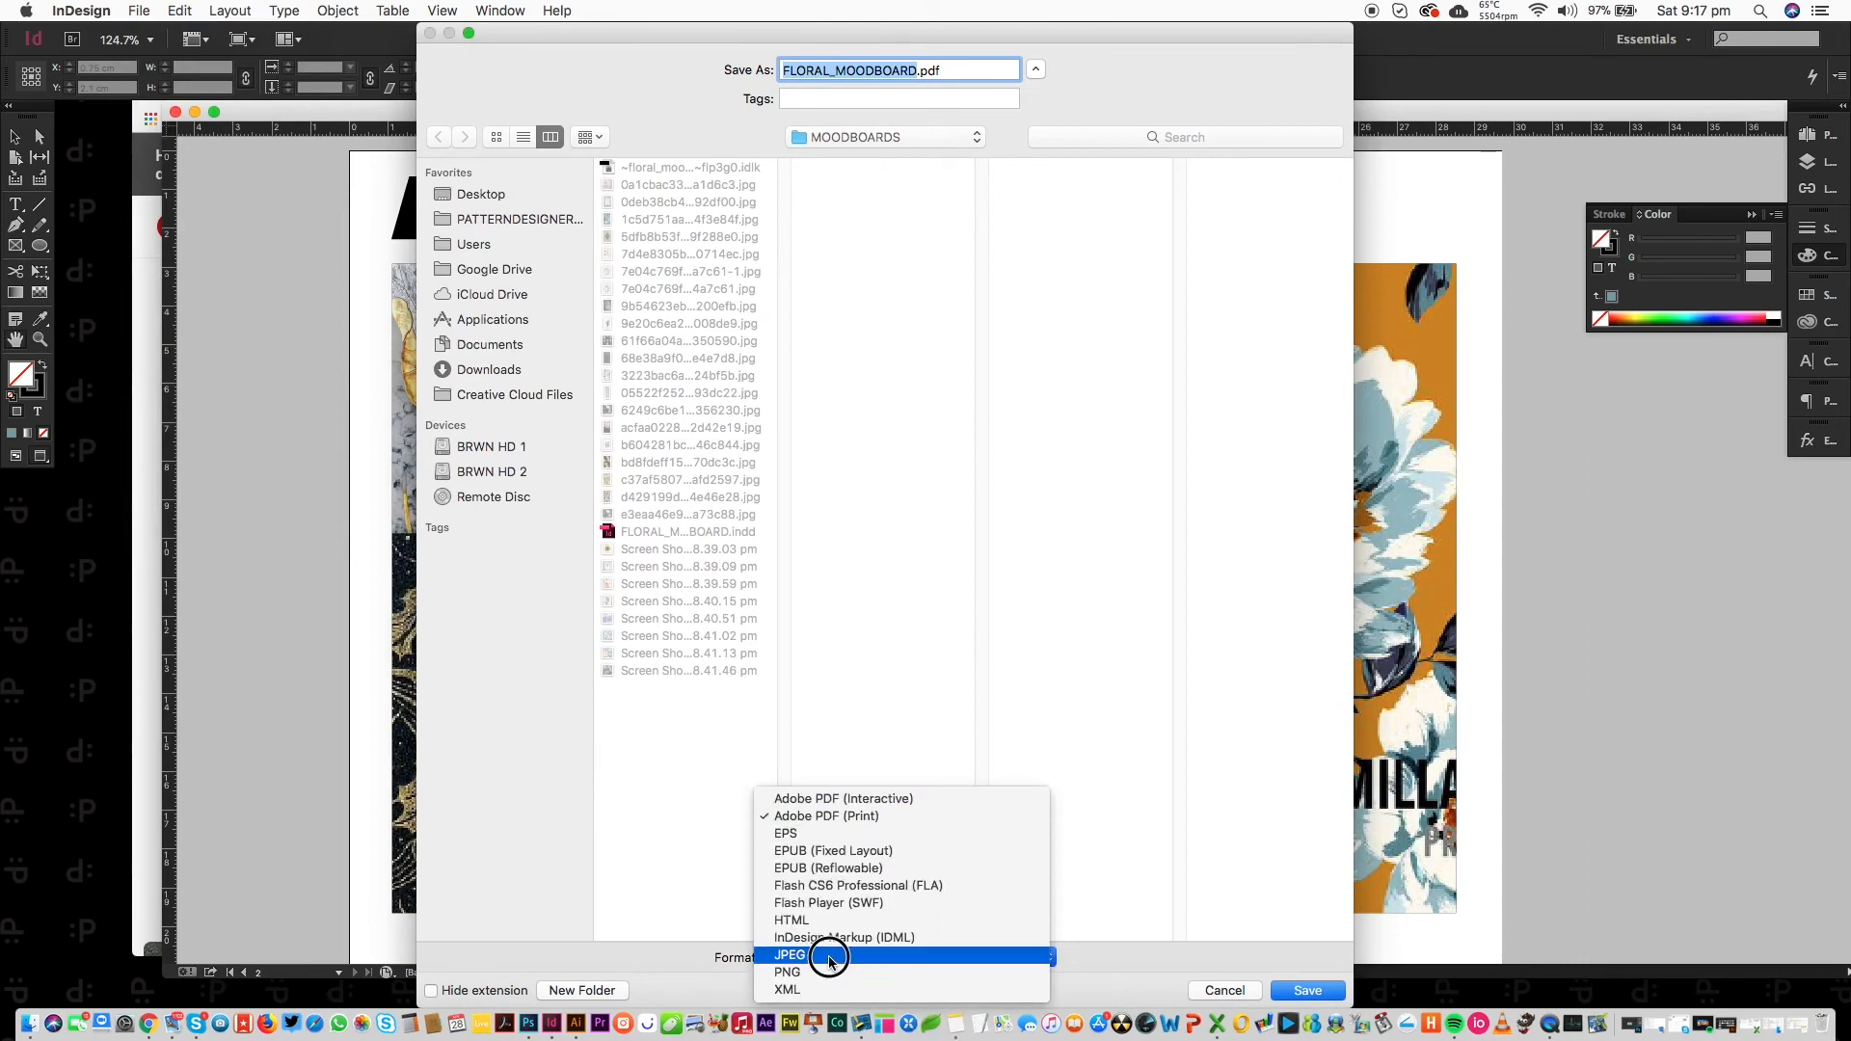
drag(830, 958, 1080, 623)
click(1306, 991)
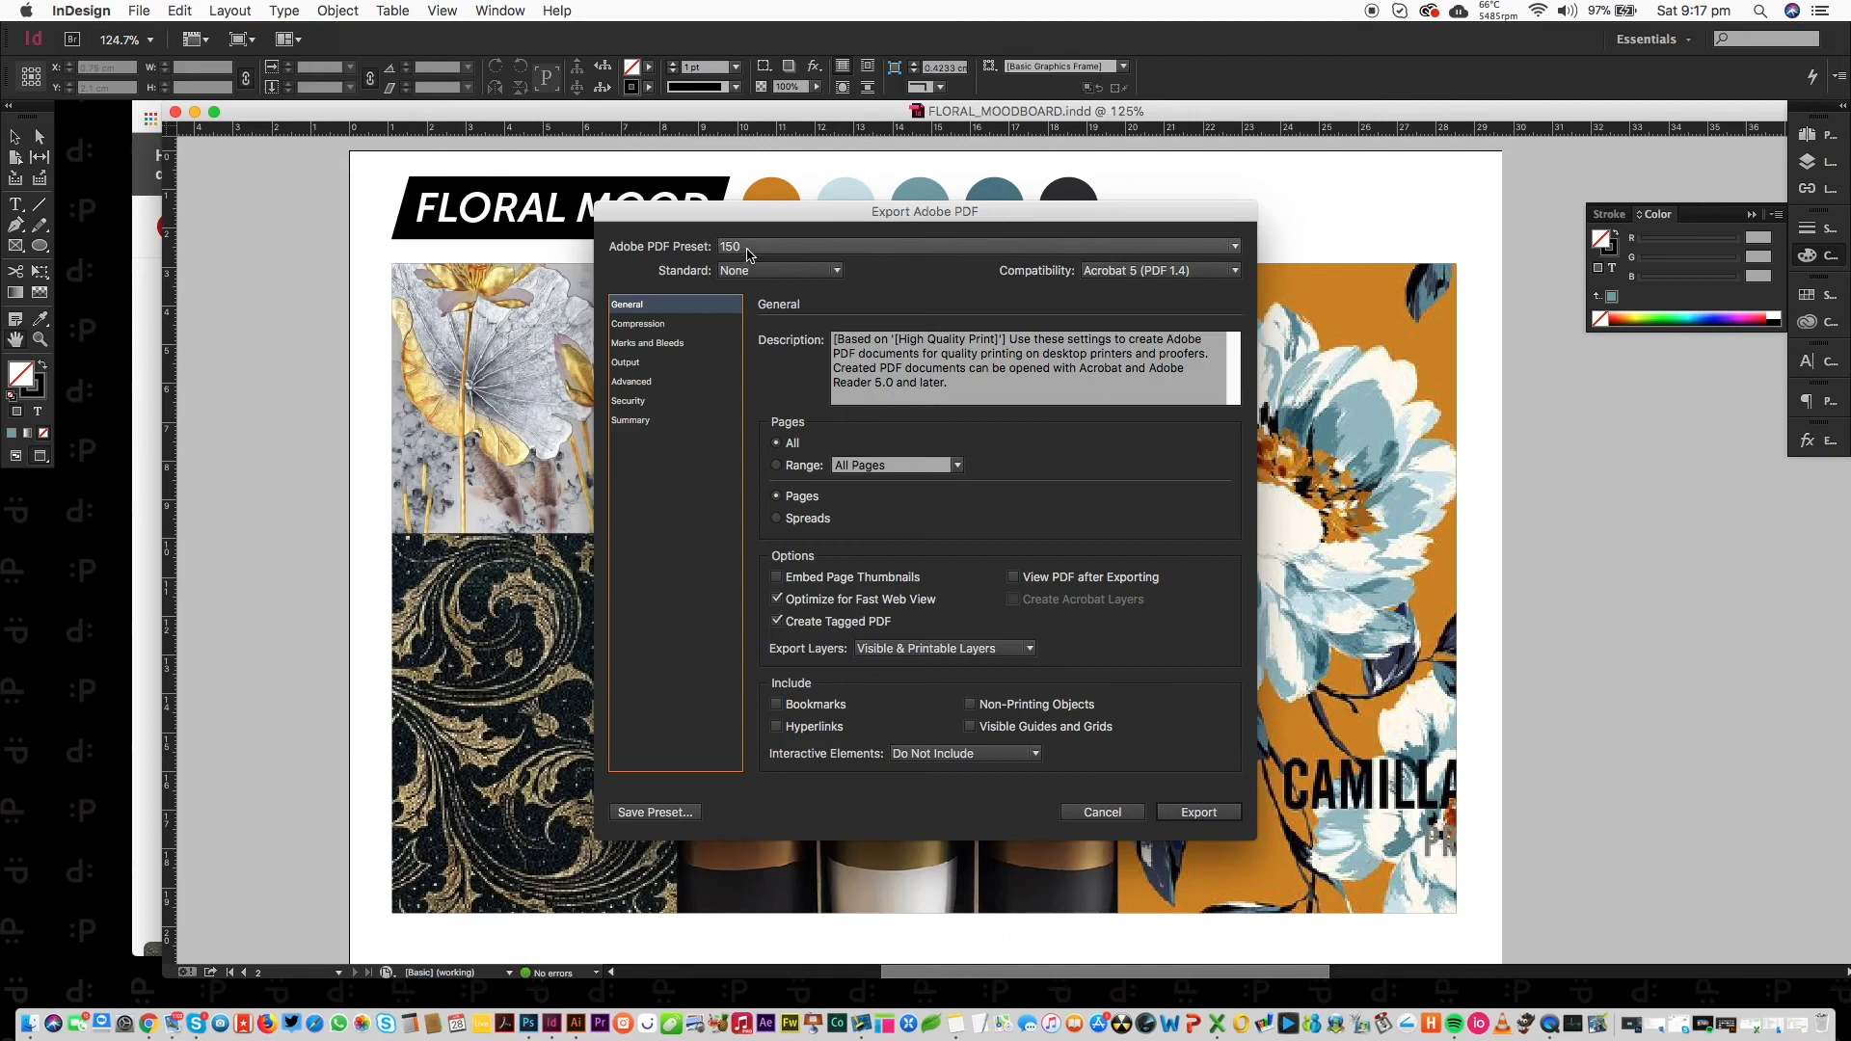
Apply the [High Quality Print] preset and inspect its compression settings.
click(748, 249)
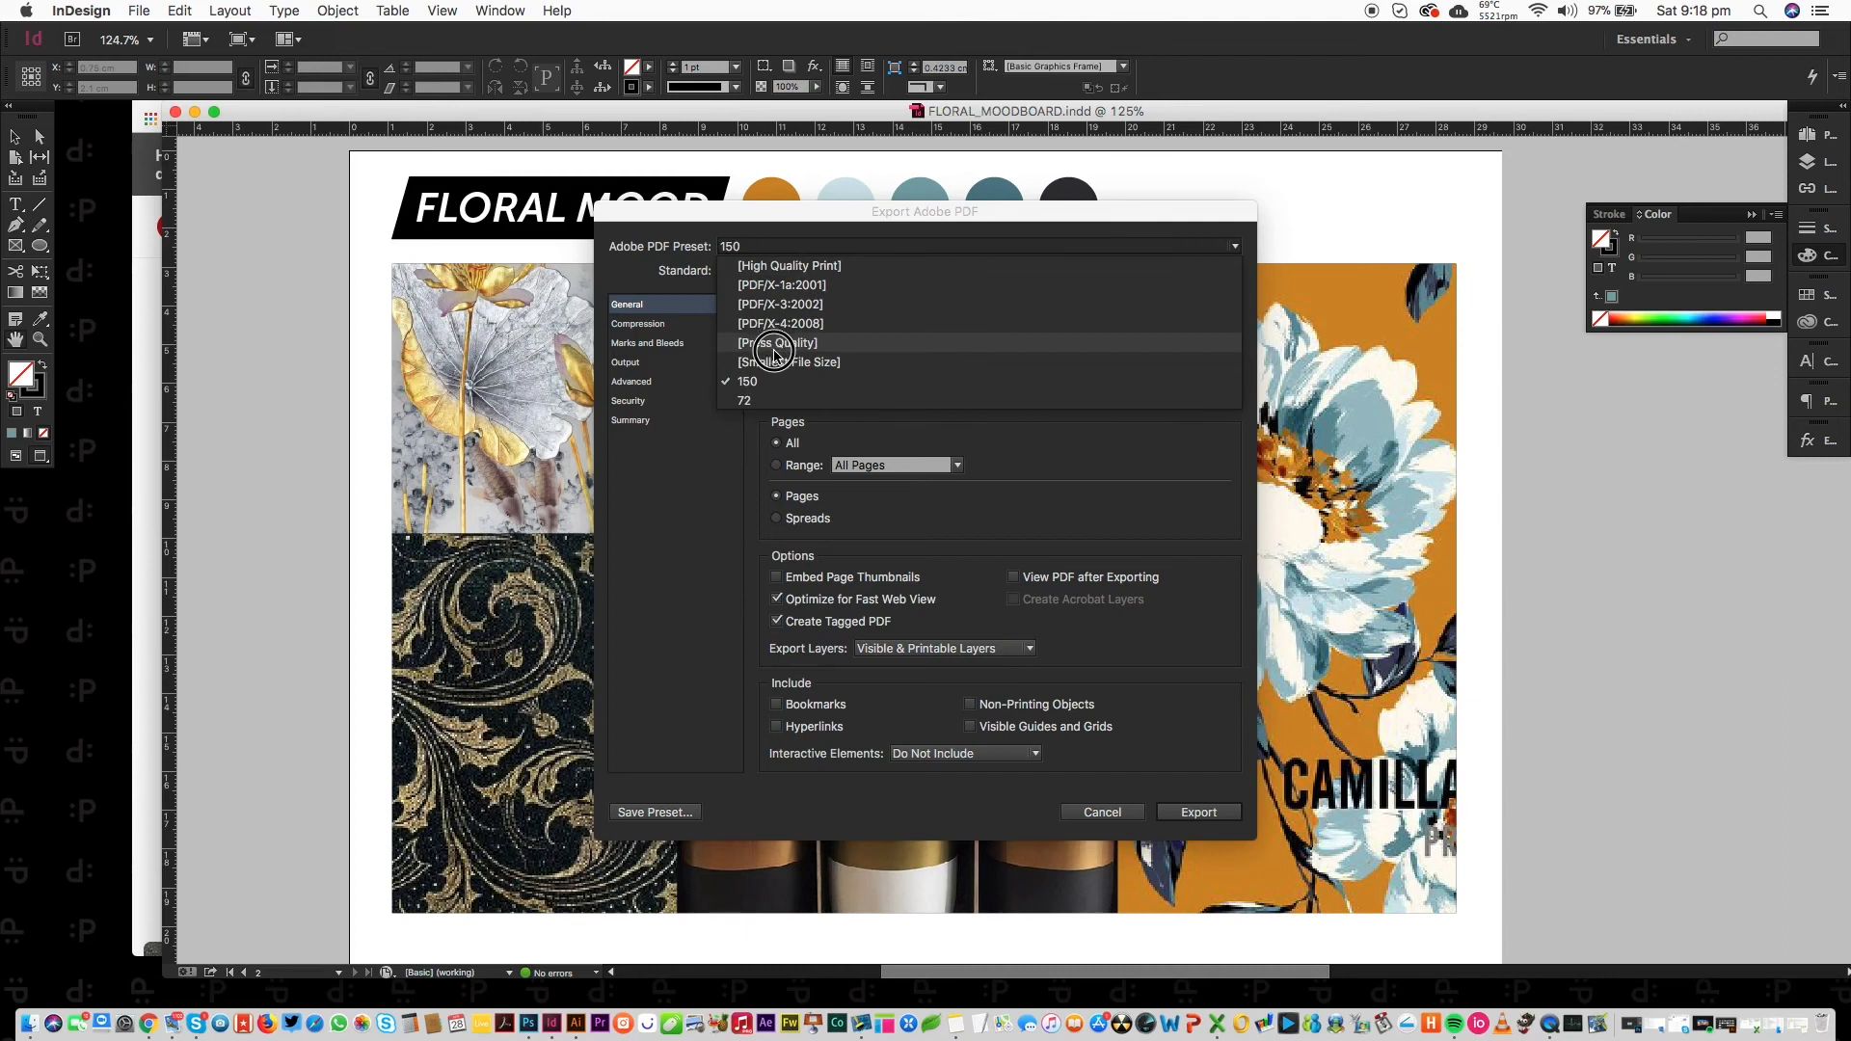
click(789, 267)
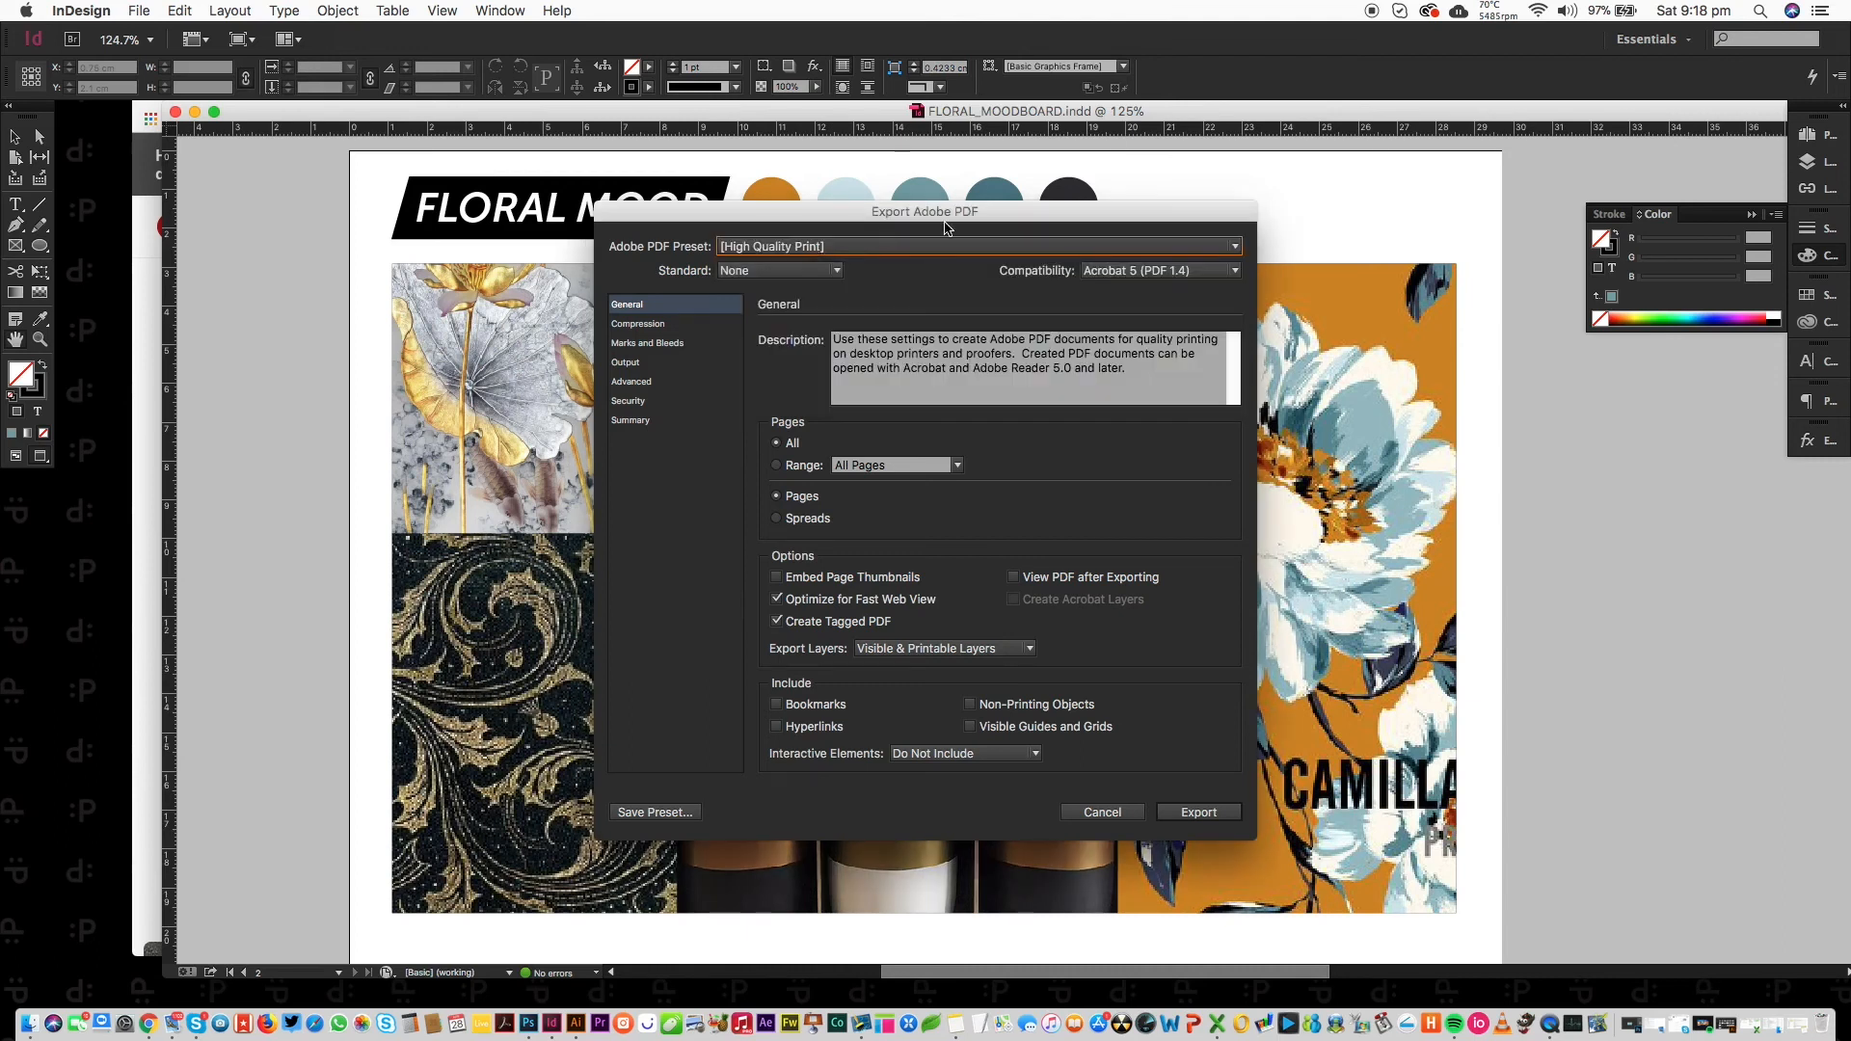
click(663, 324)
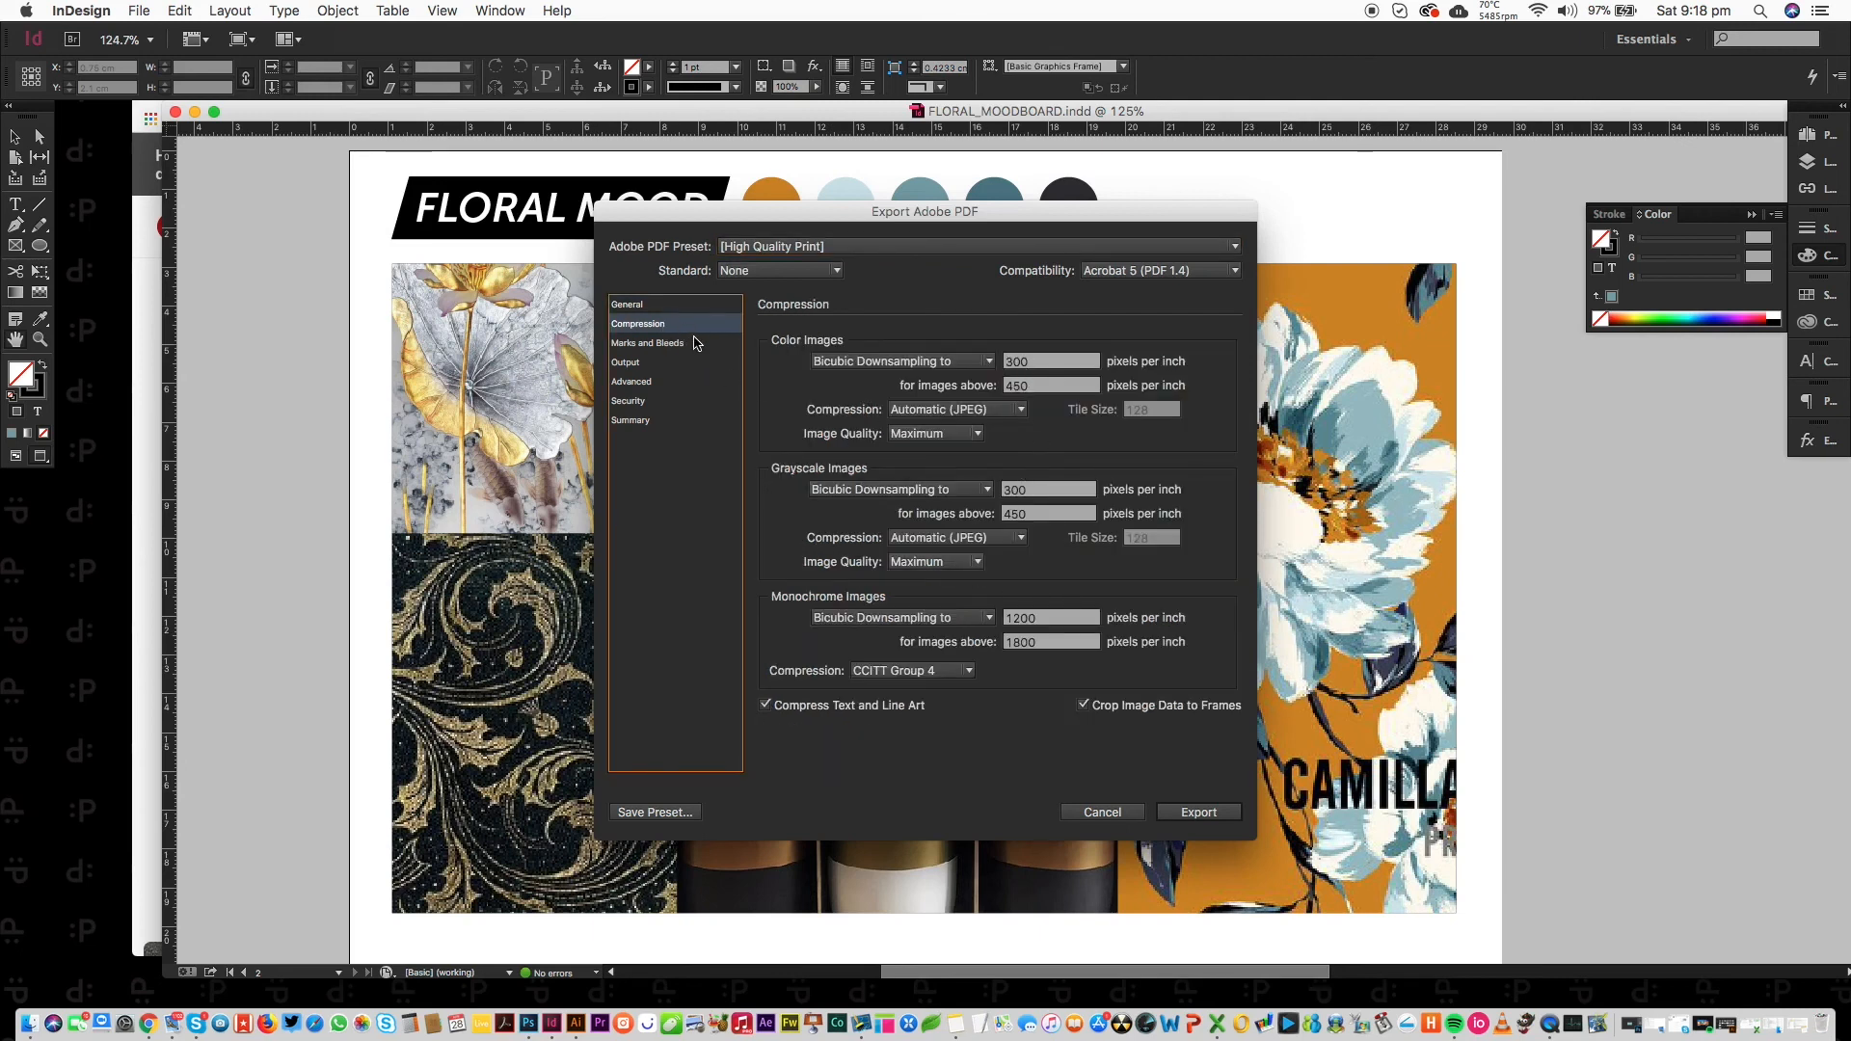
click(679, 307)
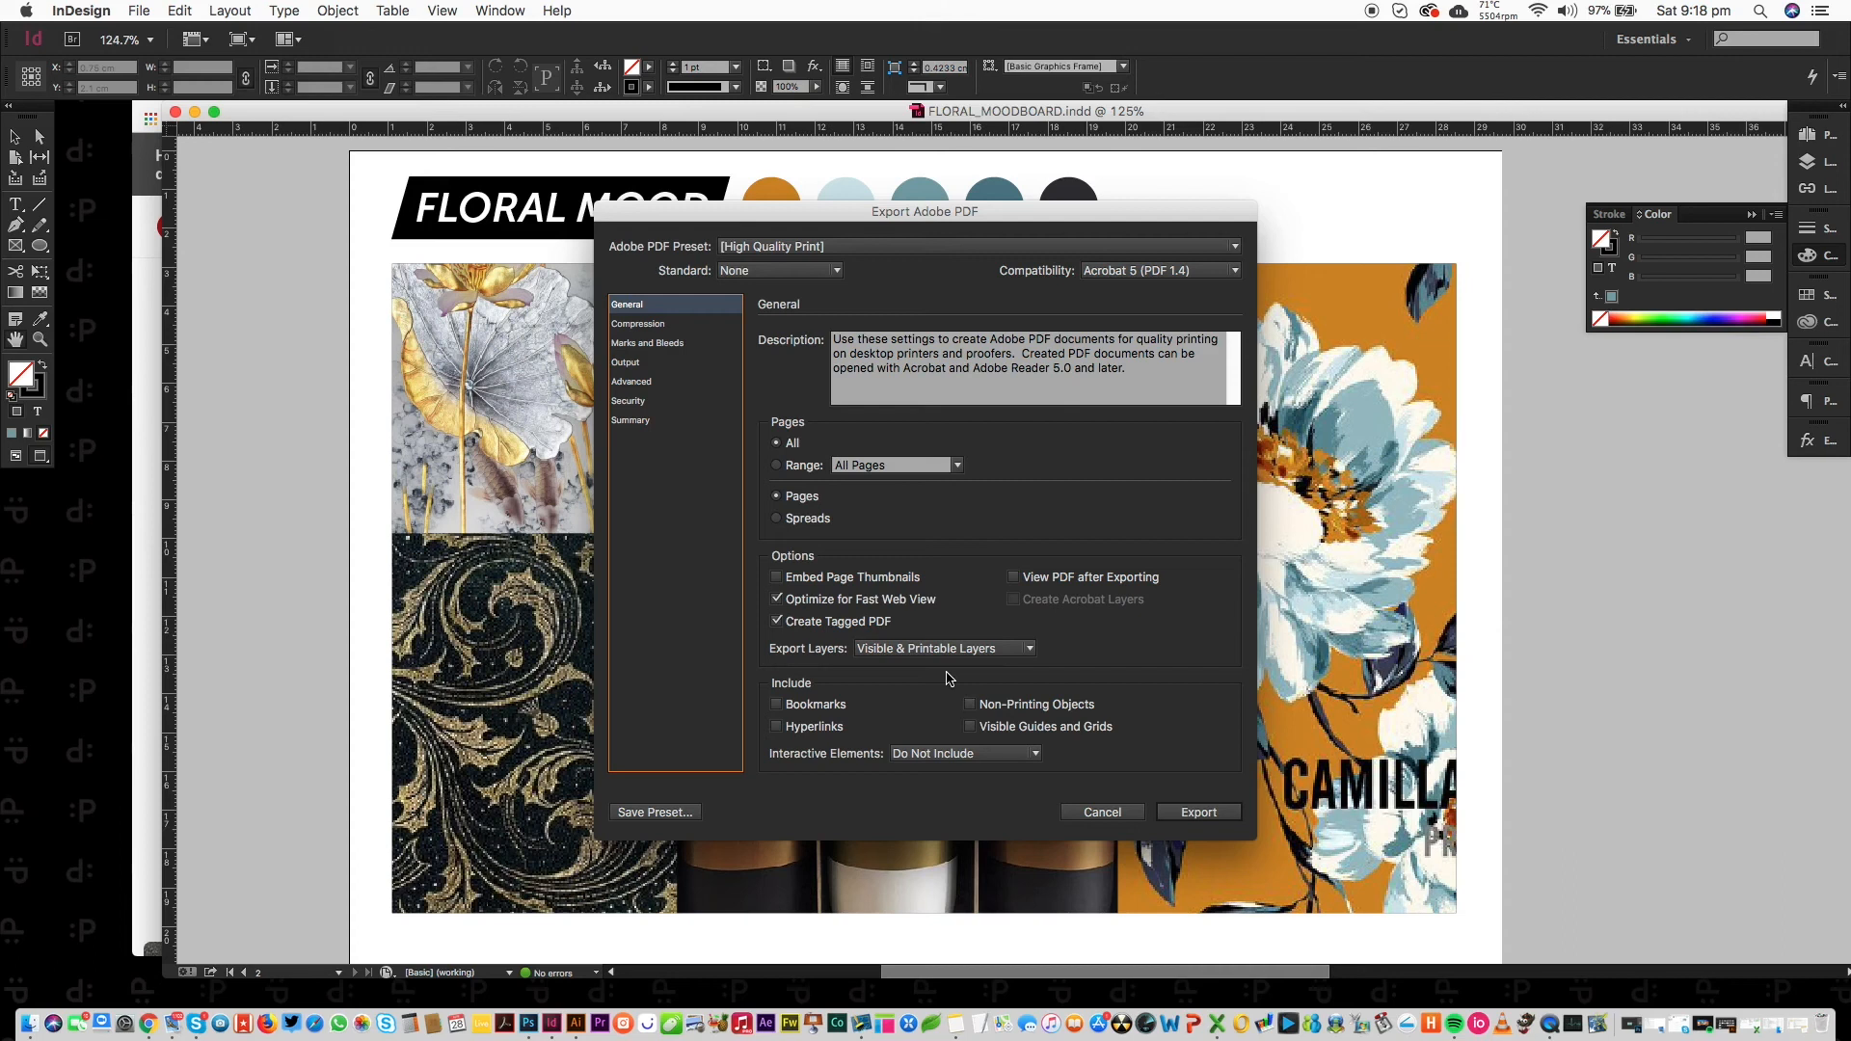
Compare colour image downsampling values under the 72 and 150 PDF presets.
click(892, 247)
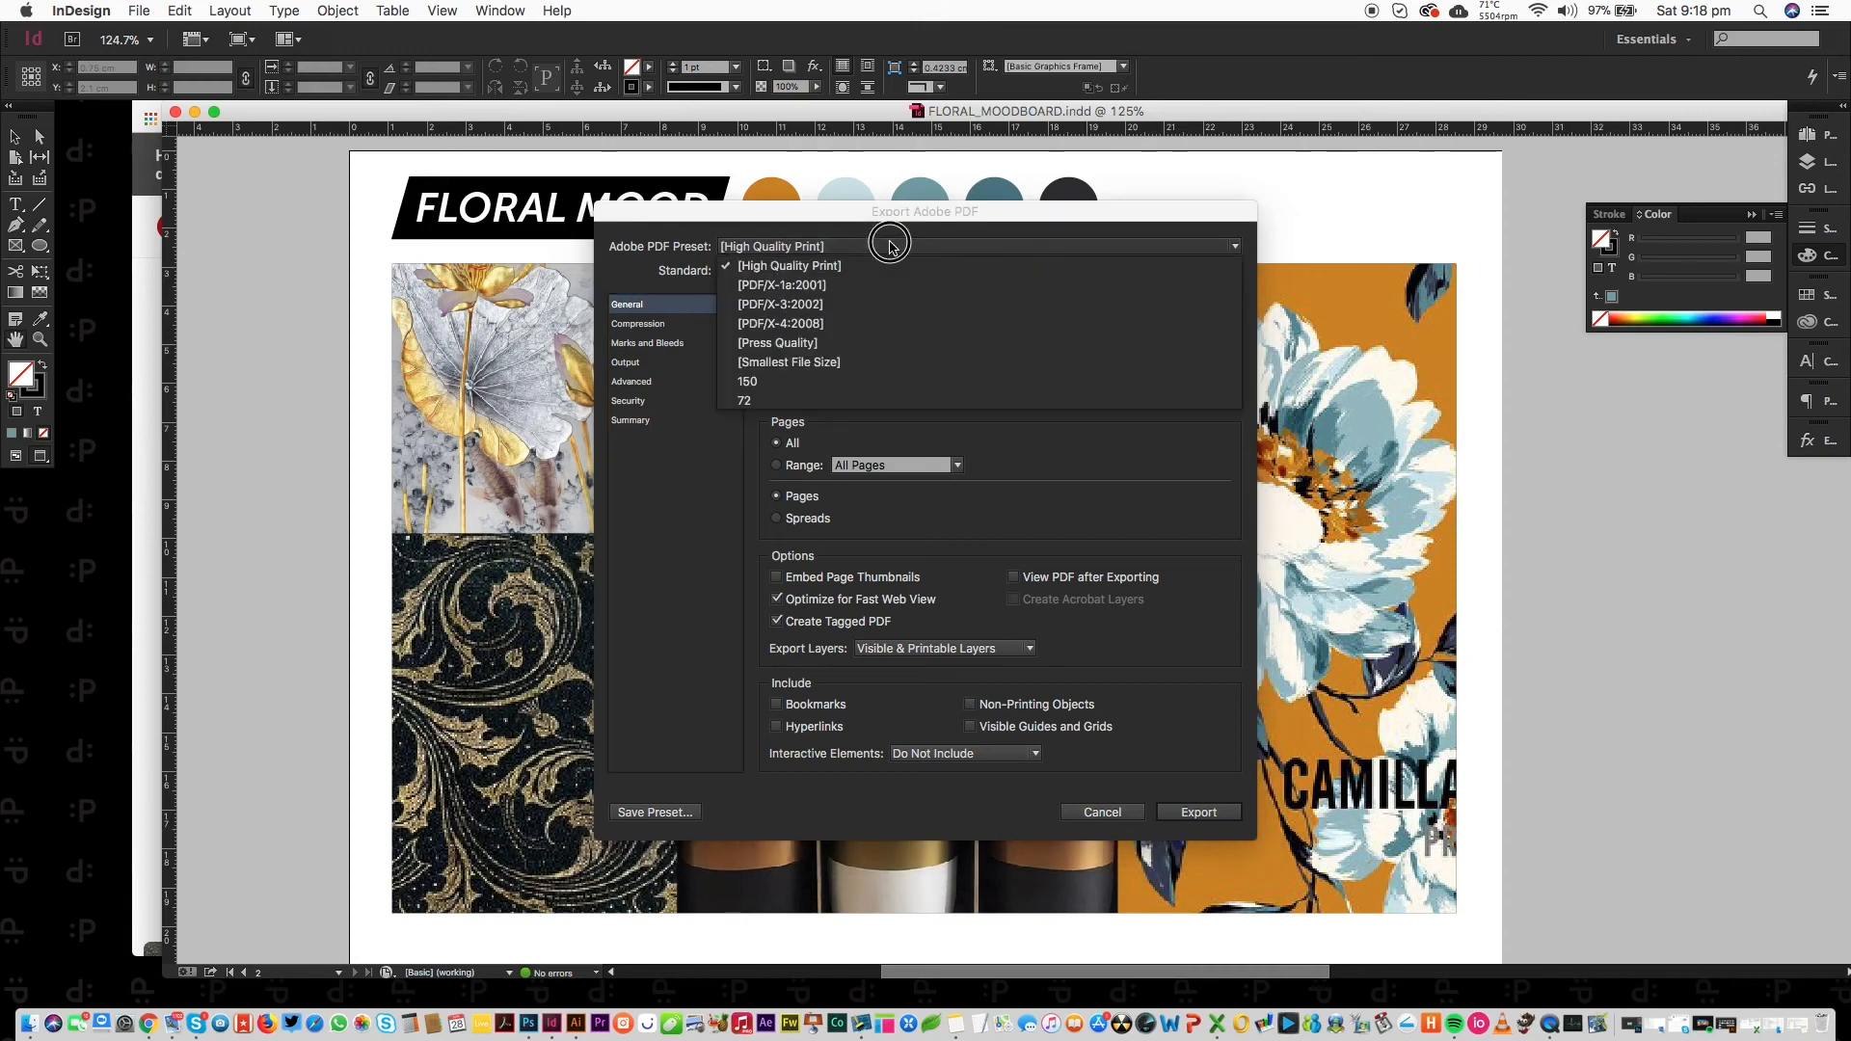
click(826, 400)
click(689, 325)
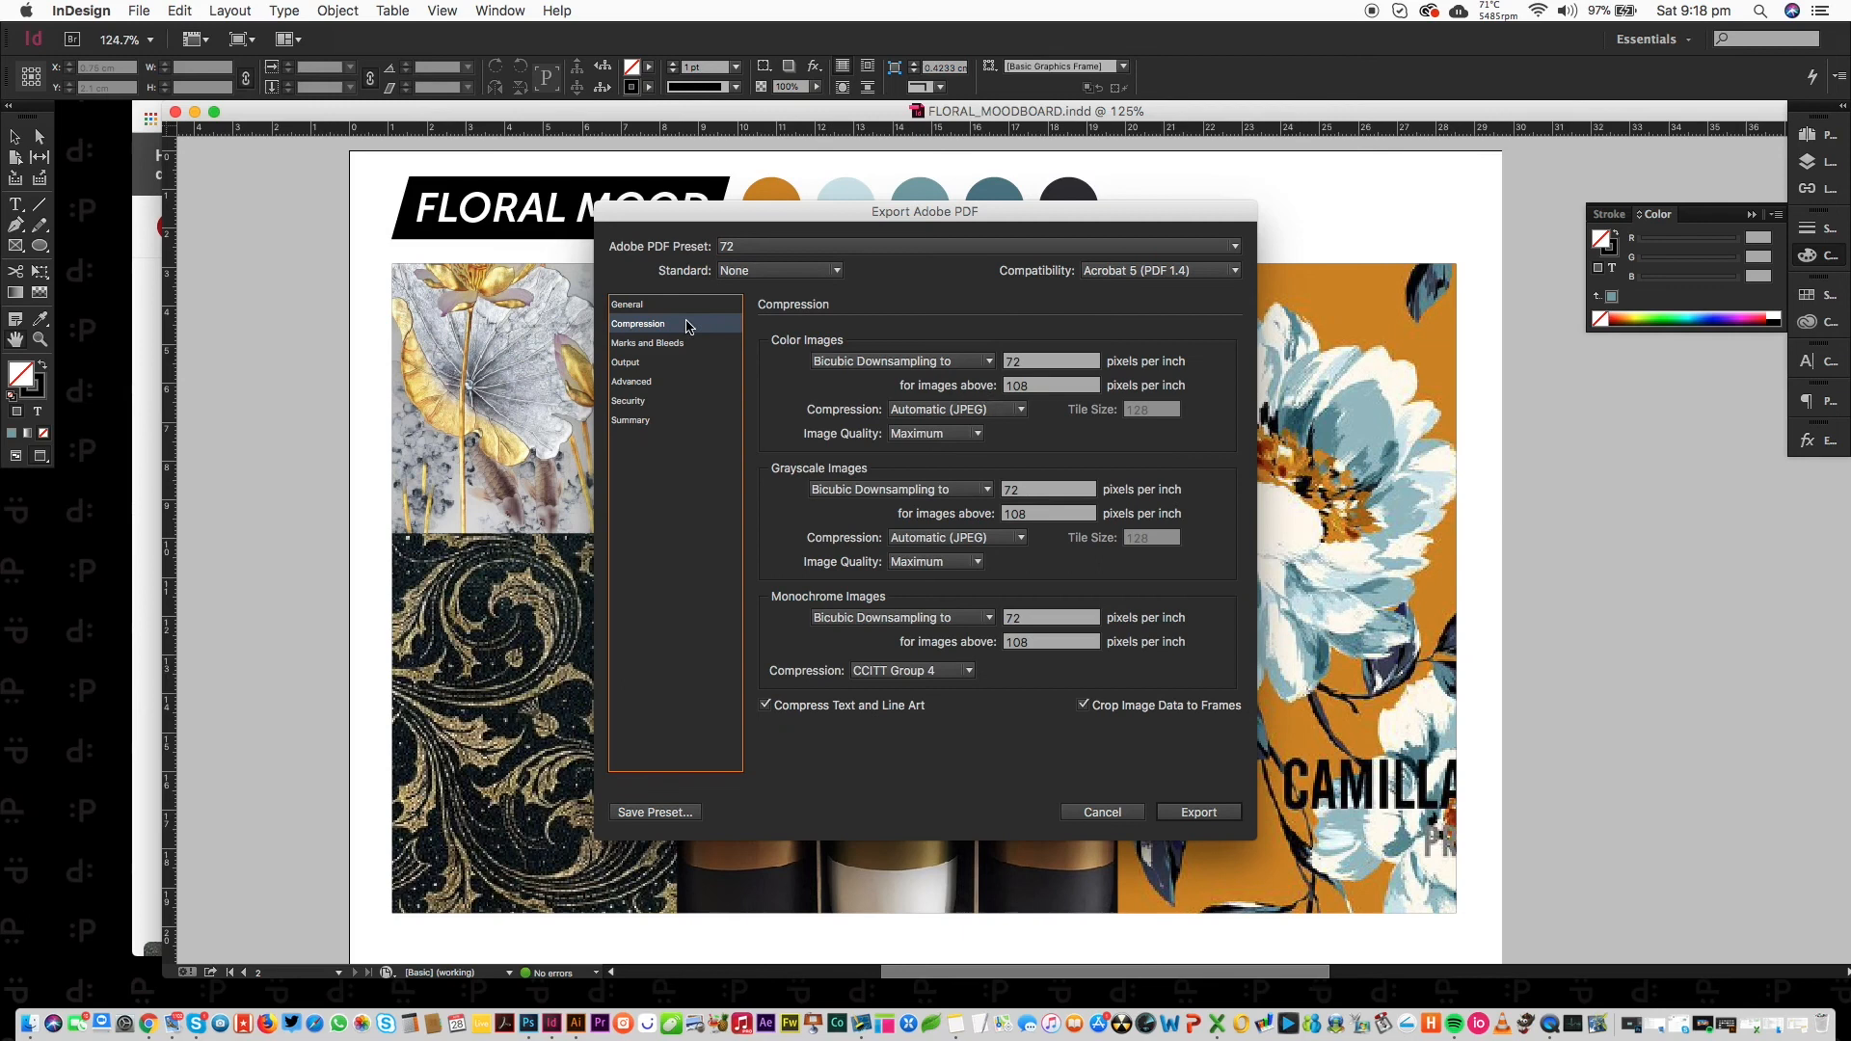
double_click(1030, 363)
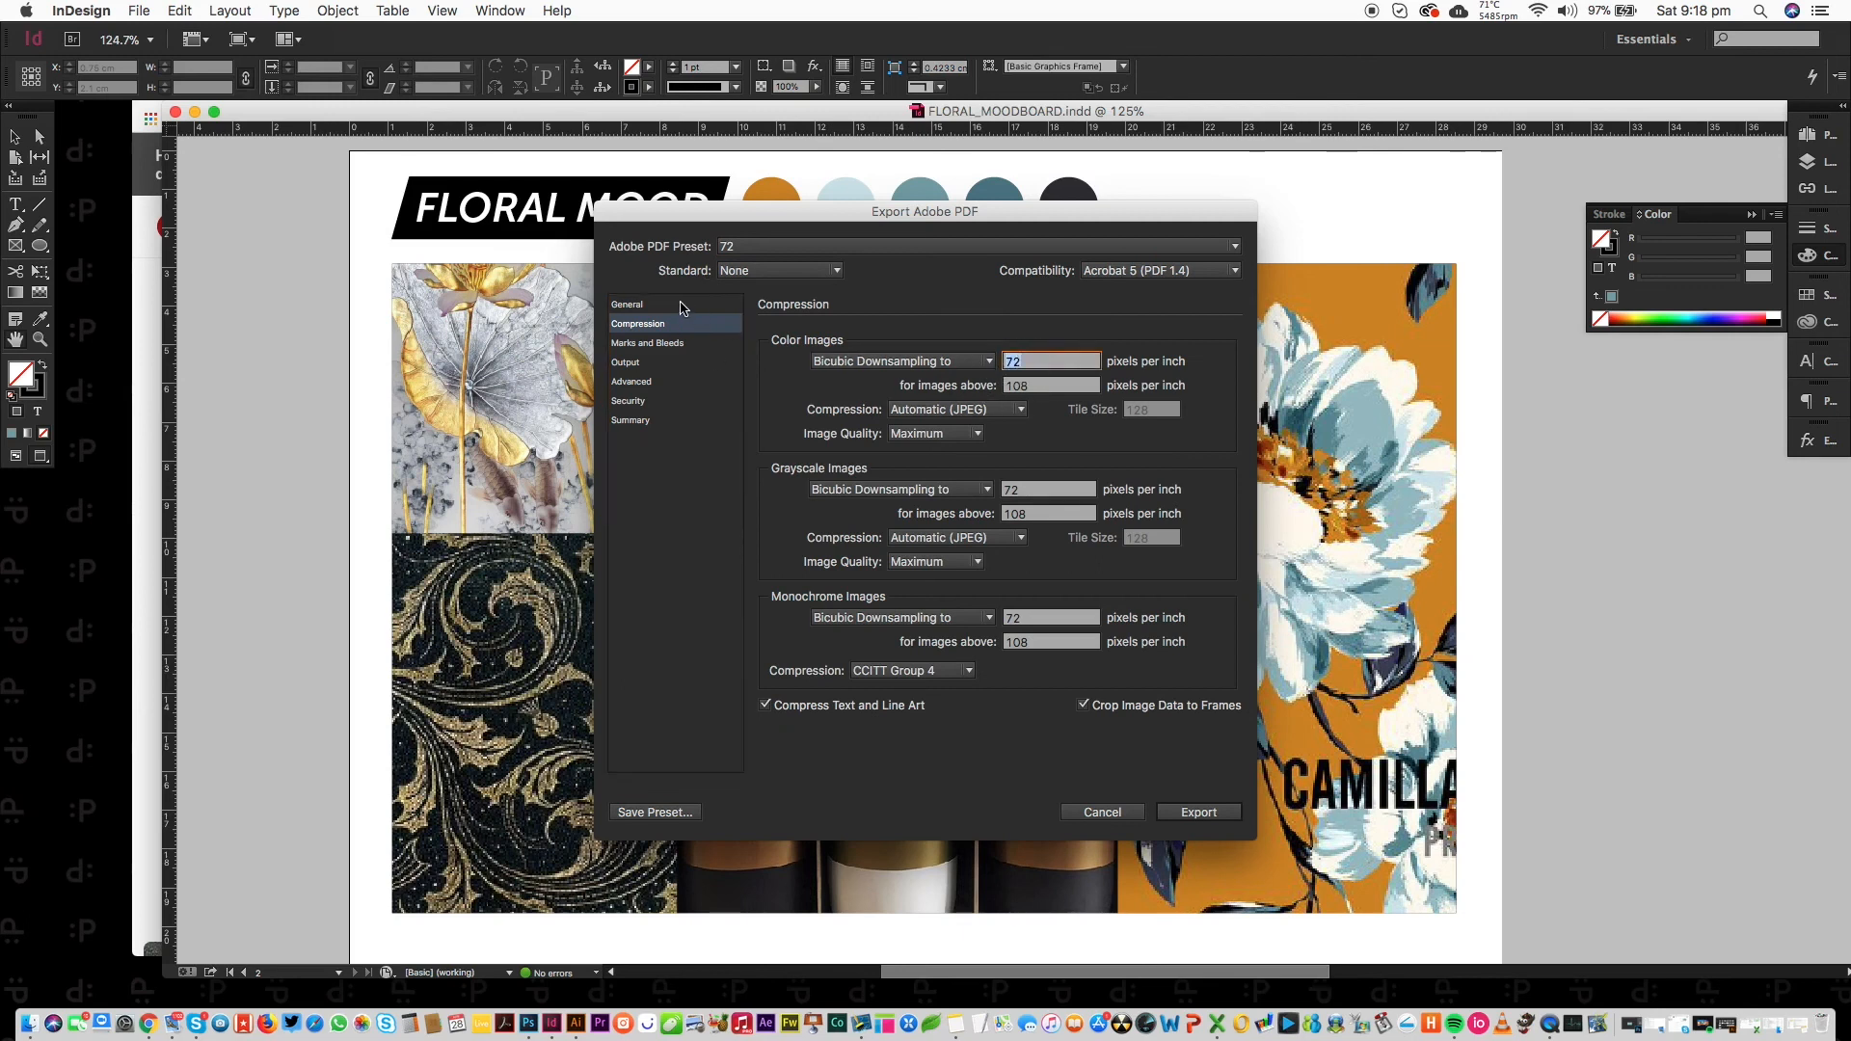
click(776, 247)
click(793, 386)
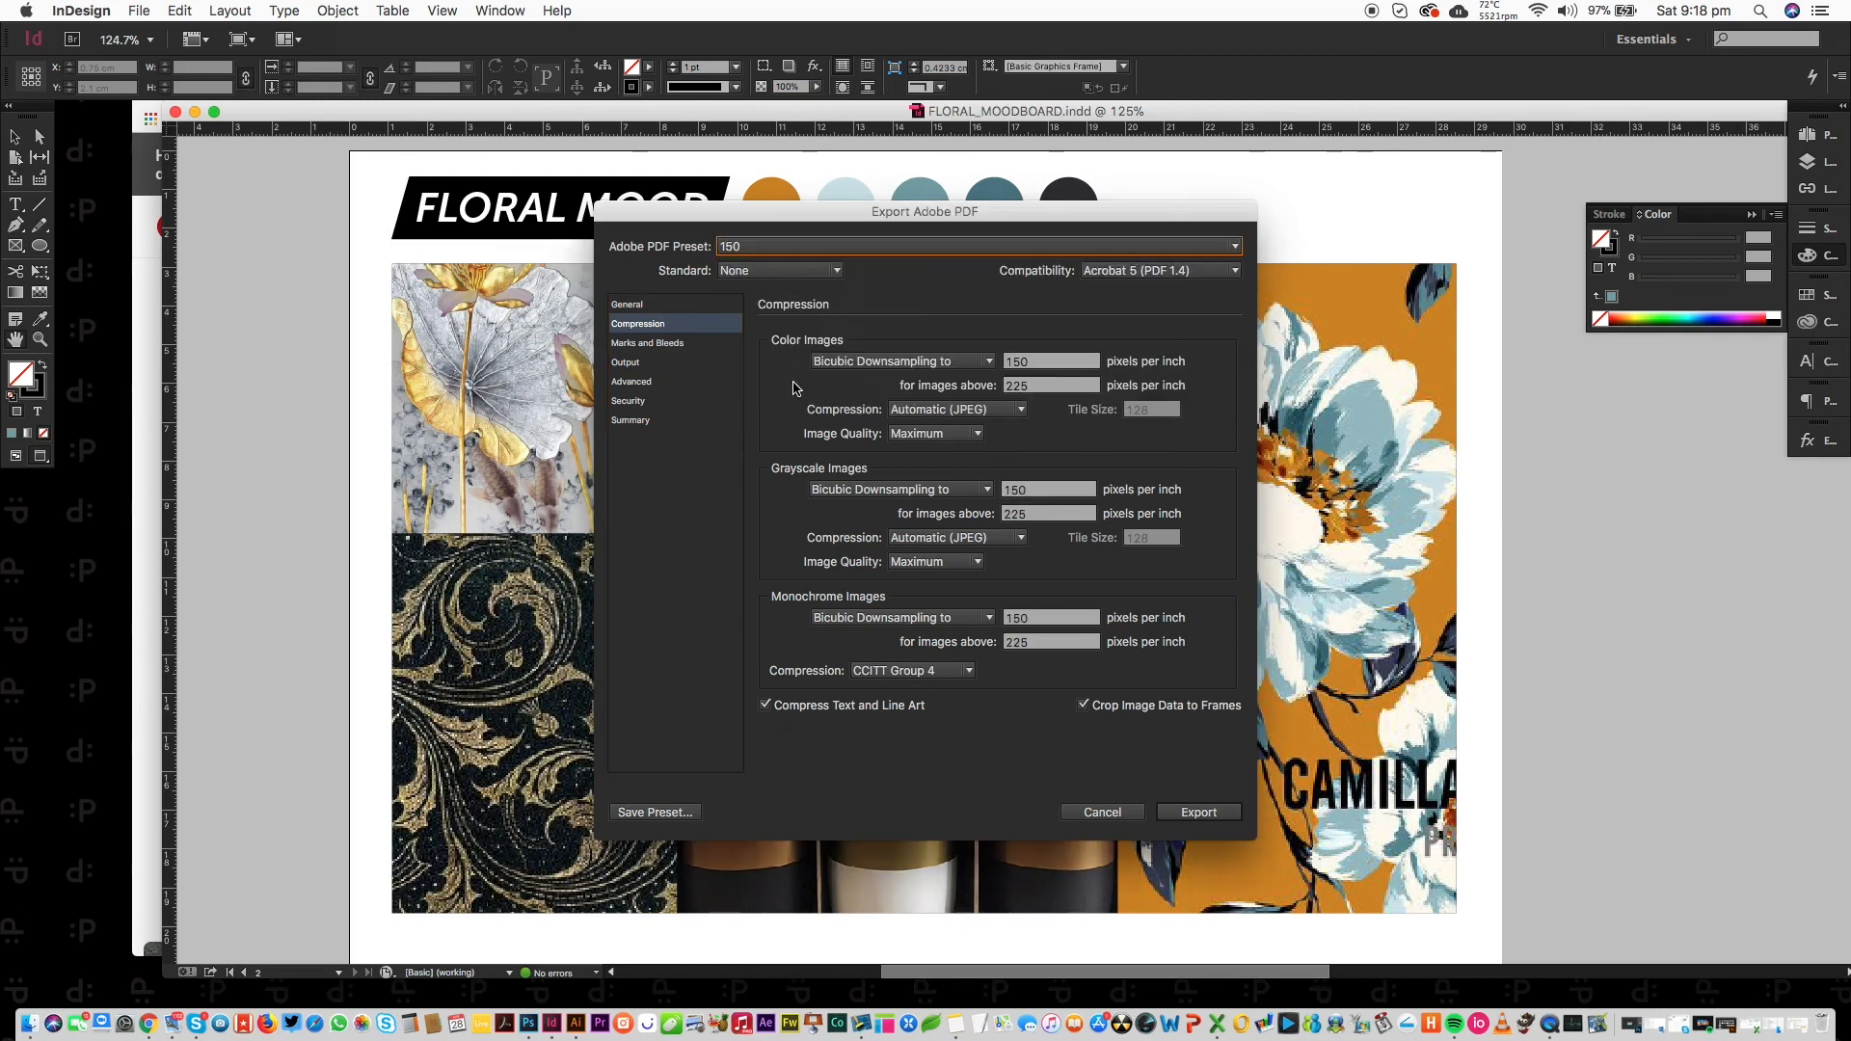
double_click(1040, 365)
Return to [High Quality Print], confirm its 300 ppi colour images, then cancel the export.
click(672, 304)
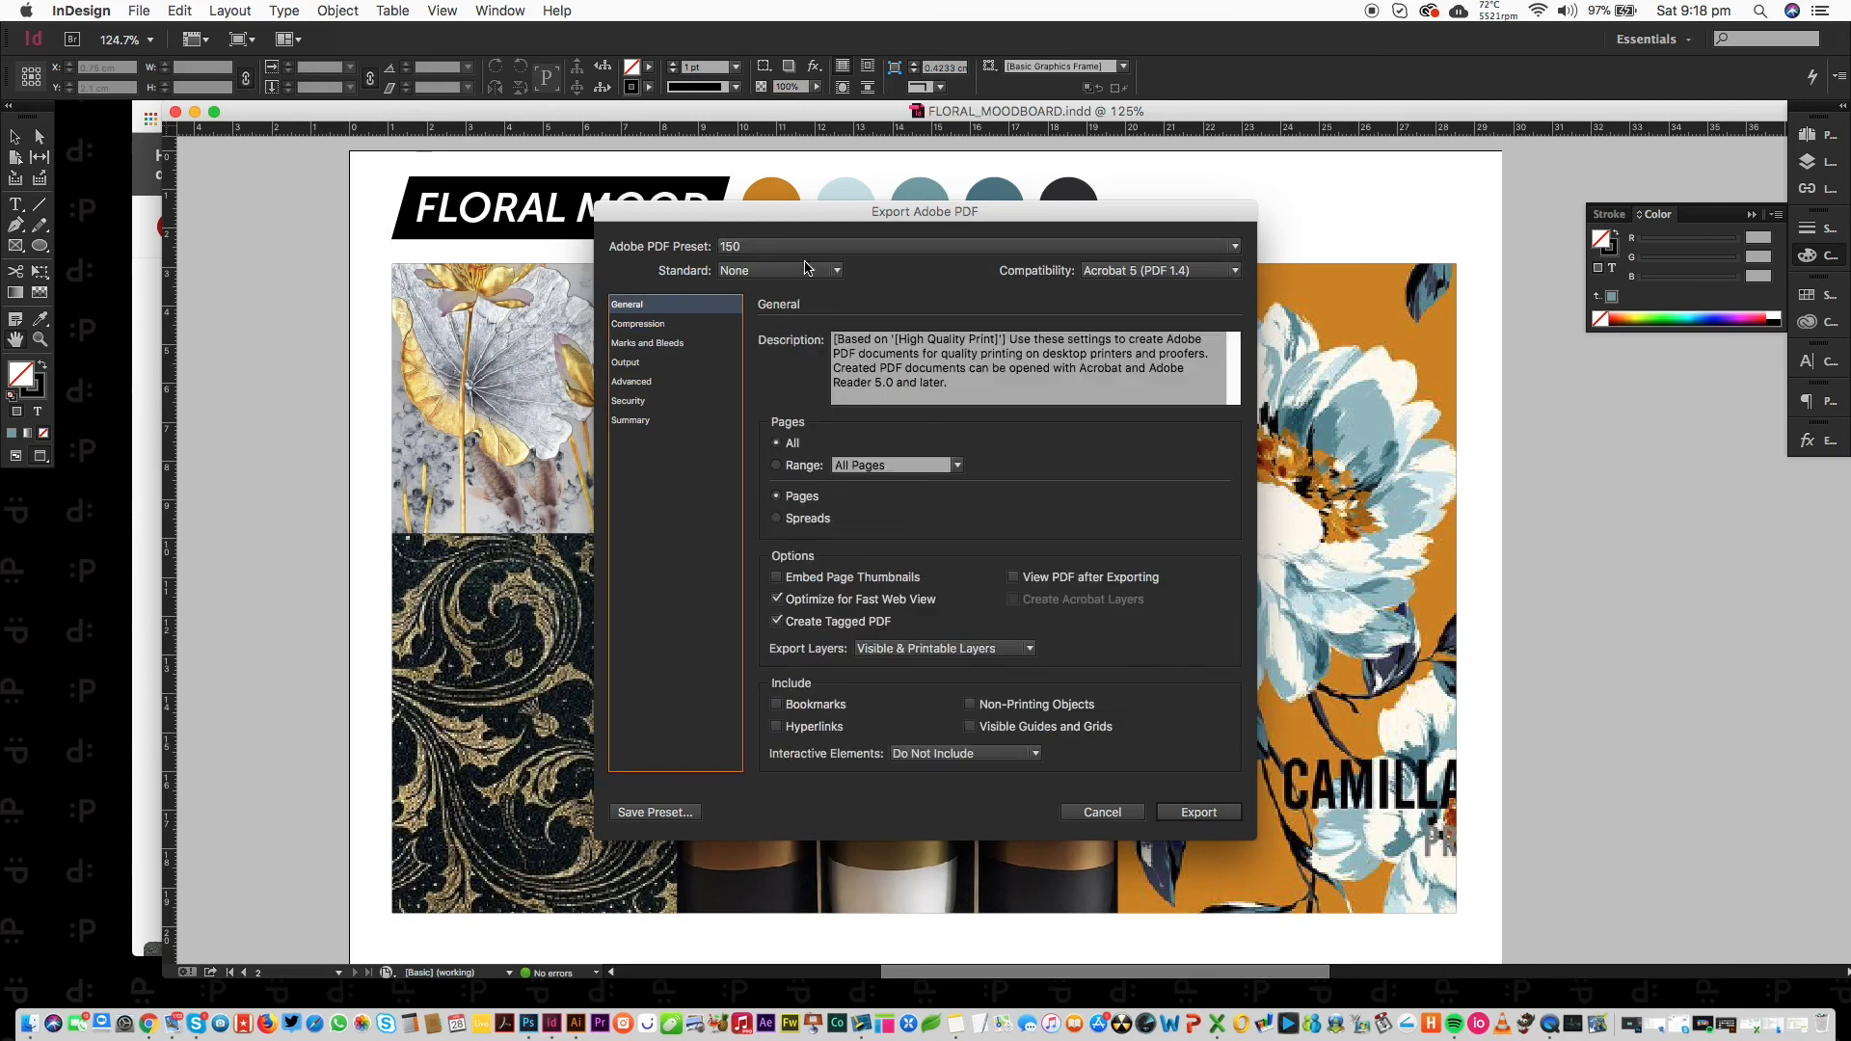
click(696, 325)
click(786, 247)
click(789, 258)
double_click(1070, 369)
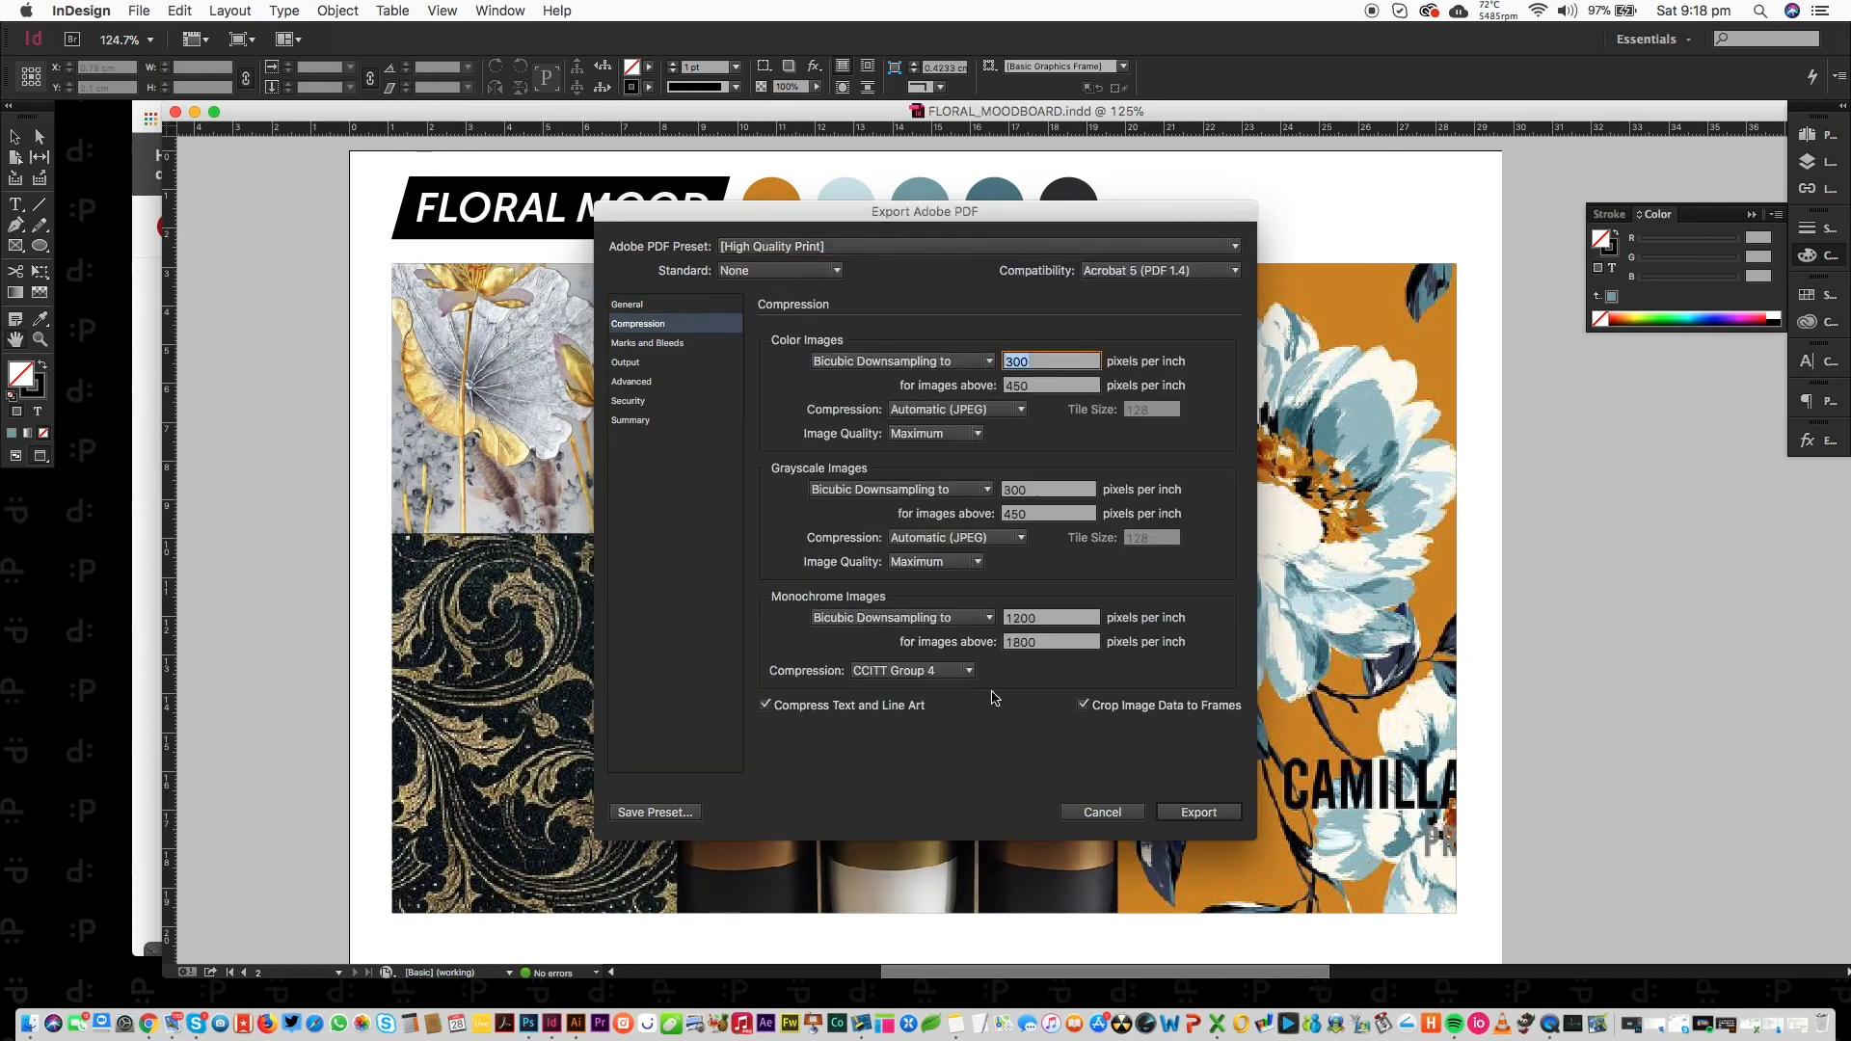
click(1128, 815)
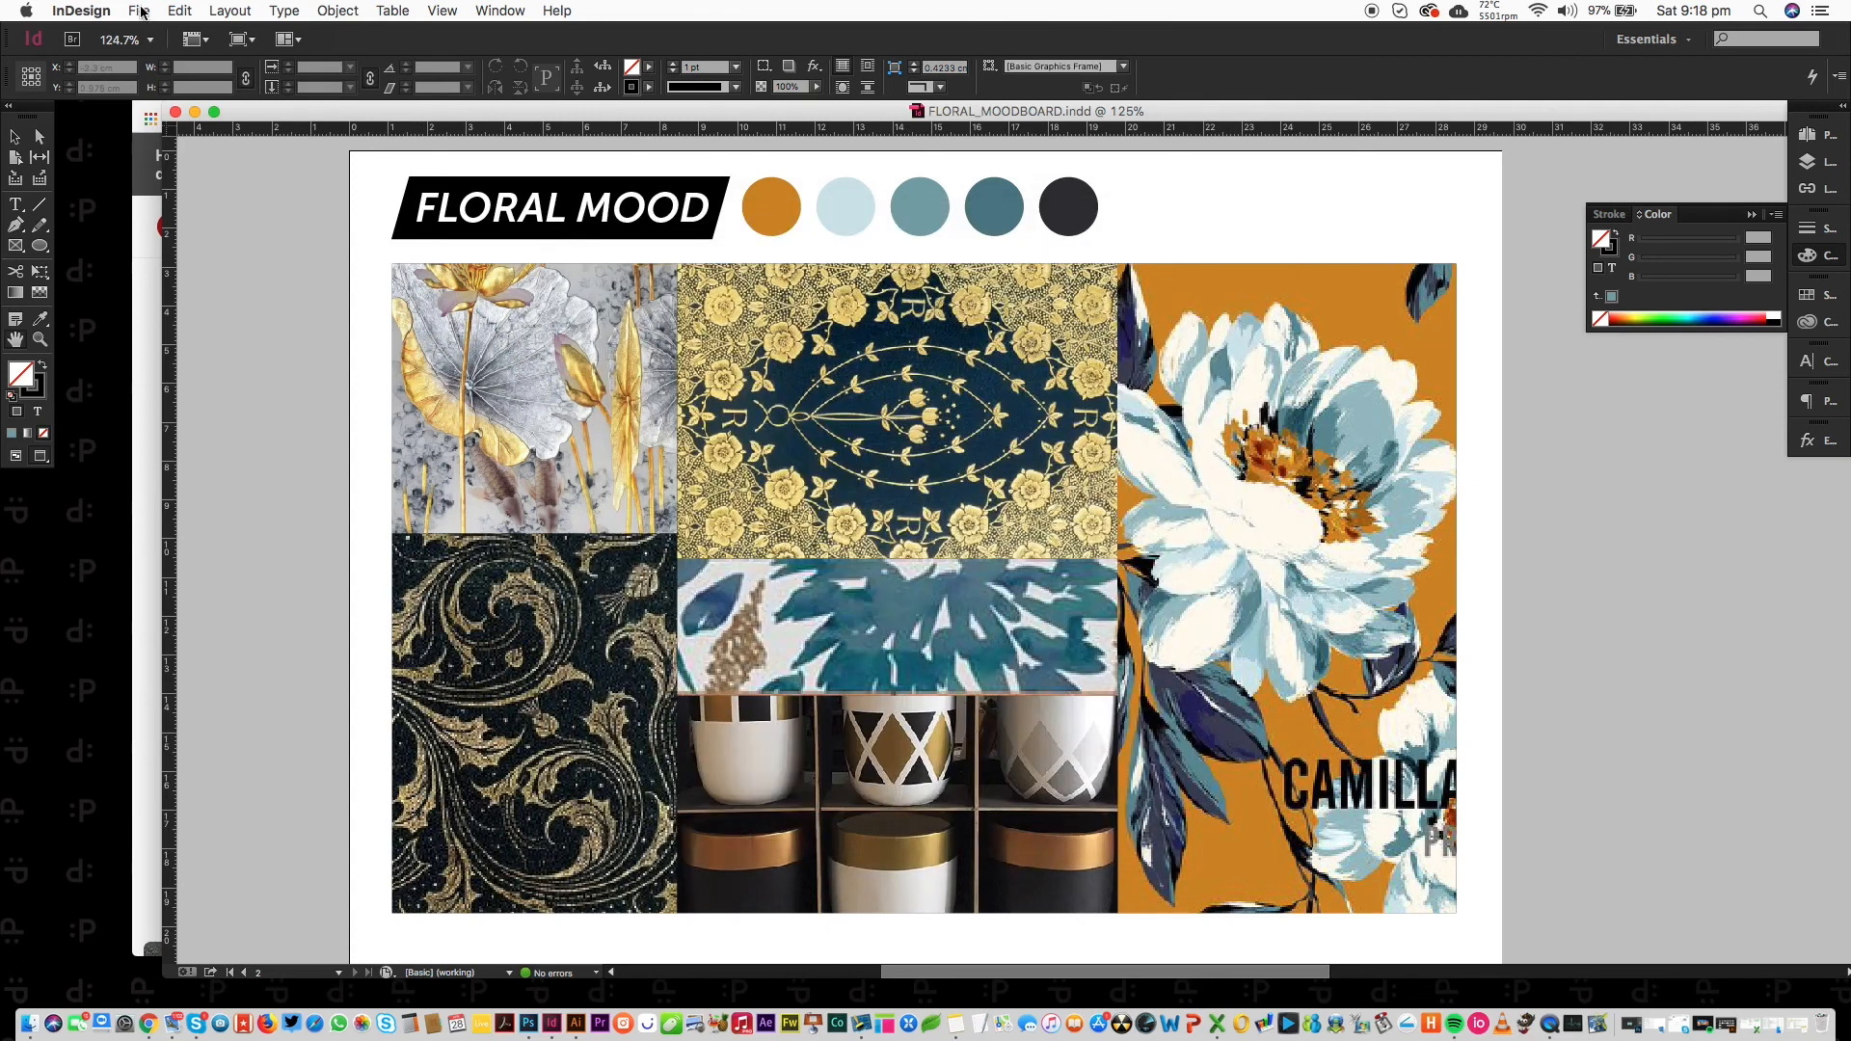
Export the moodboard as a JPEG named FLORAL_MOODBOARD.jpg.
click(140, 11)
click(288, 338)
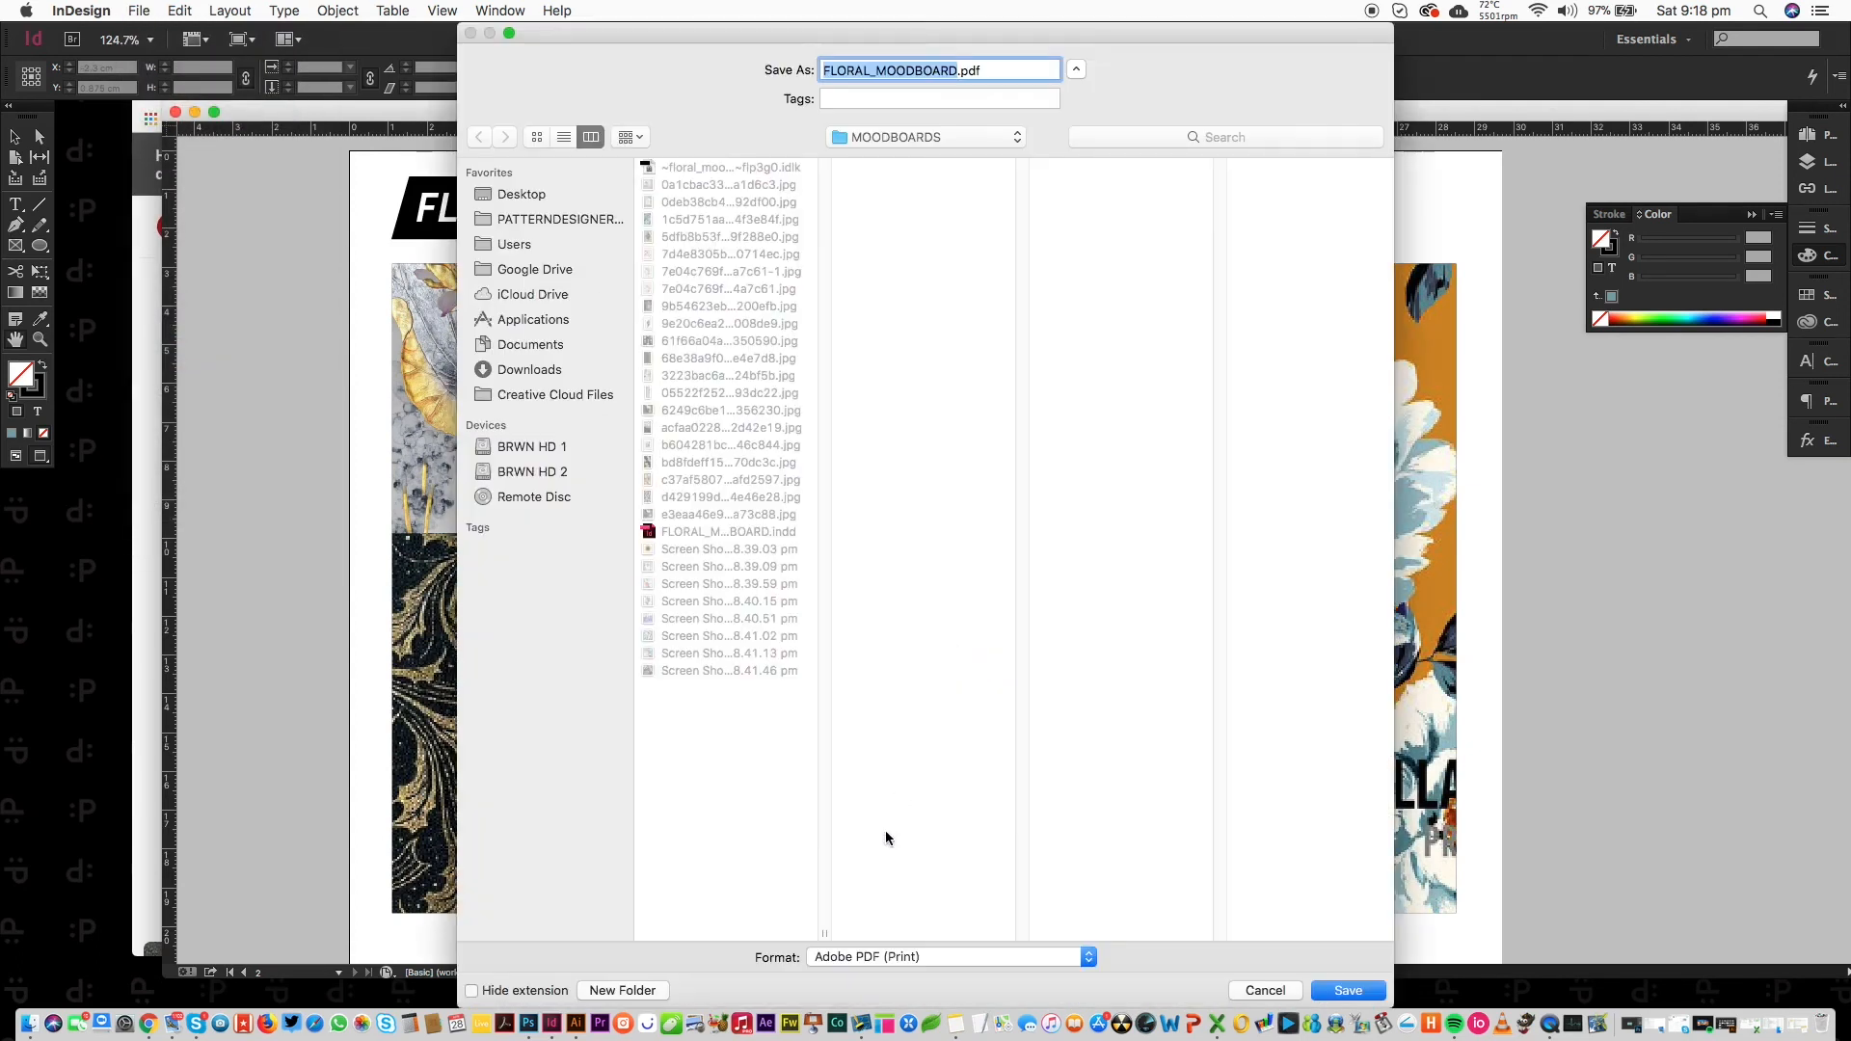
click(896, 957)
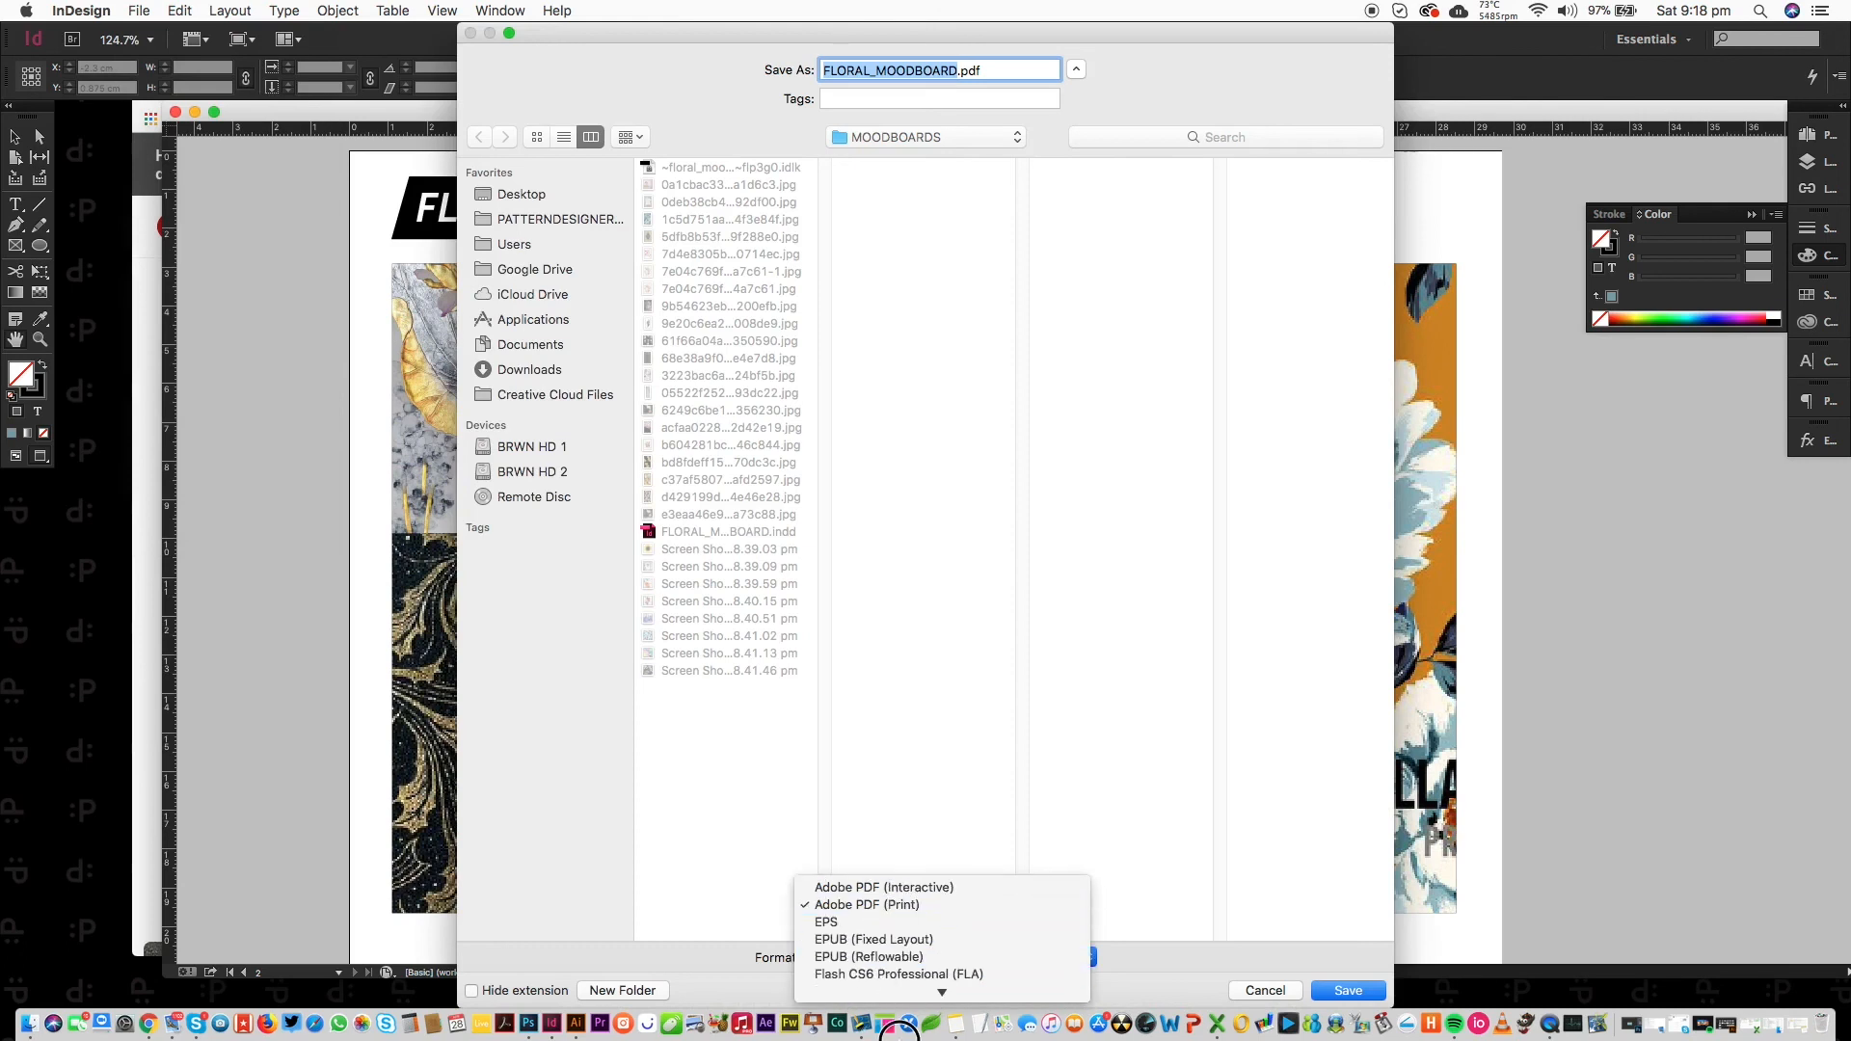
click(899, 956)
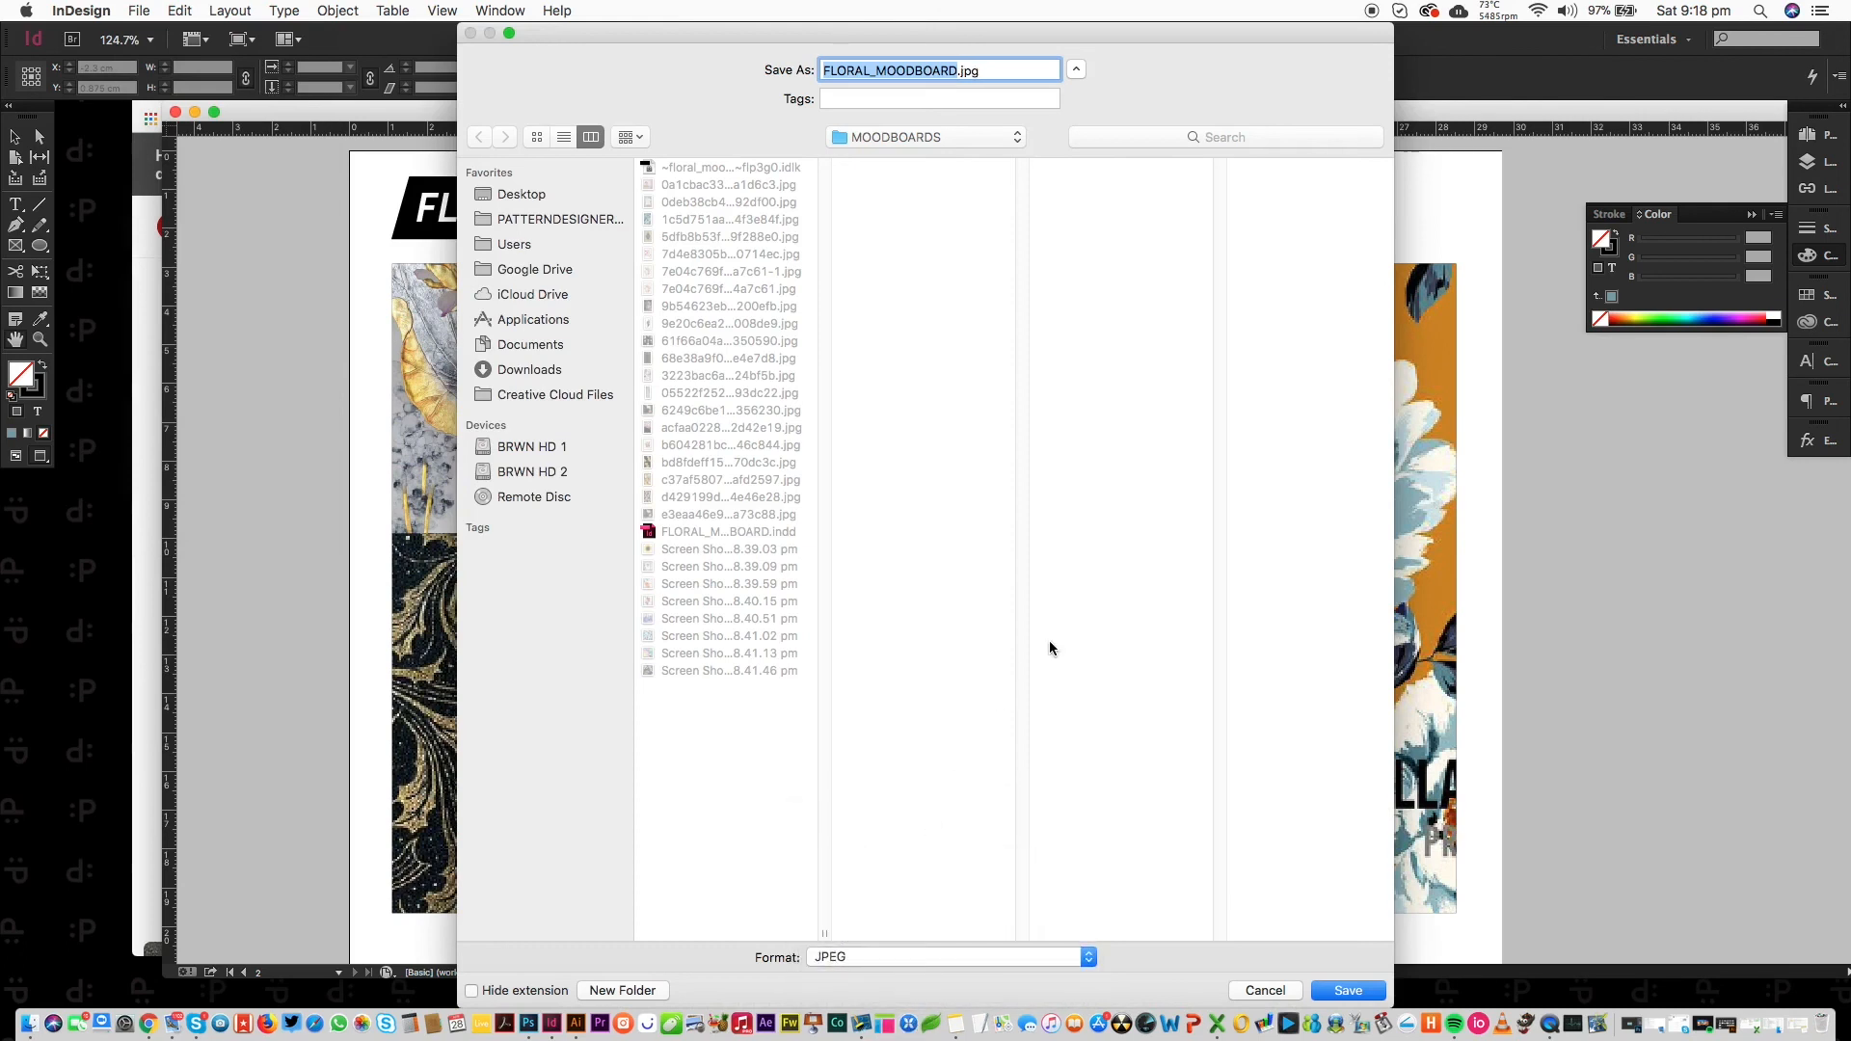
click(1347, 991)
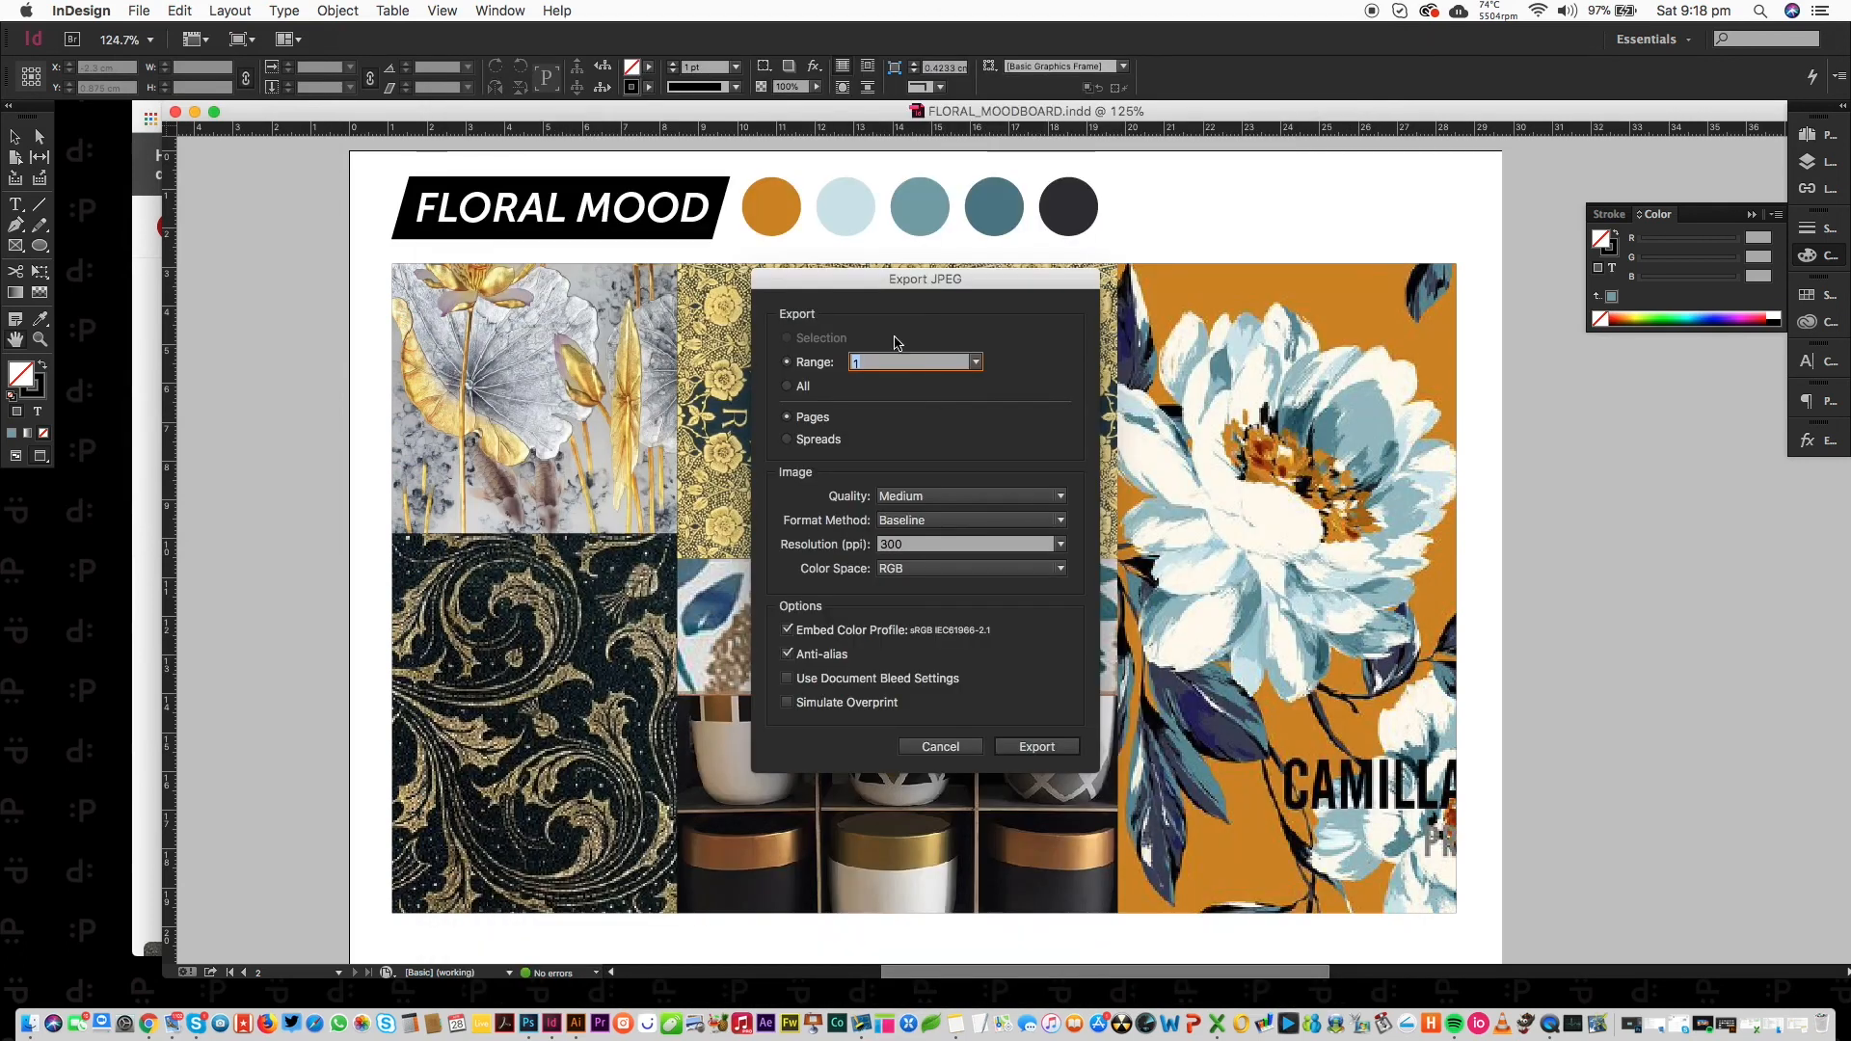
drag(753, 297, 610, 166)
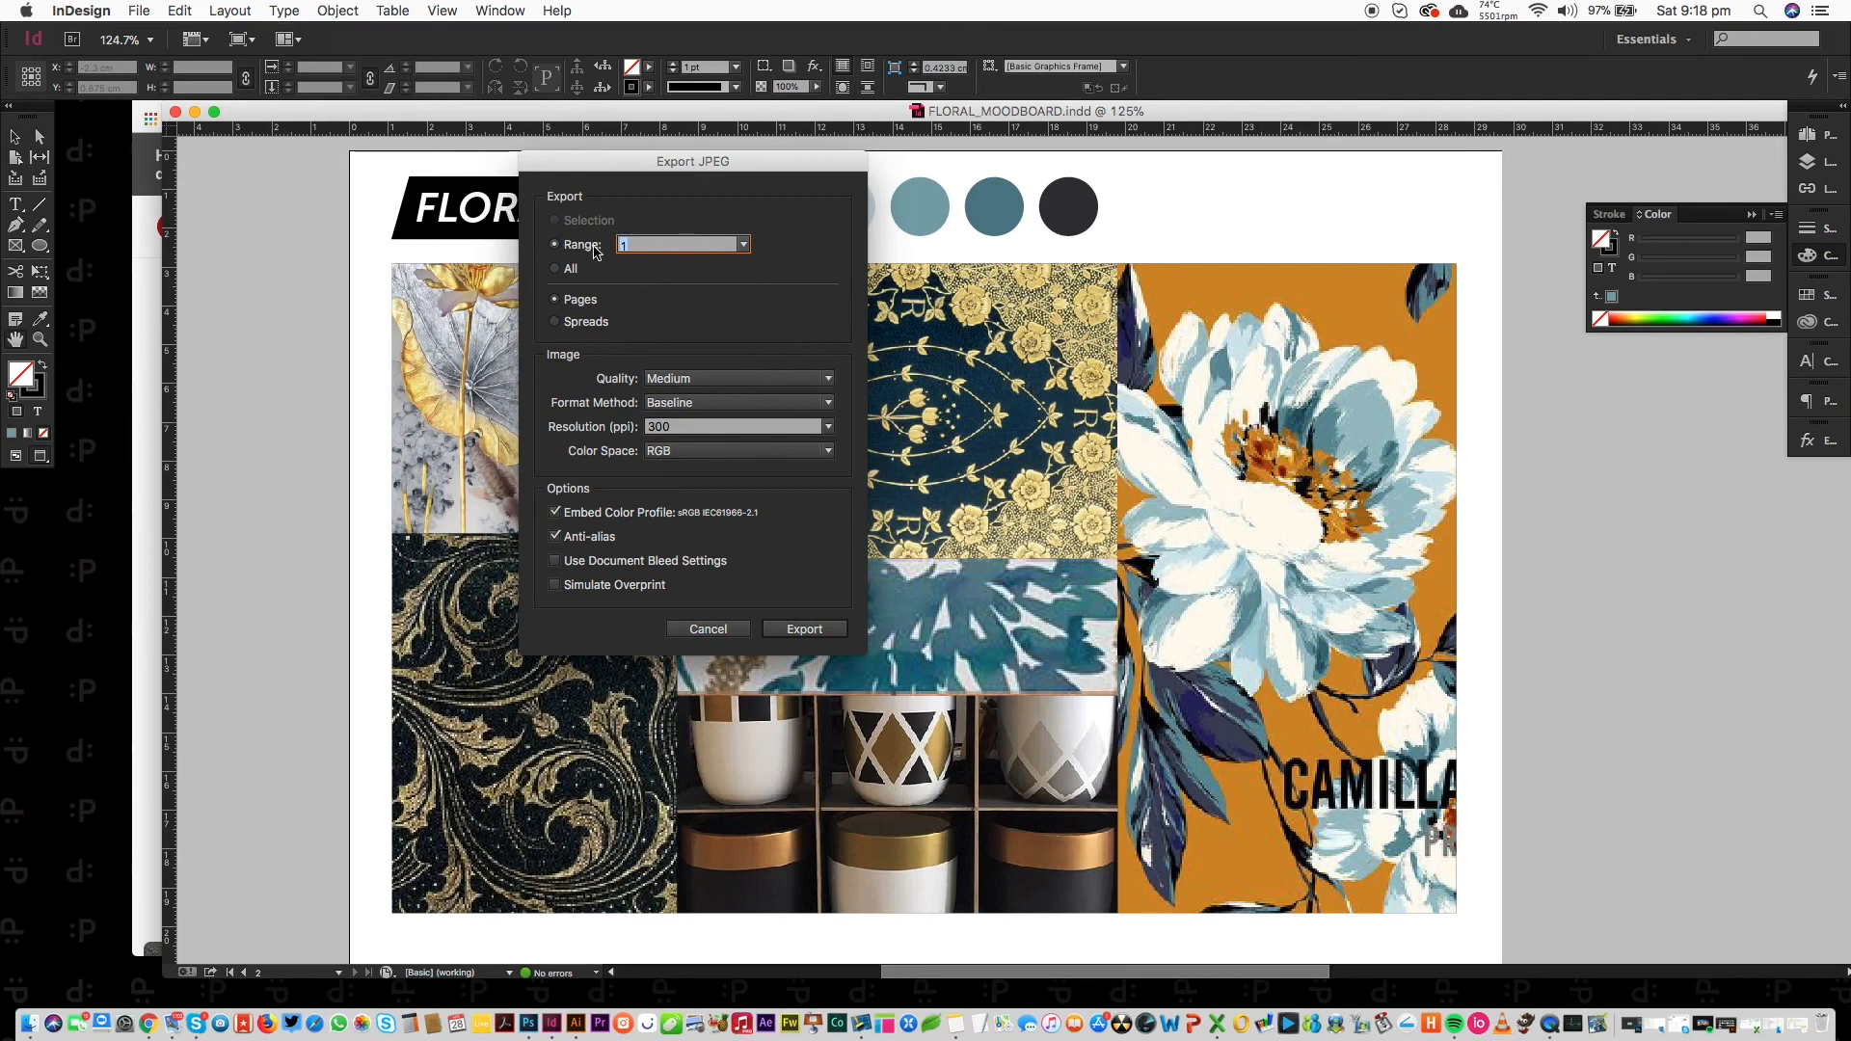
In Export JPEG, choose All pages and keep the resolution at 300 ppi.
click(740, 245)
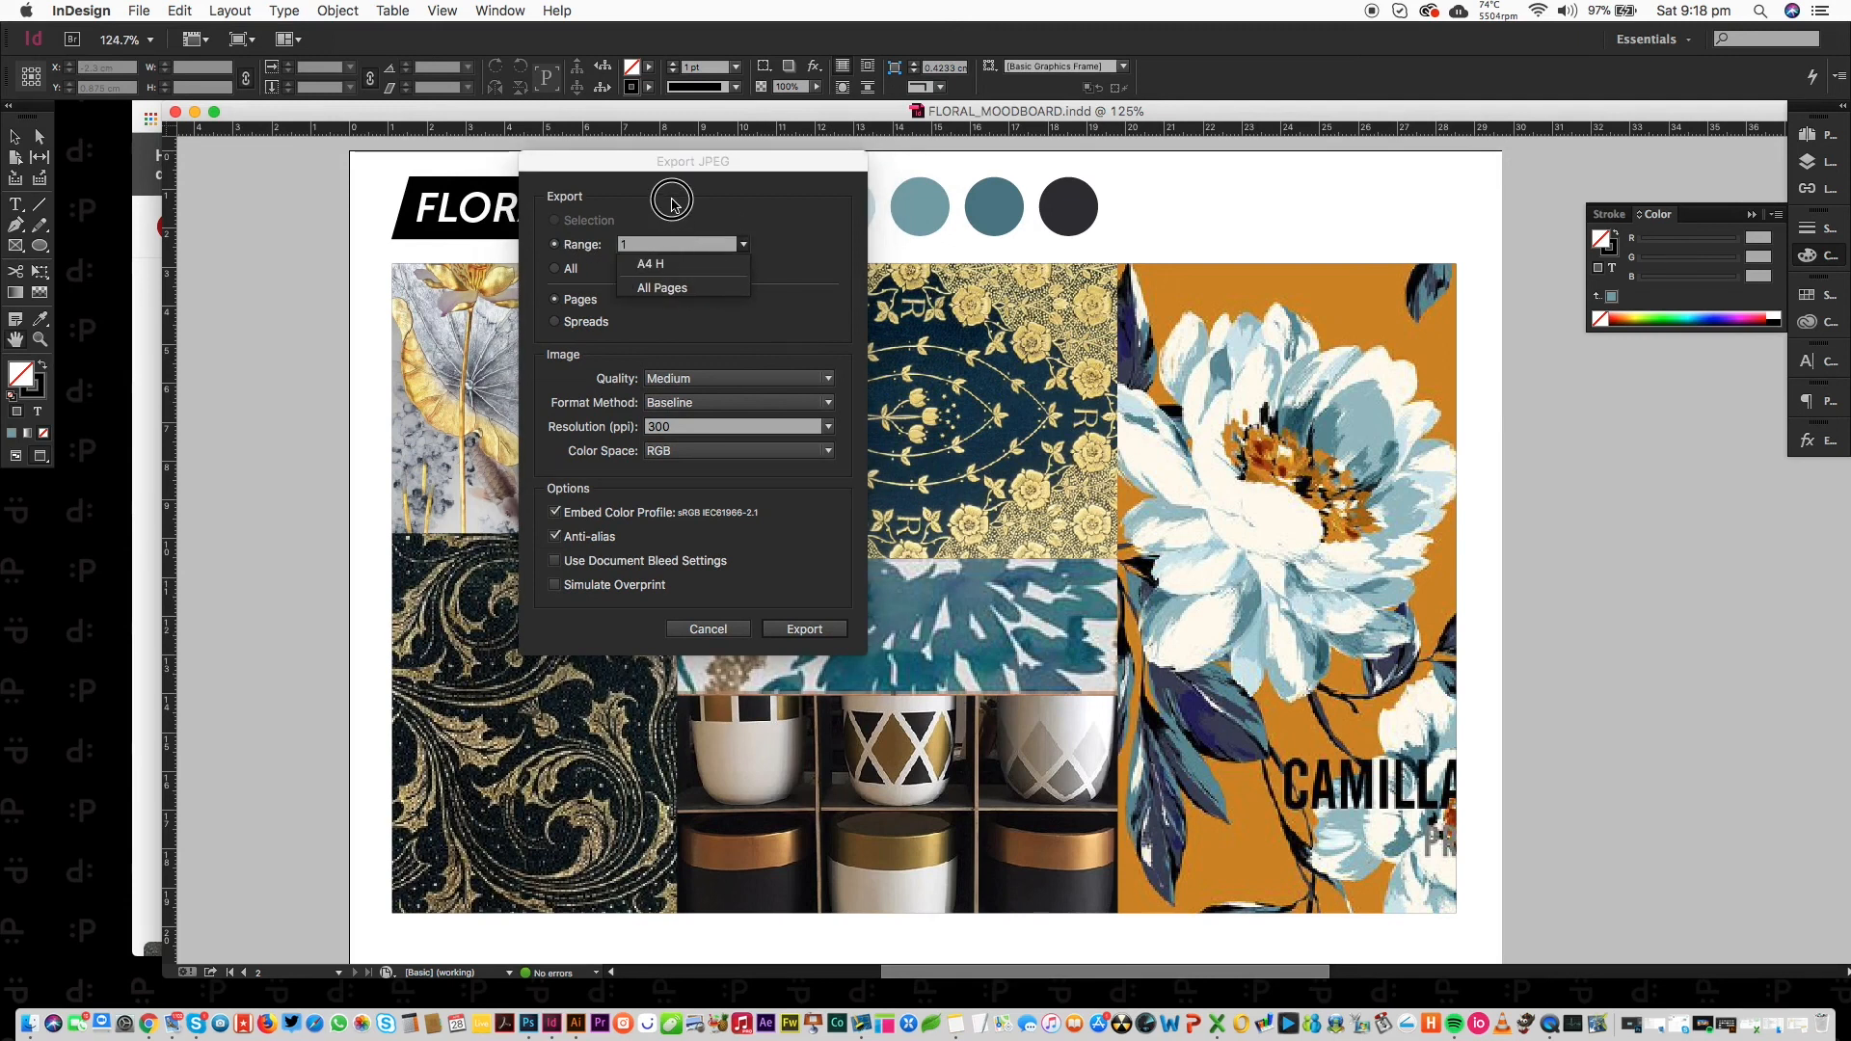
click(548, 271)
click(547, 272)
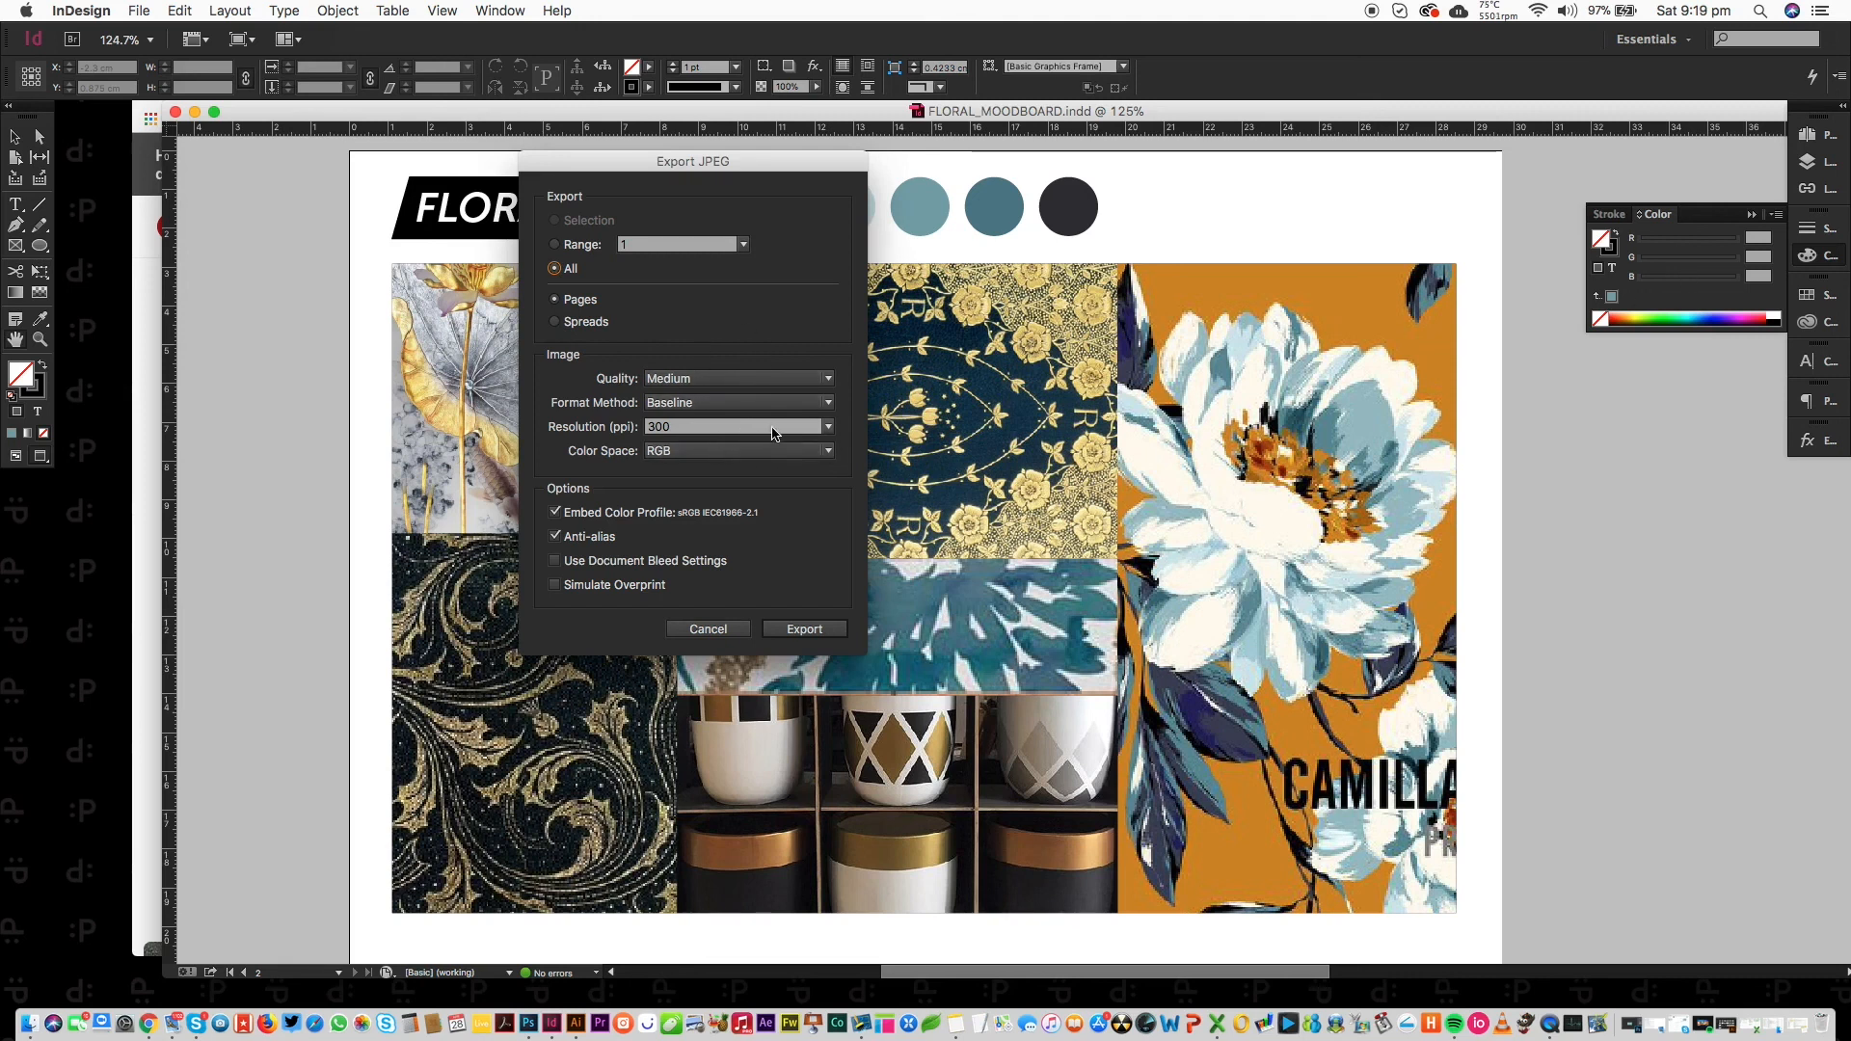
click(827, 427)
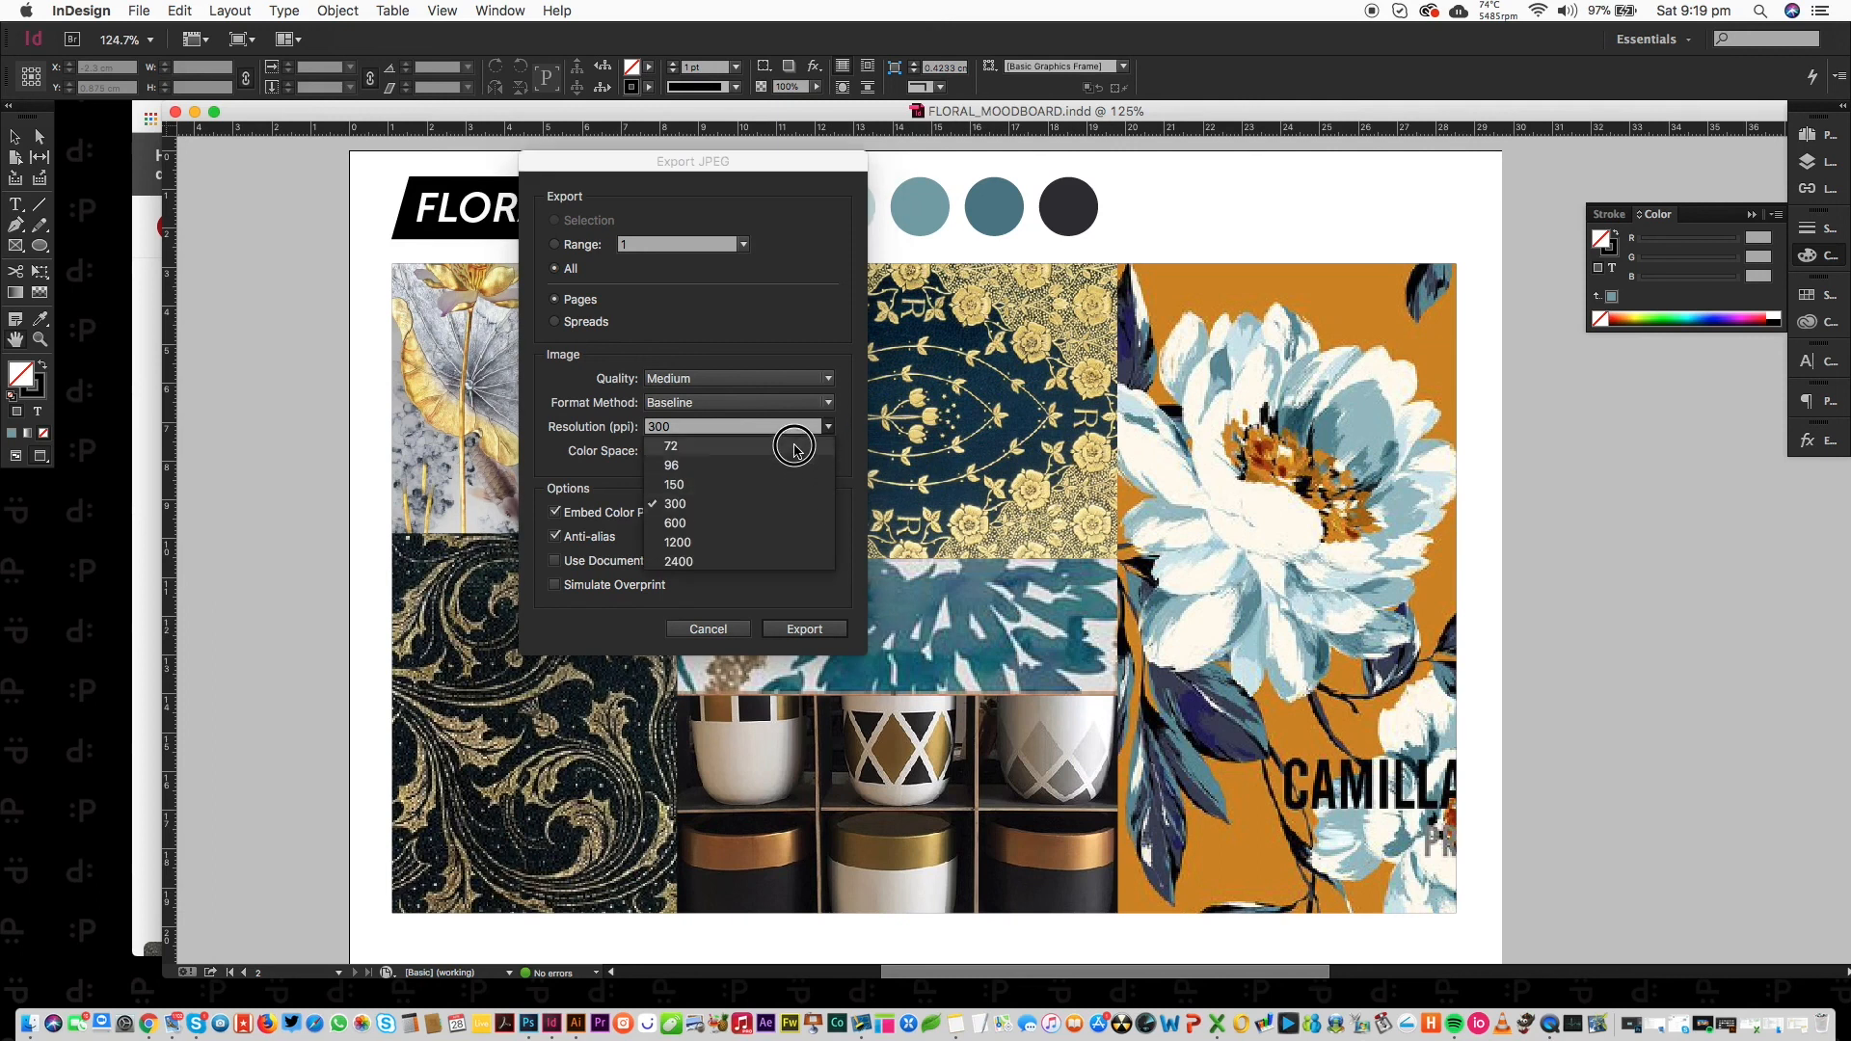
click(748, 506)
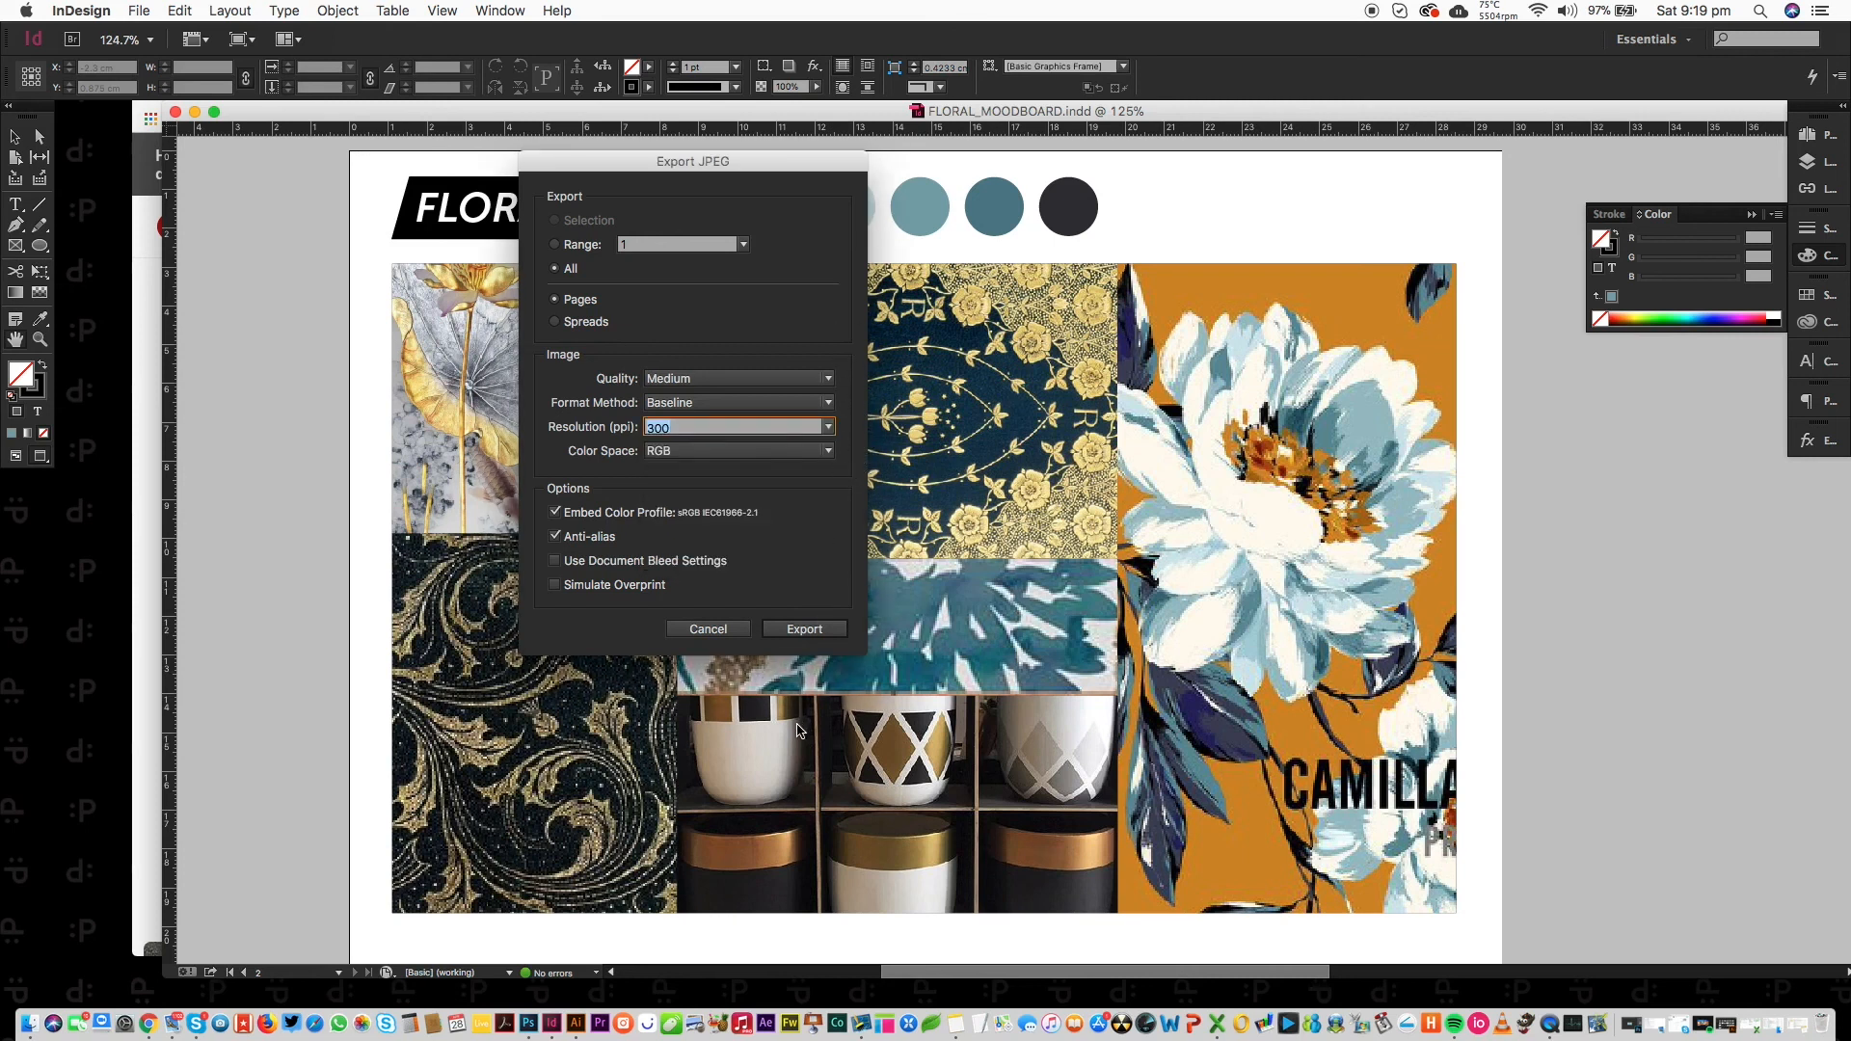